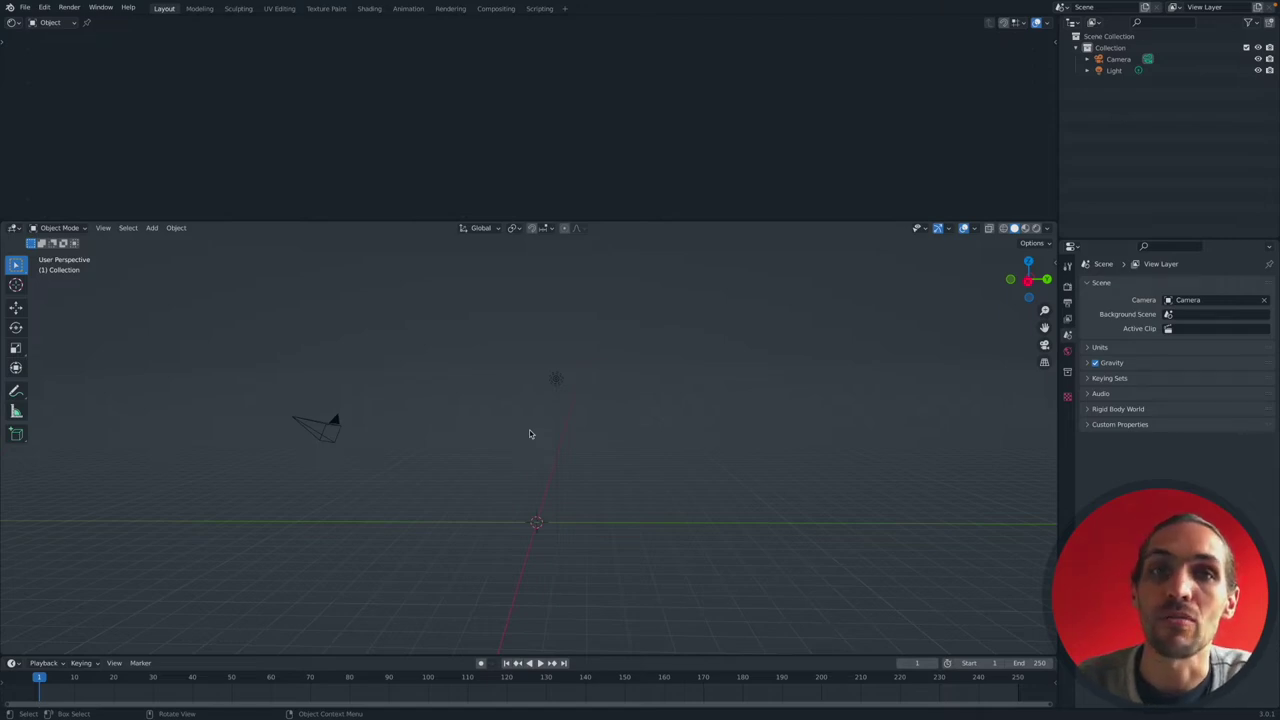
pyautogui.moveTo(529, 520); pyautogui.dragTo(535, 522, button='middle')
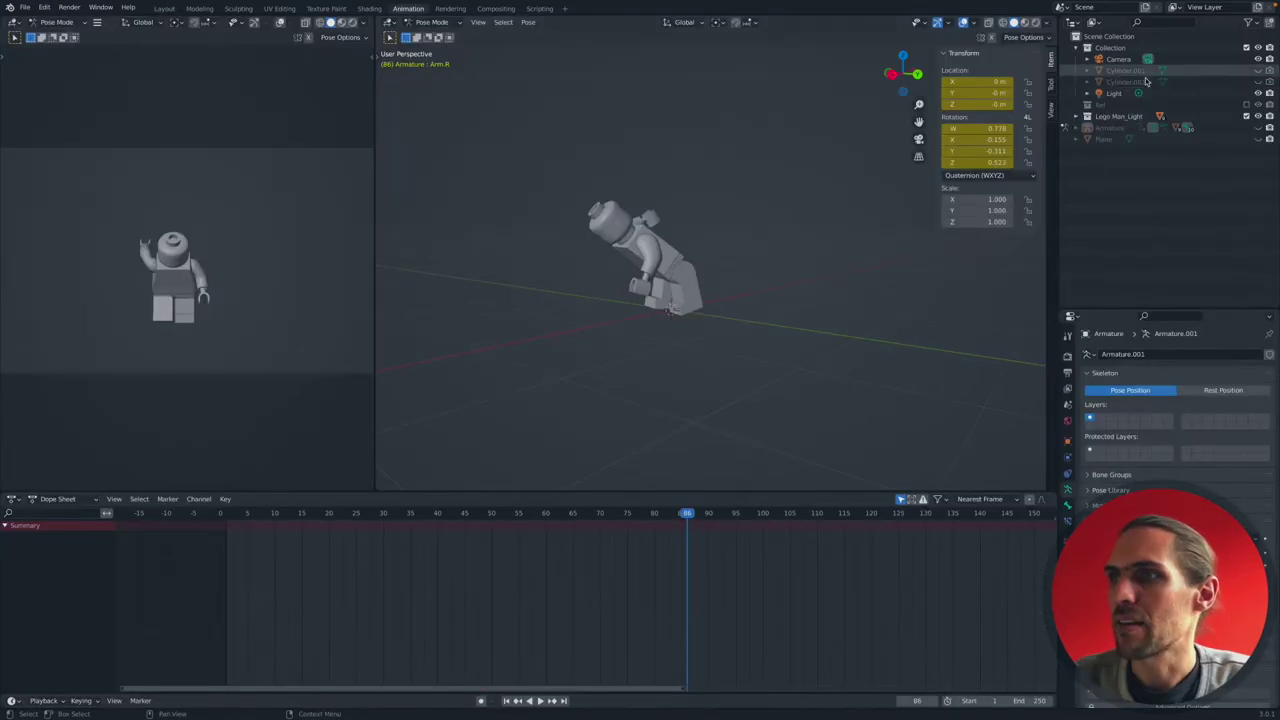
# Unhide the Lego man's armature, select its left arm bone and review the animation back to frame 58.
pyautogui.click(1258, 128)
pyautogui.click(648, 255)
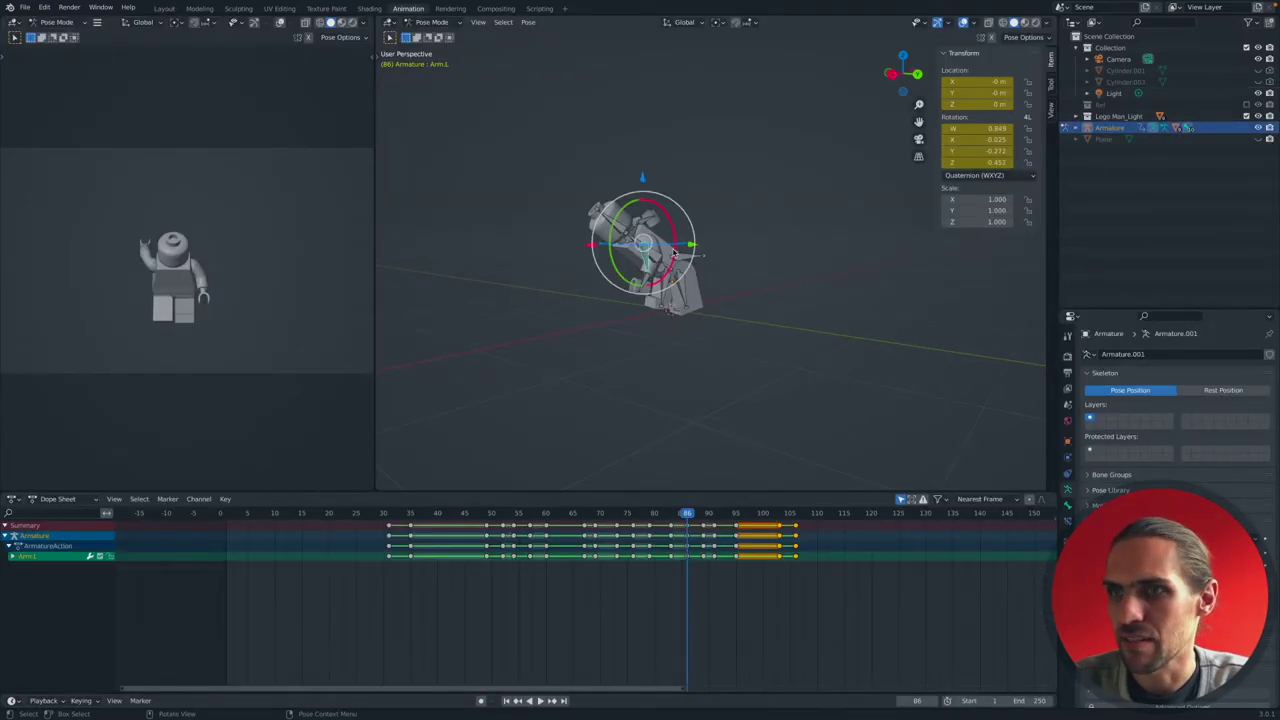
pyautogui.keyDown('ctrl'); pyautogui.moveTo(648, 255); pyautogui.dragTo(668, 236, button='middle'); pyautogui.keyUp('ctrl')
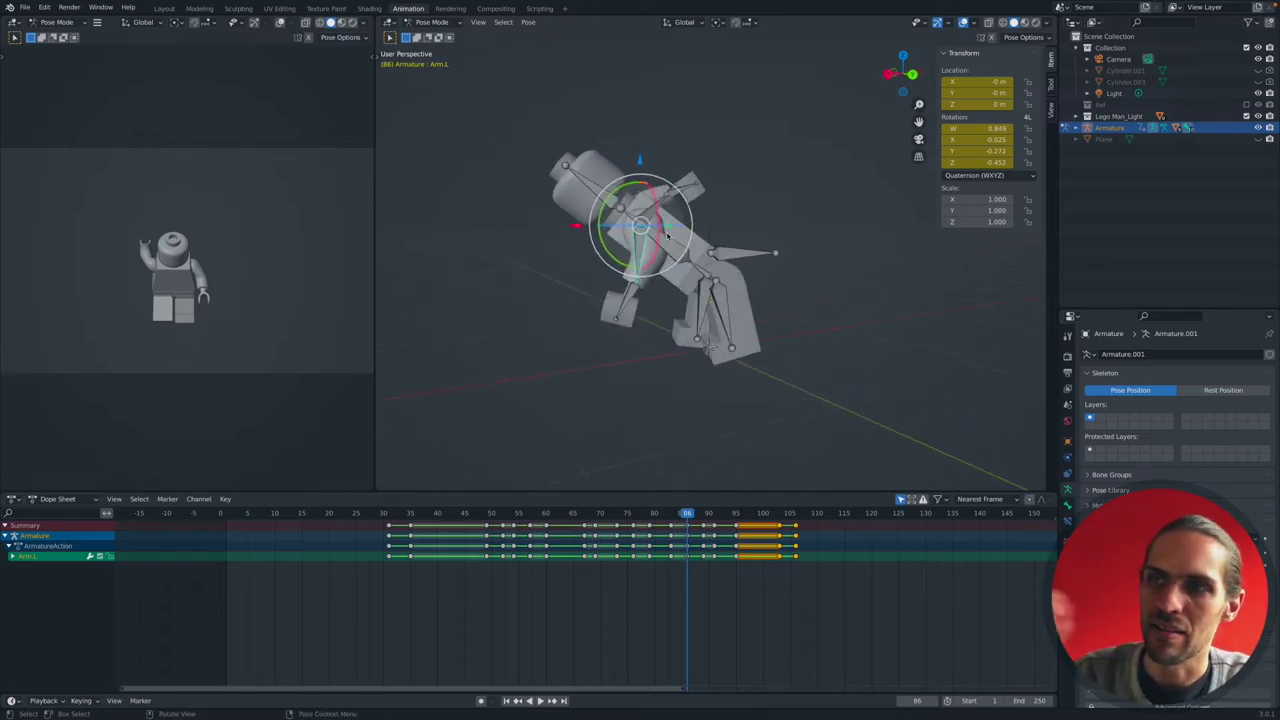
pyautogui.moveTo(675, 243); pyautogui.dragTo(670, 316, button='middle')
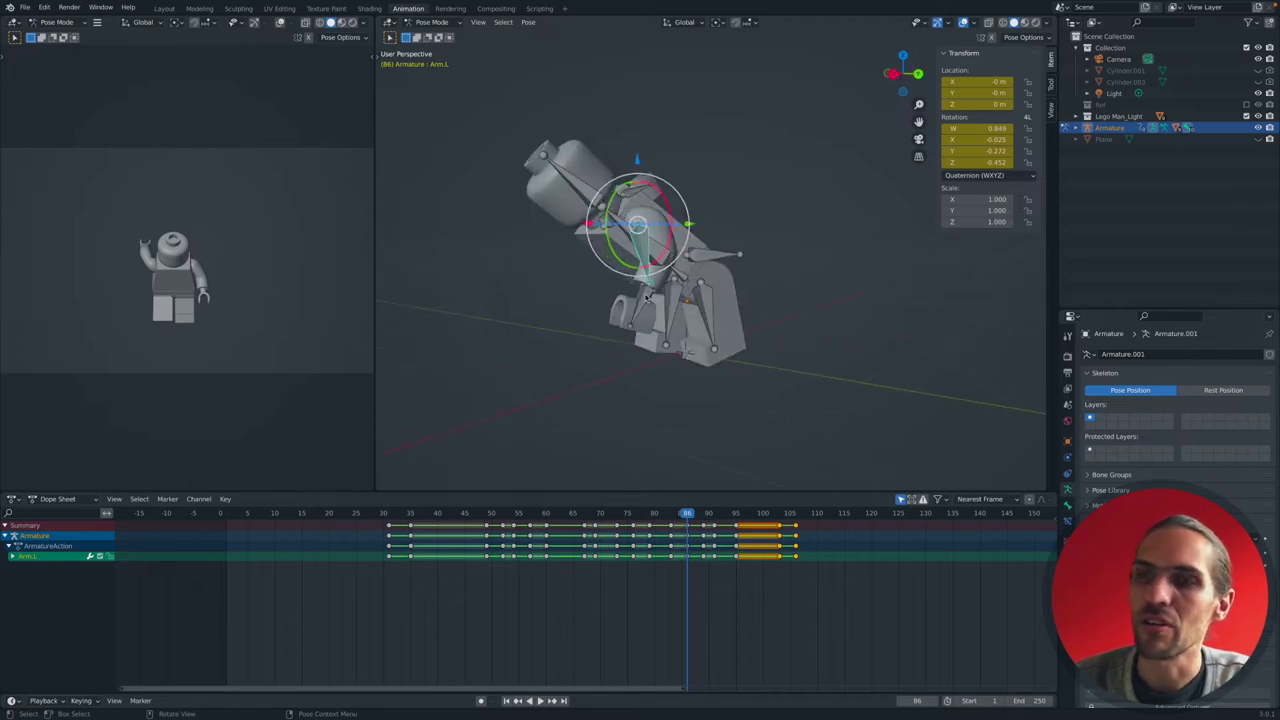
pyautogui.hotkey('shift', 'ctrl', 'space')
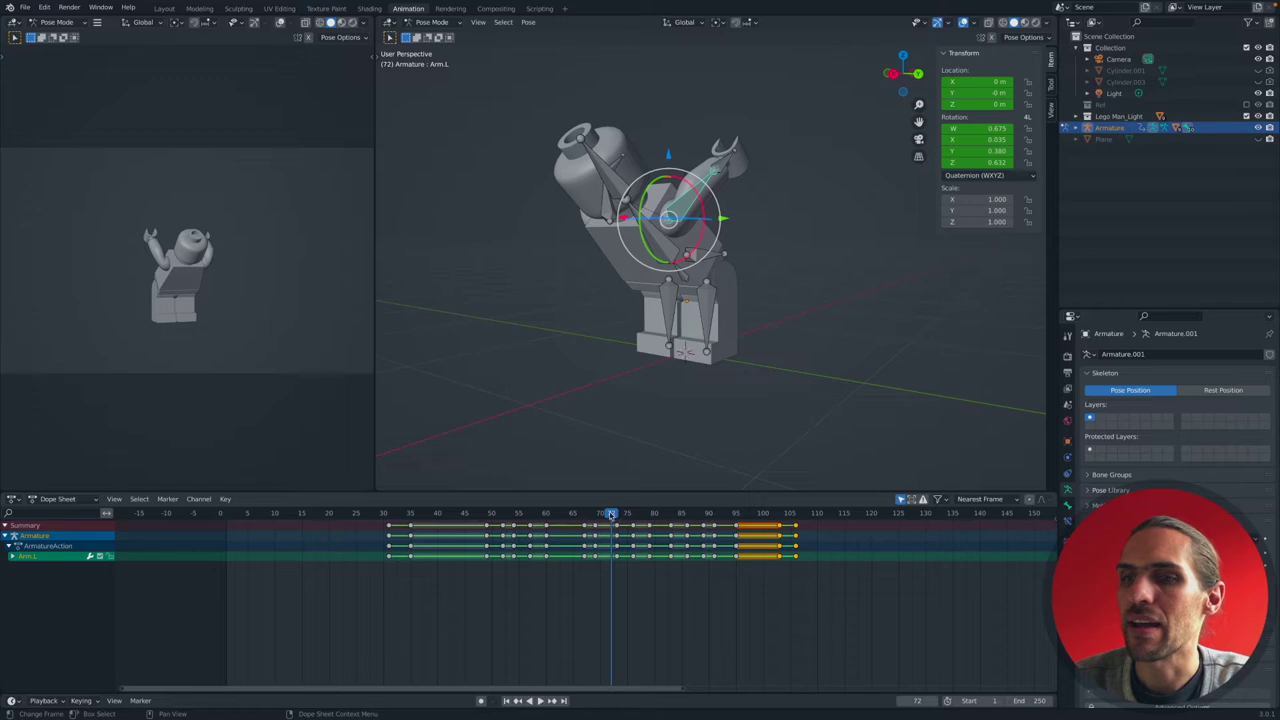
pyautogui.press('space')
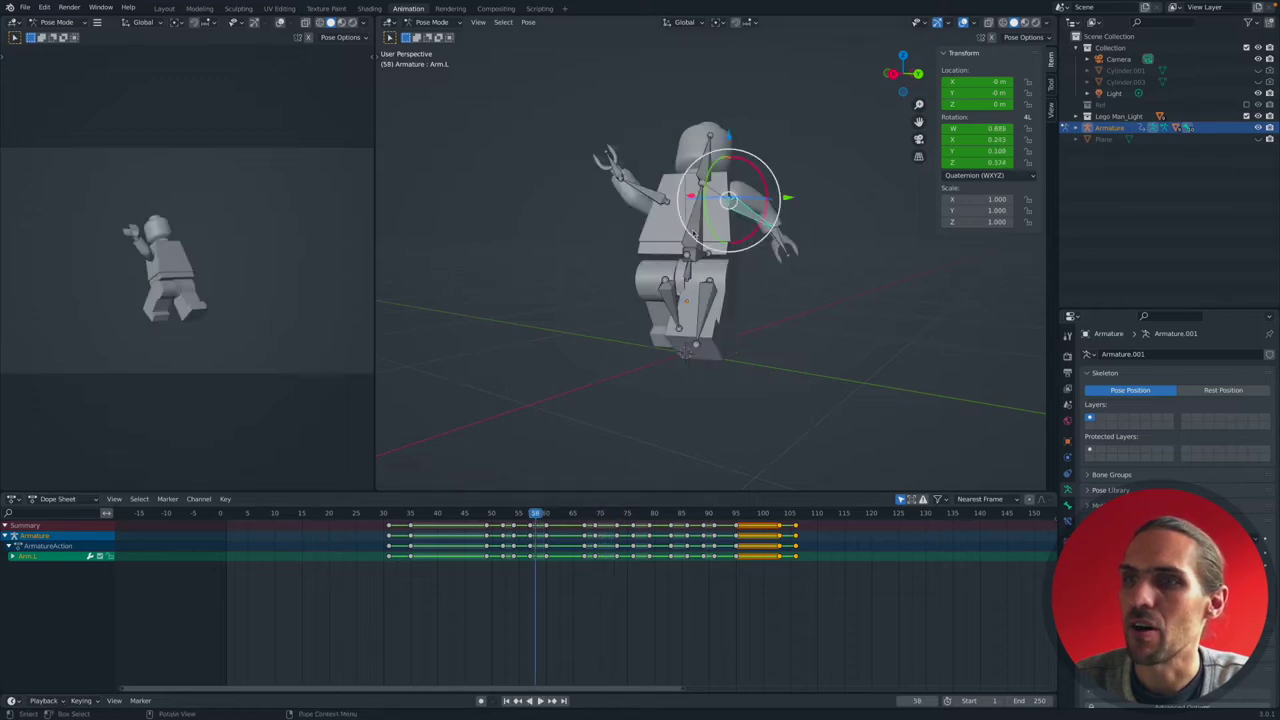
# Inspect the Lego man's head, right arm and right hand bones by selecting each one in turn.
pyautogui.click(704, 139)
pyautogui.click(646, 193)
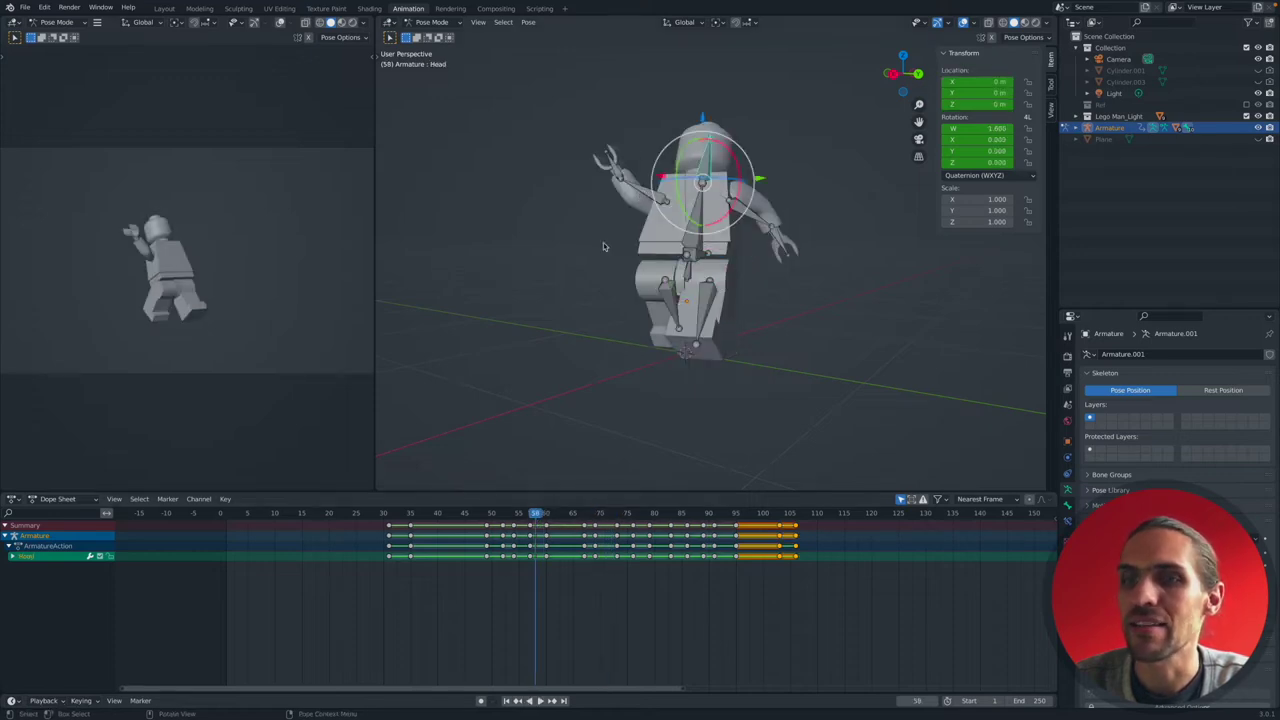
pyautogui.click(646, 193)
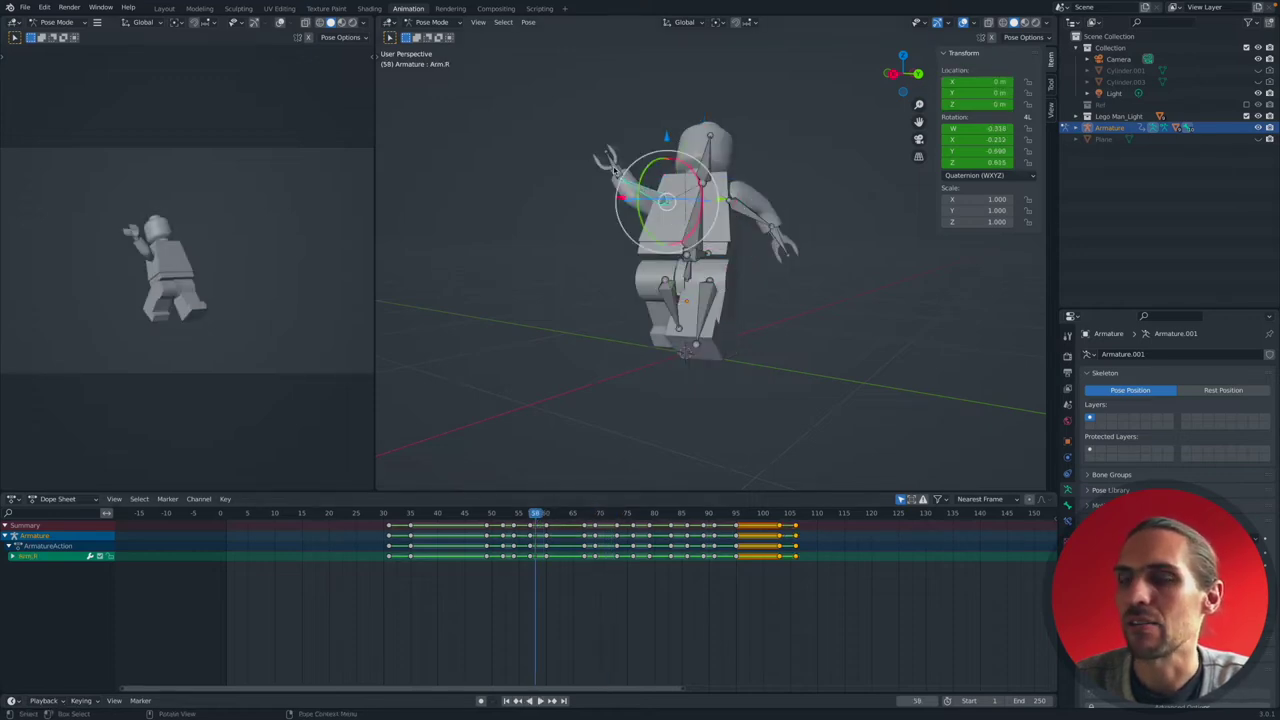
pyautogui.click(615, 172)
pyautogui.moveTo(616, 175); pyautogui.dragTo(644, 205, button='middle')
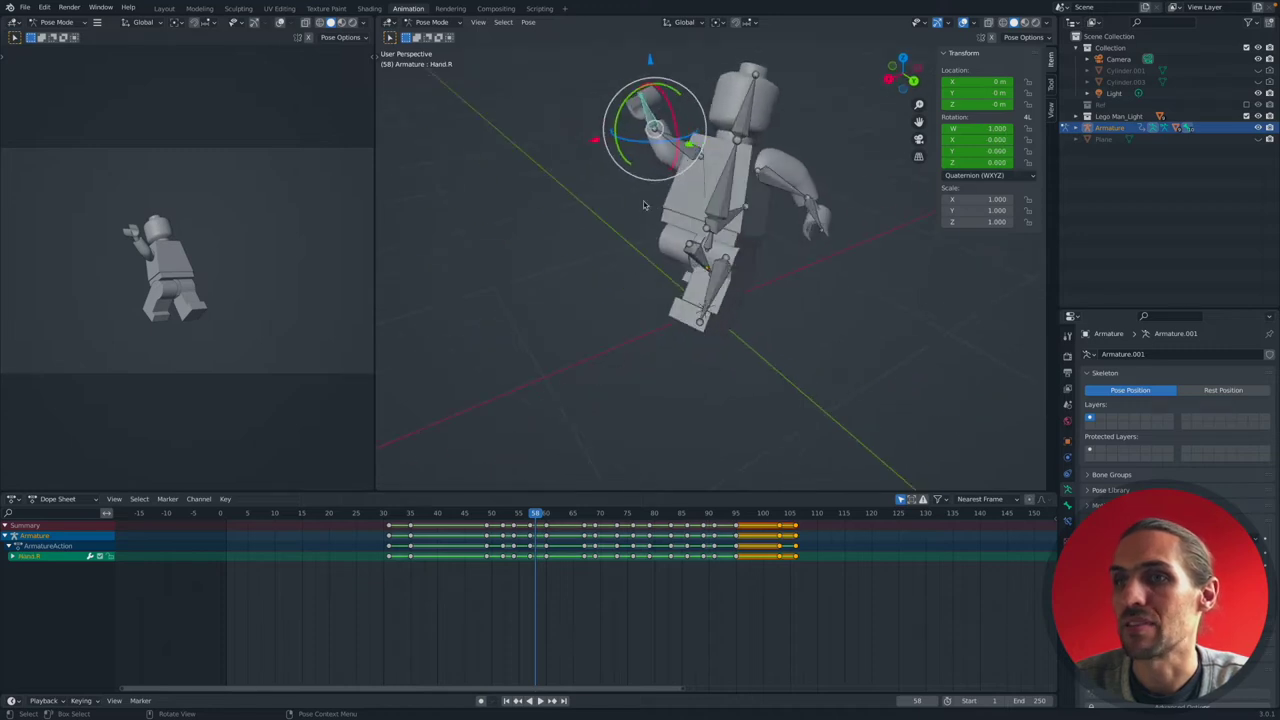
pyautogui.moveTo(814, 303); pyautogui.dragTo(790, 270, button='middle')
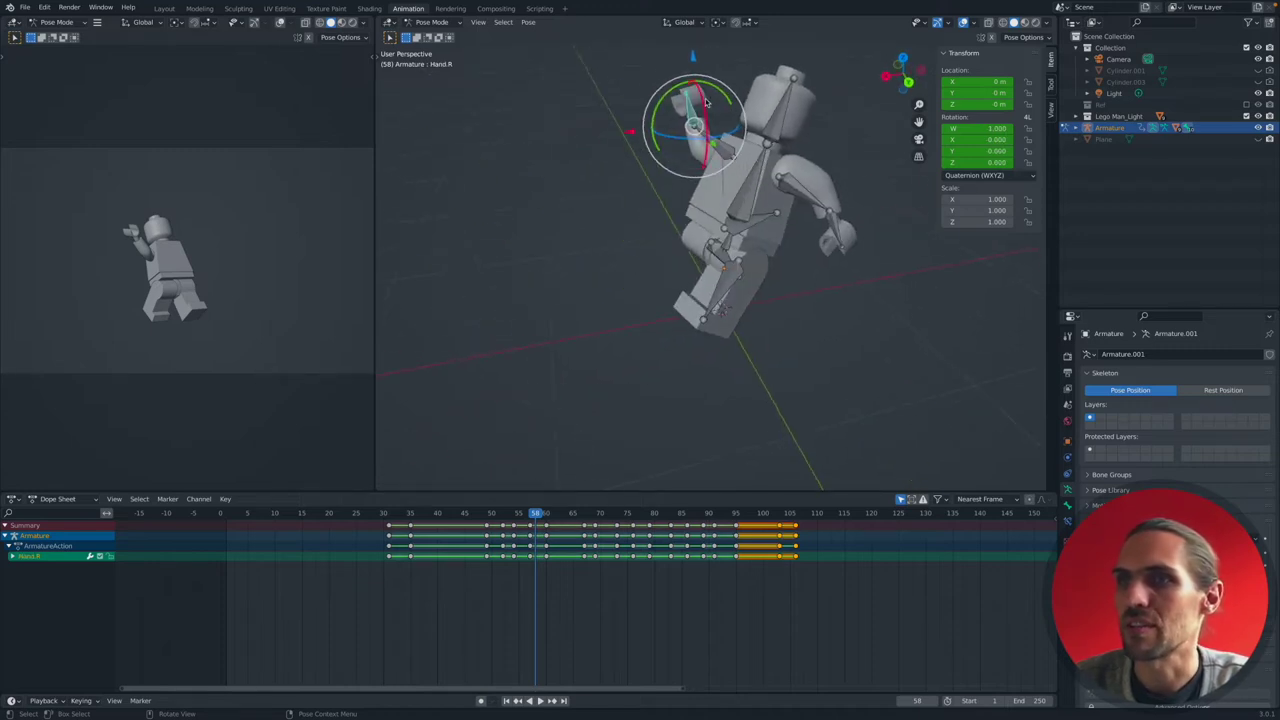
# Try rotating the Lego man's right hand bone and undo the change.
pyautogui.moveTo(705, 118); pyautogui.dragTo(670, 150)
pyautogui.moveTo(670, 150); pyautogui.dragTo(614, 126, button='middle')
pyautogui.hotkey('ctrl', 'z')
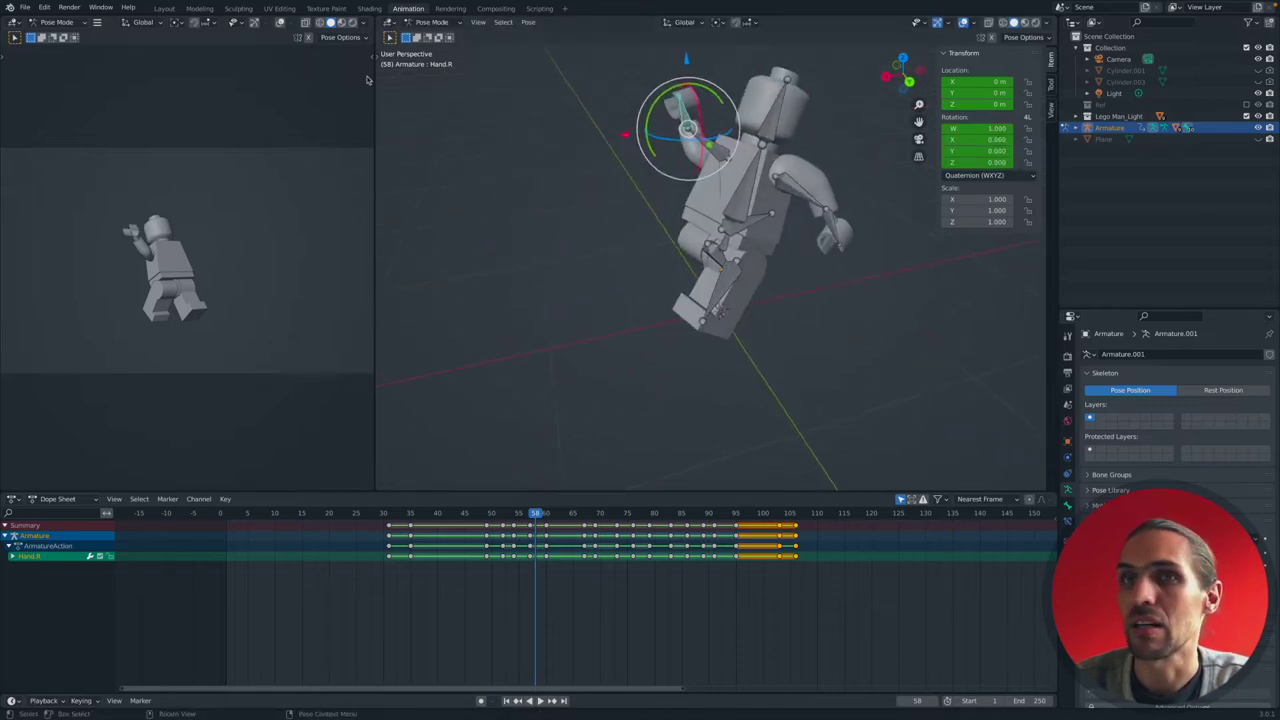
# Create a new General file without saving the current one, and delete the default cube.
pyautogui.click(25, 8)
pyautogui.moveTo(38, 23)
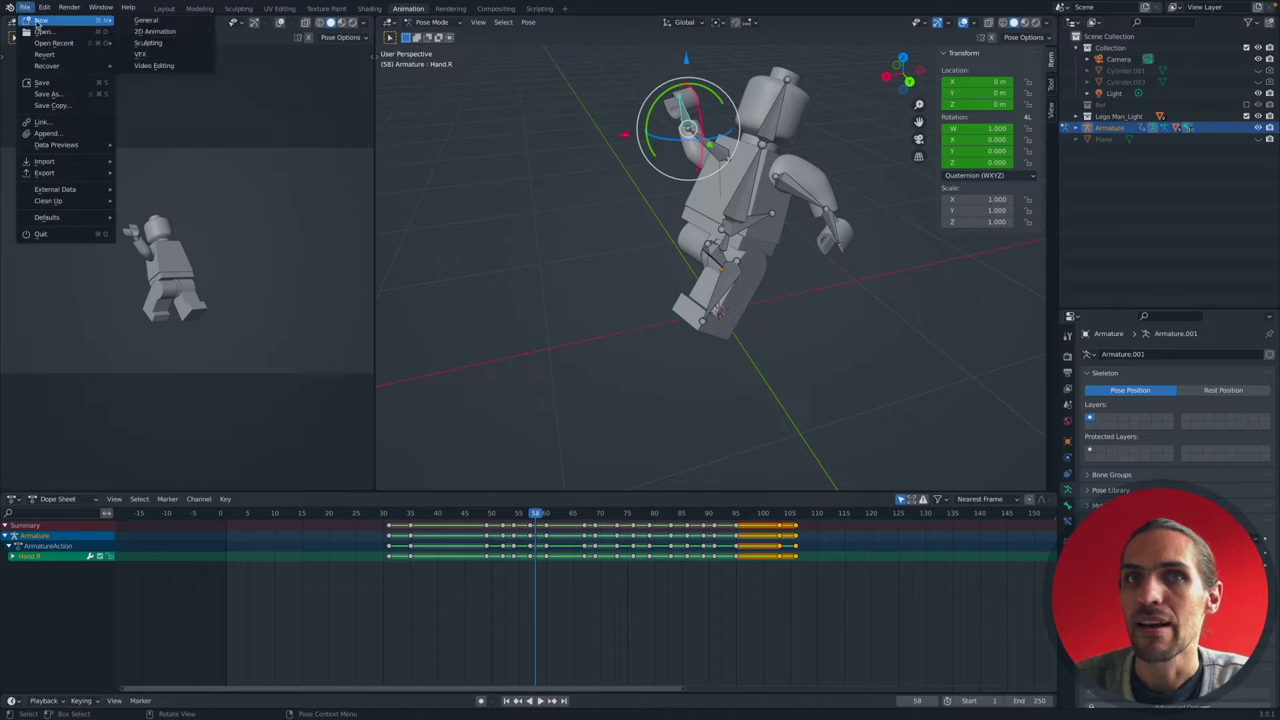
pyautogui.click(182, 30)
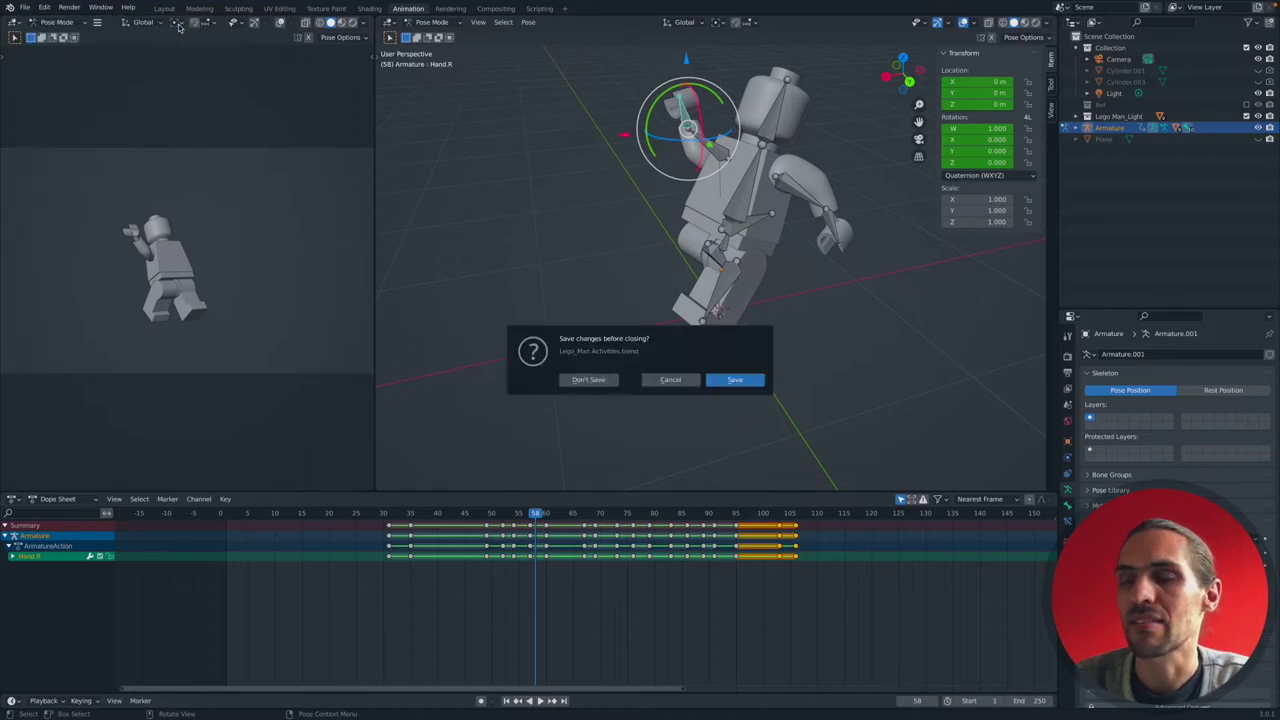
pyautogui.click(588, 380)
pyautogui.moveTo(584, 342); pyautogui.dragTo(516, 279)
pyautogui.press('x')
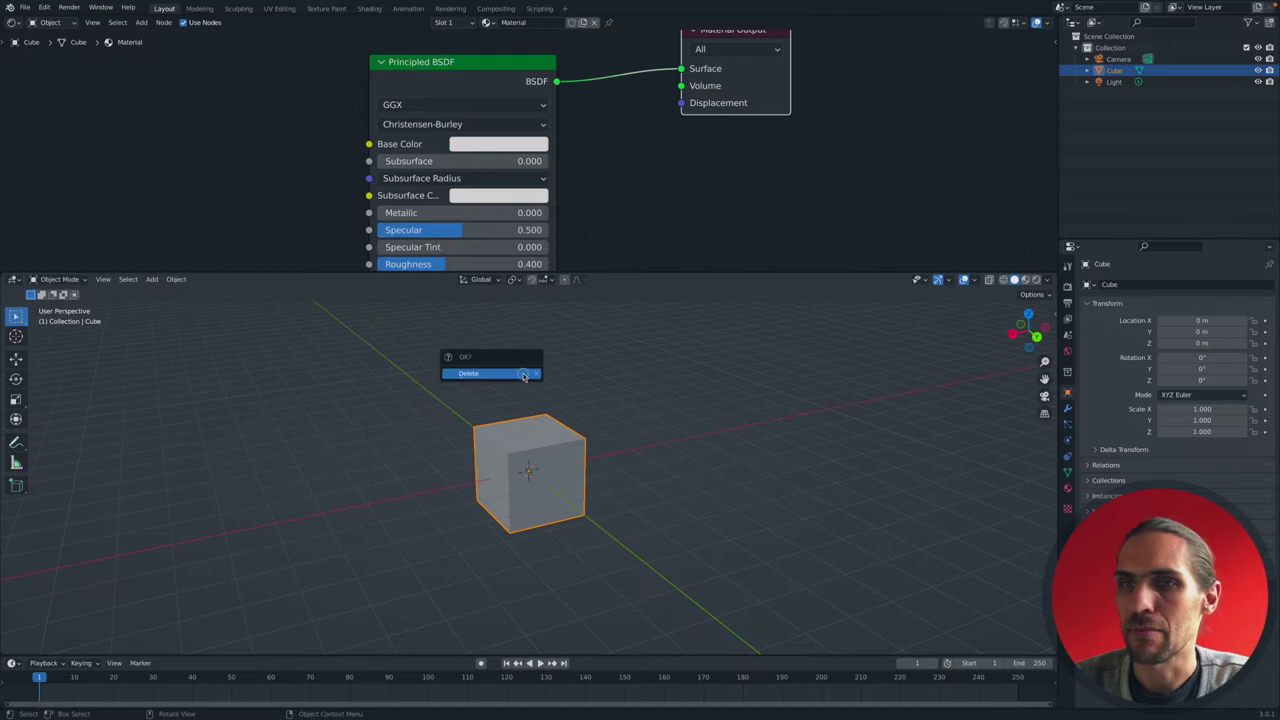
pyautogui.click(524, 374)
# Add a Single Bone armature at the world origin and frame it in the viewport.
pyautogui.moveTo(574, 449); pyautogui.dragTo(579, 451, button='middle')
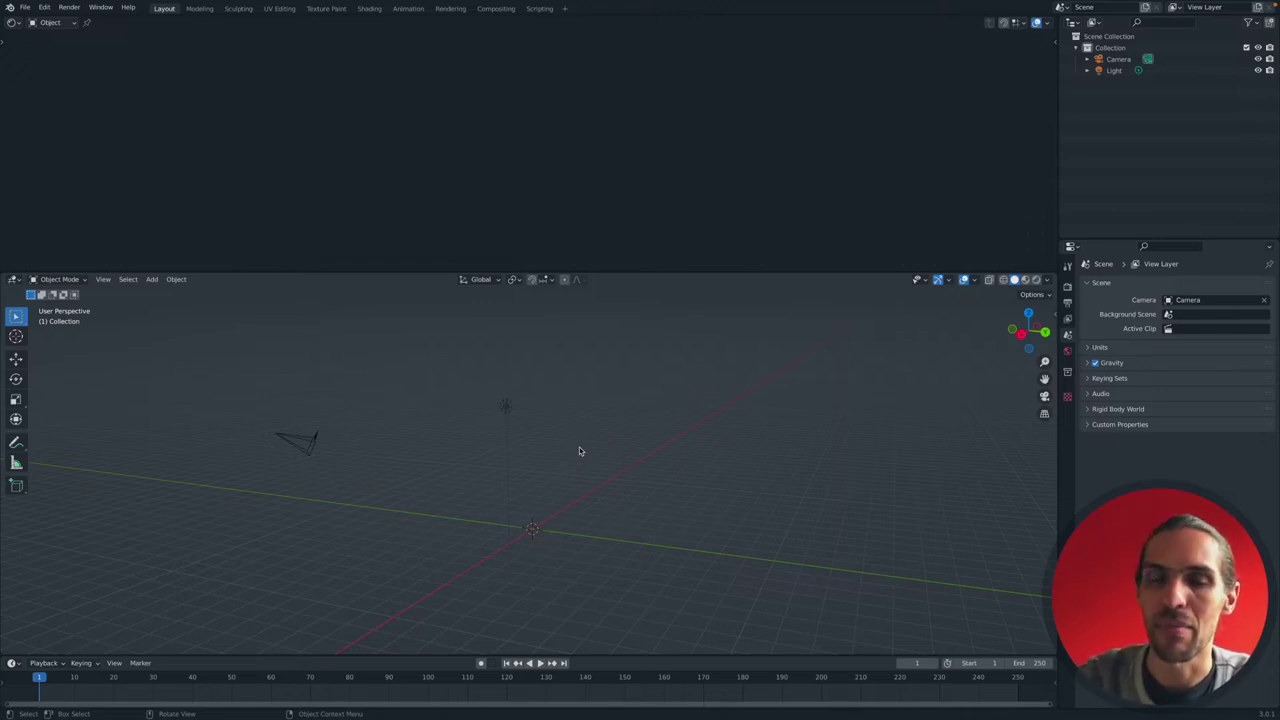
pyautogui.keyDown('shift'); pyautogui.moveTo(546, 481); pyautogui.dragTo(527, 479, button='middle'); pyautogui.keyUp('shift')
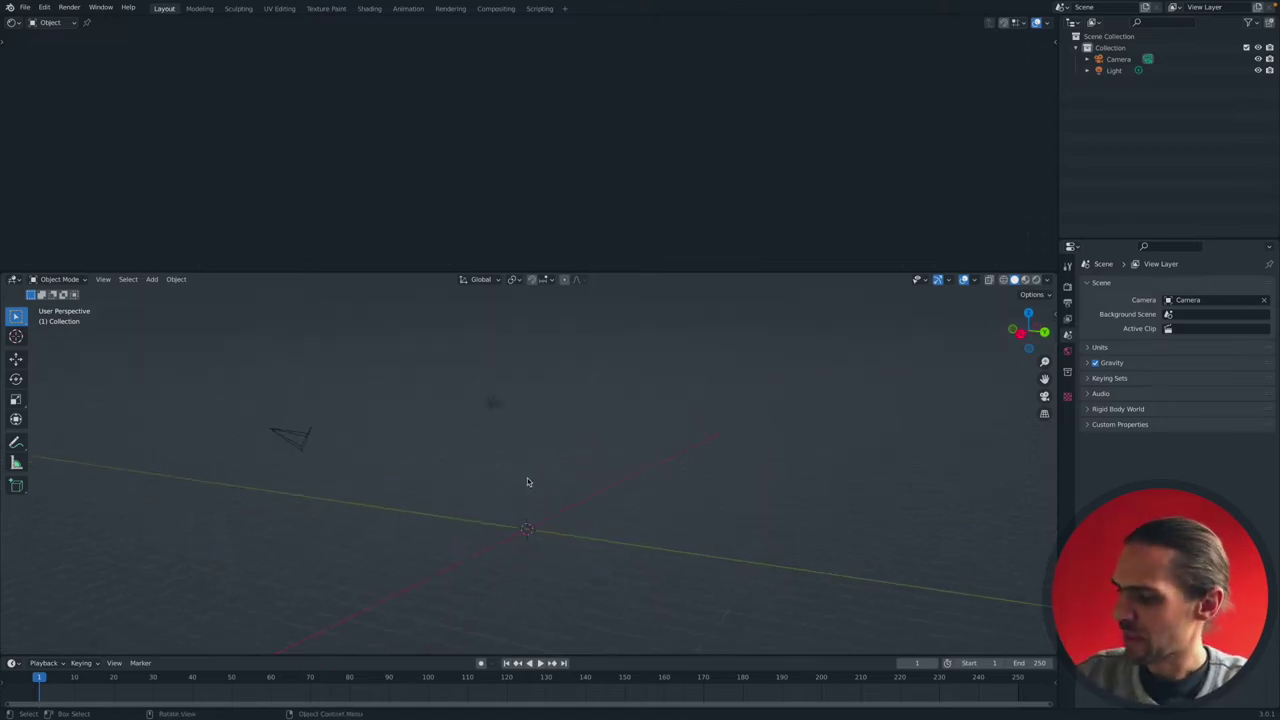
pyautogui.moveTo(528, 494); pyautogui.dragTo(527, 497, button='middle')
pyautogui.hotkey('shift', 'a')
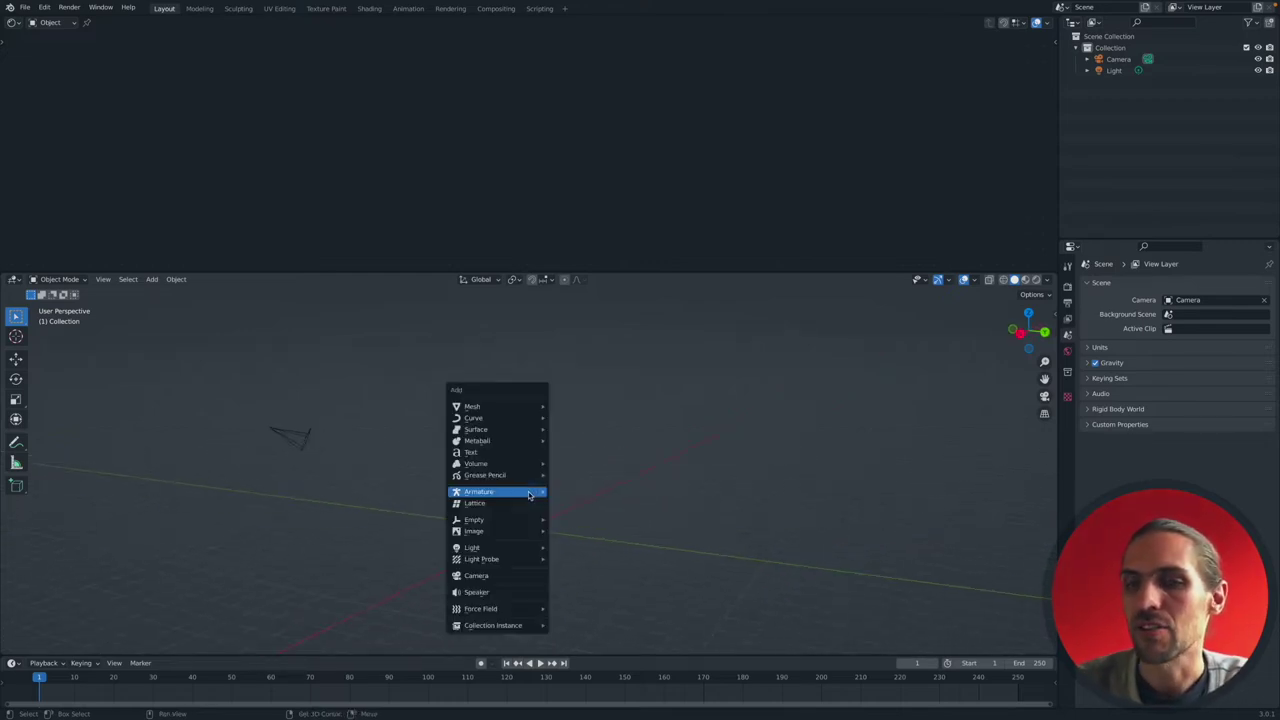
pyautogui.moveTo(480, 491)
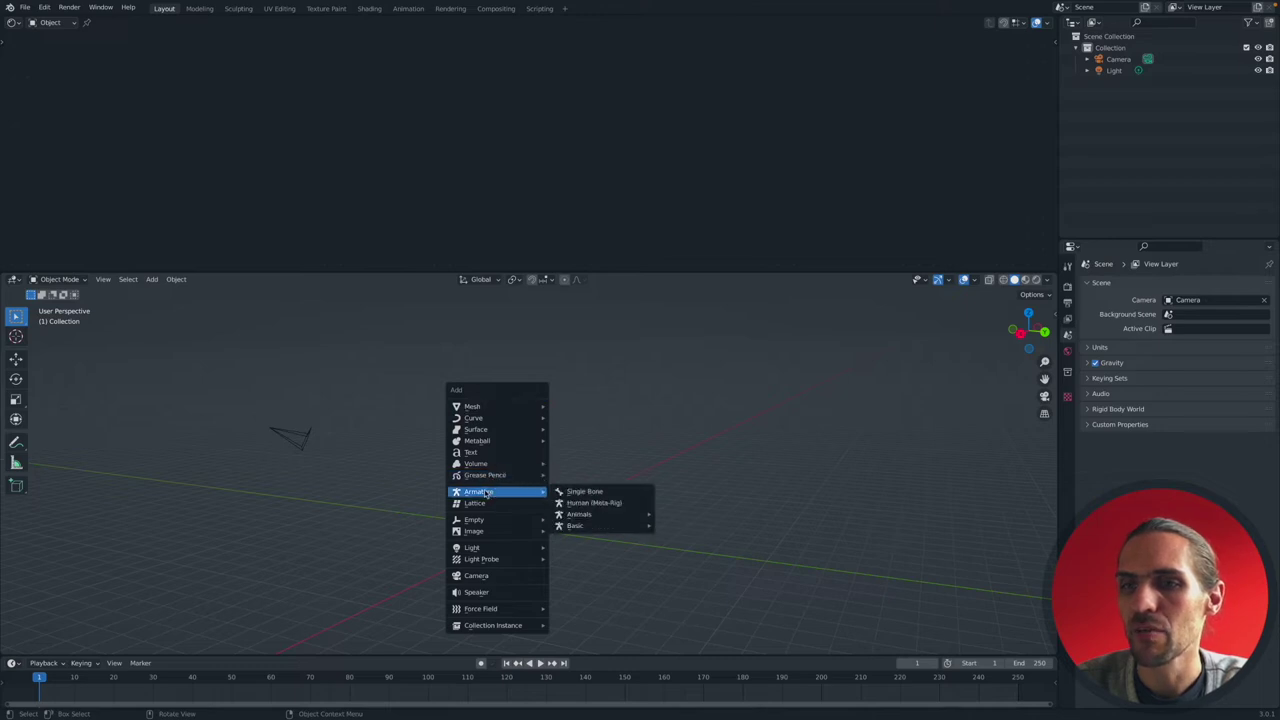
pyautogui.click(570, 494)
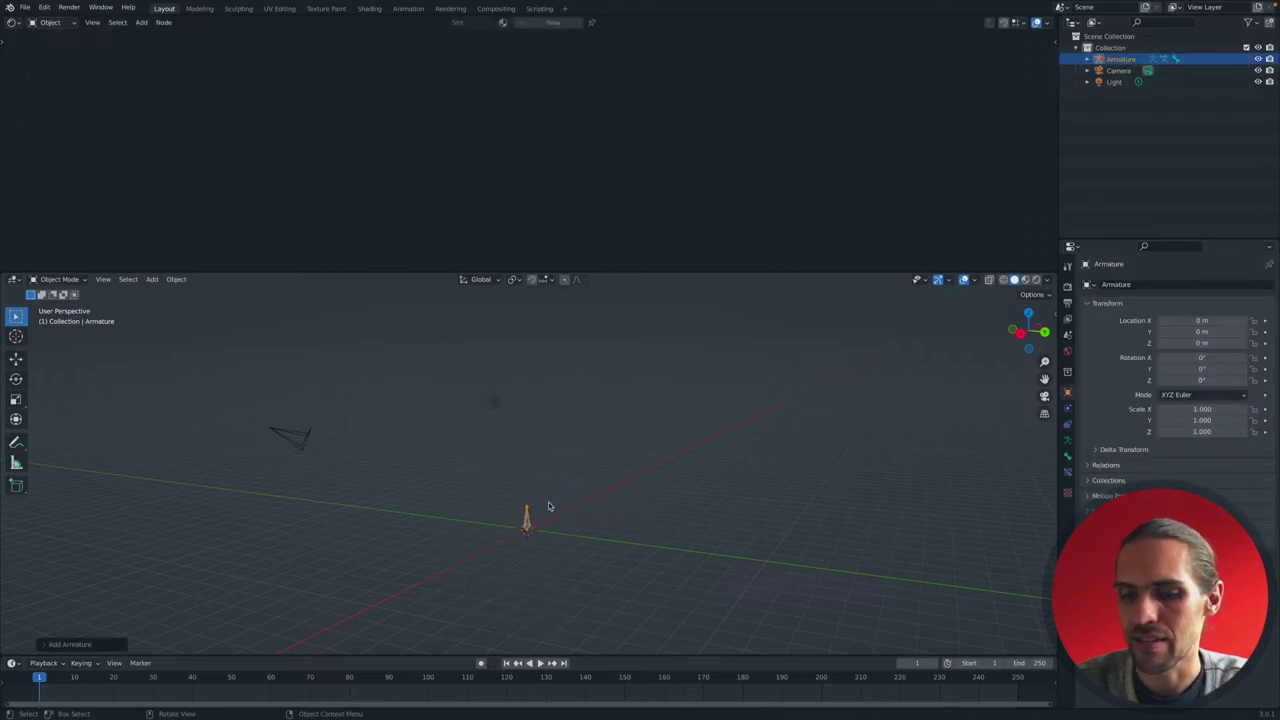
pyautogui.press('`')
pyautogui.click(575, 537)
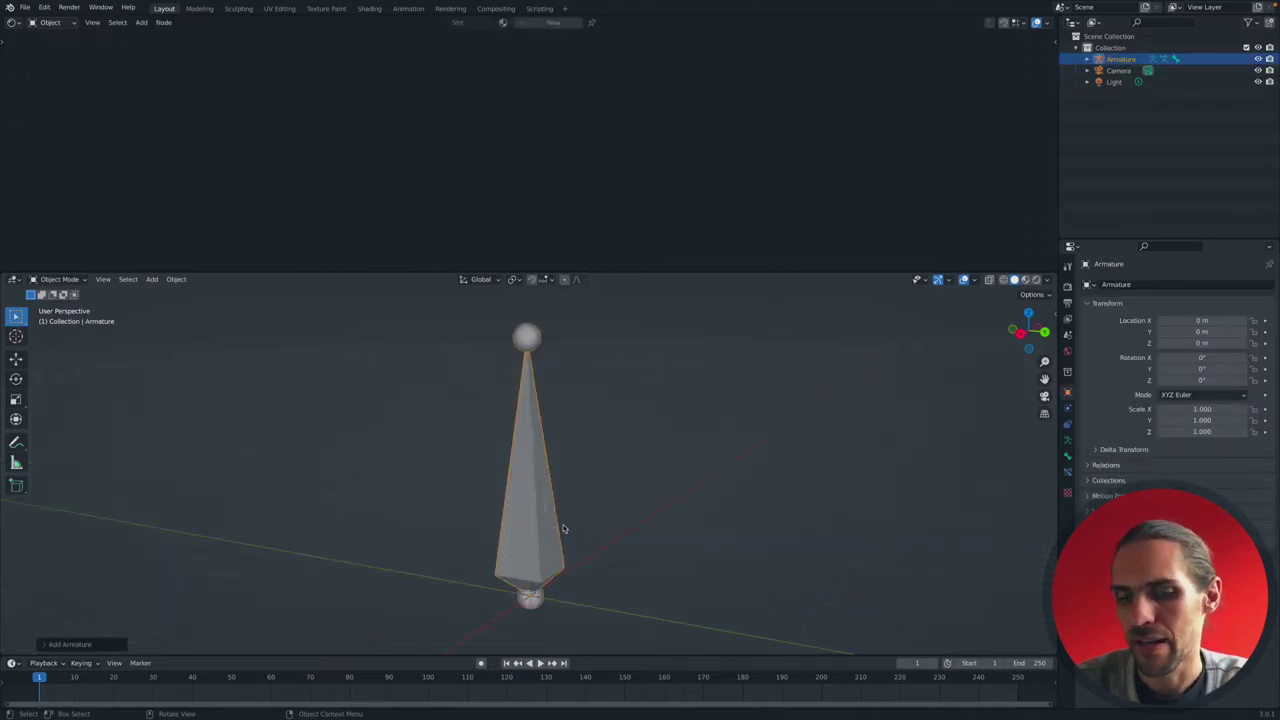
# Examine the bone in the right orthographic view and from several perspective angles.
pyautogui.press('`')
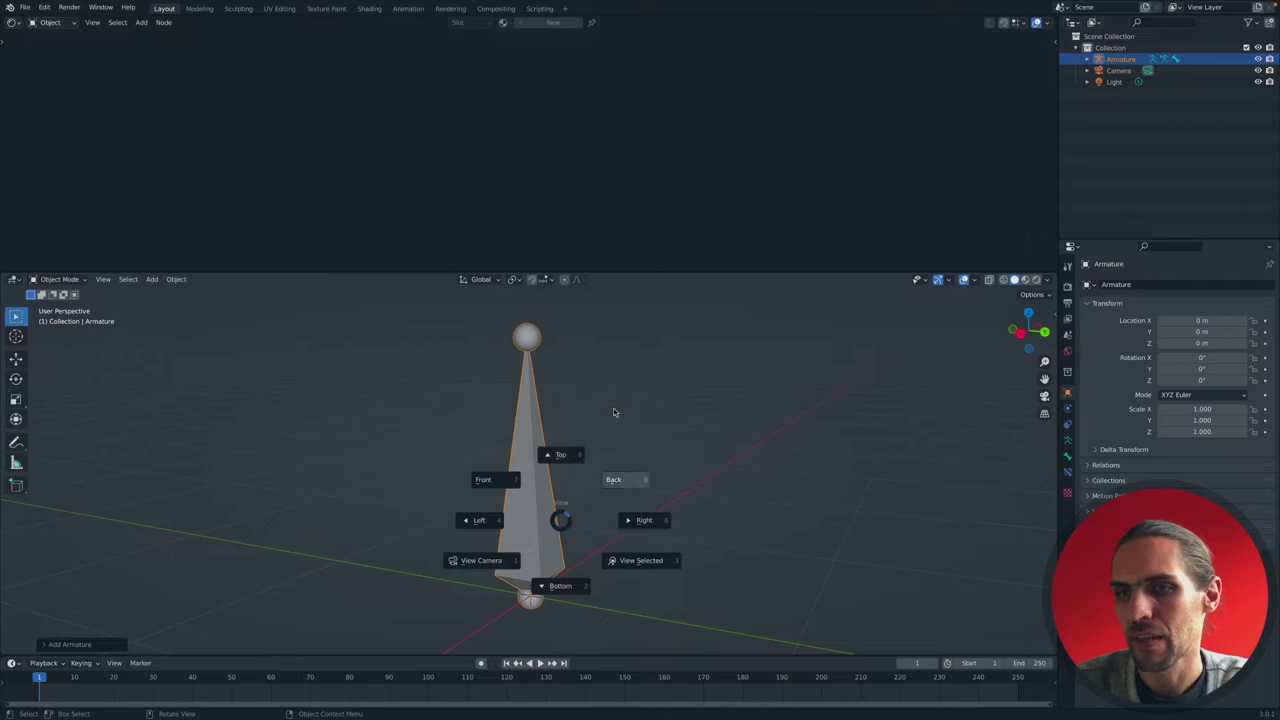
pyautogui.click(625, 543)
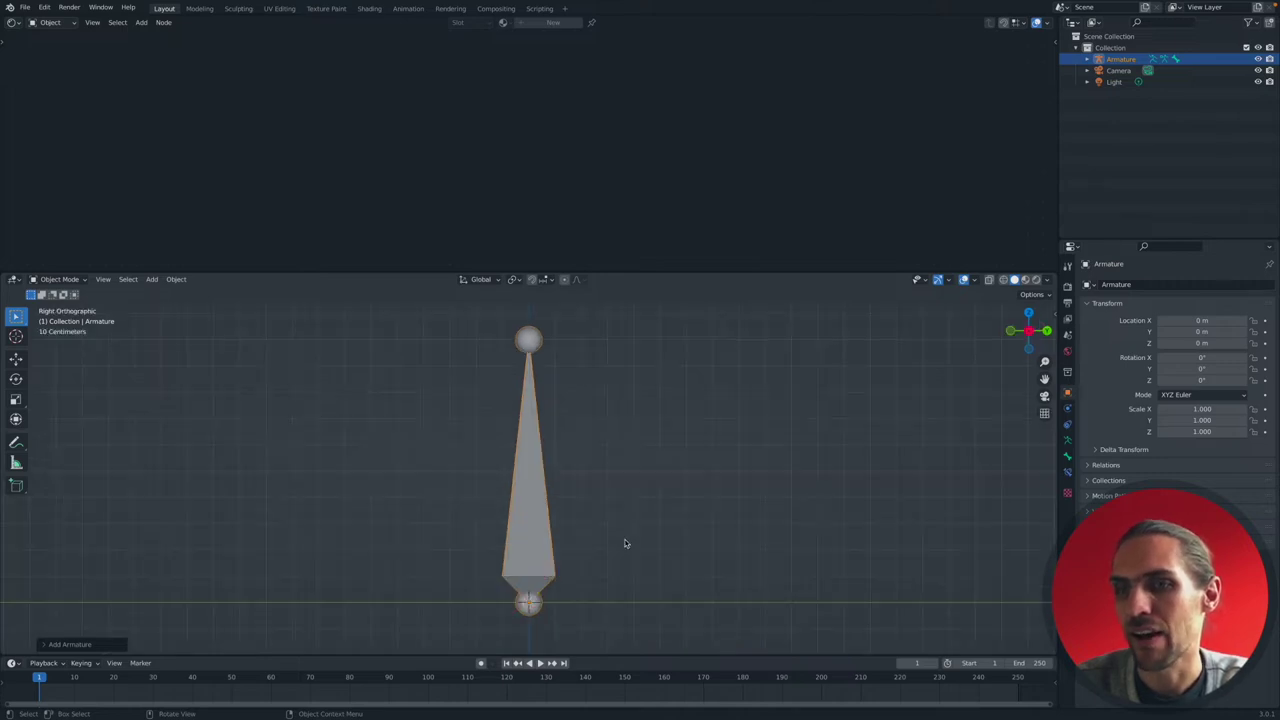
pyautogui.press('`')
pyautogui.press('Escape')
pyautogui.moveTo(634, 535); pyautogui.dragTo(589, 490, button='middle')
pyautogui.press('`')
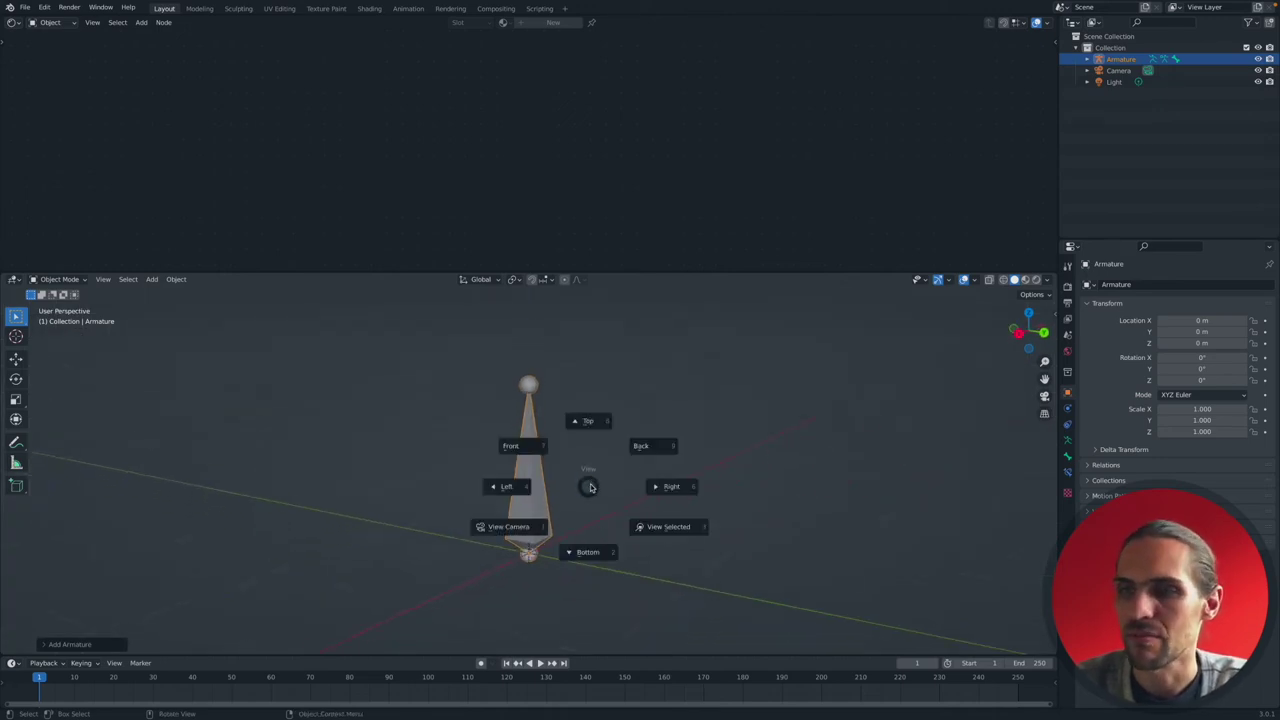
pyautogui.press('Escape')
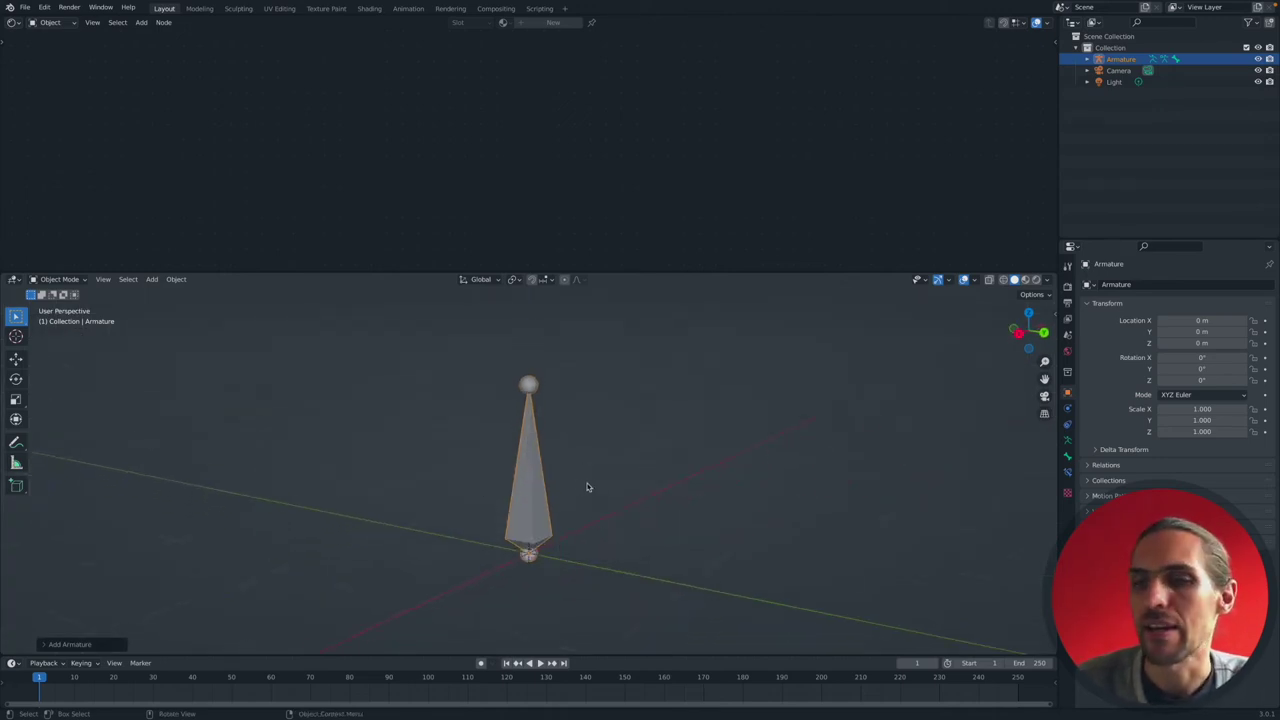
pyautogui.moveTo(588, 492); pyautogui.dragTo(598, 495, button='middle')
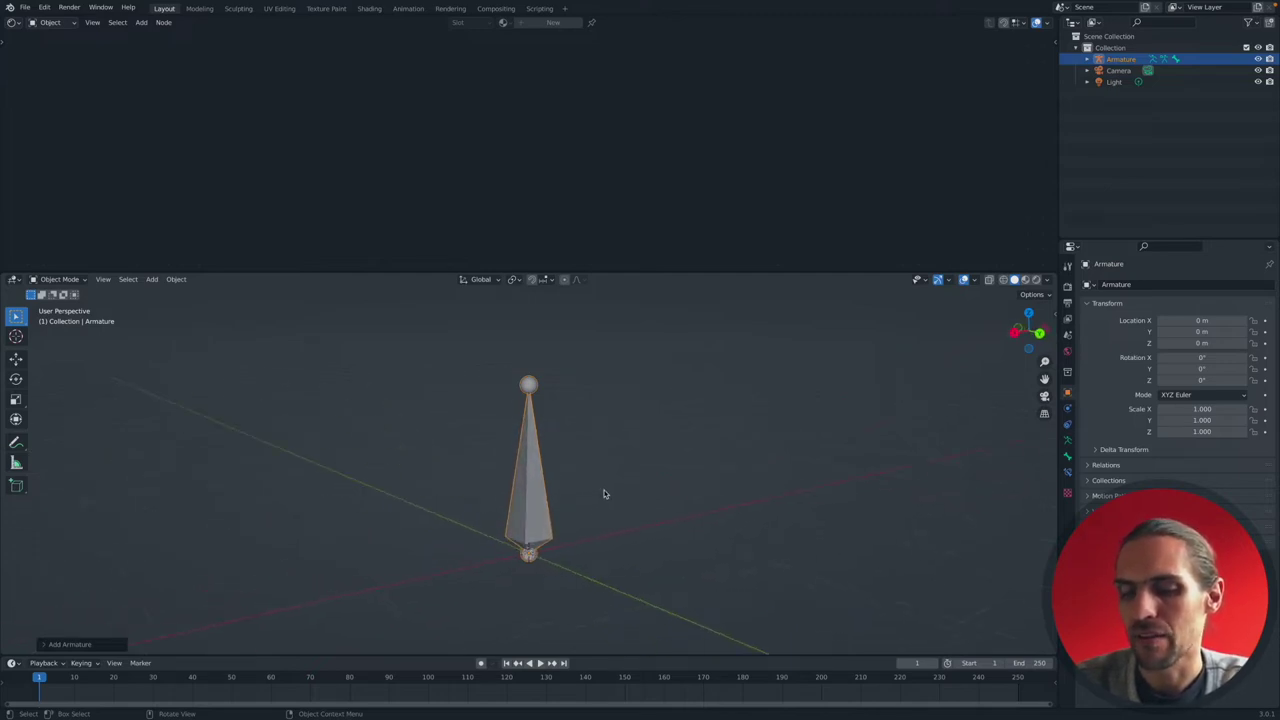
# Add a Human (Meta-Rig) armature for a look at it, and delete it.
pyautogui.hotkey('shift', 'a')
pyautogui.moveTo(609, 490)
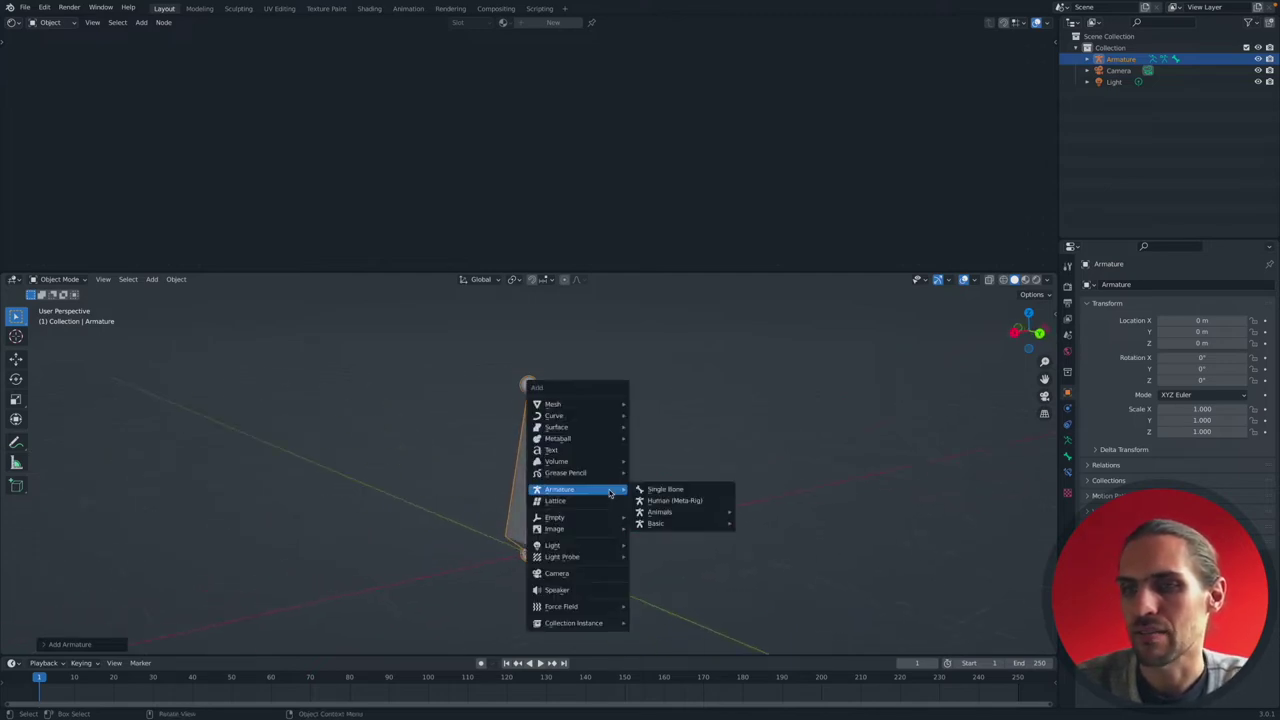
pyautogui.click(676, 503)
pyautogui.scroll(-4, 615, 467)
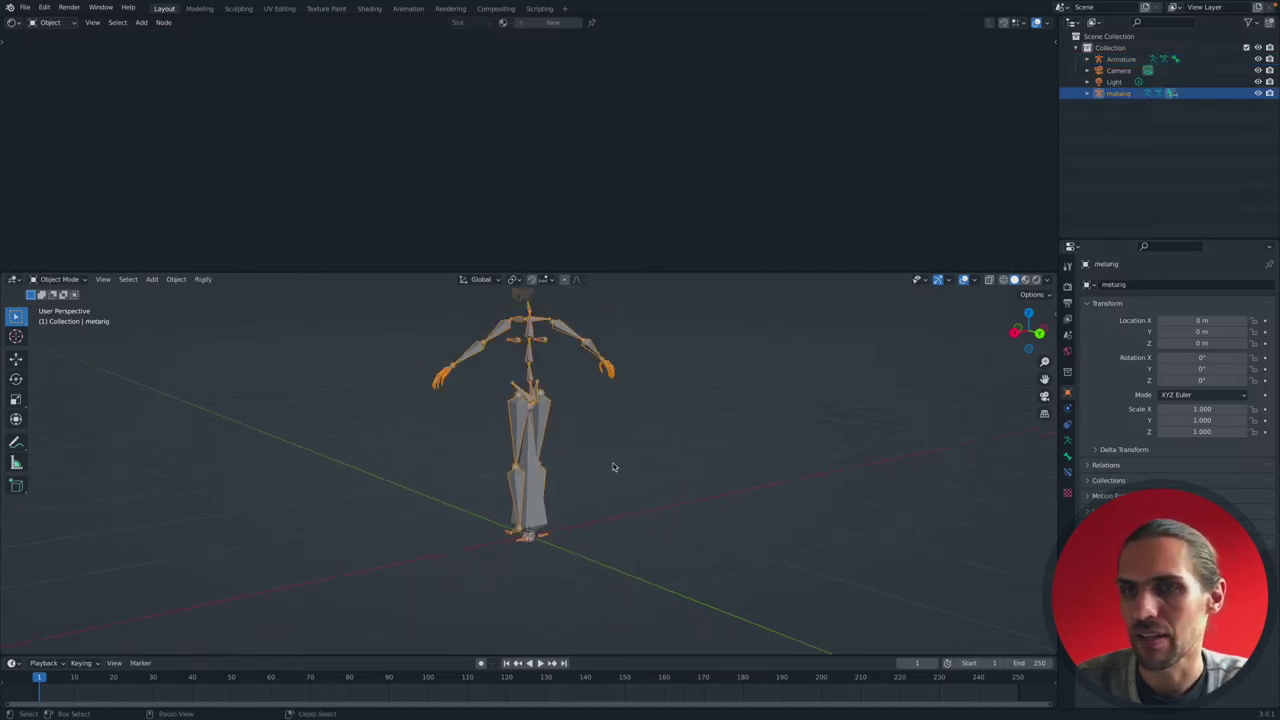
pyautogui.scroll(2, 615, 467)
pyautogui.press('x')
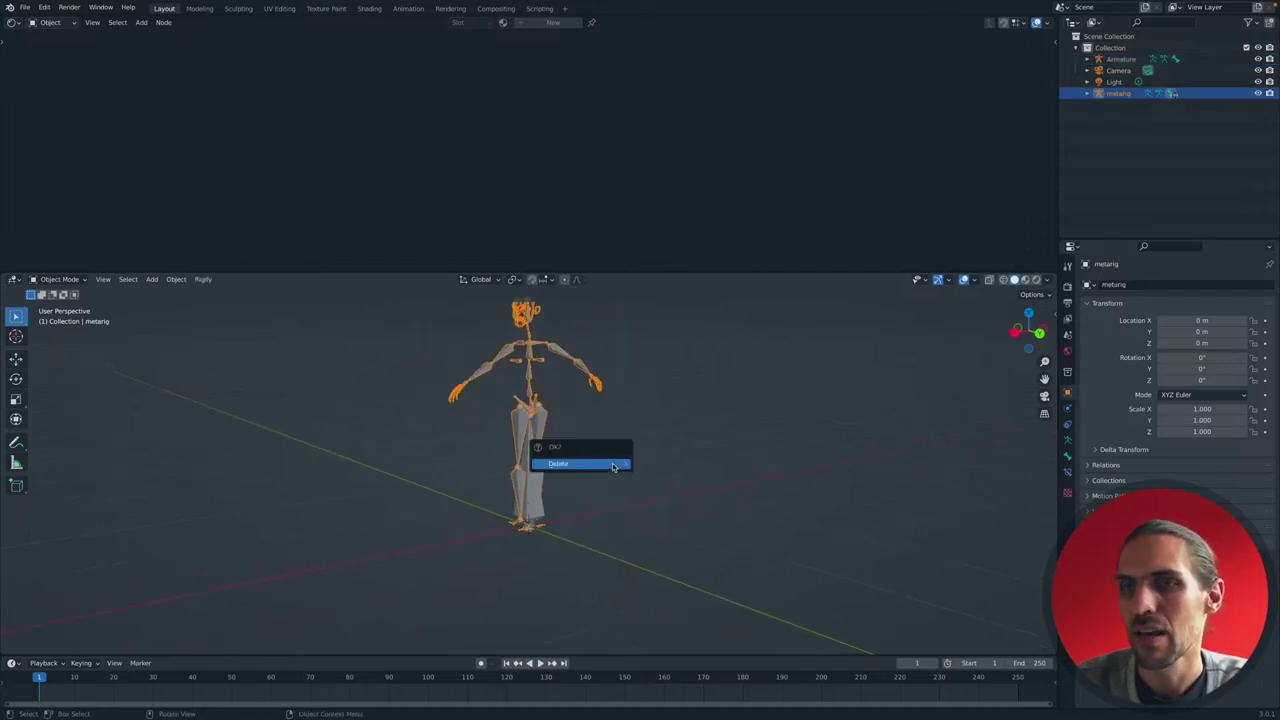
pyautogui.click(613, 466)
# Move the single-bone armature up along the Z axis by about 0.058 m.
pyautogui.click(534, 467)
pyautogui.moveTo(534, 467); pyautogui.dragTo(566, 460, button='middle')
pyautogui.scroll(3, 566, 460)
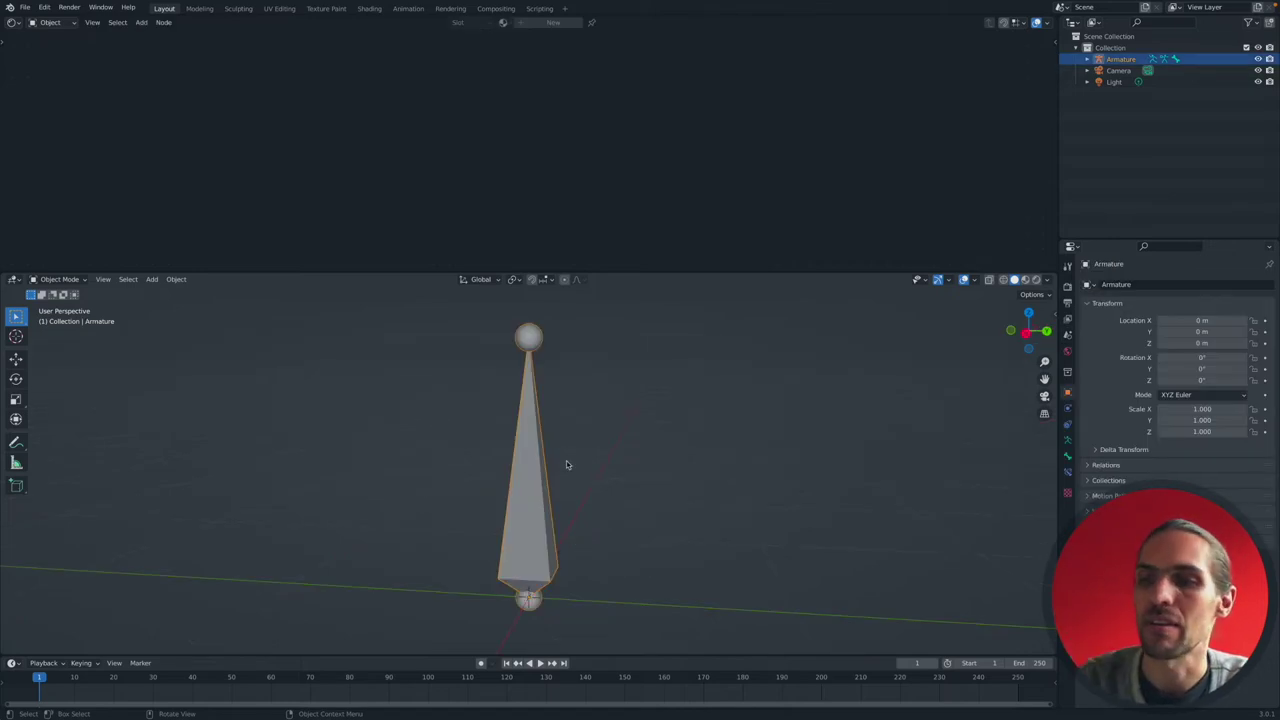
pyautogui.press('g')
pyautogui.press('z')
pyautogui.click(563, 446)
pyautogui.moveTo(577, 457); pyautogui.dragTo(577, 451, button='middle')
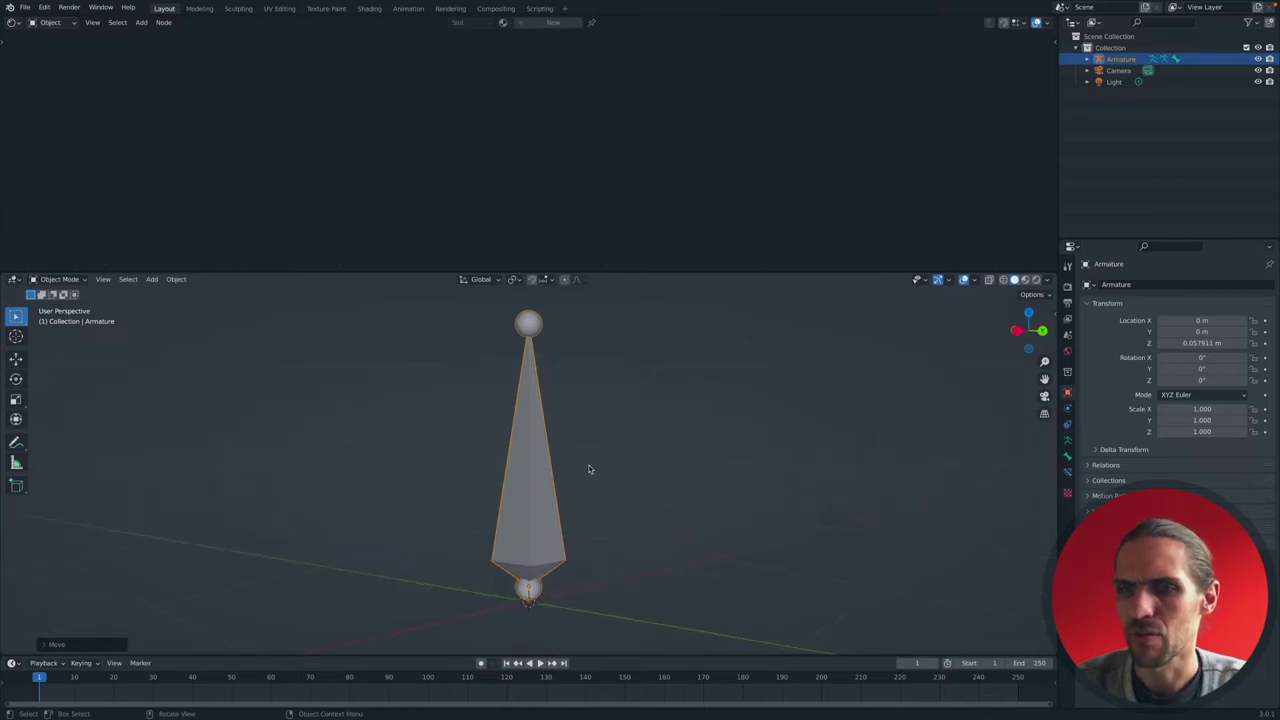
pyautogui.scroll(-2, 589, 469)
pyautogui.moveTo(589, 469); pyautogui.dragTo(589, 467, button='middle')
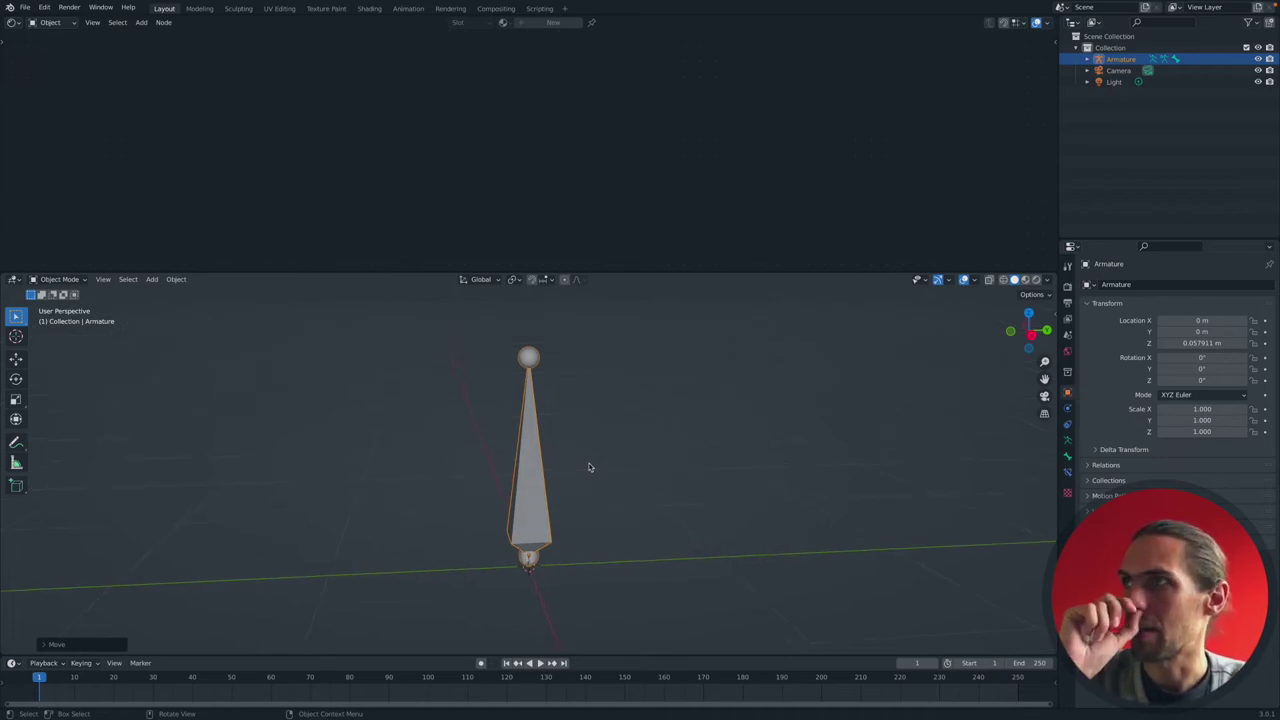
pyautogui.moveTo(587, 469); pyautogui.dragTo(589, 460, button='middle')
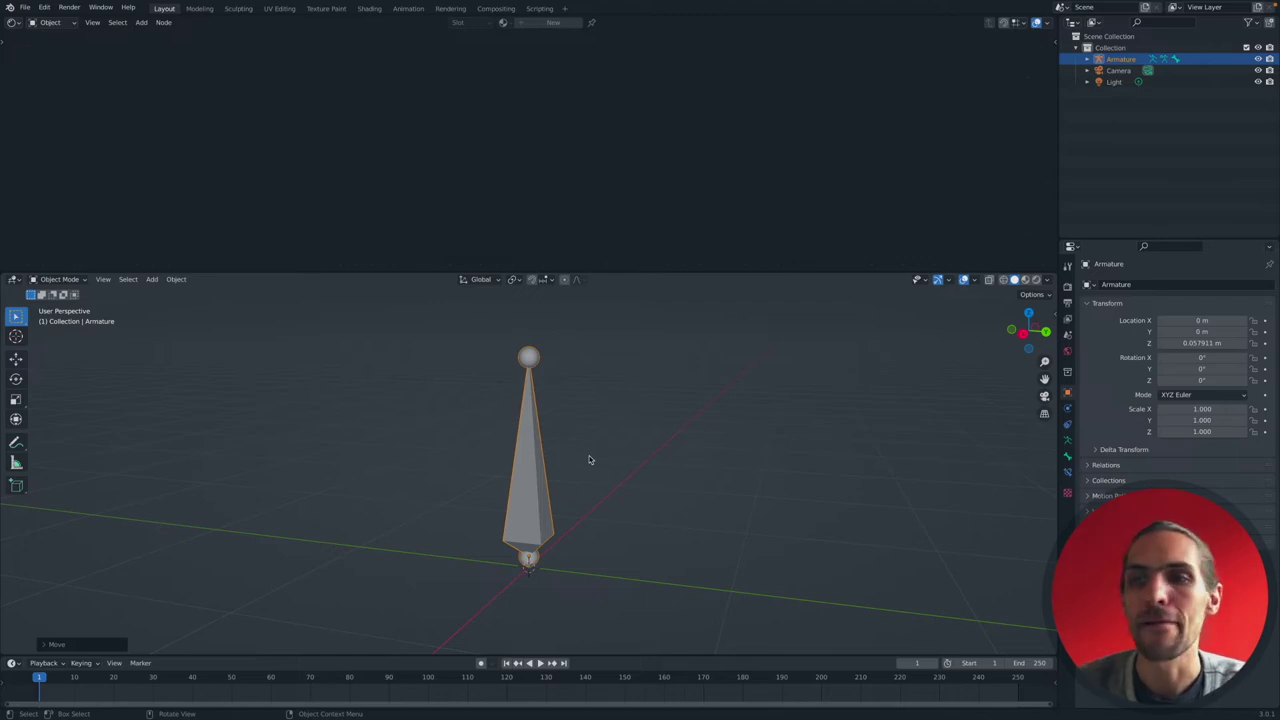
pyautogui.moveTo(589, 460); pyautogui.dragTo(589, 457, button='middle')
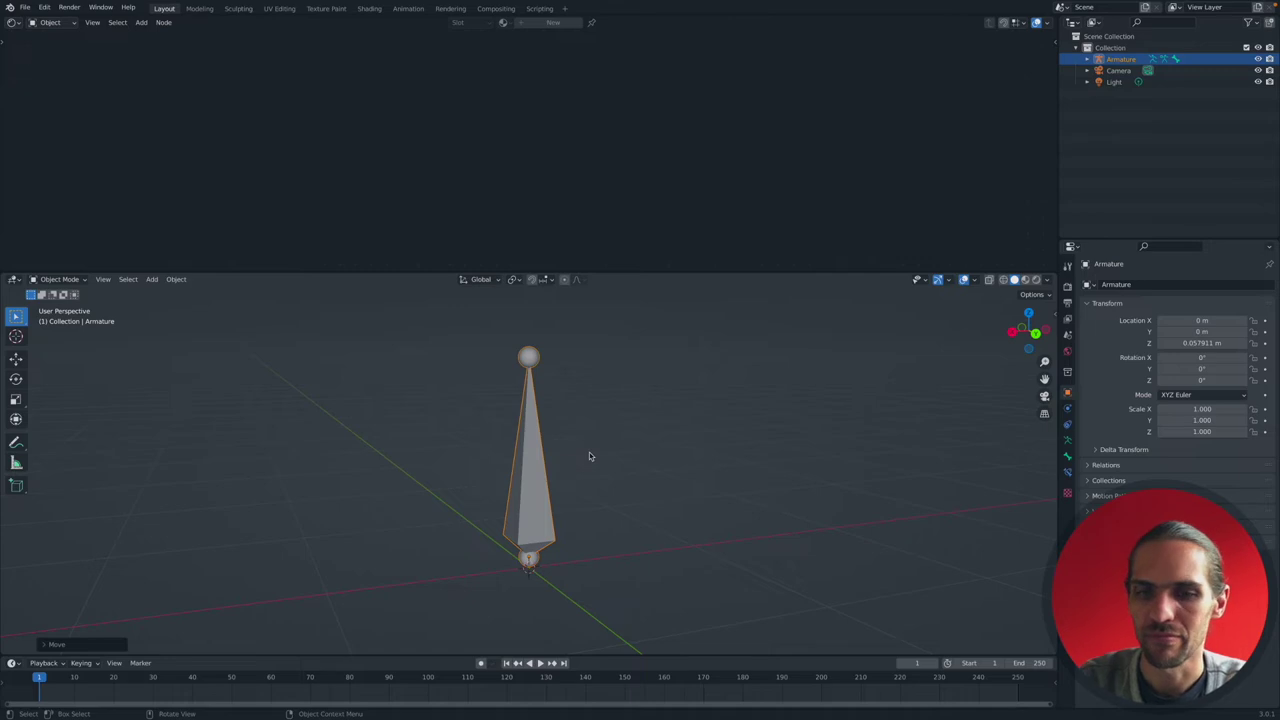
pyautogui.moveTo(588, 457); pyautogui.dragTo(585, 457, button='middle')
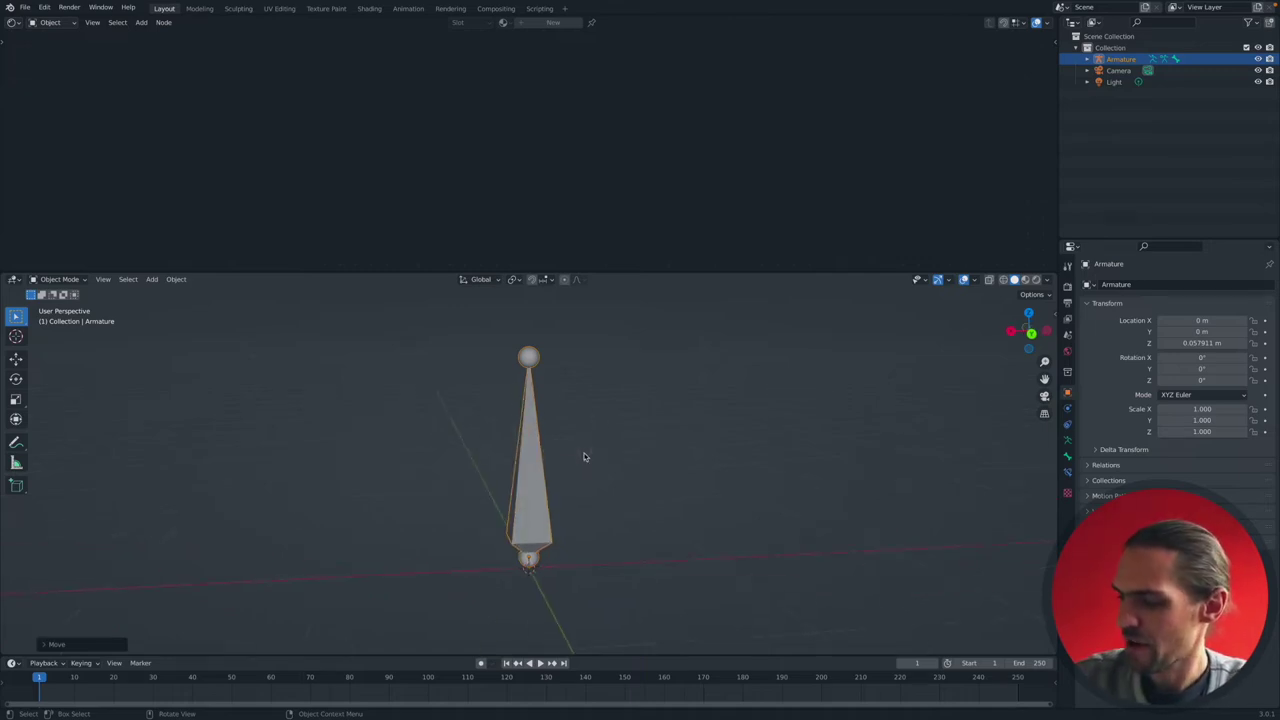
pyautogui.moveTo(580, 449); pyautogui.dragTo(582, 453, button='middle')
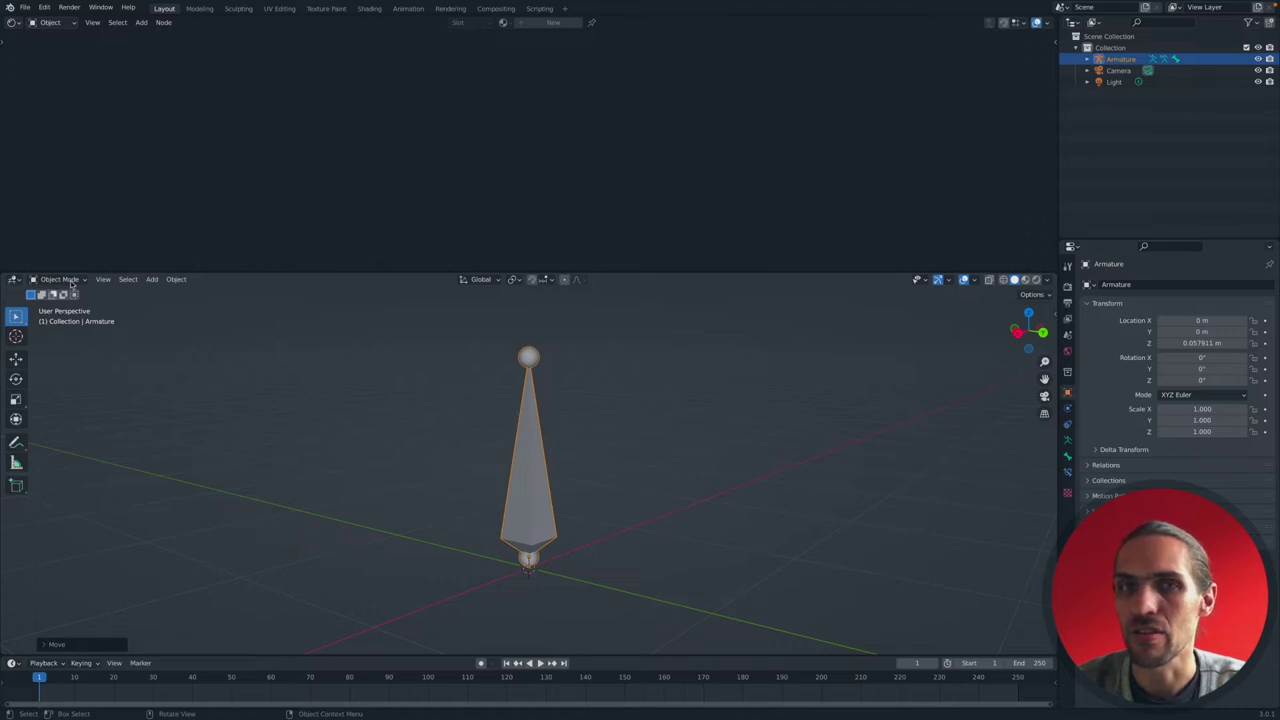
# Switch the armature to Edit Mode and select the bone's body, tip joint and root joint one at a time.
pyautogui.press('Tab')
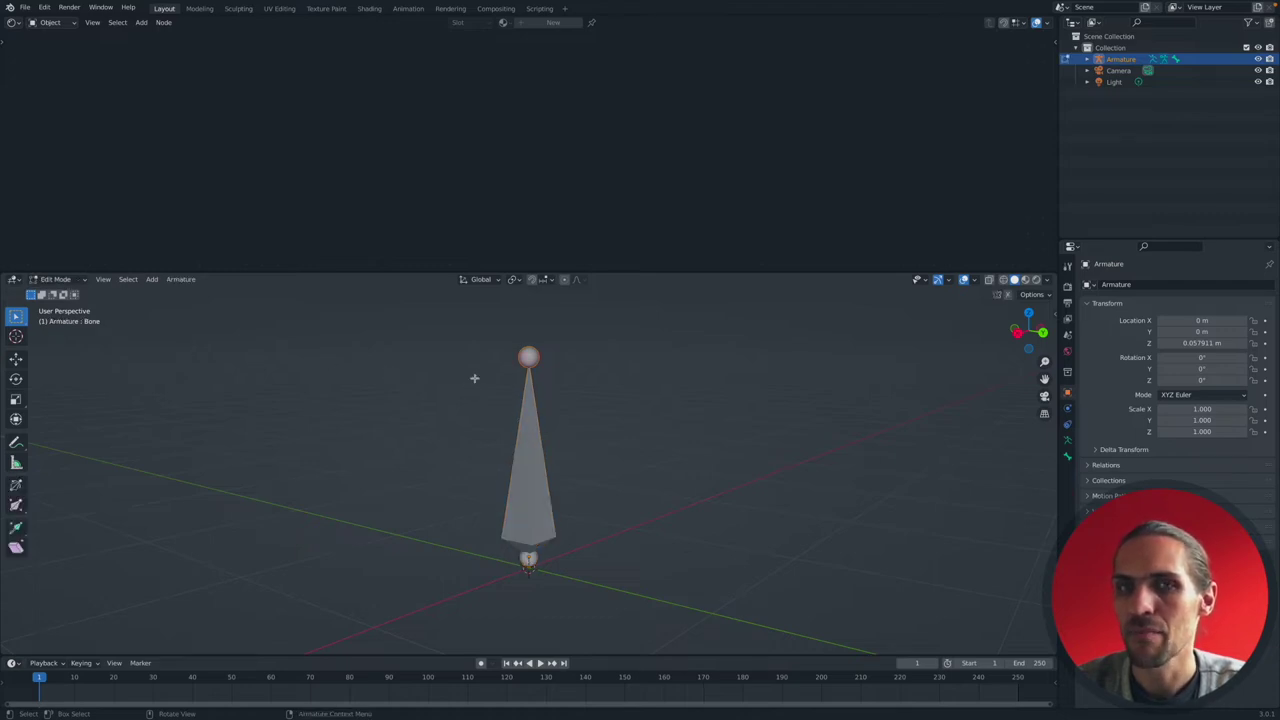
pyautogui.hotkey('alt', 'a')
pyautogui.click(536, 435)
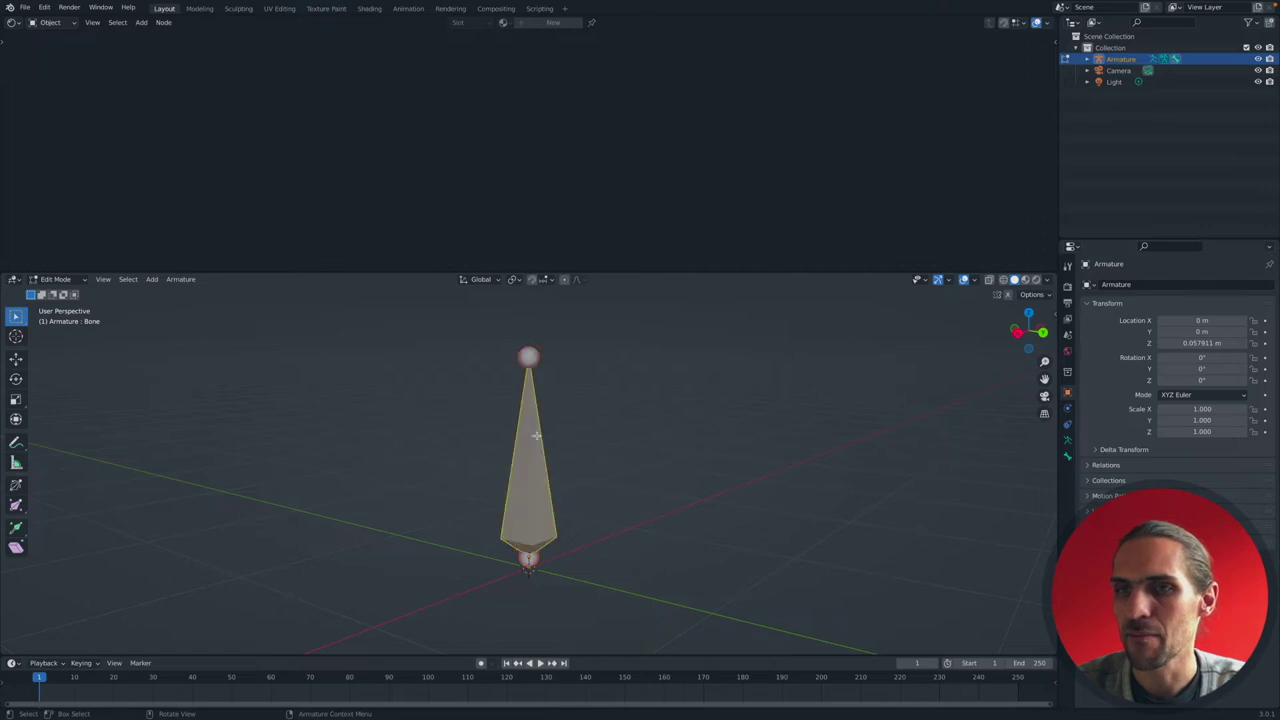
pyautogui.click(505, 342)
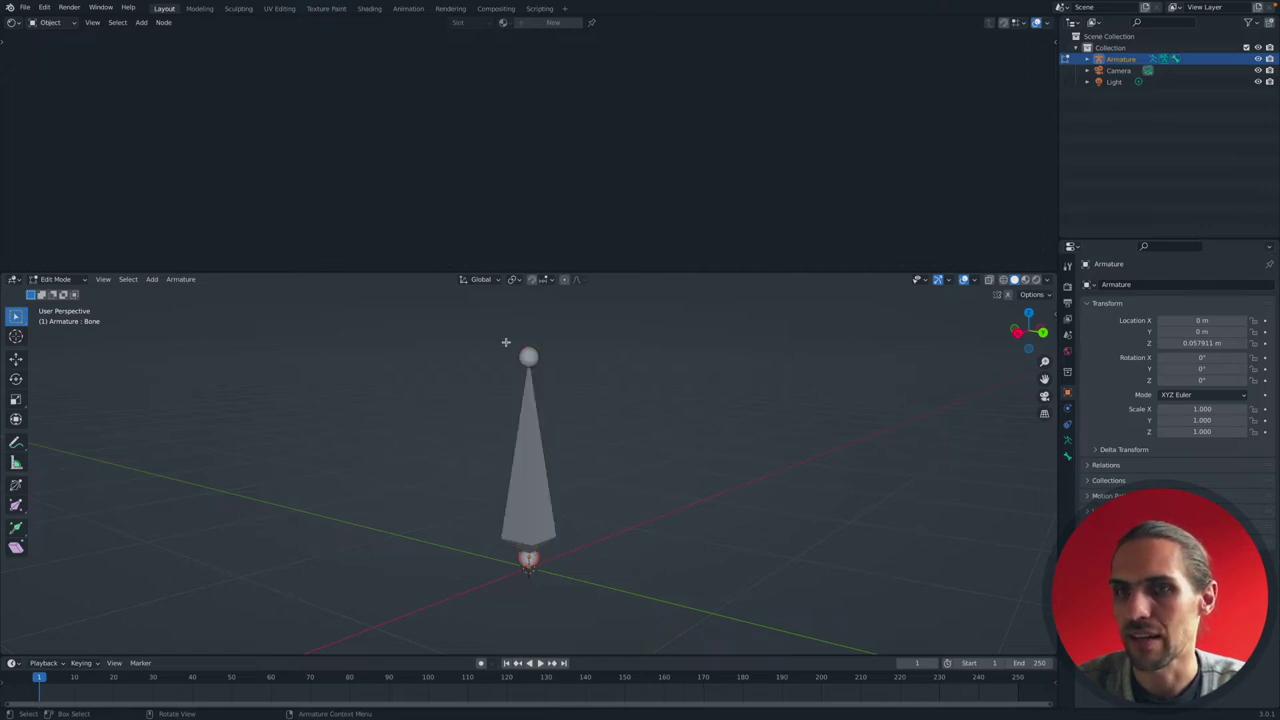
pyautogui.click(537, 413)
pyautogui.hotkey('alt', 'a')
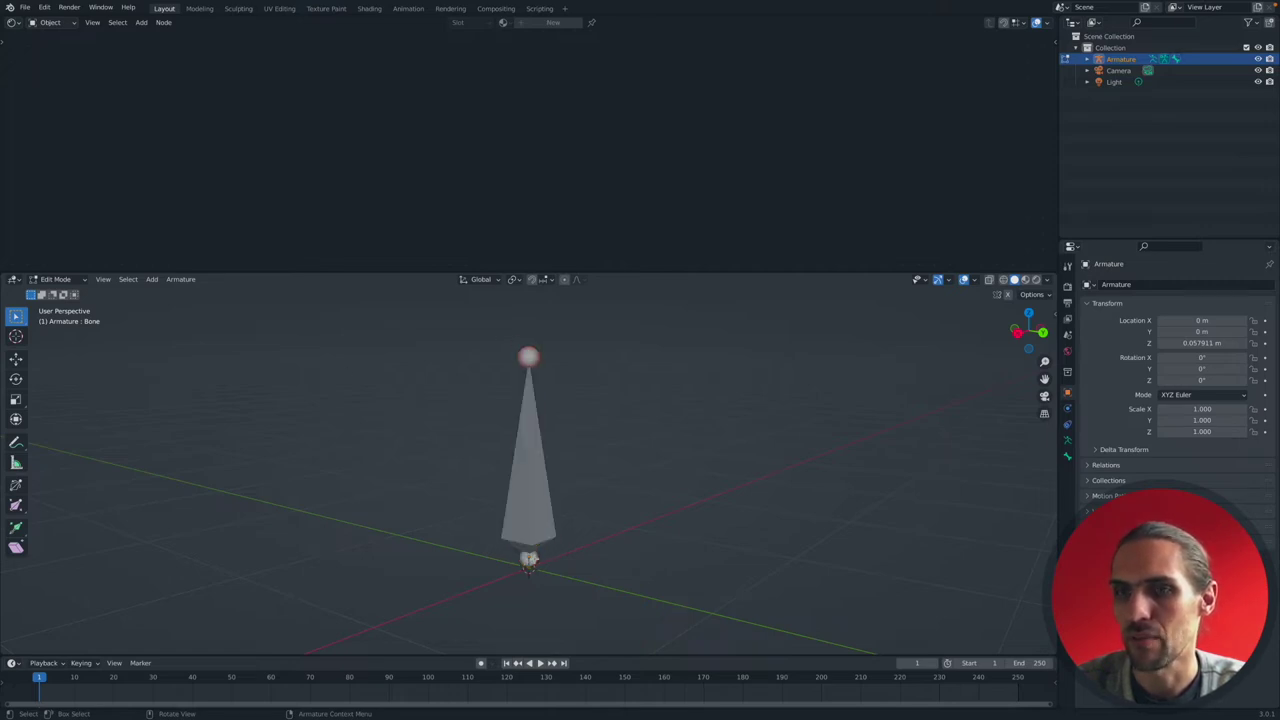
pyautogui.click(528, 440)
pyautogui.click(529, 561)
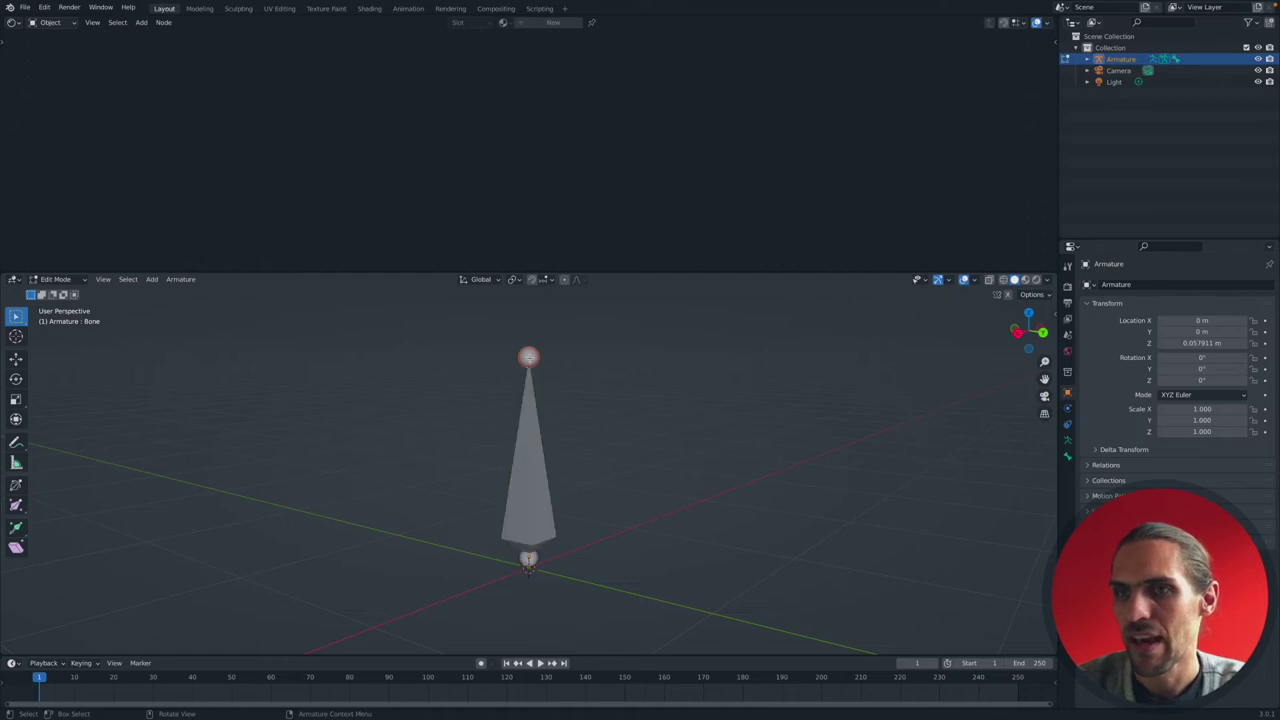
pyautogui.click(529, 560)
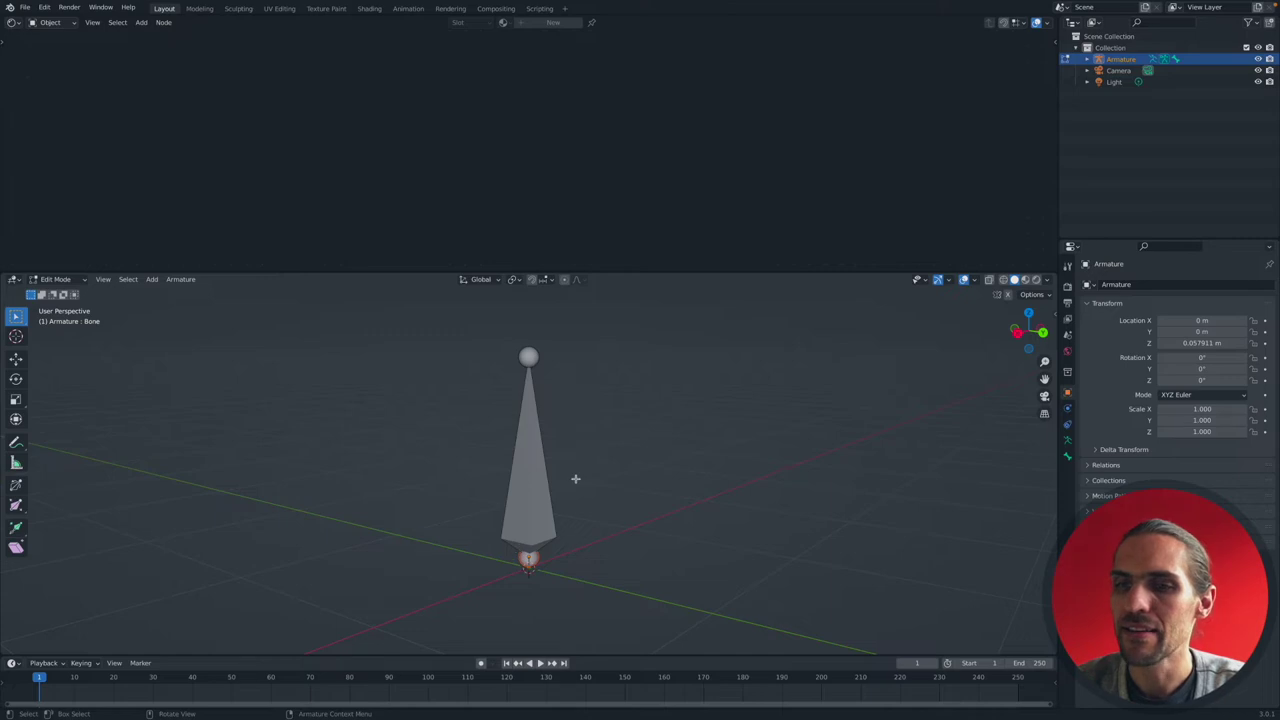
# Switch the armature to Pose Mode and select its bone.
pyautogui.press('ctrl+KP_1')
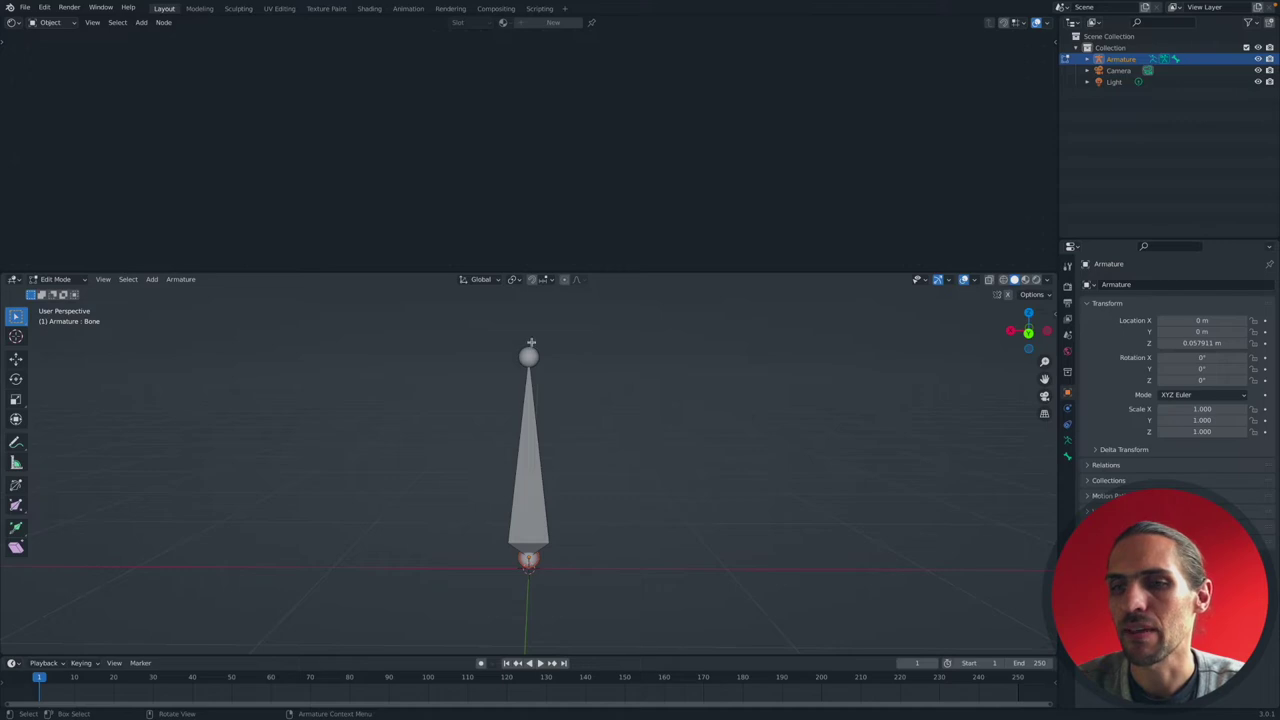
pyautogui.press('KP_6')
pyautogui.press('KP_6')
pyautogui.press('KP_6')
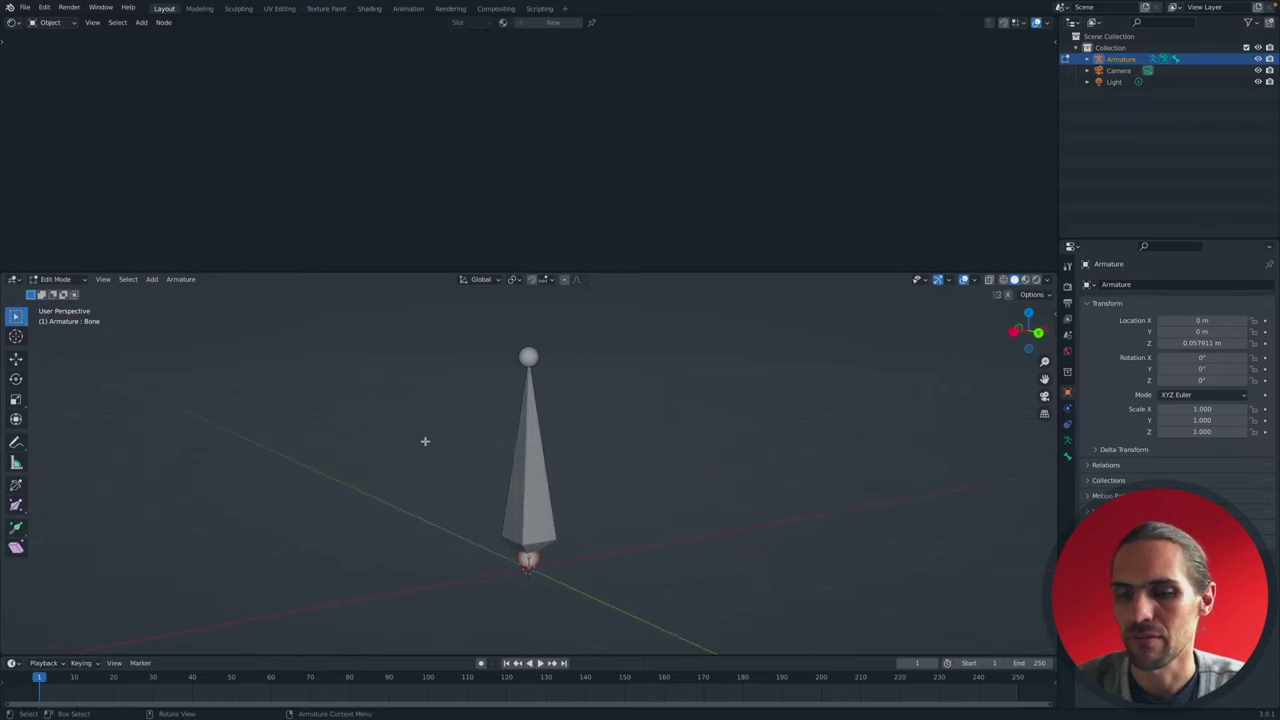
pyautogui.press('Tab')
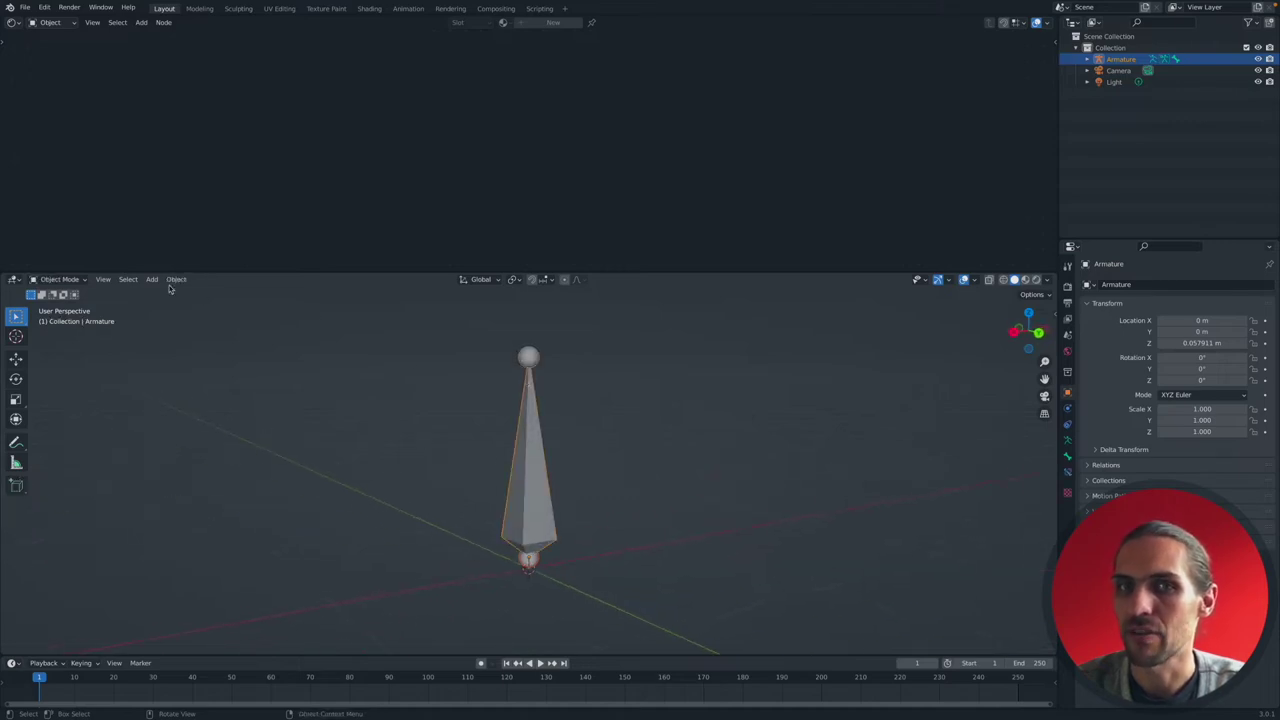
pyautogui.click(66, 285)
pyautogui.click(68, 319)
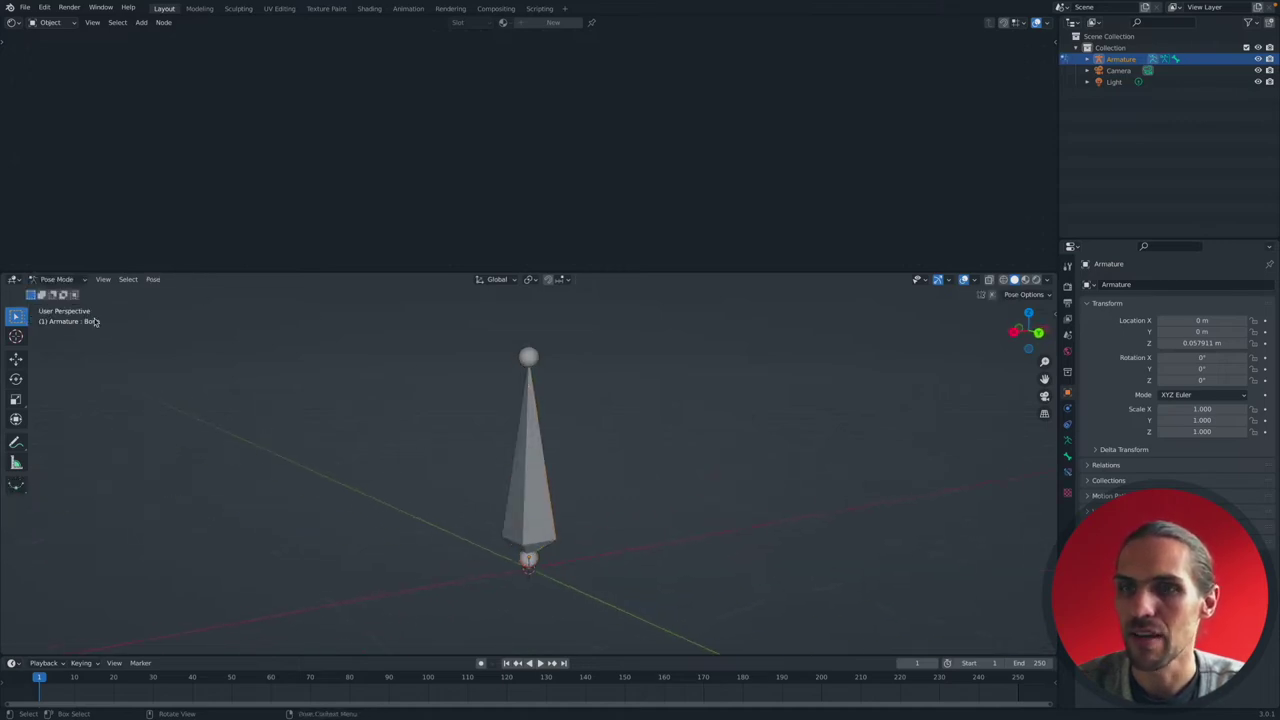
pyautogui.click(534, 433)
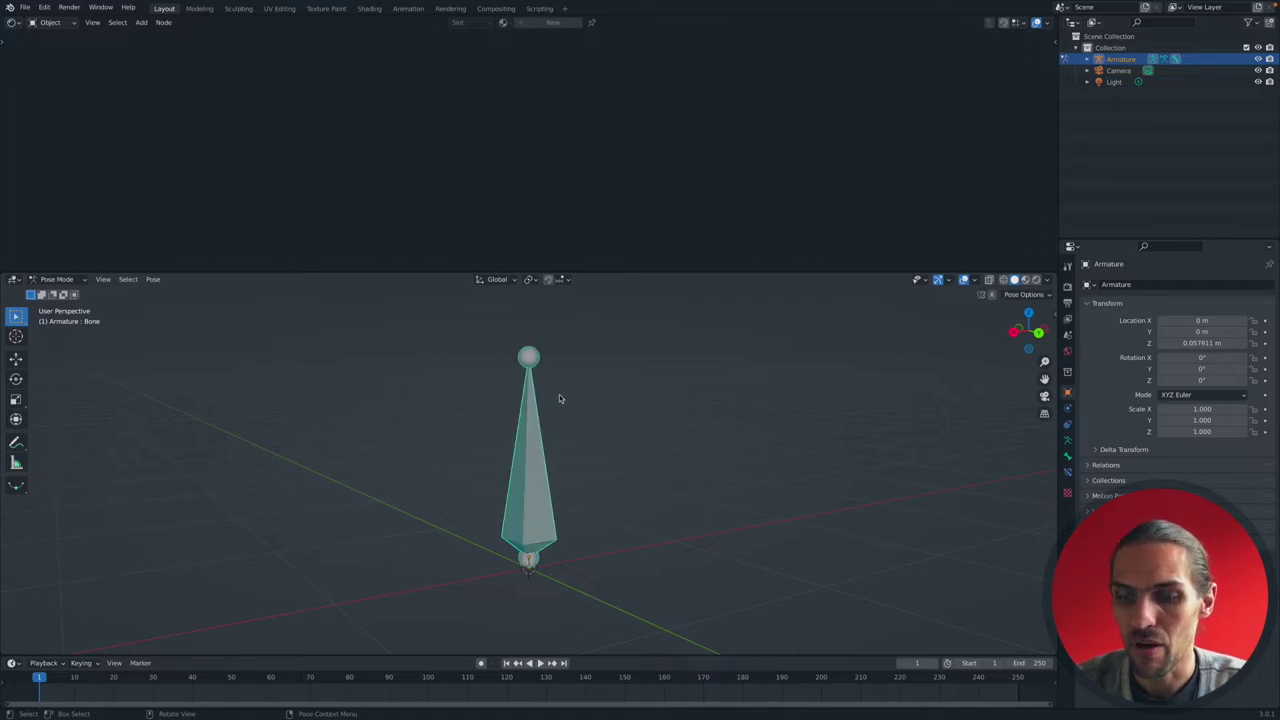
# Rotate the posed bone freely with a trackball rotation and clear its rotation.
pyautogui.press('r')
pyautogui.press('r')
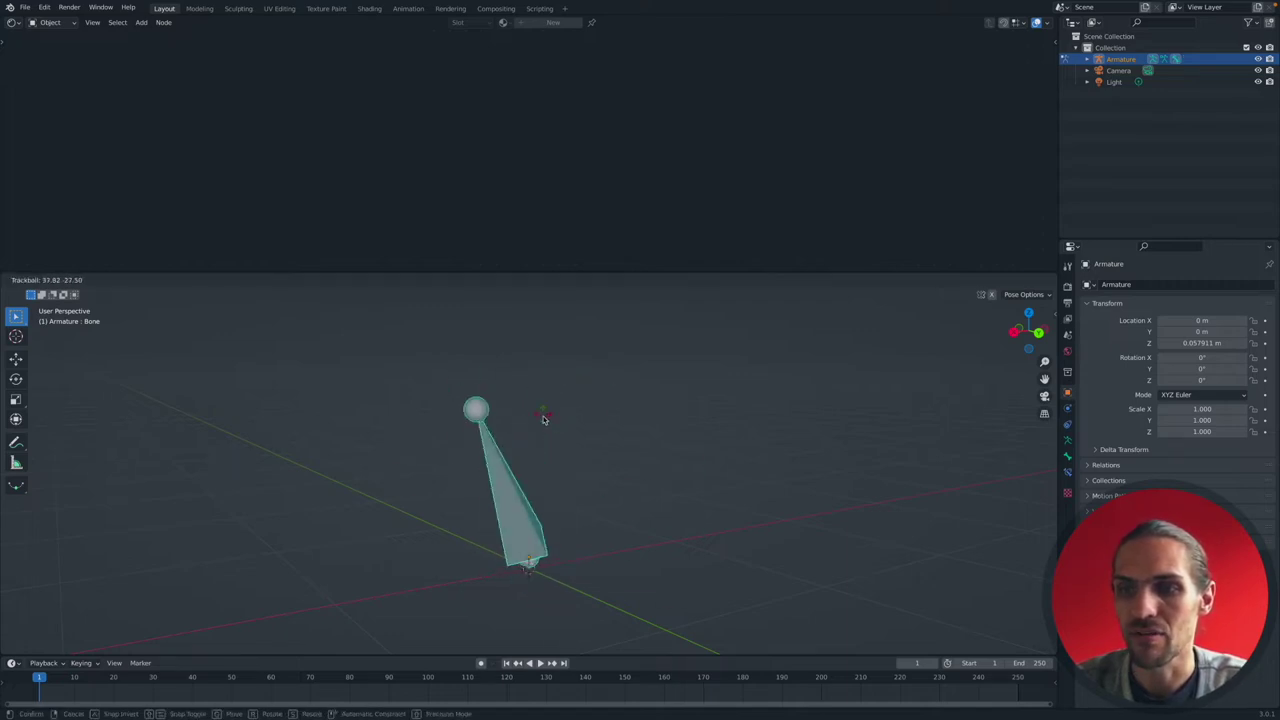
pyautogui.click(497, 406)
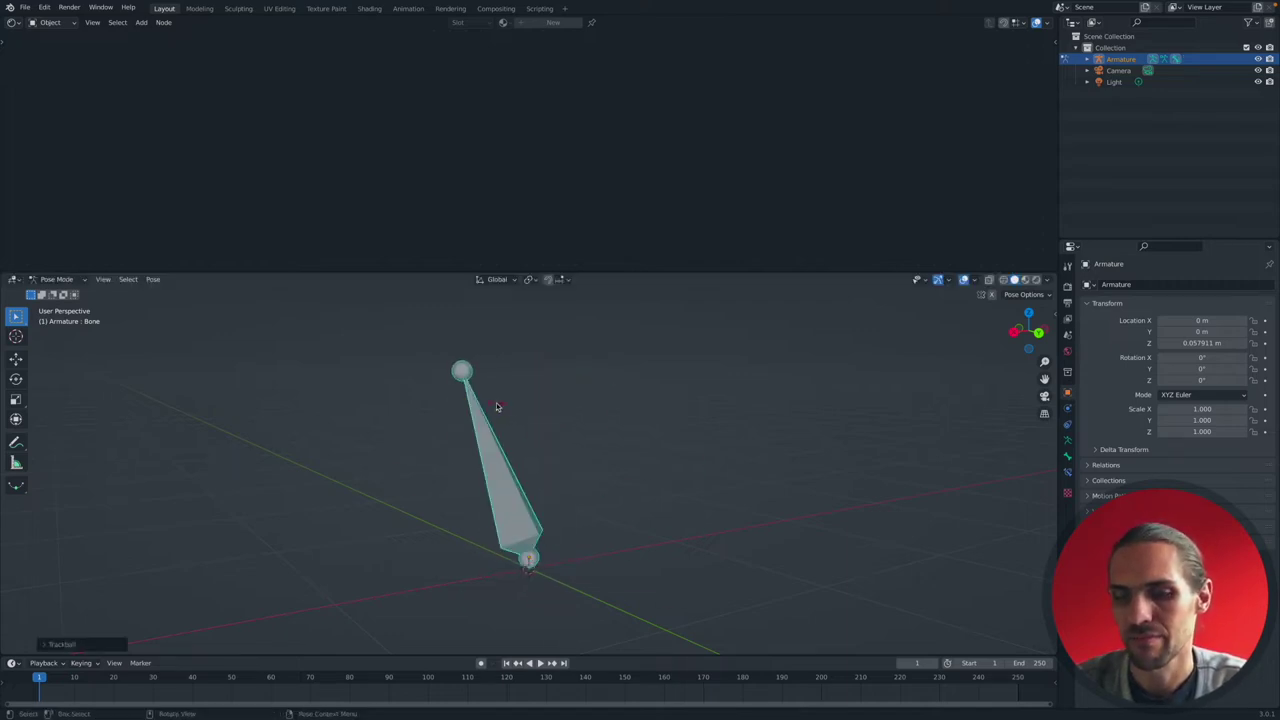
pyautogui.hotkey('alt', 'r')
# Return the armature to Edit Mode and select the bone's root, body and tip in turn.
pyautogui.click(58, 279)
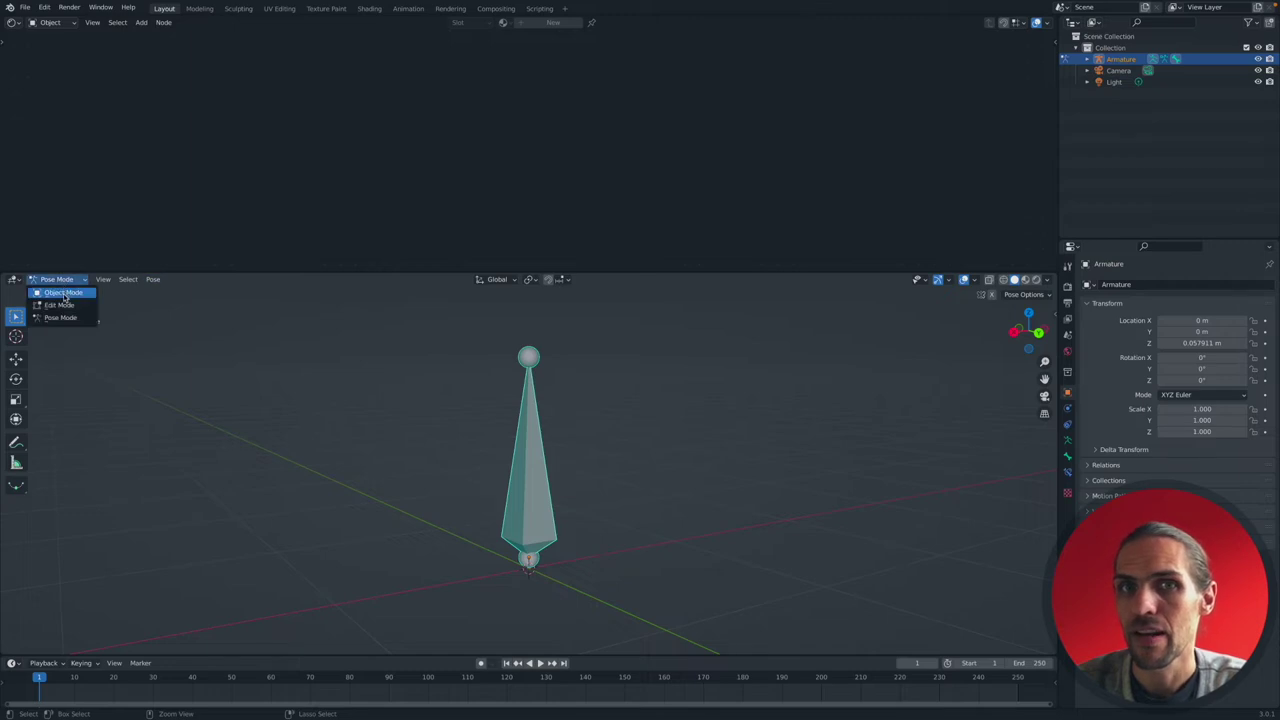
pyautogui.click(59, 304)
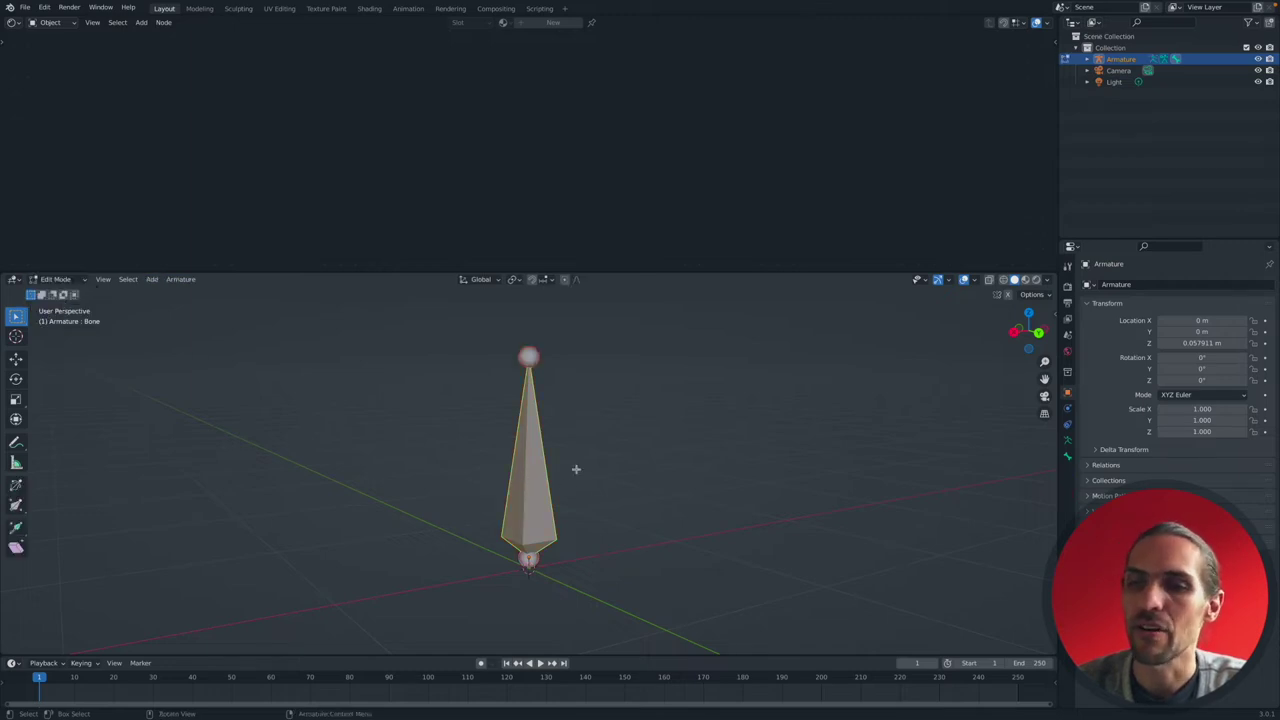
pyautogui.click(532, 566)
pyautogui.click(532, 501)
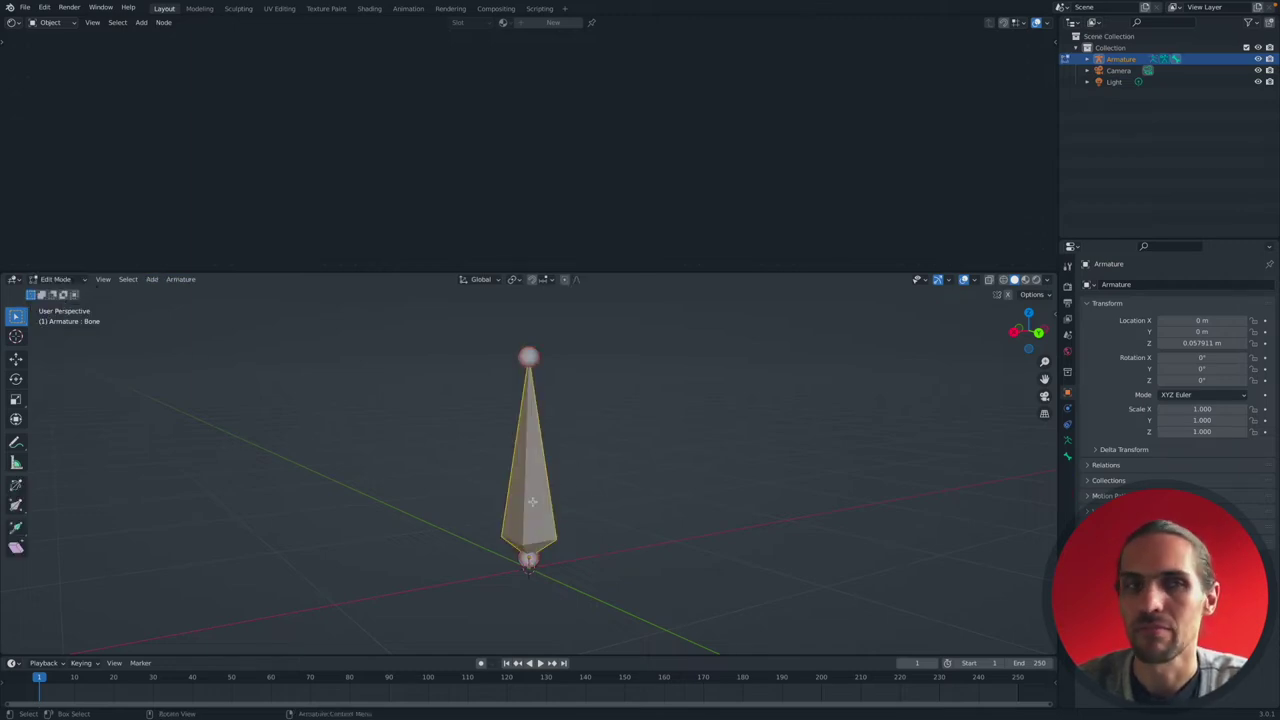
pyautogui.click(529, 357)
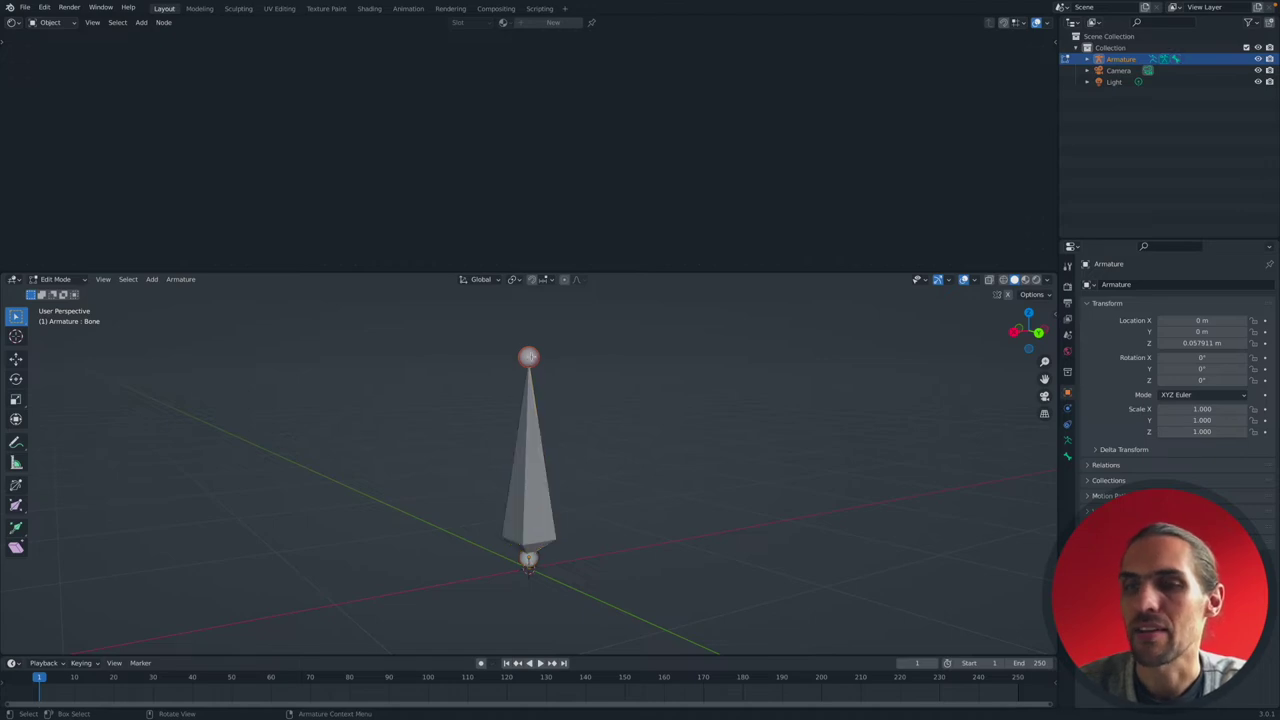
pyautogui.press('Tab')
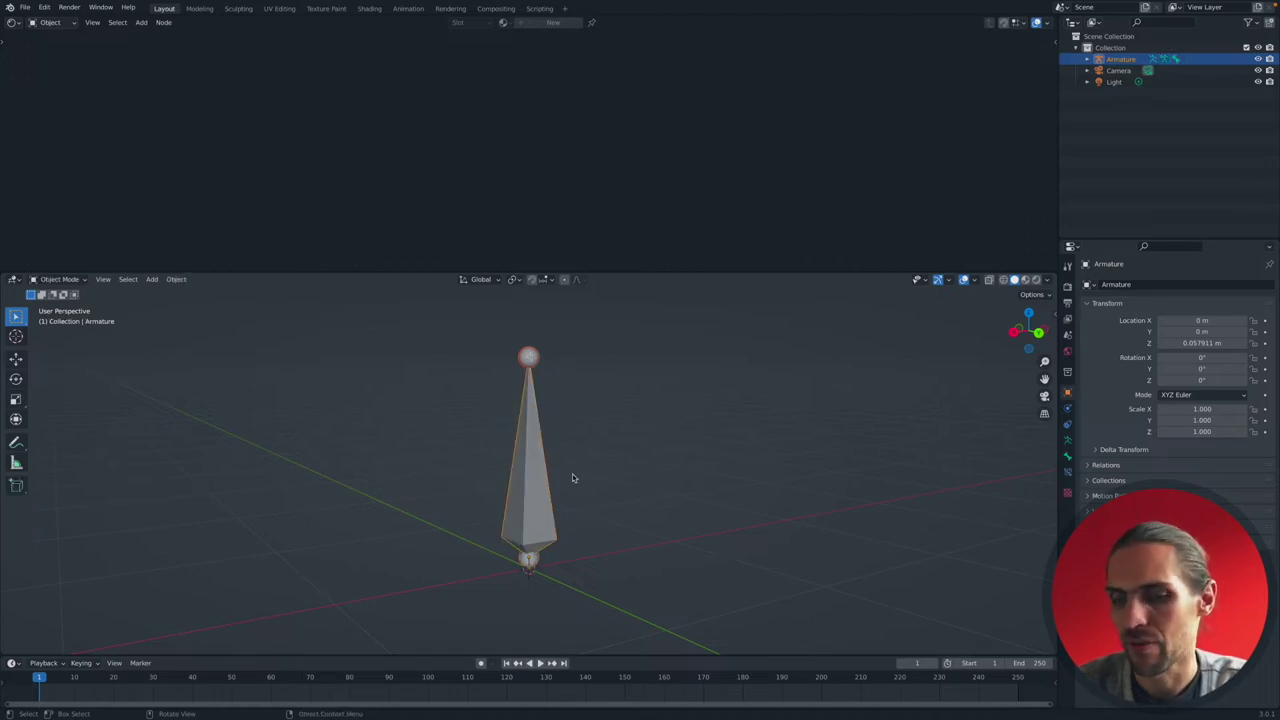
pyautogui.scroll(-3, 574, 477)
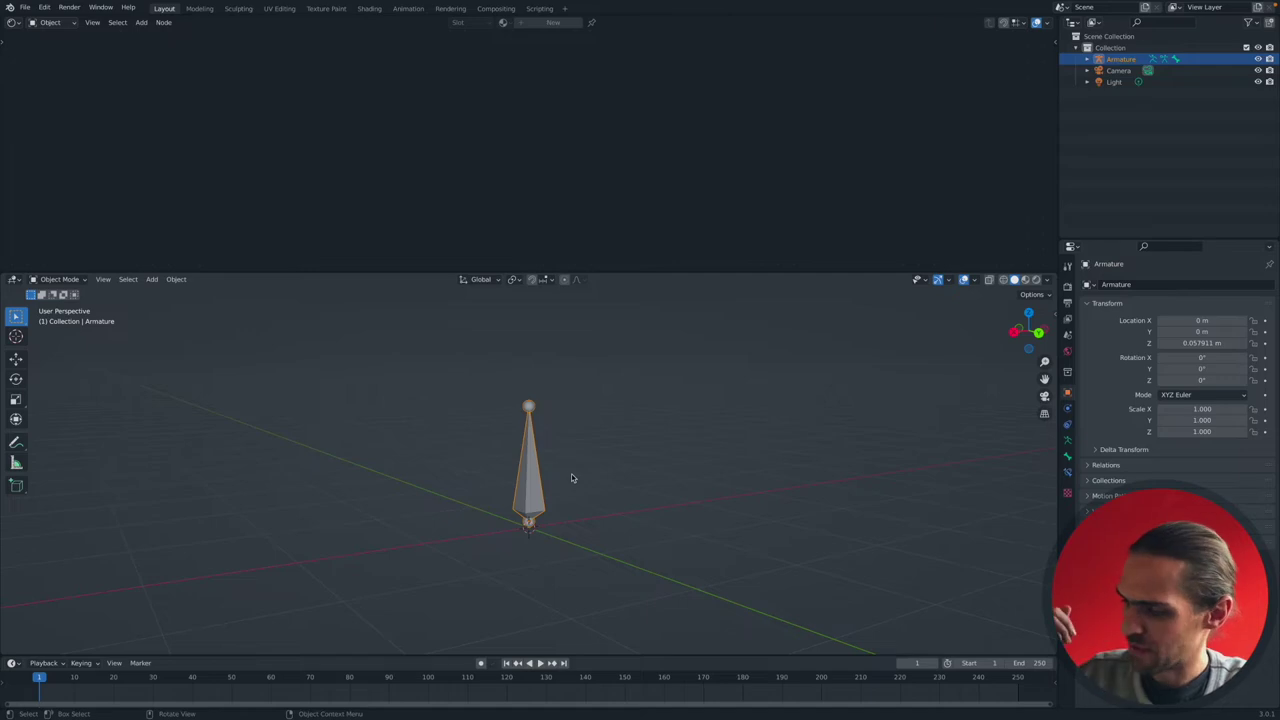
pyautogui.press('Tab')
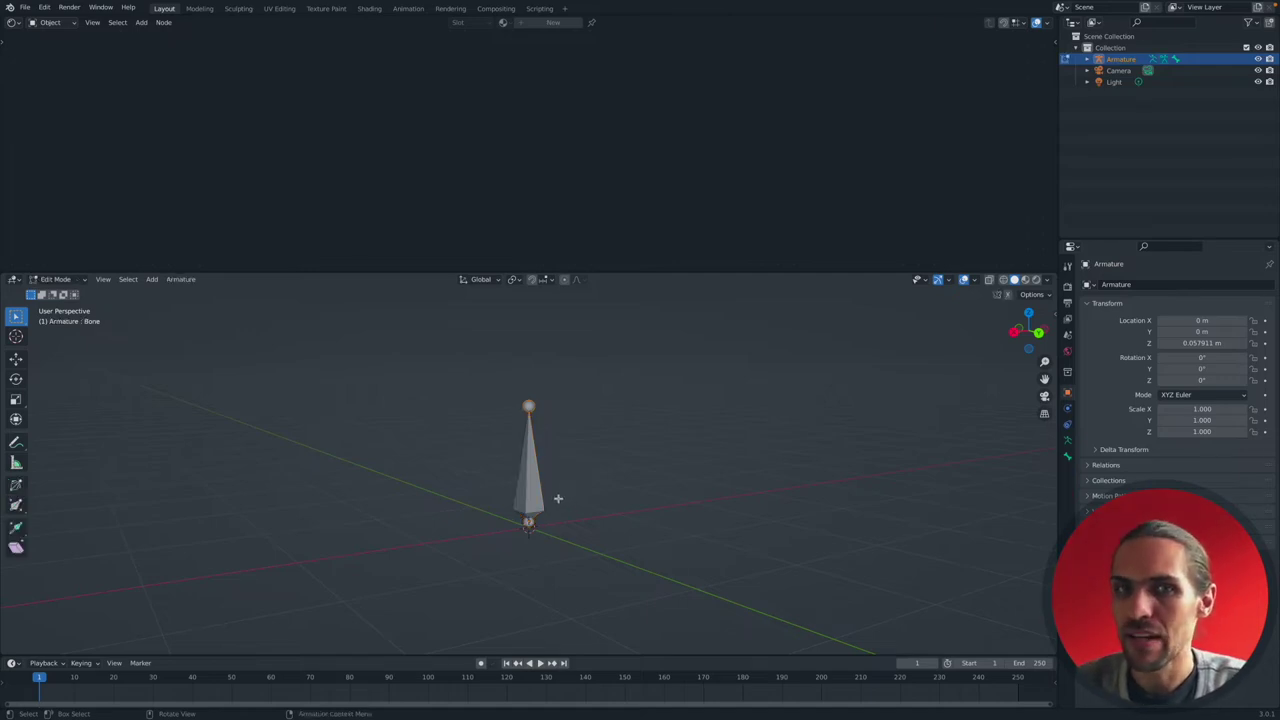
# Try moving the bone's root joint in the horizontal plane with global Z locked, and undo the move.
pyautogui.click(529, 523)
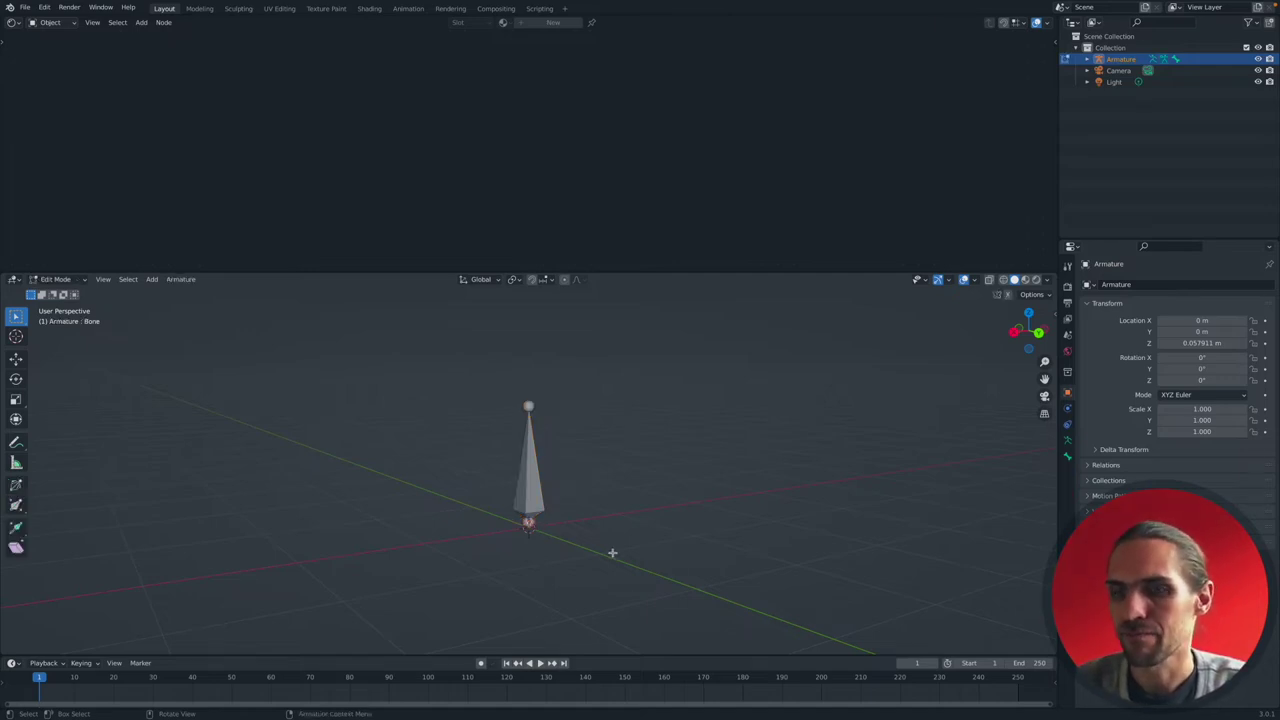
pyautogui.press('s')
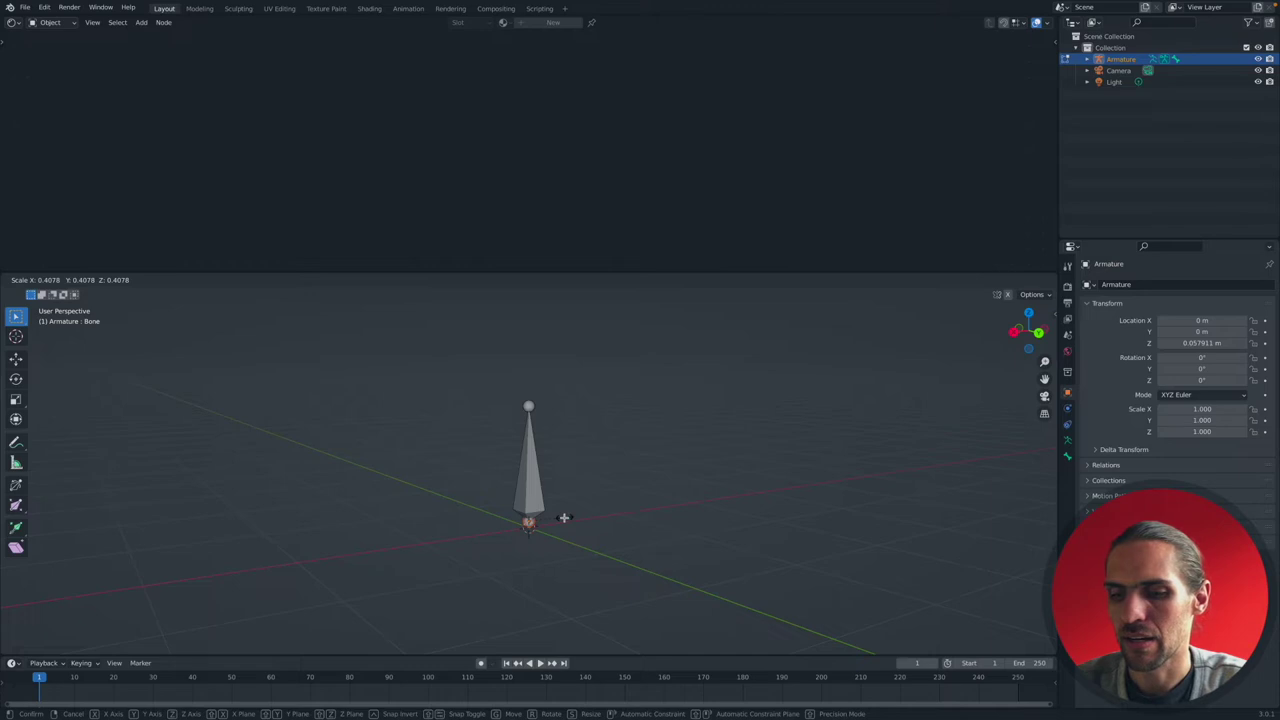
pyautogui.press('g')
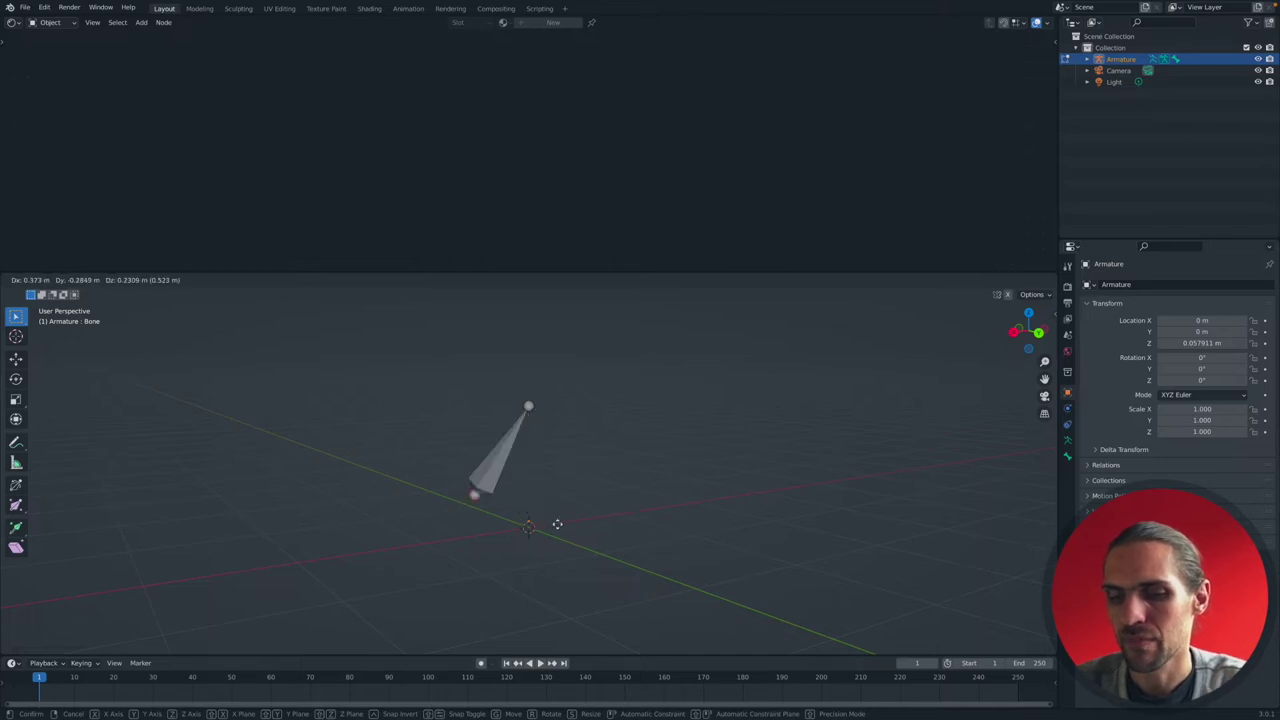
pyautogui.hotkey('shift', 'z')
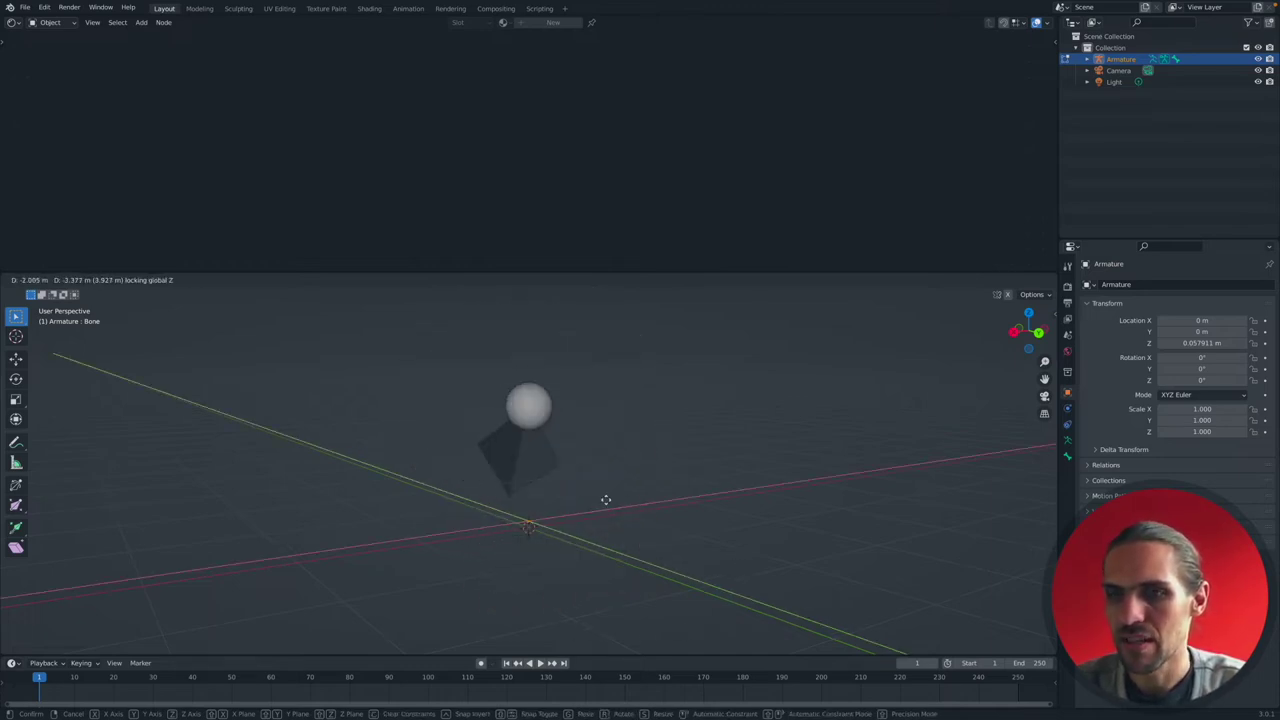
pyautogui.click(606, 499)
pyautogui.hotkey('ctrl', 'z')
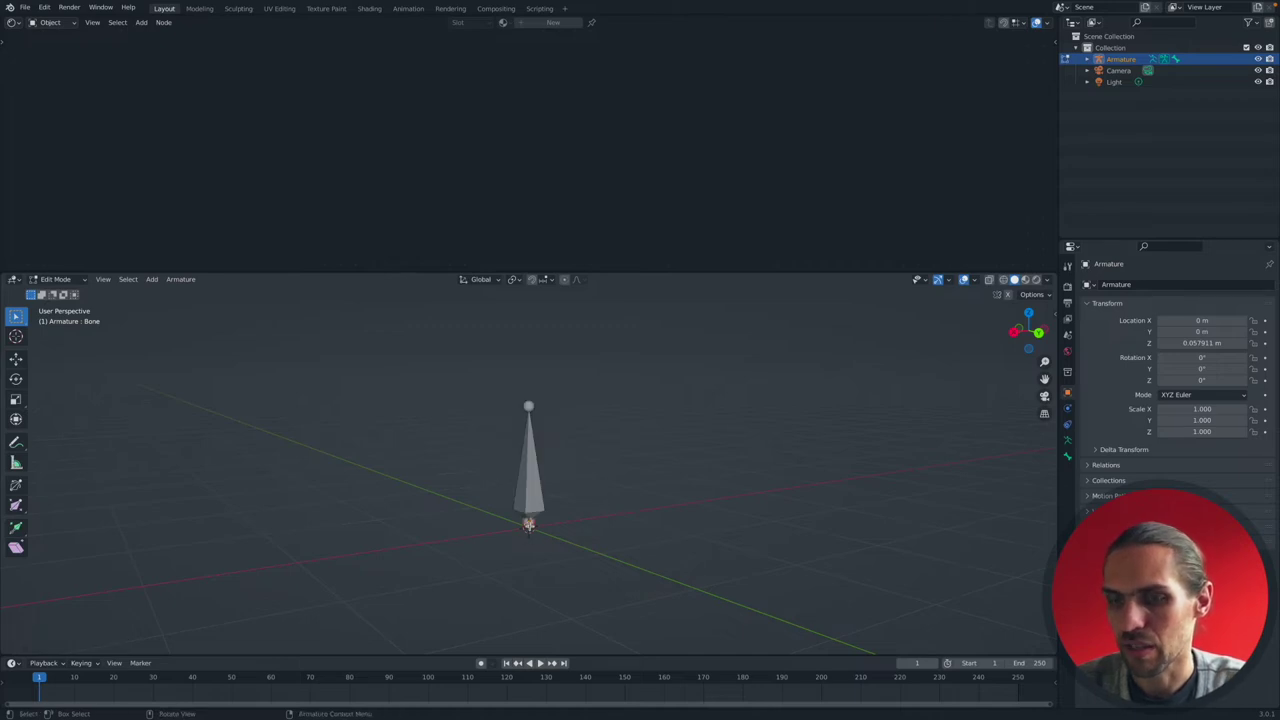
# Try moving the bone's root joint down along the global Z axis by about 0.13 m.
pyautogui.press('g')
pyautogui.press('z')
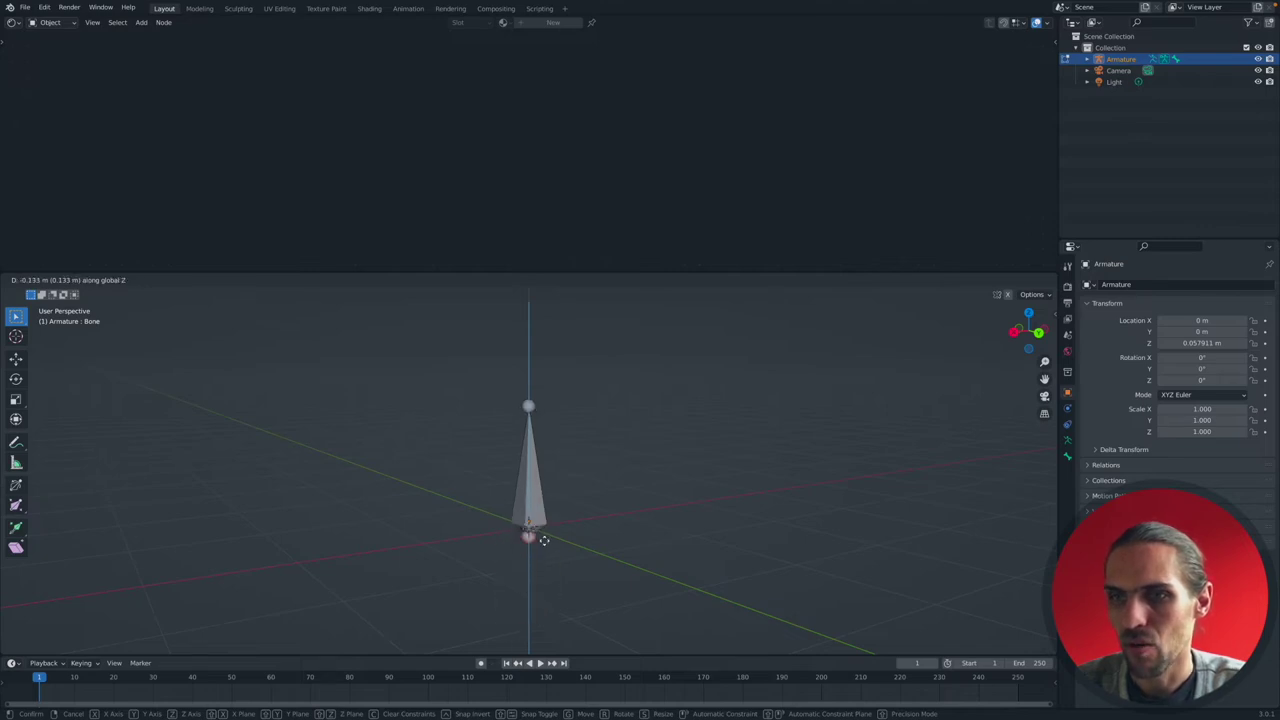
pyautogui.click(542, 536)
# Try a trackball rotation and a free move on the bone's tip joint, and undo the changes.
pyautogui.click(529, 527)
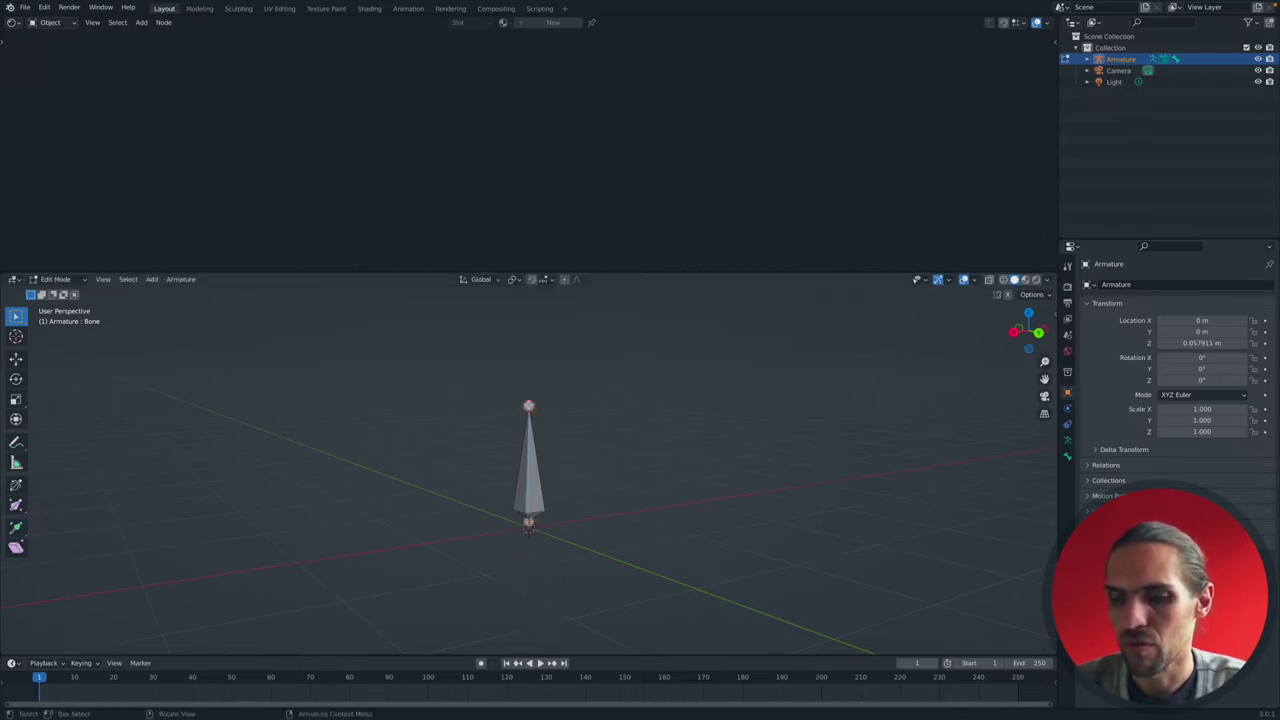
pyautogui.press('r')
pyautogui.press('r')
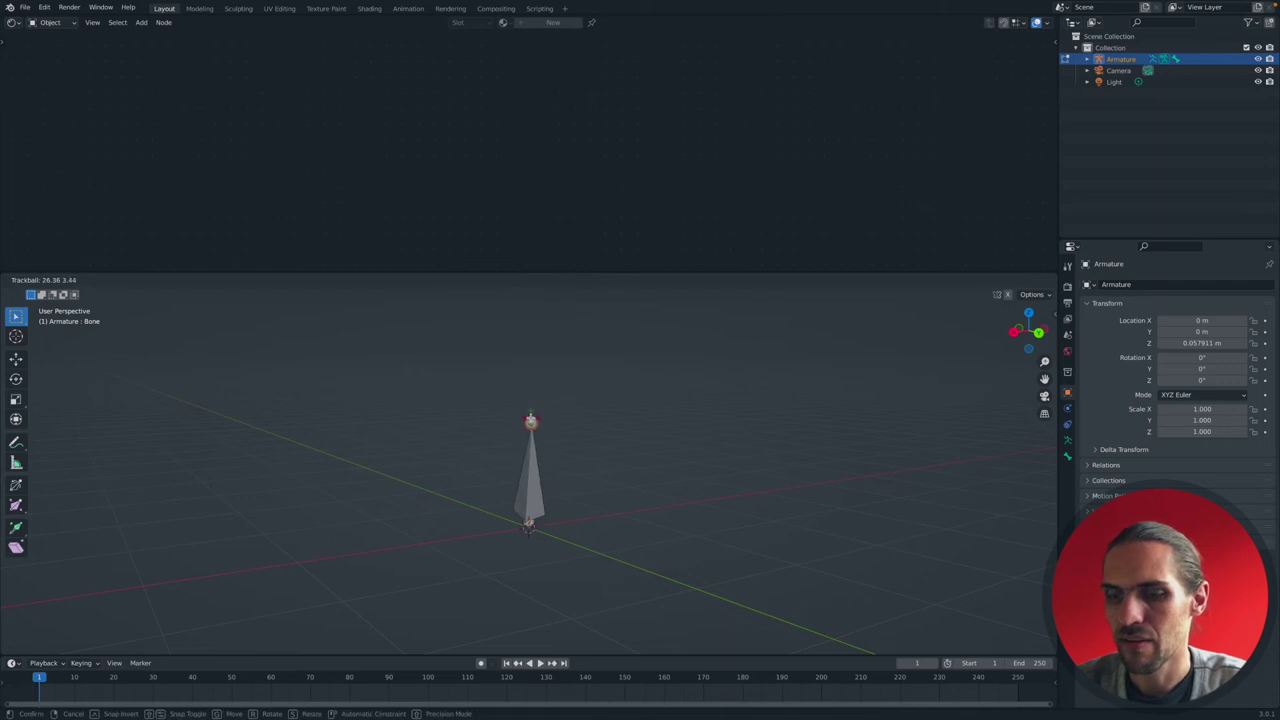
pyautogui.press('Return')
pyautogui.click(531, 421)
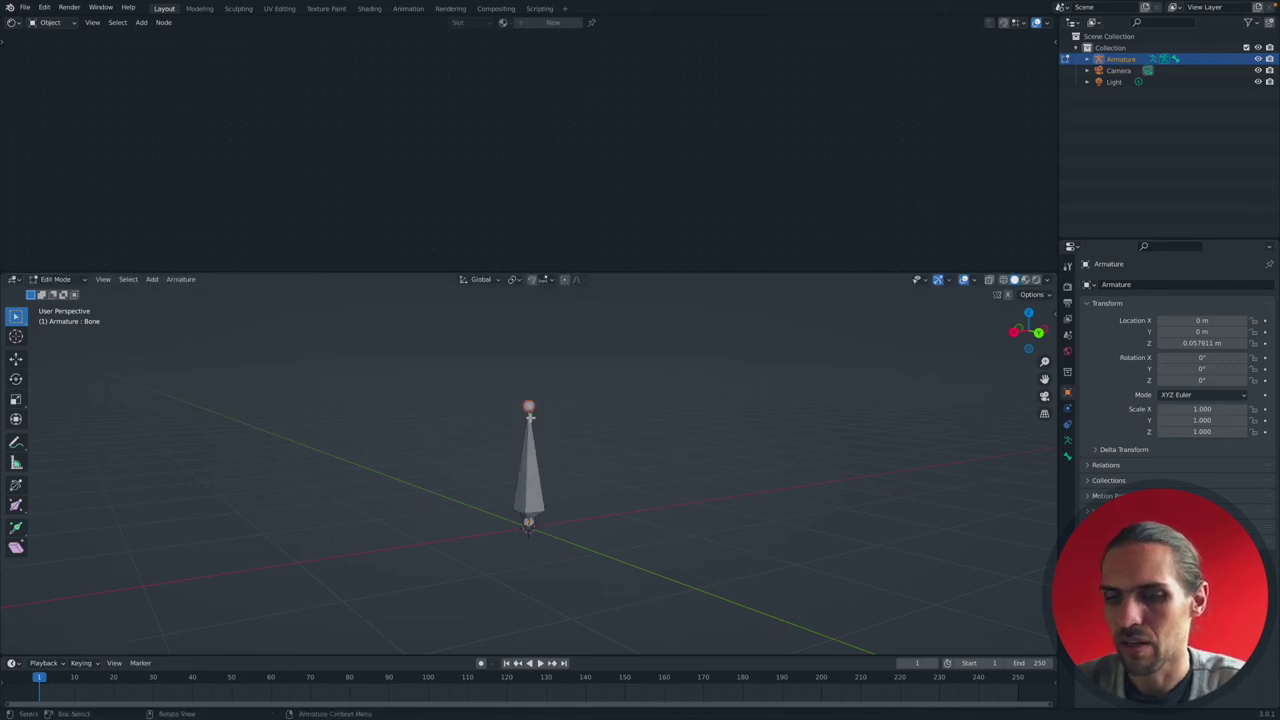
pyautogui.press('g')
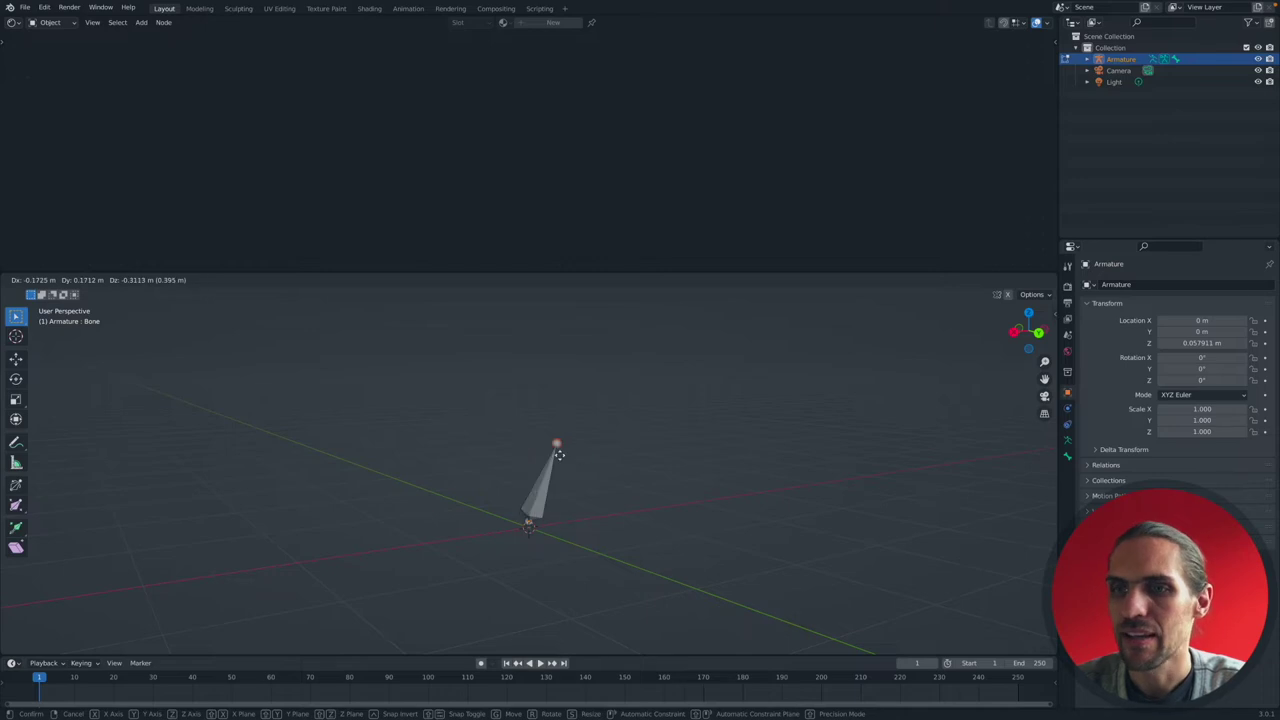
pyautogui.click(531, 454)
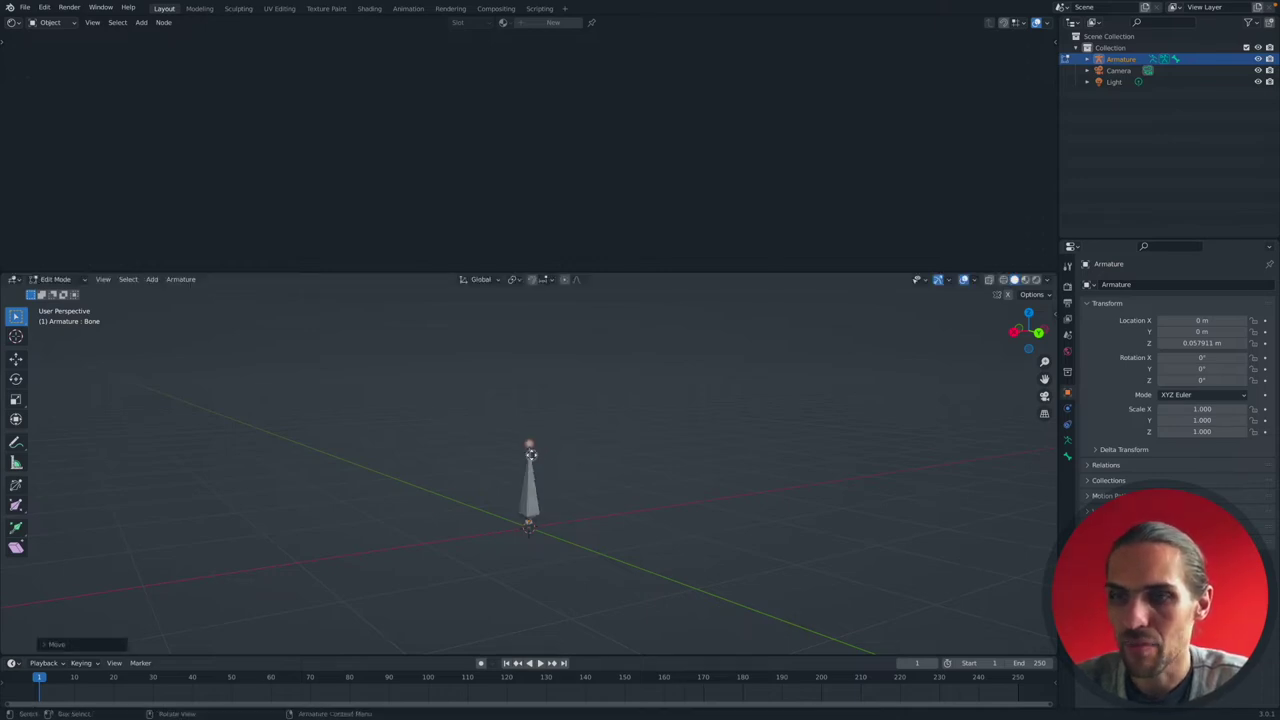
pyautogui.hotkey('ctrl', 'z')
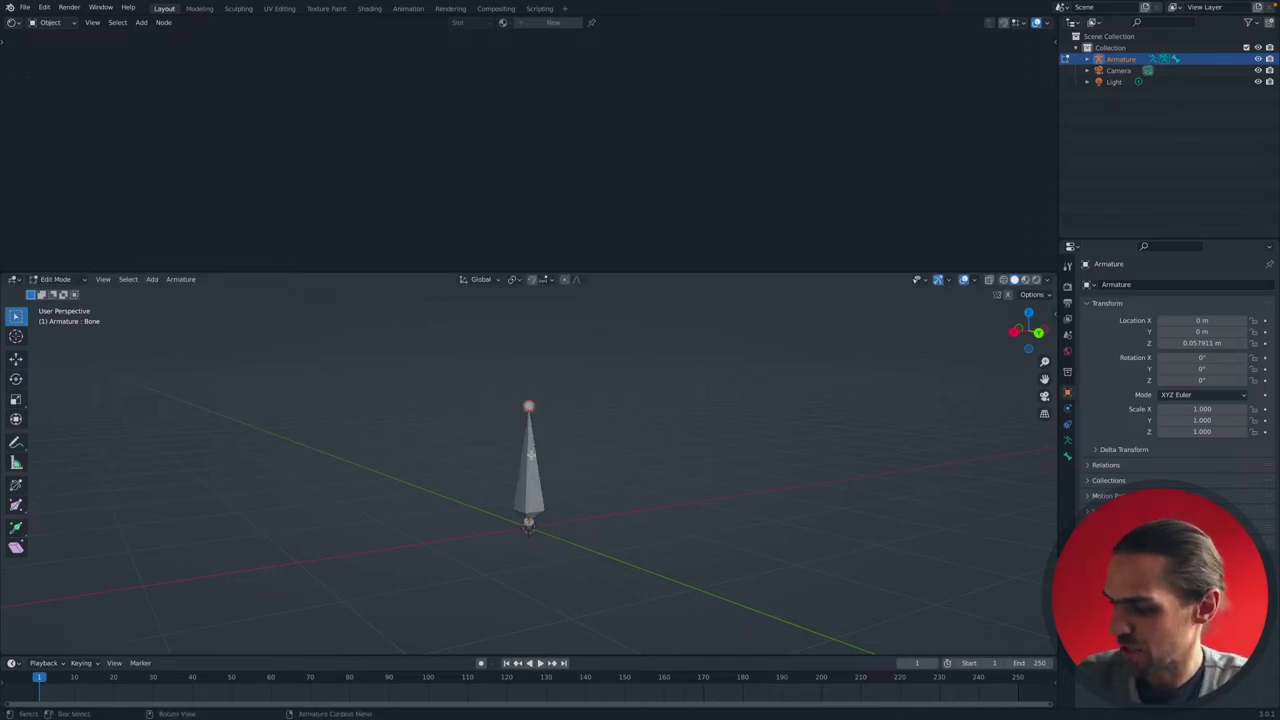
# Select the whole bone by its body and rotate it in Edit Mode so that it tilts.
pyautogui.click(531, 454)
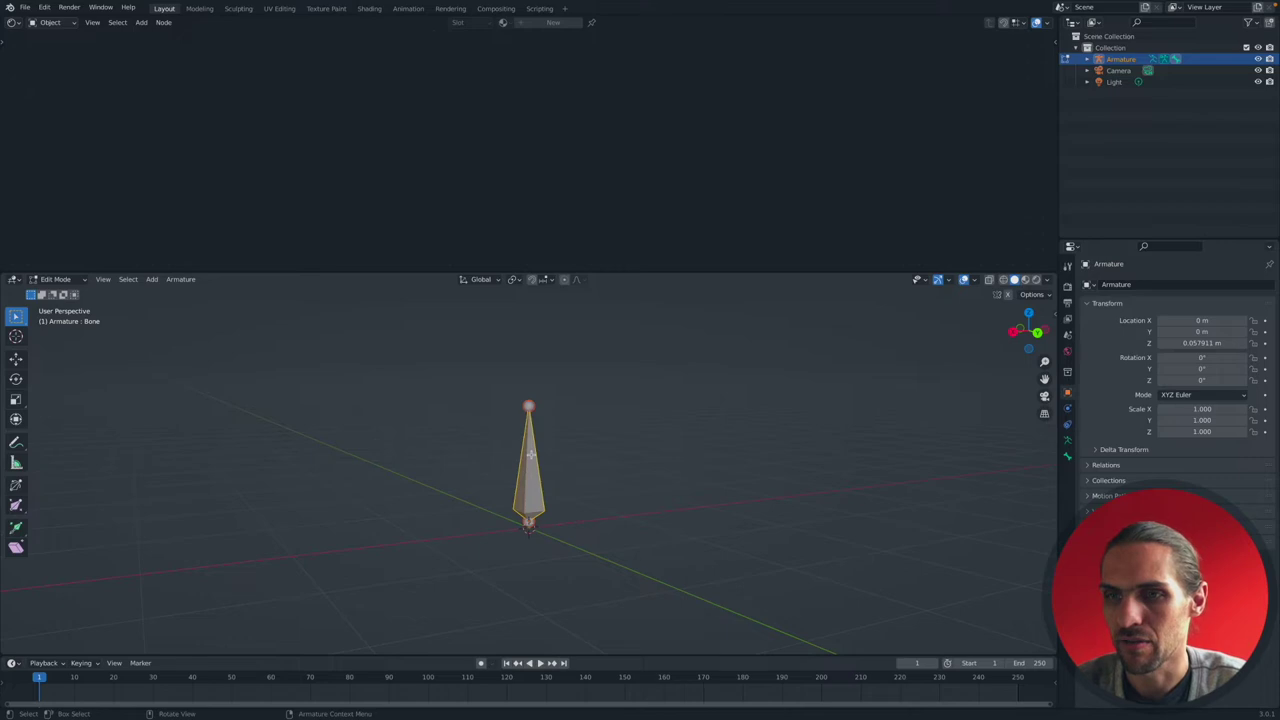
pyautogui.press('r')
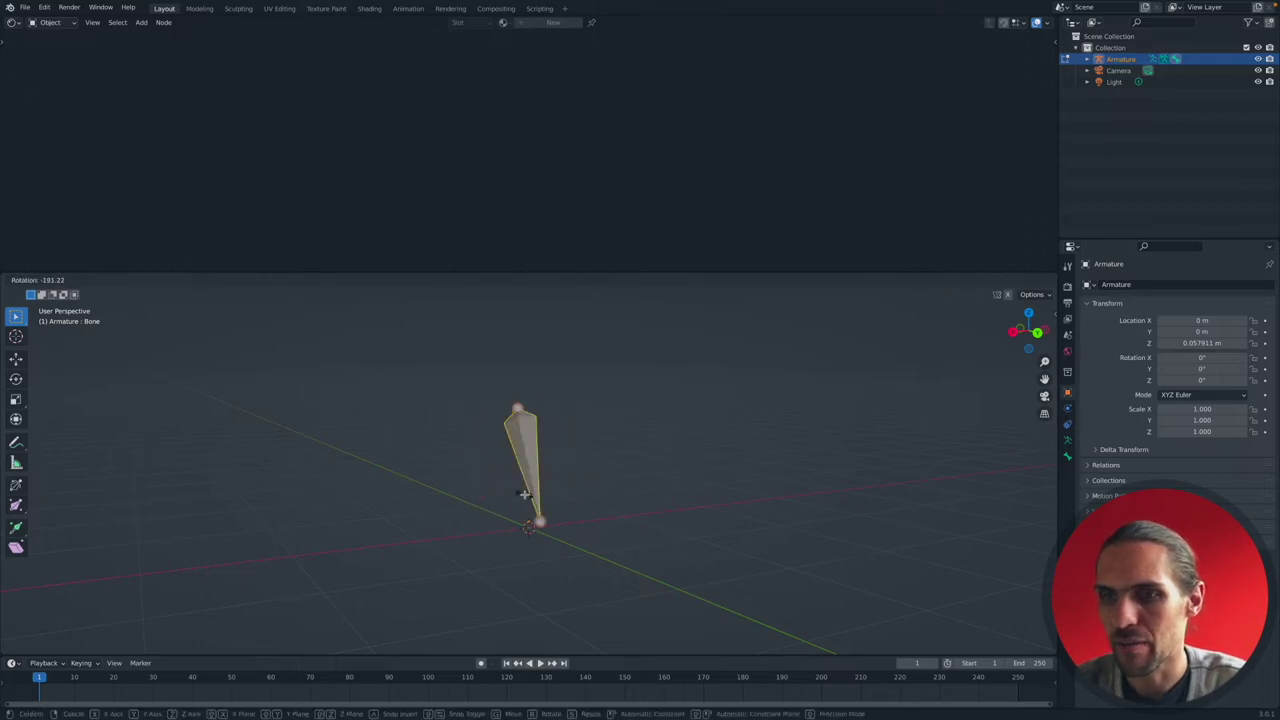
pyautogui.click(527, 472)
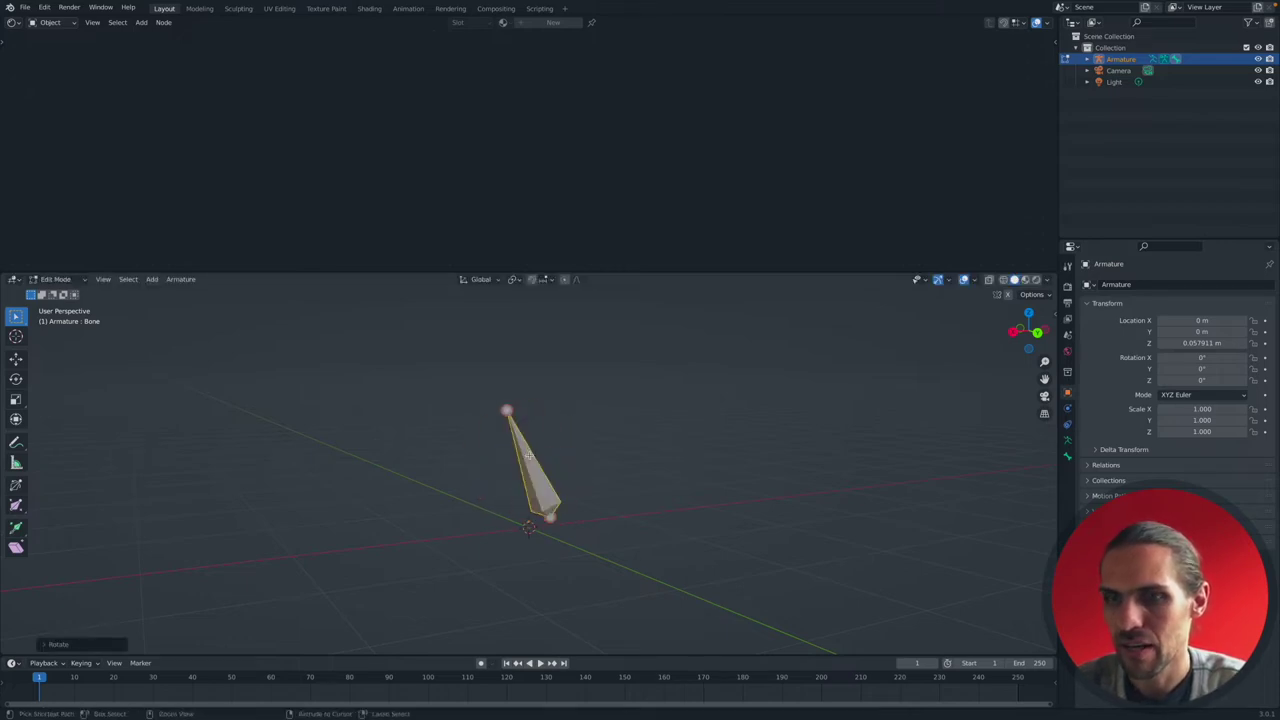
# Undo the bone's rotation and try freely moving its tip joint and its root joint separately.
pyautogui.hotkey('ctrl', 'z')
pyautogui.click(530, 405)
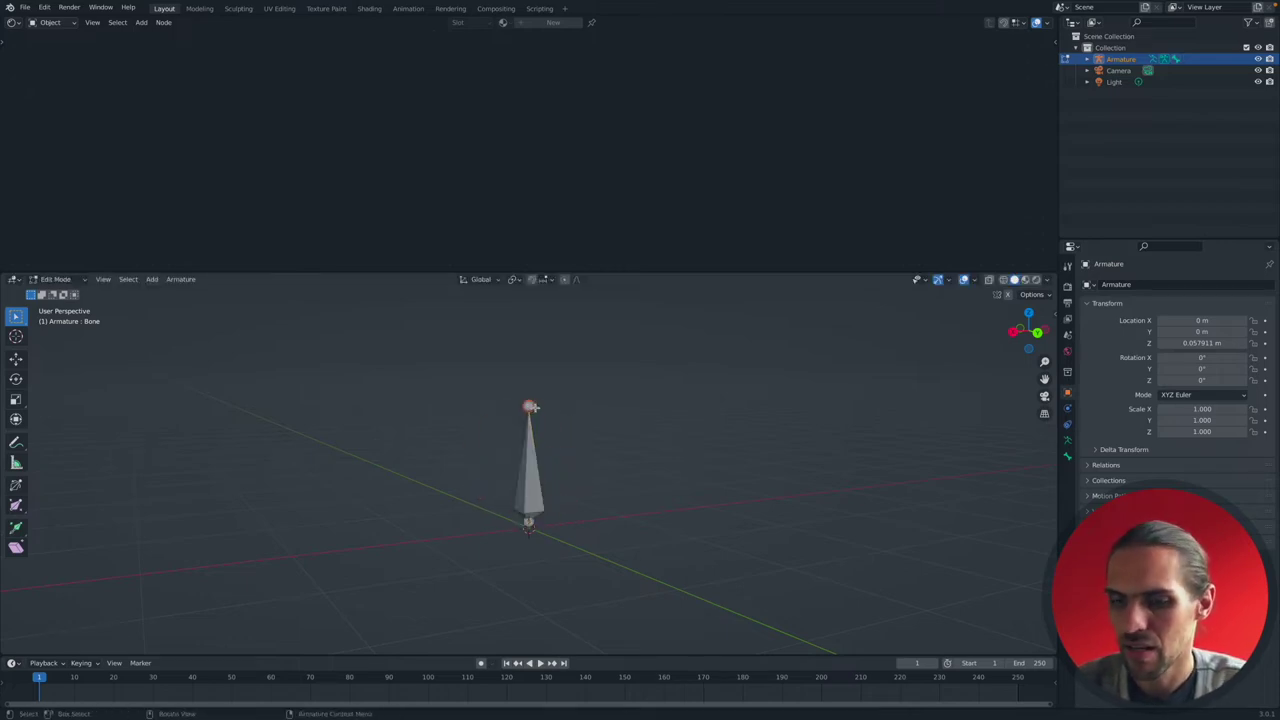
pyautogui.press('g')
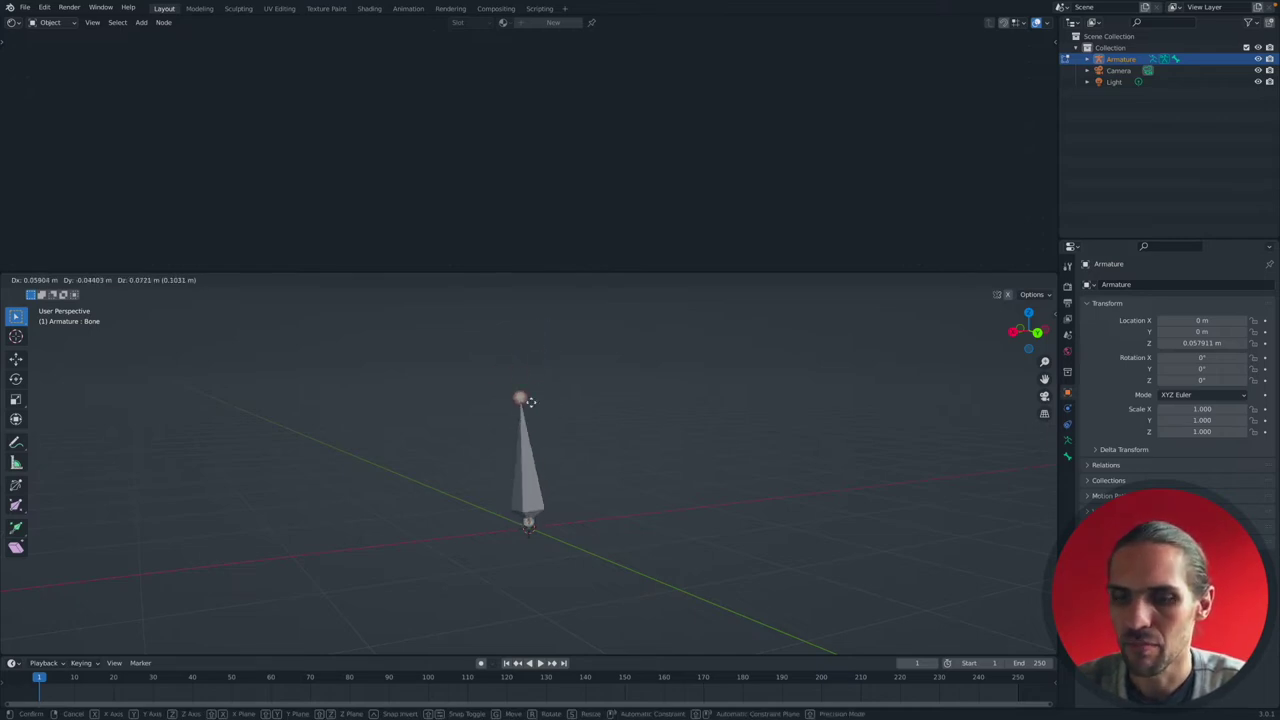
pyautogui.click(530, 401)
pyautogui.click(530, 524)
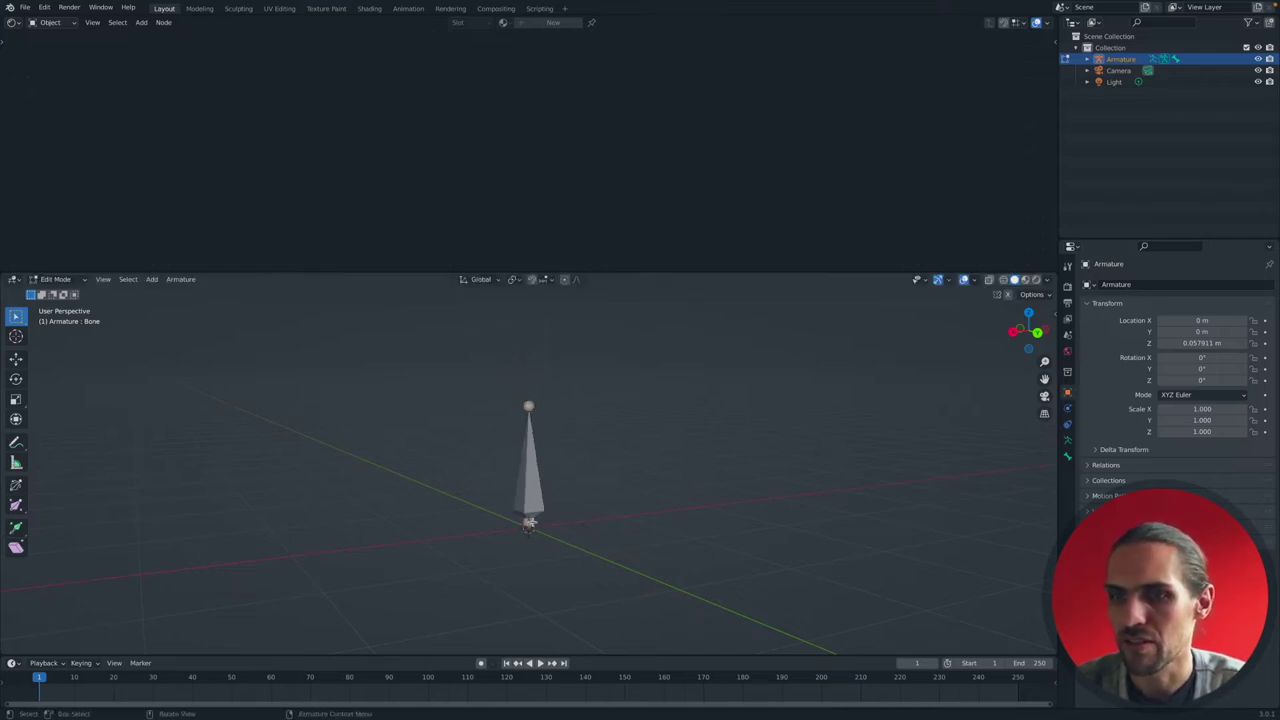
pyautogui.press('g')
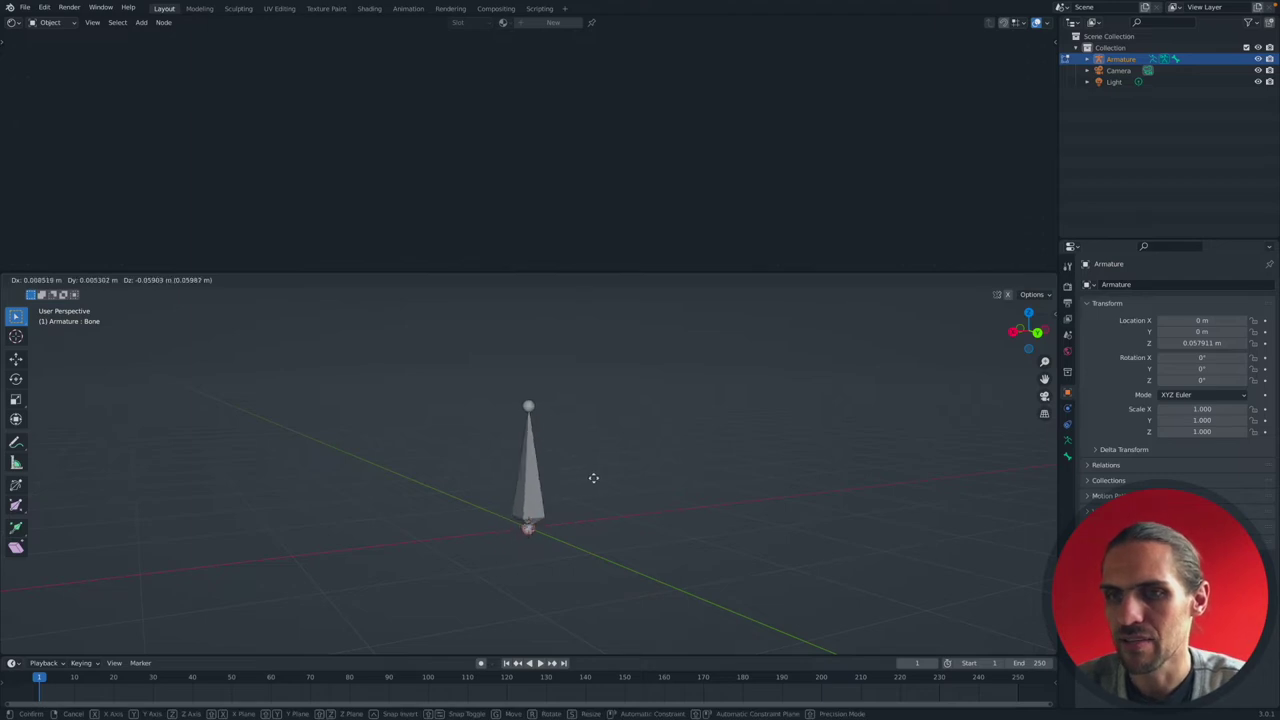
pyautogui.click(593, 478)
# Try moving the whole bone by its body in Edit Mode, and undo the move.
pyautogui.click(533, 467)
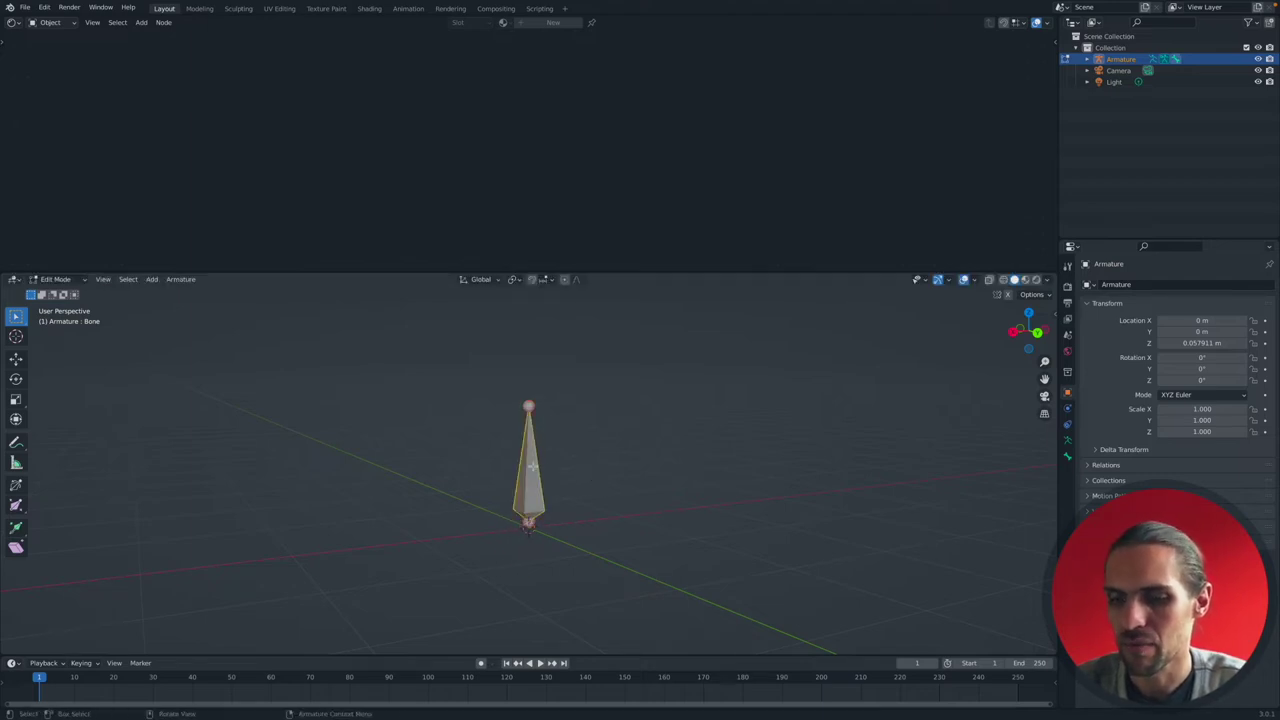
pyautogui.press('g')
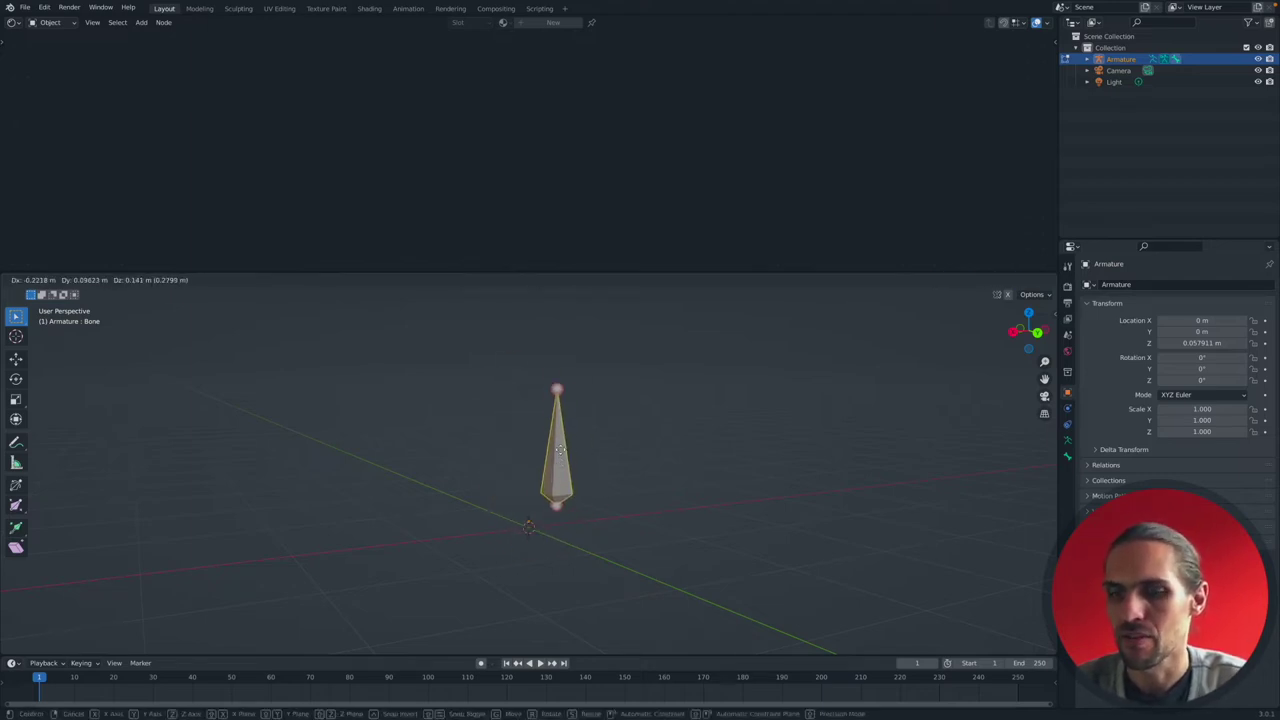
pyautogui.click(559, 452)
pyautogui.hotkey('ctrl', 'z')
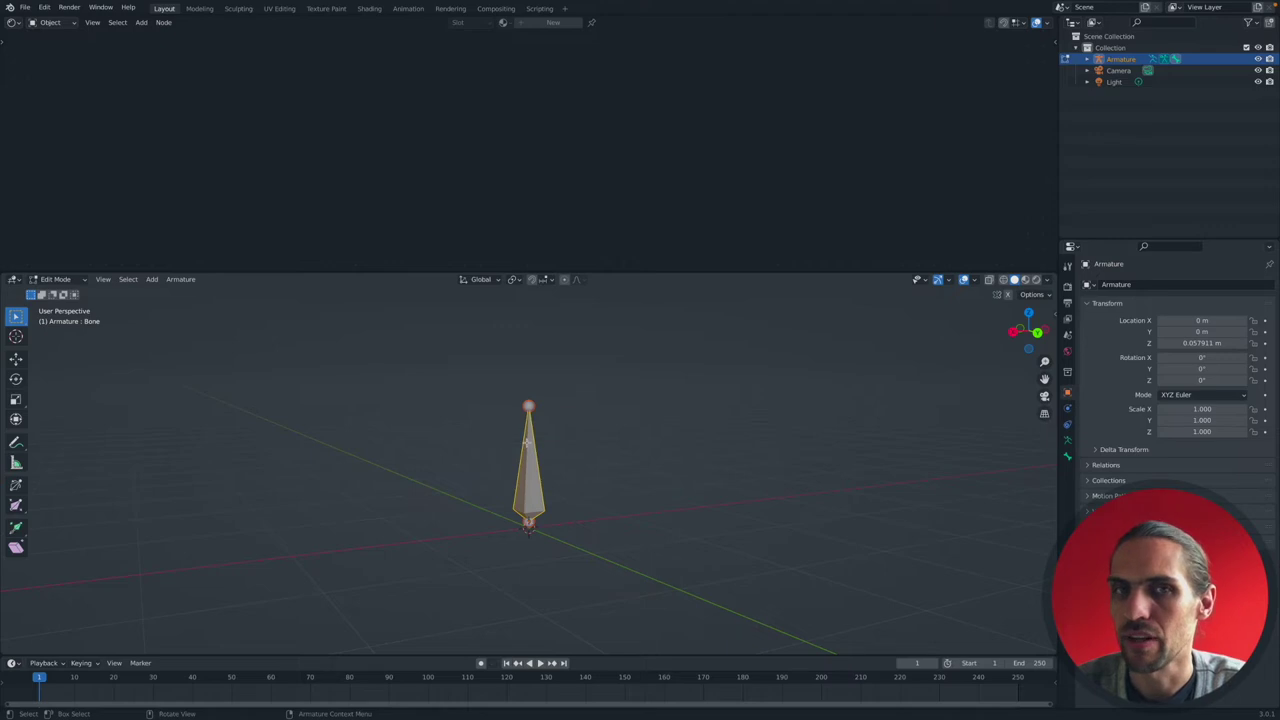
# Duplicate the whole bone and place the copy above and beside the original.
pyautogui.scroll(4, 544, 481)
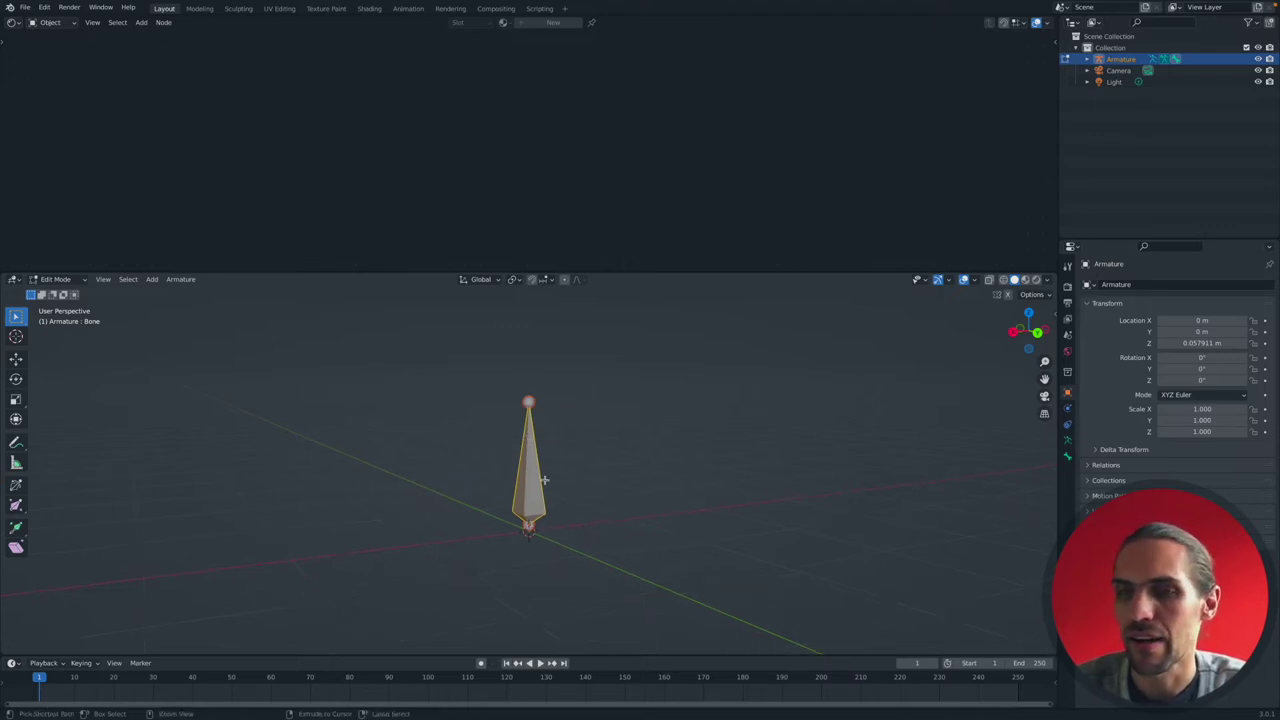
pyautogui.scroll(-5, 544, 481)
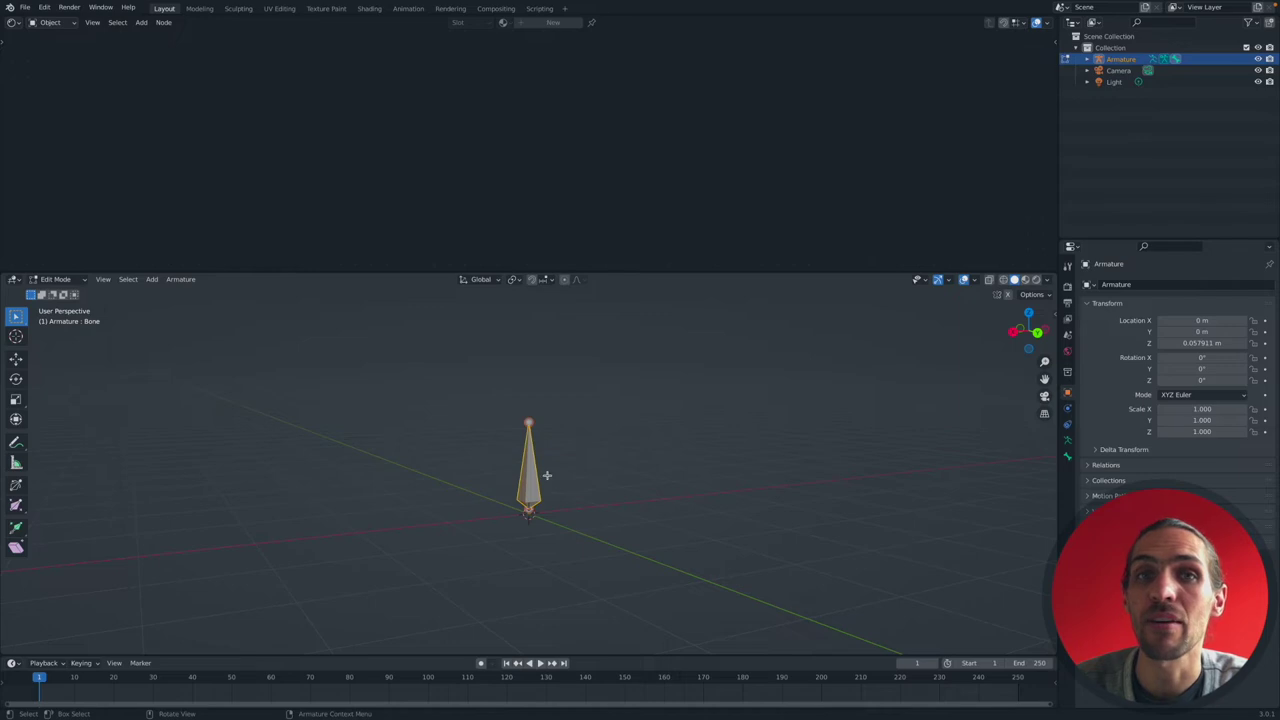
pyautogui.click(530, 424)
pyautogui.moveTo(539, 447); pyautogui.dragTo(529, 478, button='middle')
pyautogui.click(529, 478)
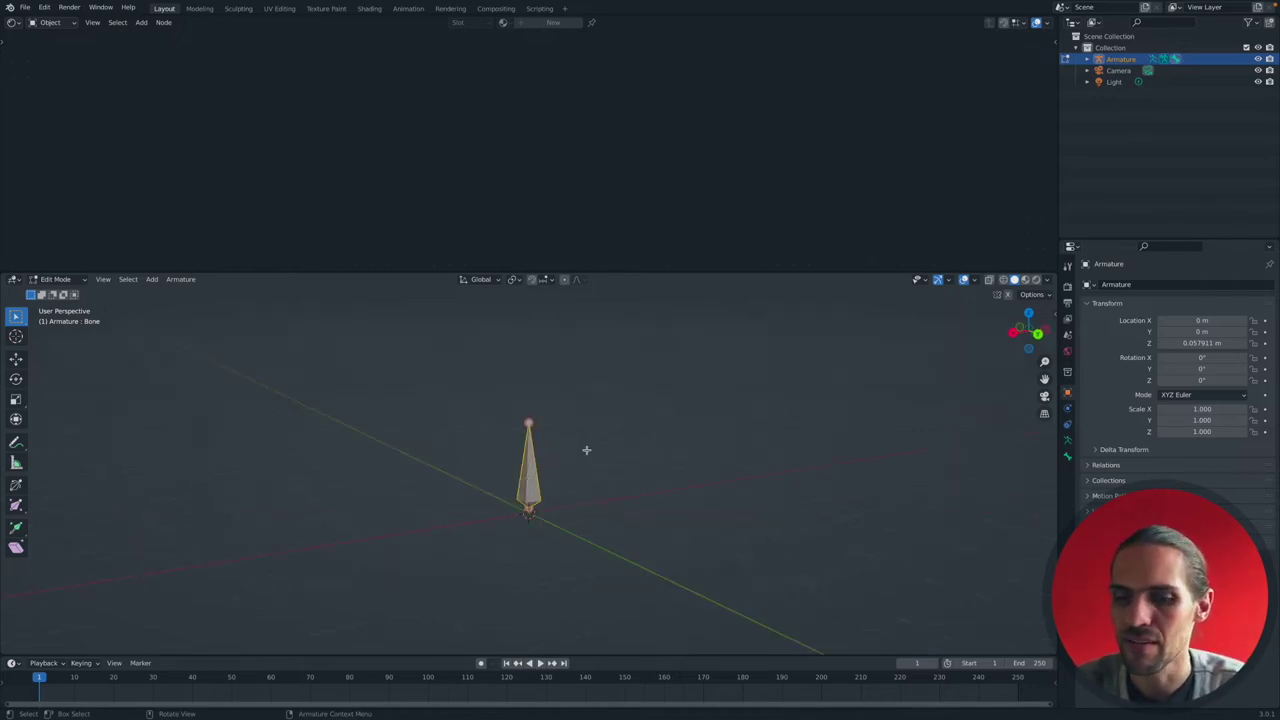
pyautogui.hotkey('shift', 'd')
pyautogui.click(651, 391)
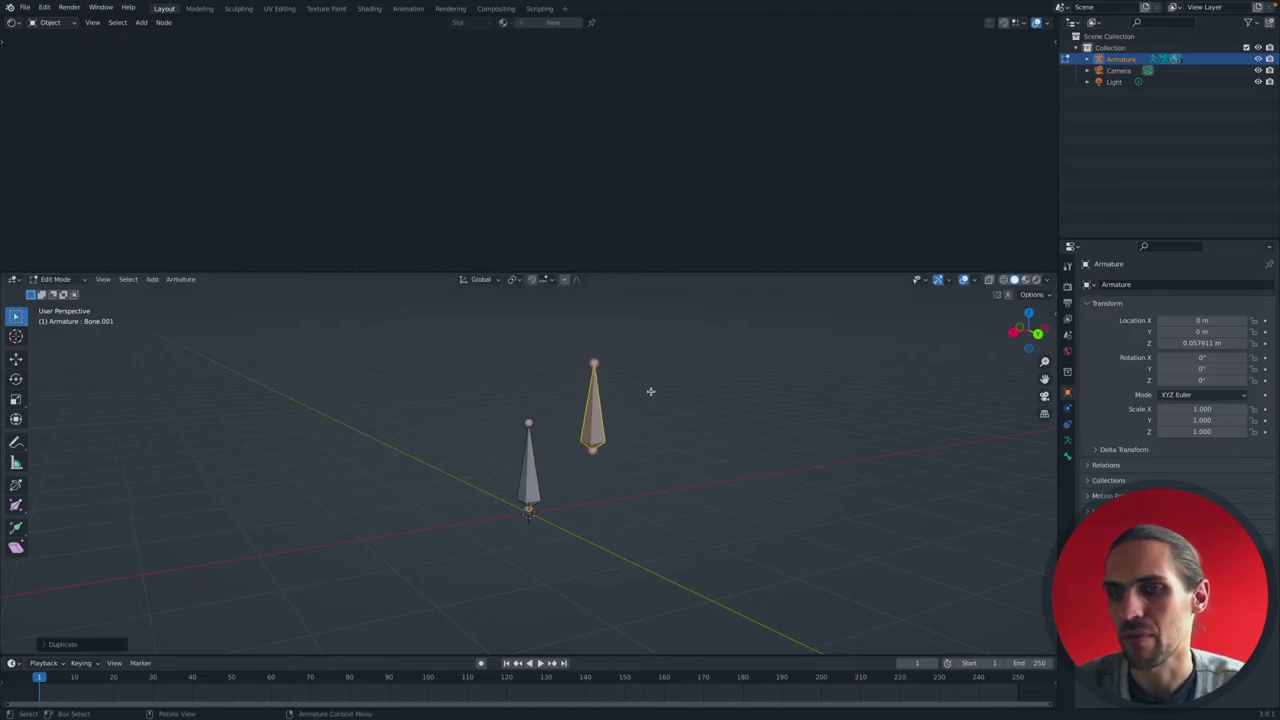
# Switch to Pose Mode, try rotating the original lower bone, and clear its rotation.
pyautogui.click(55, 279)
pyautogui.click(50, 318)
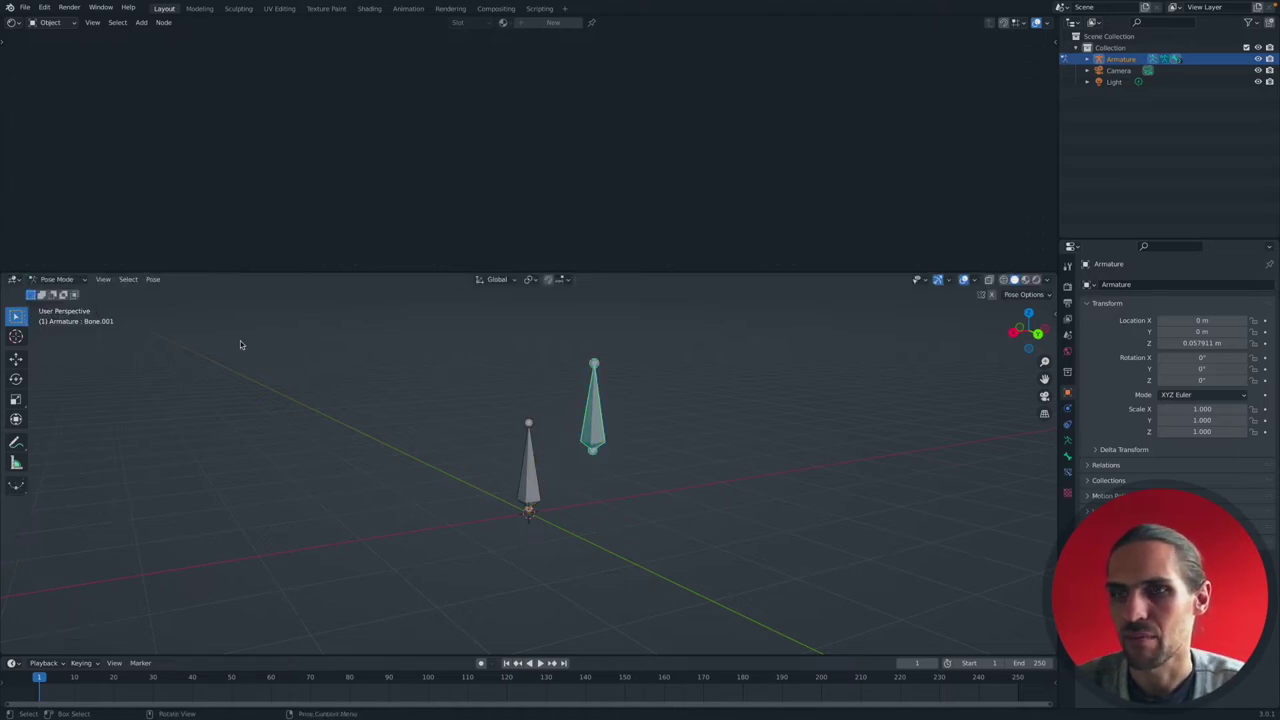
pyautogui.click(530, 470)
pyautogui.press('r')
pyautogui.press('r')
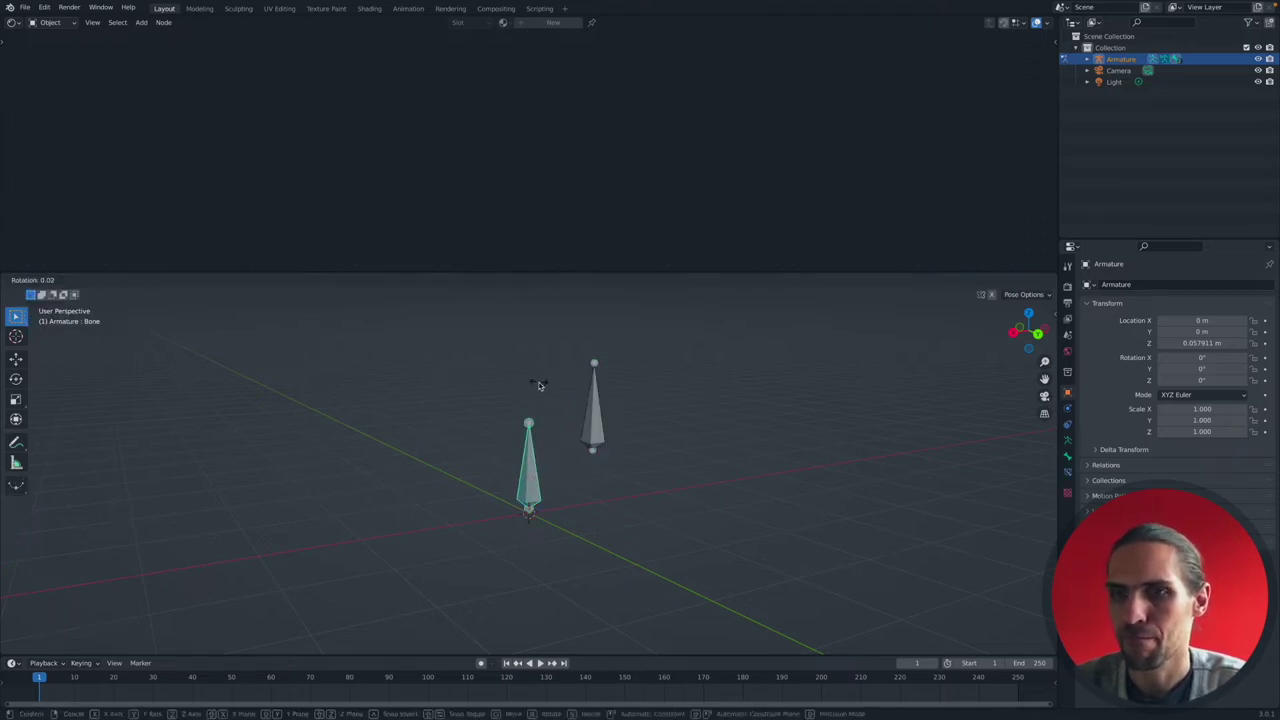
pyautogui.click(524, 402)
pyautogui.hotkey('alt', 'r')
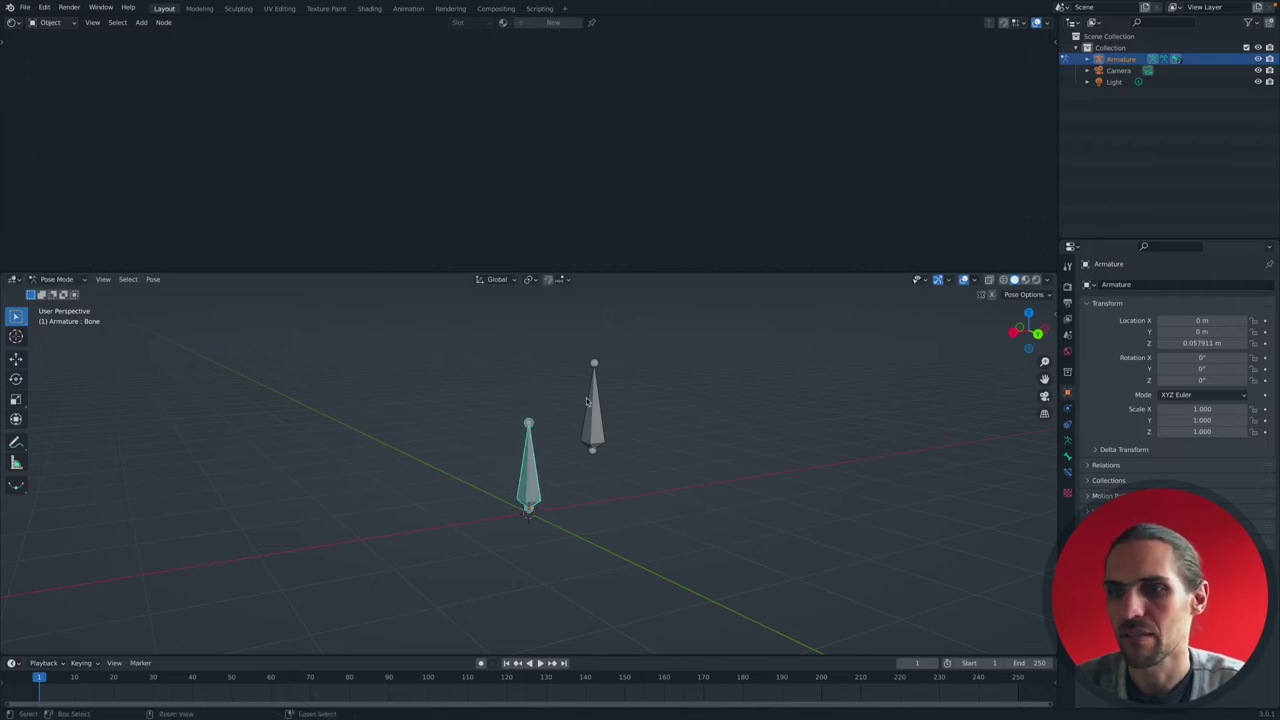
# Try rotating the duplicated upper bone in Pose Mode and clear its rotation.
pyautogui.click(596, 415)
pyautogui.press('r')
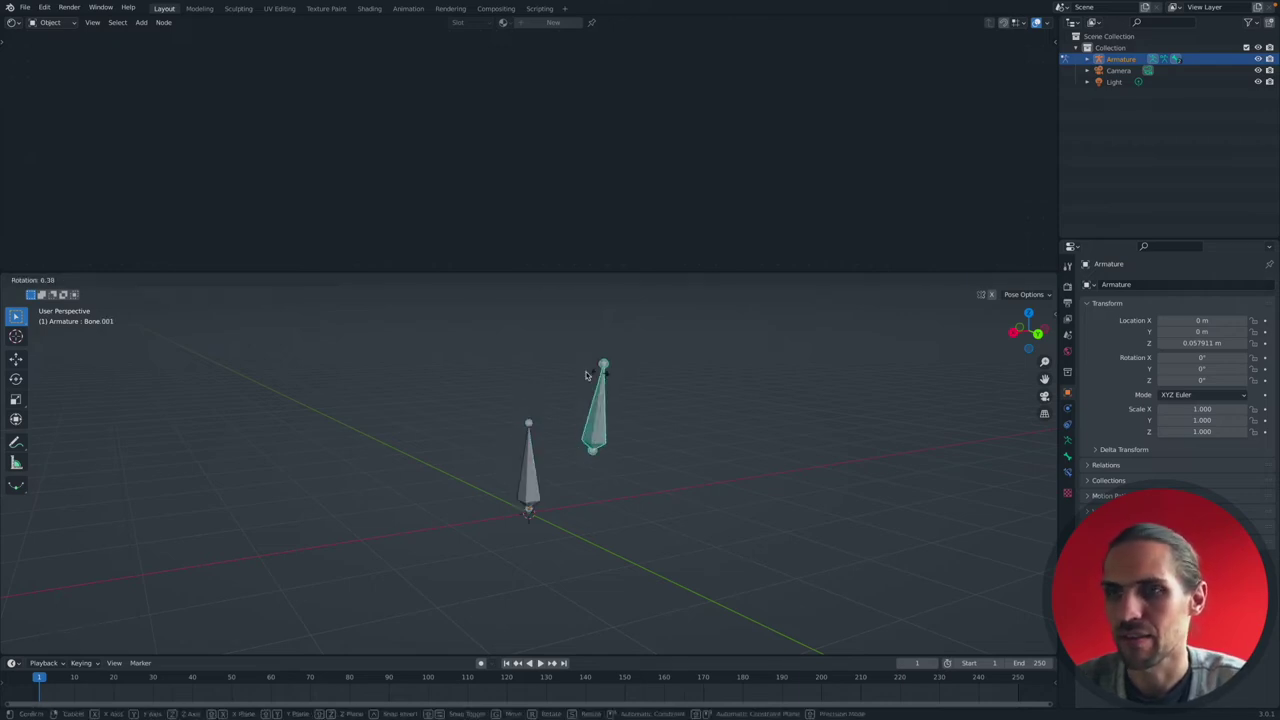
pyautogui.press('Return')
pyautogui.hotkey('alt', 'r')
# Return to Edit Mode and parent the upper bone to the lower bone using Keep Offset.
pyautogui.click(56, 279)
pyautogui.click(58, 305)
pyautogui.click(523, 470)
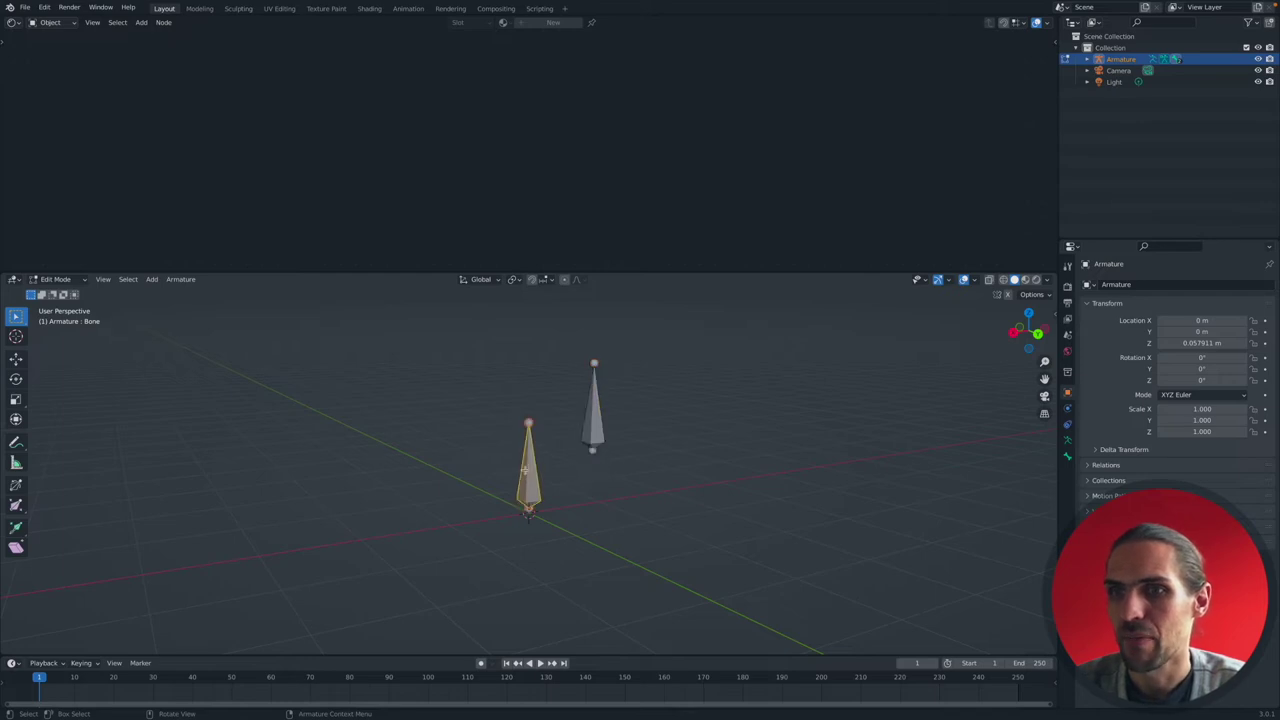
pyautogui.keyDown('shift'); pyautogui.click(595, 428); pyautogui.keyUp('shift')
pyautogui.click(643, 431)
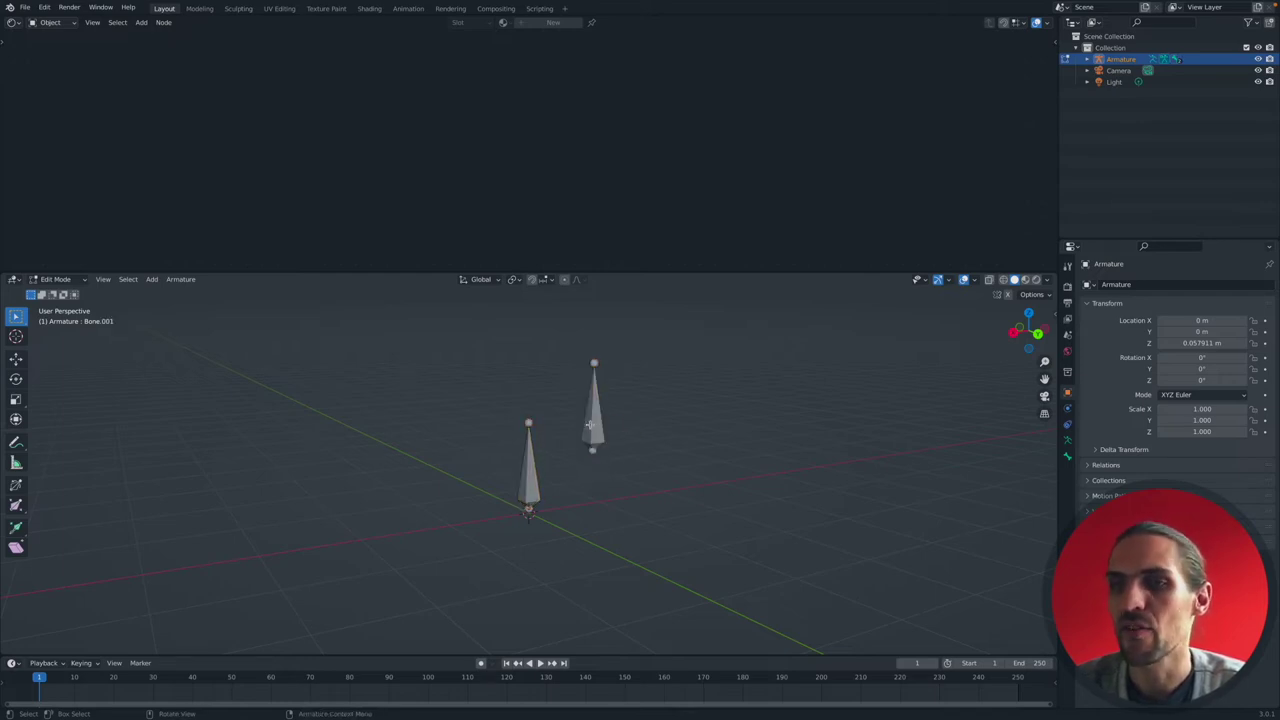
pyautogui.click(590, 425)
pyautogui.click(532, 475)
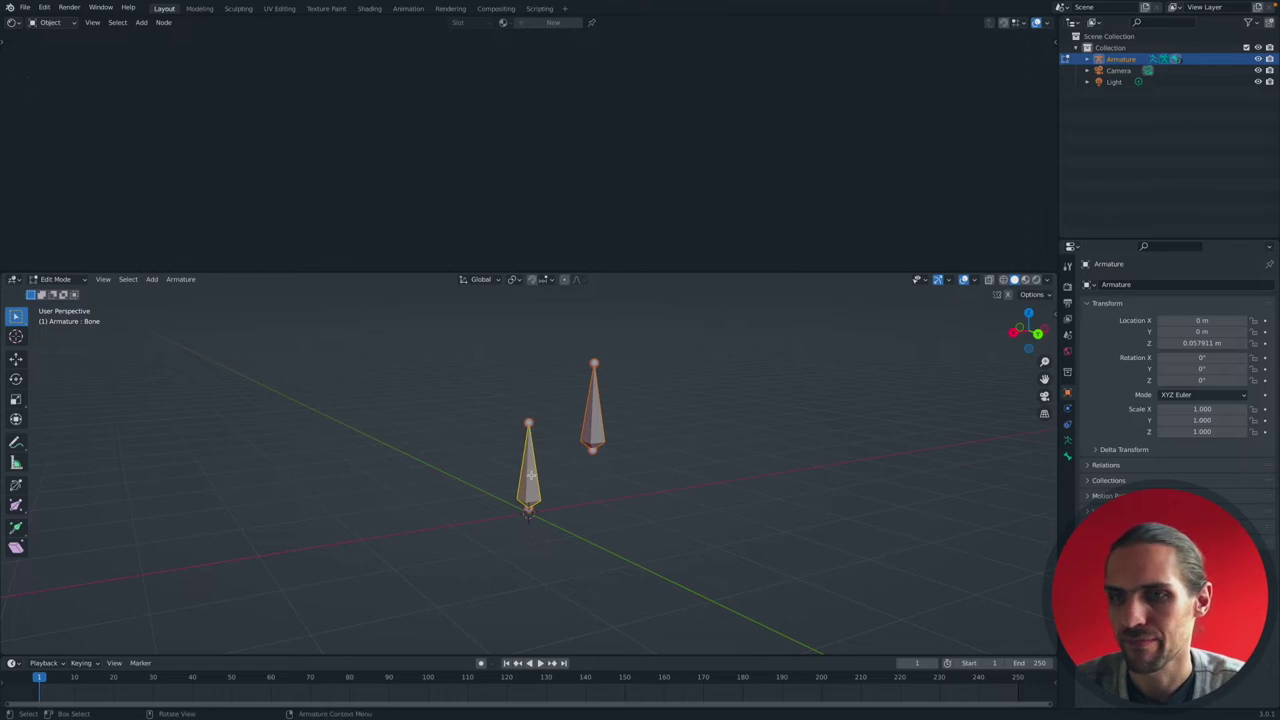
pyautogui.rightClick(530, 476)
pyautogui.moveTo(502, 595)
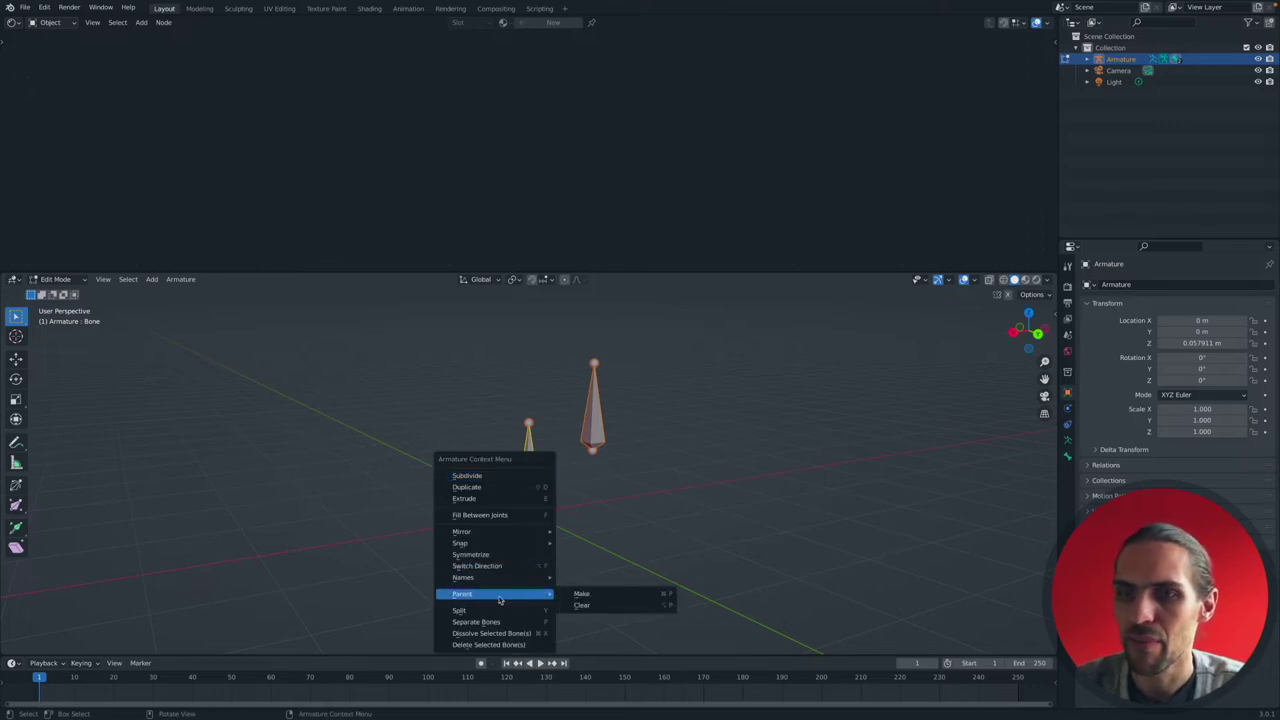
pyautogui.click(582, 594)
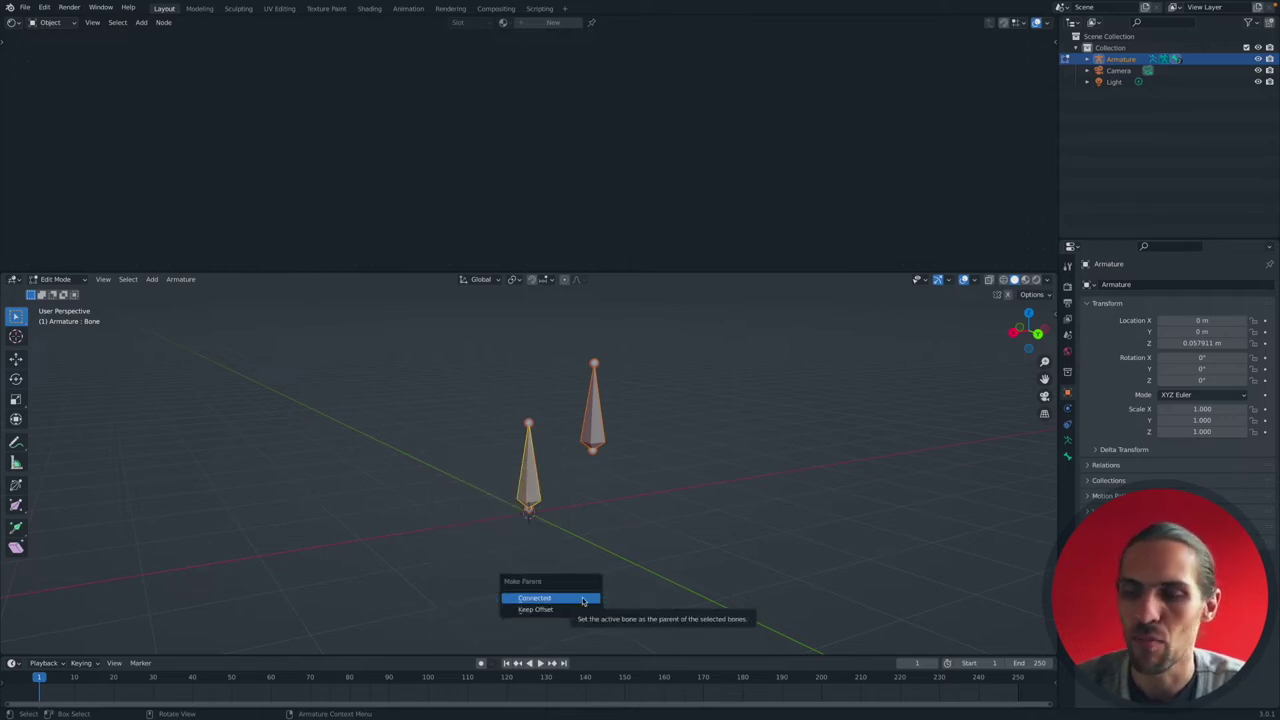
pyautogui.click(539, 610)
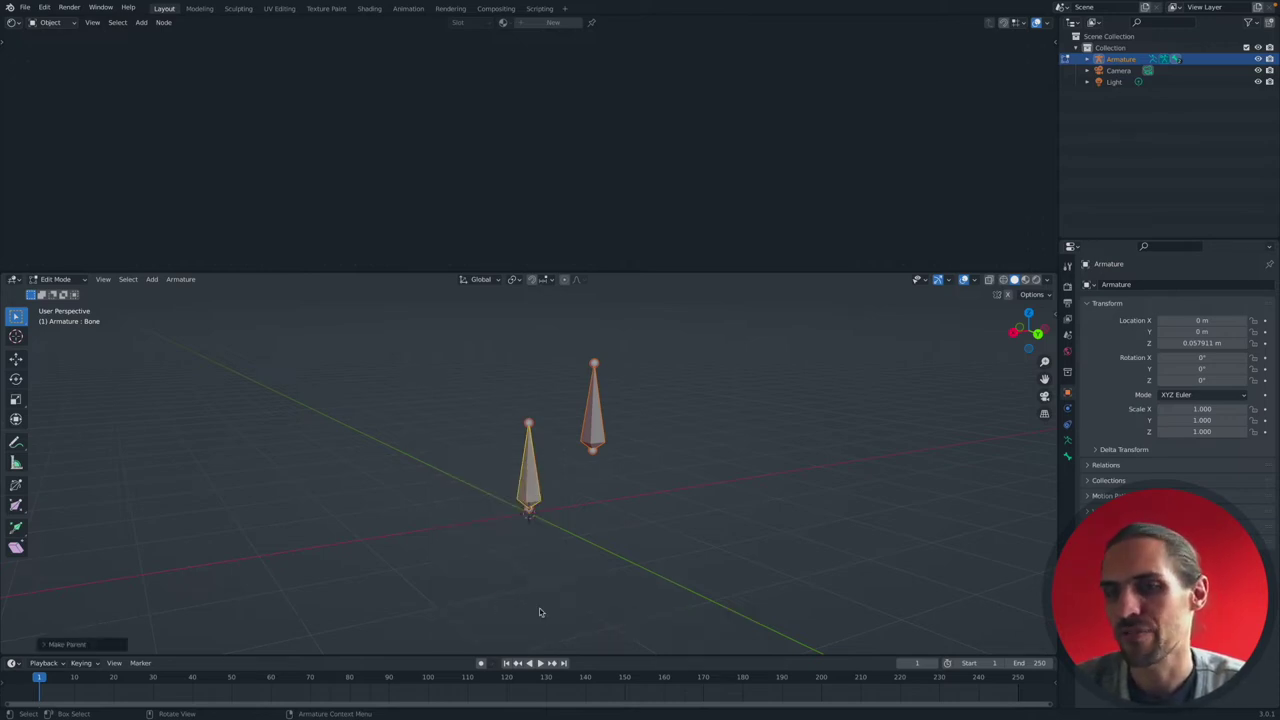
# Rotate the lower and upper bones individually in Edit Mode, tilting the lower slightly and the upper strongly.
pyautogui.click(563, 476)
pyautogui.click(523, 467)
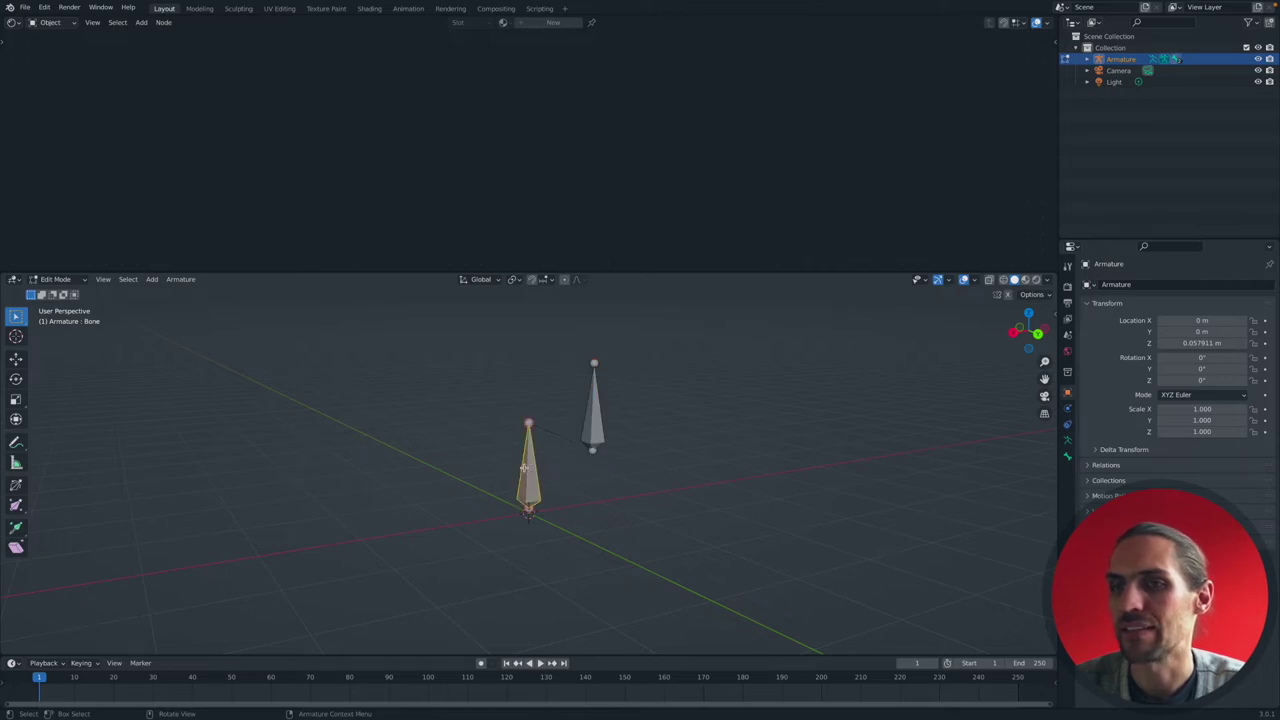
pyautogui.press('r')
pyautogui.click(544, 464)
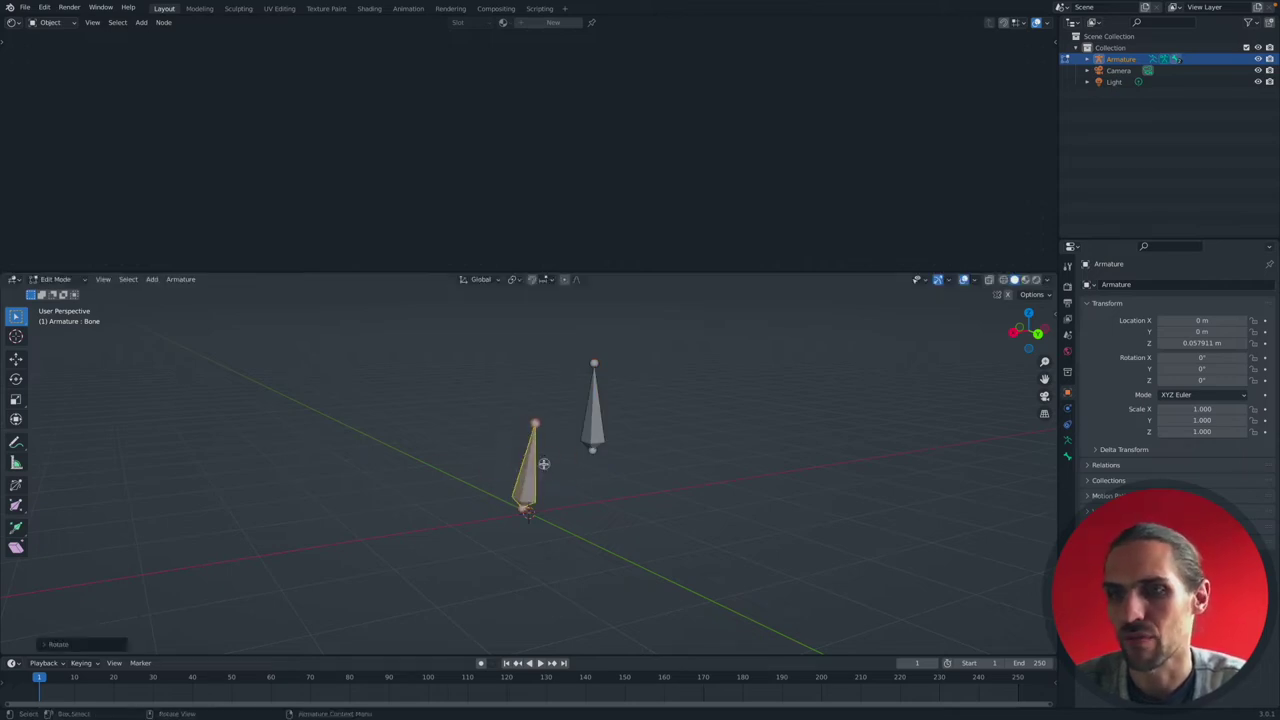
pyautogui.click(591, 413)
pyautogui.press('r')
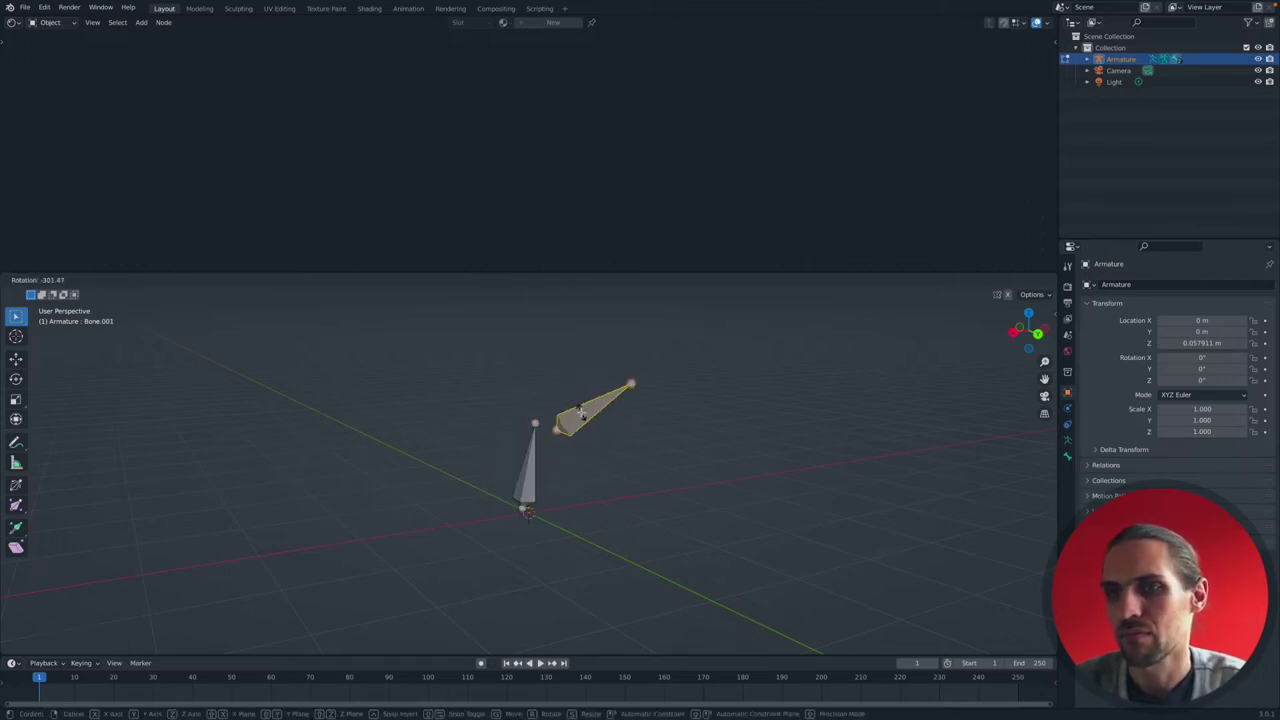
pyautogui.click(535, 454)
# Move the lower bone and the upper bone slightly, each on its own, in Edit Mode.
pyautogui.click(529, 475)
pyautogui.press('g')
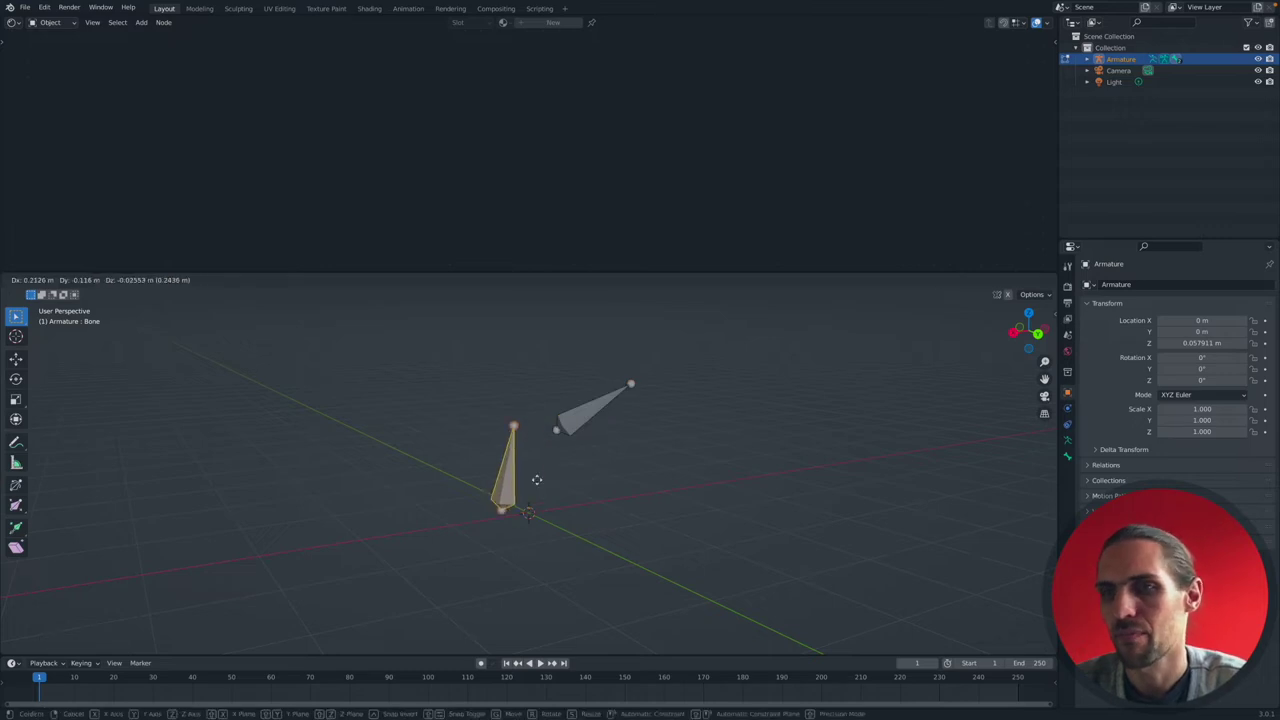
pyautogui.click(530, 472)
pyautogui.click(583, 414)
pyautogui.press('g')
pyautogui.click(585, 407)
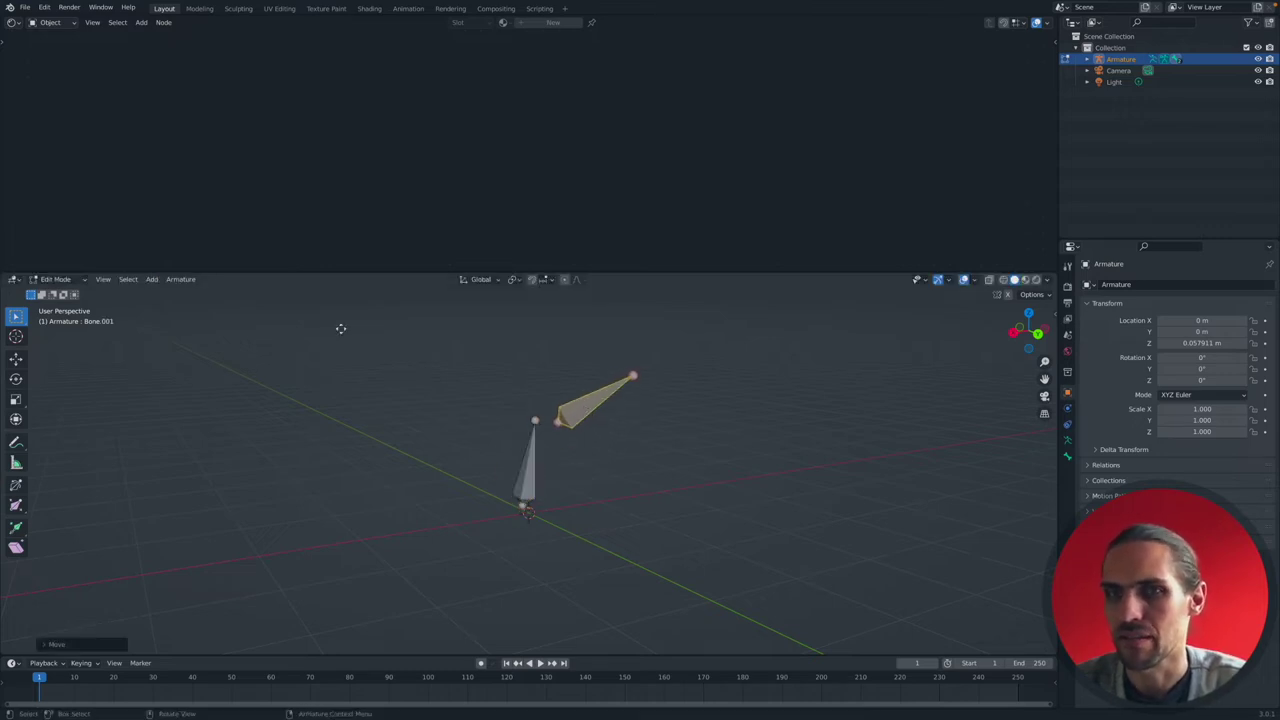
# Switch to Pose Mode and rotate the lower parent bone with a trackball rotation.
pyautogui.click(58, 279)
pyautogui.click(80, 317)
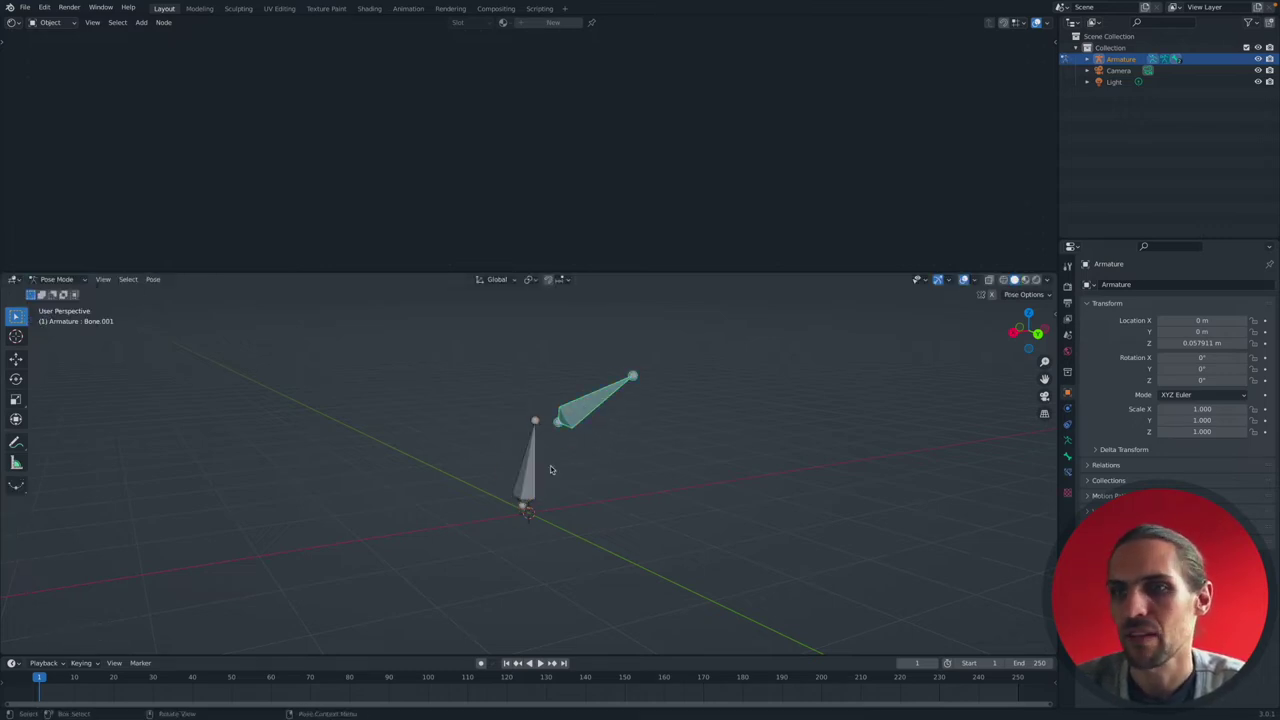
pyautogui.click(527, 470)
pyautogui.press('r')
pyautogui.press('r')
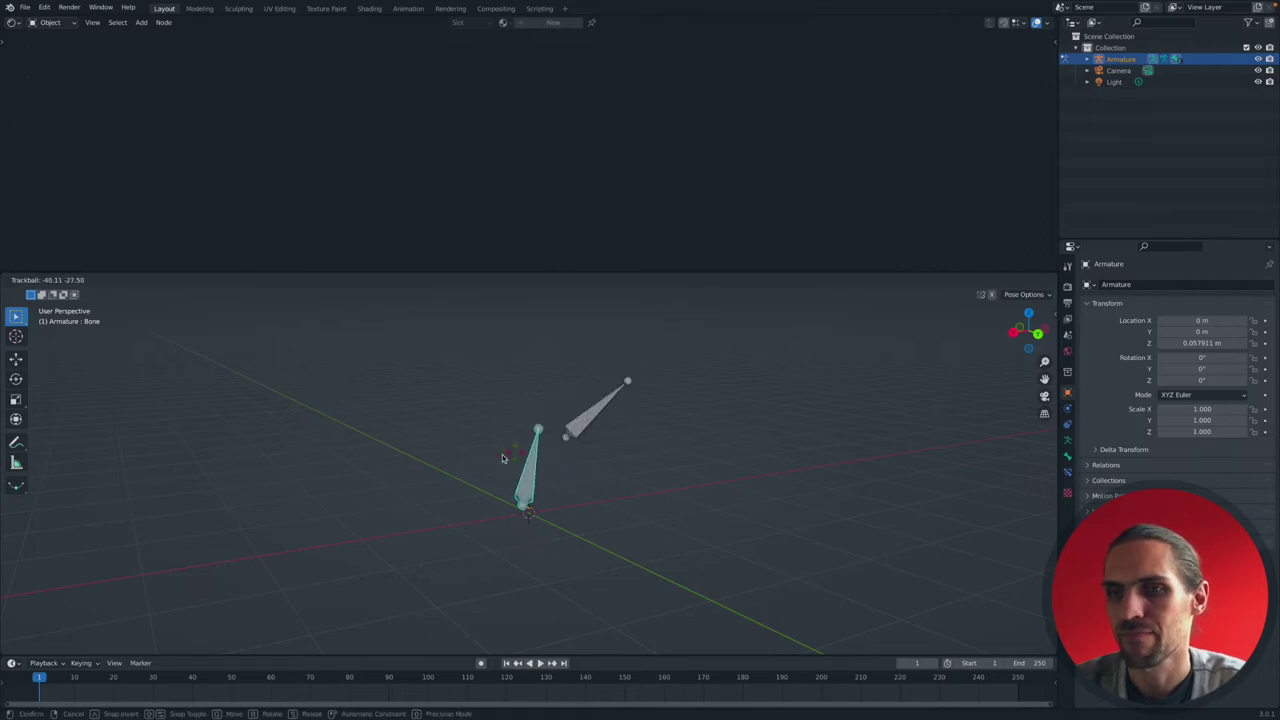
pyautogui.click(566, 442)
# Rotate the upper child bone on its own with a trackball rotation, making it more upright.
pyautogui.click(570, 418)
pyautogui.press('r')
pyautogui.press('r')
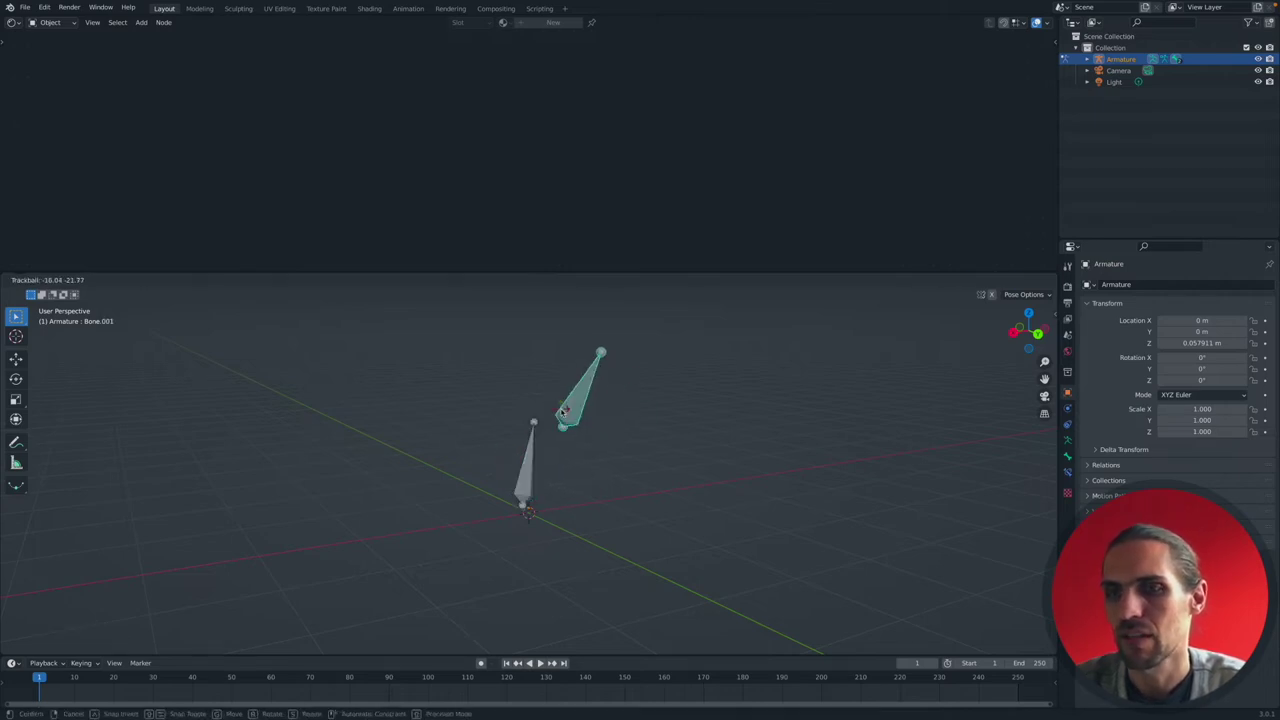
pyautogui.click(561, 413)
# Return to Edit Mode, select both bones with the upper one active, and clear the parent relationship.
pyautogui.click(60, 279)
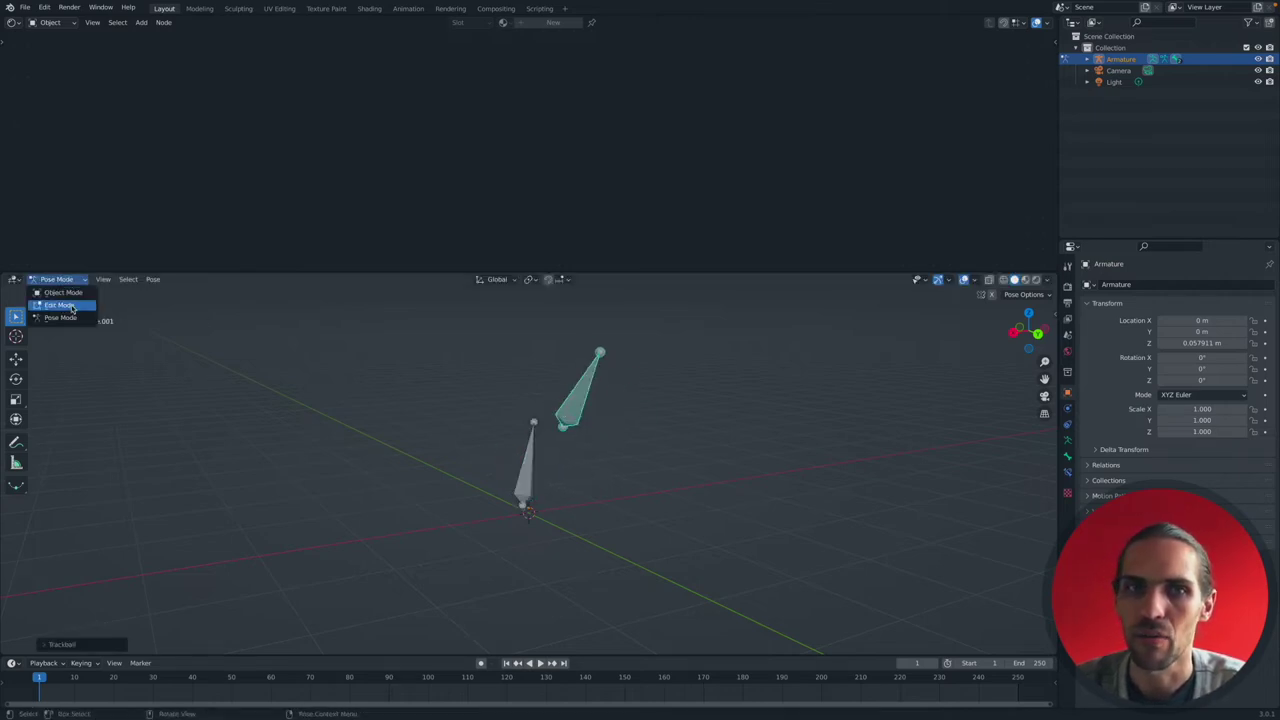
pyautogui.click(60, 305)
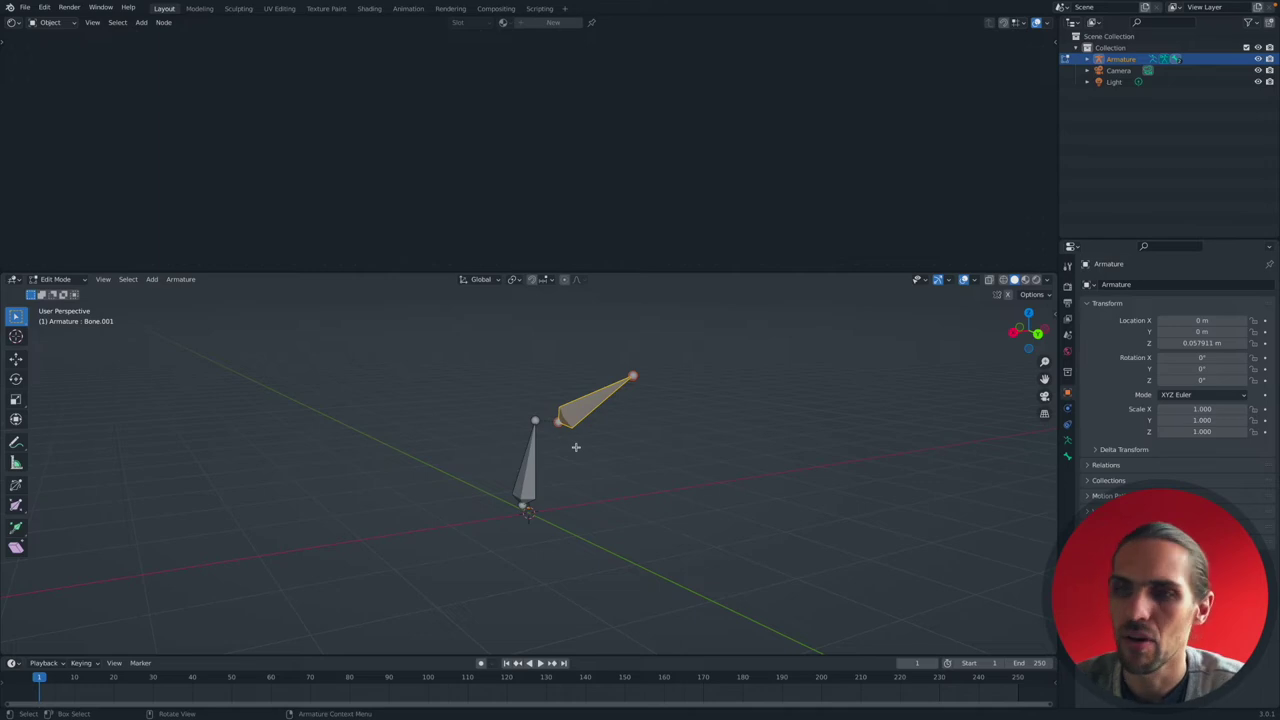
pyautogui.press('Tab')
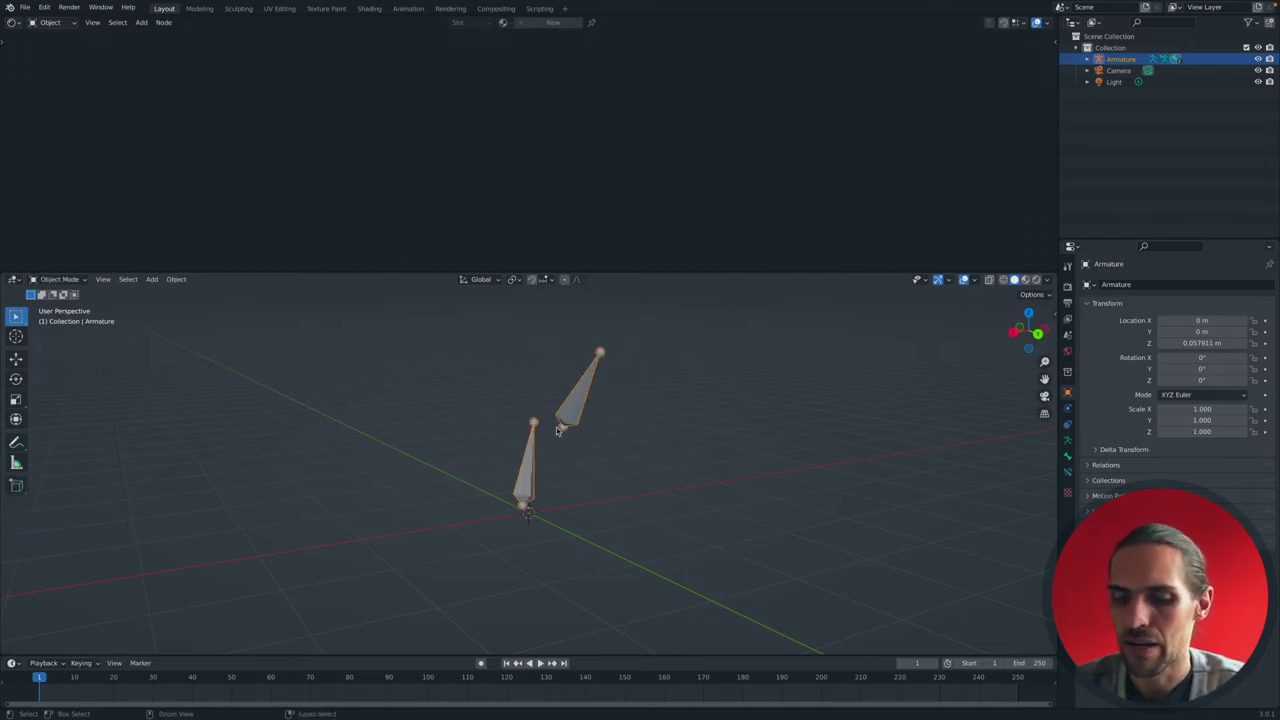
pyautogui.press('Tab')
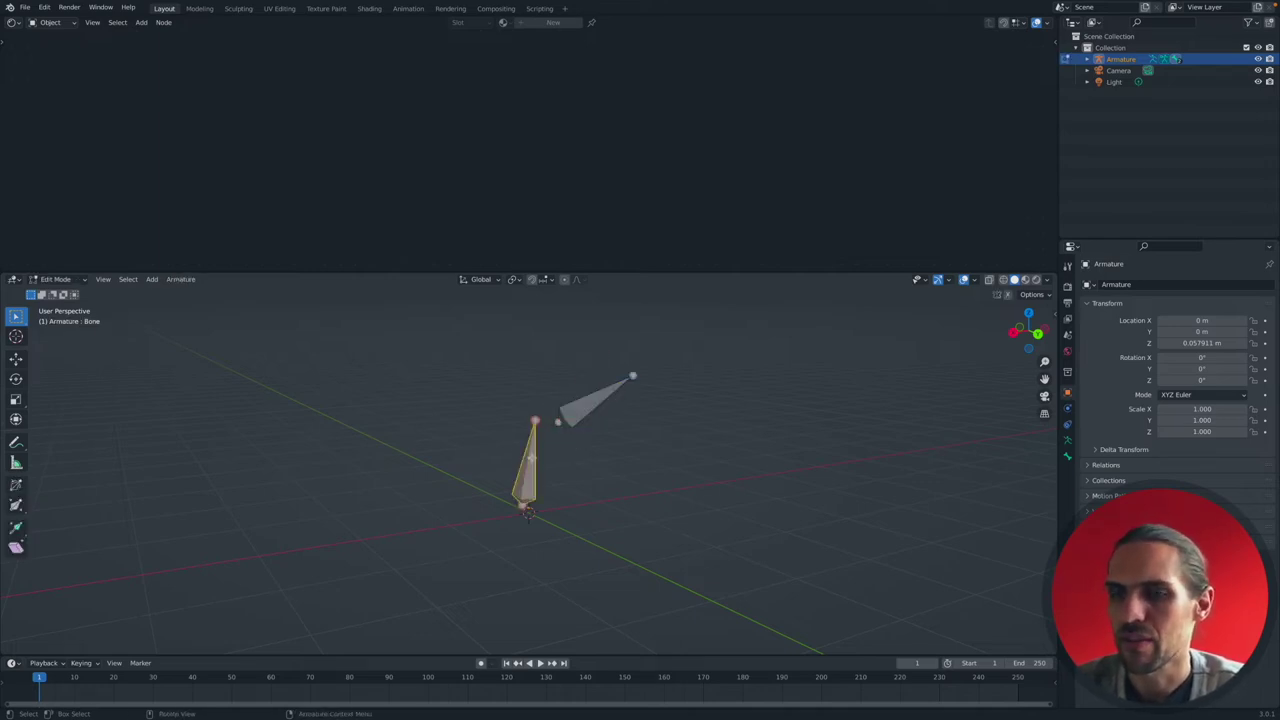
pyautogui.keyDown('shift'); pyautogui.click(579, 411); pyautogui.keyUp('shift')
pyautogui.rightClick(579, 410)
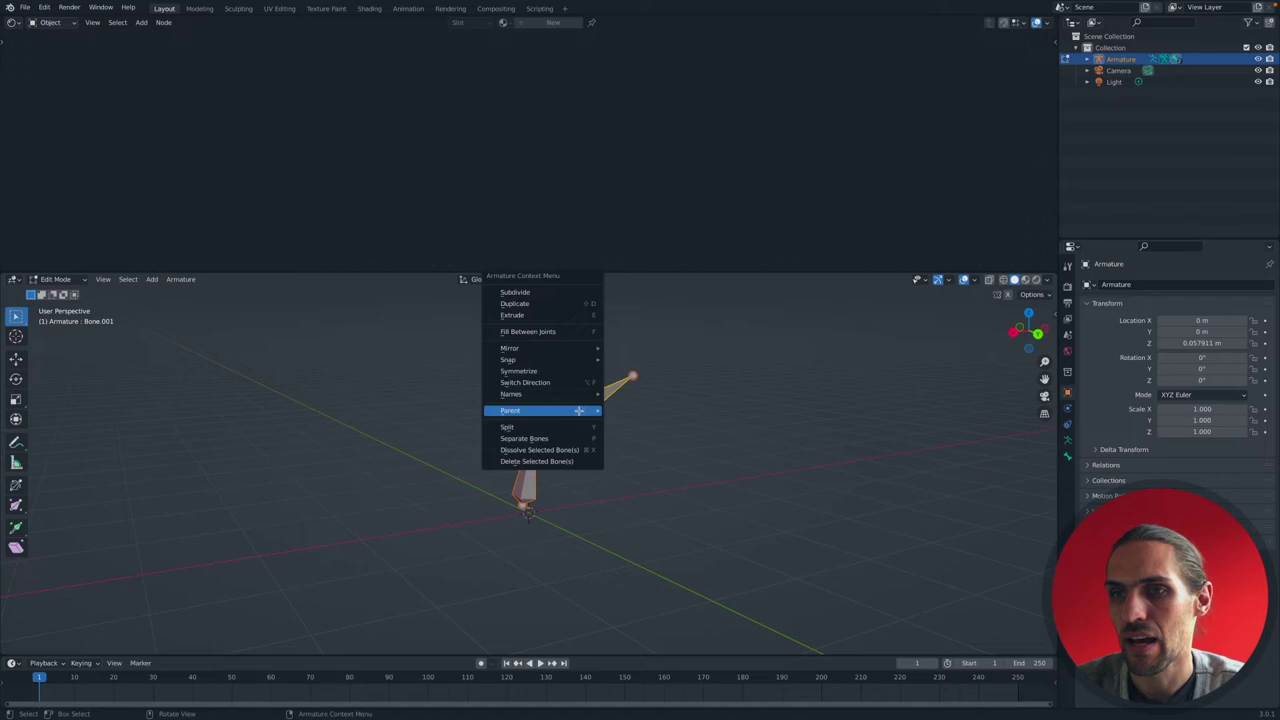
pyautogui.moveTo(579, 411)
pyautogui.click(626, 422)
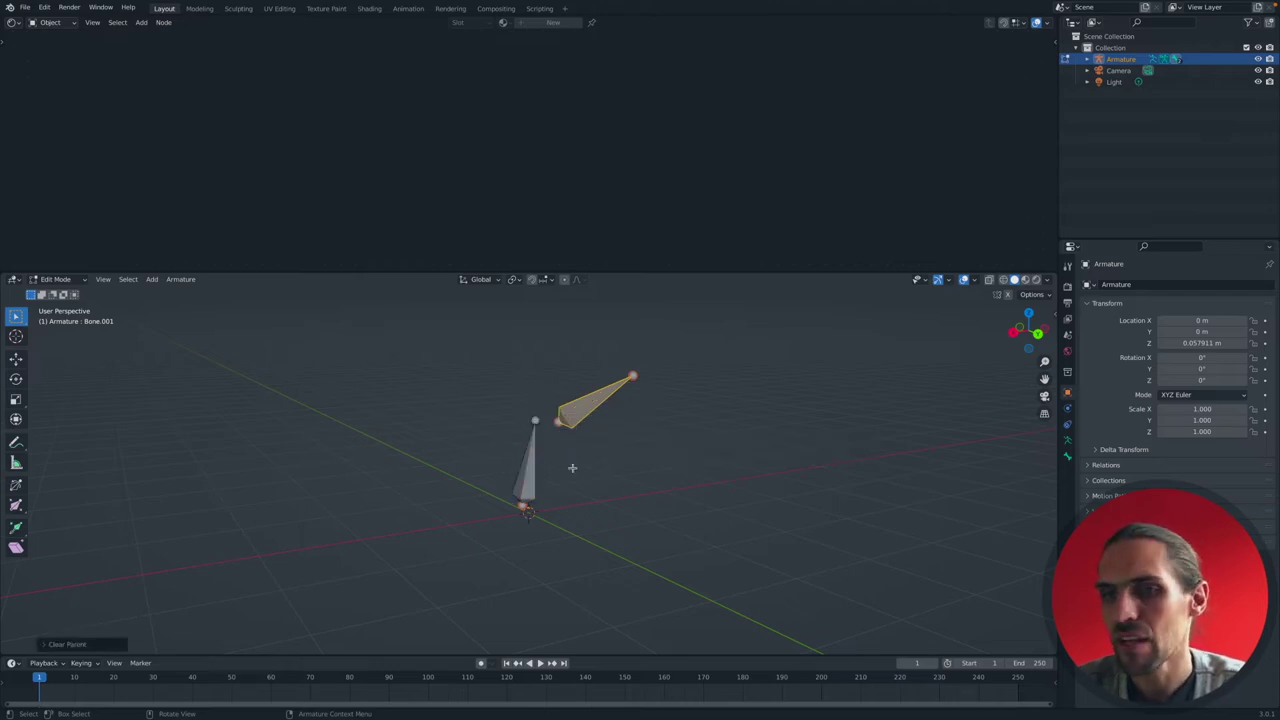
# Select the lower bone and the upper bone with the upper one active, and make the upper bone the parent using Connected.
pyautogui.click(572, 468)
pyautogui.click(571, 417)
pyautogui.click(530, 466)
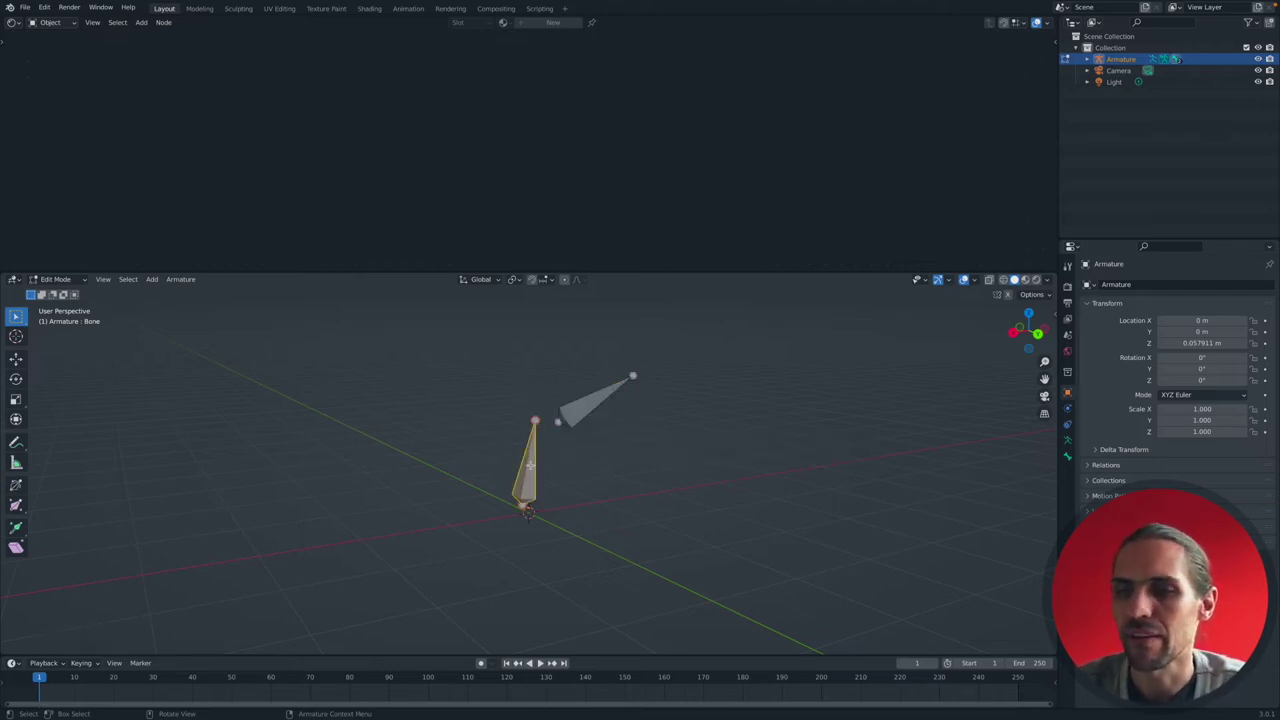
pyautogui.keyDown('shift'); pyautogui.click(580, 412); pyautogui.keyUp('shift')
pyautogui.rightClick(576, 417)
pyautogui.moveTo(580, 416)
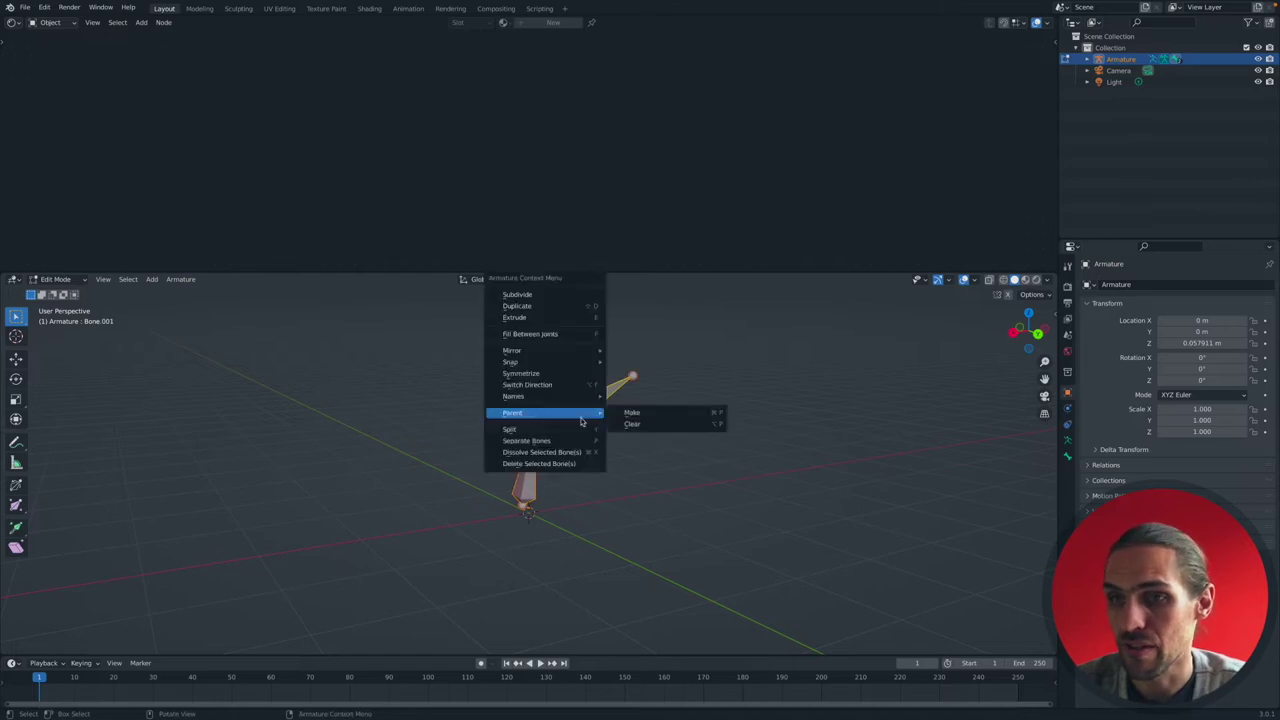
pyautogui.click(630, 412)
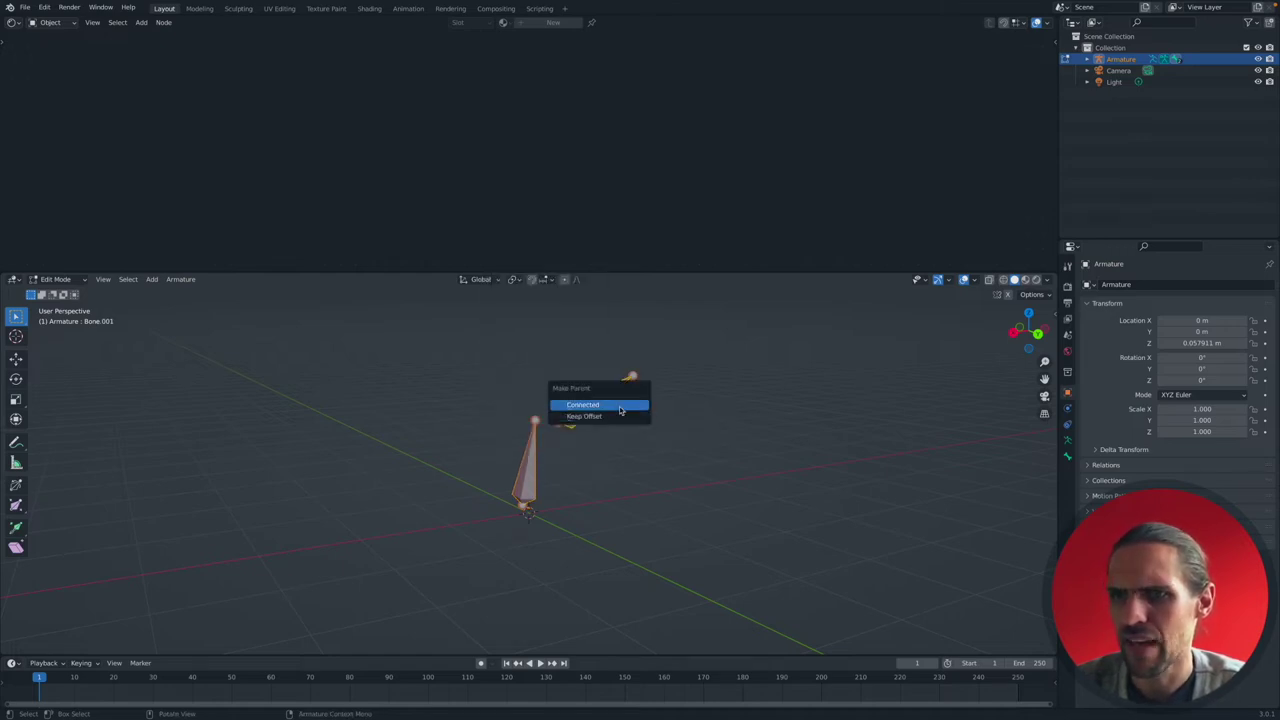
pyautogui.click(614, 408)
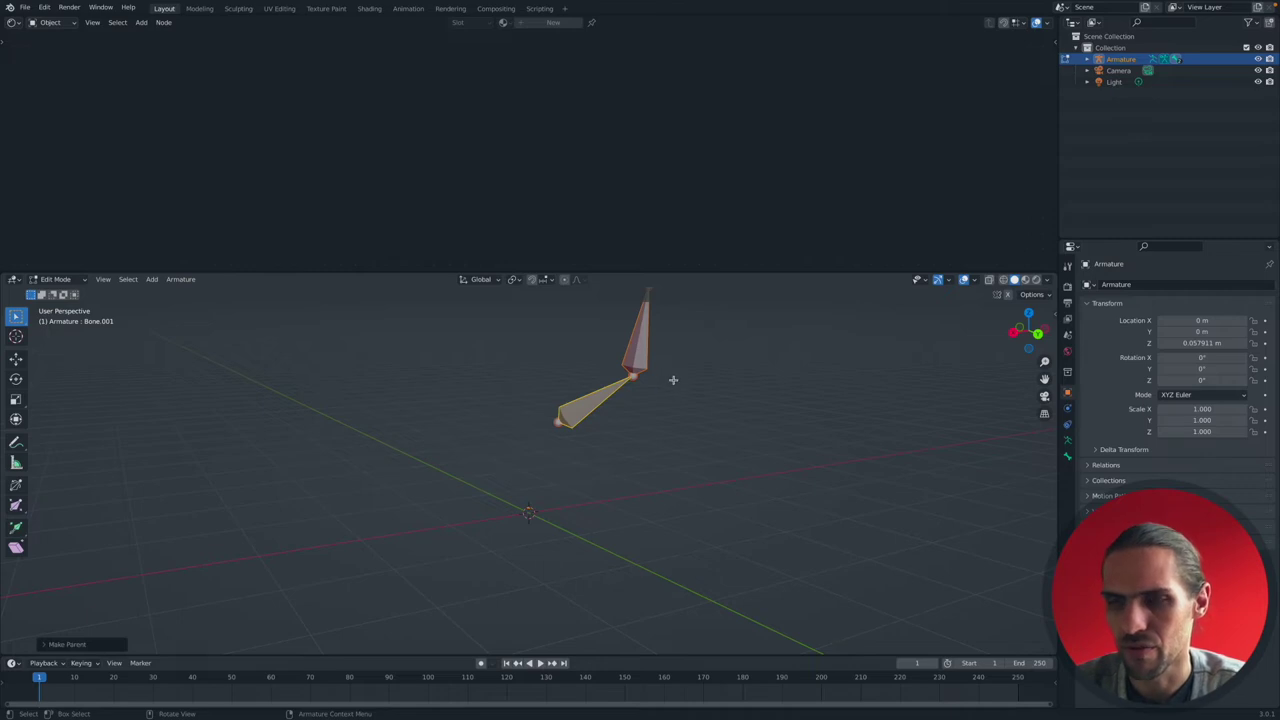
# Switch to Pose Mode and rotate the slanted parent bone and the upright child bone, each on its own.
pyautogui.keyDown('shift'); pyautogui.scroll(5, 673, 380); pyautogui.keyUp('shift')
pyautogui.click(55, 279)
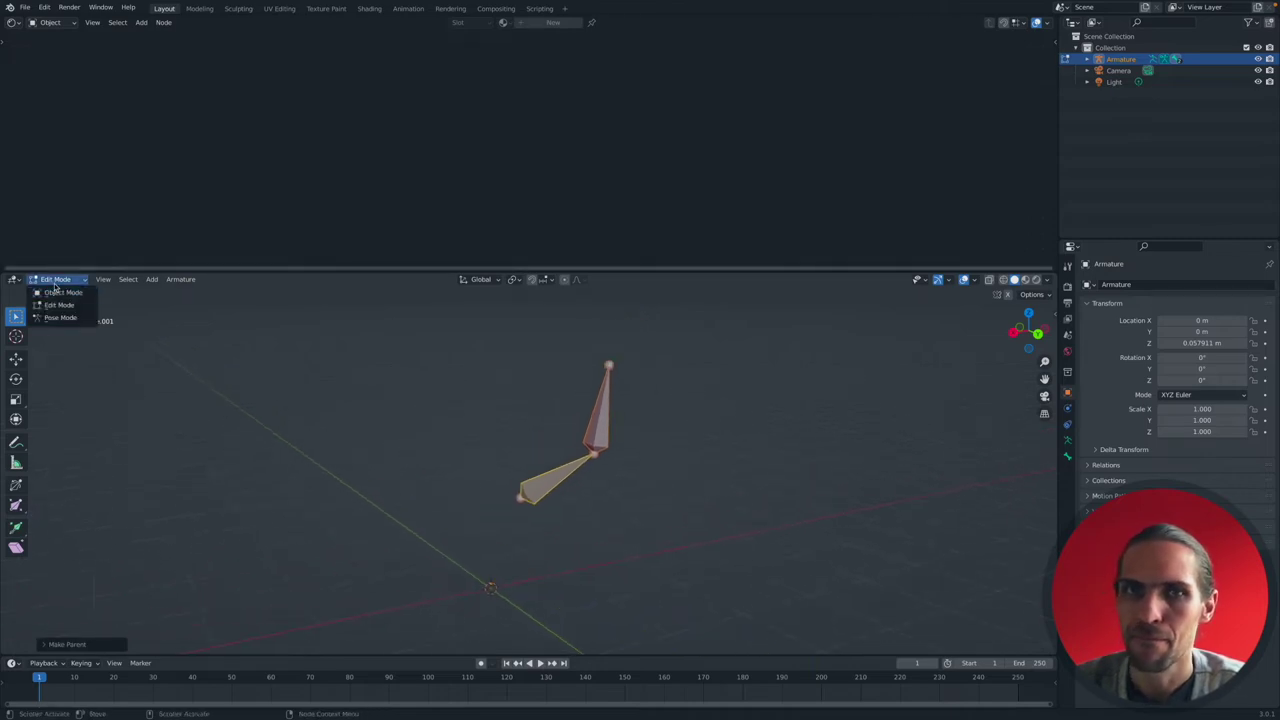
pyautogui.click(58, 317)
pyautogui.click(540, 476)
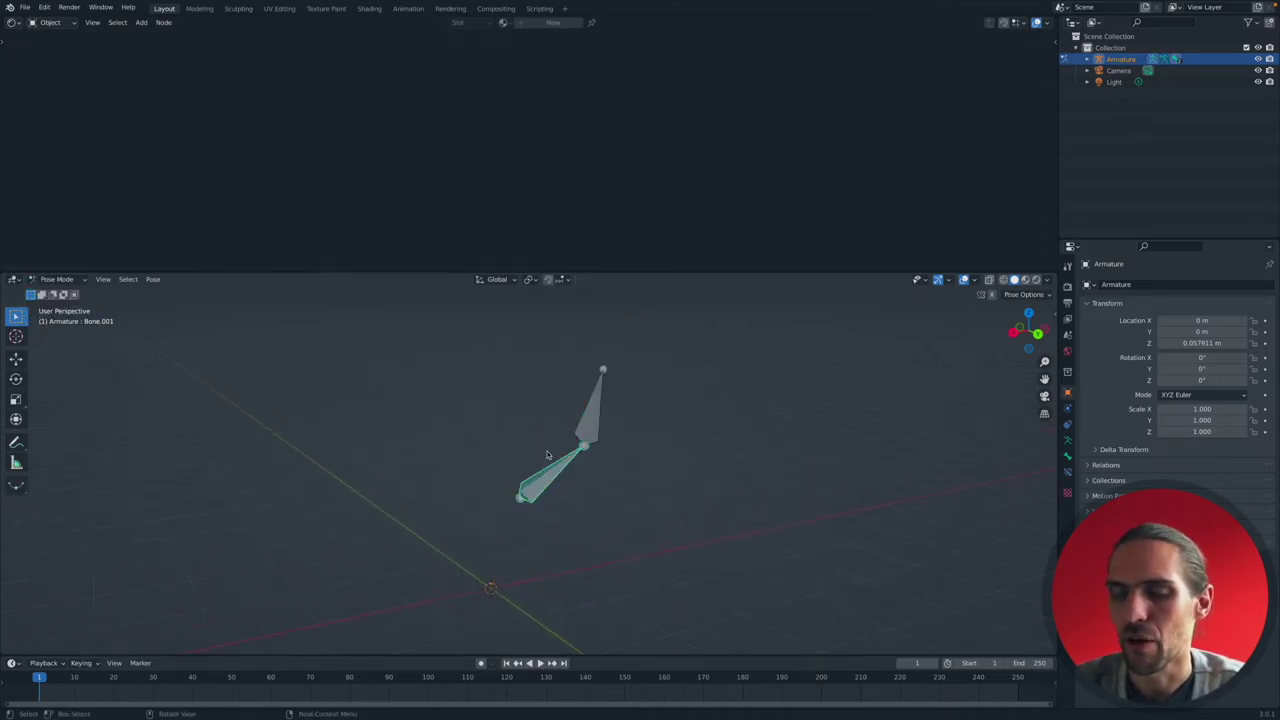
pyautogui.press('r')
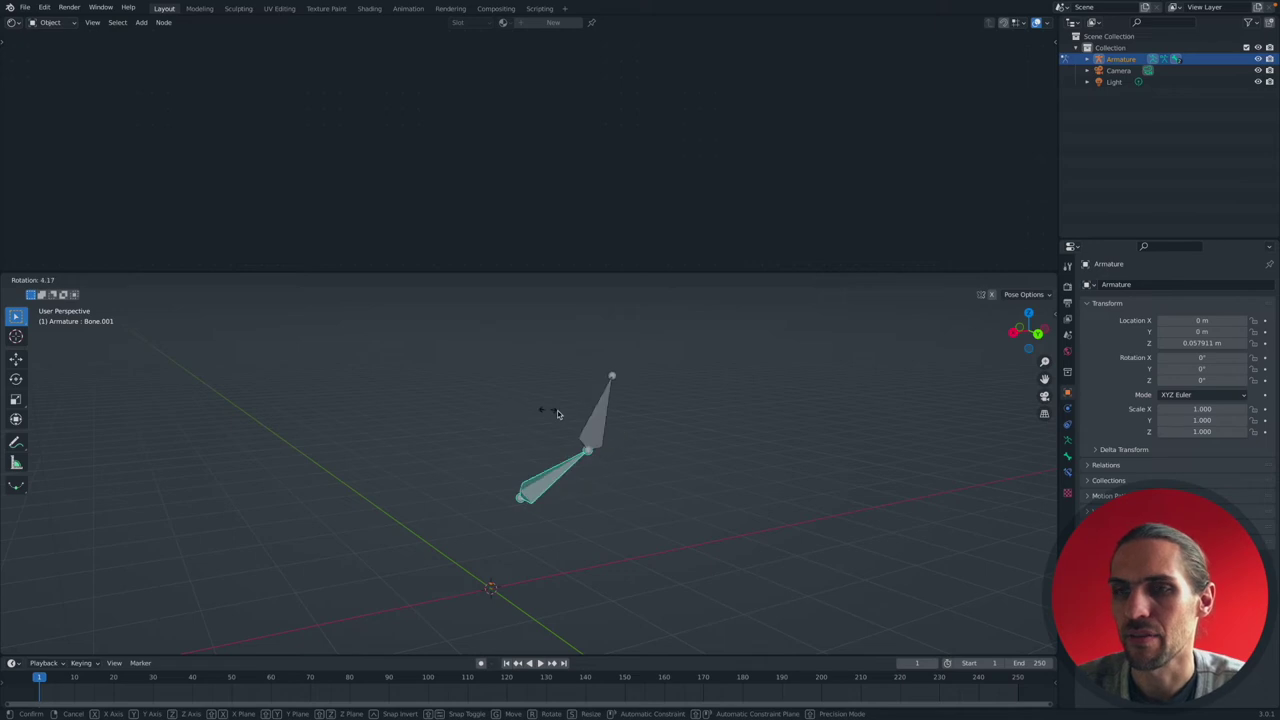
pyautogui.click(531, 409)
pyautogui.click(603, 437)
pyautogui.press('r')
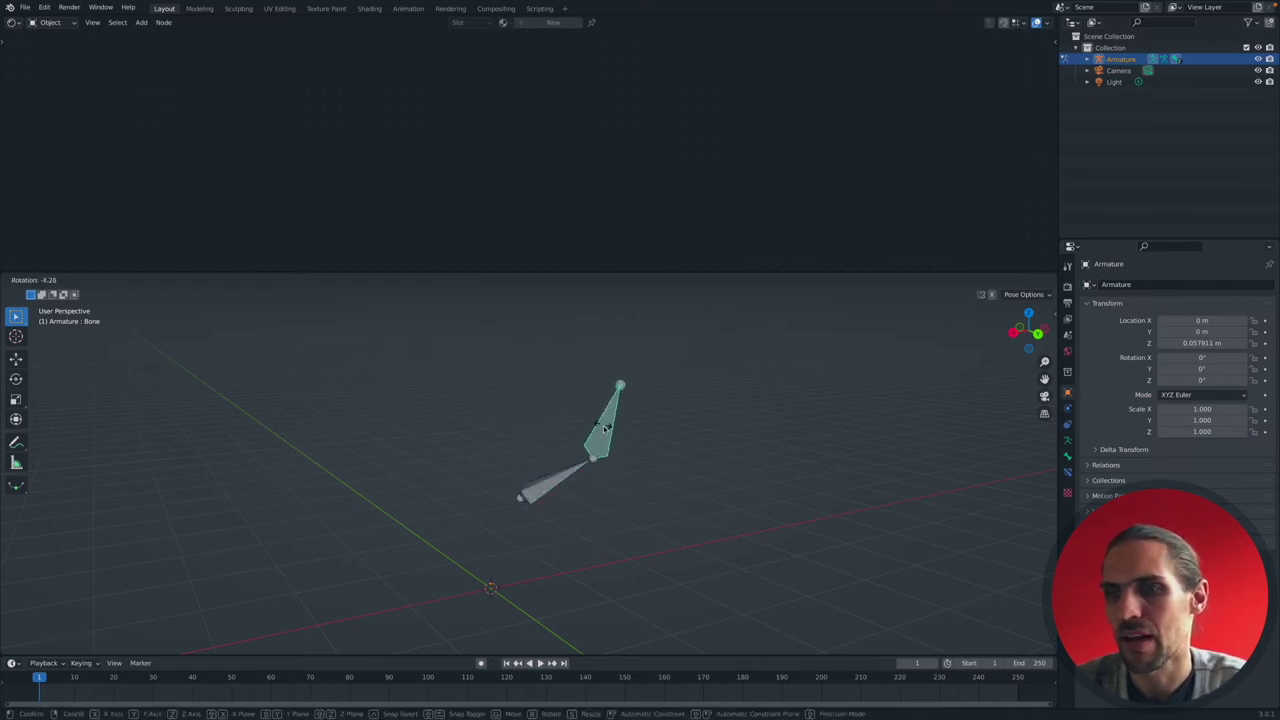
pyautogui.click(576, 421)
# Undo the posing, parenting and bone transforms back to the two separate upright bones in Edit Mode.
pyautogui.hotkey('ctrl', 'z')
pyautogui.hotkey('ctrl', 'z')
pyautogui.hotkey('ctrl', 'z')
pyautogui.hotkey('ctrl', 'z')
pyautogui.hotkey('ctrl', 'z')
pyautogui.hotkey('ctrl', 'z')
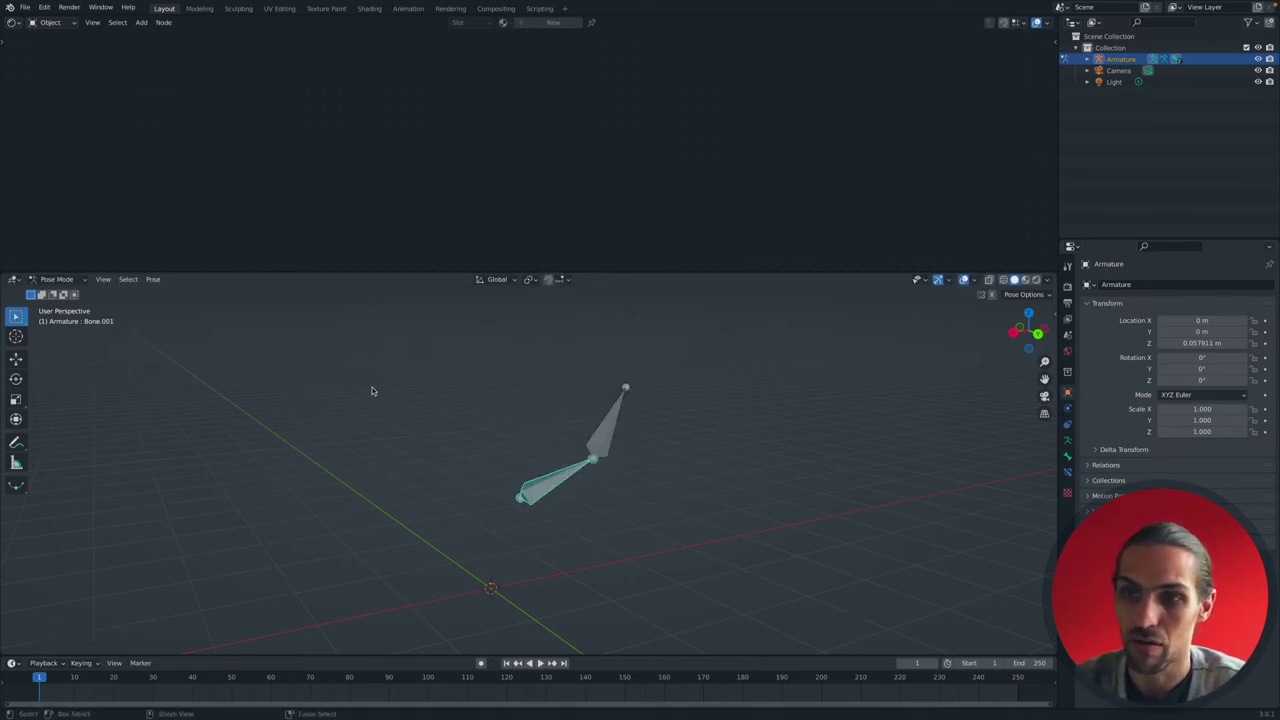
pyautogui.hotkey('ctrl', 'shift', 'z')
pyautogui.hotkey('ctrl', 'shift', 'z')
pyautogui.hotkey('ctrl', 'z')
pyautogui.hotkey('ctrl', 'z')
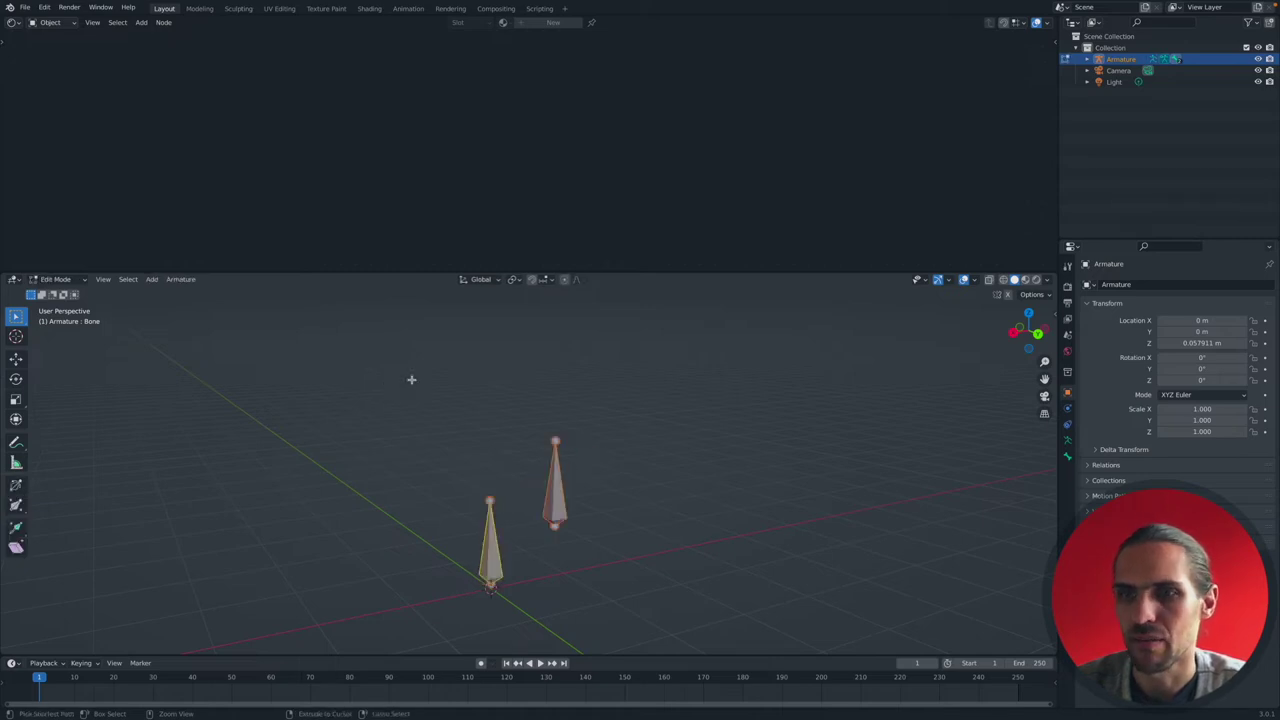
pyautogui.moveTo(553, 514); pyautogui.dragTo(548, 510, button='middle')
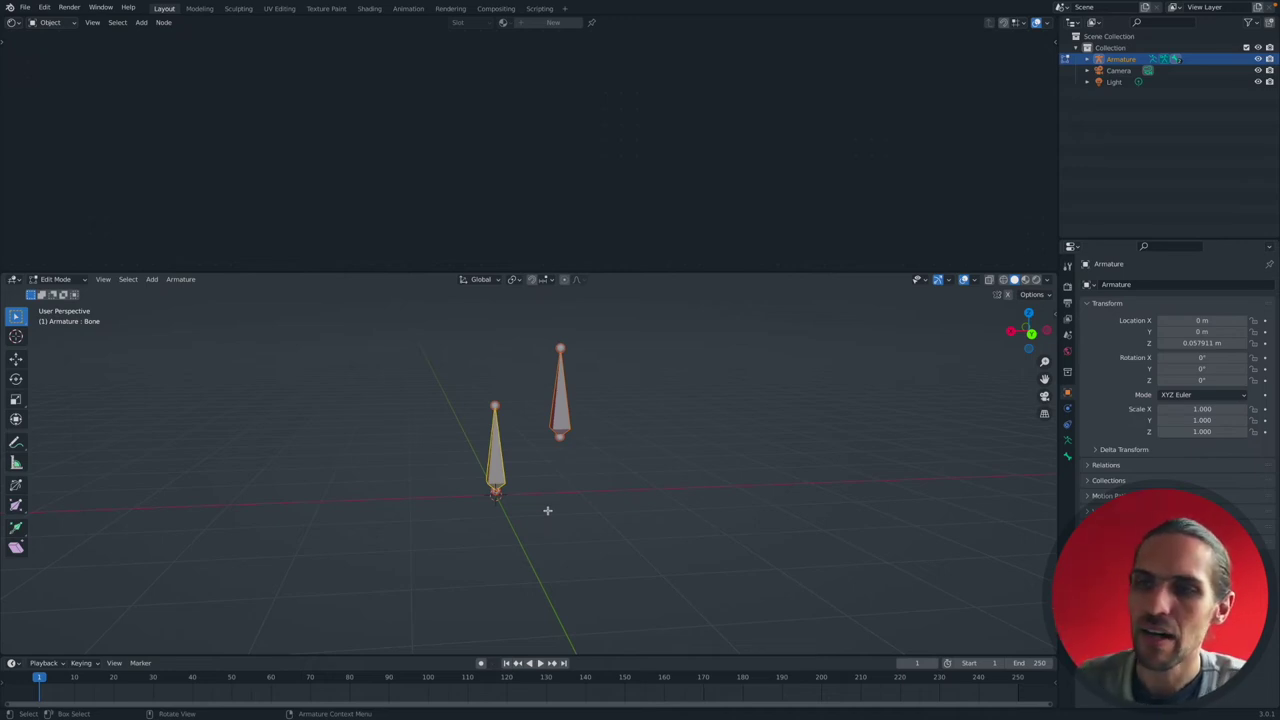
# Select only the raised duplicate bone, switch the armature to Object Mode, and return to Edit Mode.
pyautogui.click(547, 510)
pyautogui.click(561, 403)
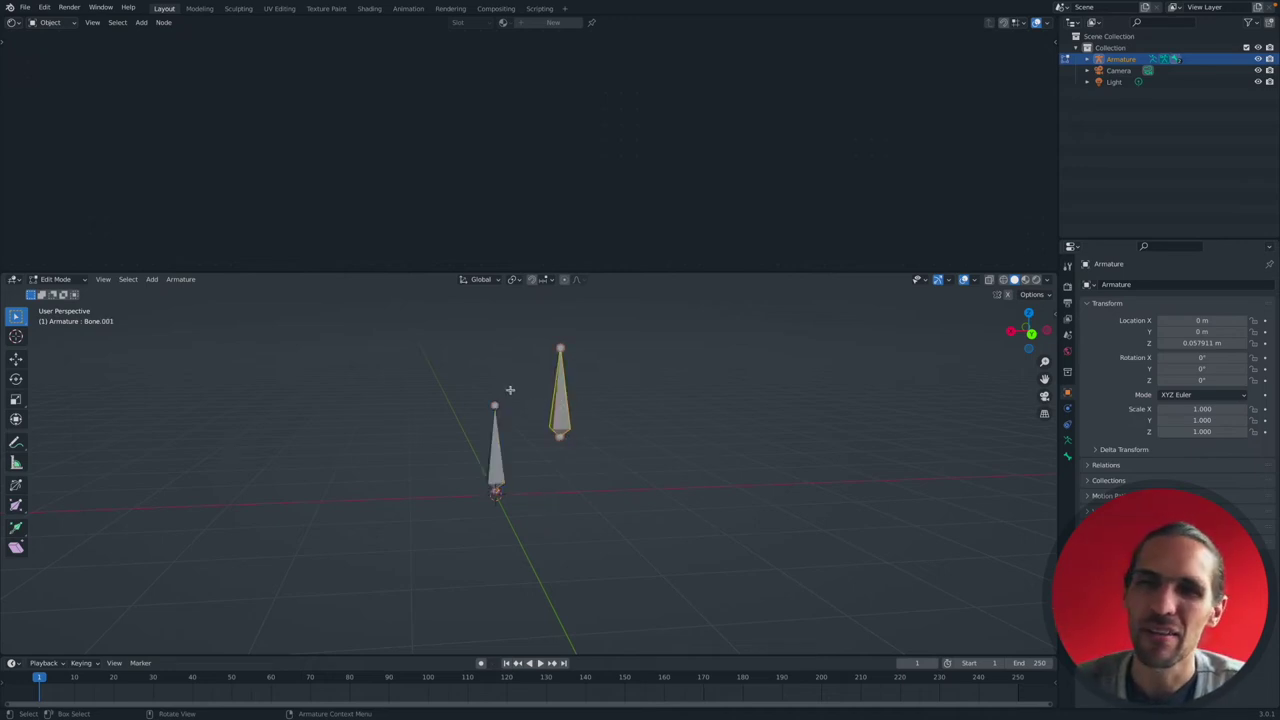
pyautogui.press('Tab')
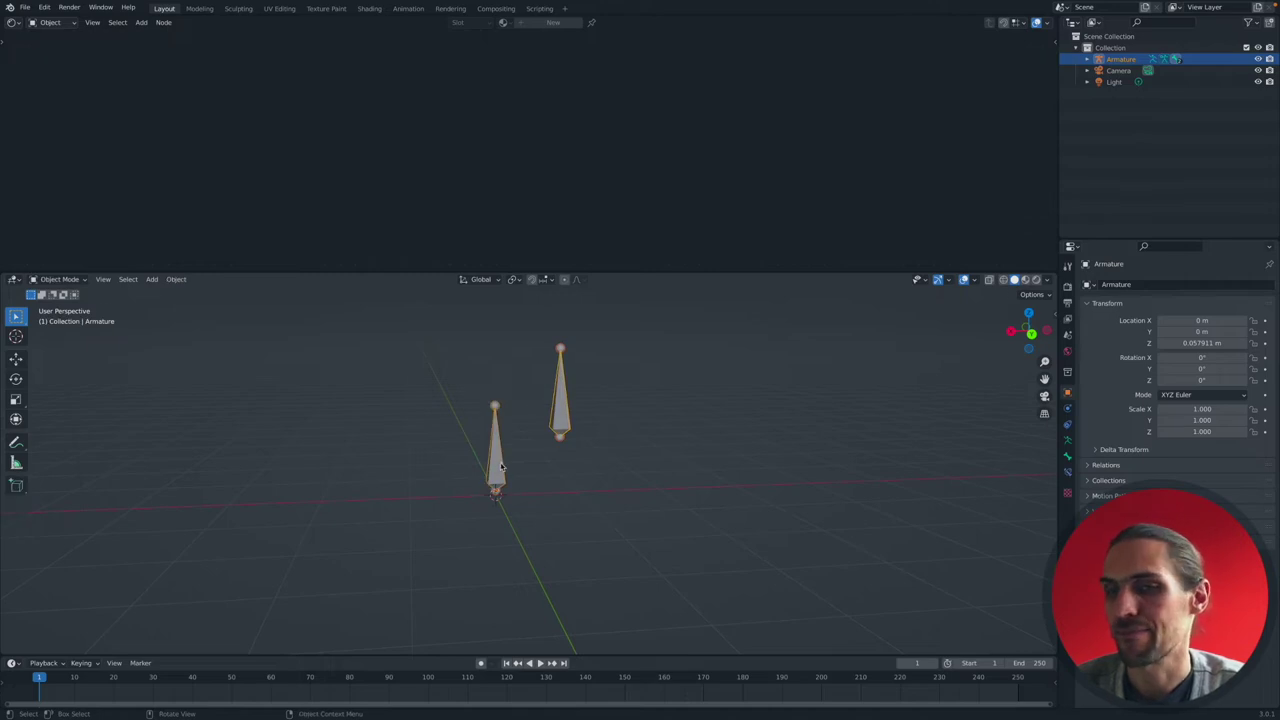
pyautogui.moveTo(503, 456); pyautogui.dragTo(585, 382, button='middle')
pyautogui.click(56, 279)
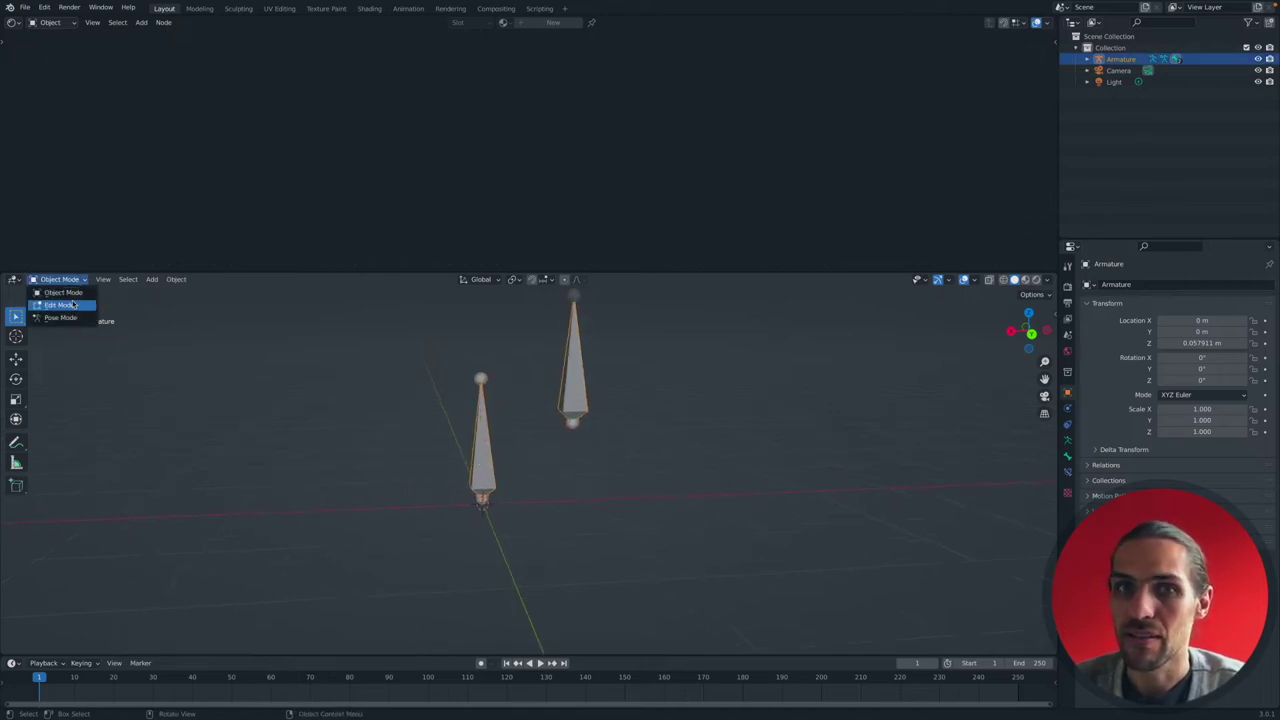
pyautogui.click(55, 302)
# Delete the raised duplicate bone and select the remaining bone at the origin.
pyautogui.moveTo(549, 403); pyautogui.dragTo(585, 403, button='middle')
pyautogui.click(585, 403)
pyautogui.press('x')
pyautogui.click(575, 406)
pyautogui.press('a')
pyautogui.moveTo(543, 469); pyautogui.dragTo(543, 463, button='middle')
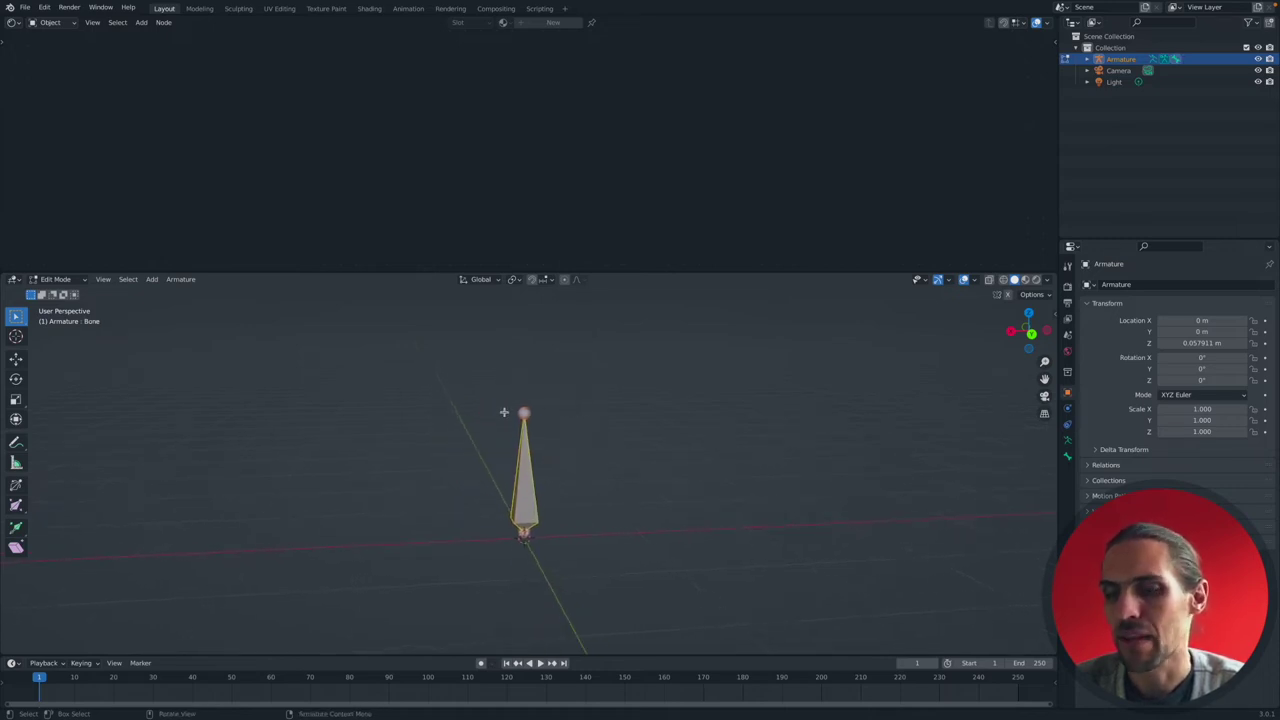
# Duplicate the remaining bone to a spot up and beside the original, and undo the duplication.
pyautogui.hotkey('shift', 'd')
pyautogui.click(627, 366)
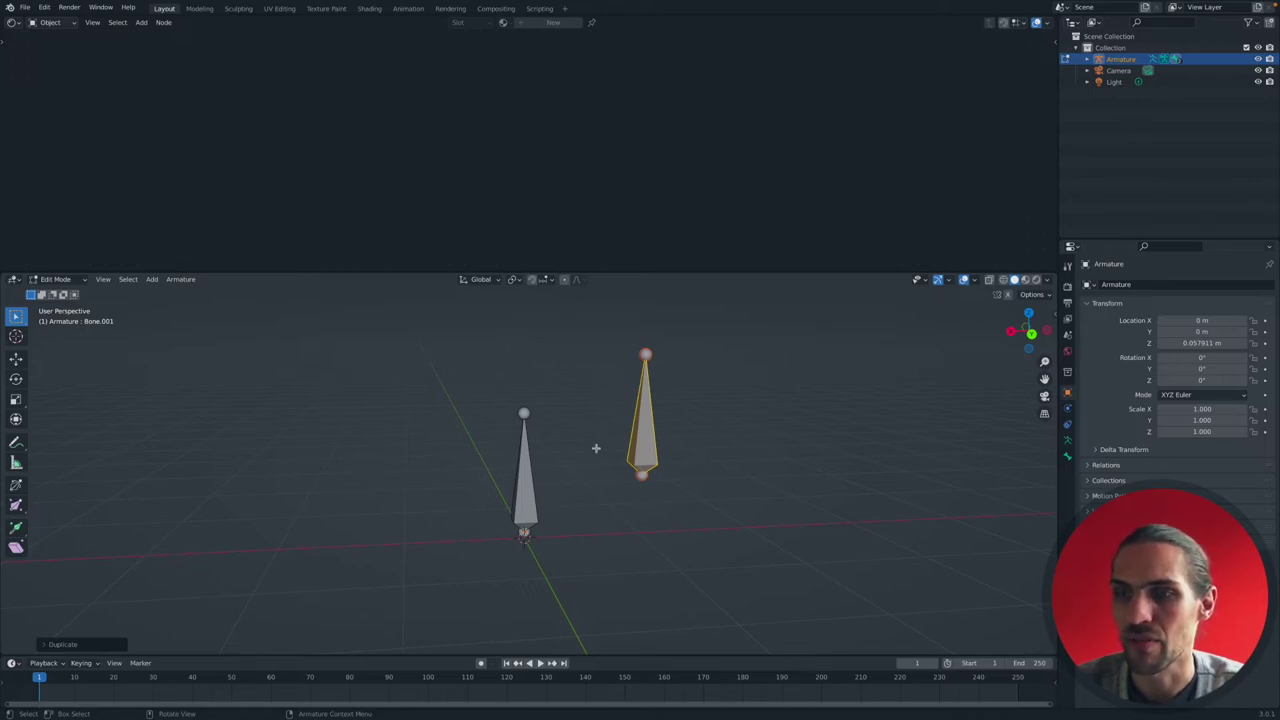
pyautogui.hotkey('ctrl', 'z')
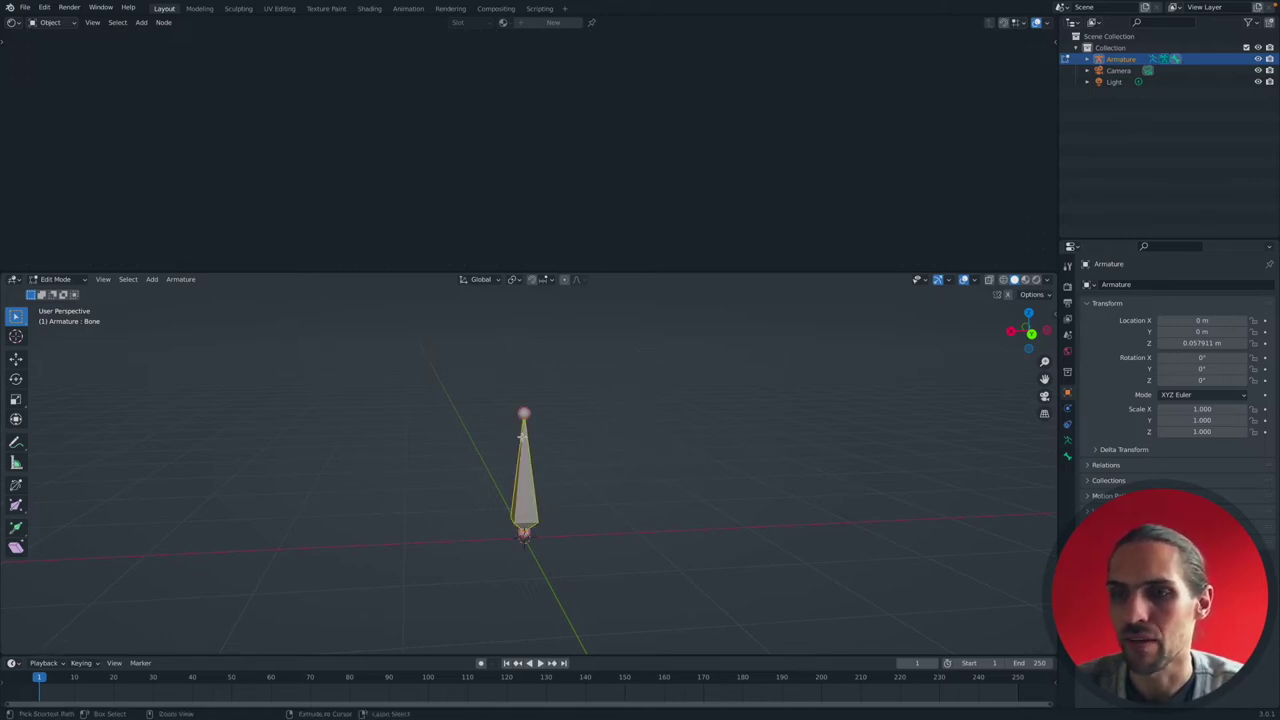
# Rotate the single bone freely about its middle in Edit Mode, and undo the rotation.
pyautogui.keyDown('shift'); pyautogui.scroll(3, 597, 418); pyautogui.keyUp('shift')
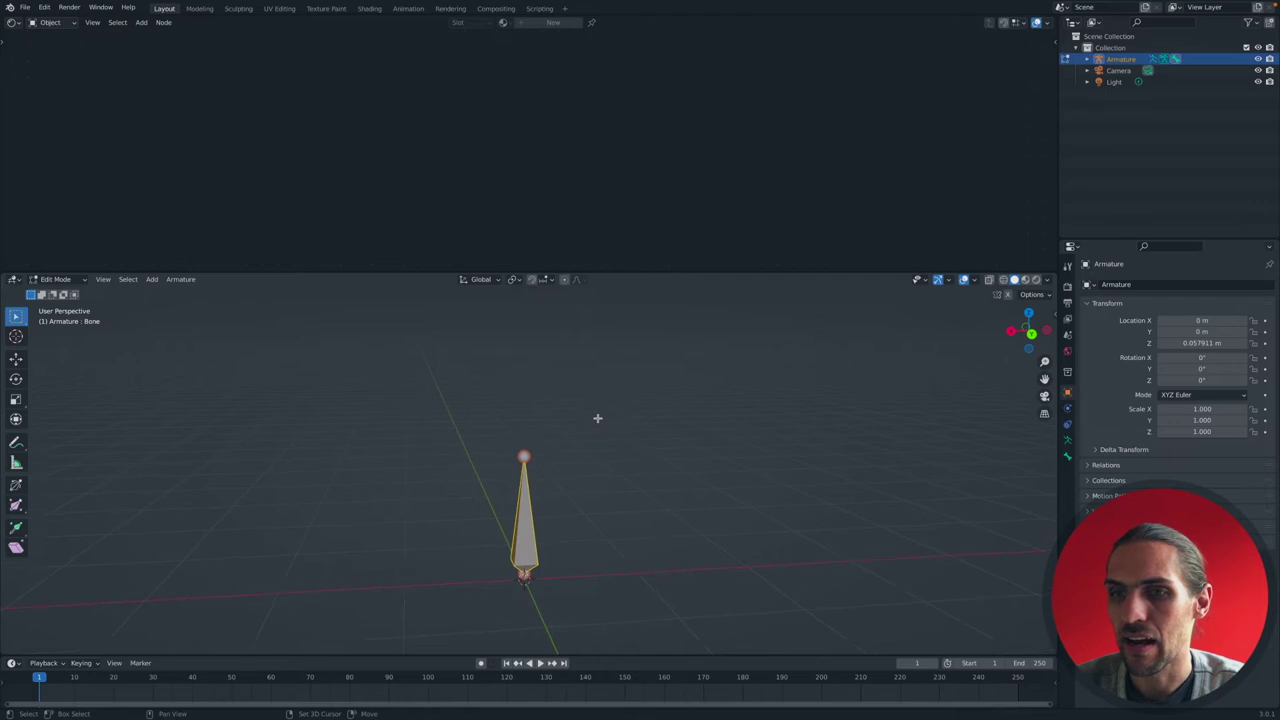
pyautogui.keyDown('ctrl'); pyautogui.hscroll(-2, 597, 418); pyautogui.keyUp('ctrl')
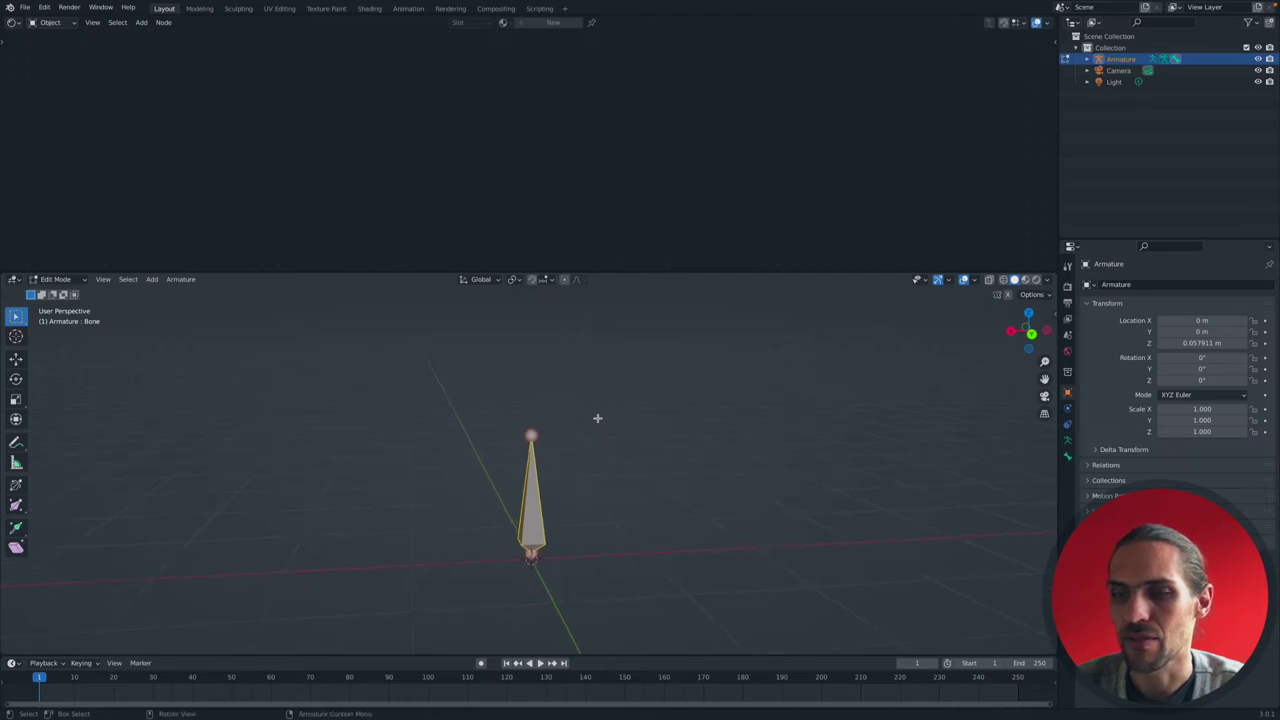
pyautogui.hscroll(-2, 530, 510)
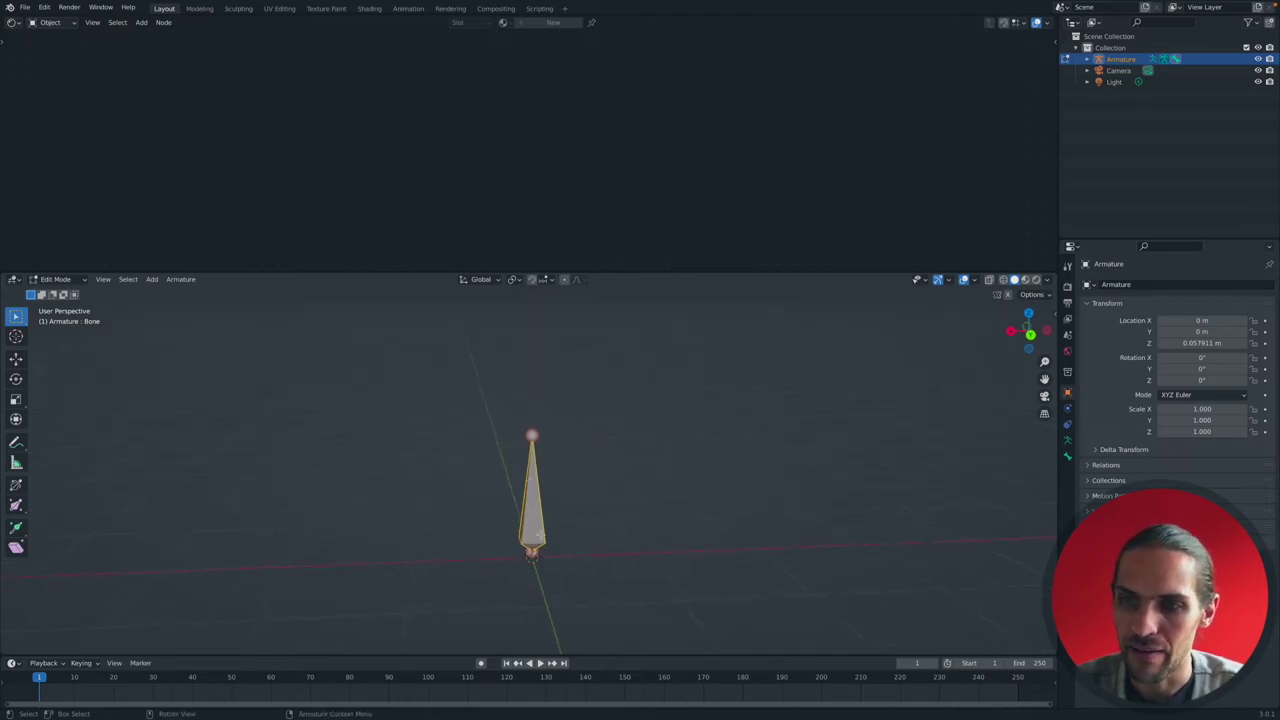
pyautogui.hscroll(-2, 500, 532)
pyautogui.scroll(-3, 560, 542)
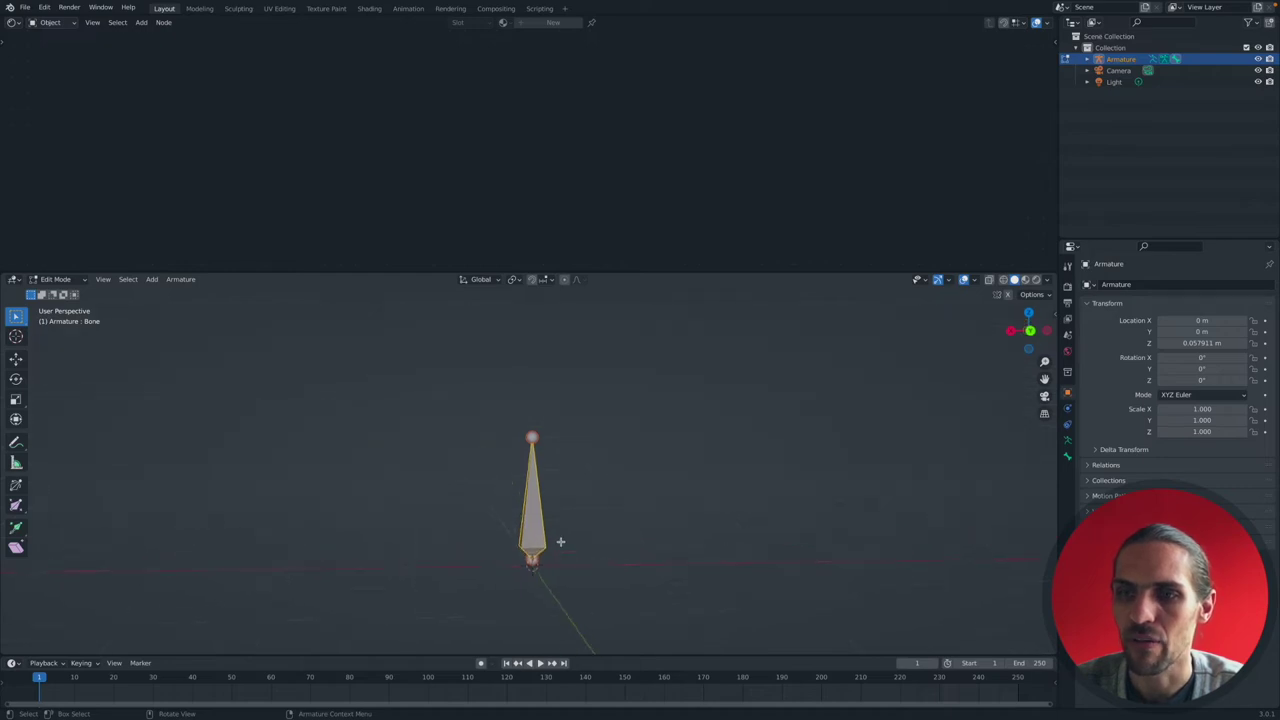
pyautogui.press('r')
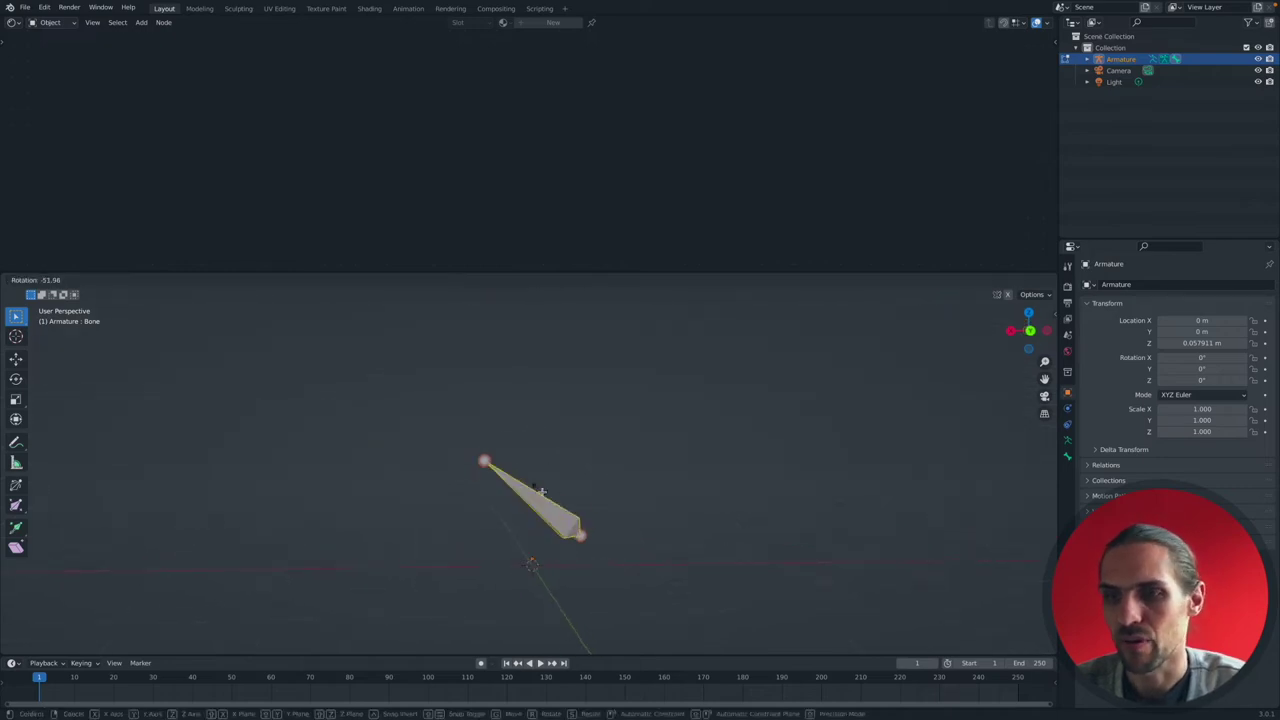
pyautogui.click(480, 451)
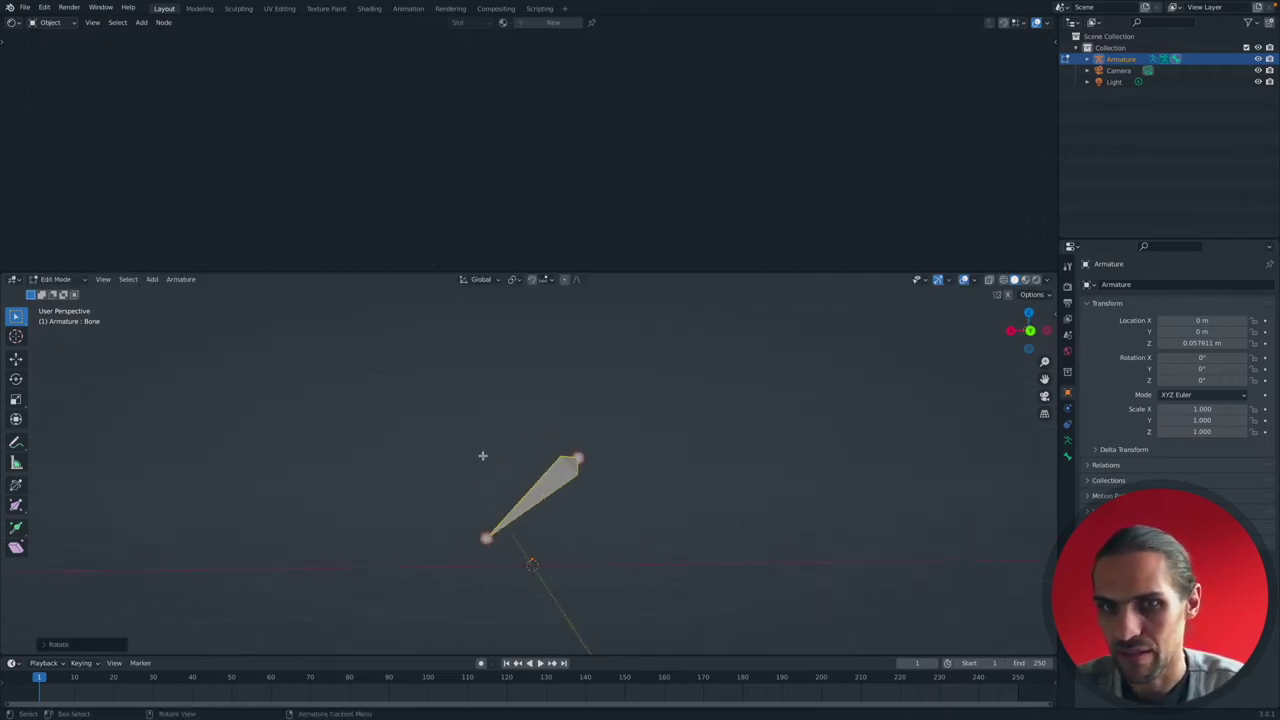
pyautogui.hotkey('ctrl', 'z')
# Switch to Pose Mode and tilt the bone around its base with a trackball rotation.
pyautogui.click(58, 280)
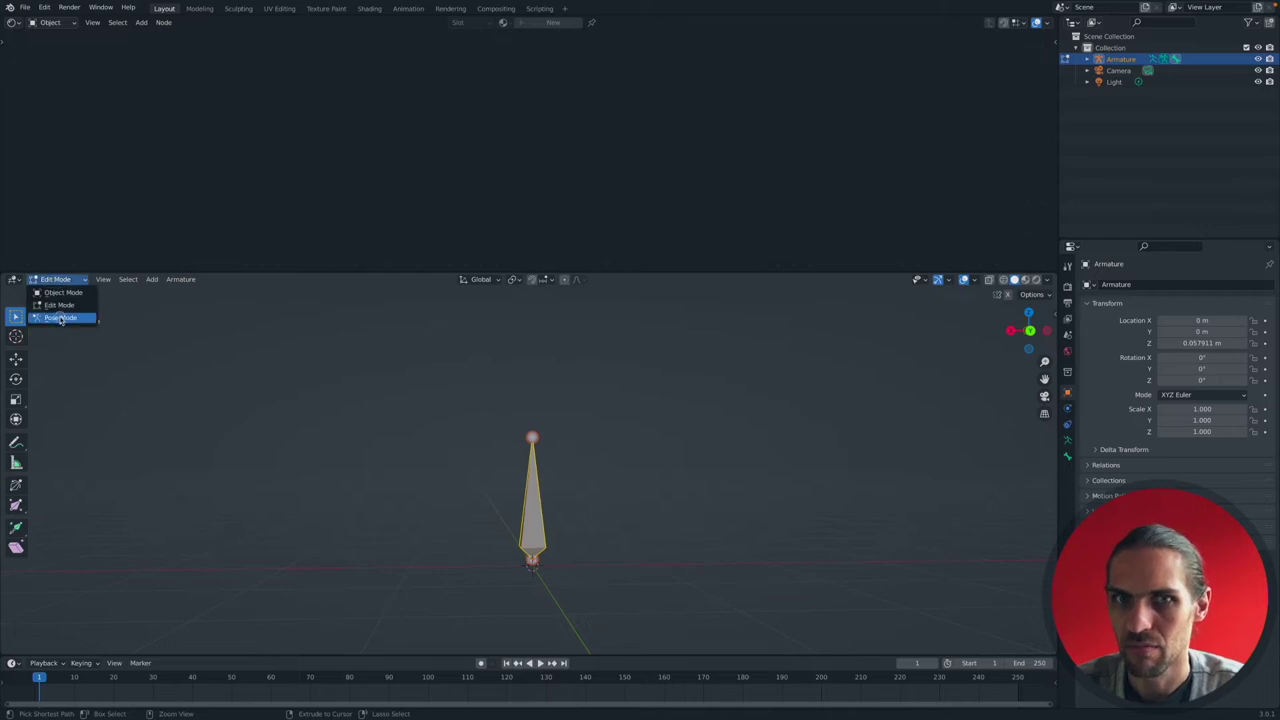
pyautogui.click(60, 317)
pyautogui.press('r')
pyautogui.press('r')
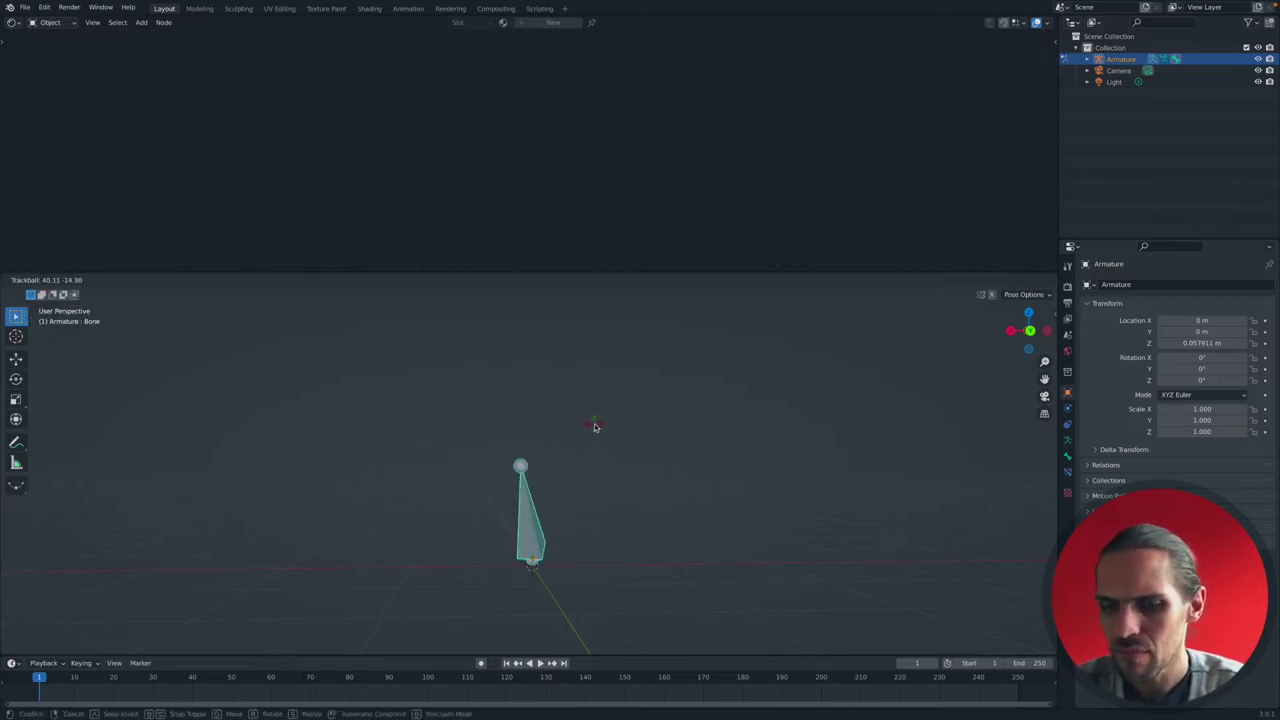
pyautogui.rightClick(596, 425)
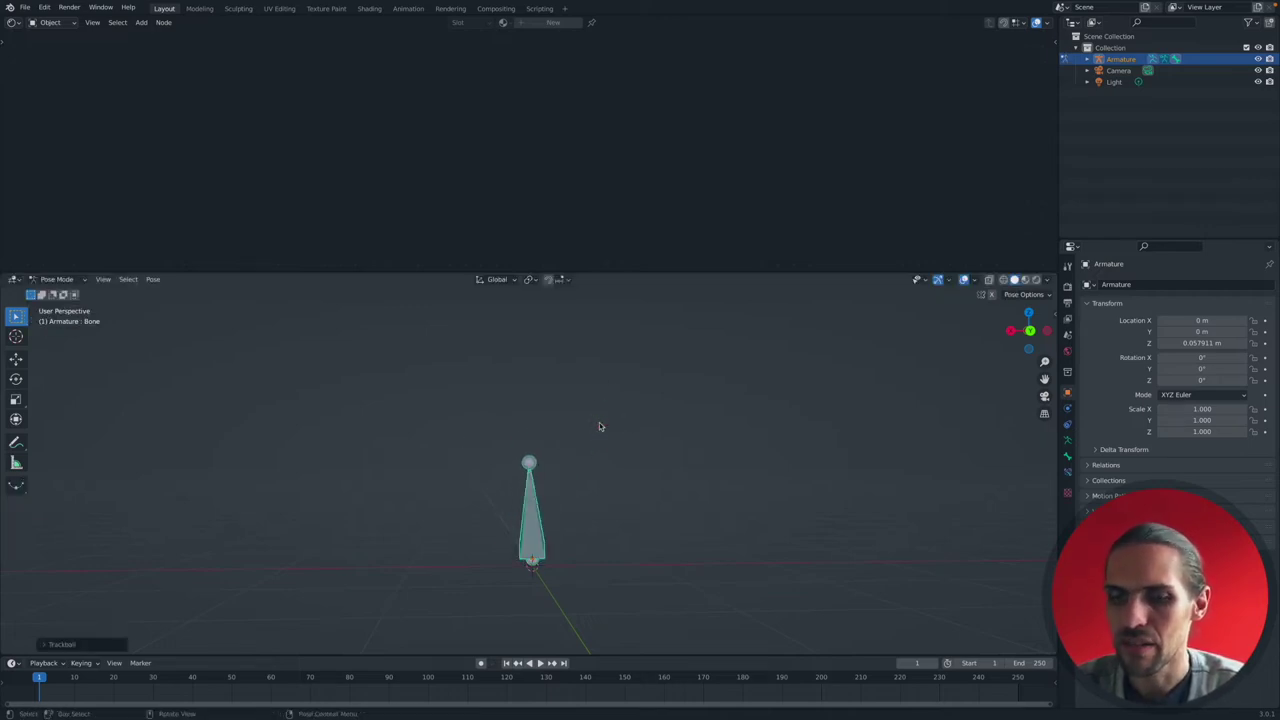
# In Edit Mode, move the bone up above the origin and rotate it about 97° around the global Y axis.
pyautogui.click(55, 279)
pyautogui.click(60, 304)
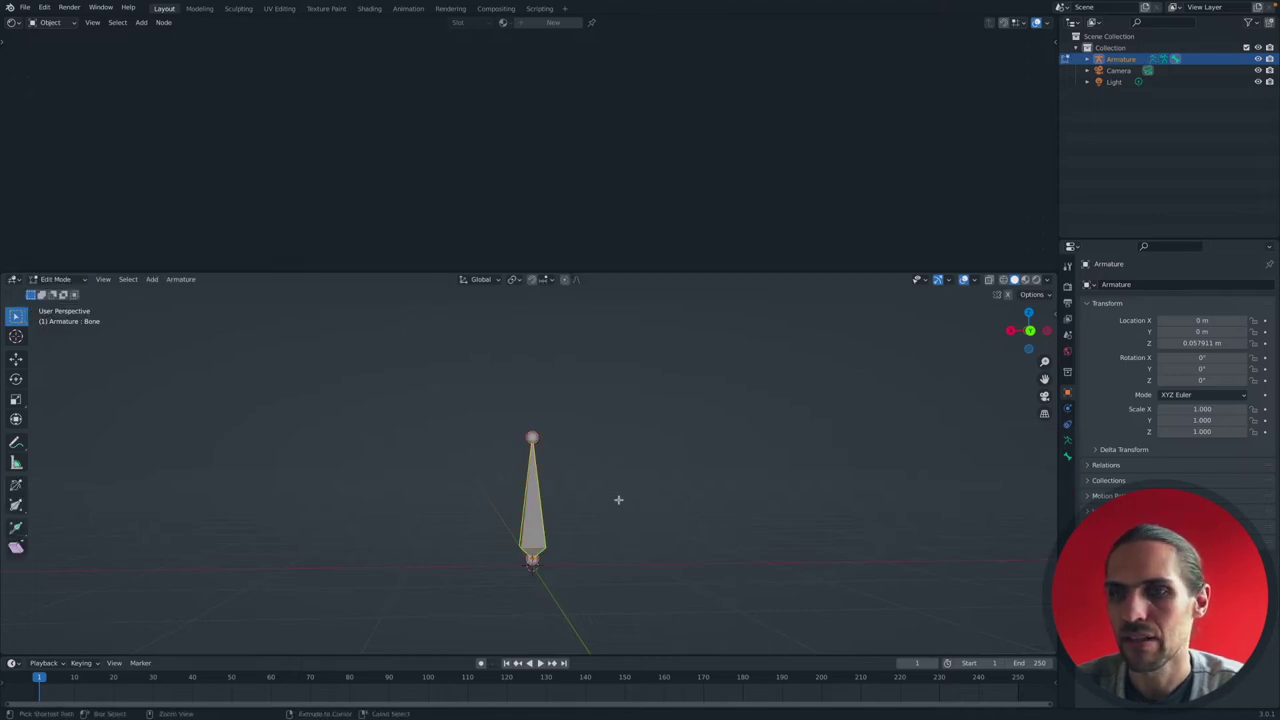
pyautogui.scroll(-3, 616, 500)
pyautogui.moveTo(527, 495); pyautogui.dragTo(534, 404)
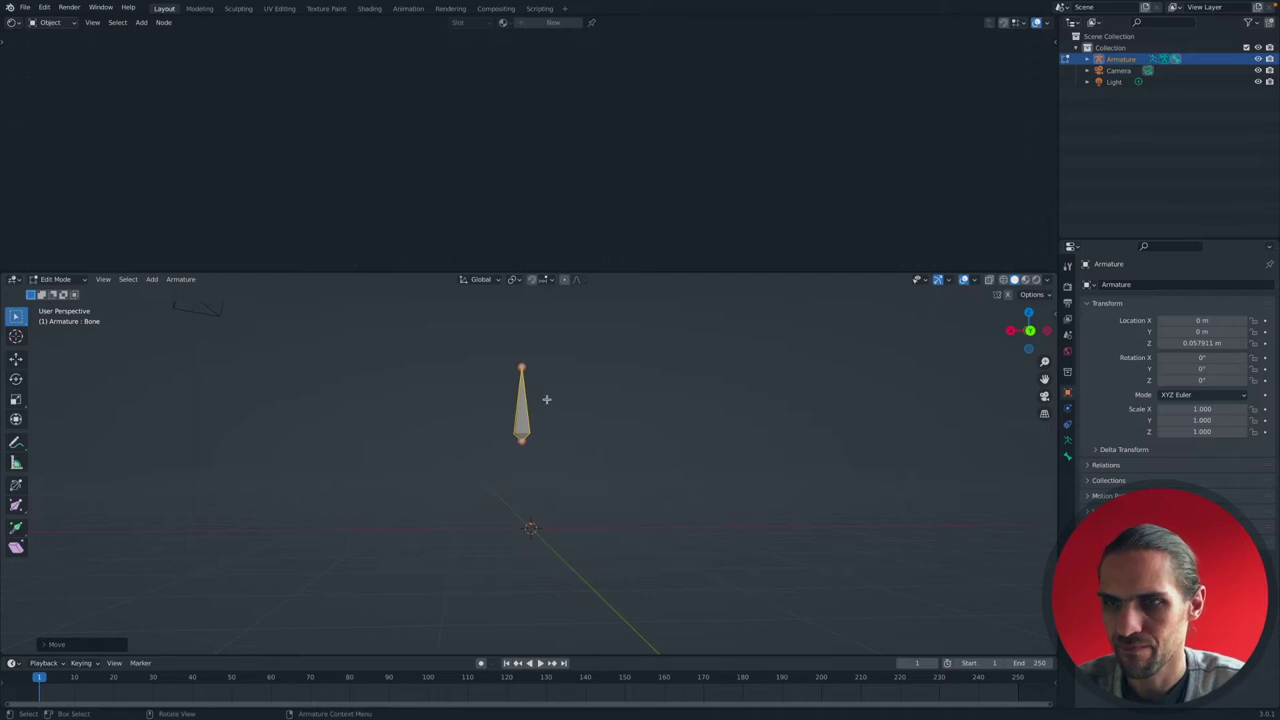
pyautogui.press('r')
pyautogui.press('y')
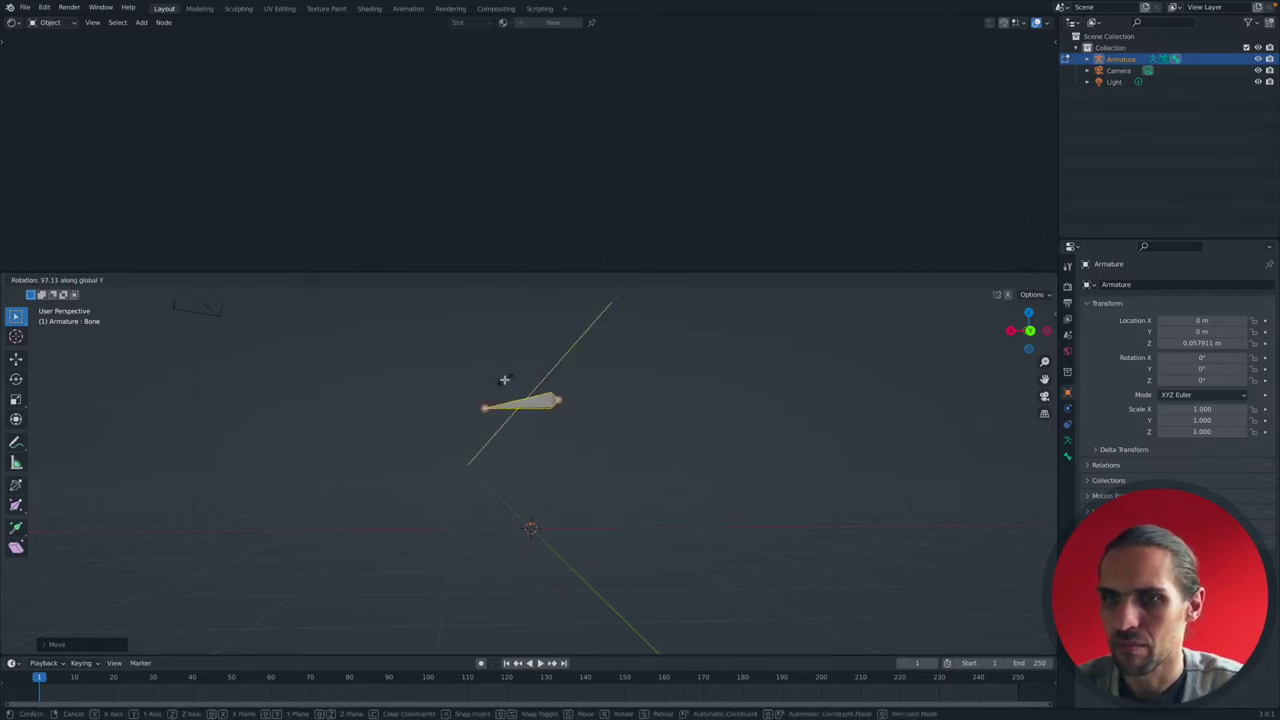
pyautogui.click(504, 379)
# Inspect the nearly horizontal bone in the Right and Front orthographic views, and try selecting its body and tip.
pyautogui.press('`')
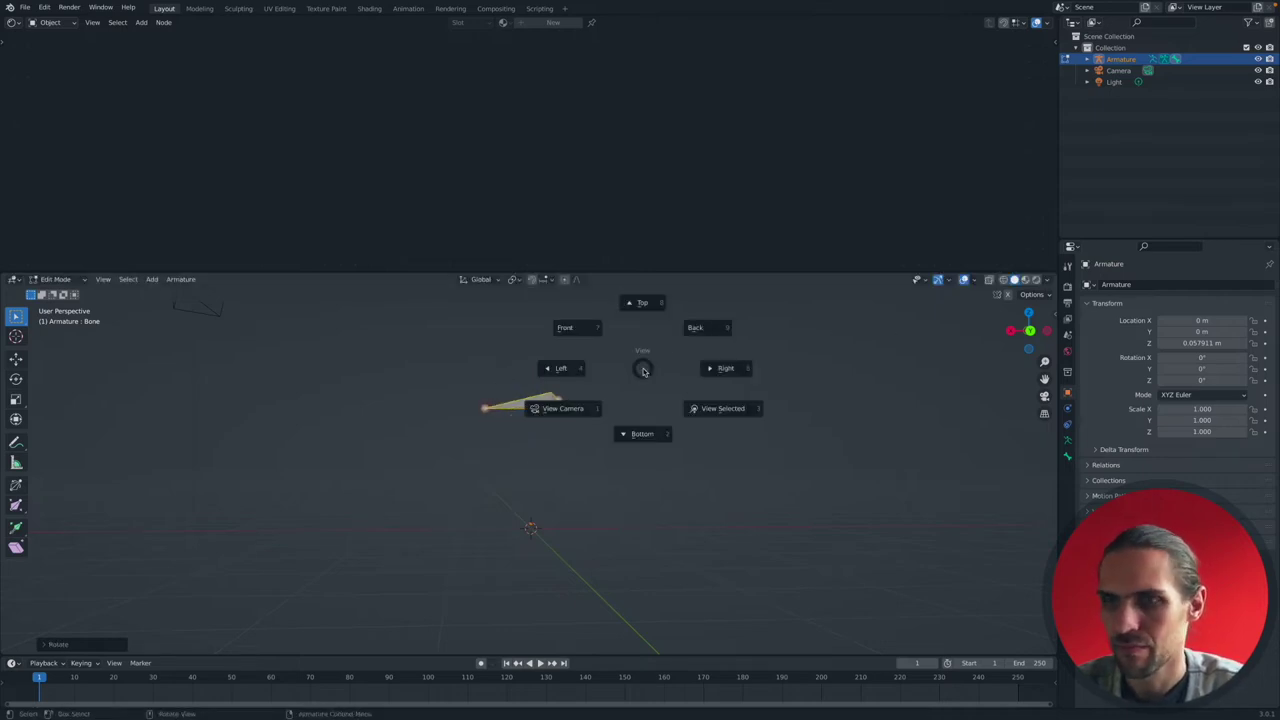
pyautogui.click(712, 358)
pyautogui.press('`')
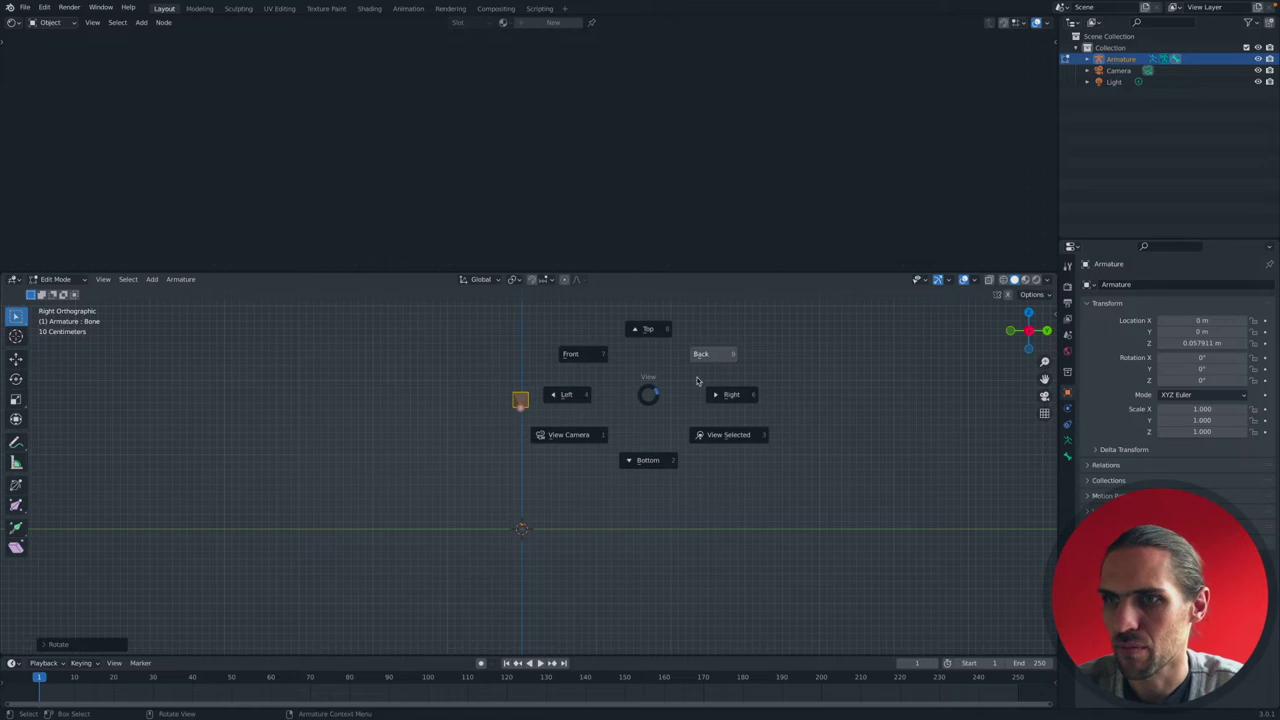
pyautogui.click(583, 356)
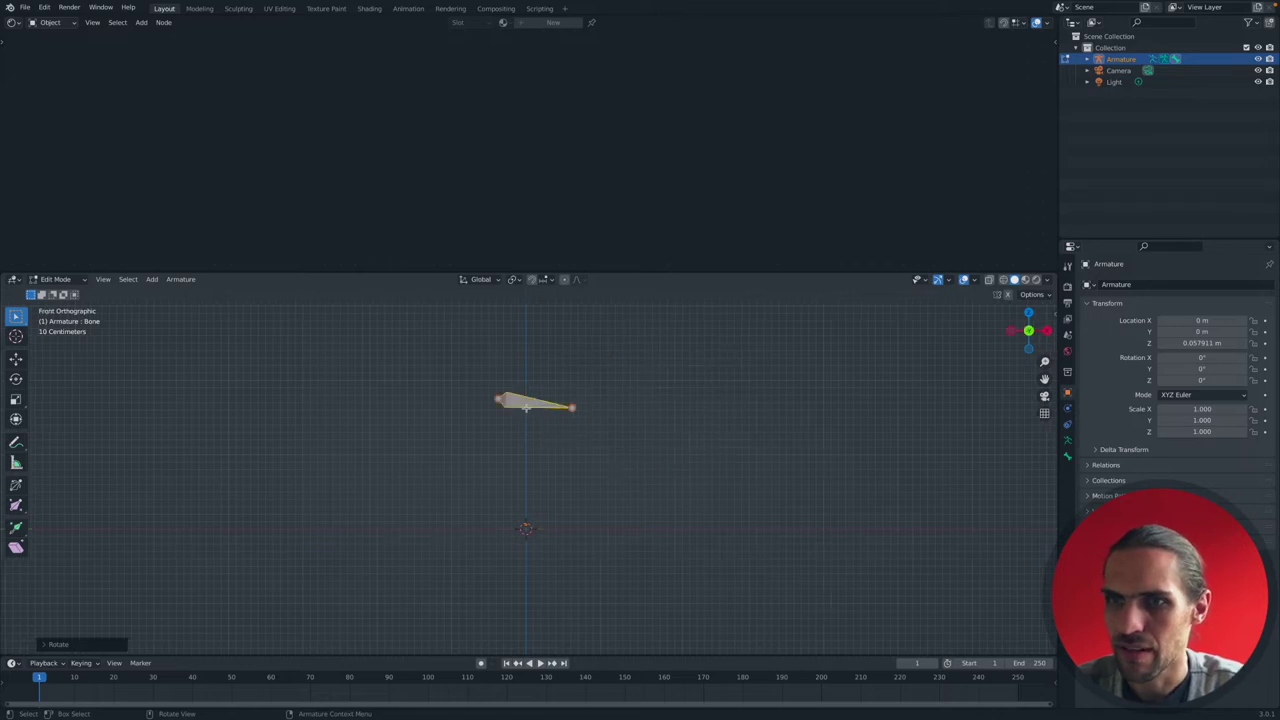
pyautogui.keyDown('shift'); pyautogui.moveTo(532, 408); pyautogui.dragTo(532, 415, button='middle'); pyautogui.keyUp('shift')
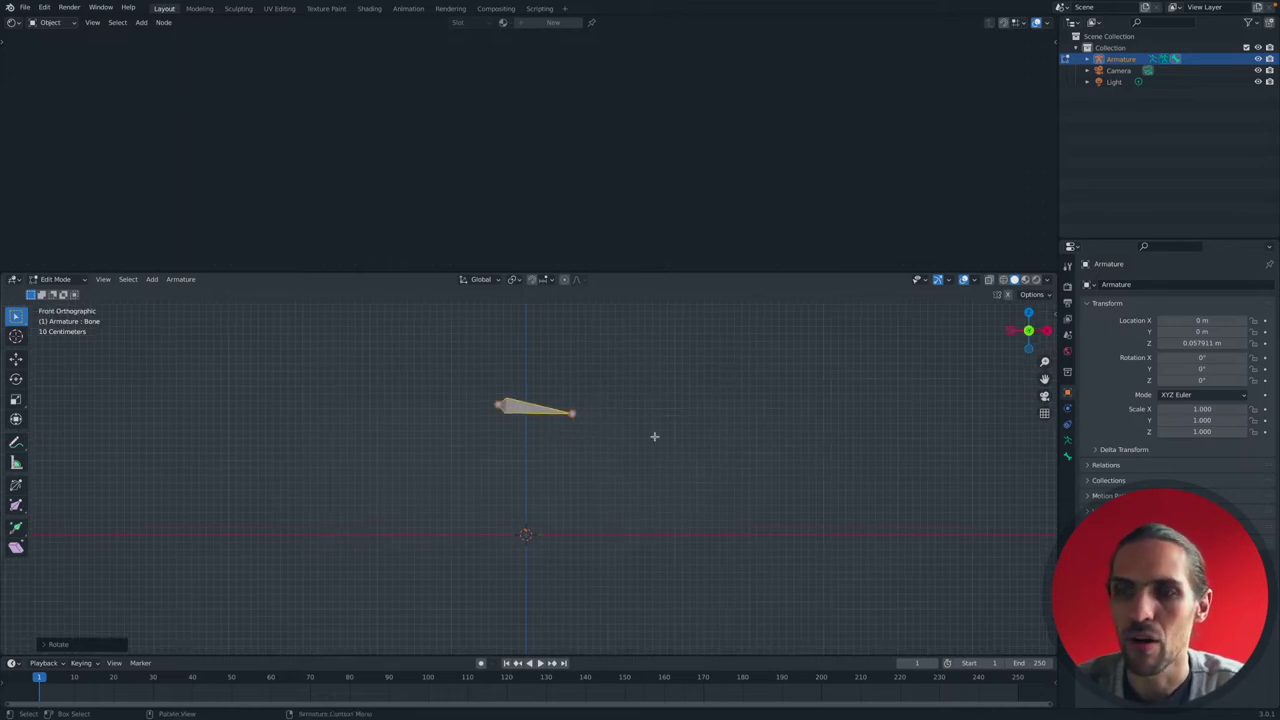
pyautogui.click(529, 405)
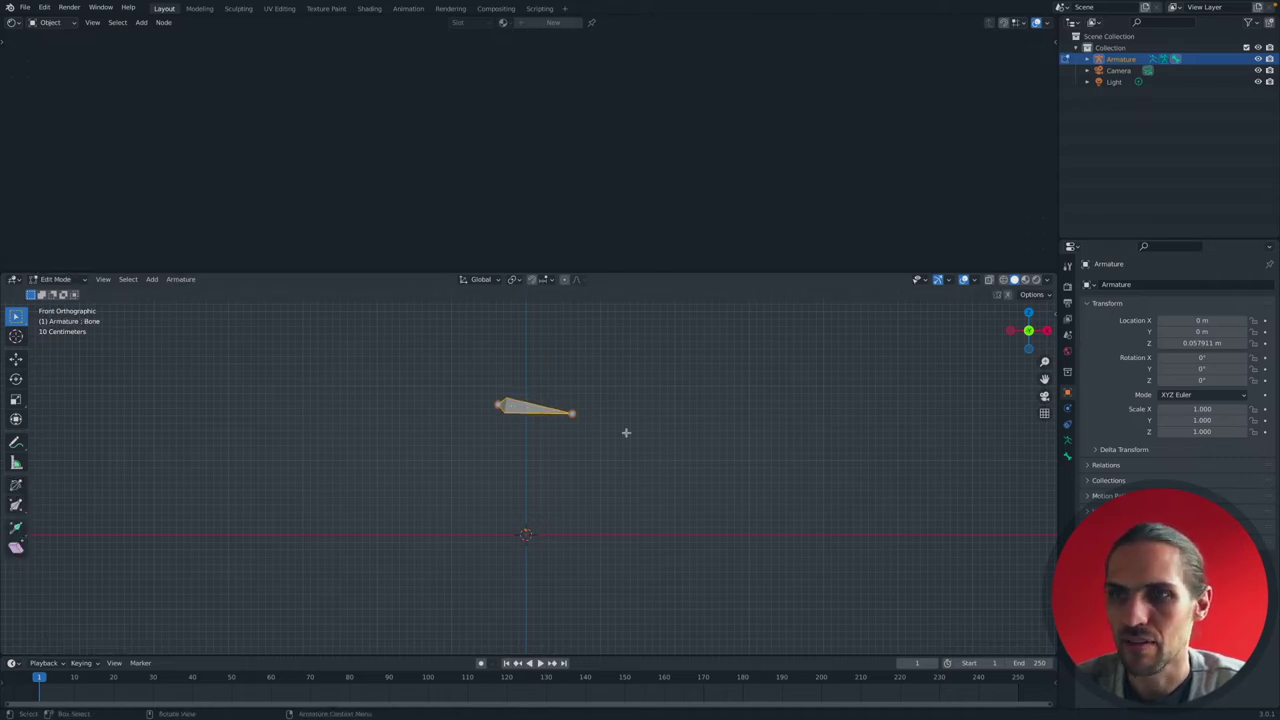
pyautogui.click(567, 414)
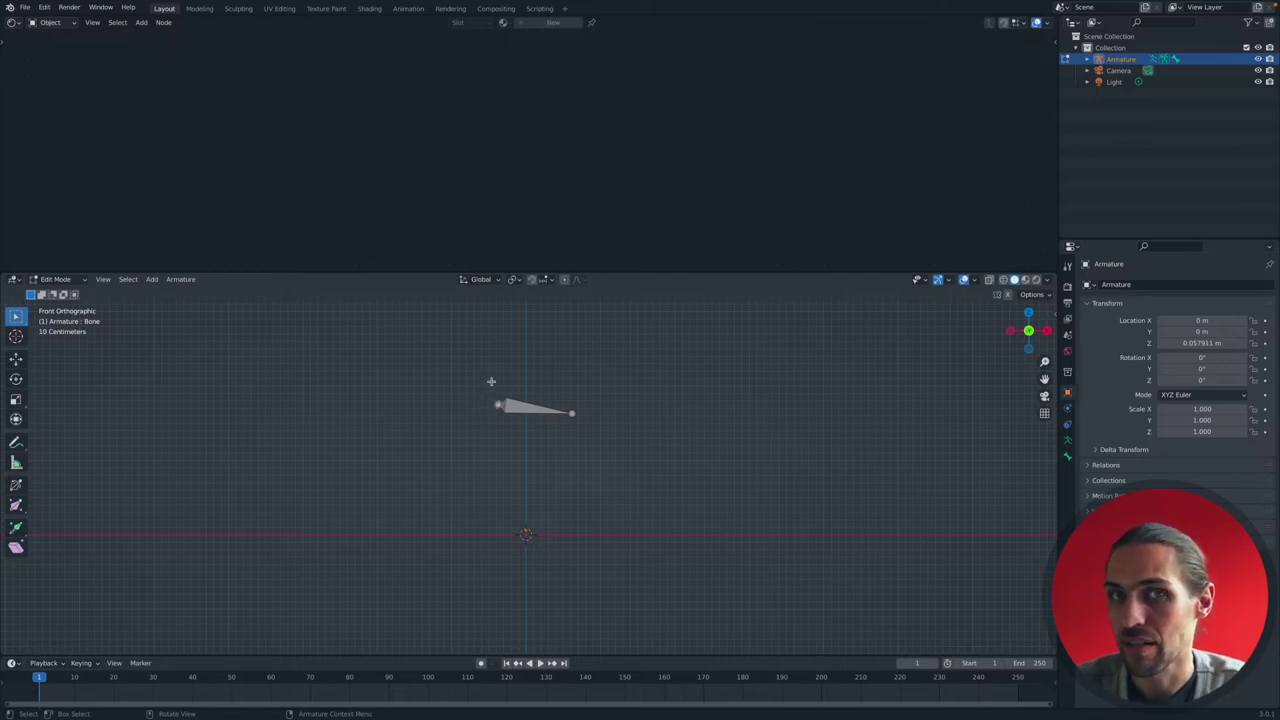
# Extrude two connected bones, about 1.2 m and 1 m long, from the base of the nearly horizontal bone.
pyautogui.press('e')
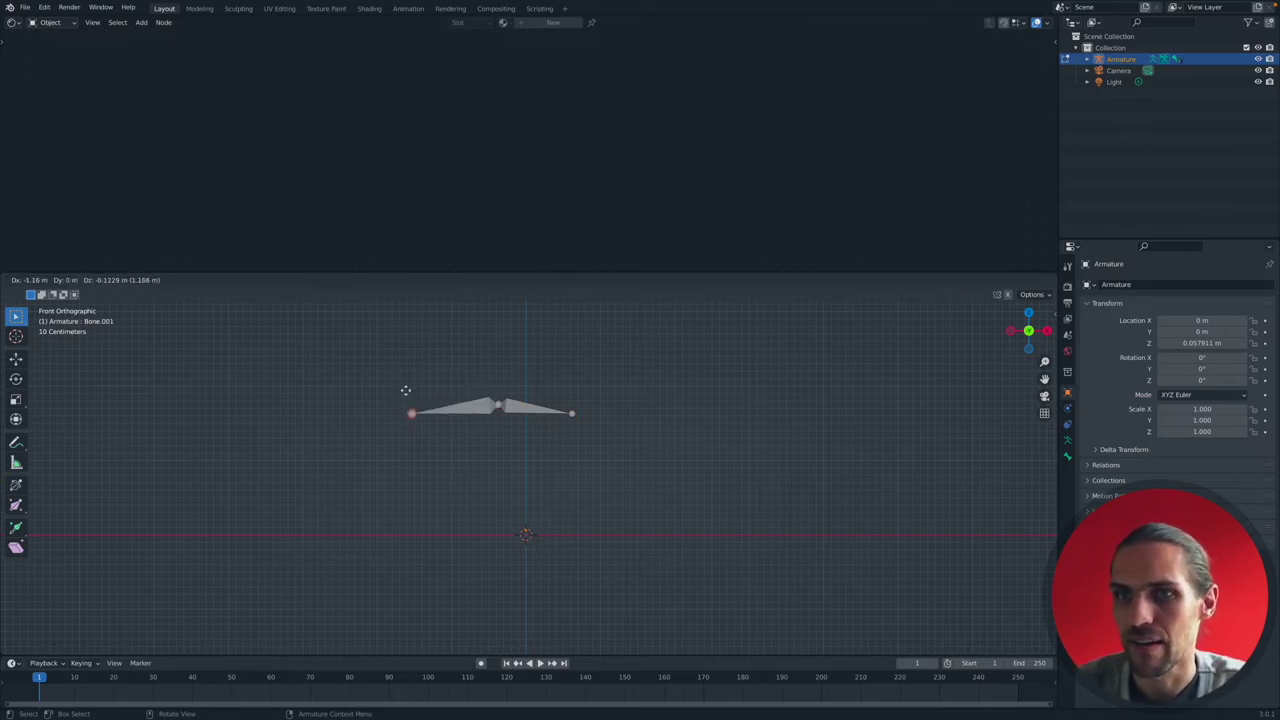
pyautogui.click(405, 393)
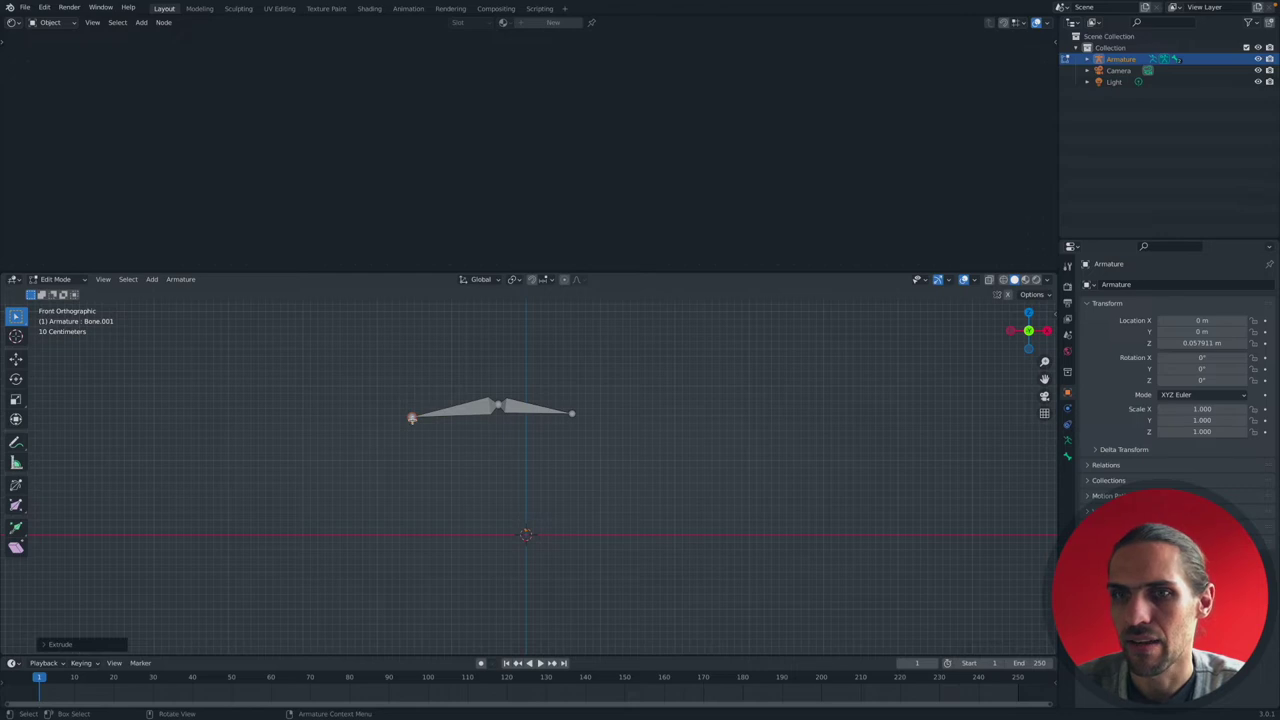
pyautogui.press('e')
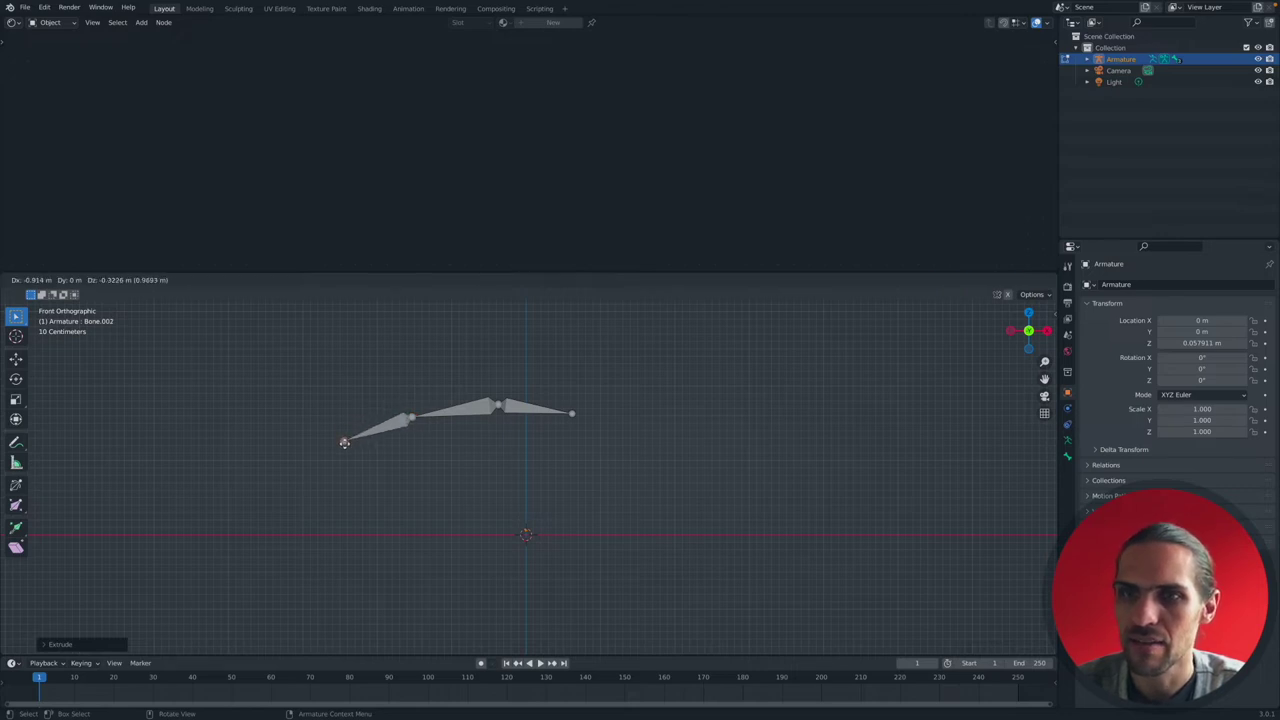
pyautogui.click(344, 443)
pyautogui.moveTo(403, 443); pyautogui.dragTo(443, 432, button='middle')
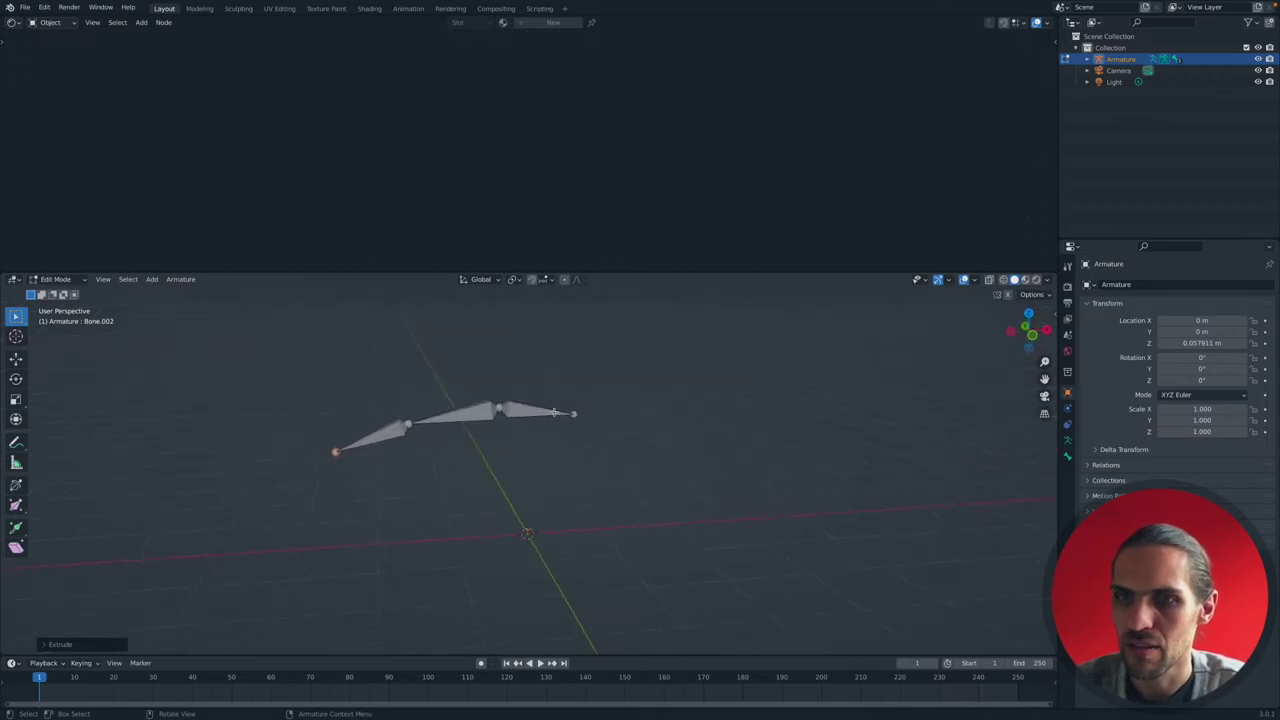
# Switch the armature to Pose Mode and select the original bone of the chain.
pyautogui.press('Tab')
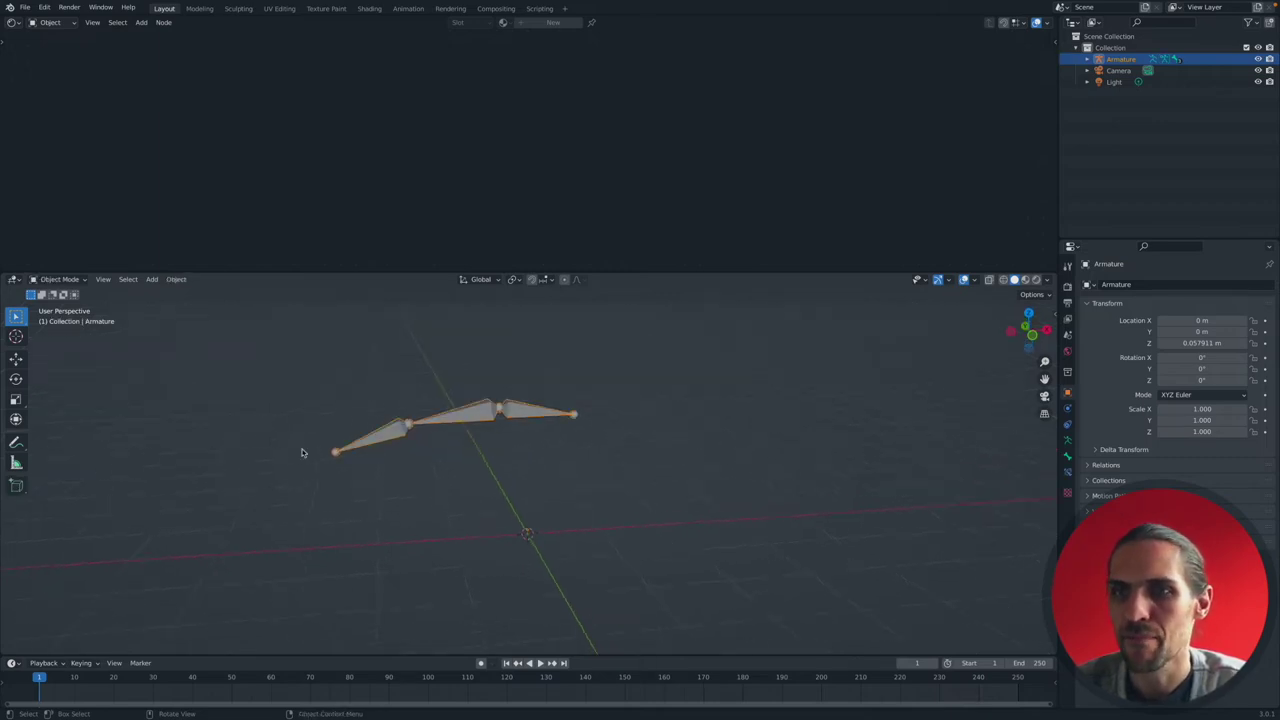
pyautogui.click(58, 279)
pyautogui.click(56, 317)
pyautogui.click(518, 413)
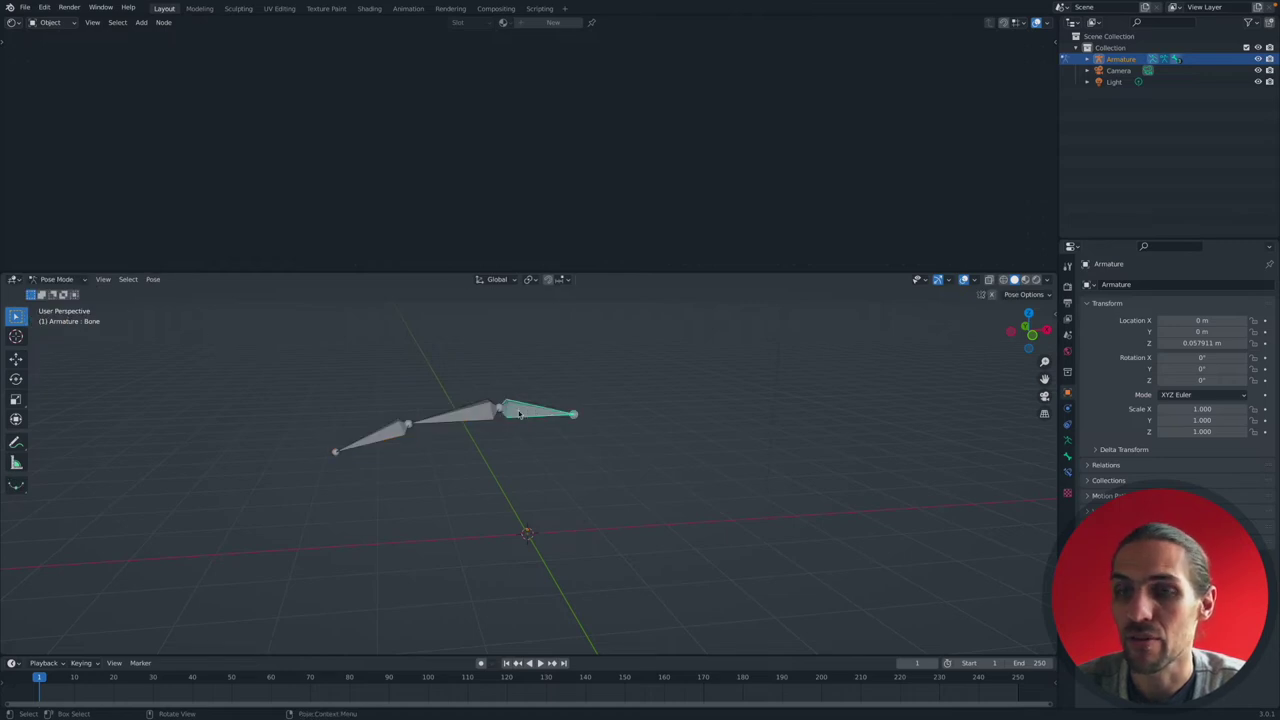
# Return to Edit Mode and freely rotate first the original bone, then the middle bone about its centre.
pyautogui.press('Tab')
pyautogui.moveTo(566, 404); pyautogui.dragTo(566, 403, button='middle')
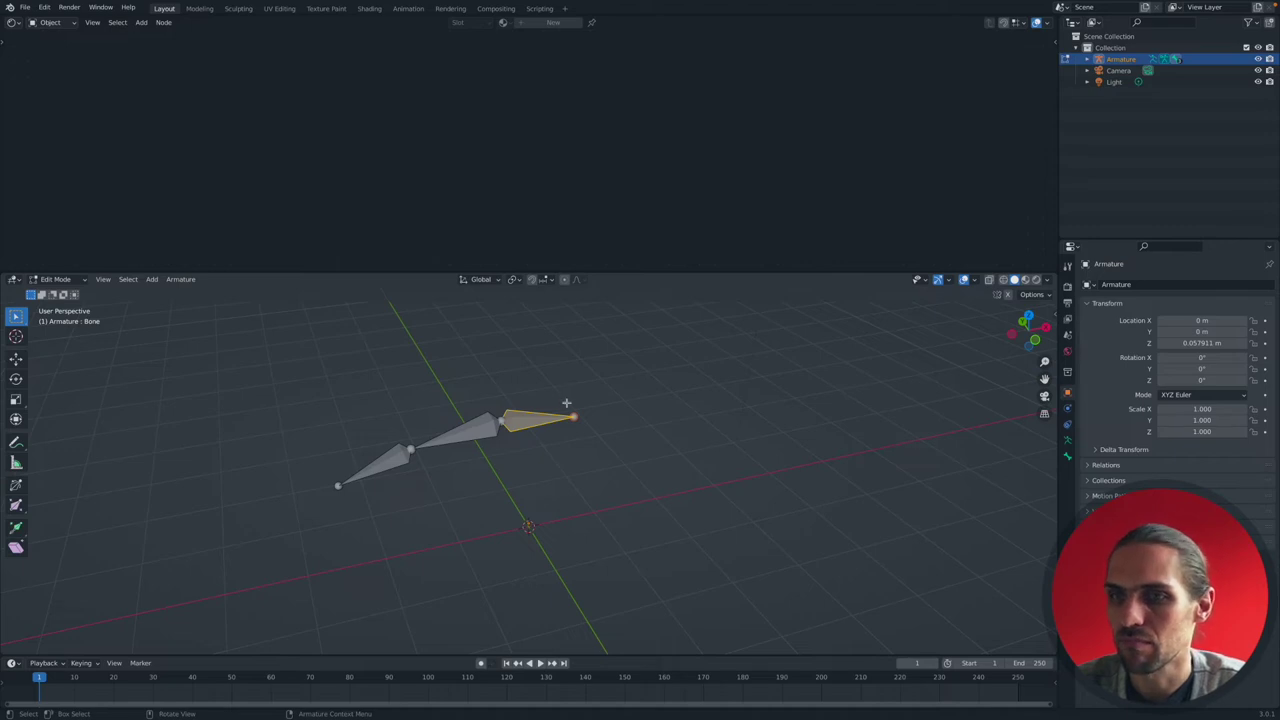
pyautogui.moveTo(529, 411); pyautogui.dragTo(462, 422, button='middle')
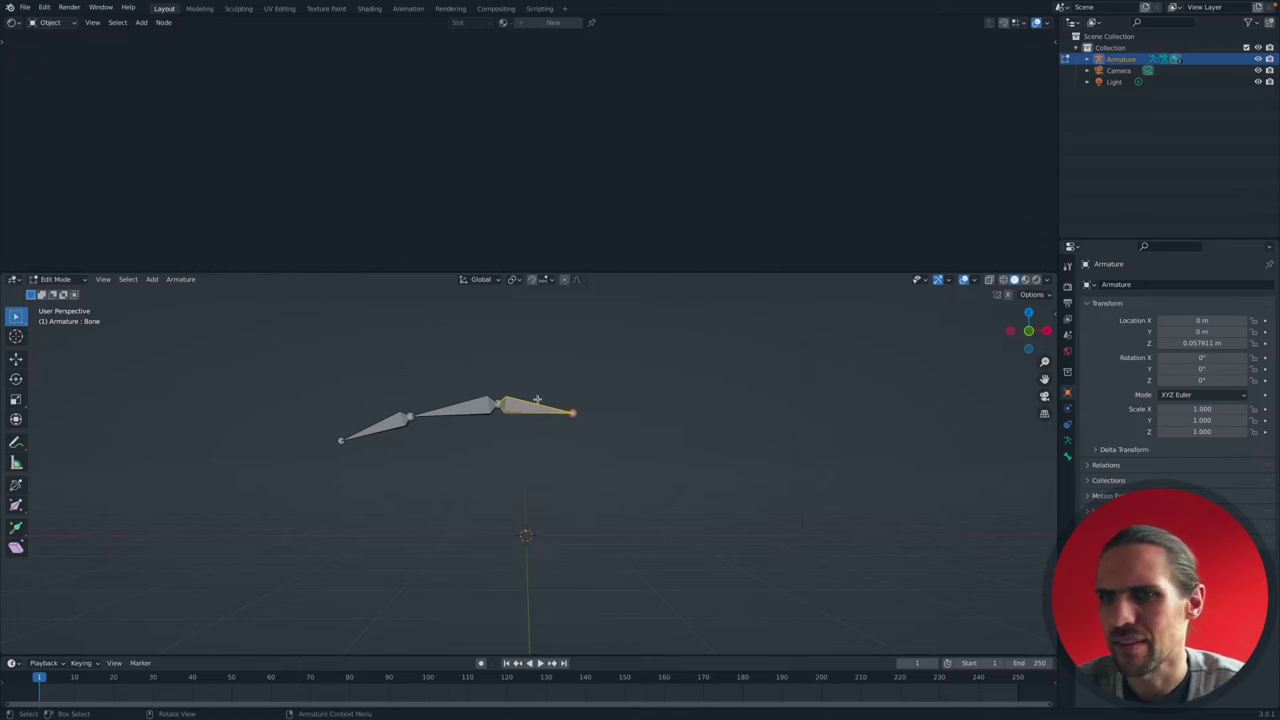
pyautogui.moveTo(631, 432); pyautogui.dragTo(586, 414, button='middle')
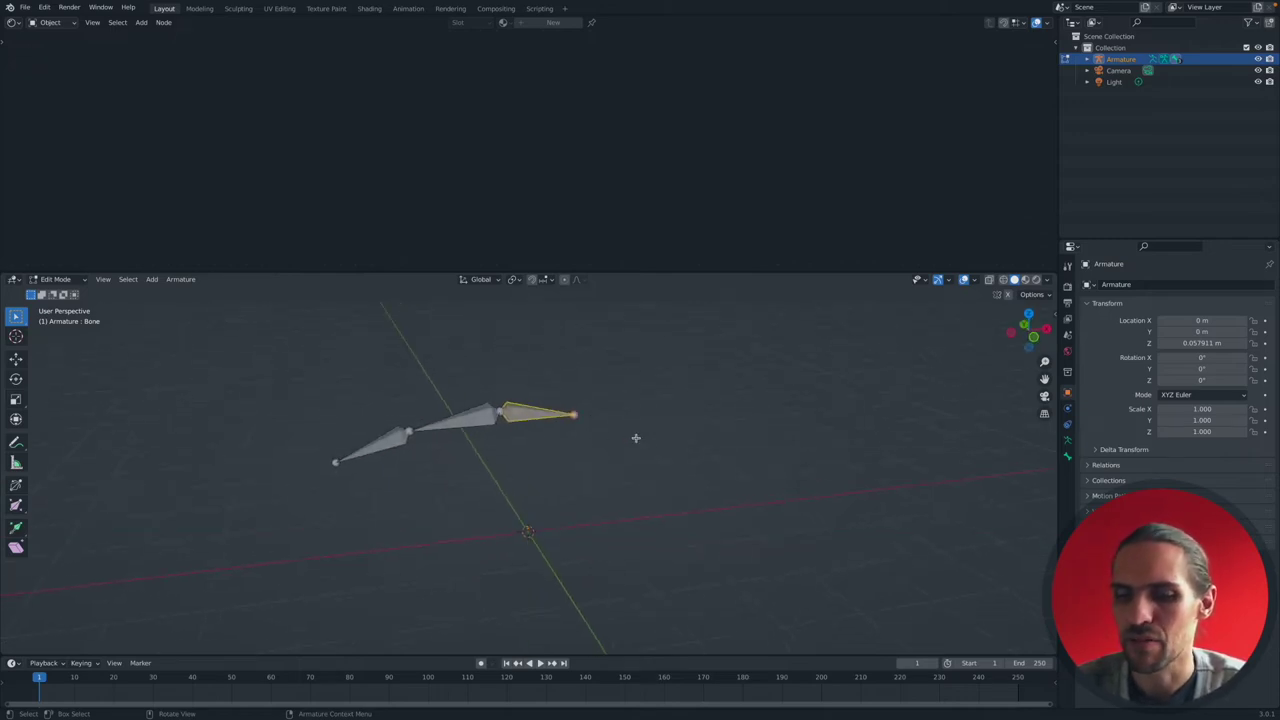
pyautogui.press('r')
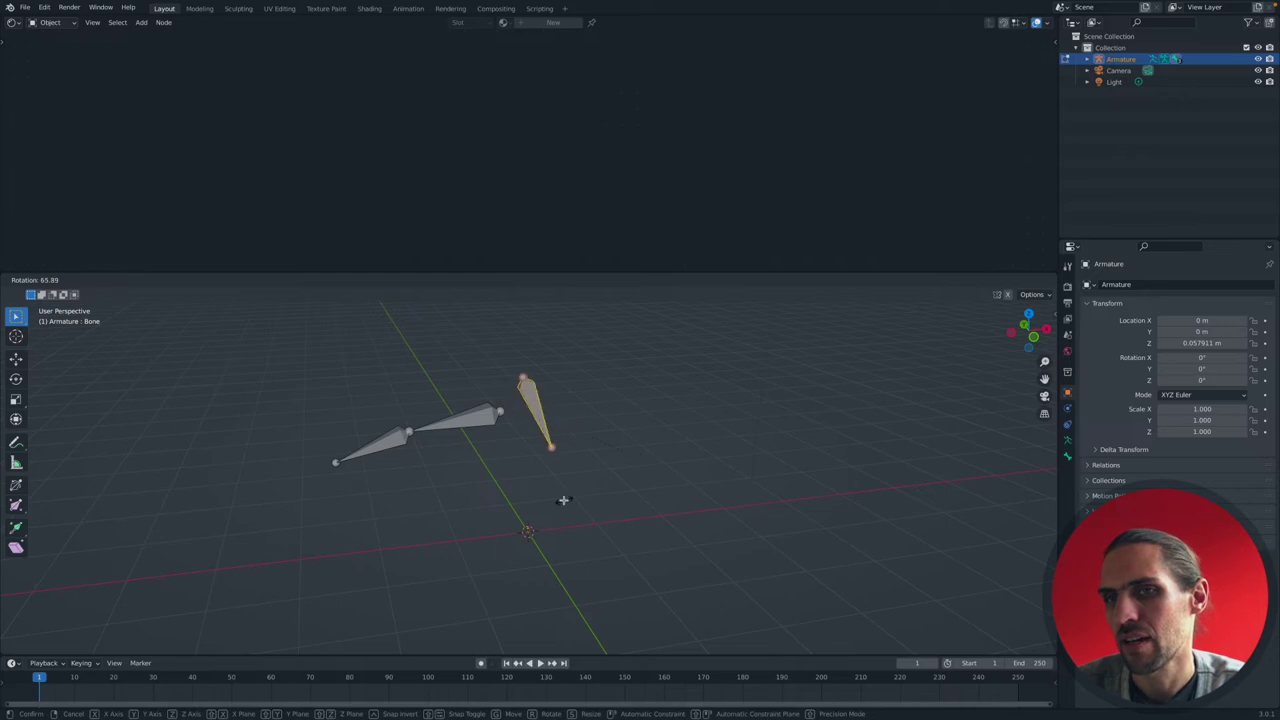
pyautogui.click(550, 498)
pyautogui.click(476, 421)
pyautogui.press('r')
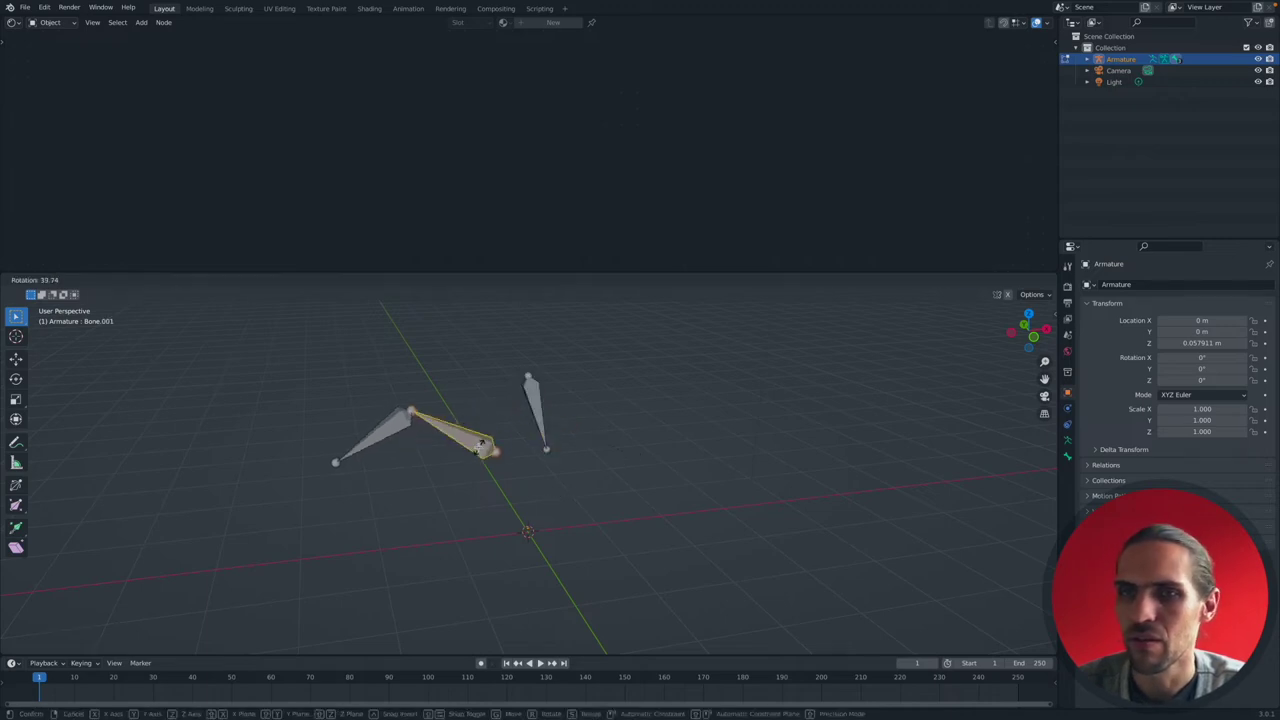
pyautogui.click(490, 415)
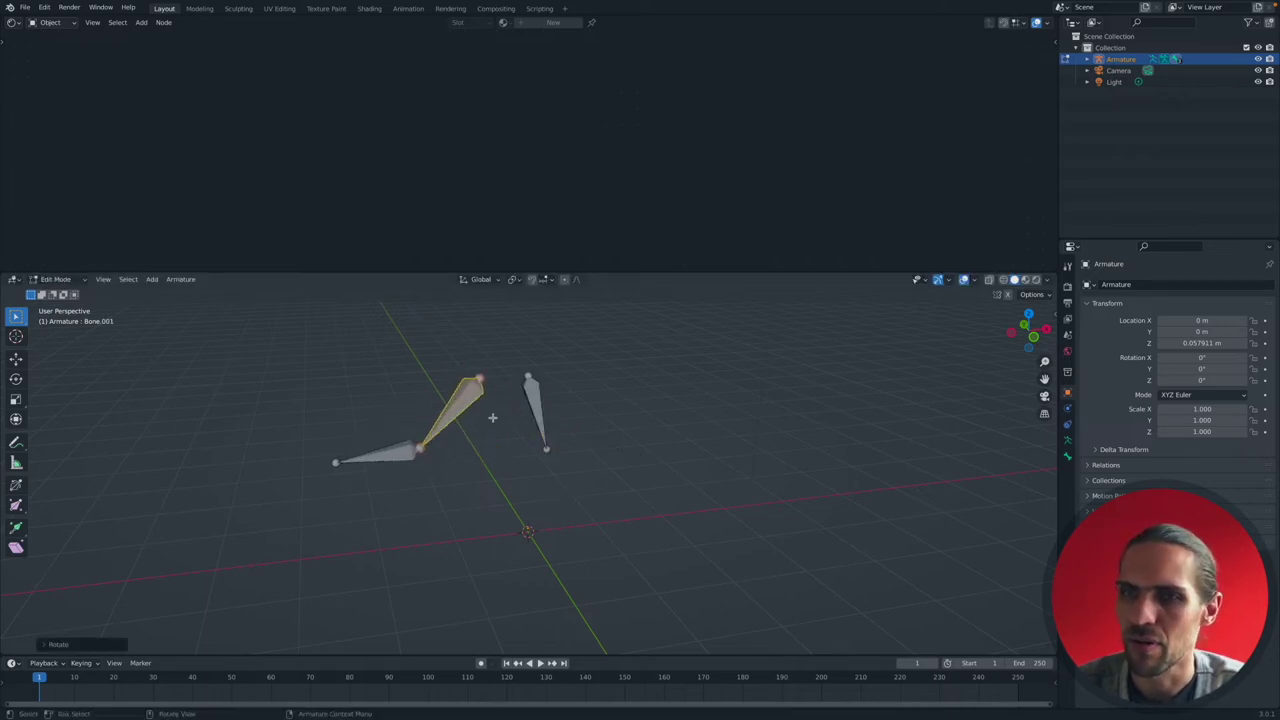
# In Edit Mode, swing the end bone down towards the ground and rotate the middle bone once more.
pyautogui.click(336, 462)
pyautogui.press('r')
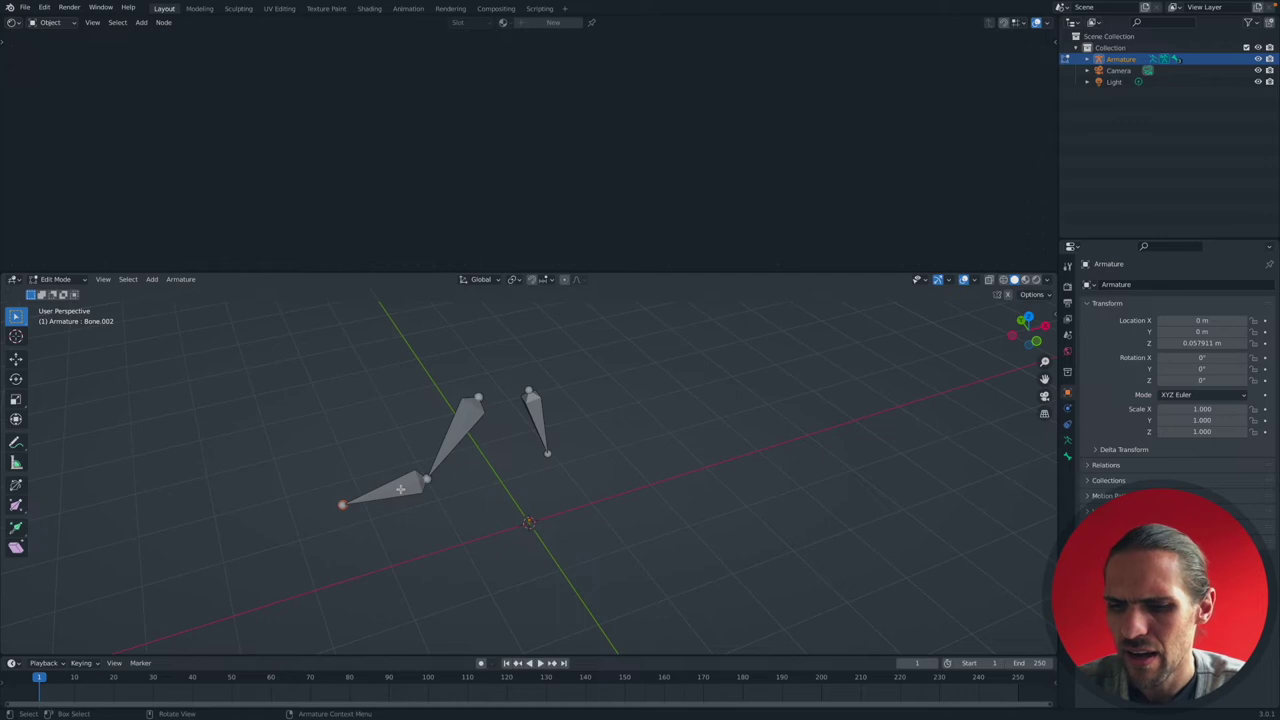
pyautogui.click(466, 518)
pyautogui.click(470, 418)
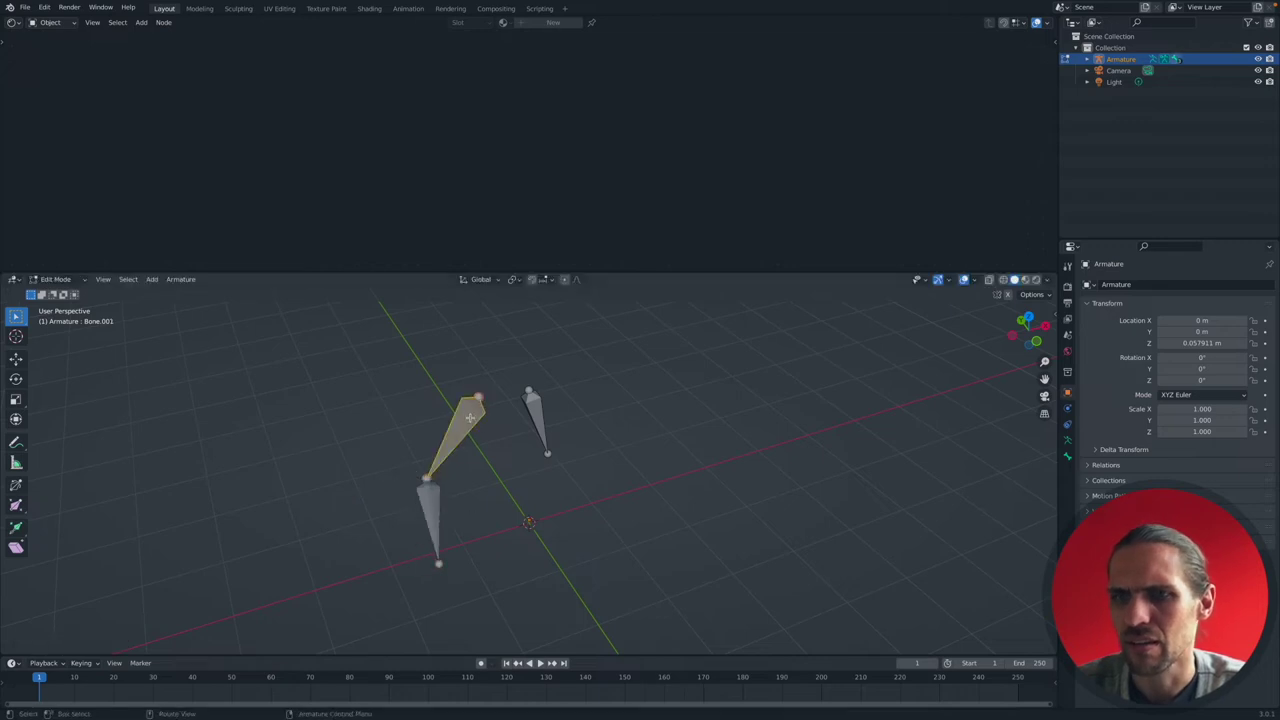
pyautogui.press('r')
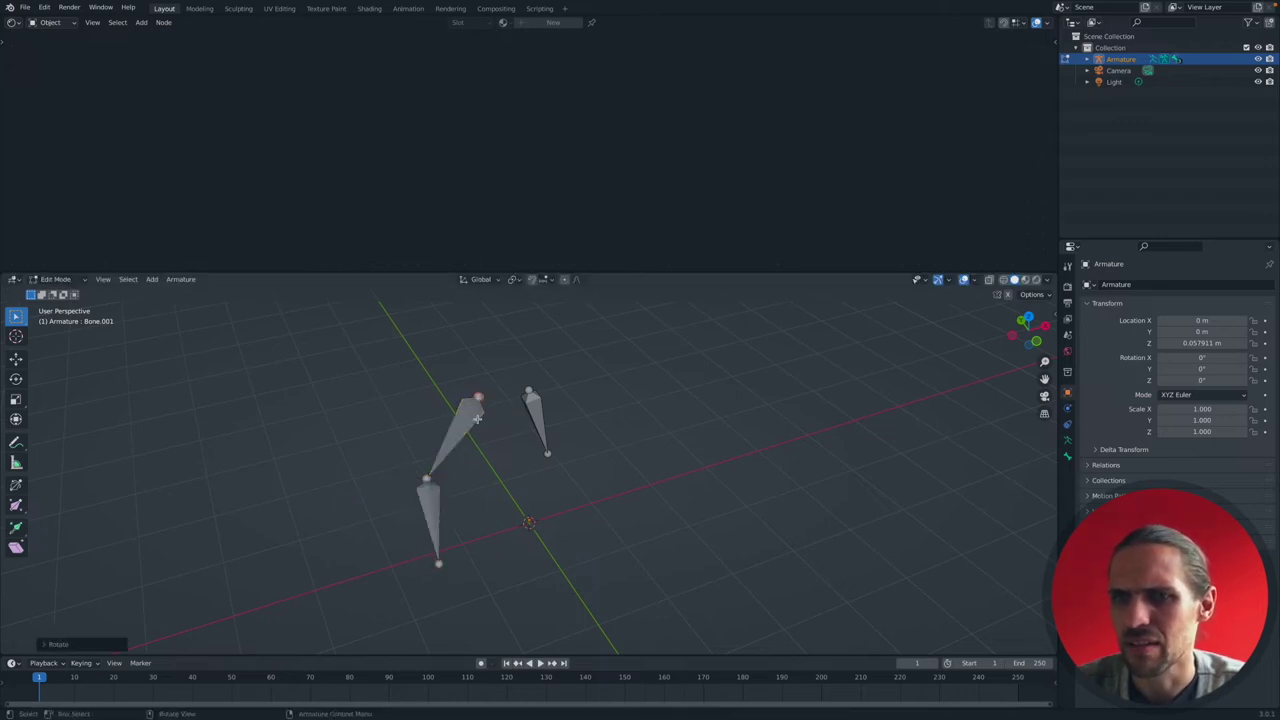
pyautogui.click(504, 442)
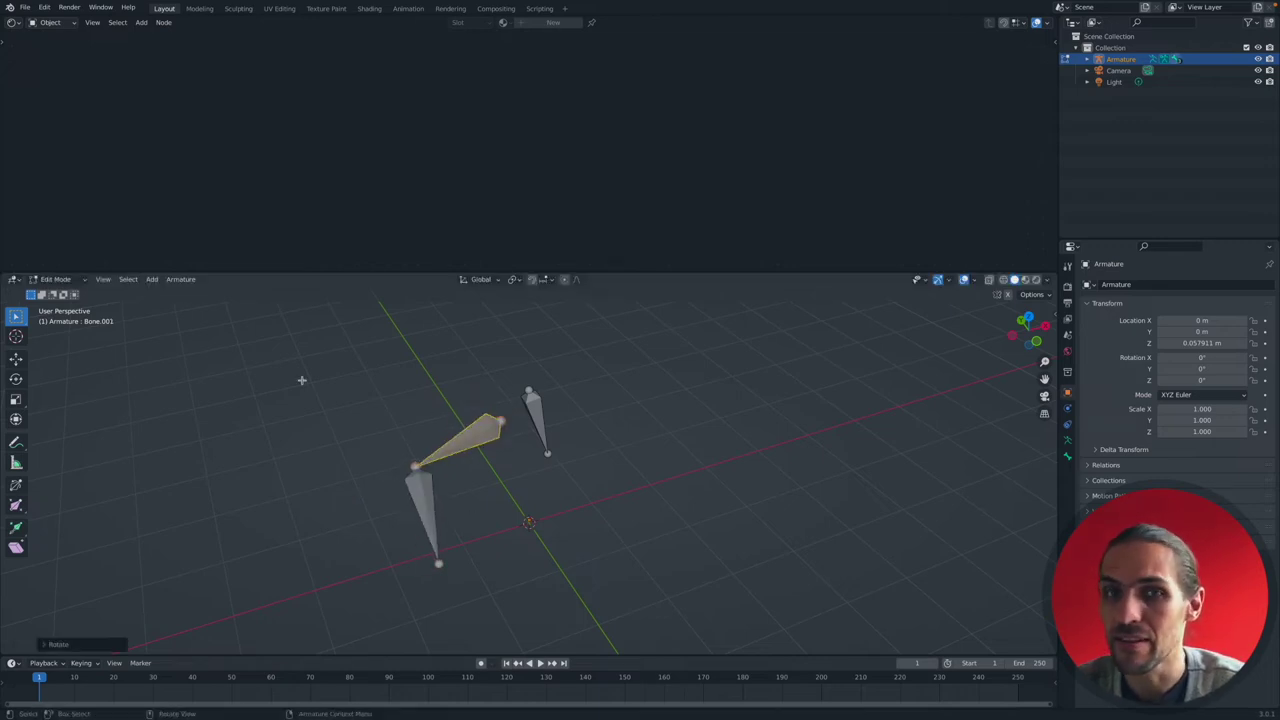
# Undo the edits back to a single upright bone standing at the origin.
pyautogui.hotkey('ctrl', 'z')
pyautogui.hotkey('ctrl', 'z')
pyautogui.hotkey('ctrl', 'z')
pyautogui.hotkey('ctrl', 'z')
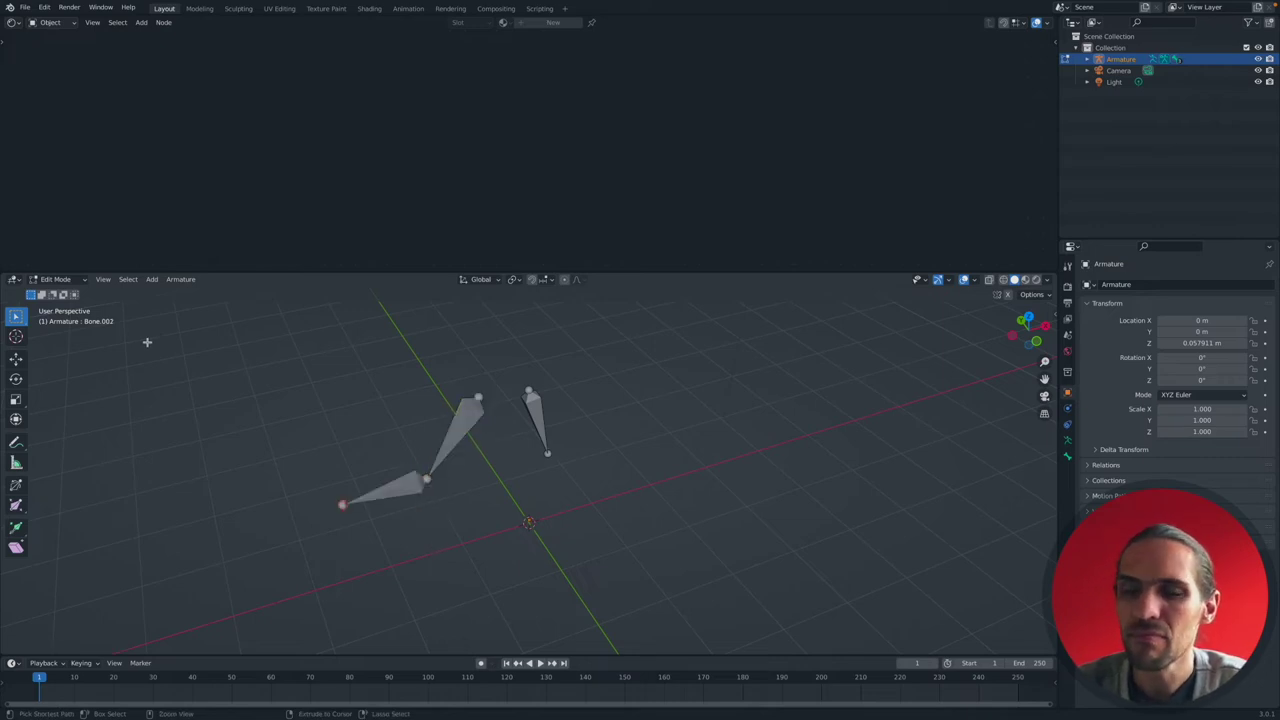
pyautogui.hotkey('ctrl', 'z')
pyautogui.hotkey('ctrl', 'z')
pyautogui.hotkey('ctrl', 'z')
pyautogui.hotkey('ctrl', 'z')
pyautogui.hotkey('ctrl', 'z')
pyautogui.hotkey('ctrl', 'z')
pyautogui.hotkey('ctrl', 'z')
pyautogui.hotkey('ctrl', 'z')
pyautogui.hotkey('ctrl', 'z')
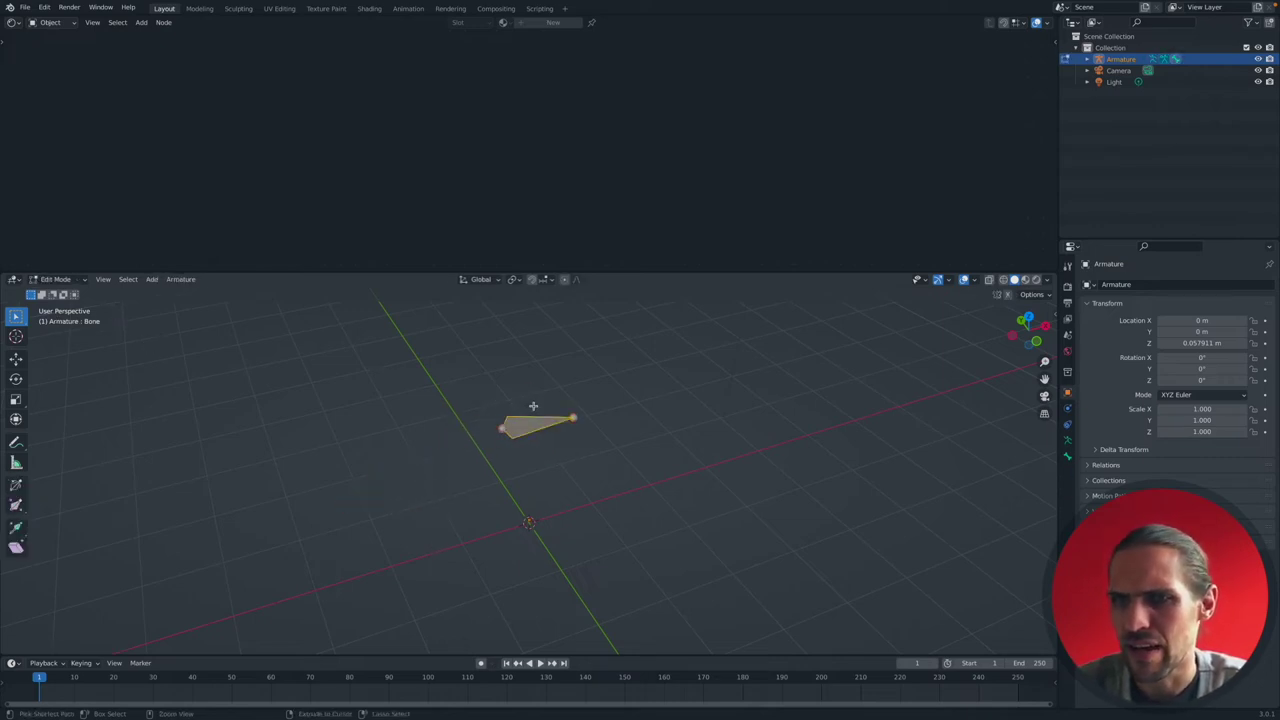
pyautogui.hotkey('ctrl', 'z')
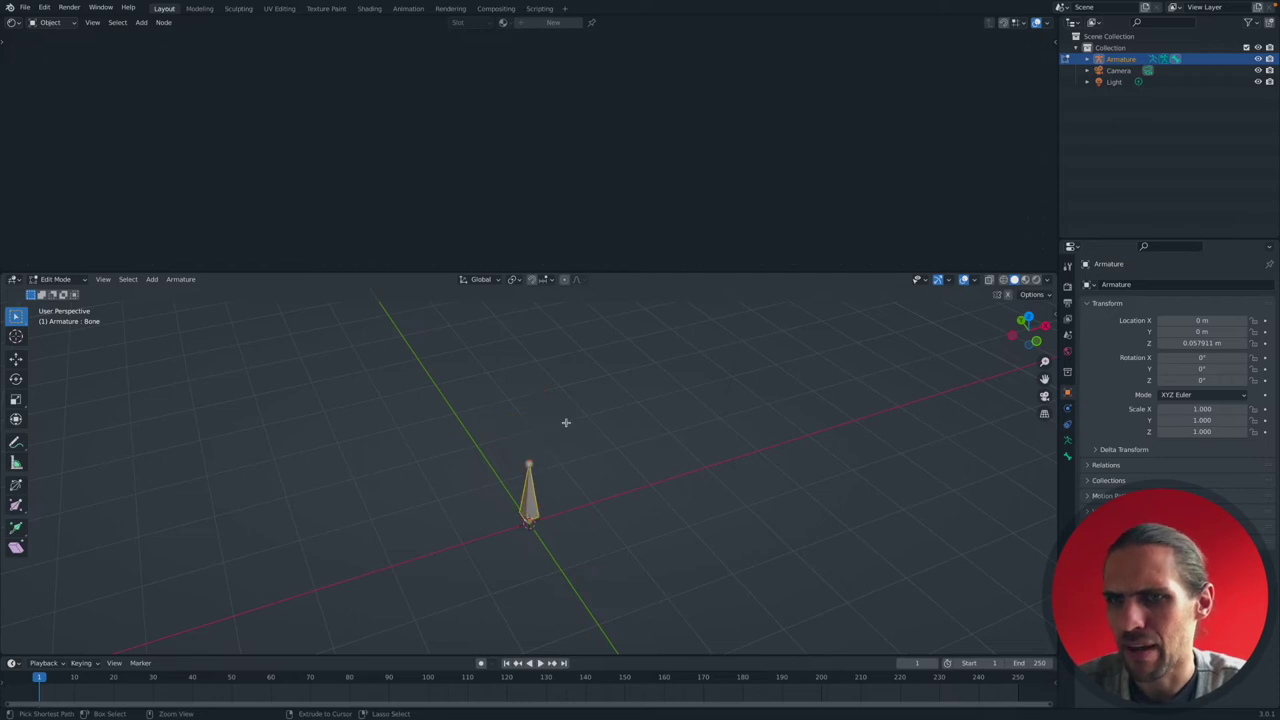
# Extrude a chain of two bones upward from the upright bone's tip, the last about 0.7 m long.
pyautogui.press('`')
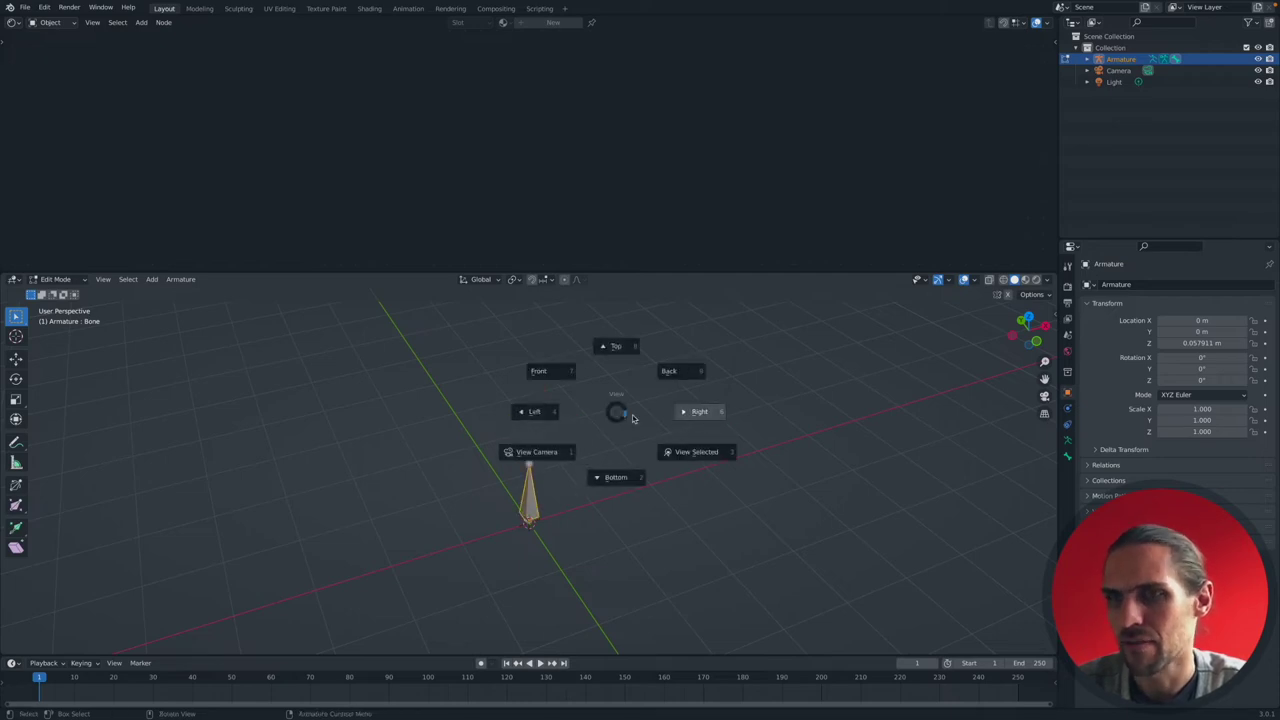
pyautogui.click(695, 416)
pyautogui.moveTo(542, 468); pyautogui.dragTo(549, 496, button='middle')
pyautogui.click(542, 430)
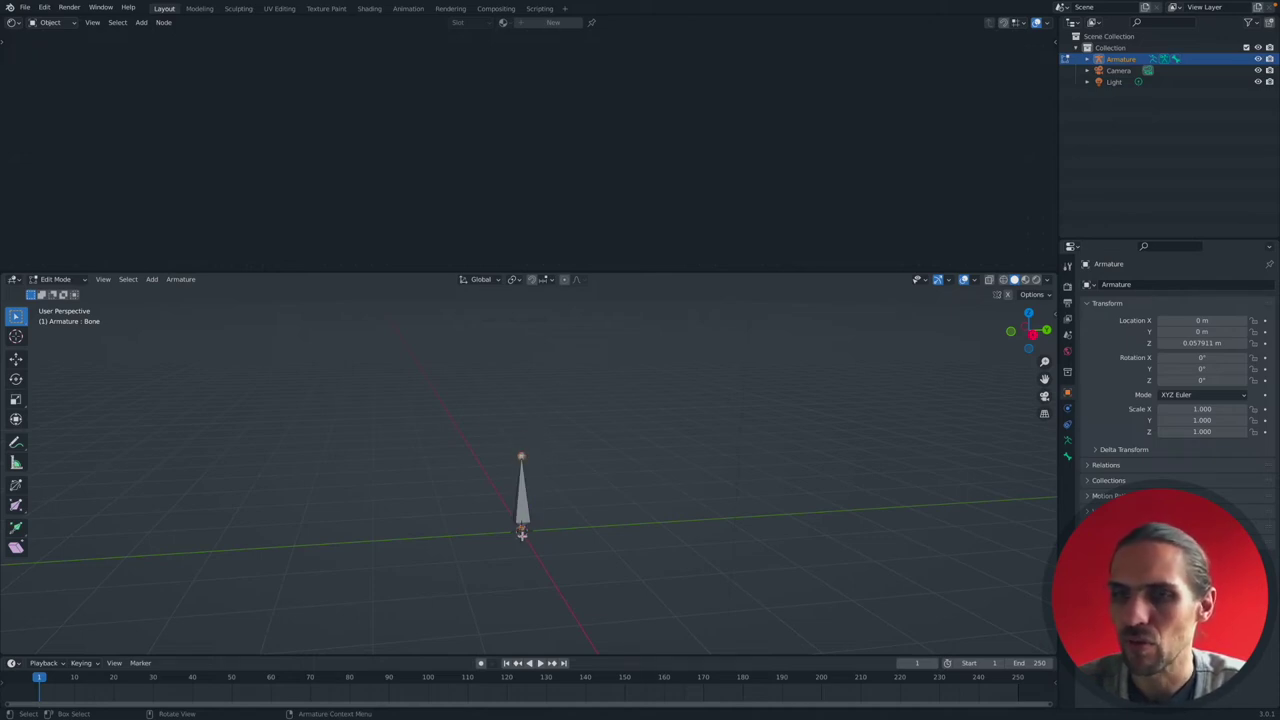
pyautogui.click(521, 529)
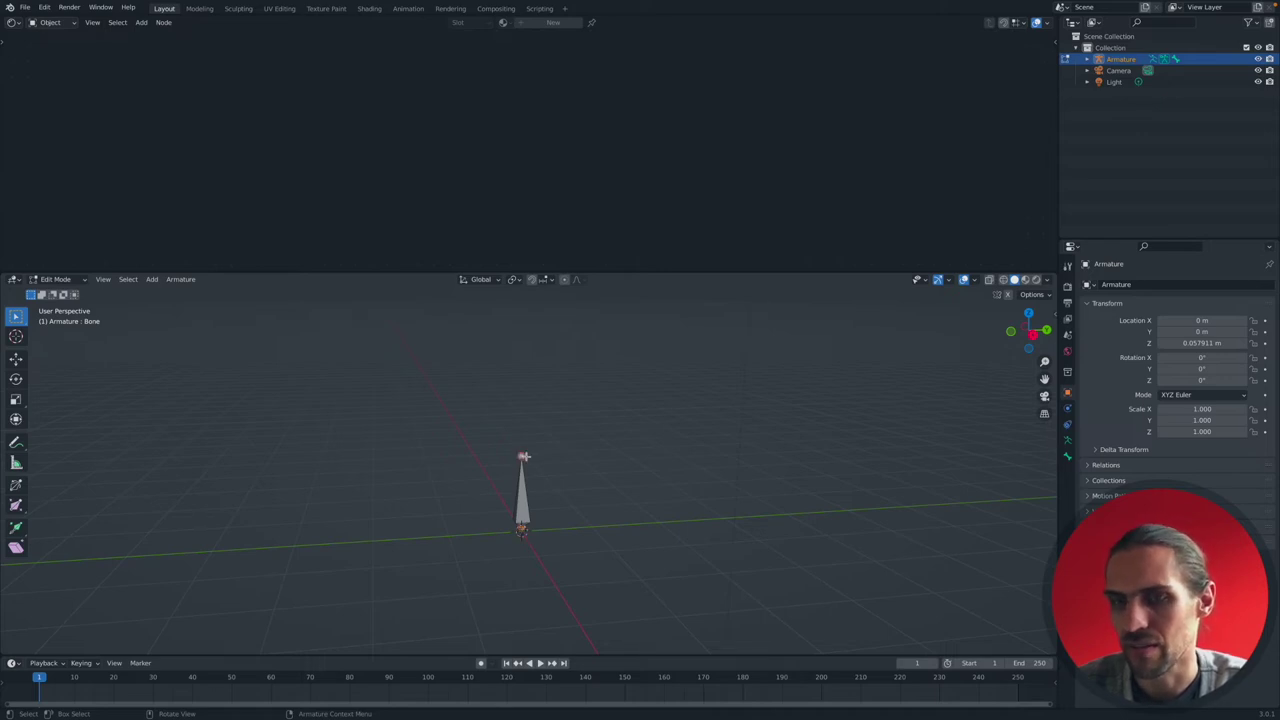
pyautogui.press('e')
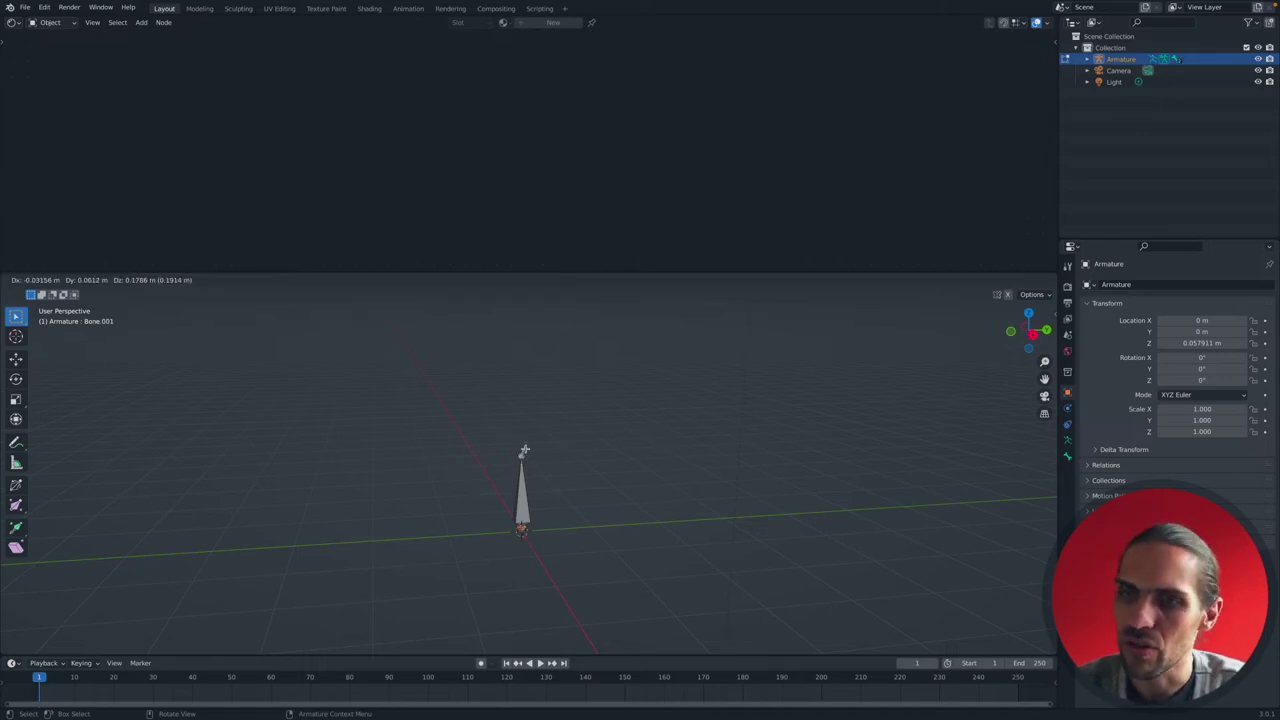
pyautogui.click(537, 402)
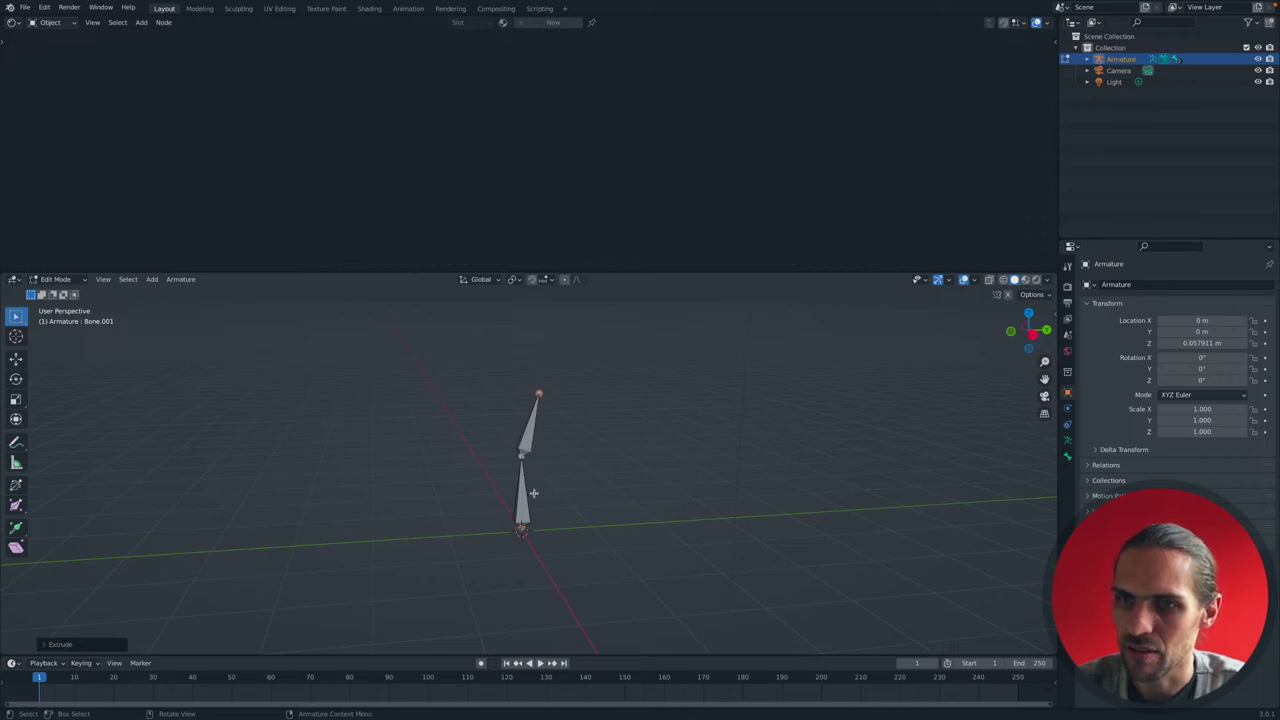
pyautogui.press('e')
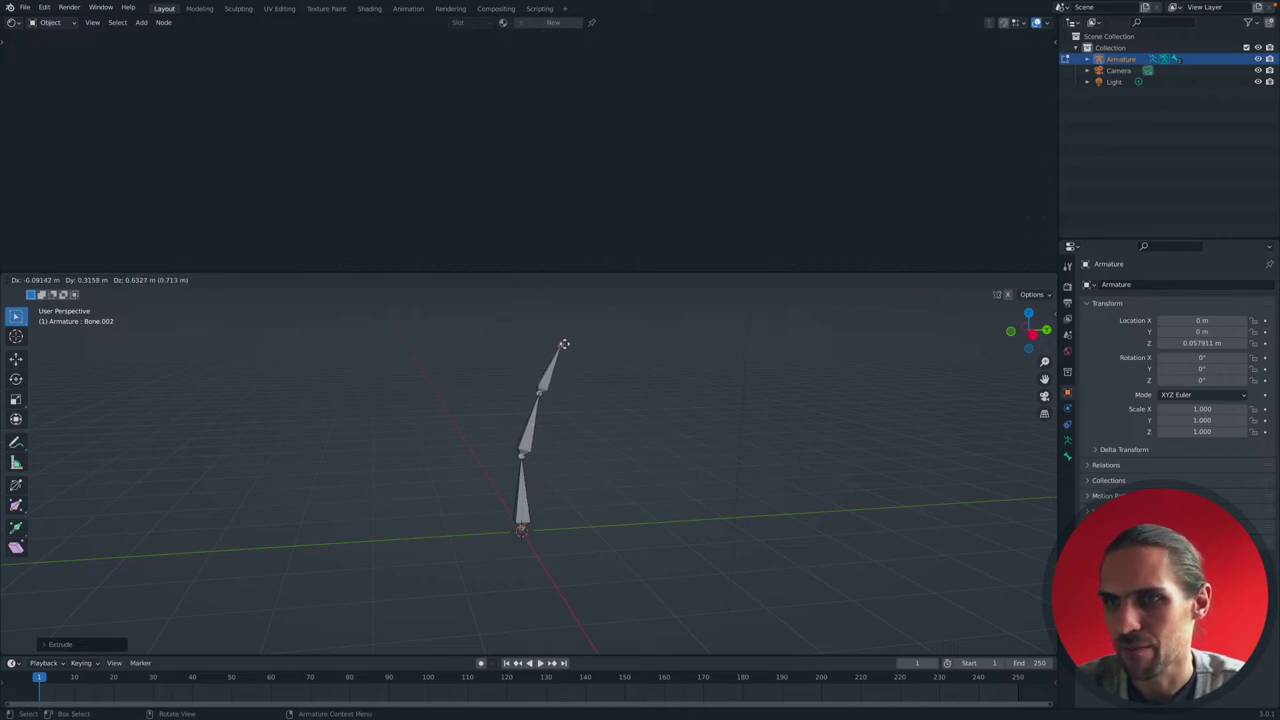
pyautogui.click(562, 341)
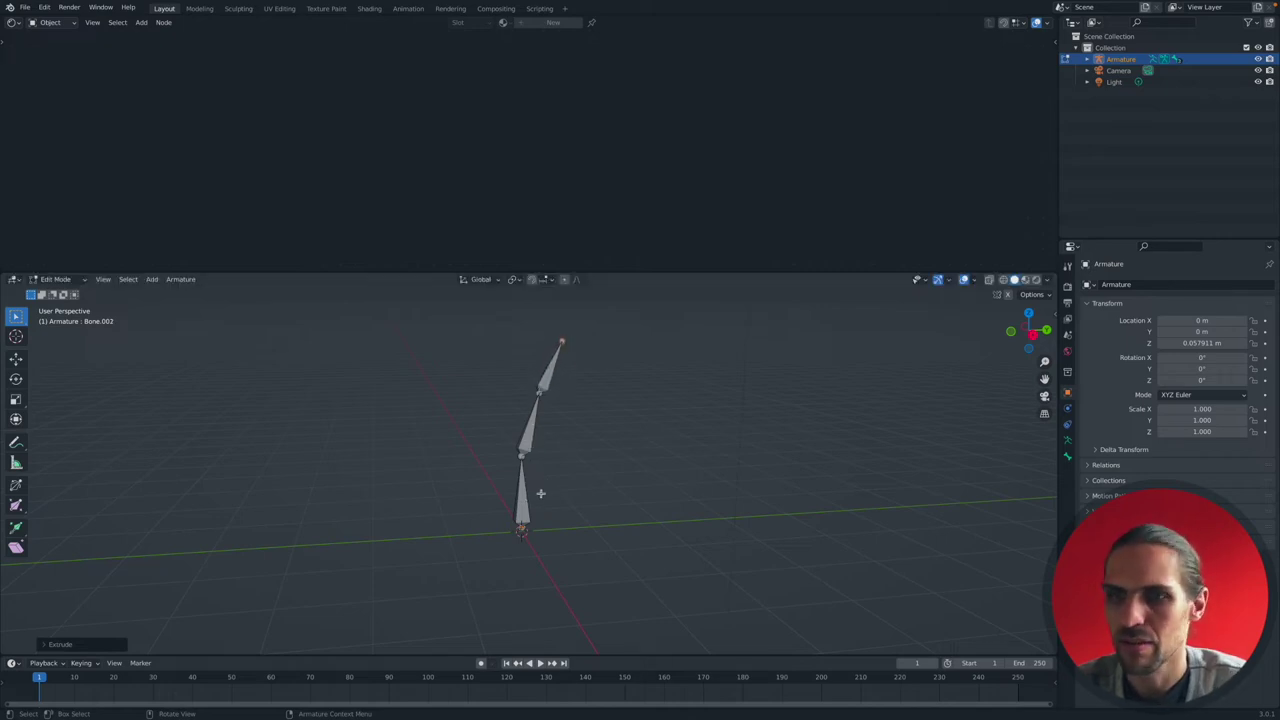
# In Object Mode, rotate the whole armature 90° around the global Y axis.
pyautogui.press('Tab')
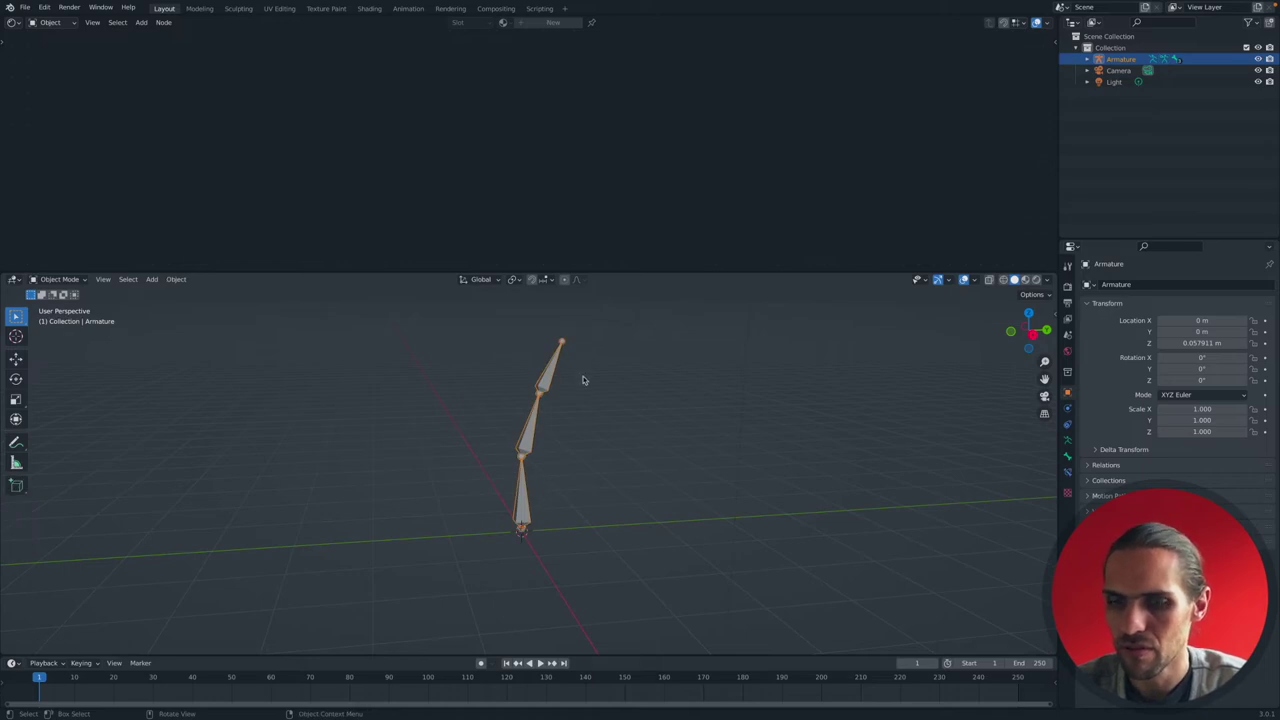
pyautogui.write('ry90')
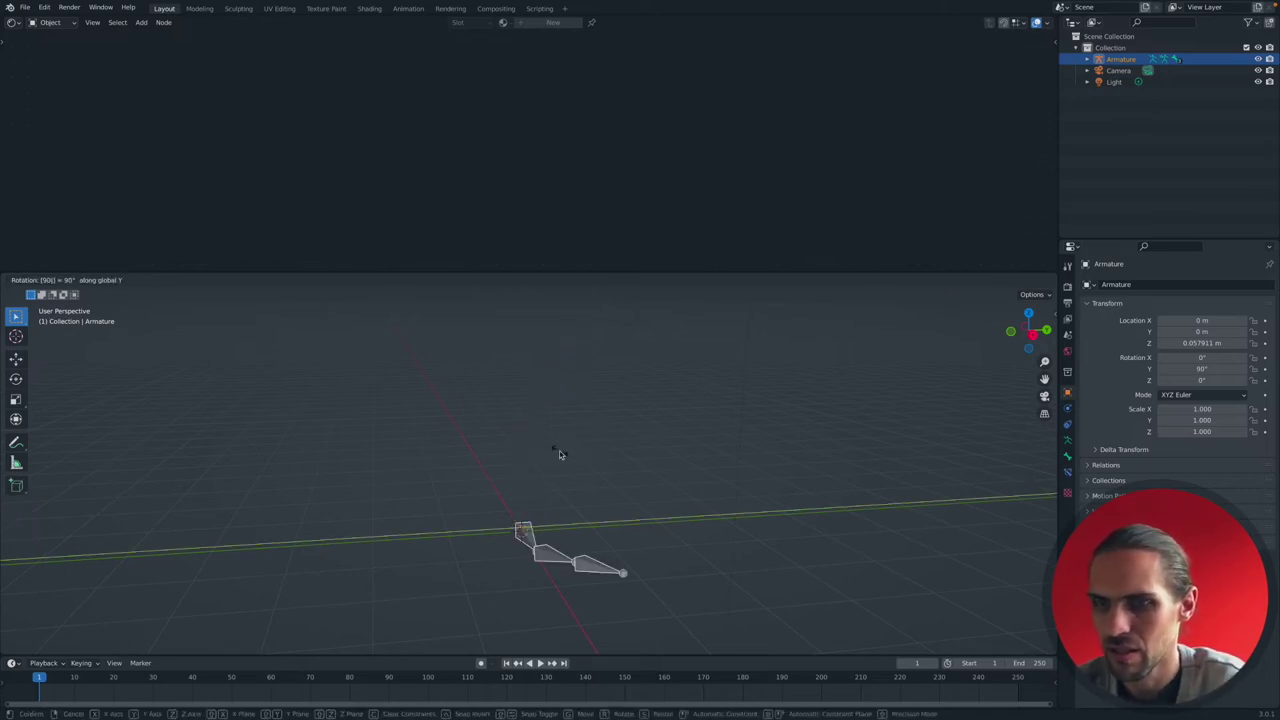
pyautogui.press('Return')
# Switch to Pose Mode and rotate the root bone slightly around the global Z axis.
pyautogui.press('KP_6')
pyautogui.press('KP_6')
pyautogui.press('KP_6')
pyautogui.press('KP_6')
pyautogui.press('KP_6')
pyautogui.press('KP_6')
pyautogui.press('KP_6')
pyautogui.press('KP_6')
pyautogui.press('KP_6')
pyautogui.press('KP_6')
pyautogui.press('KP_6')
pyautogui.press('KP_6')
pyautogui.press('KP_6')
pyautogui.press('KP_6')
pyautogui.press('KP_6')
pyautogui.press('KP_6')
pyautogui.moveTo(686, 488); pyautogui.dragTo(674, 483, button='middle')
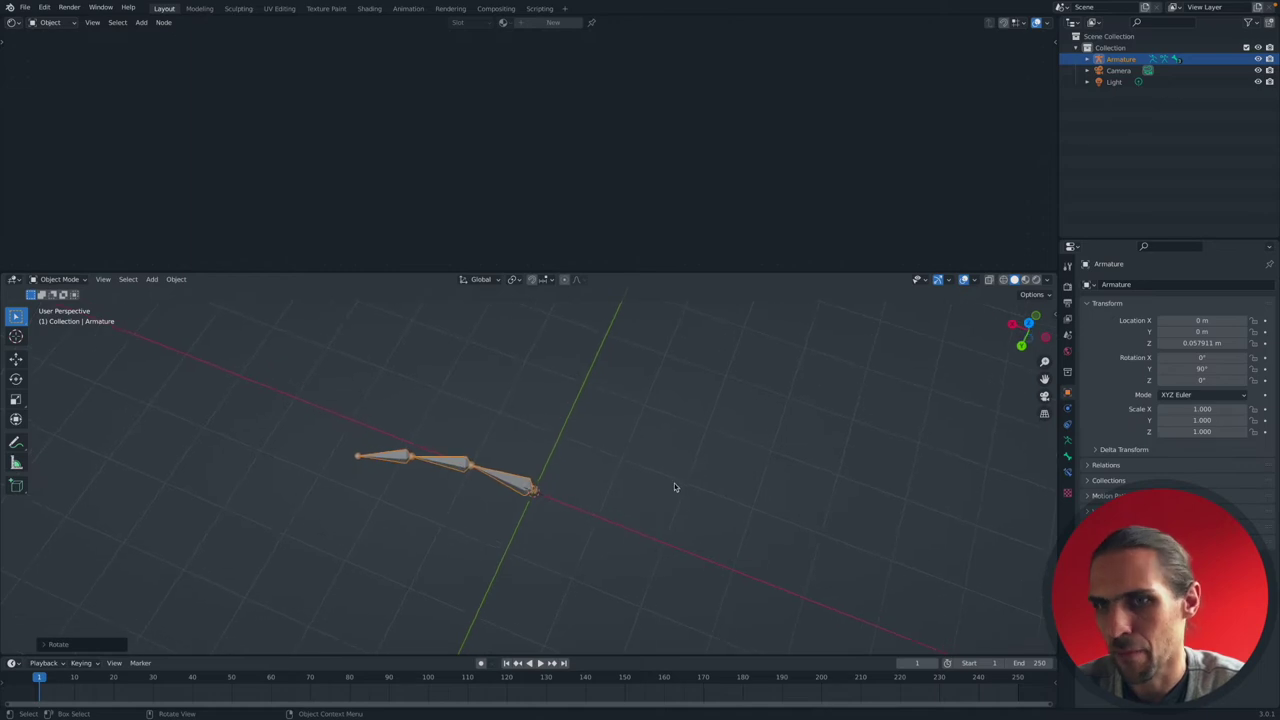
pyautogui.click(60, 279)
pyautogui.click(60, 318)
pyautogui.click(445, 470)
pyautogui.scroll(2, 447, 480)
pyautogui.click(490, 481)
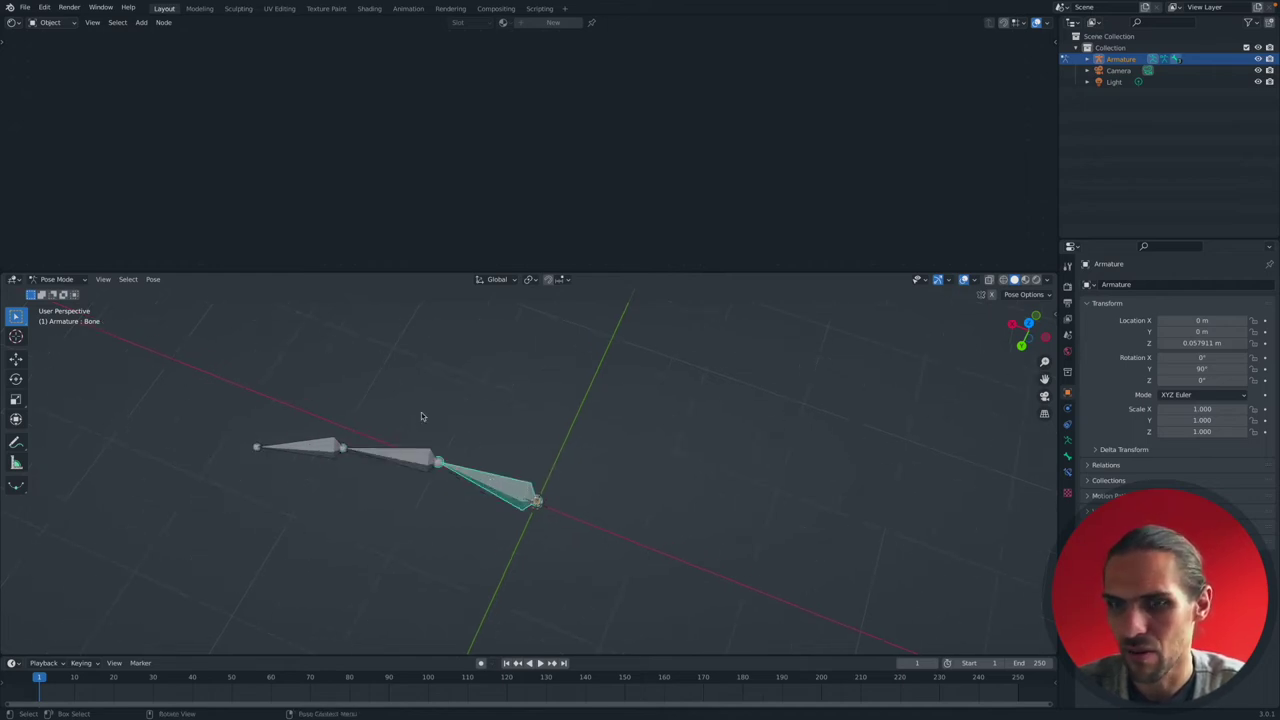
pyautogui.press('r')
pyautogui.press('z')
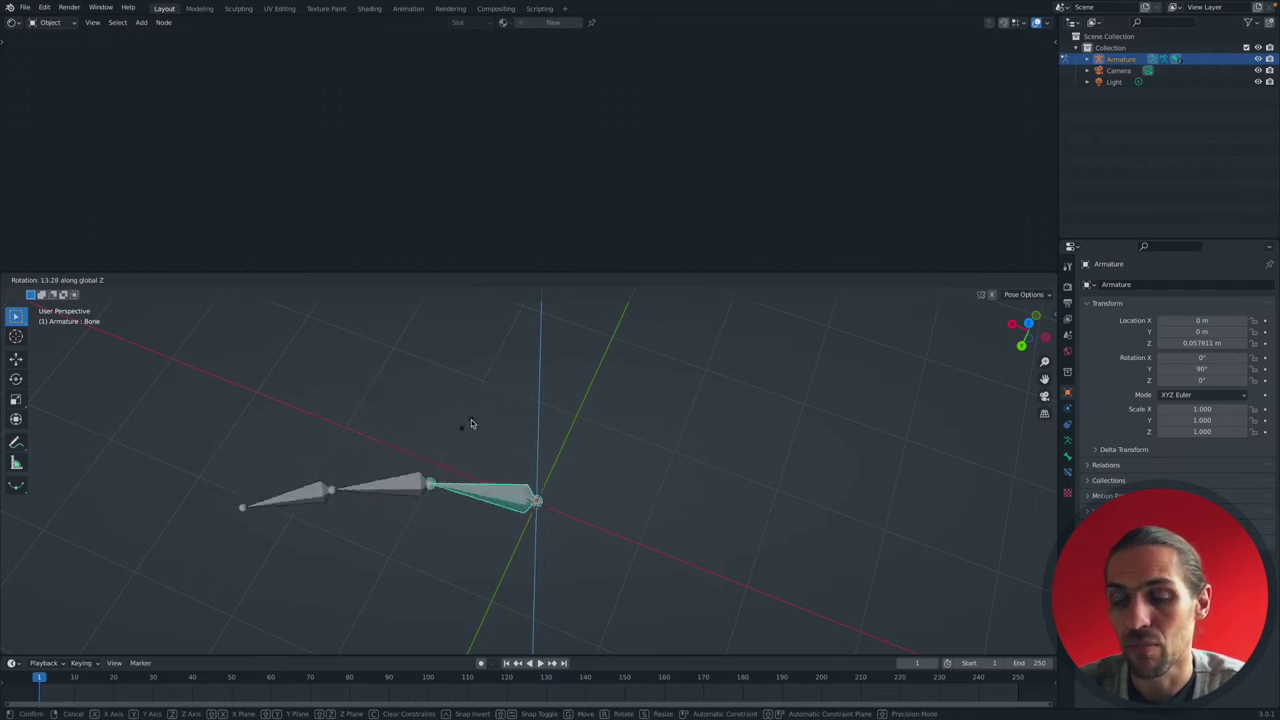
pyautogui.click(476, 414)
# Pose the middle bone with a slight free rotation, and bend the end bone more strongly.
pyautogui.click(402, 465)
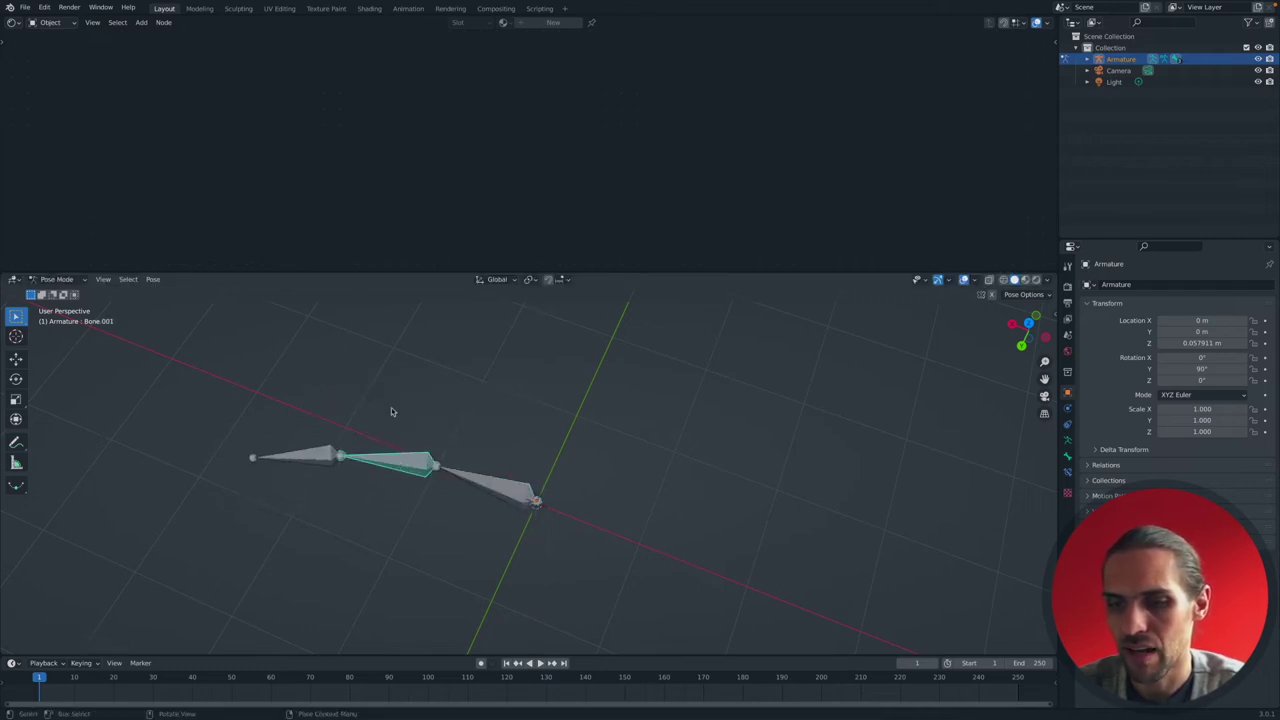
pyautogui.press('r')
pyautogui.click(398, 421)
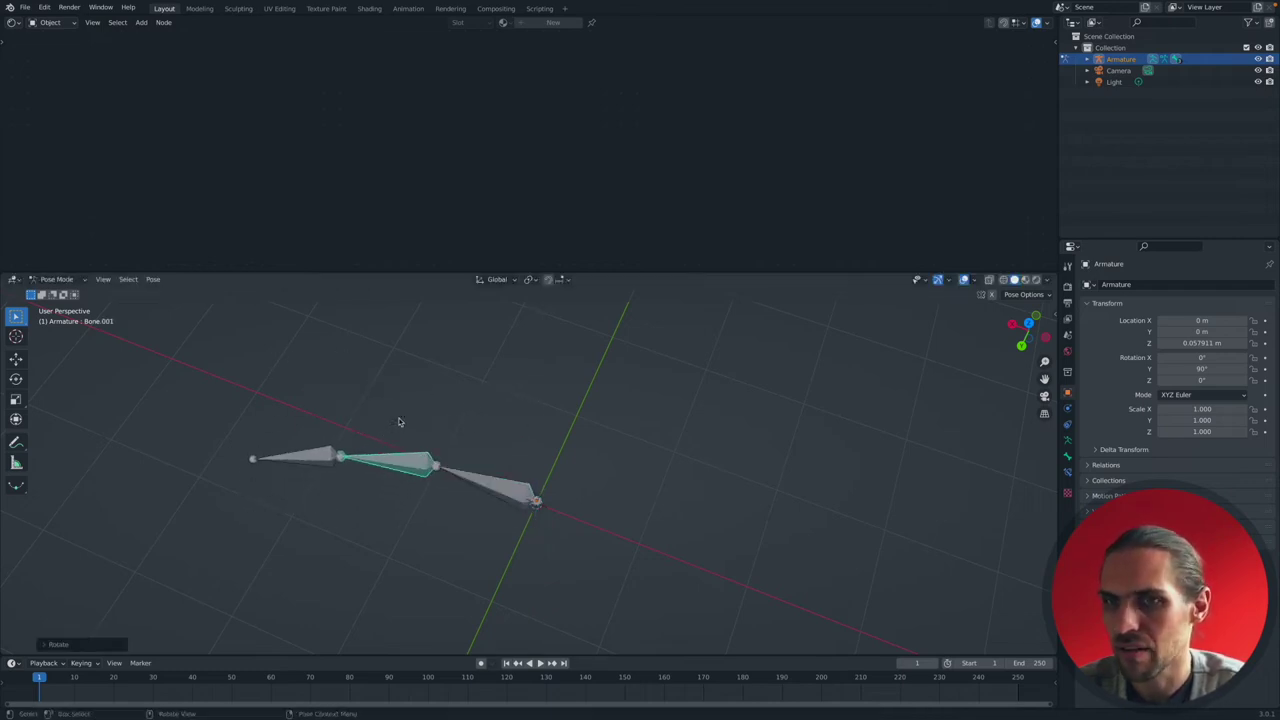
pyautogui.click(311, 457)
pyautogui.press('r')
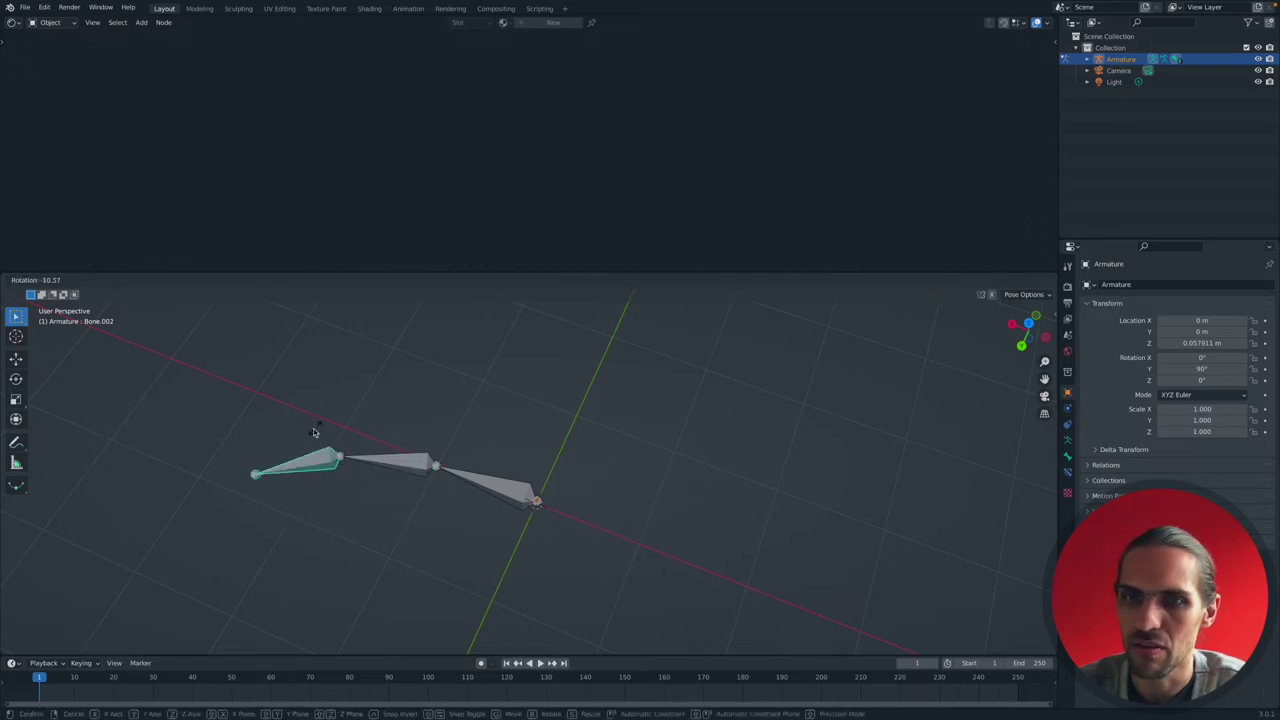
pyautogui.click(293, 443)
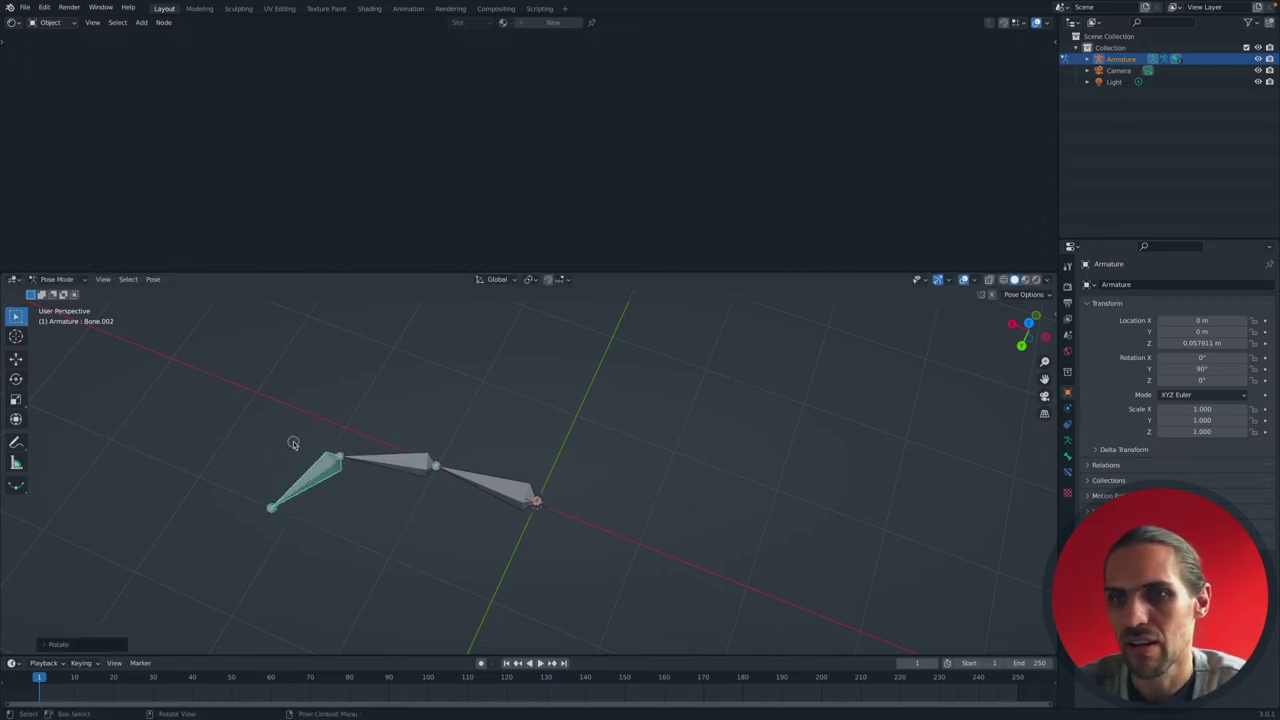
# Pose the root bone and the middle bone of the chain, each with a free rotation.
pyautogui.click(514, 502)
pyautogui.press('r')
pyautogui.click(500, 522)
pyautogui.click(400, 532)
pyautogui.press('r')
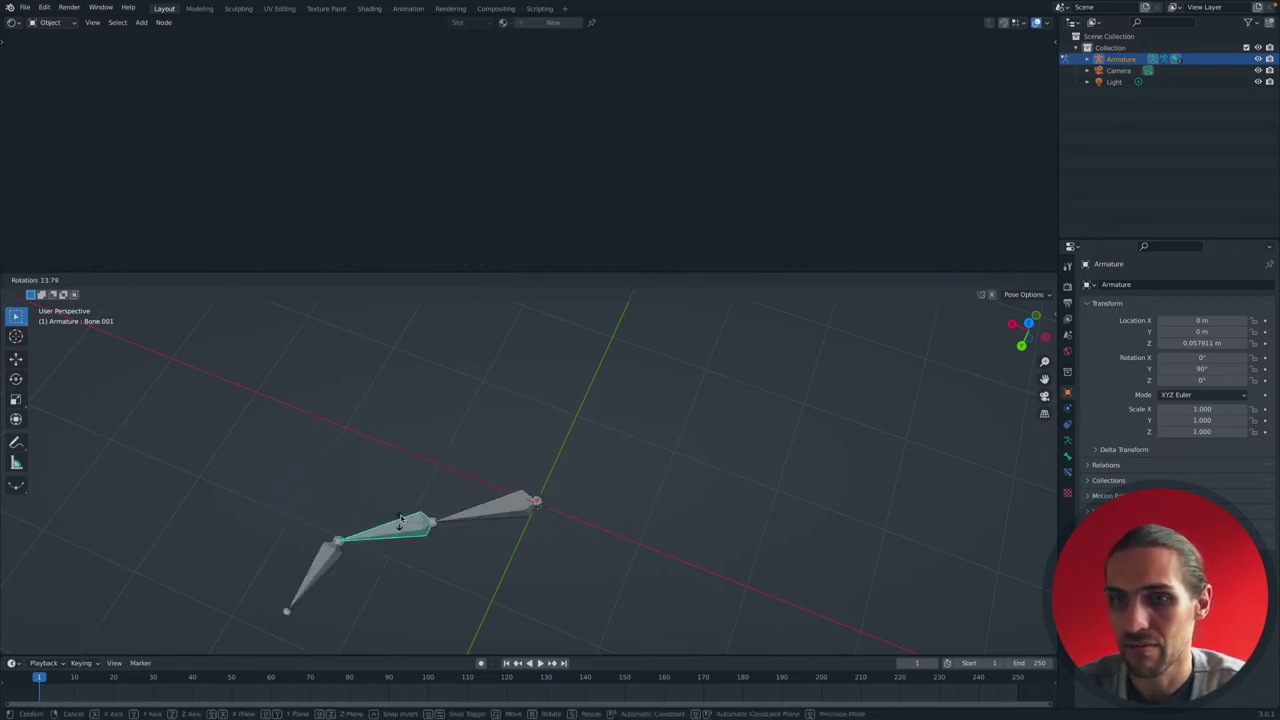
pyautogui.click(409, 508)
# Undo the pose rotations, the armature's 90° rotation and the bone extrusions, back to the single upright bone in Edit Mode.
pyautogui.hotkey('ctrl', 'z')
pyautogui.hotkey('ctrl', 'z')
pyautogui.hotkey('ctrl', 'z')
pyautogui.hotkey('ctrl', 'z')
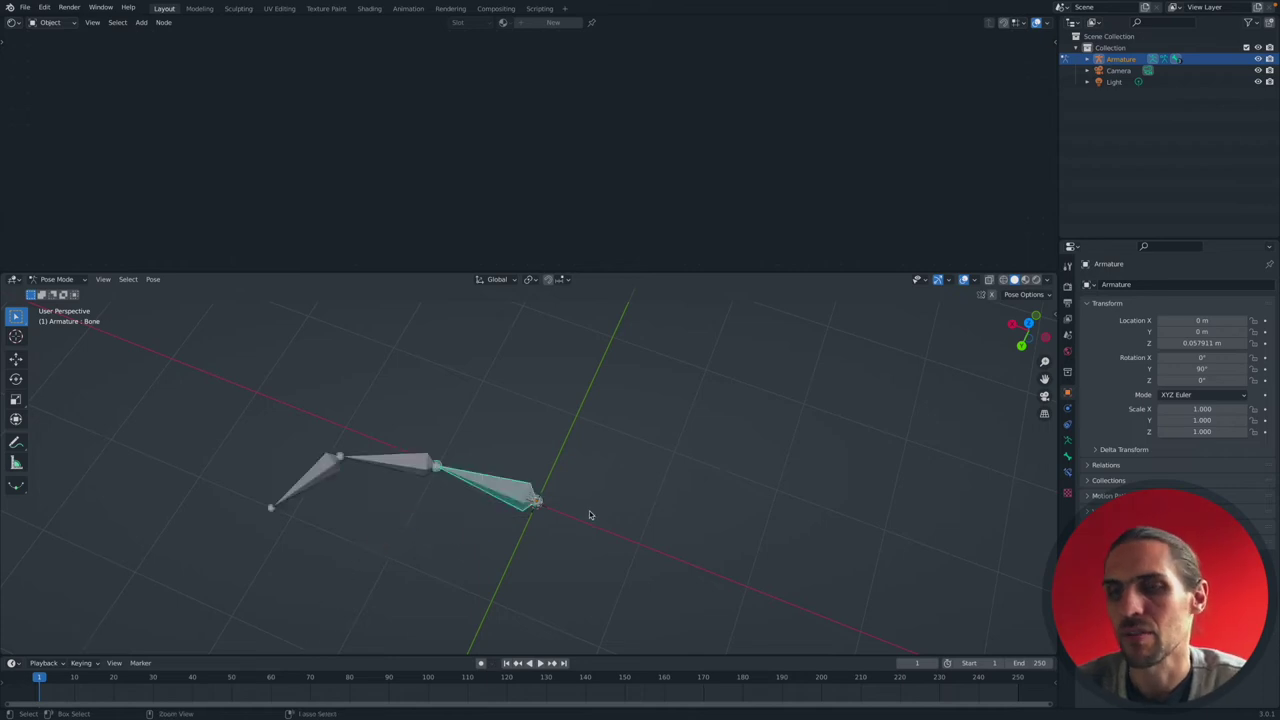
pyautogui.hotkey('ctrl', 'shift', 'z')
pyautogui.hotkey('ctrl', 'z')
pyautogui.hotkey('ctrl', 'z')
pyautogui.hotkey('ctrl', 'z')
pyautogui.hotkey('ctrl', 'z')
pyautogui.hotkey('ctrl', 'z')
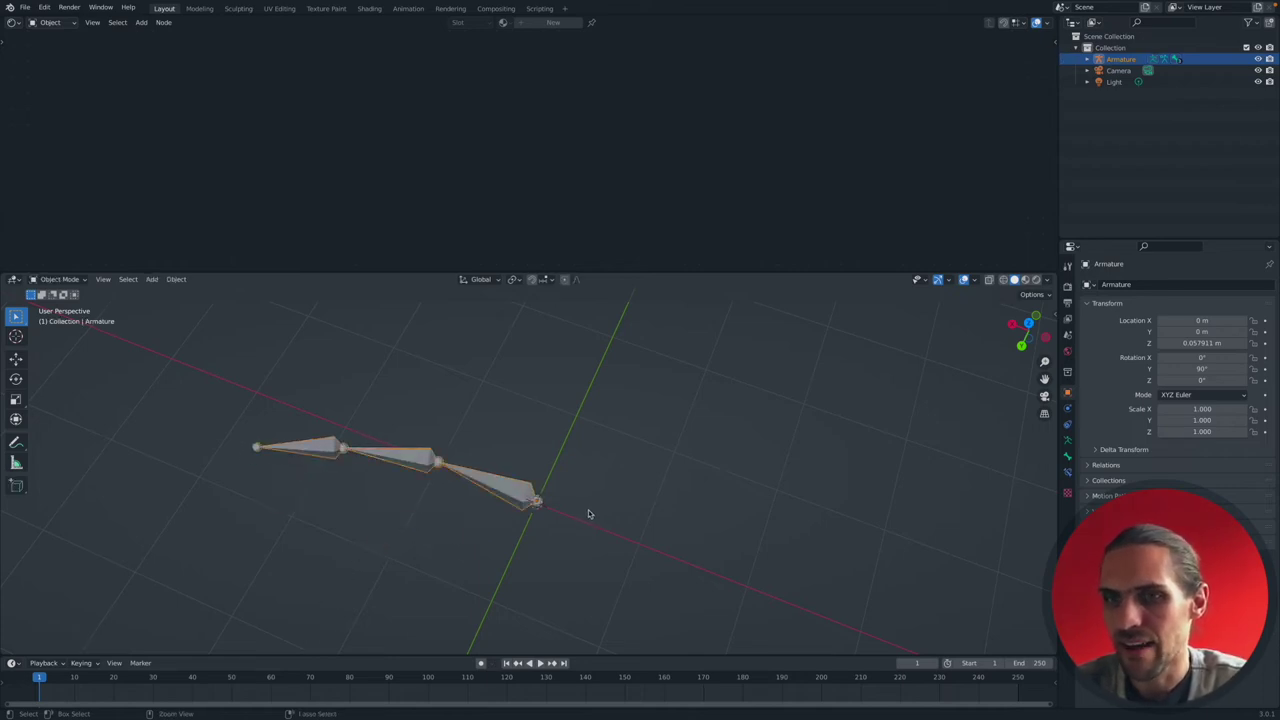
pyautogui.hotkey('ctrl', 'z')
pyautogui.moveTo(586, 514); pyautogui.dragTo(580, 510, button='middle')
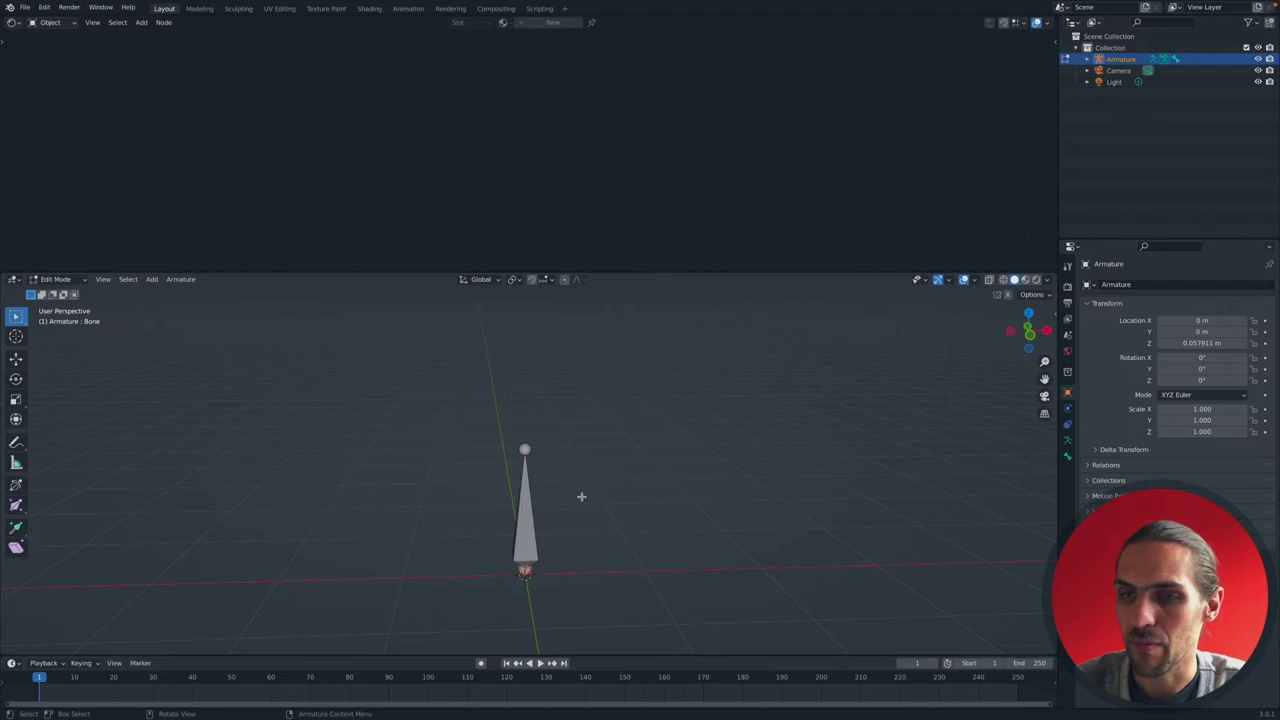
# In Edit Mode, lengthen the upright bone by moving its tip up along the global Z axis.
pyautogui.press('Tab')
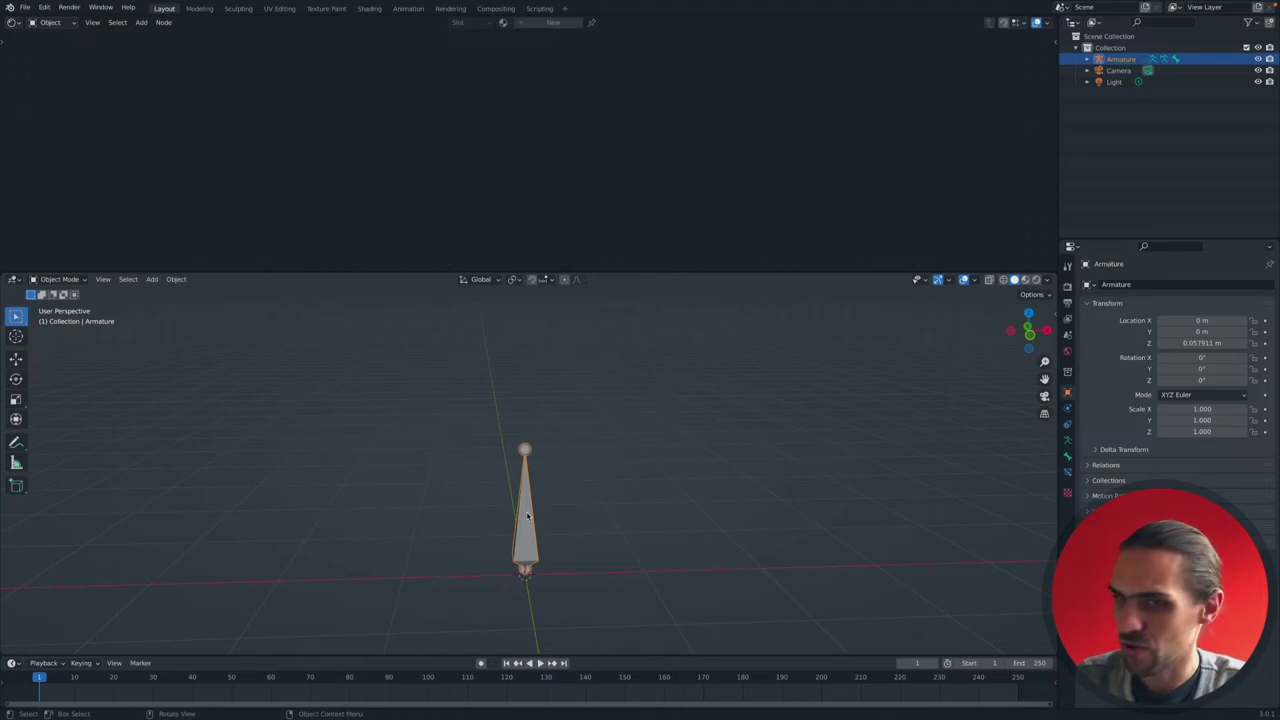
pyautogui.press('Tab')
pyautogui.moveTo(519, 455); pyautogui.dragTo(532, 452, button='middle')
pyautogui.press('g')
pyautogui.press('z')
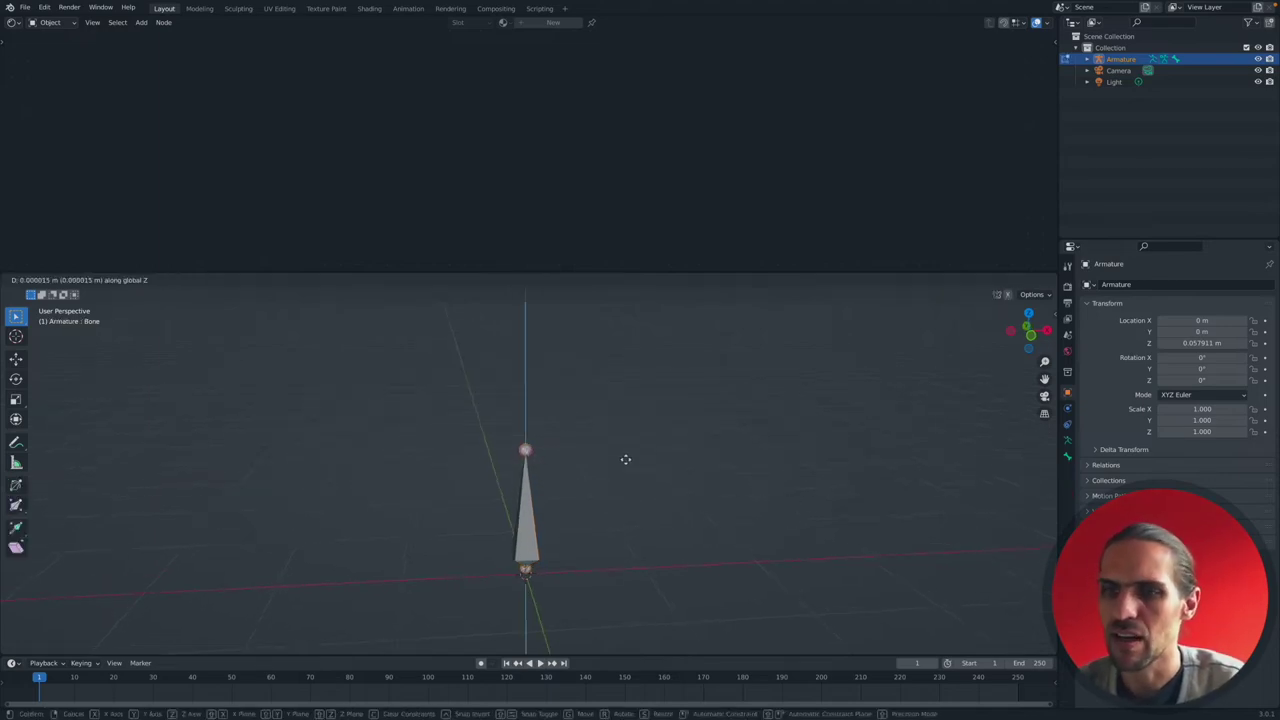
pyautogui.click(609, 391)
# Select the whole bone and subdivide it twice to split it into a chain of four bones.
pyautogui.click(526, 488)
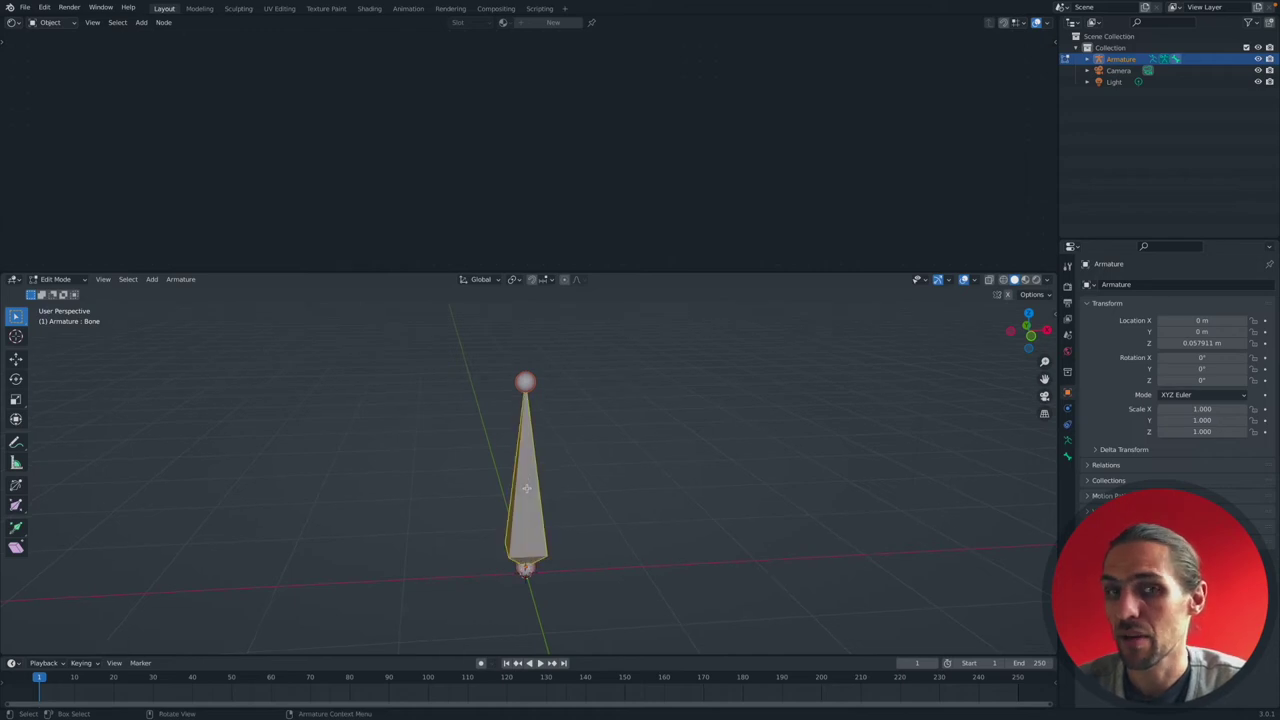
pyautogui.moveTo(526, 488)
pyautogui.mouseDown(button='middle')
pyautogui.moveTo(548, 488)
pyautogui.moveTo(526, 488)
pyautogui.mouseUp(button='middle')
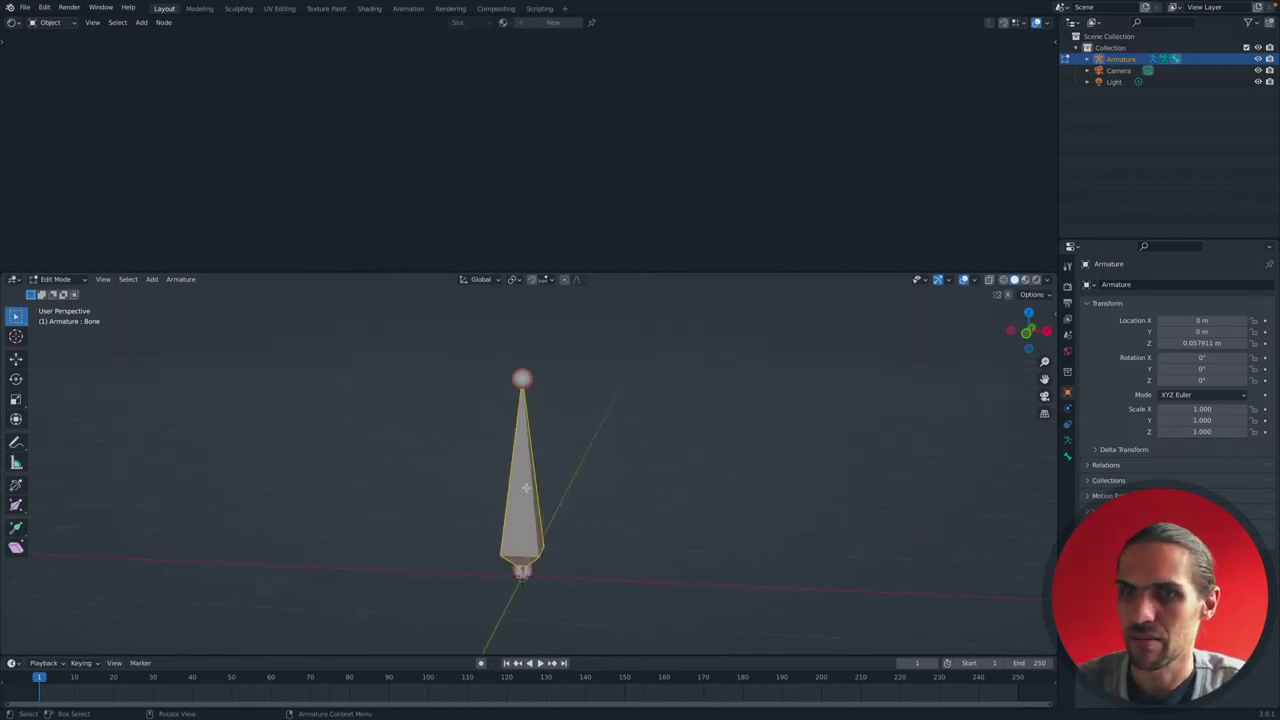
pyautogui.rightClick(526, 488)
pyautogui.click(489, 367)
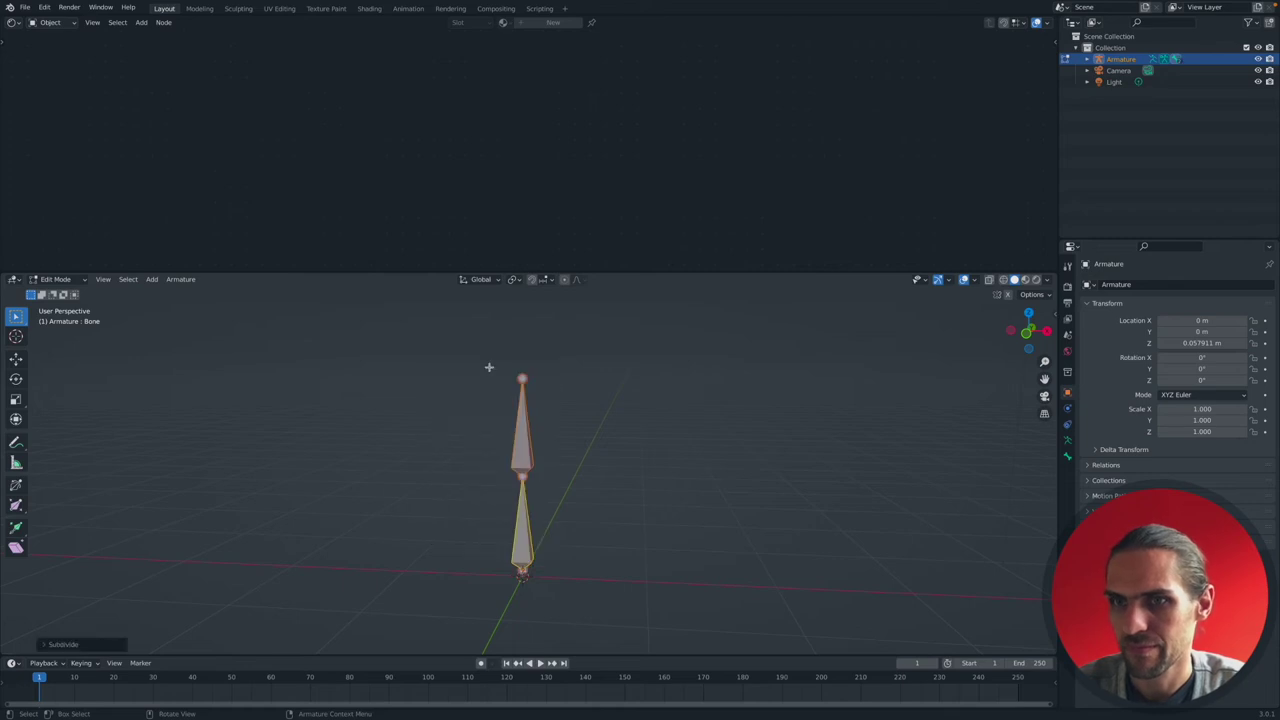
pyautogui.rightClick(525, 448)
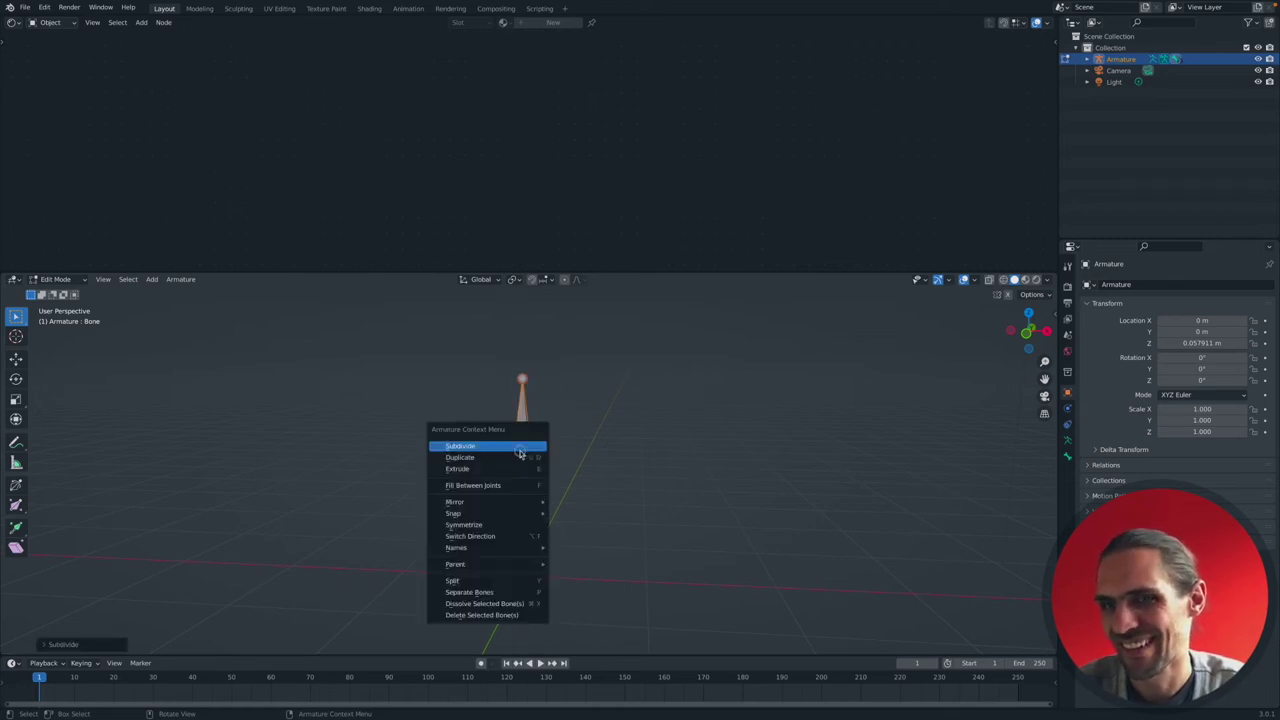
pyautogui.click(519, 451)
pyautogui.moveTo(580, 491); pyautogui.dragTo(586, 491, button='middle')
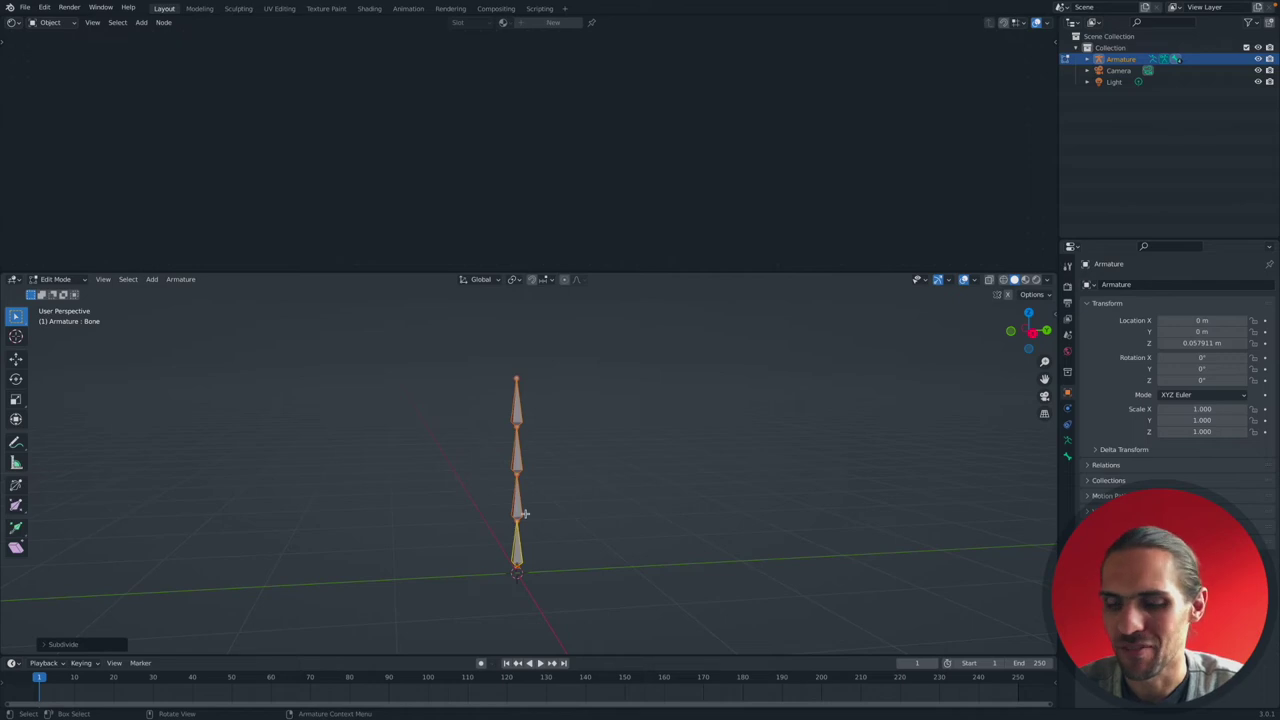
# Undo both subdivisions and the lengthening of the bone.
pyautogui.hotkey('ctrl', 'z')
pyautogui.hotkey('ctrl', 'z')
pyautogui.hotkey('ctrl', 'z')
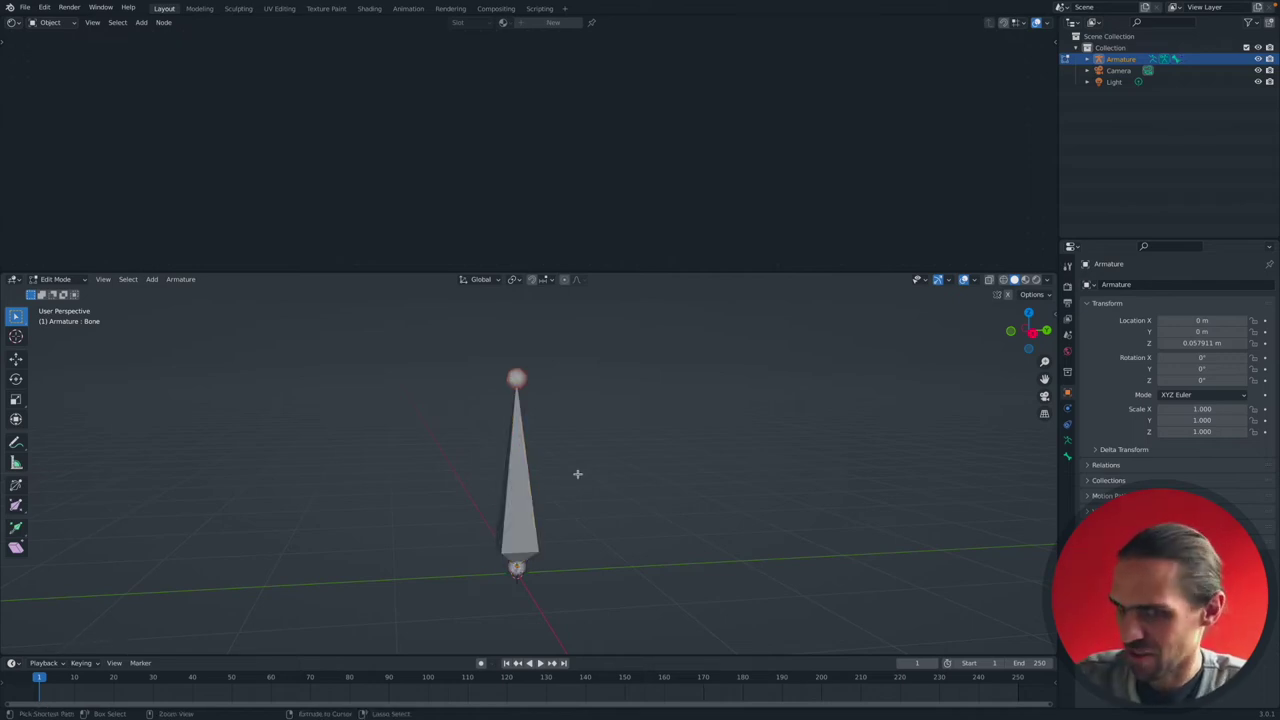
pyautogui.hotkey('ctrl', 'z')
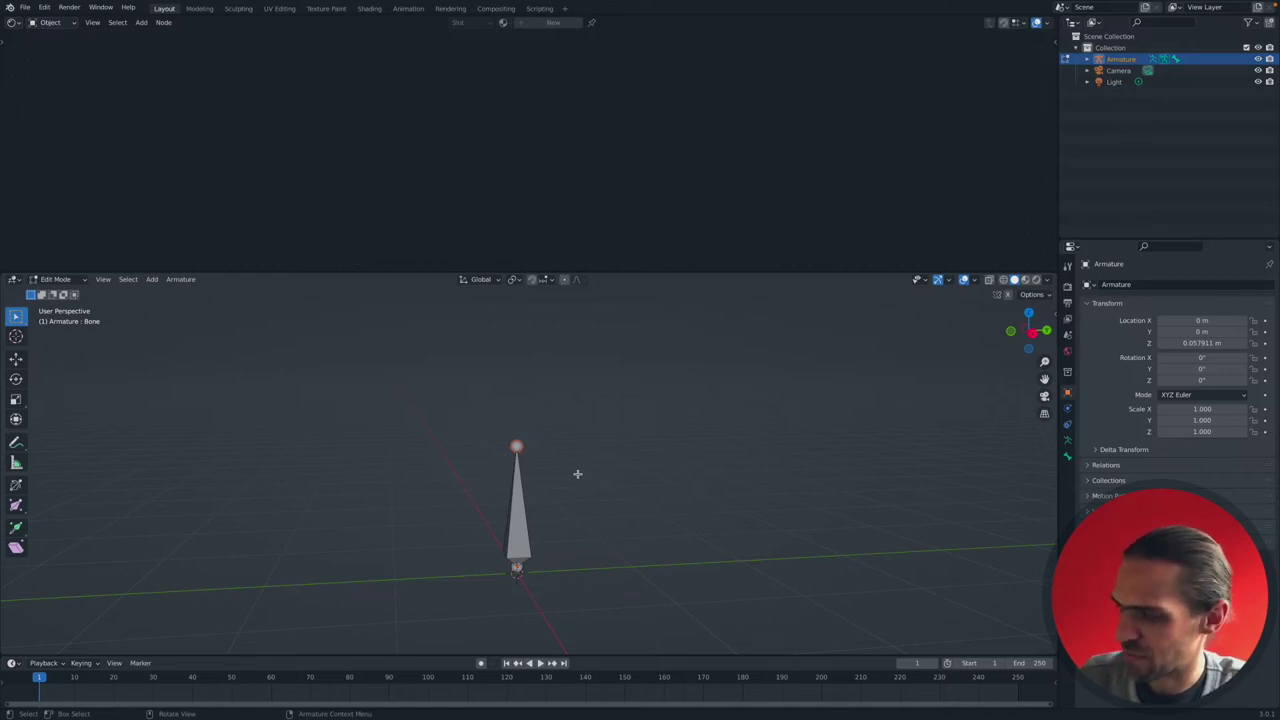
# Open the second Lego_Man file from the recent files, discarding the changes in untitled.blend.
pyautogui.click(24, 7)
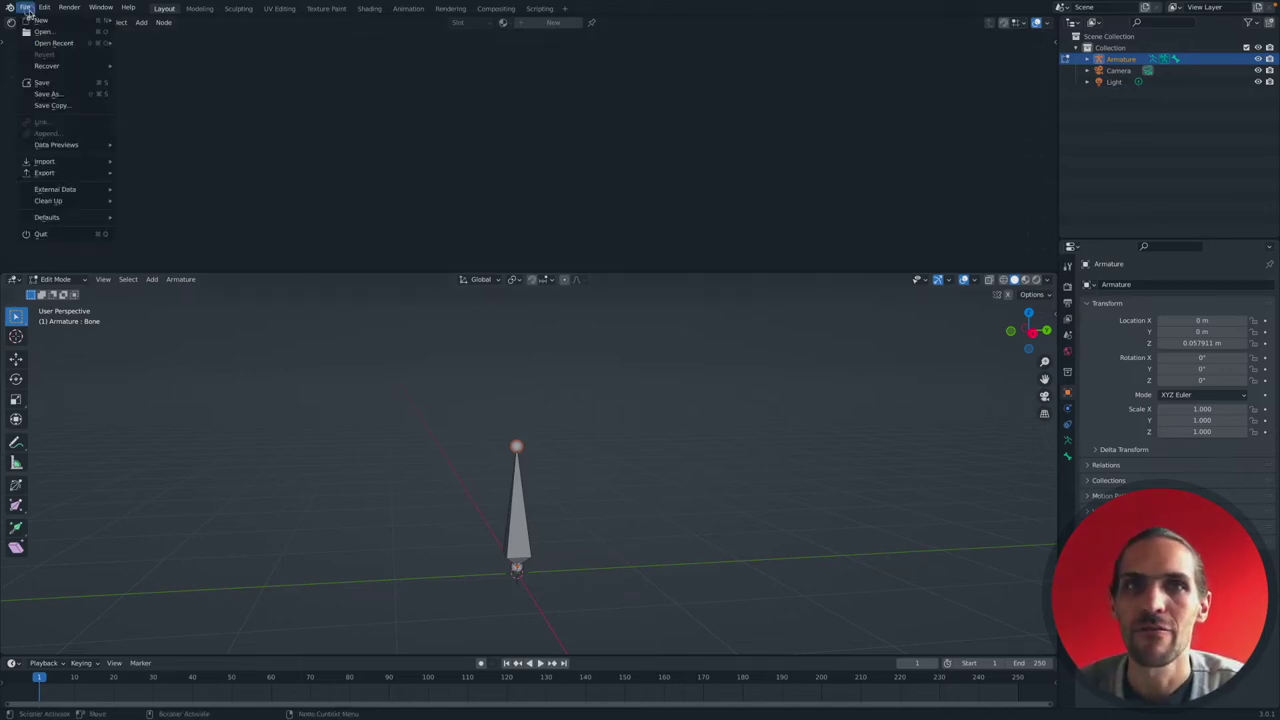
pyautogui.moveTo(47, 44)
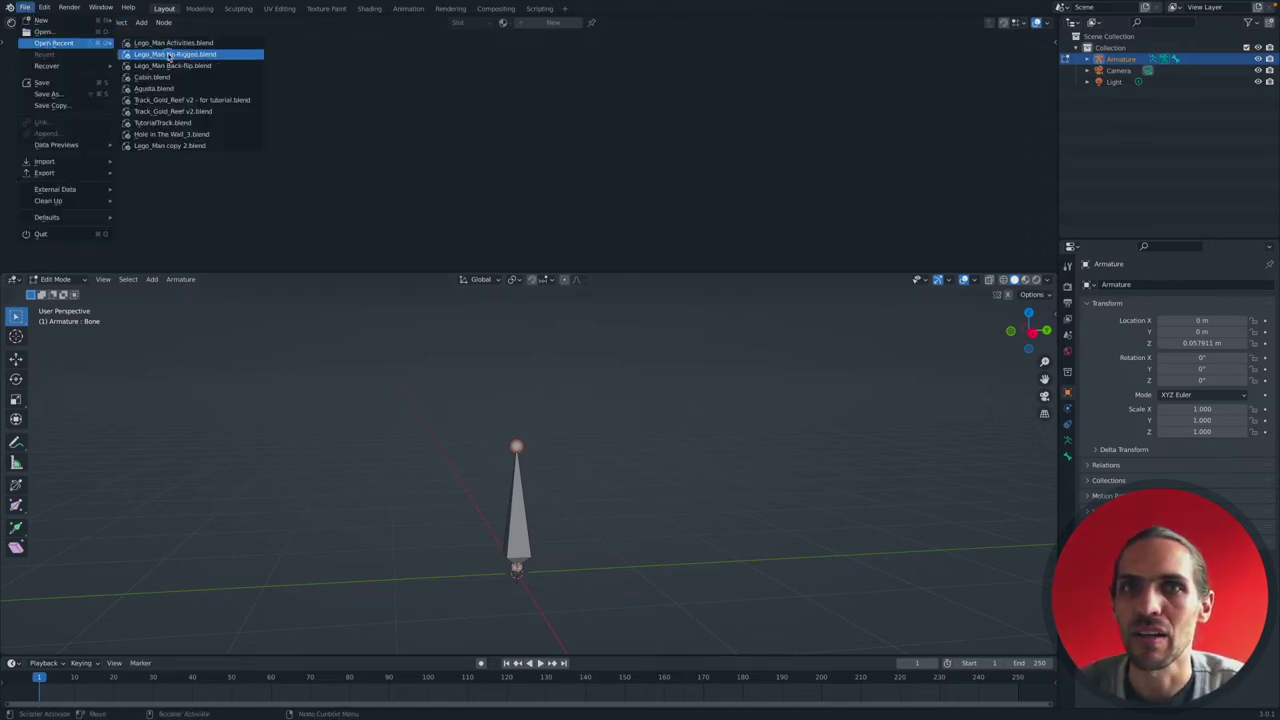
pyautogui.click(168, 57)
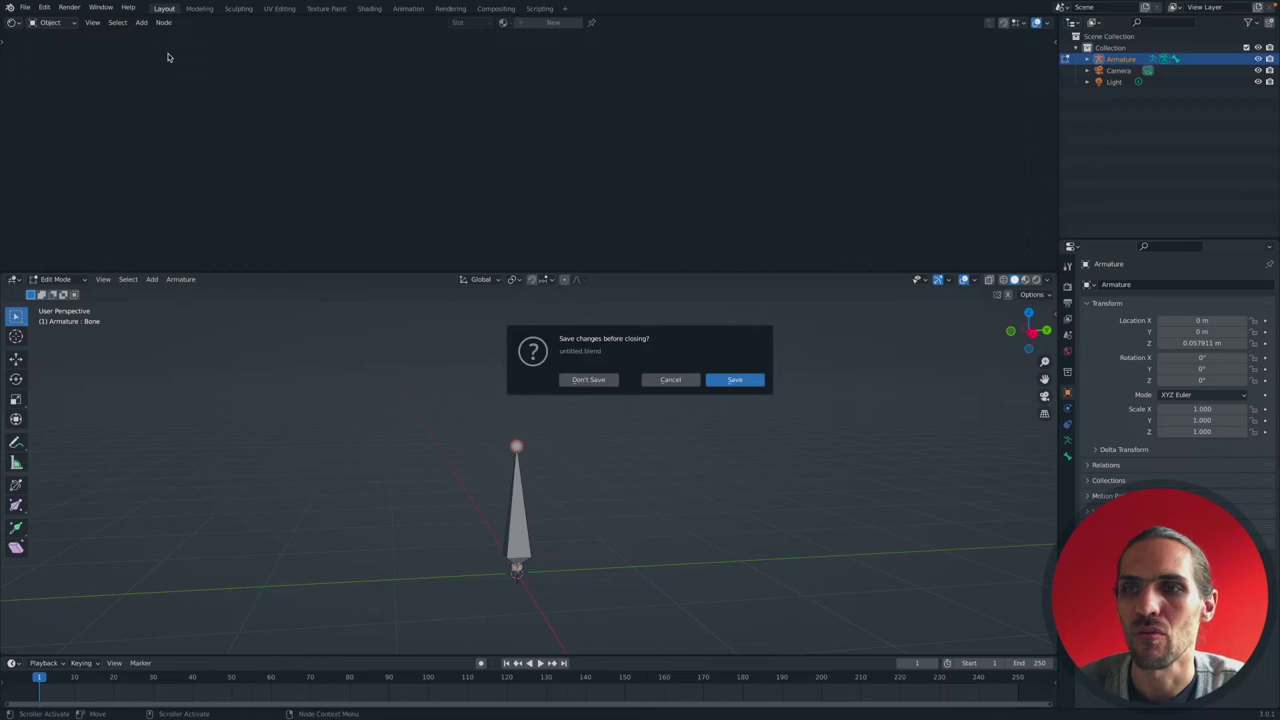
pyautogui.click(588, 380)
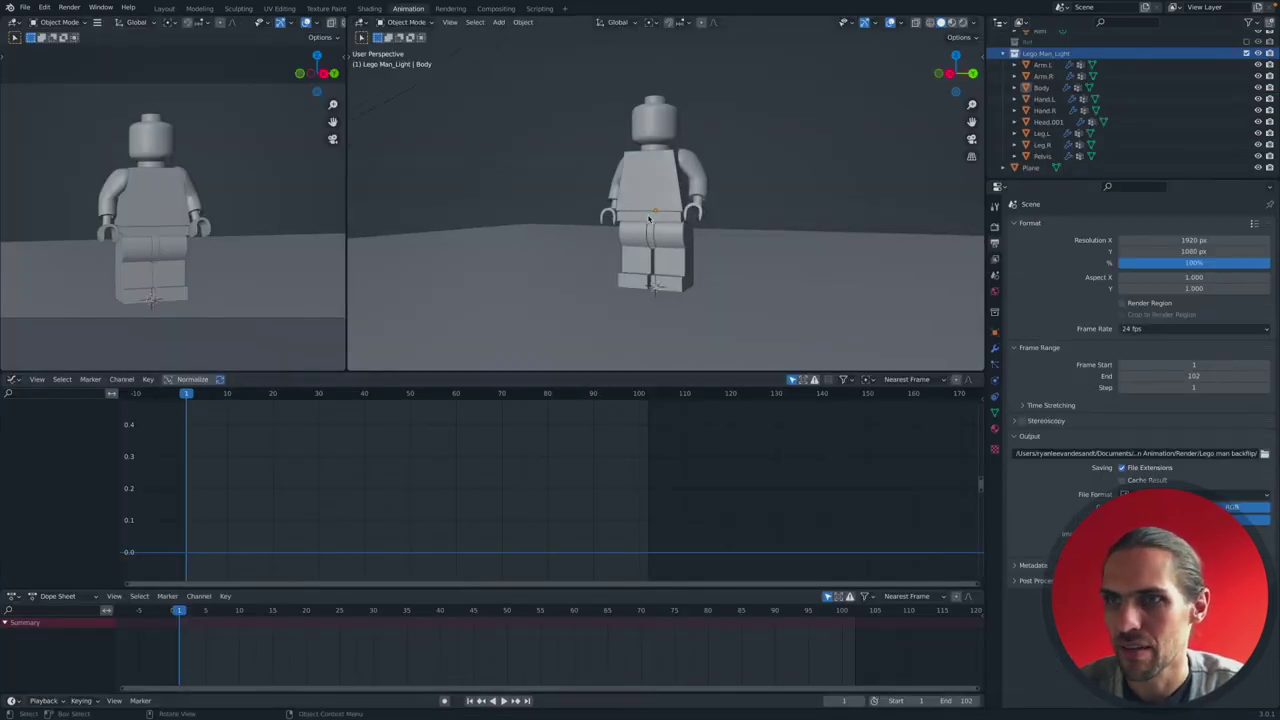
# In the right orthographic view of the Lego man, add a Single Bone armature.
pyautogui.click(970, 73)
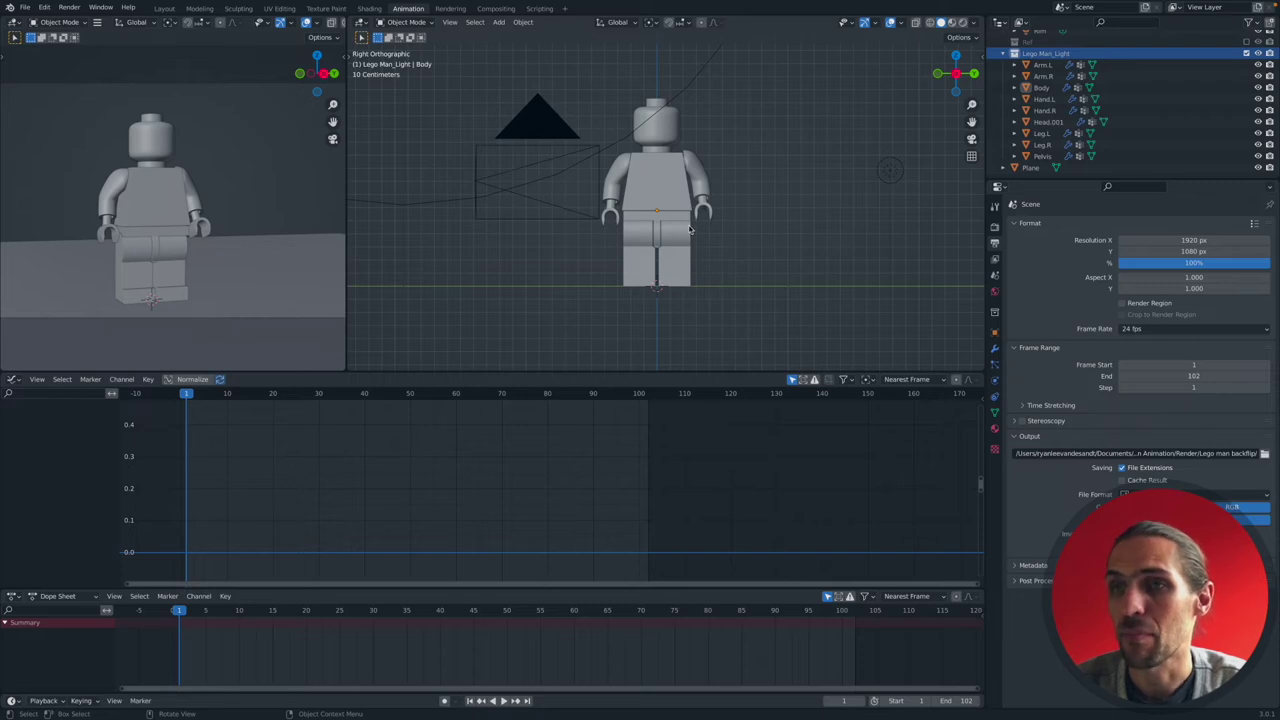
pyautogui.scroll(3, 659, 201)
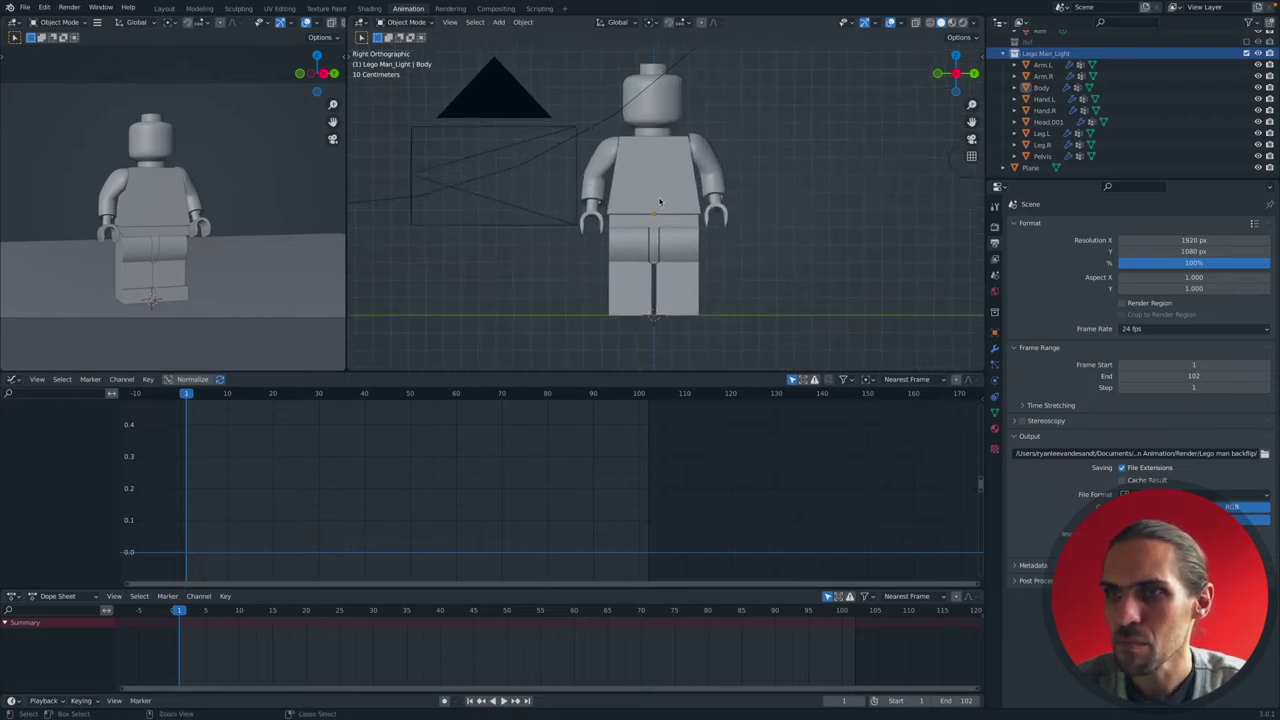
pyautogui.scroll(2, 659, 201)
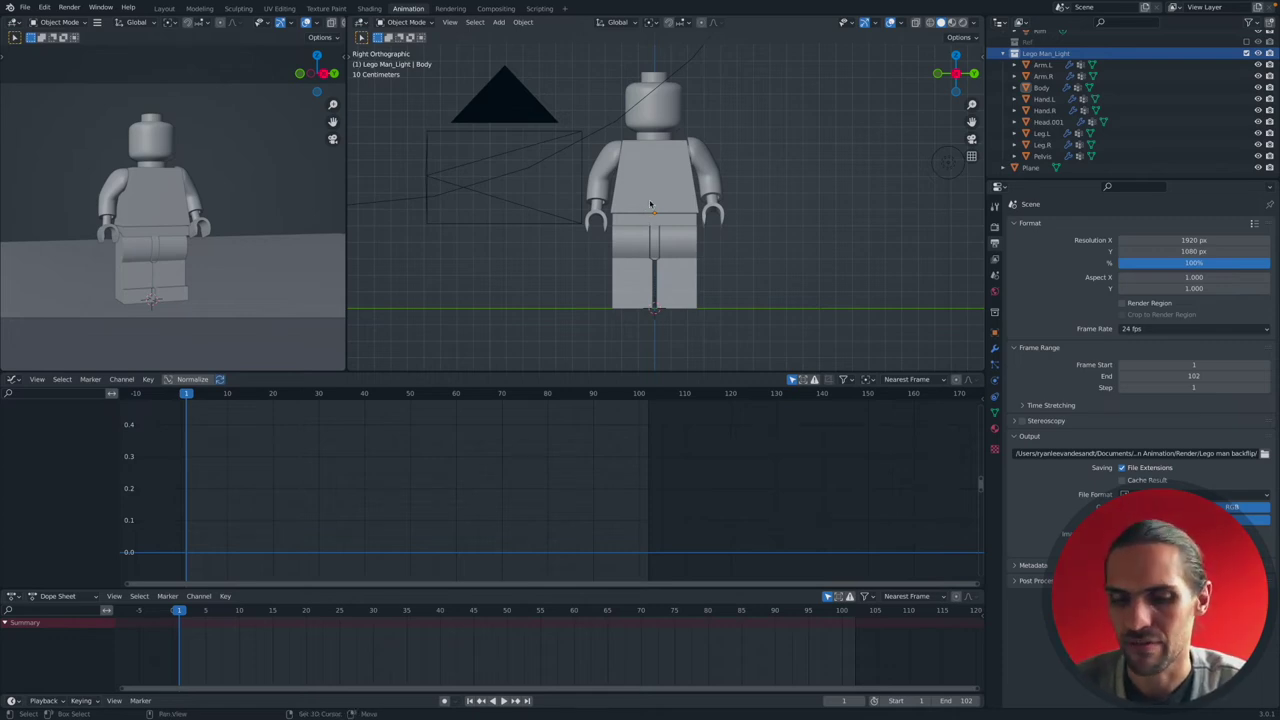
pyautogui.hotkey('shift', 'a')
pyautogui.moveTo(640, 204)
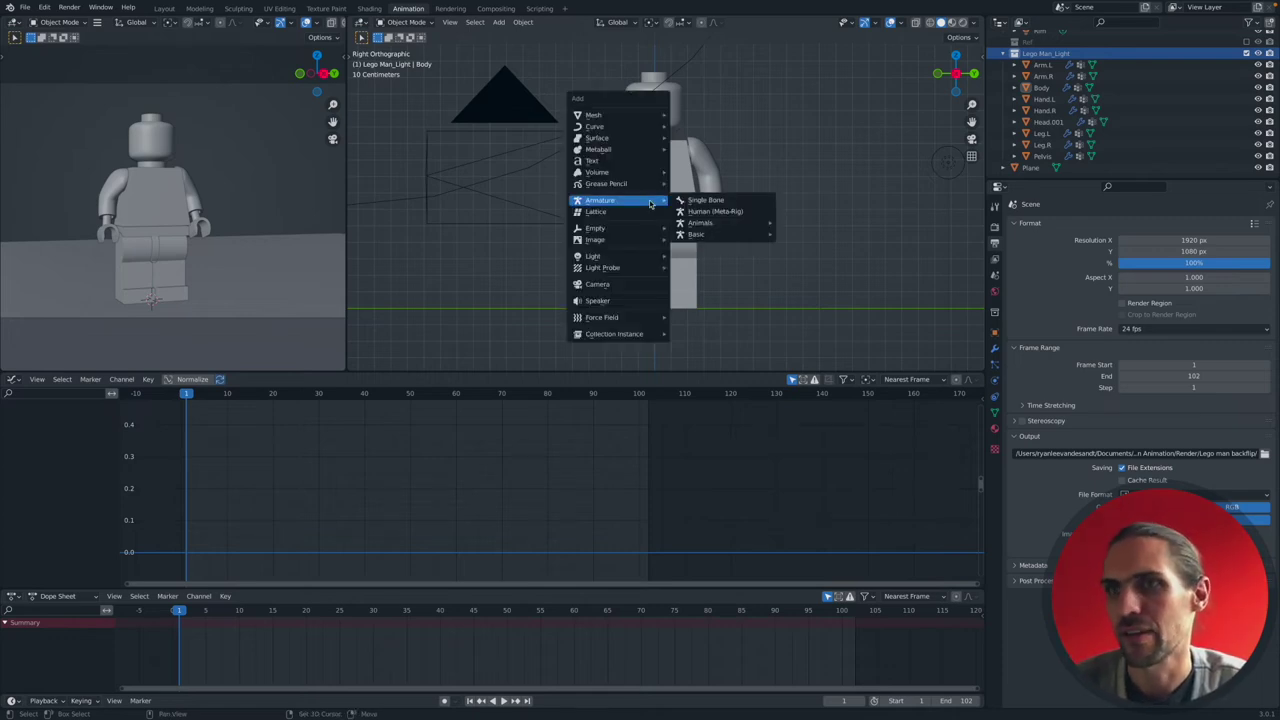
pyautogui.click(706, 200)
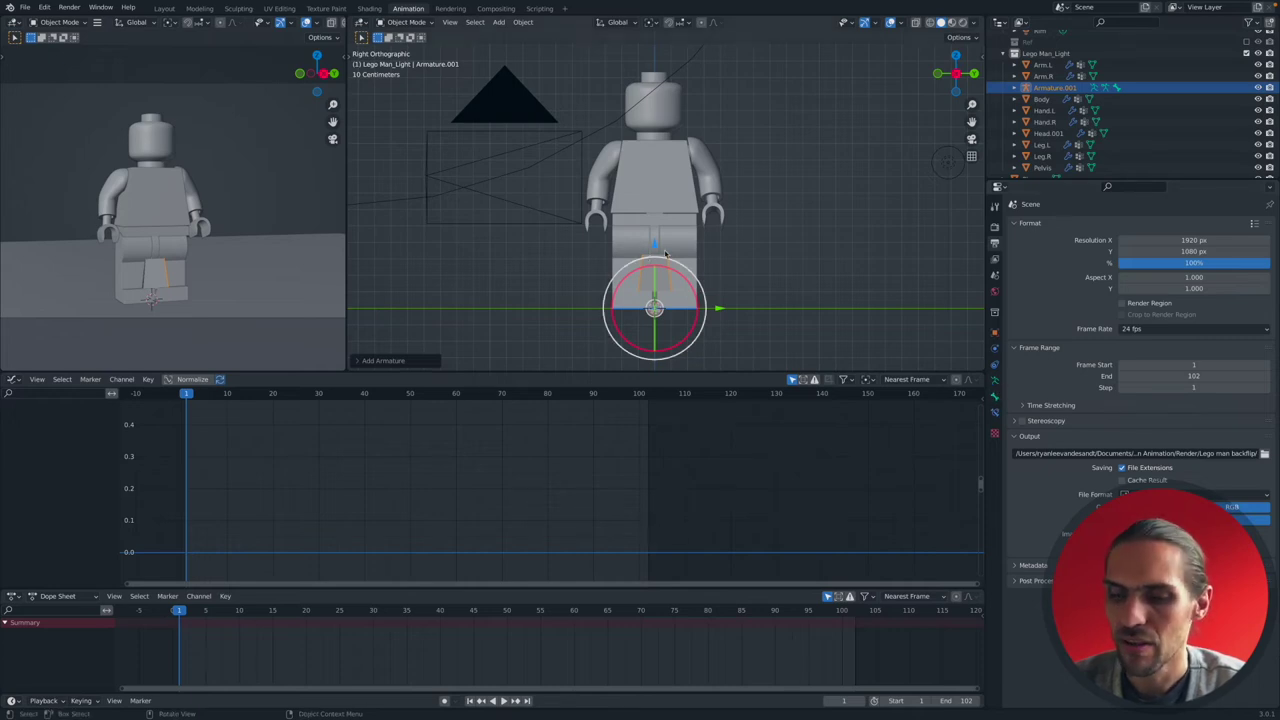
# With X-ray on in the left orthographic view, raise the armature about 0.54 m along global Z to the Lego man's hips.
pyautogui.moveTo(665, 255); pyautogui.dragTo(728, 172, button='middle')
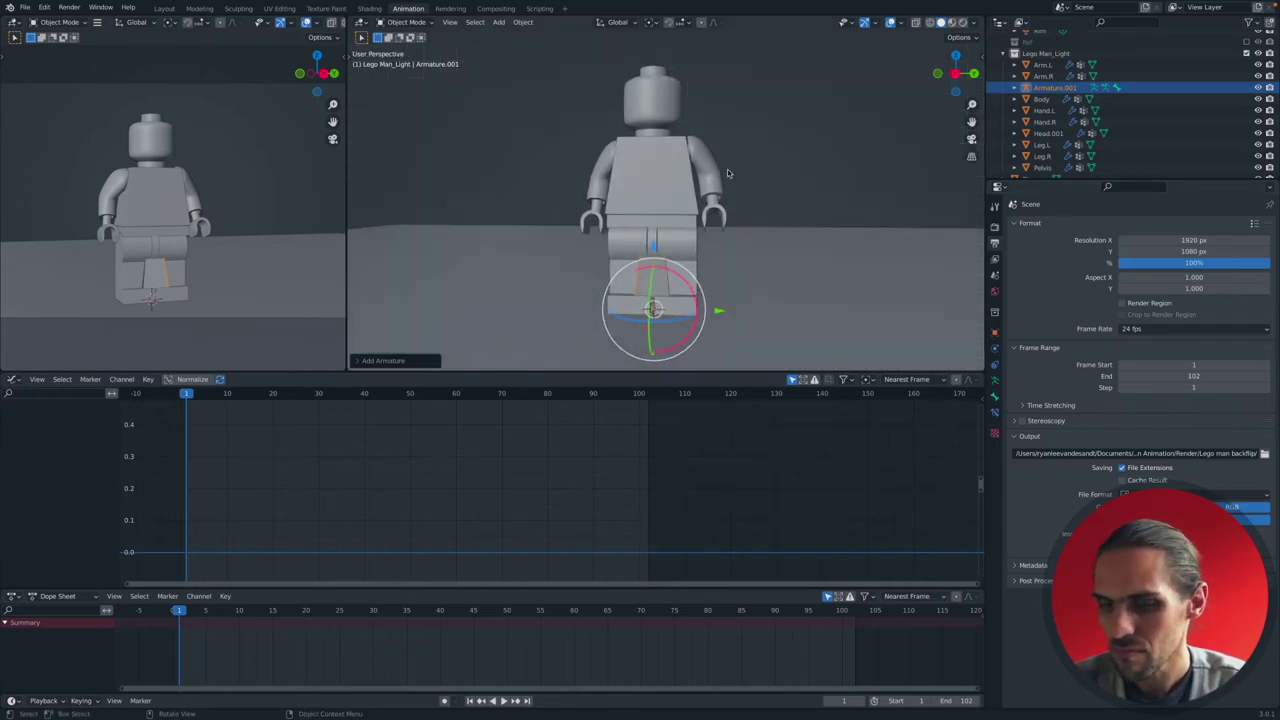
pyautogui.click(969, 77)
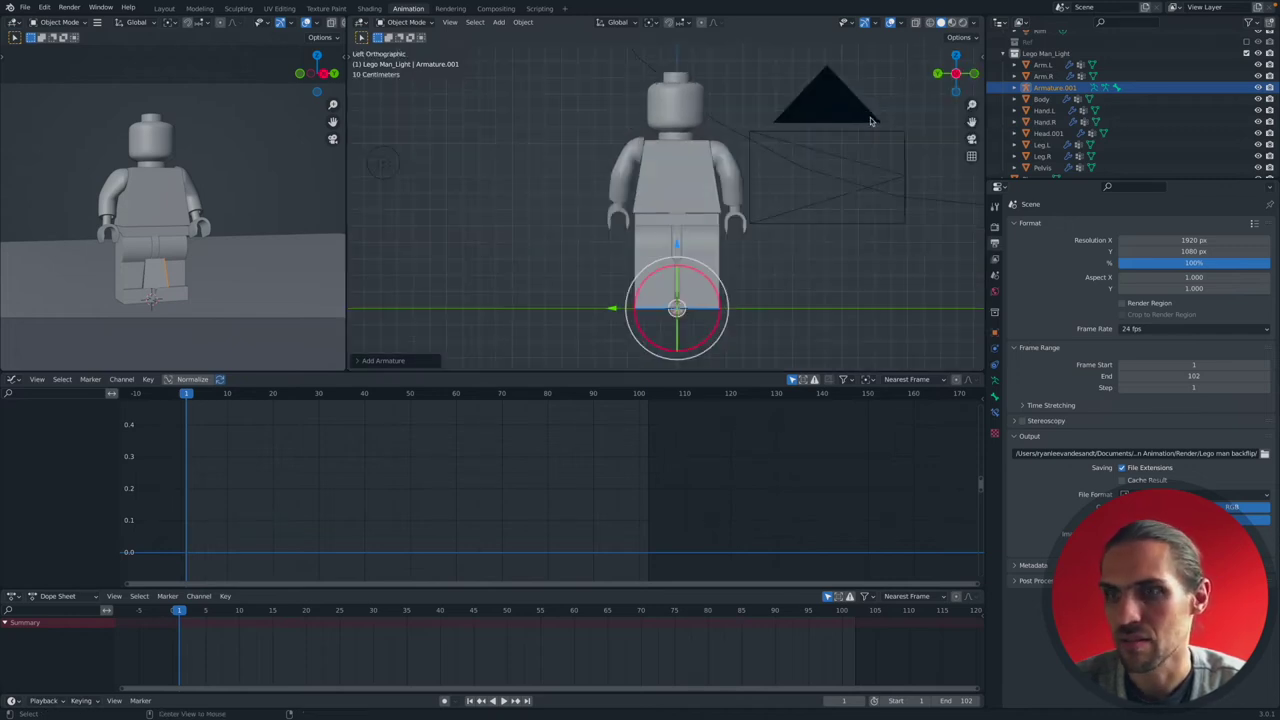
pyautogui.moveTo(707, 200); pyautogui.dragTo(707, 200, button='middle')
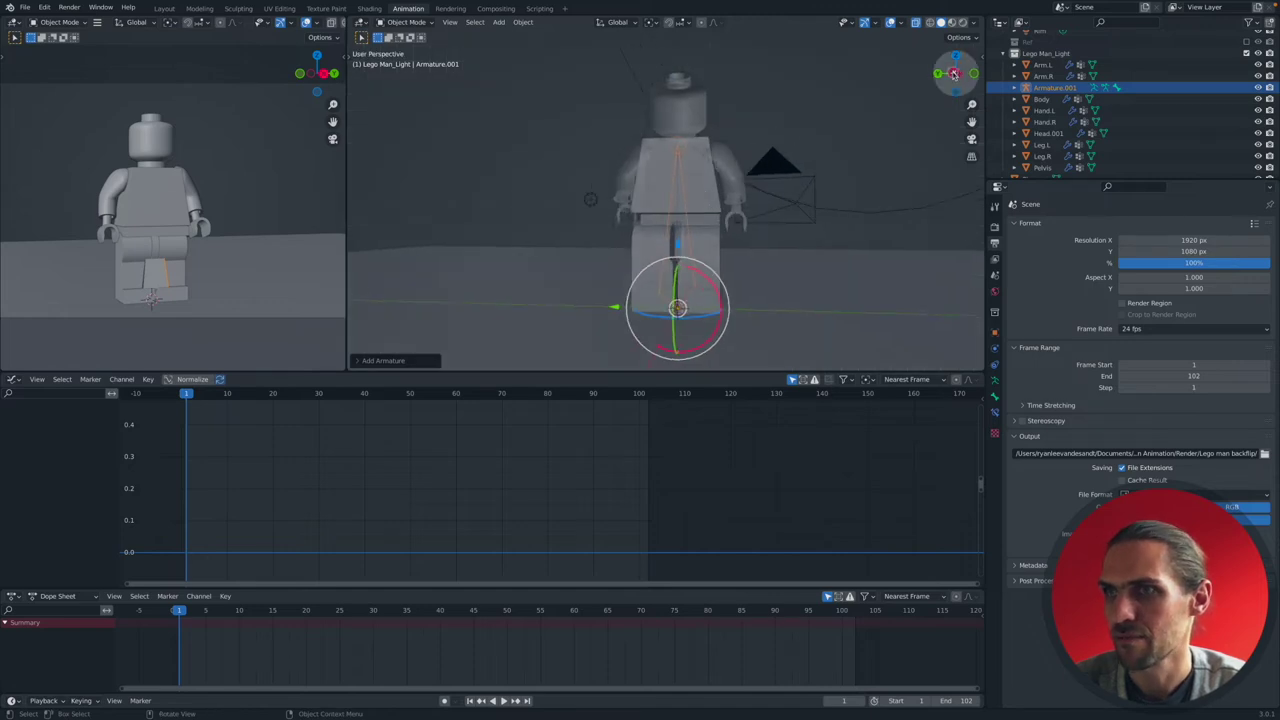
pyautogui.click(953, 80)
pyautogui.press('g')
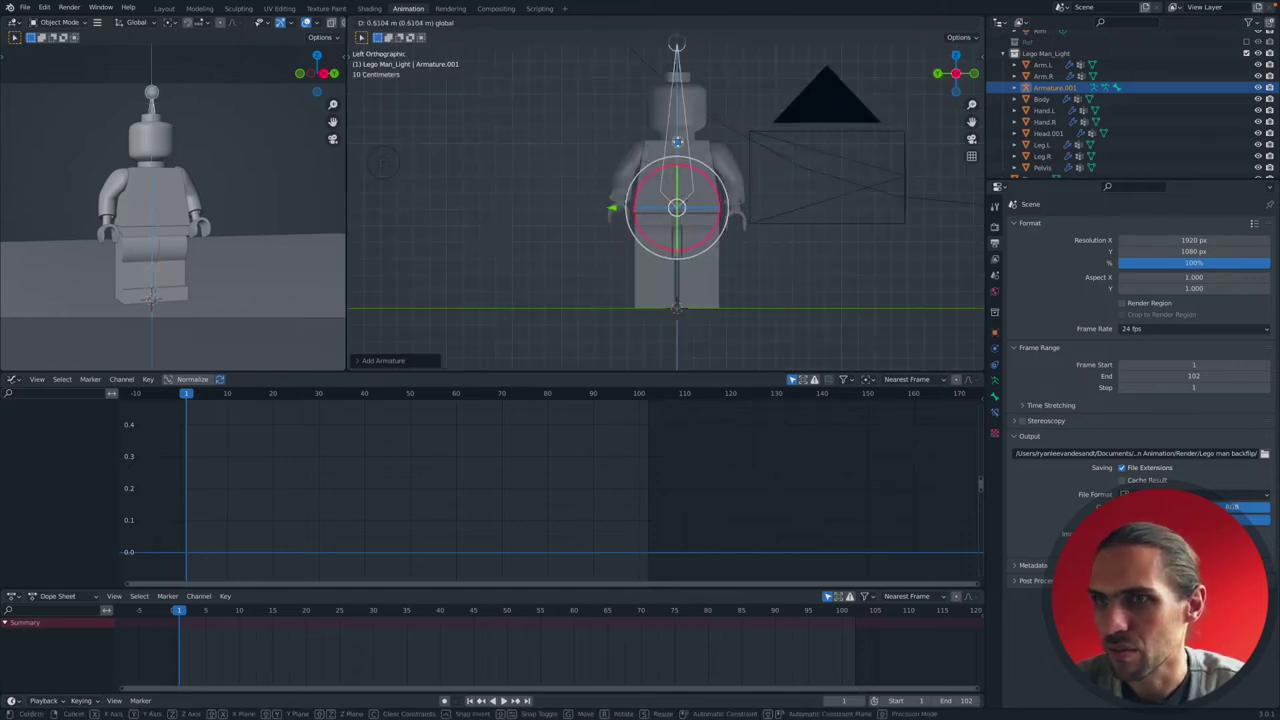
pyautogui.click(674, 138)
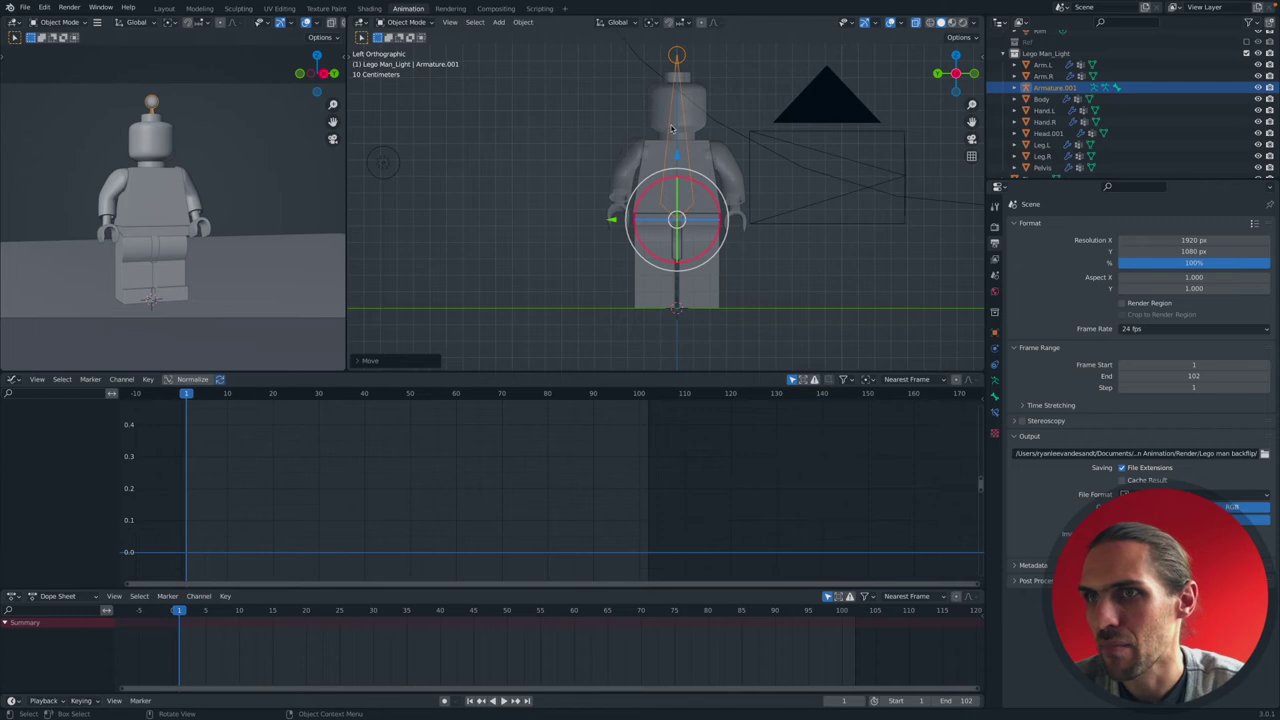
# Put the new armature into Edit Mode in the Animation workspace.
pyautogui.click(402, 22)
pyautogui.click(400, 48)
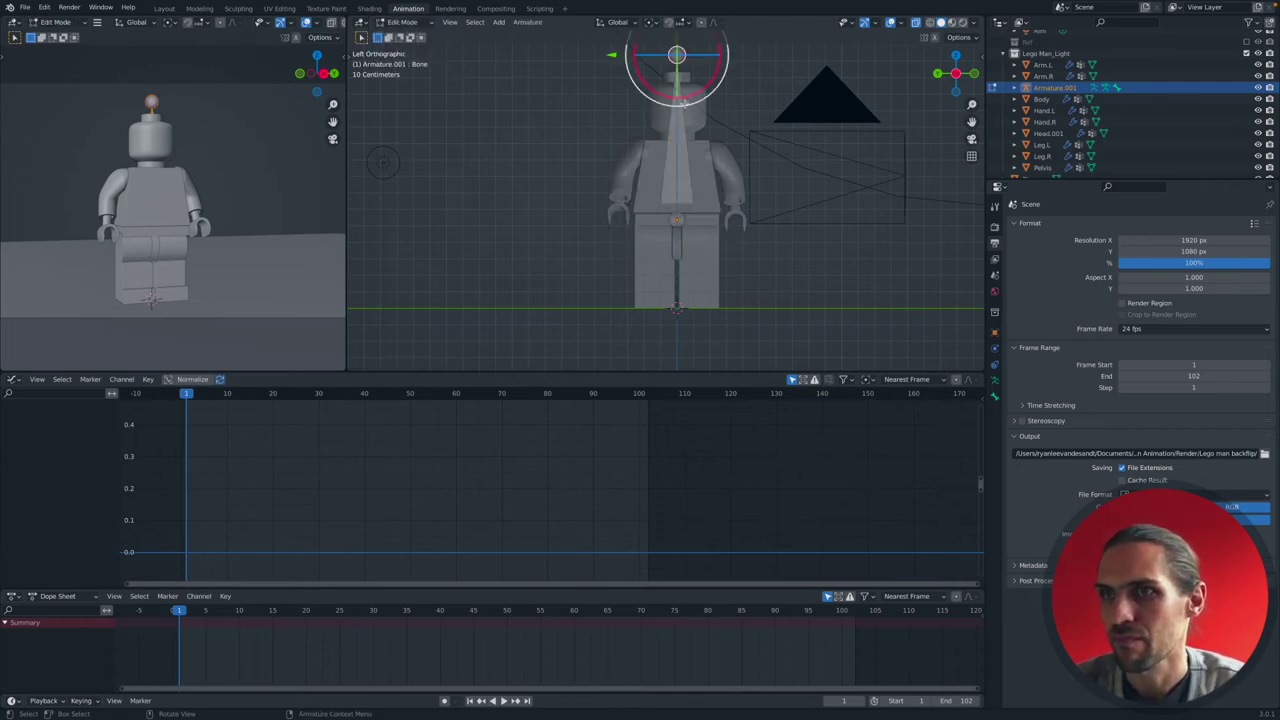
pyautogui.keyDown('shift'); pyautogui.moveTo(669, 128); pyautogui.dragTo(669, 174, button='middle'); pyautogui.keyUp('shift')
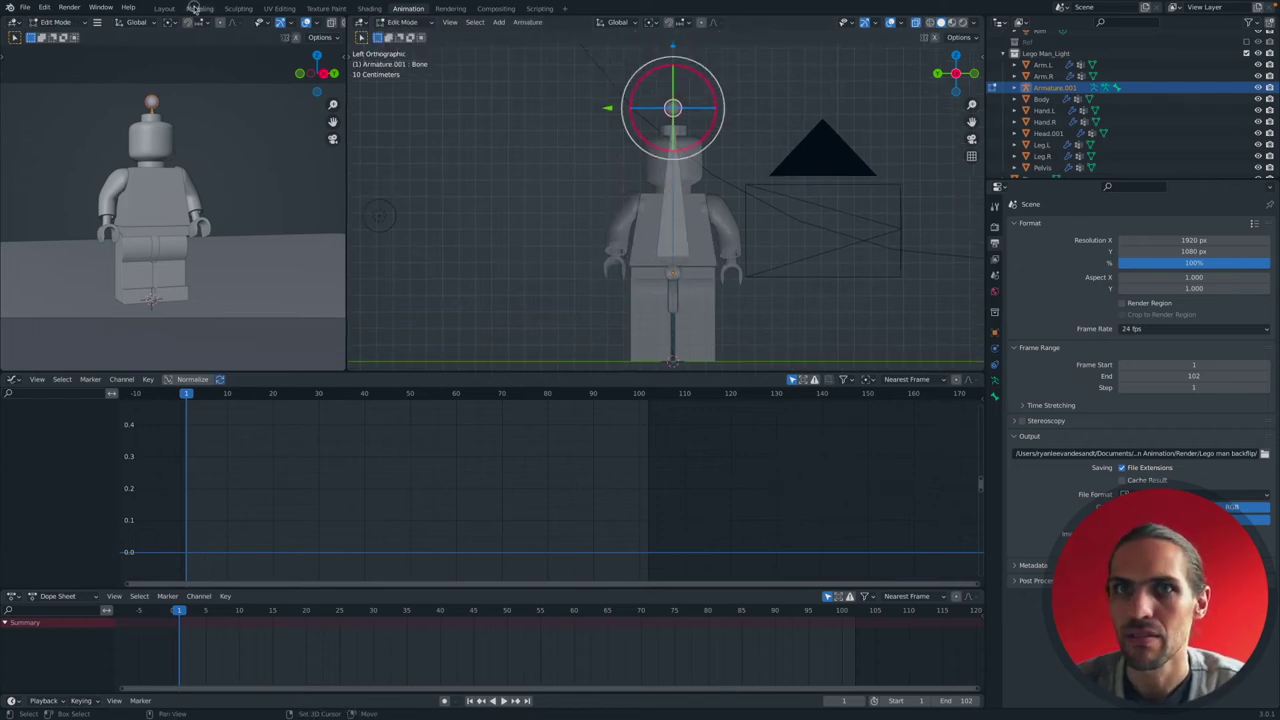
# Switch to the Layout workspace, view the Lego man from the right with X-ray on, and enter Edit Mode on the armature.
pyautogui.click(199, 8)
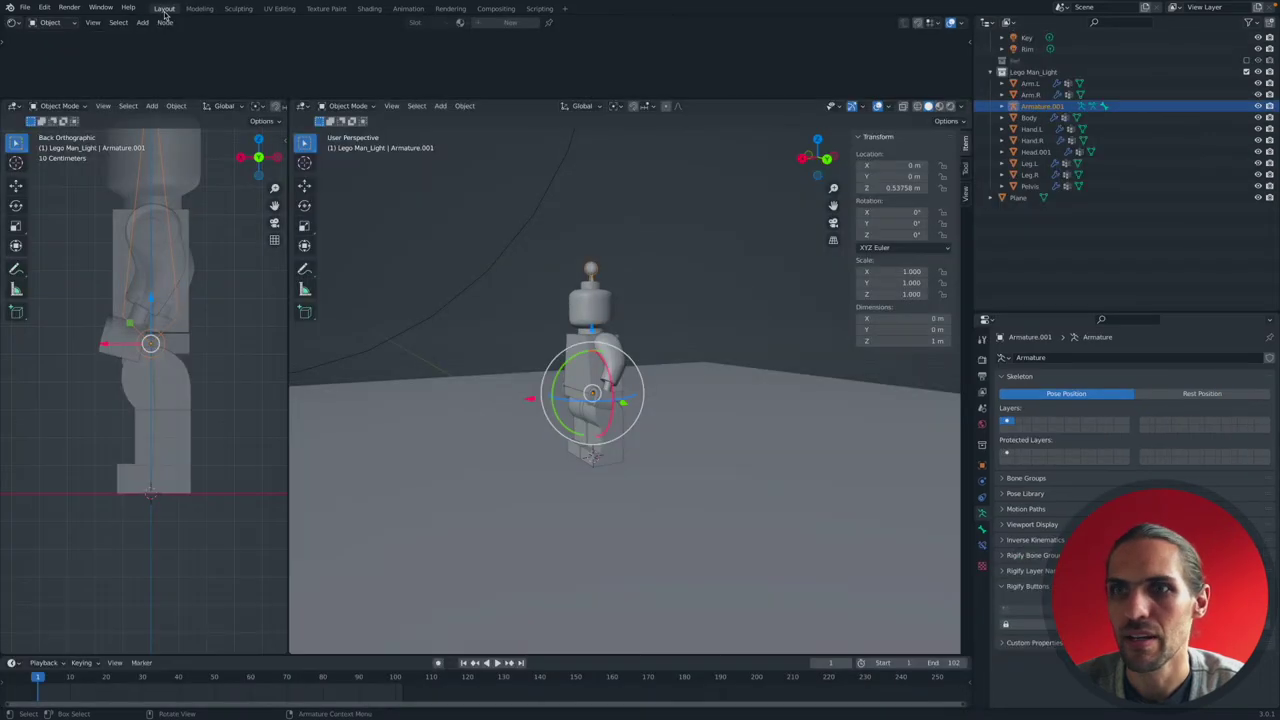
pyautogui.click(164, 8)
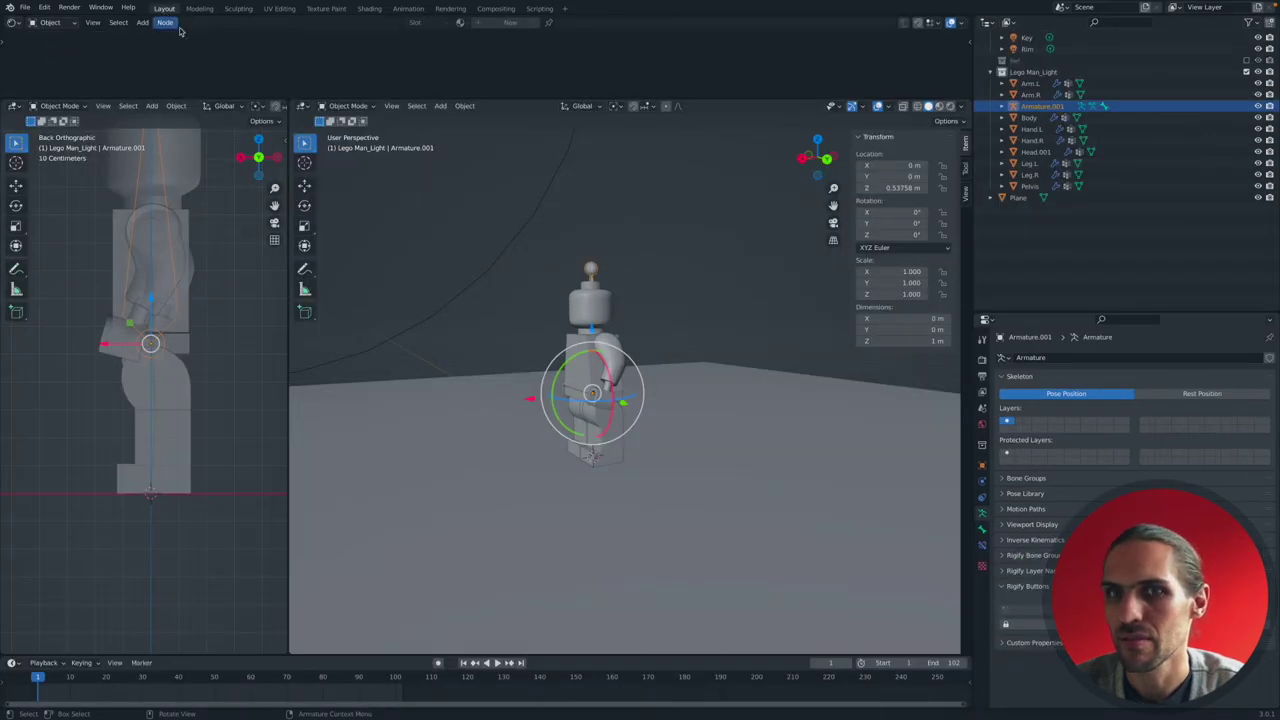
pyautogui.click(803, 158)
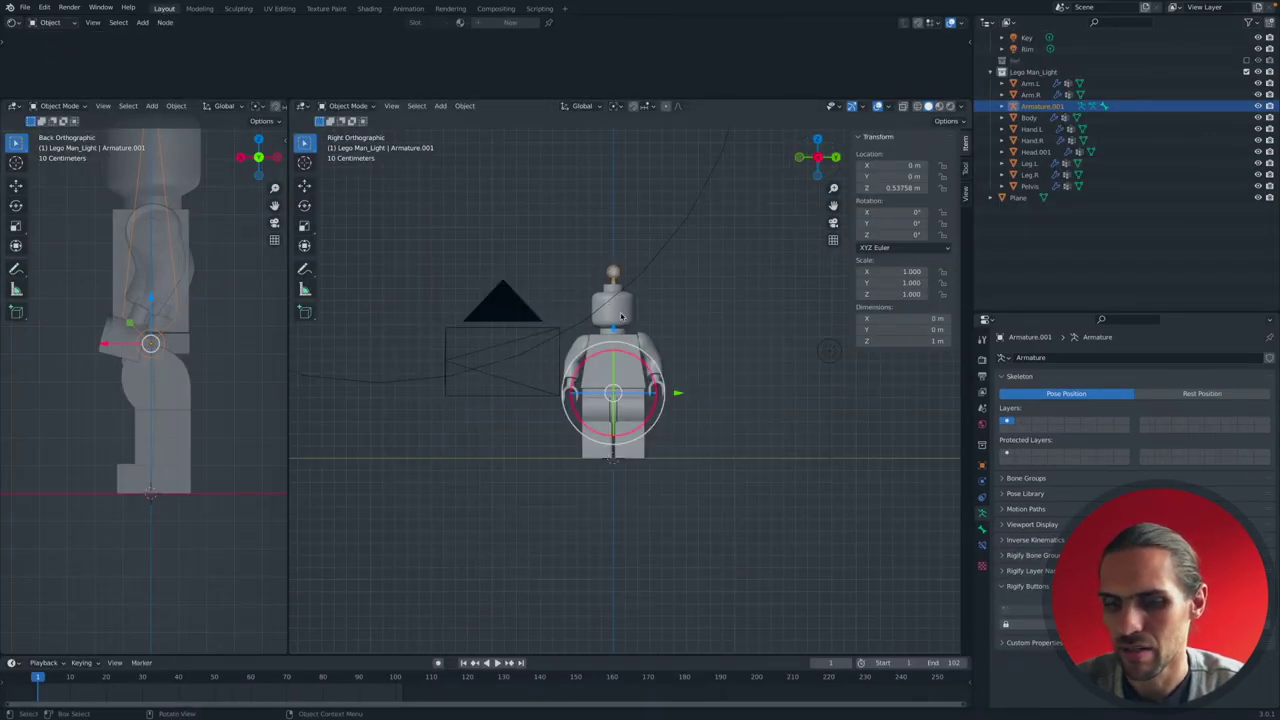
pyautogui.hotkey('alt', 'z')
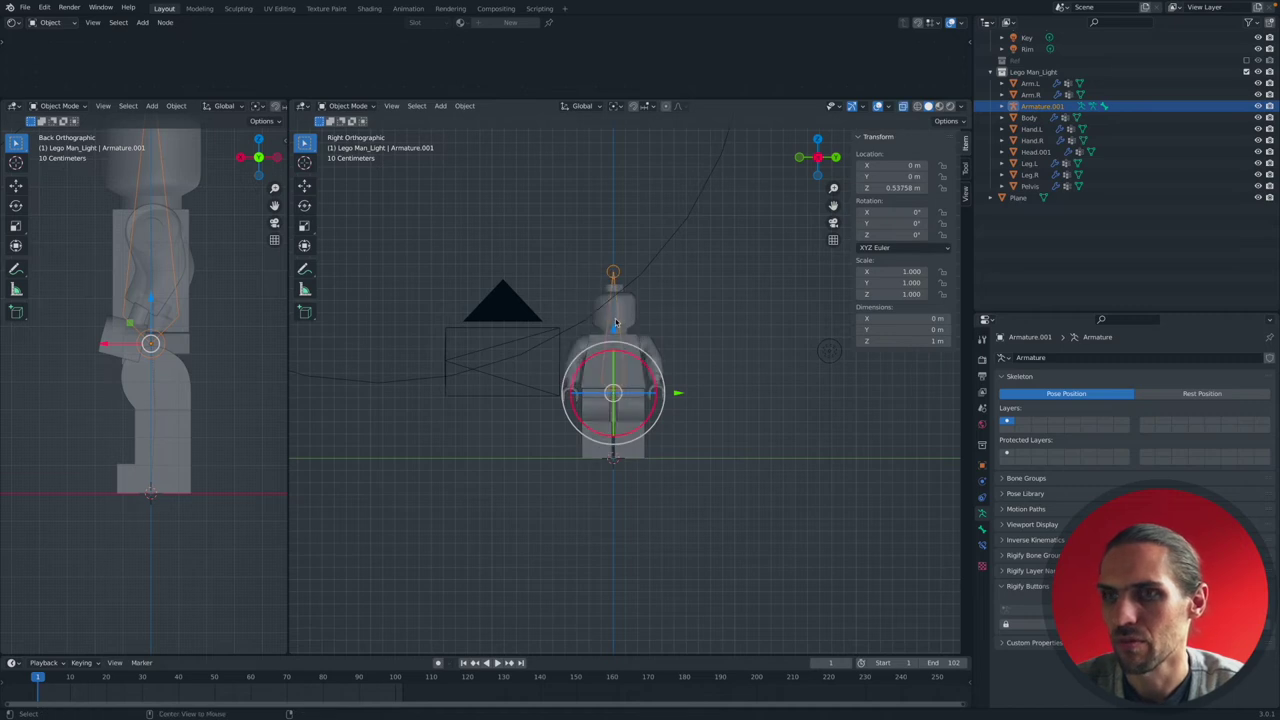
pyautogui.click(346, 106)
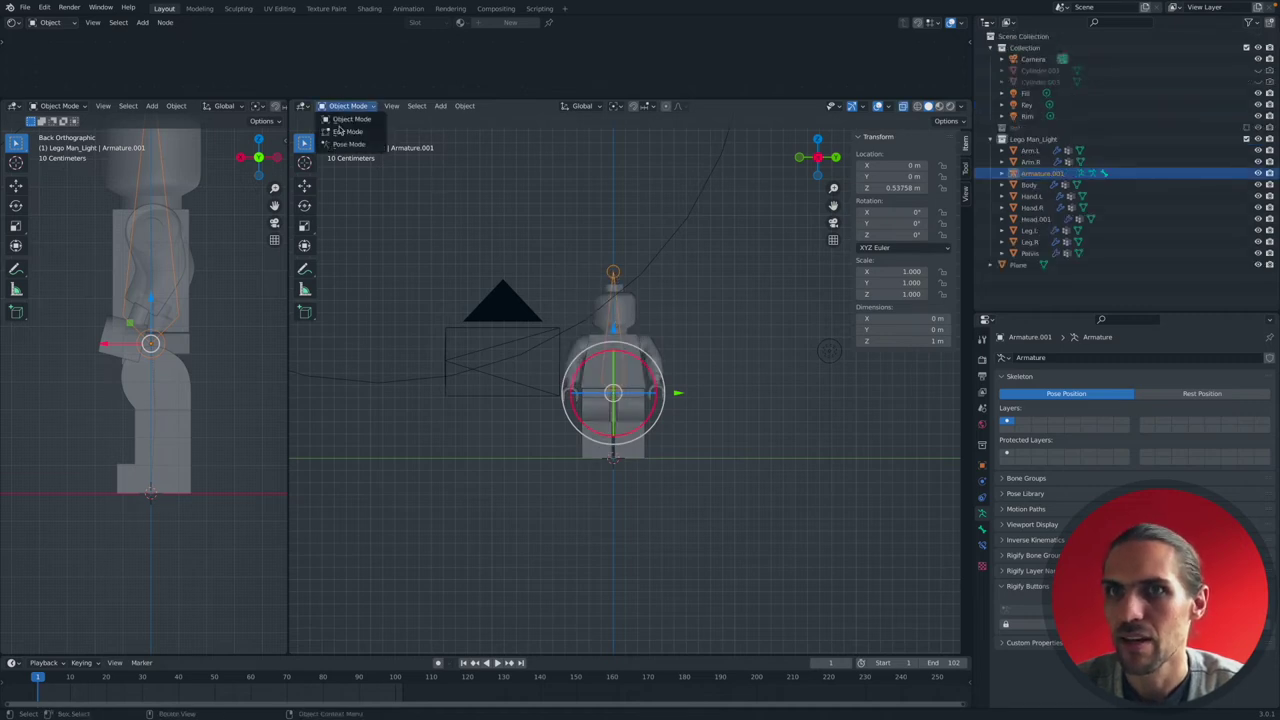
pyautogui.click(347, 131)
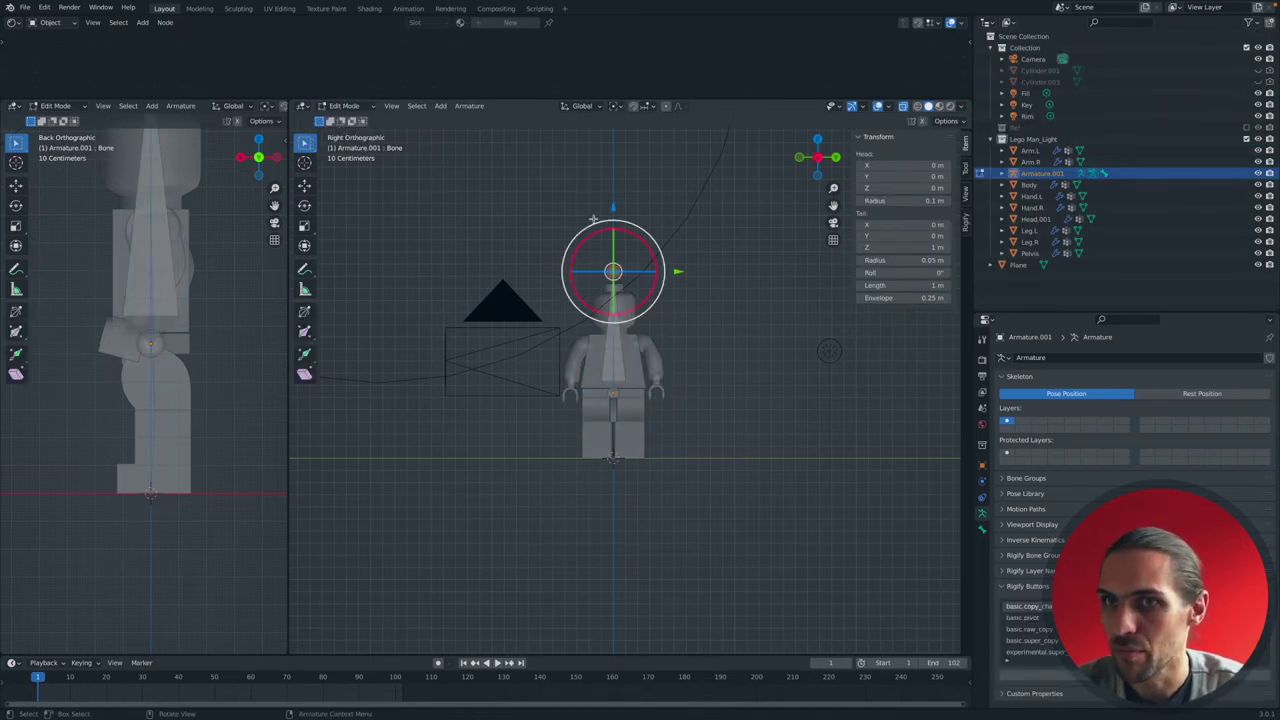
# Lower the bone's tip along global Z to the base of the Lego man's neck, making the bone about 0.49 m long.
pyautogui.moveTo(613, 203); pyautogui.dragTo(627, 341)
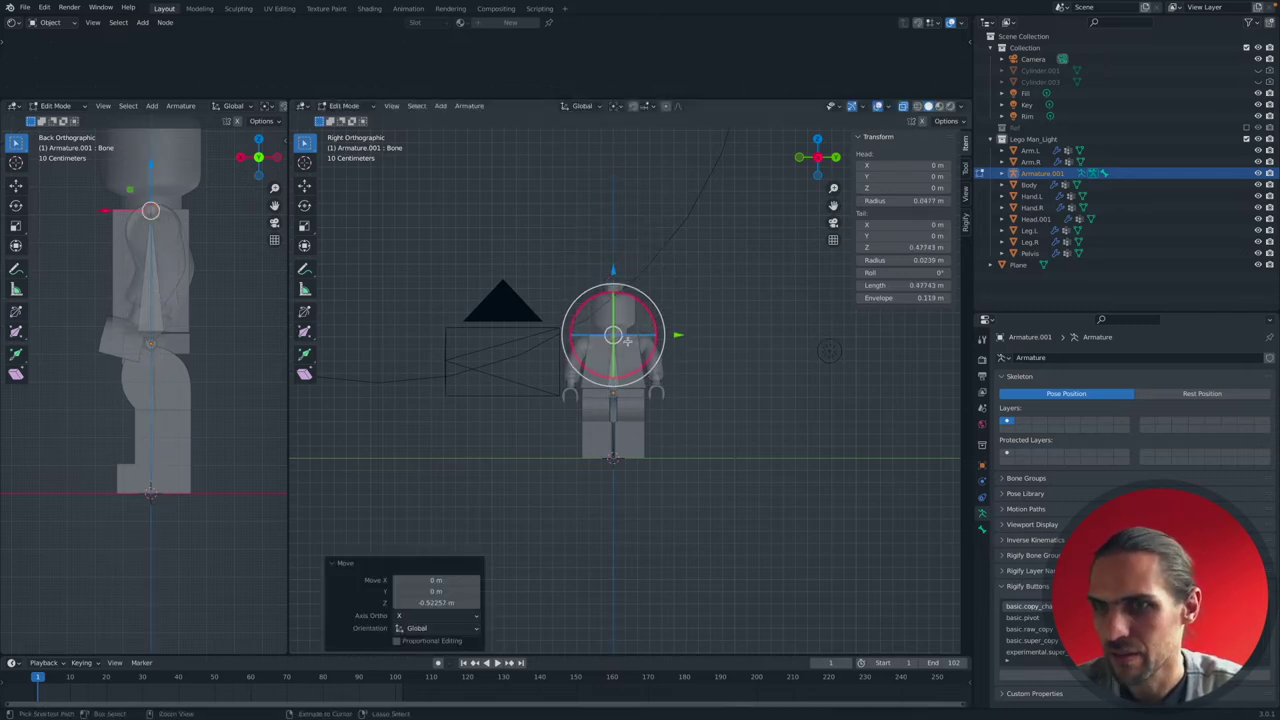
pyautogui.scroll(4, 627, 341)
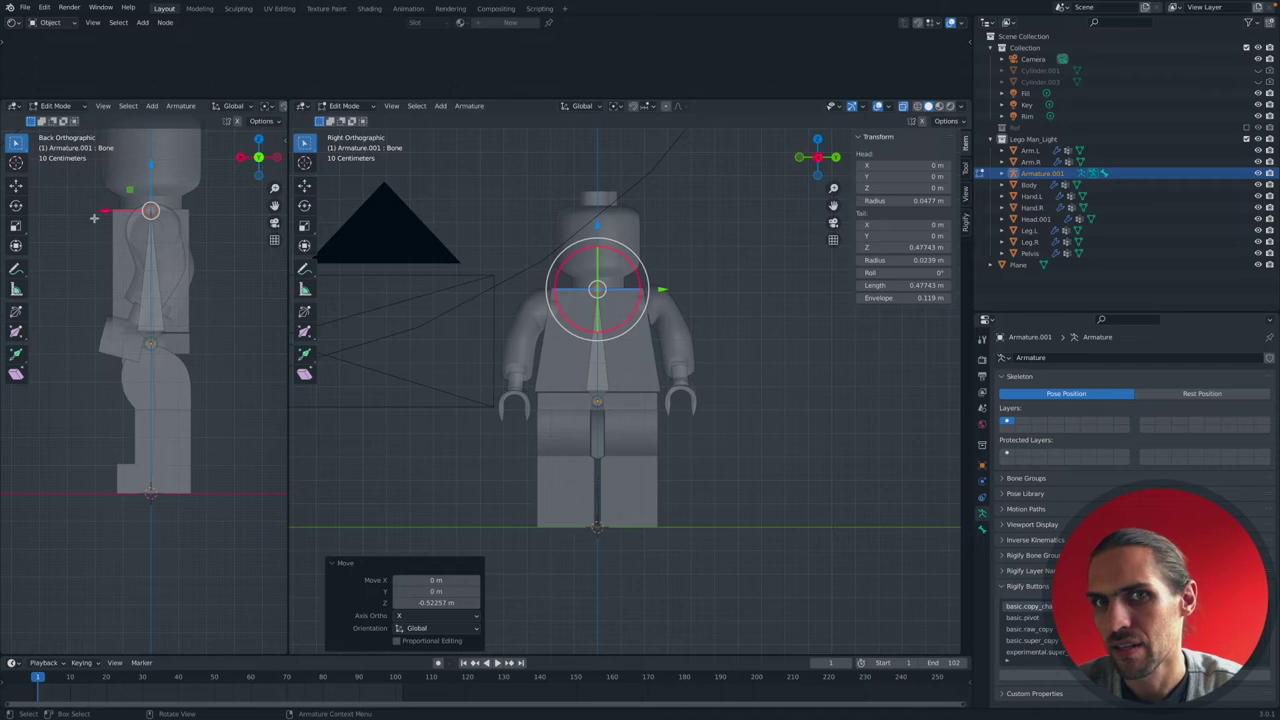
pyautogui.keyDown('shift'); pyautogui.scroll(4, 197, 294); pyautogui.keyUp('shift')
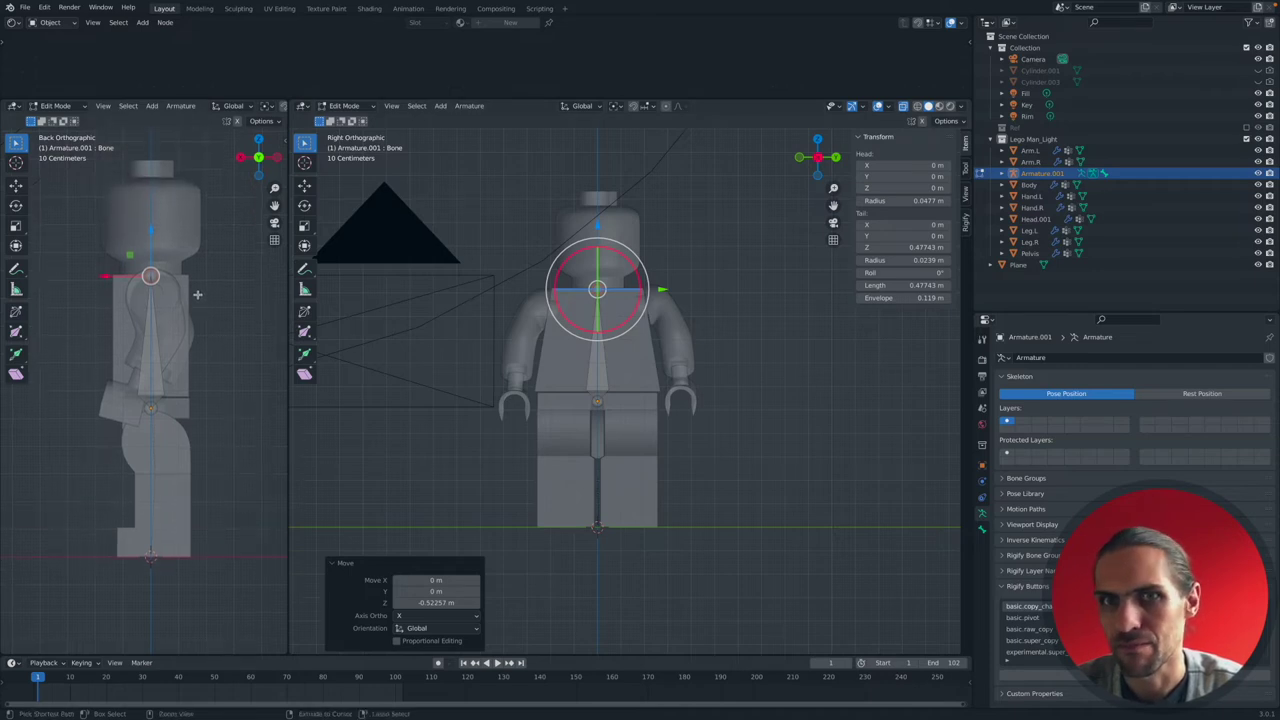
pyautogui.scroll(-2, 197, 294)
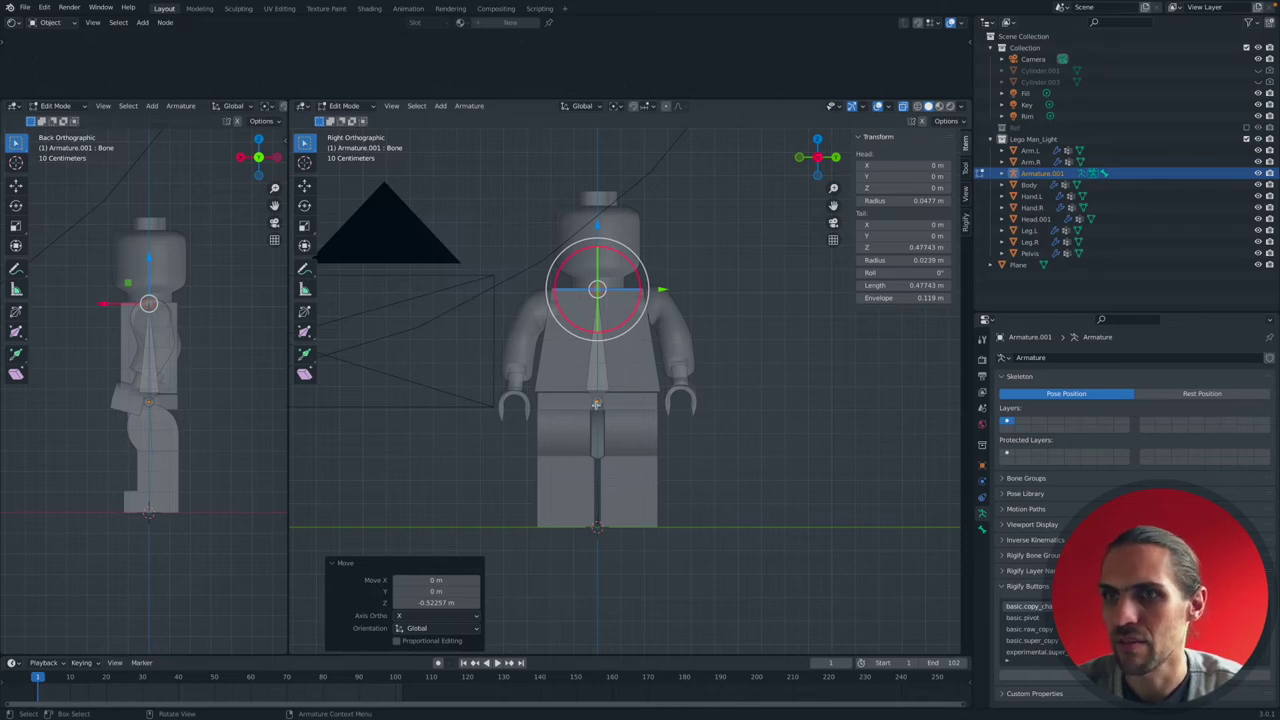
pyautogui.press('g')
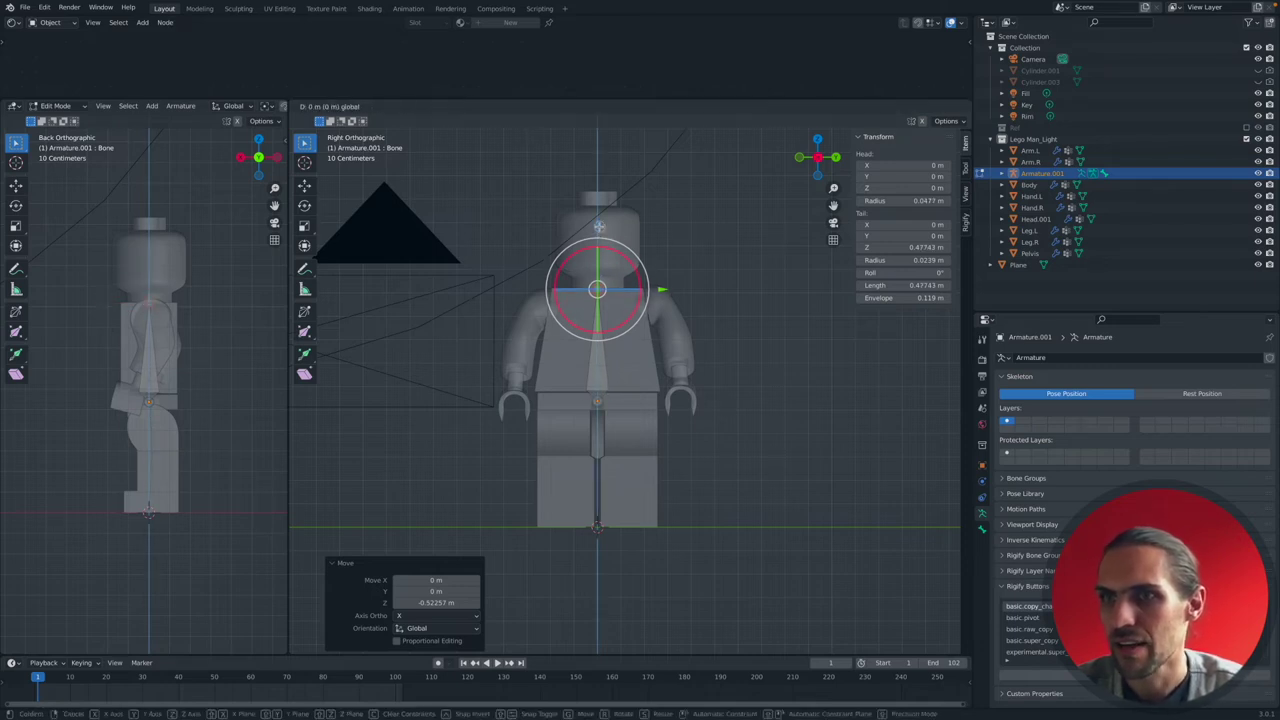
pyautogui.click(597, 222)
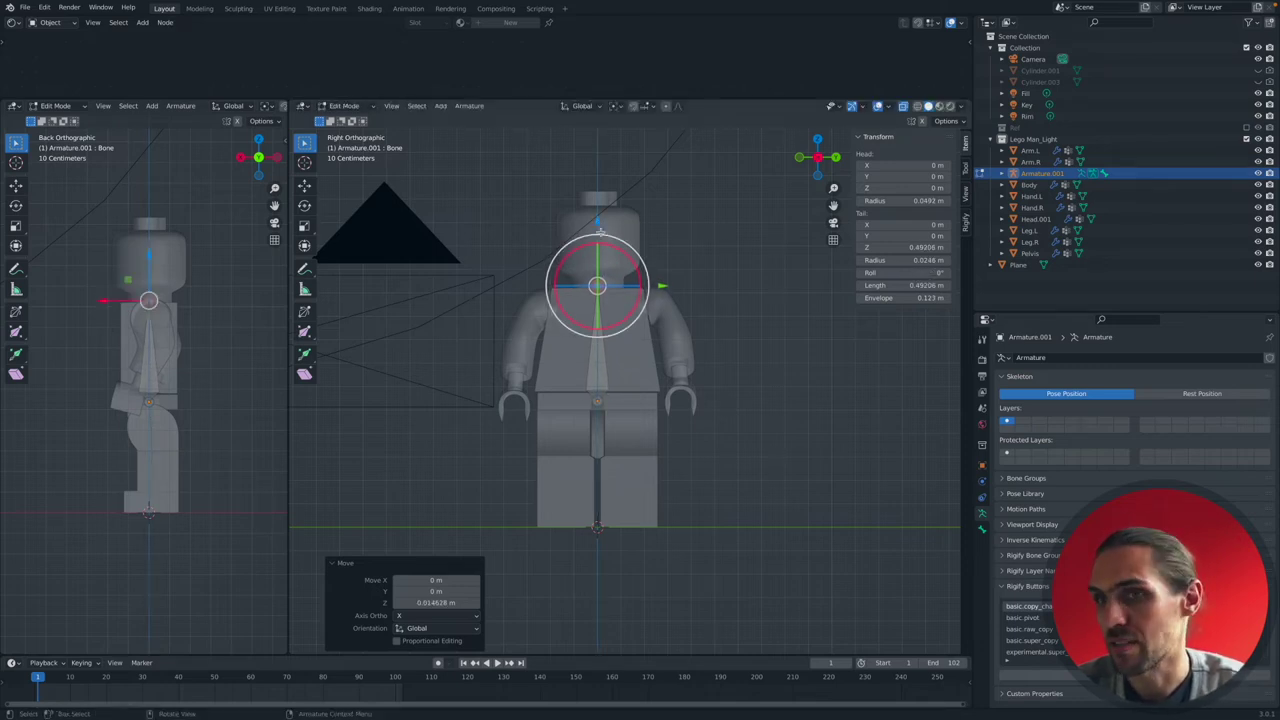
# Extrude a head bone about 0.37 m up along global Z from the neck joint, and select the whole new bone.
pyautogui.press('e')
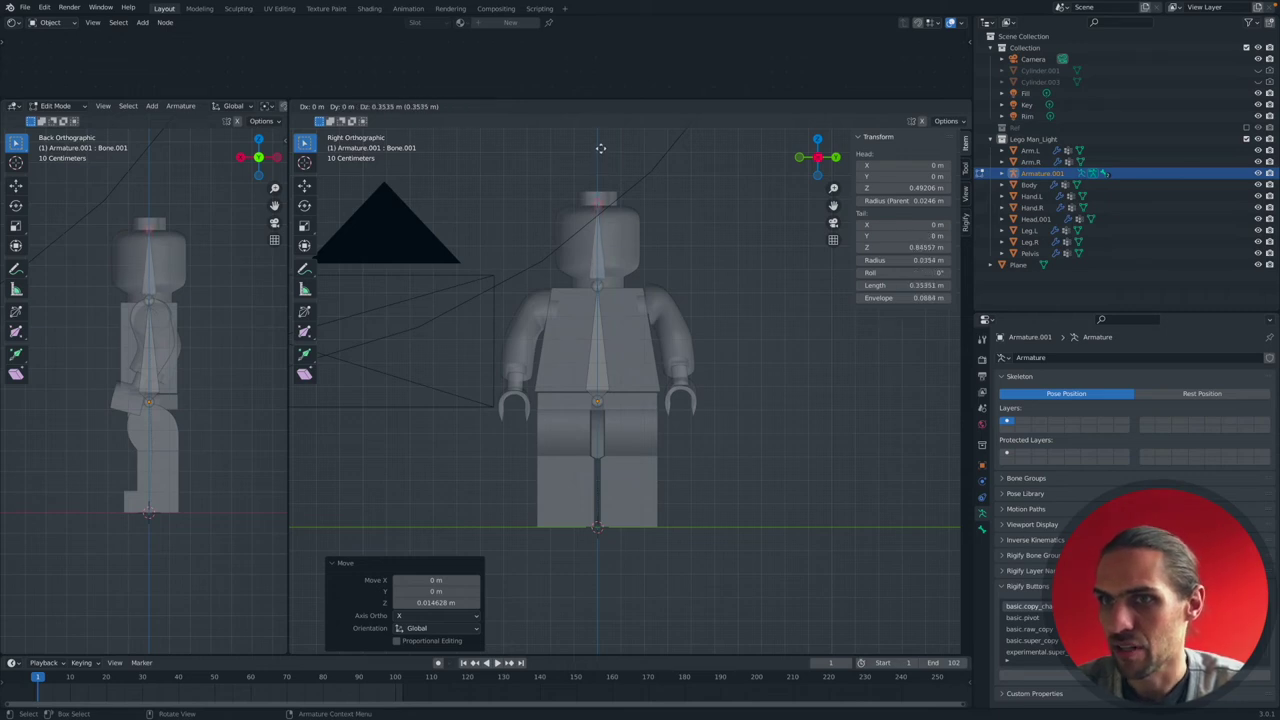
pyautogui.press('z')
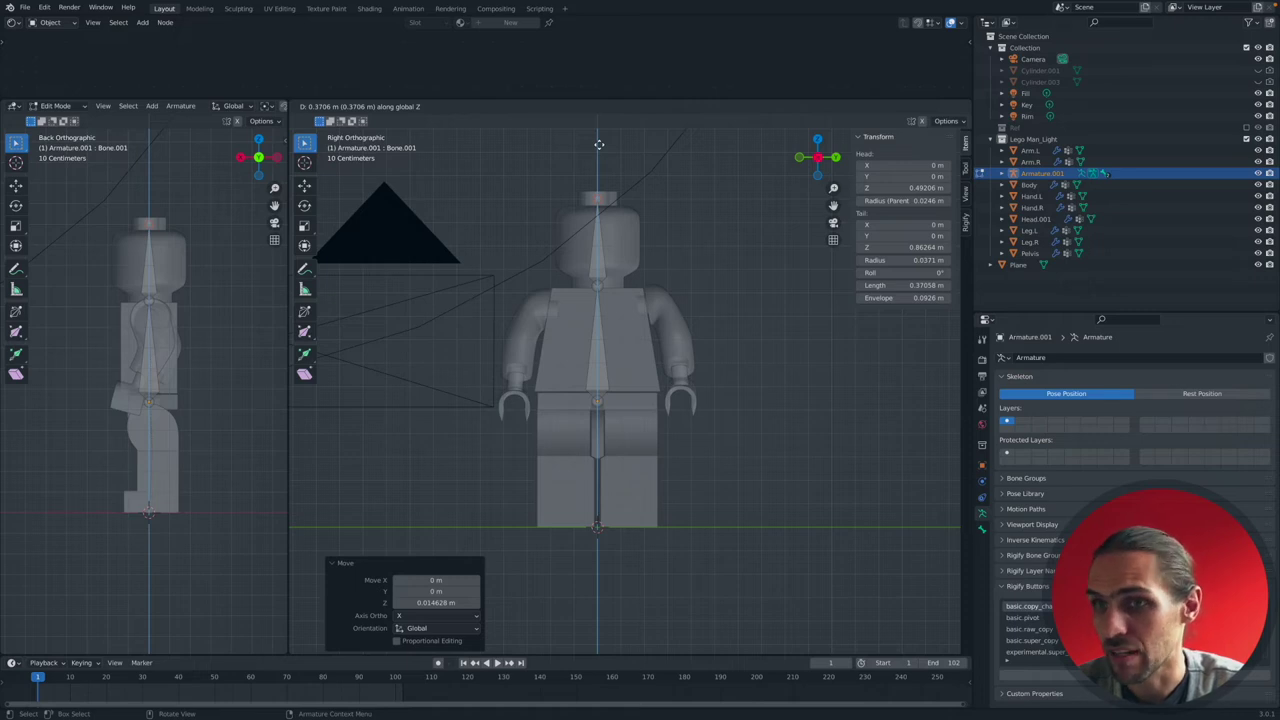
pyautogui.click(598, 145)
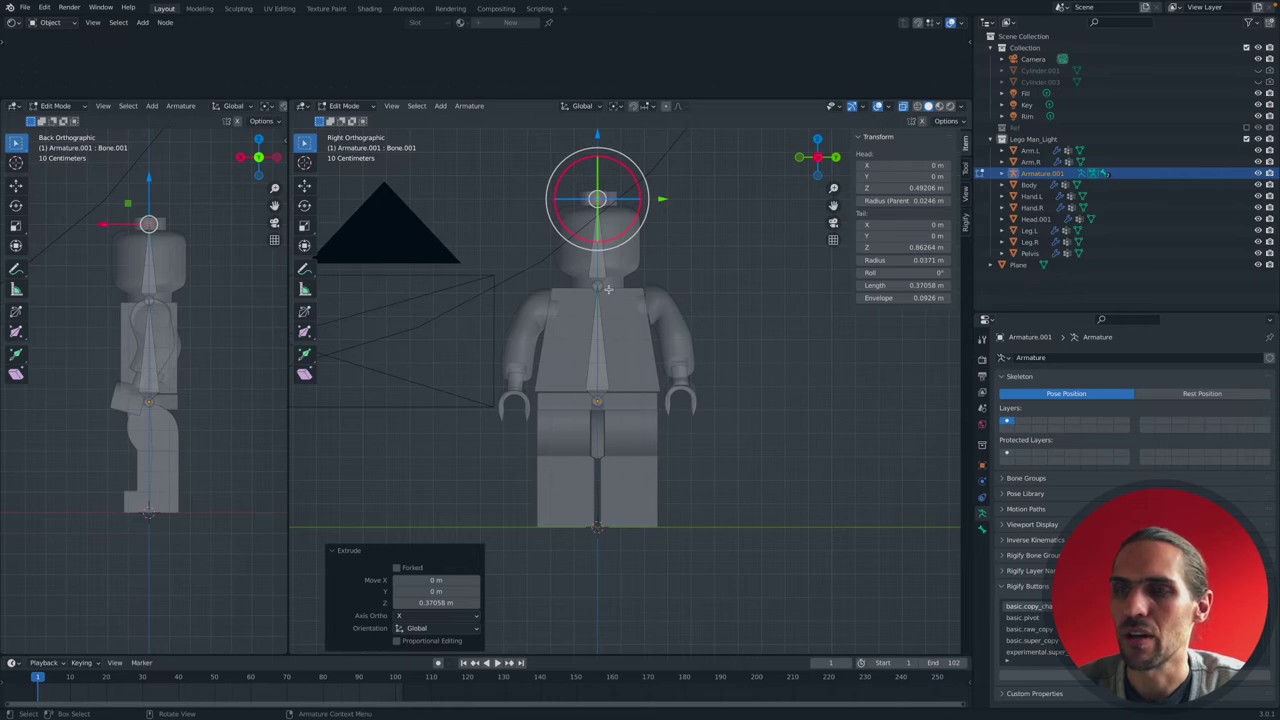
pyautogui.moveTo(607, 289); pyautogui.dragTo(597, 262, button='middle')
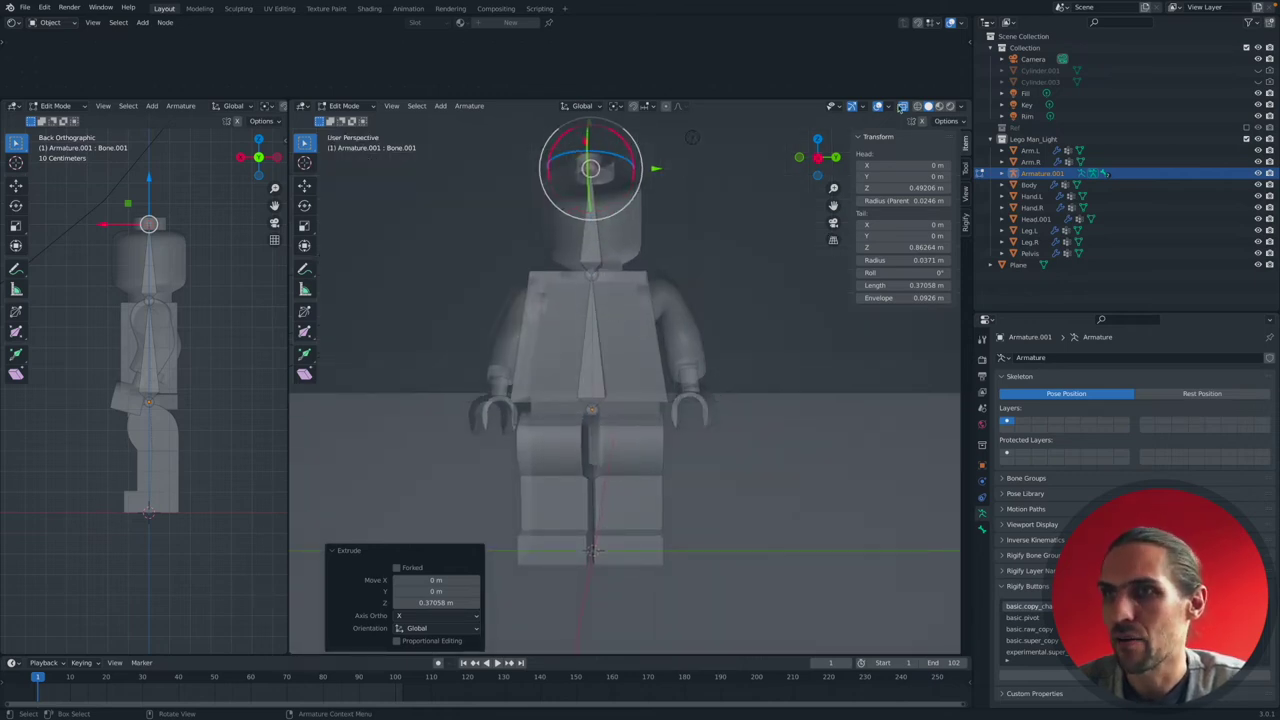
pyautogui.click(817, 157)
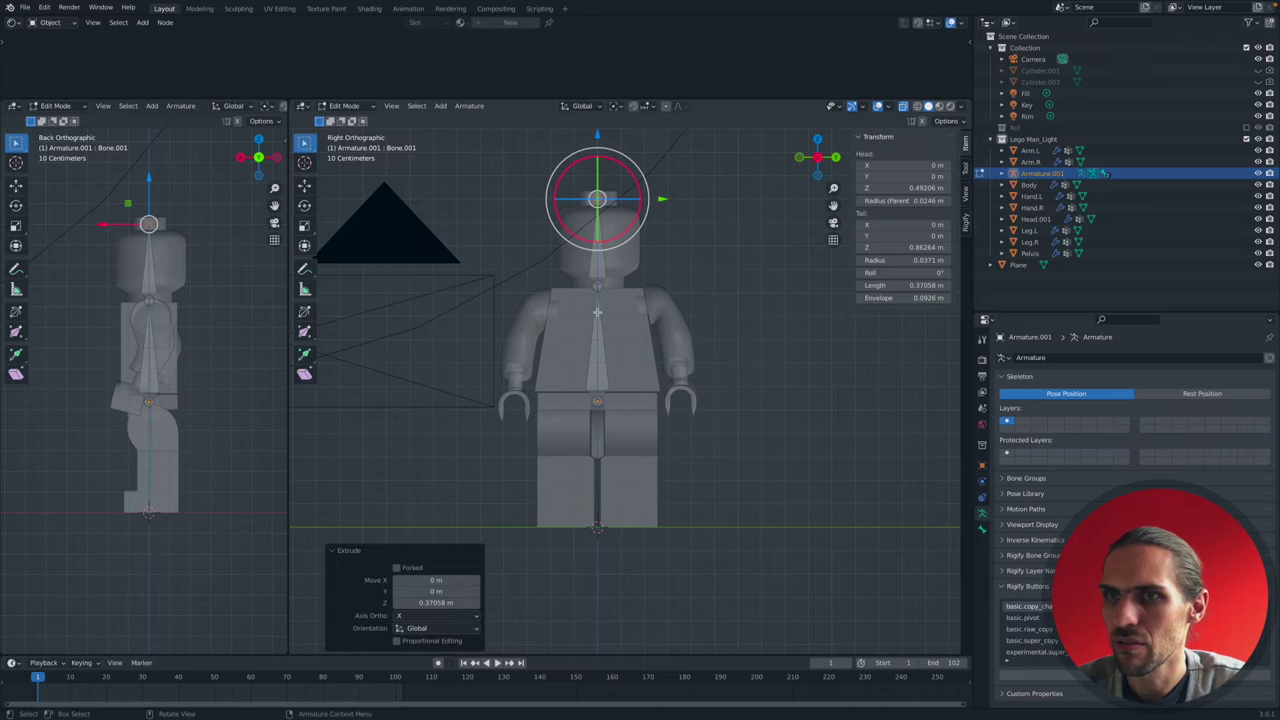
pyautogui.press('g')
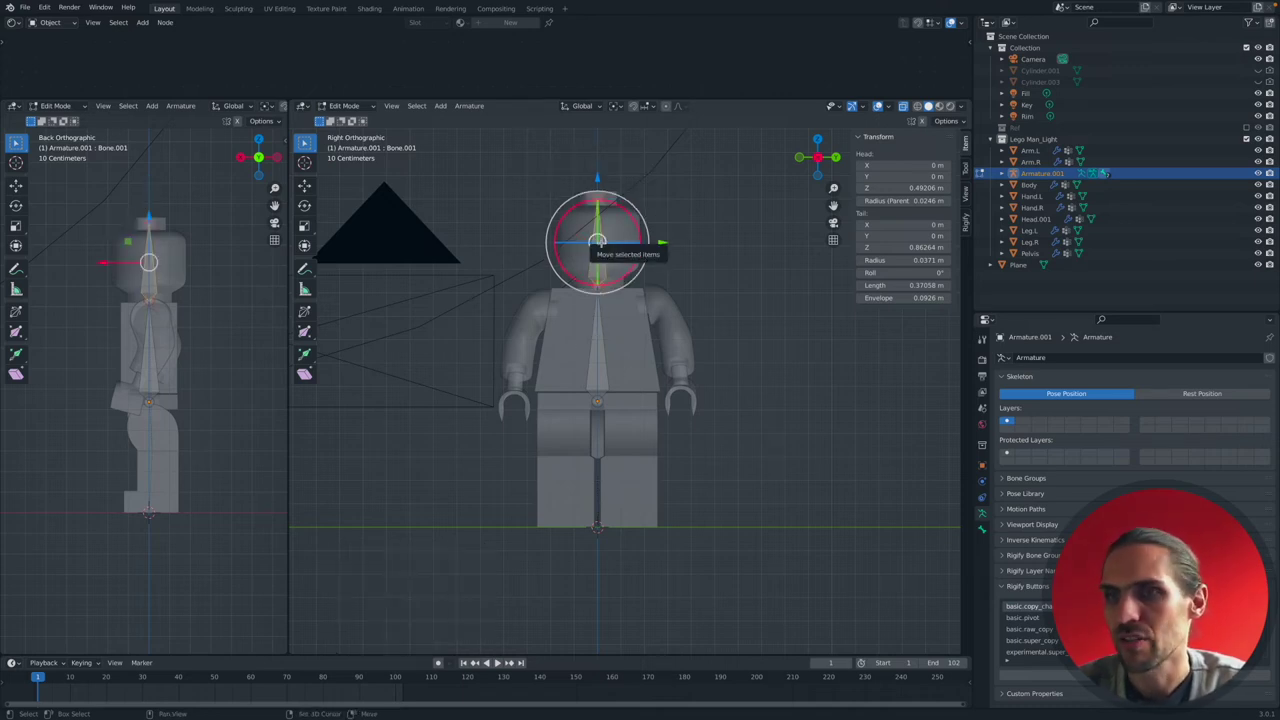
# Duplicate the head bone to the +Y shoulder and move its tail down to the wrist with X locked.
pyautogui.hotkey('shift', 'd')
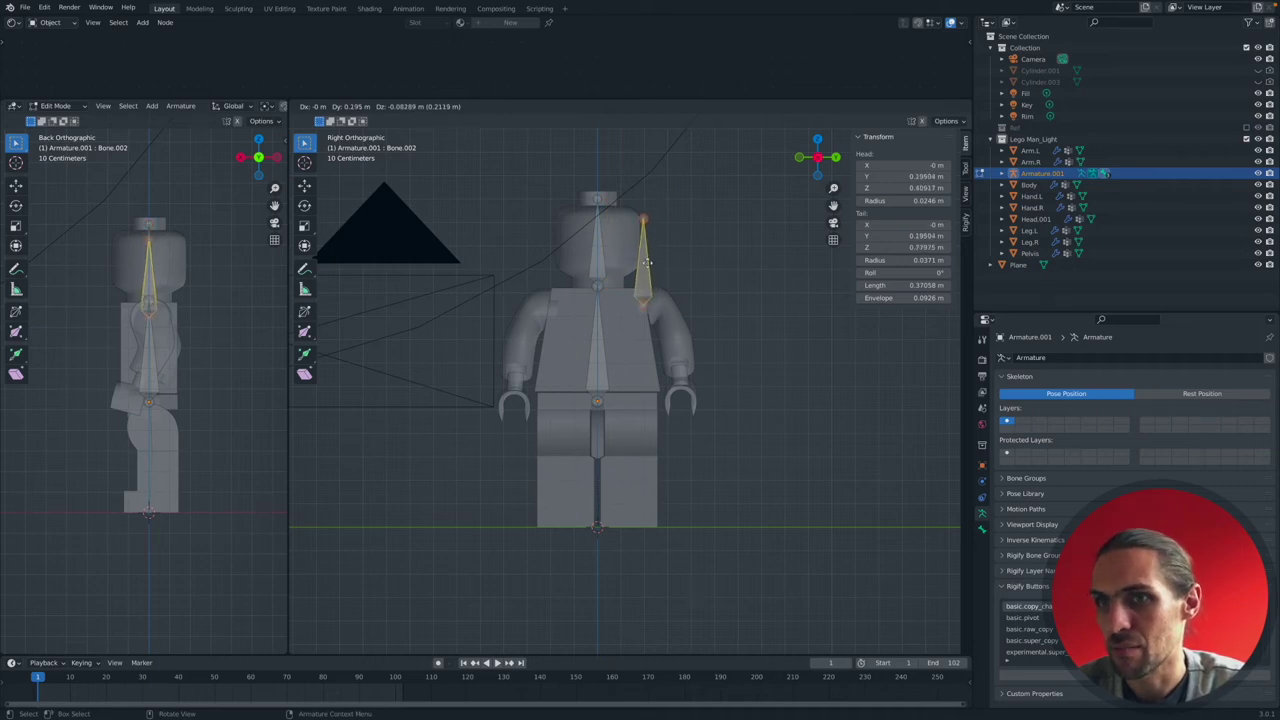
pyautogui.click(647, 263)
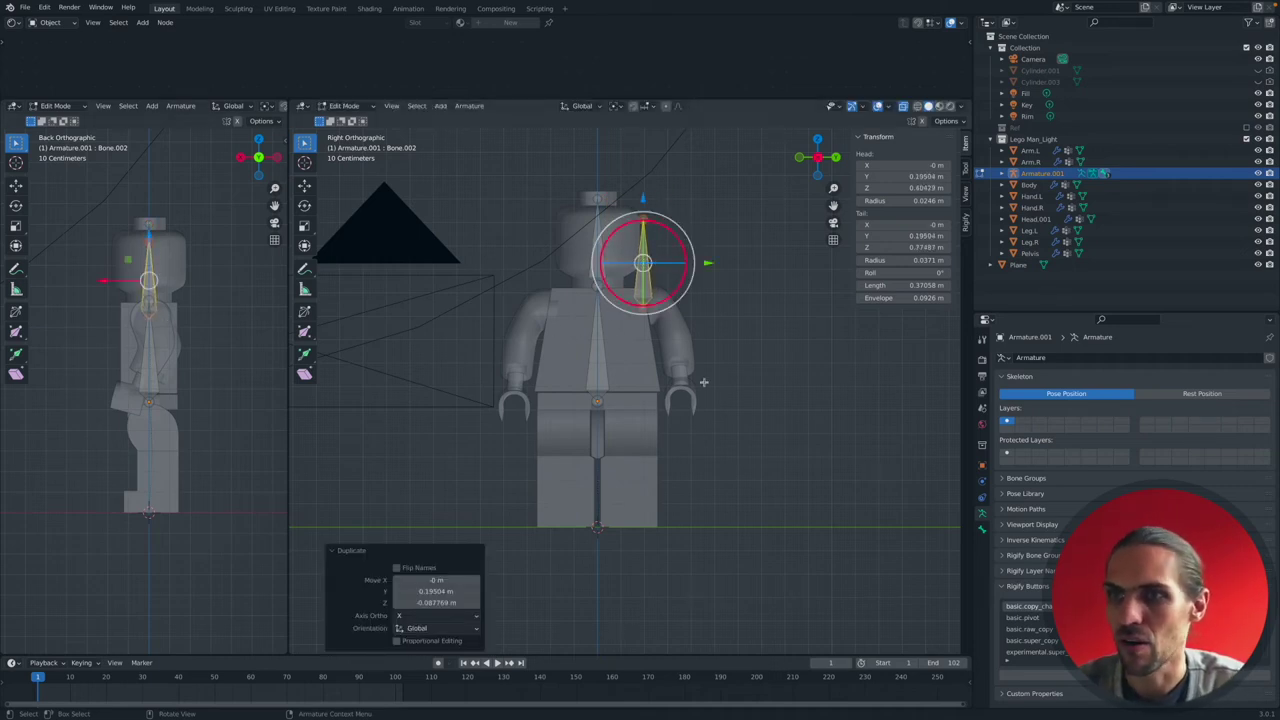
pyautogui.click(641, 218)
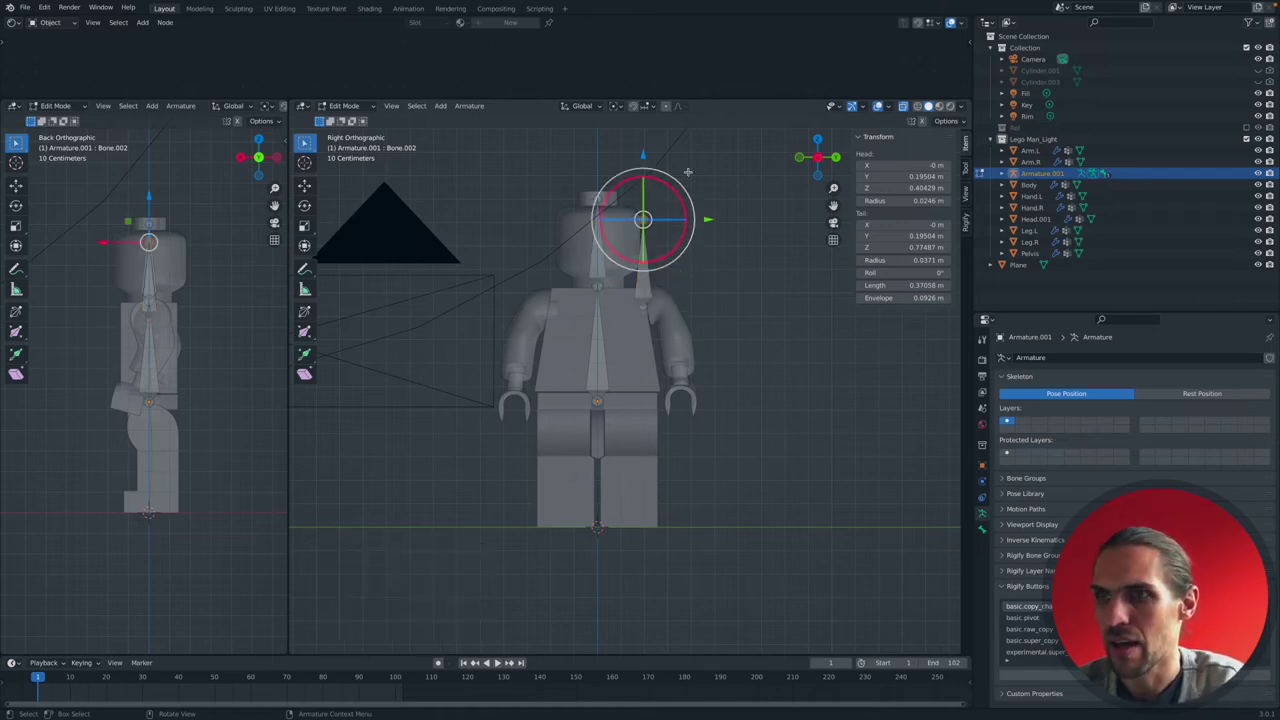
pyautogui.press('g')
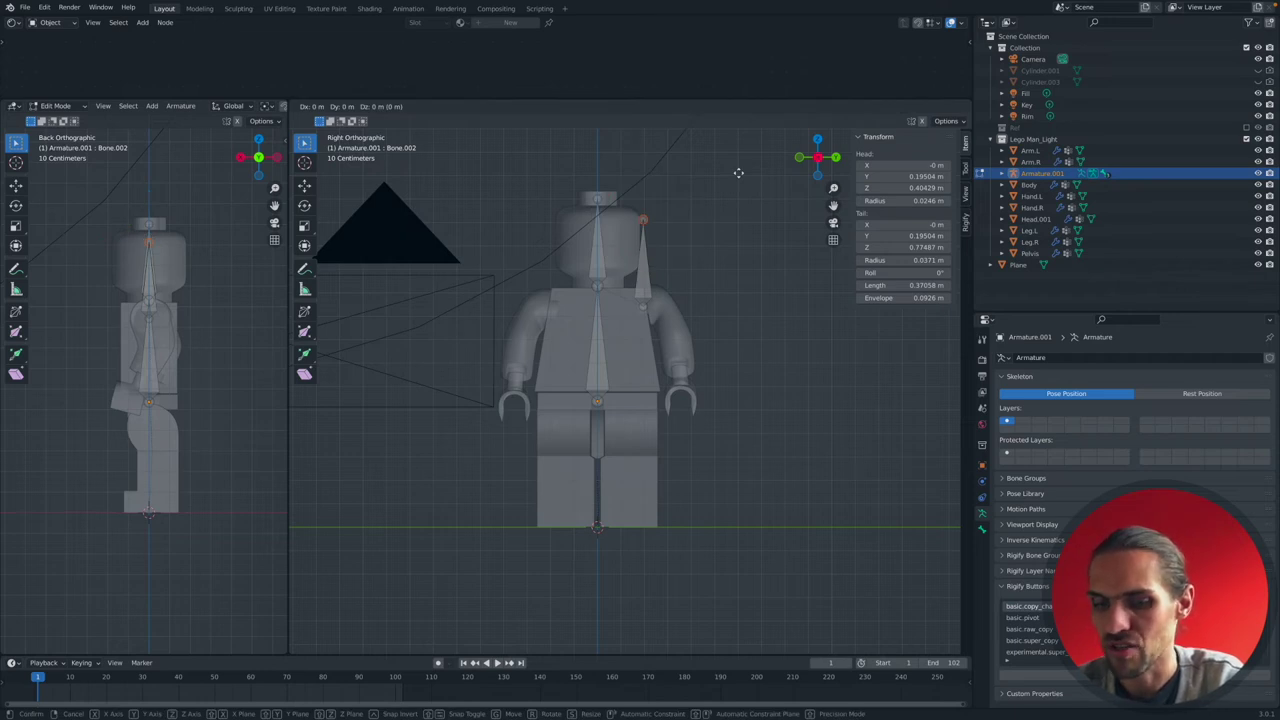
pyautogui.hotkey('shift', 'x')
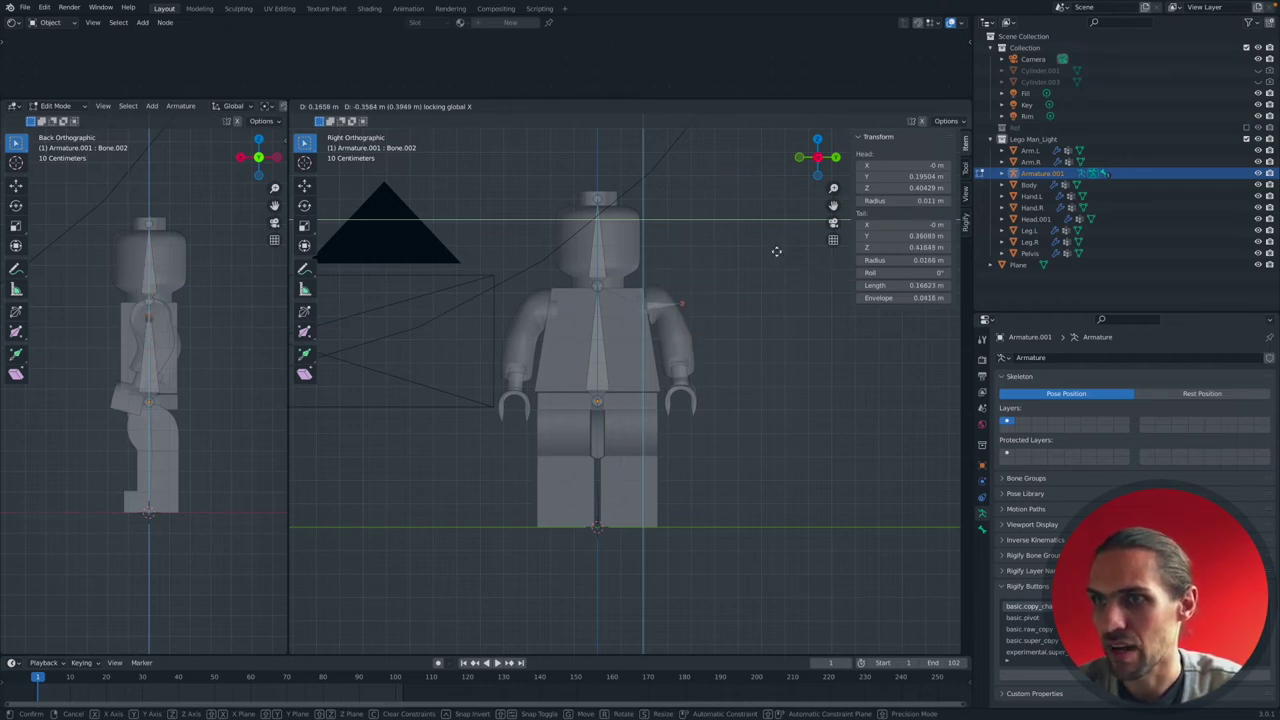
pyautogui.click(778, 330)
# Shift the head of the duplicated arm bone about 0.056 m along Y into the shoulder.
pyautogui.click(644, 305)
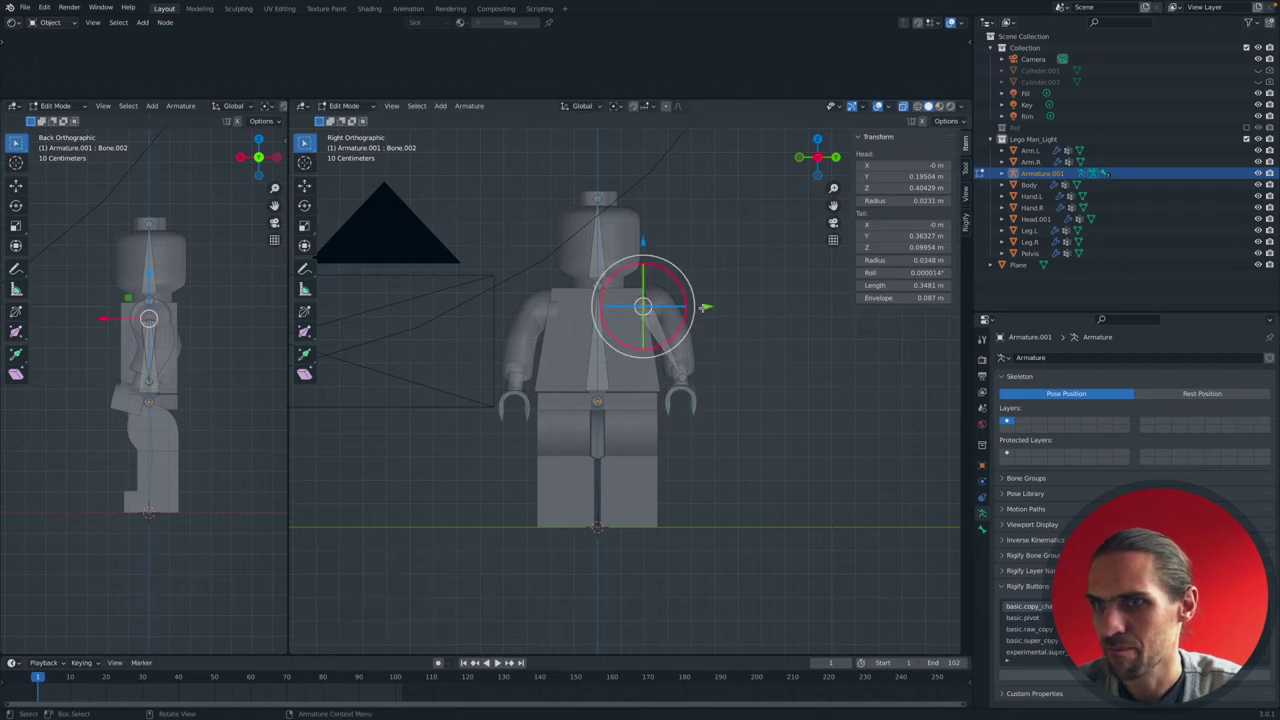
pyautogui.moveTo(709, 306); pyautogui.dragTo(722, 306)
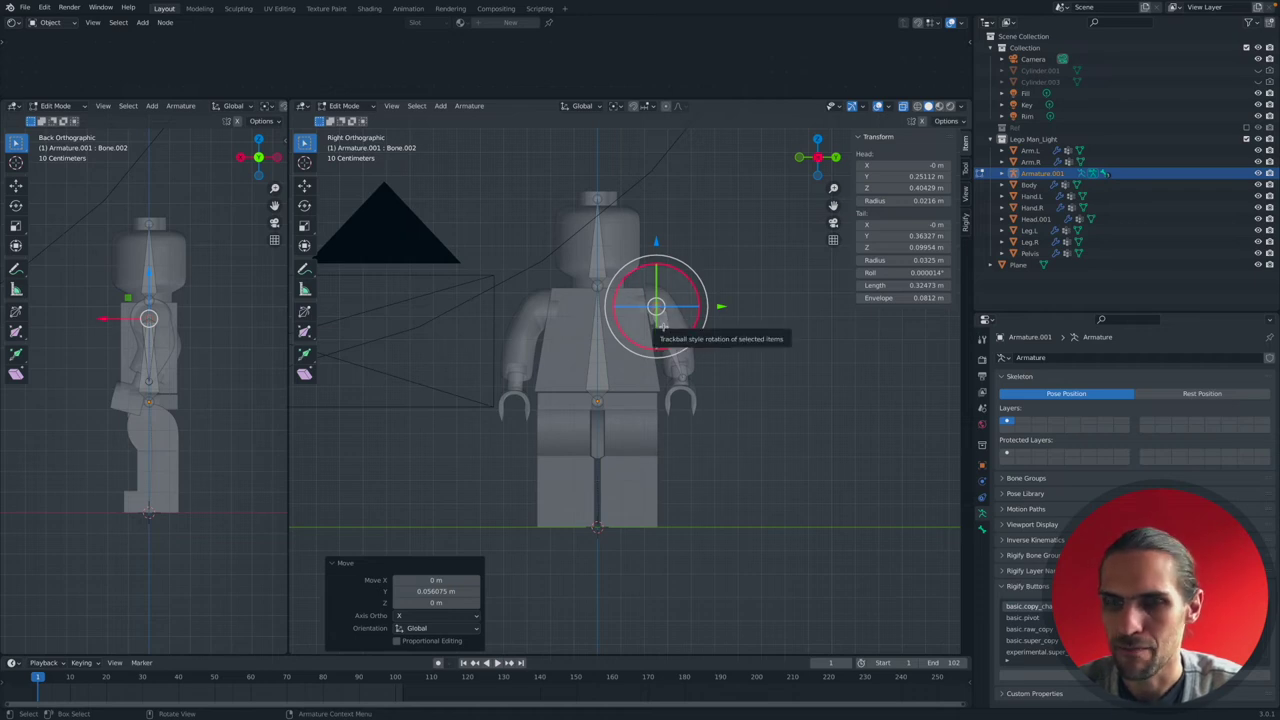
pyautogui.press('Tab')
pyautogui.press('Tab')
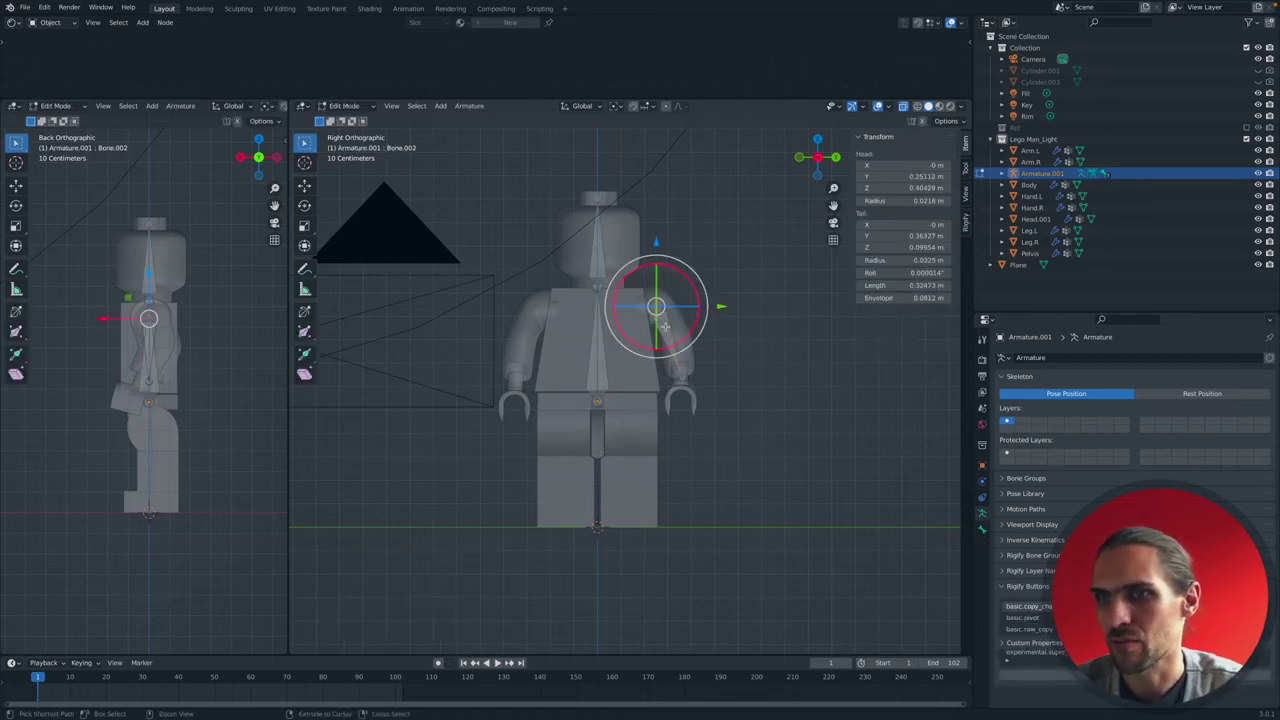
# Undo the edits that turned the duplicated head bone into an arm bone, including the duplication.
pyautogui.press('[')
pyautogui.press('[')
pyautogui.press('[')
pyautogui.press('[')
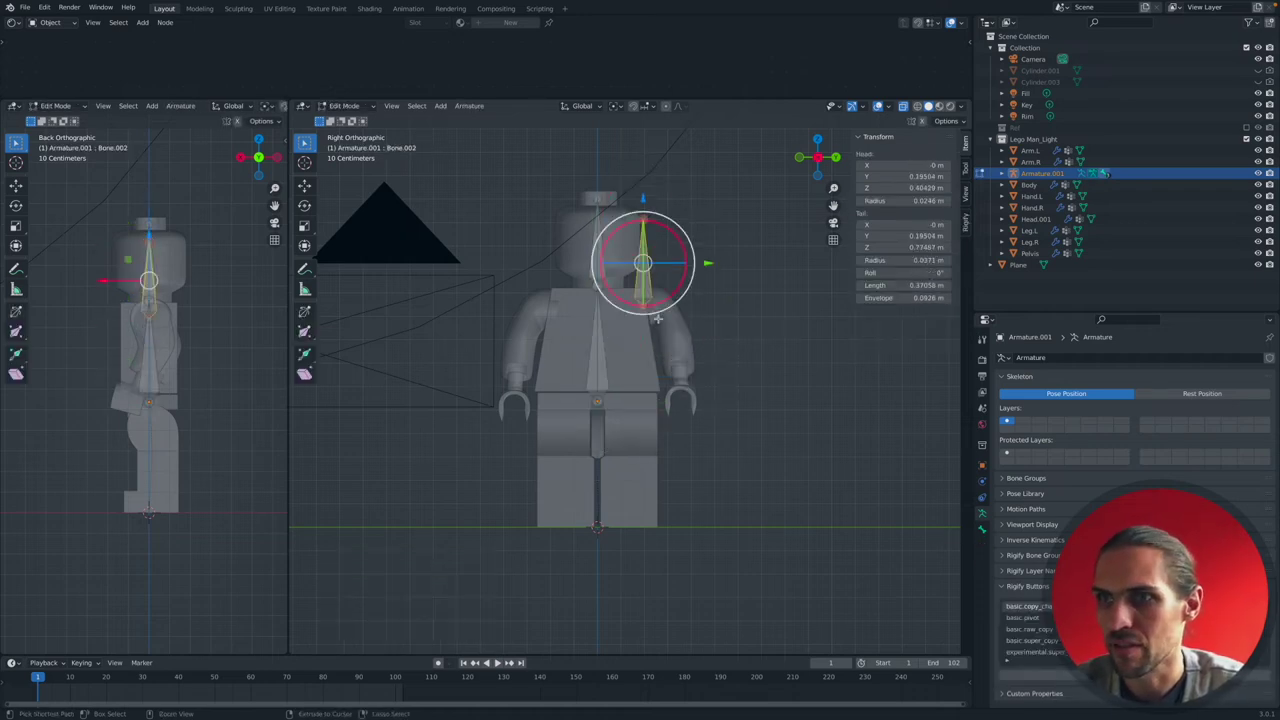
# Duplicate the torso bone and place the copy at the +Y shoulder, offset about 0.246 m in Y and 0.424 m in Z.
pyautogui.click(599, 323)
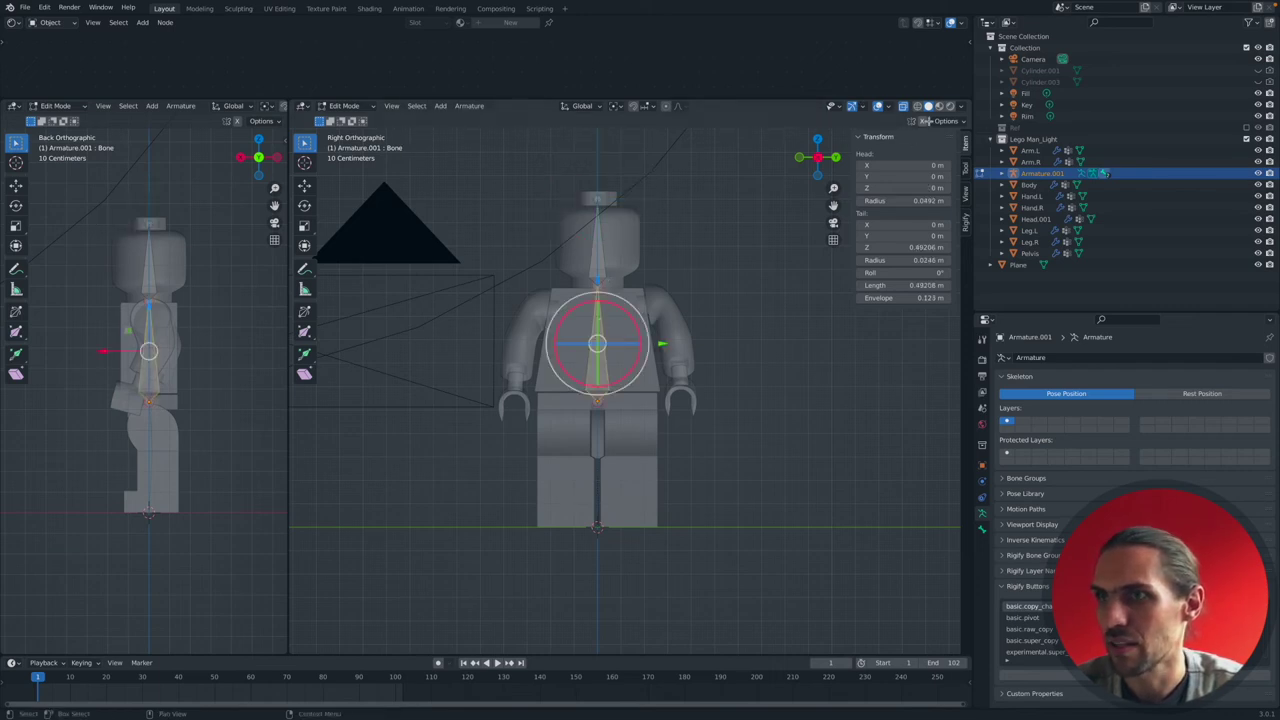
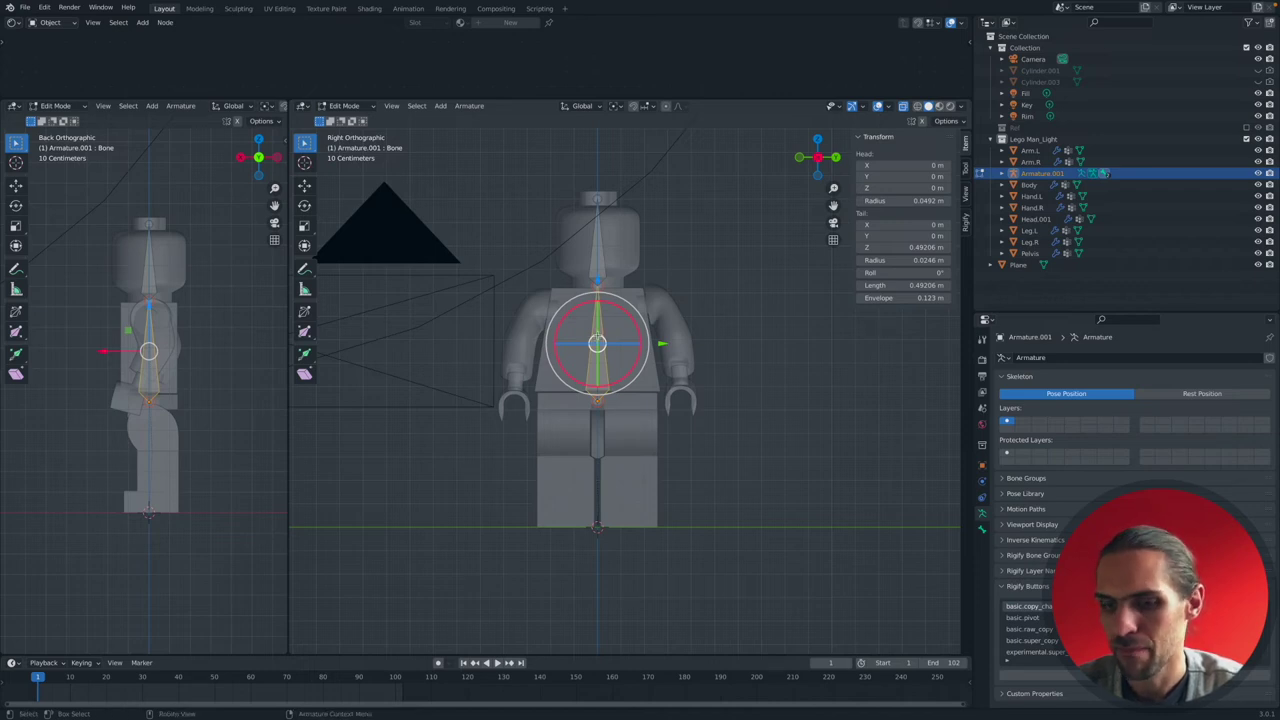
pyautogui.hotkey('shift', 'd')
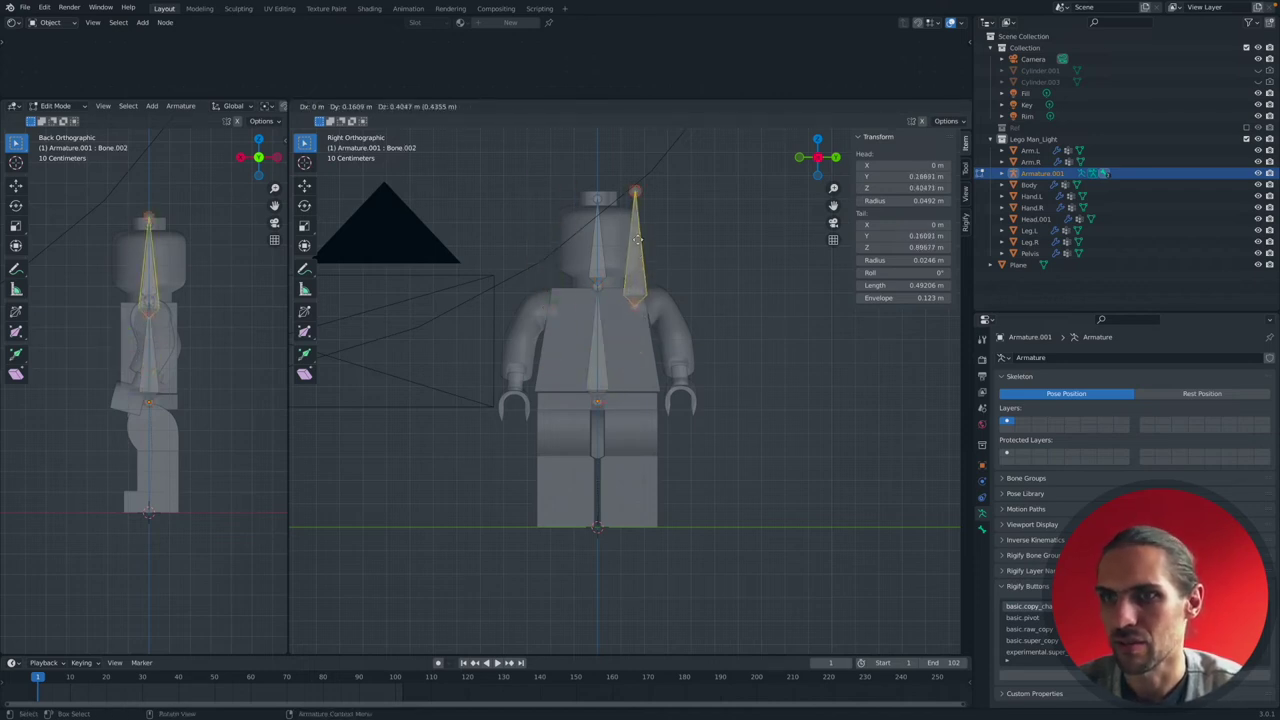
pyautogui.click(660, 200)
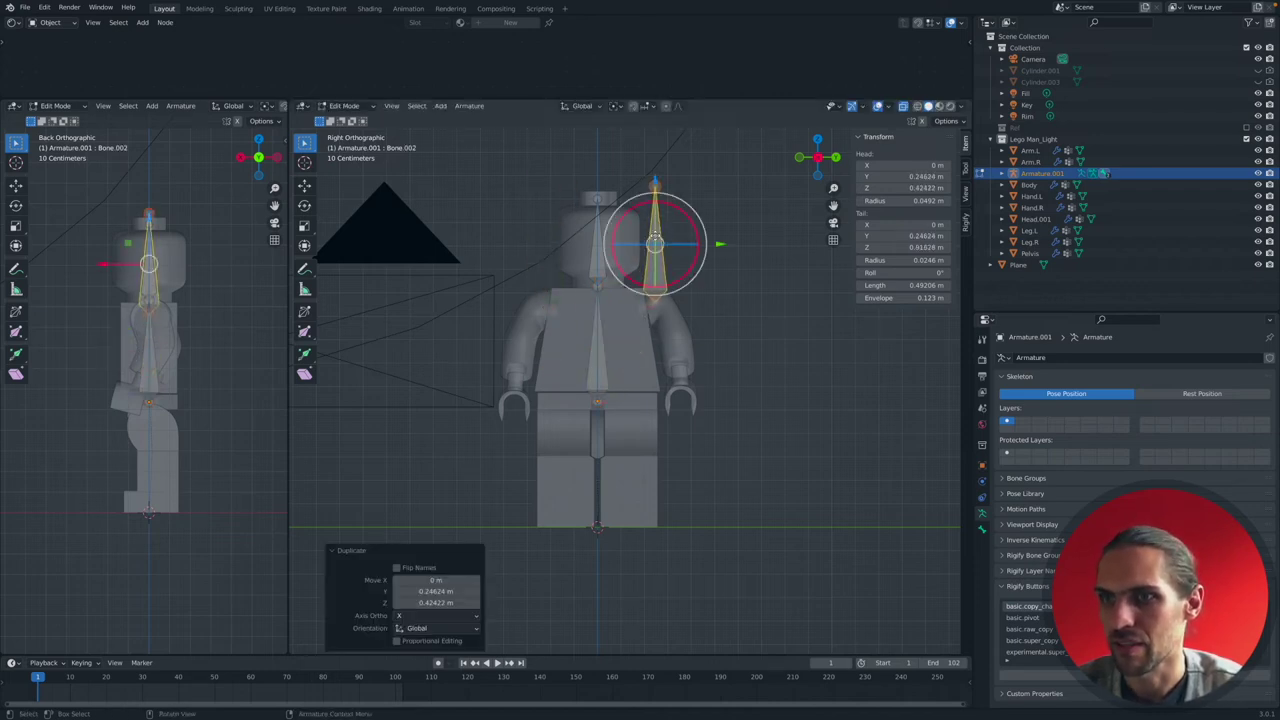
# Move the shoulder bone's tail down along the +Y arm to the wrist, keeping X locked.
pyautogui.click(658, 187)
pyautogui.press('g')
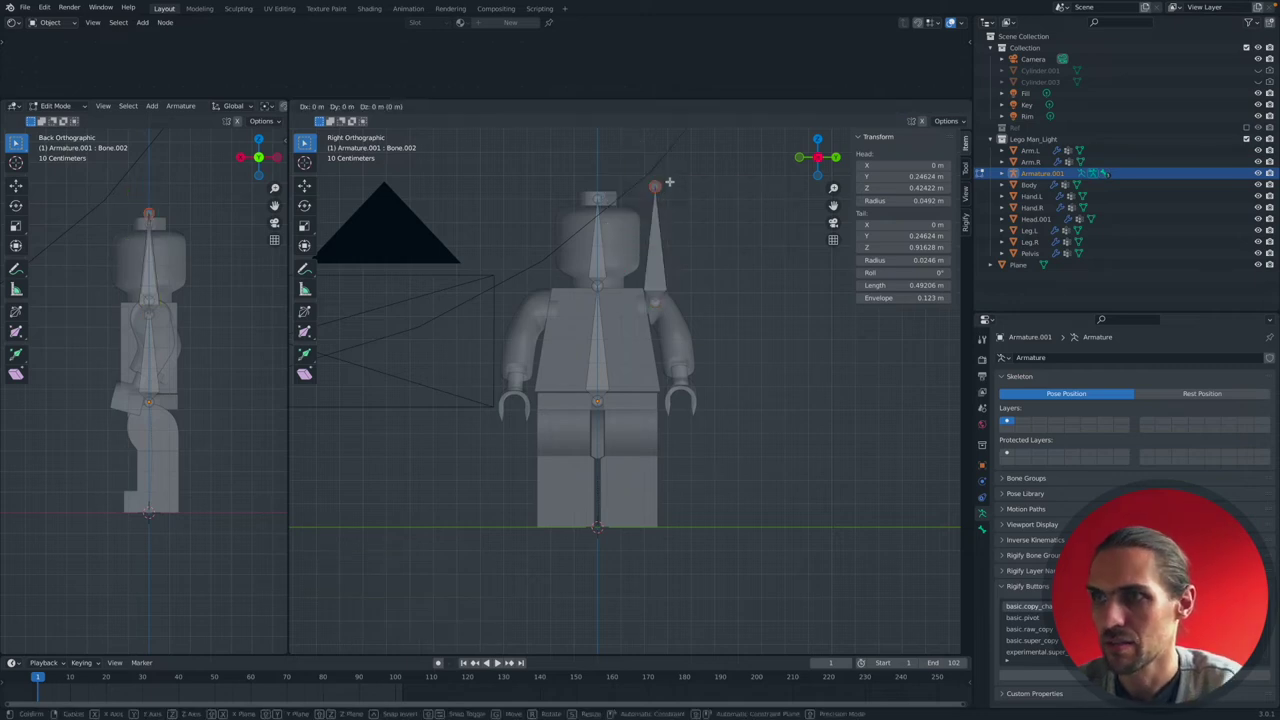
pyautogui.hotkey('shift', 'x')
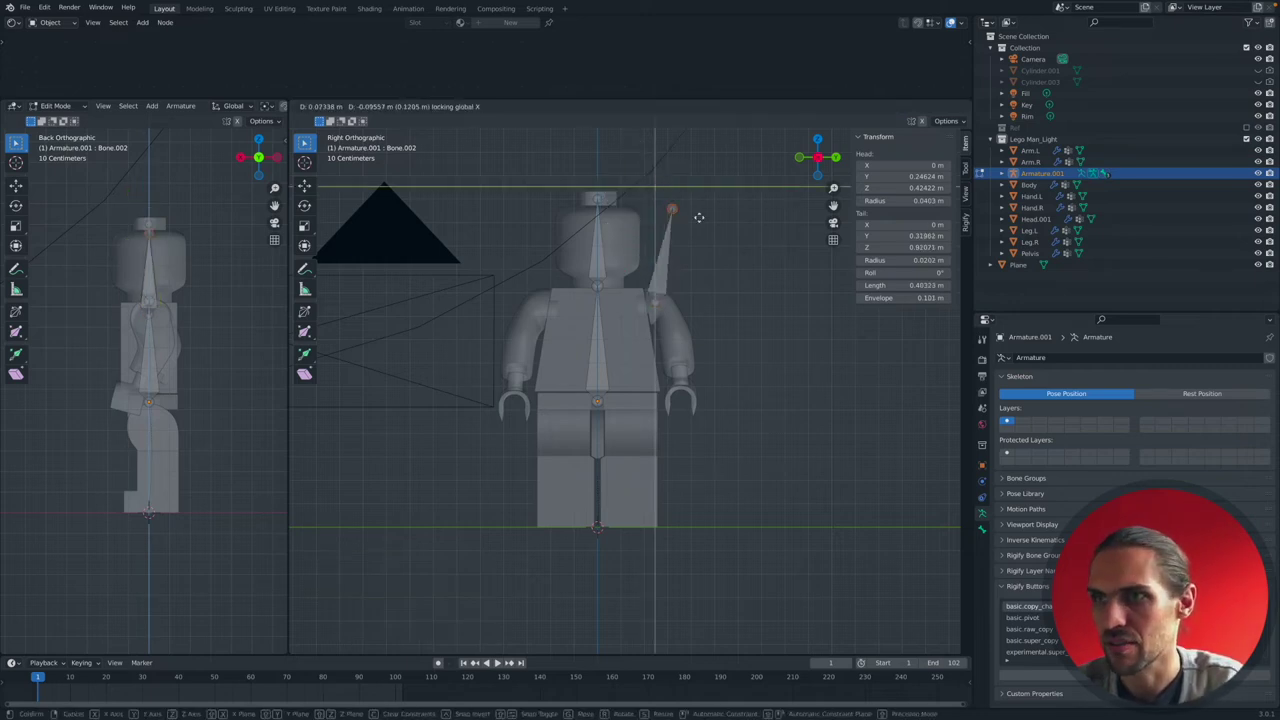
pyautogui.click(705, 377)
pyautogui.press('Tab')
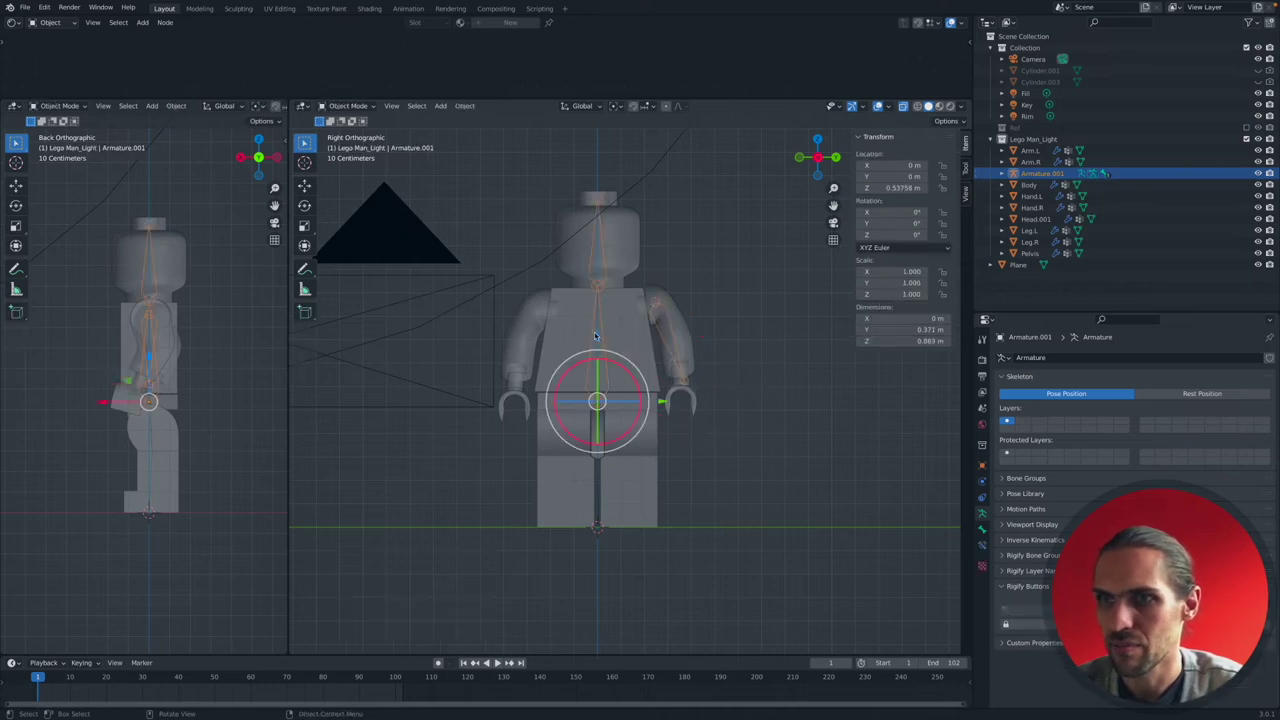
# Duplicate the torso bone to the -Y shoulder, offset about -0.190 m in Y and 0.453 m in Z.
pyautogui.press('Tab')
pyautogui.click(596, 334)
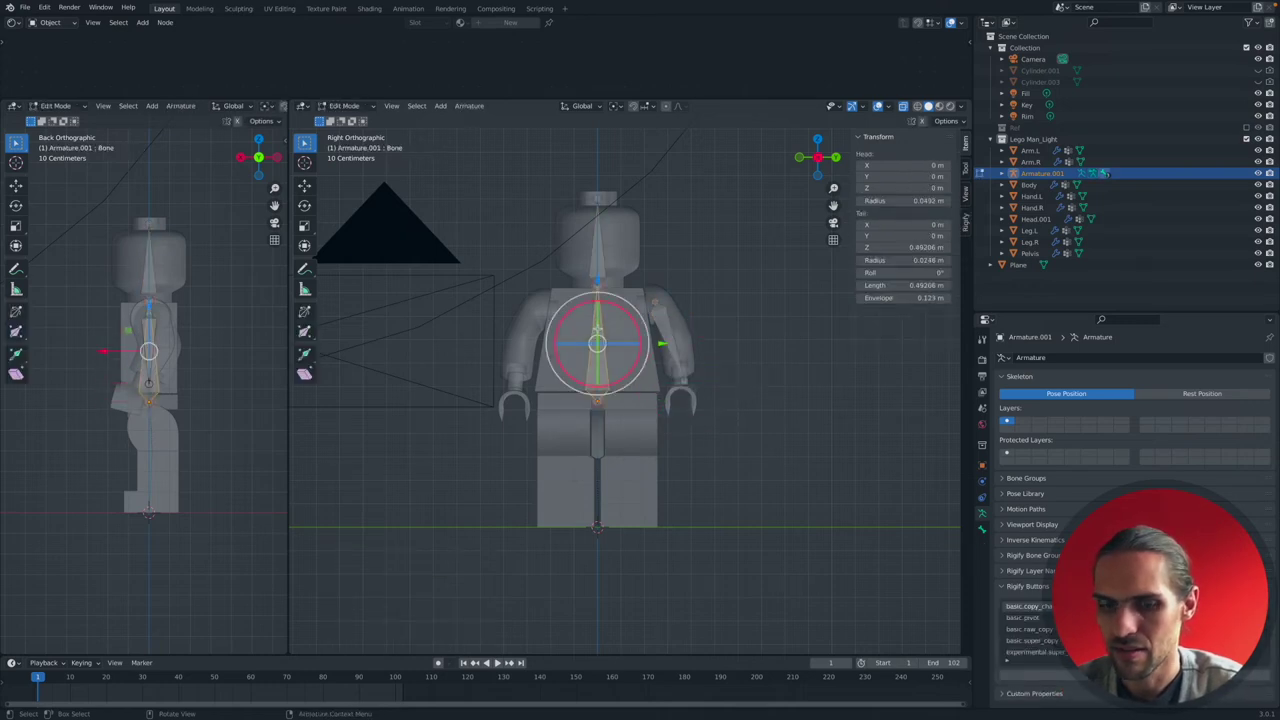
pyautogui.hotkey('shift', 'd')
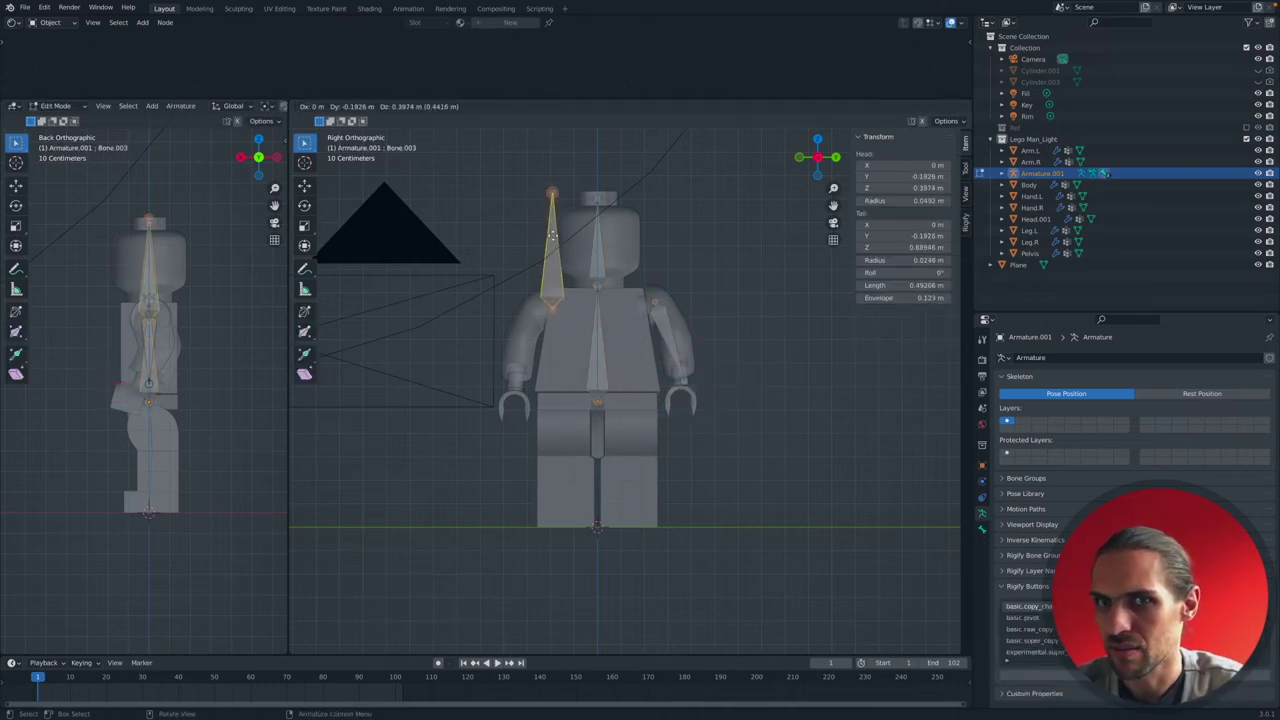
pyautogui.click(550, 222)
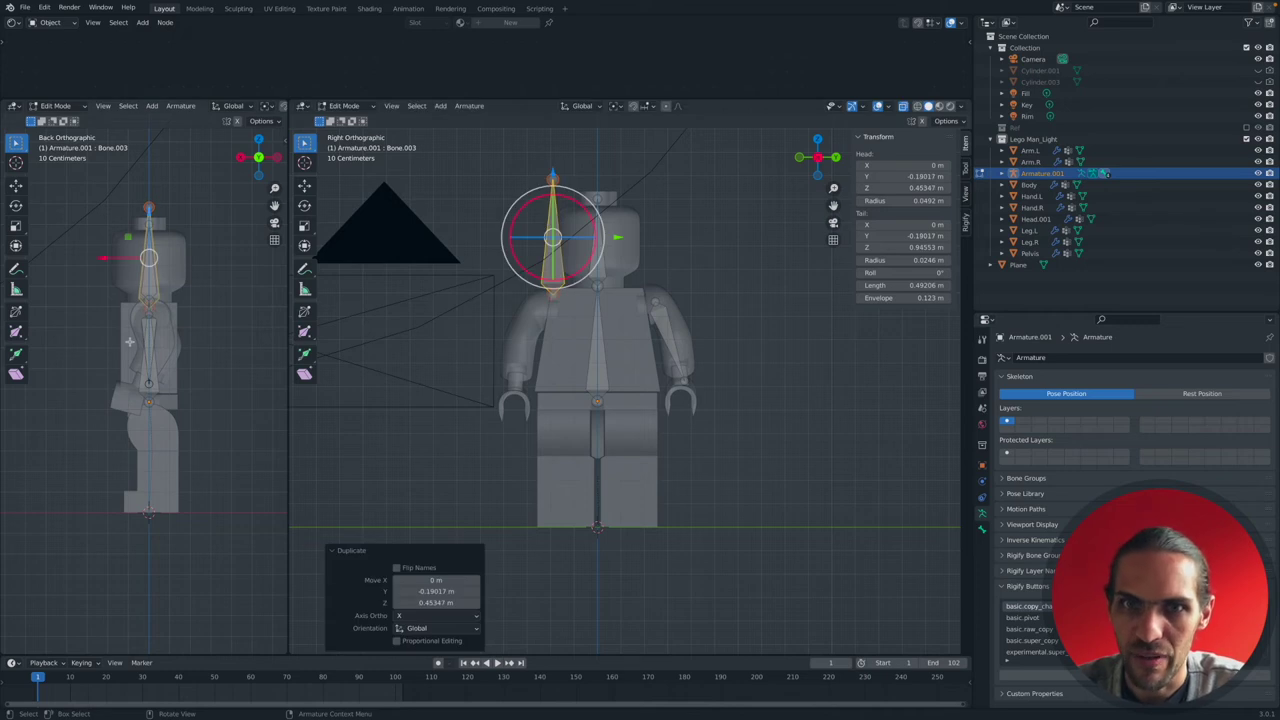
# Raise the new -Y shoulder bone about 0.098 m along Z.
pyautogui.scroll(4, 147, 314)
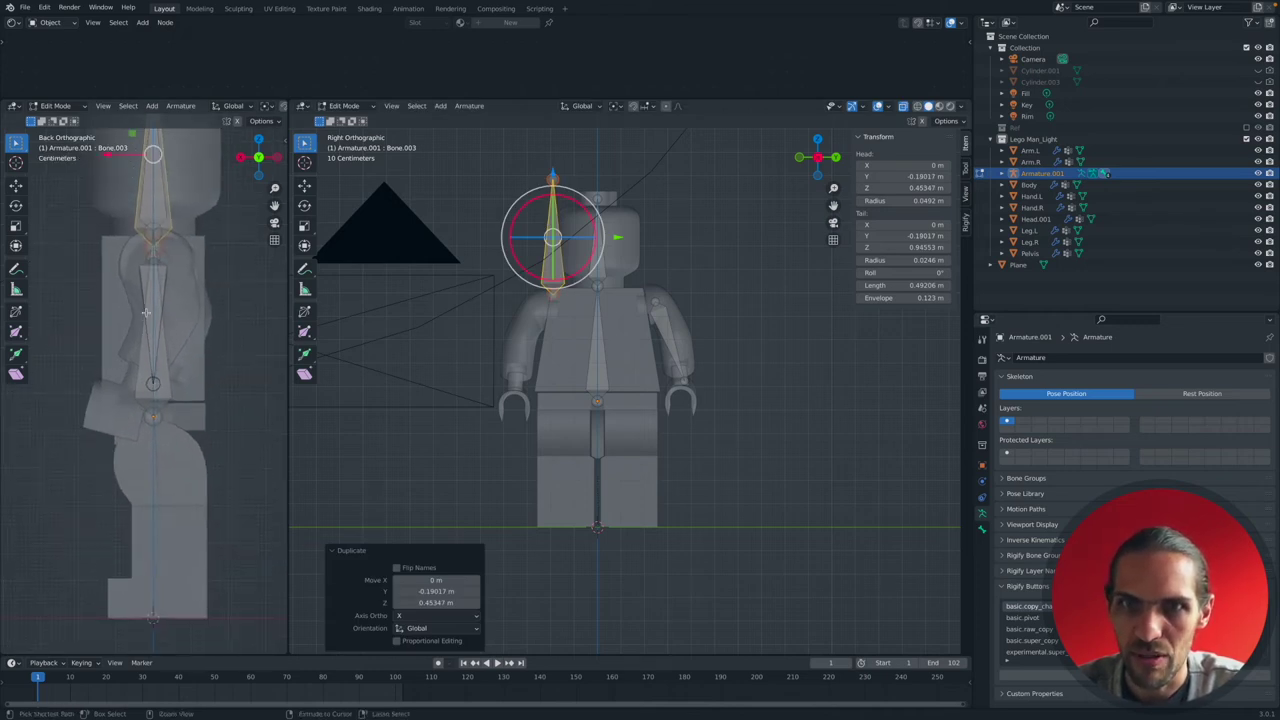
pyautogui.press('g')
pyautogui.press('z')
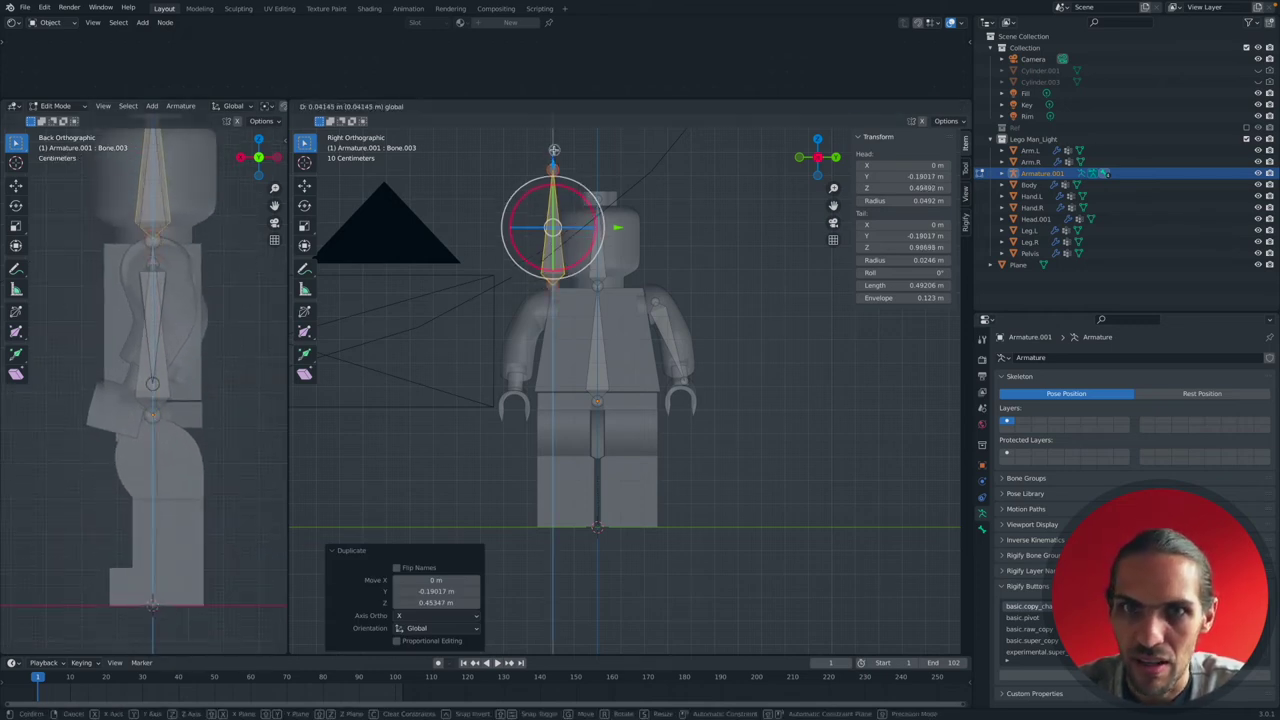
pyautogui.click(553, 146)
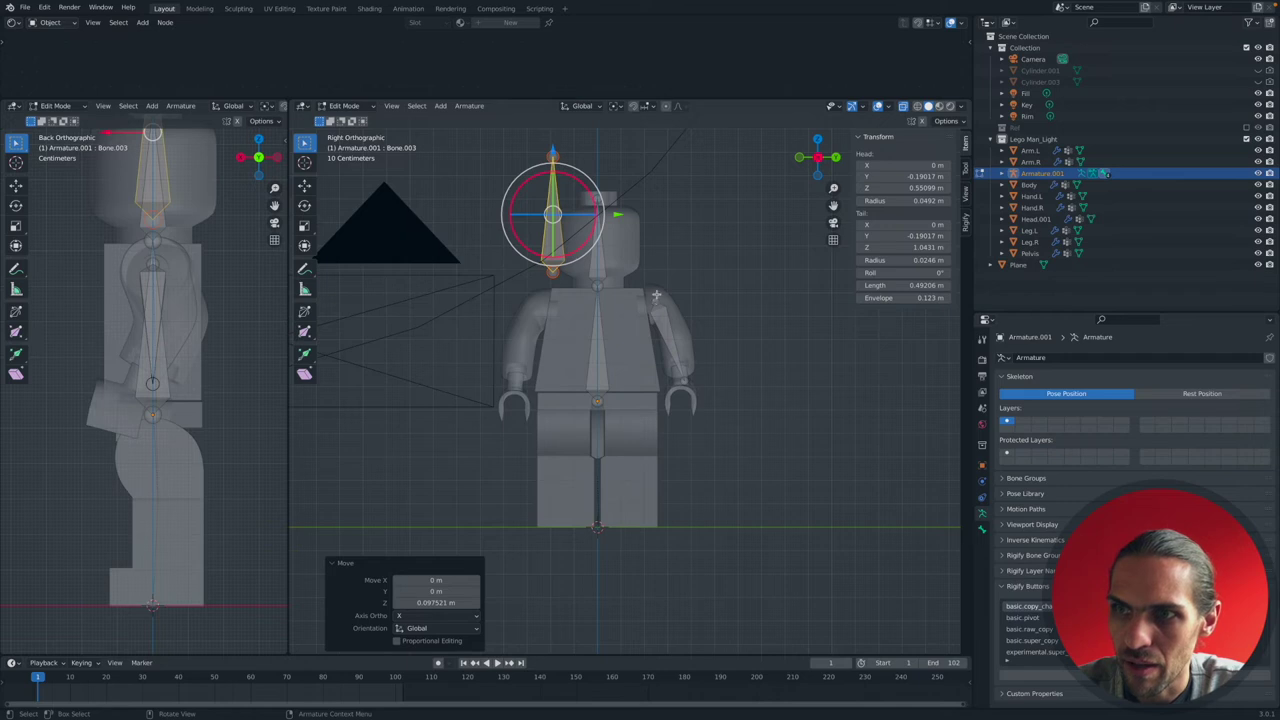
# Lower the -Y shoulder bone along Z to a head height of about 0.42 m, level with the opposite arm bone.
pyautogui.click(655, 298)
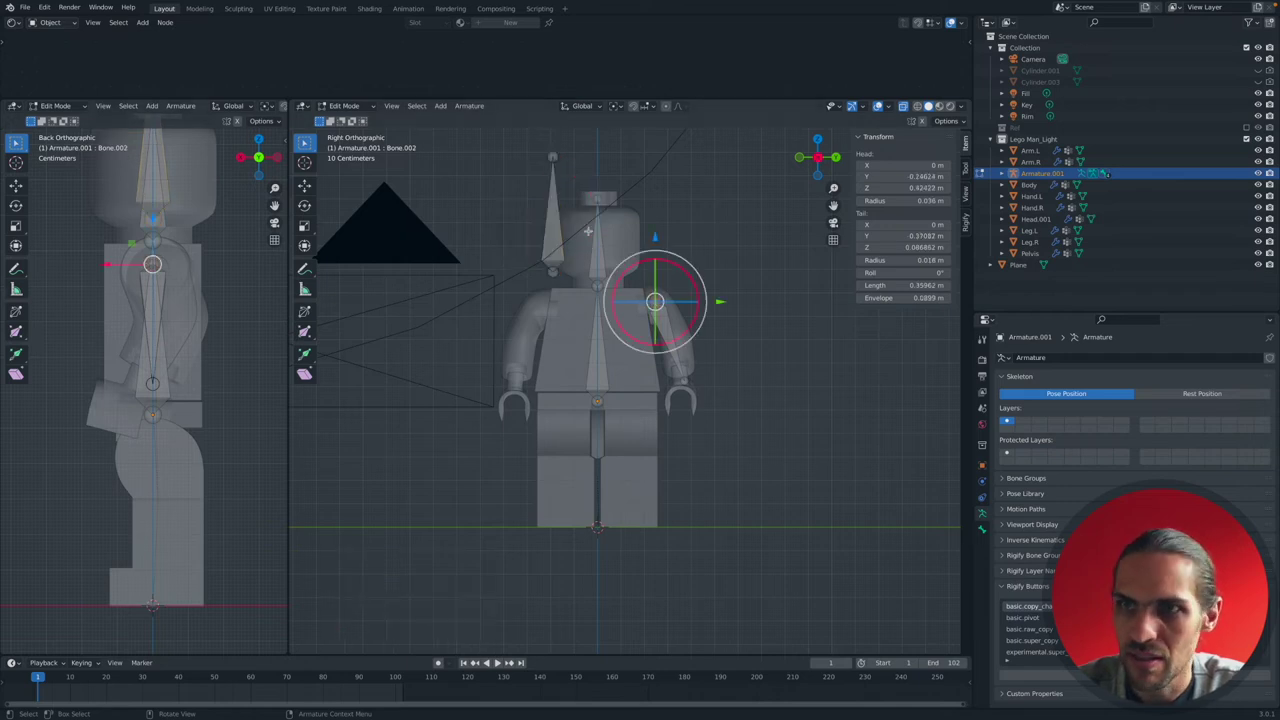
pyautogui.click(556, 232)
pyautogui.press('g')
pyautogui.press('z')
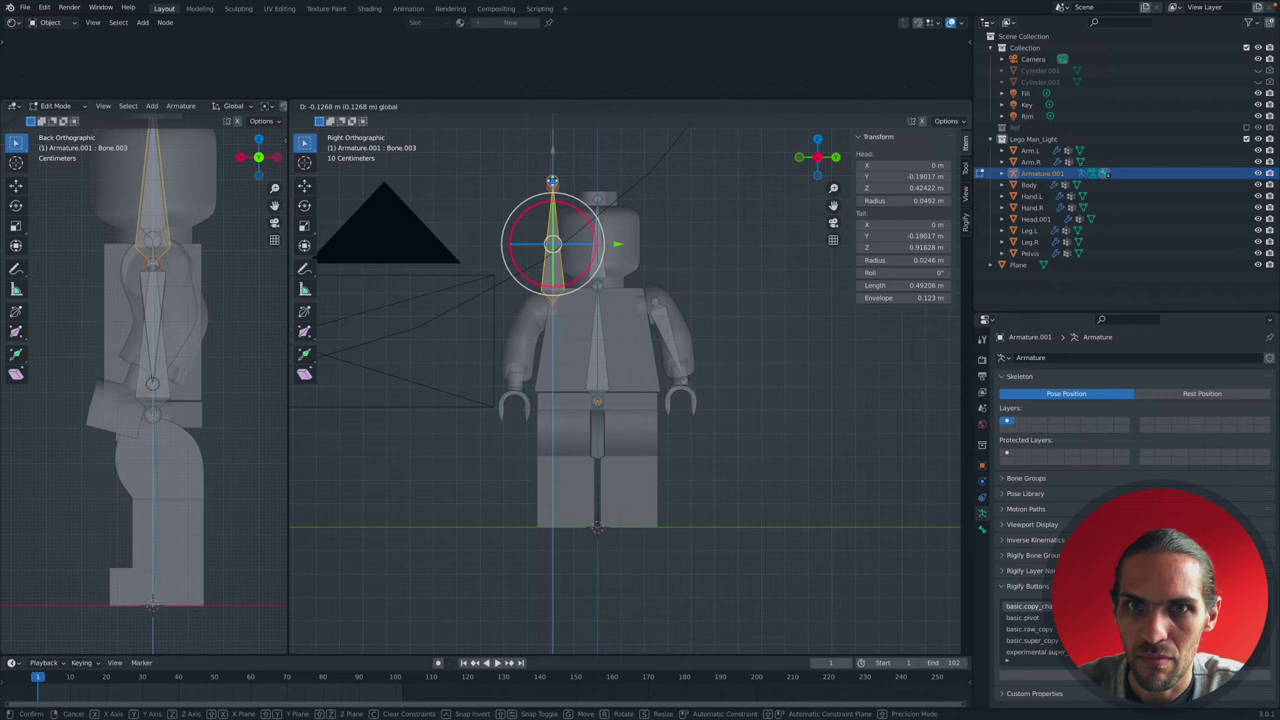
pyautogui.click(552, 183)
pyautogui.hotkey('ctrl', 'z')
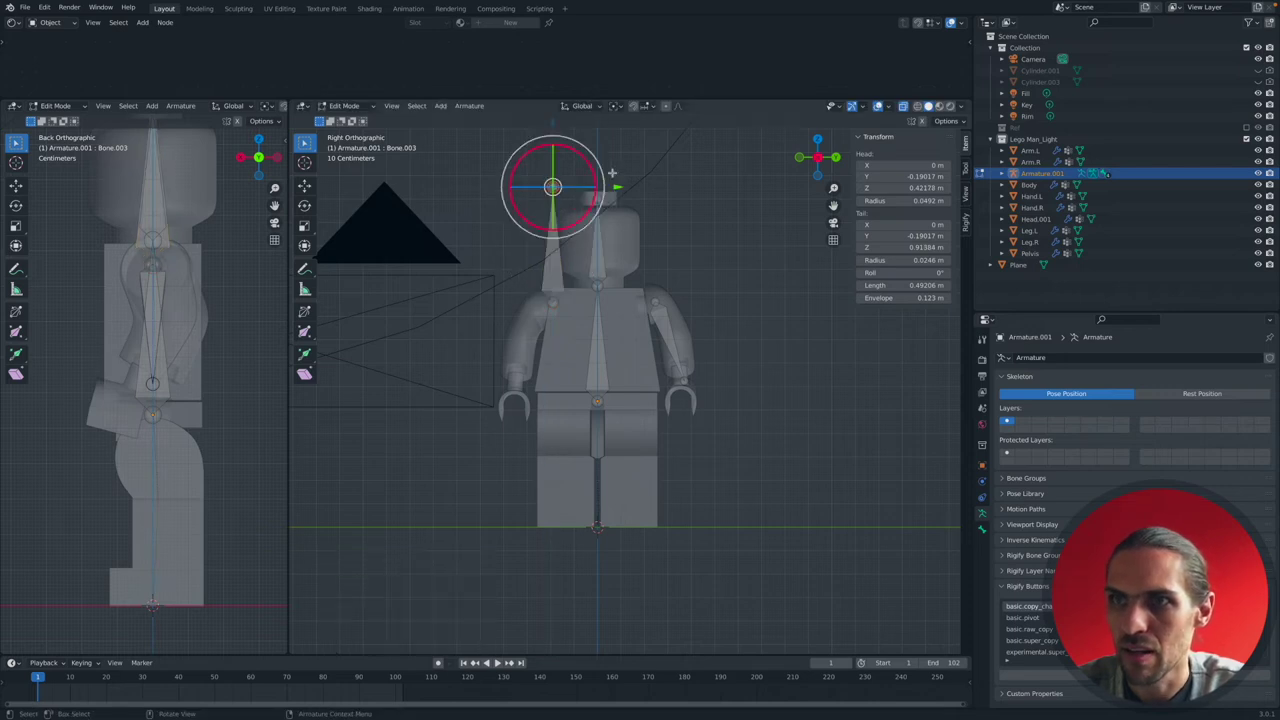
# Move the -Y shoulder bone's tail to the wrist, about -0.146 m in Y and -0.829 m in Z, with X locked.
pyautogui.press('KP_8')
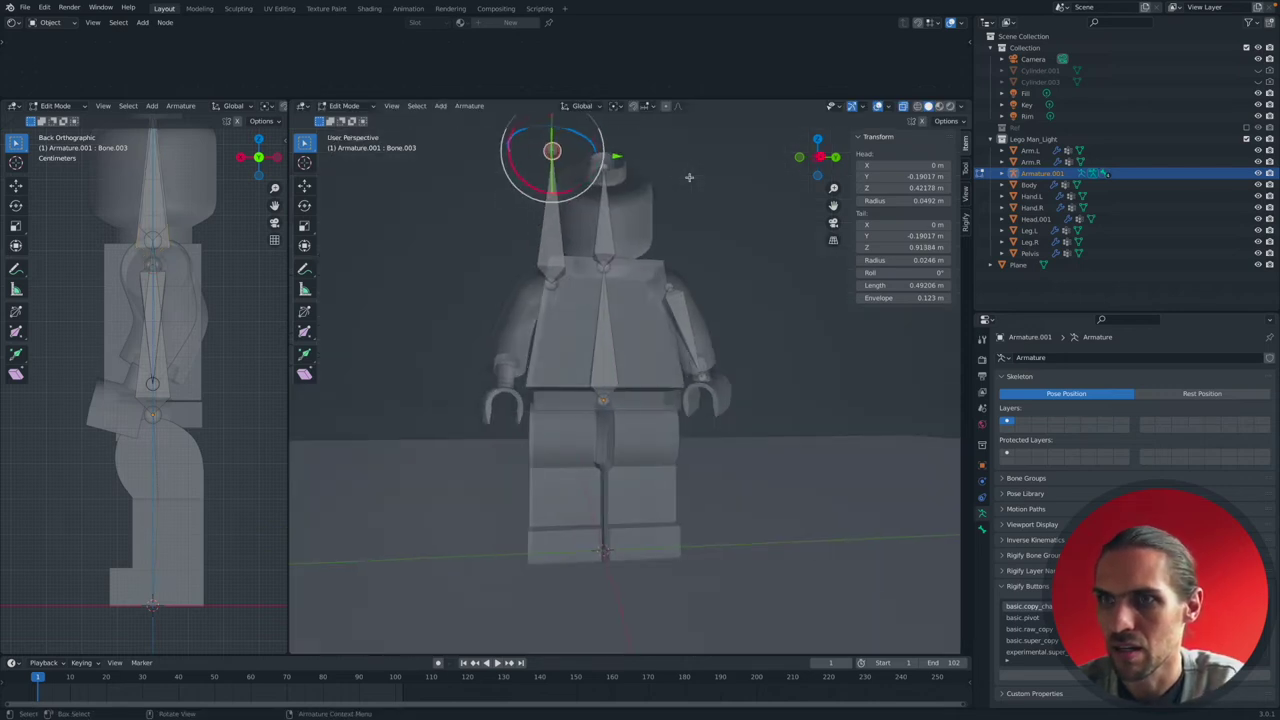
pyautogui.click(821, 158)
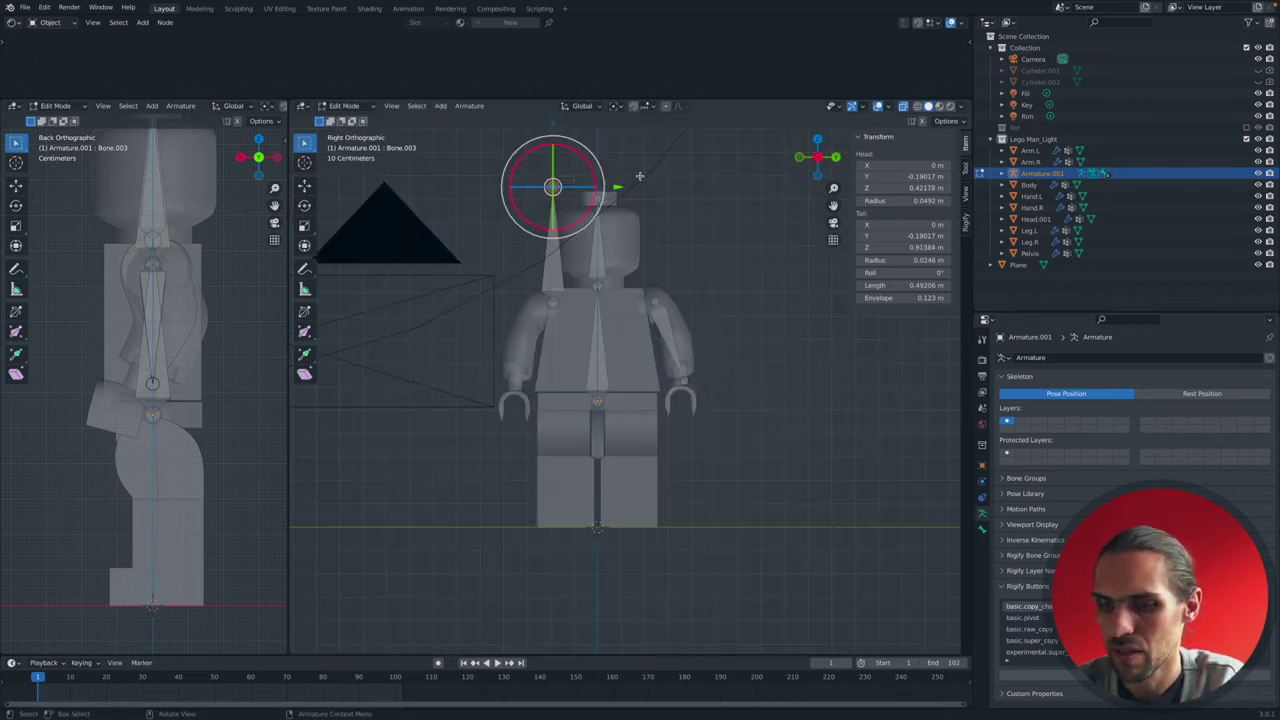
pyautogui.press('g')
pyautogui.hotkey('shift', 'x')
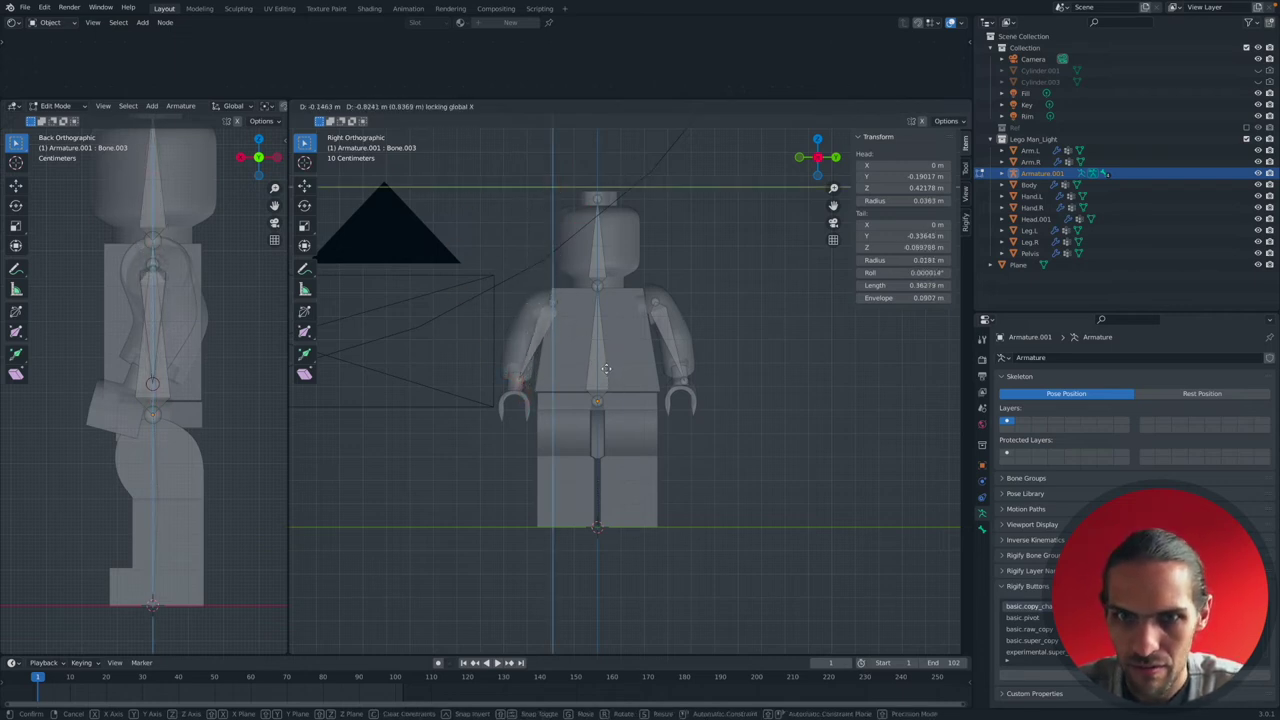
pyautogui.click(606, 370)
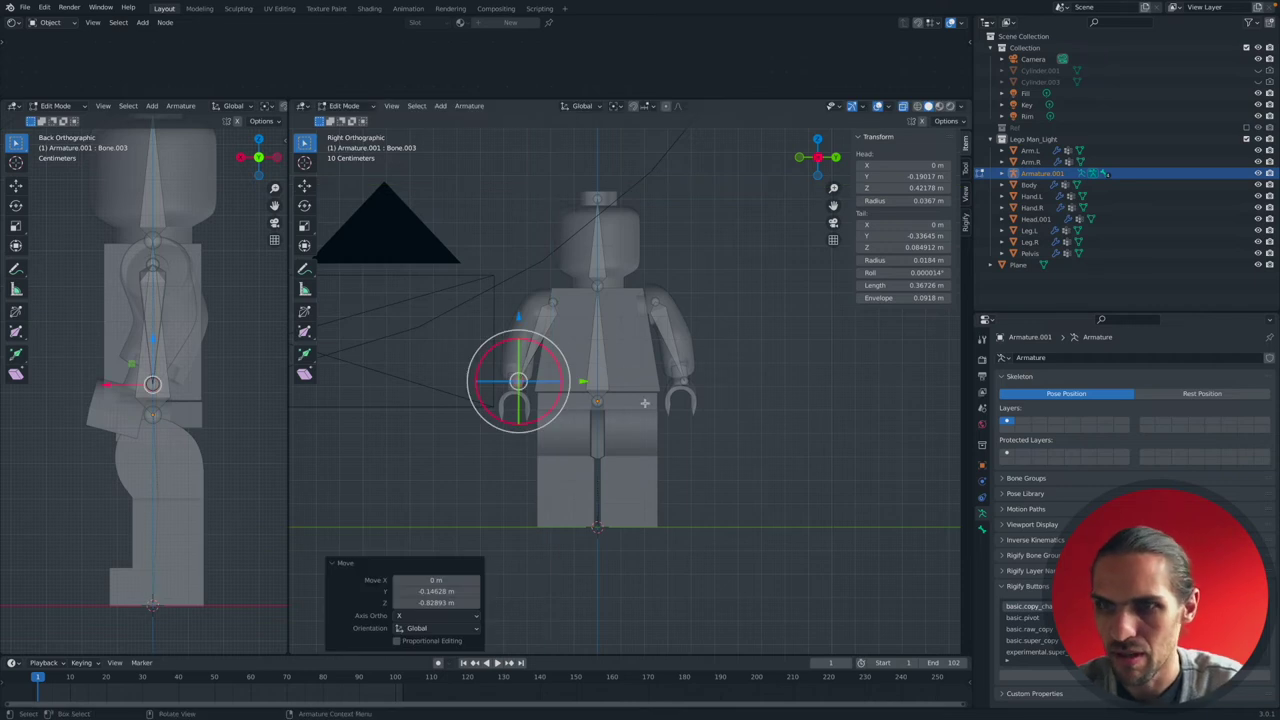
# Duplicate the torso bone and place the copy at the +Y hip, offset about 0.151 m in Y and -0.134 m in Z.
pyautogui.keyDown('shift'); pyautogui.scroll(-2, 642, 400); pyautogui.keyUp('shift')
pyautogui.click(598, 304)
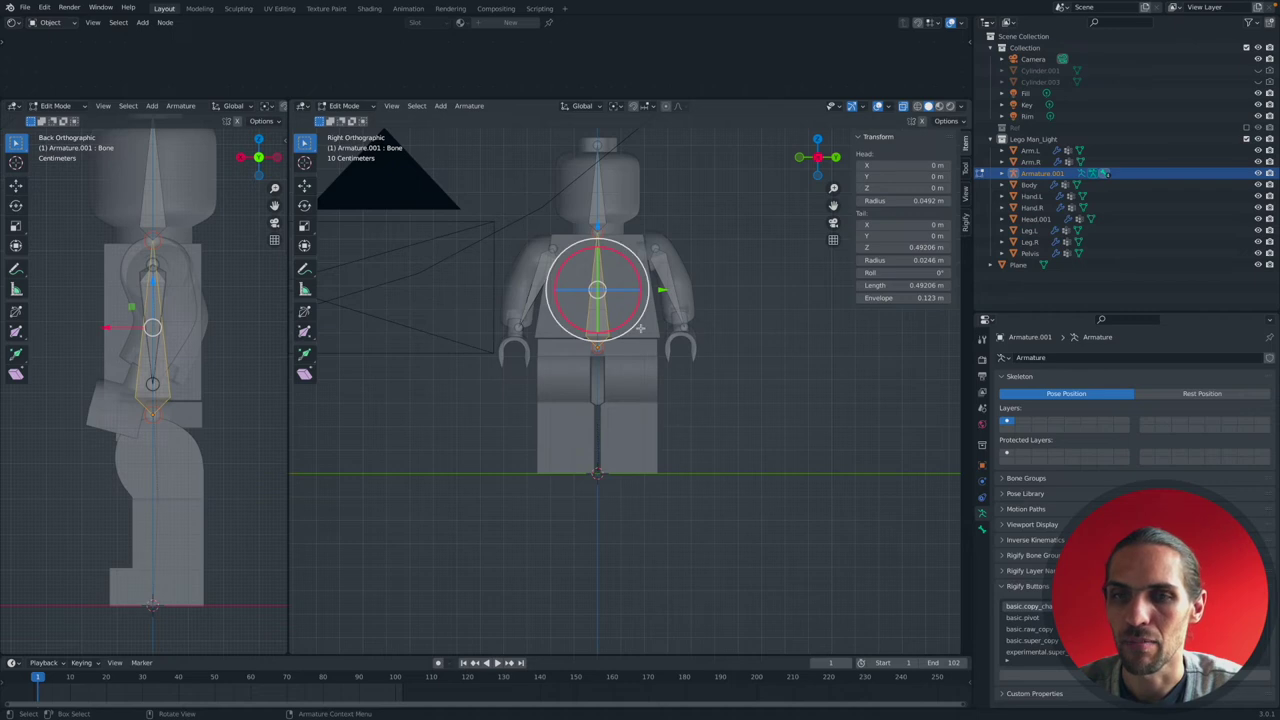
pyautogui.moveTo(597, 300); pyautogui.dragTo(612, 338, button='middle')
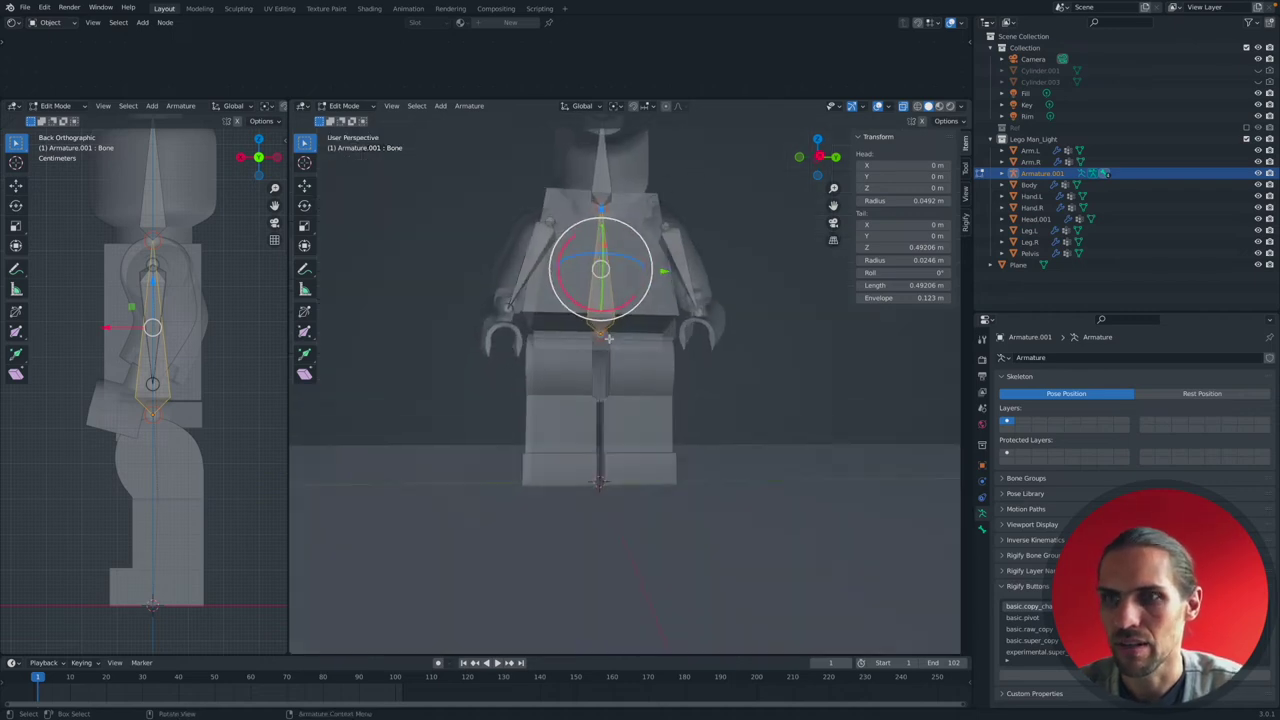
pyautogui.click(820, 157)
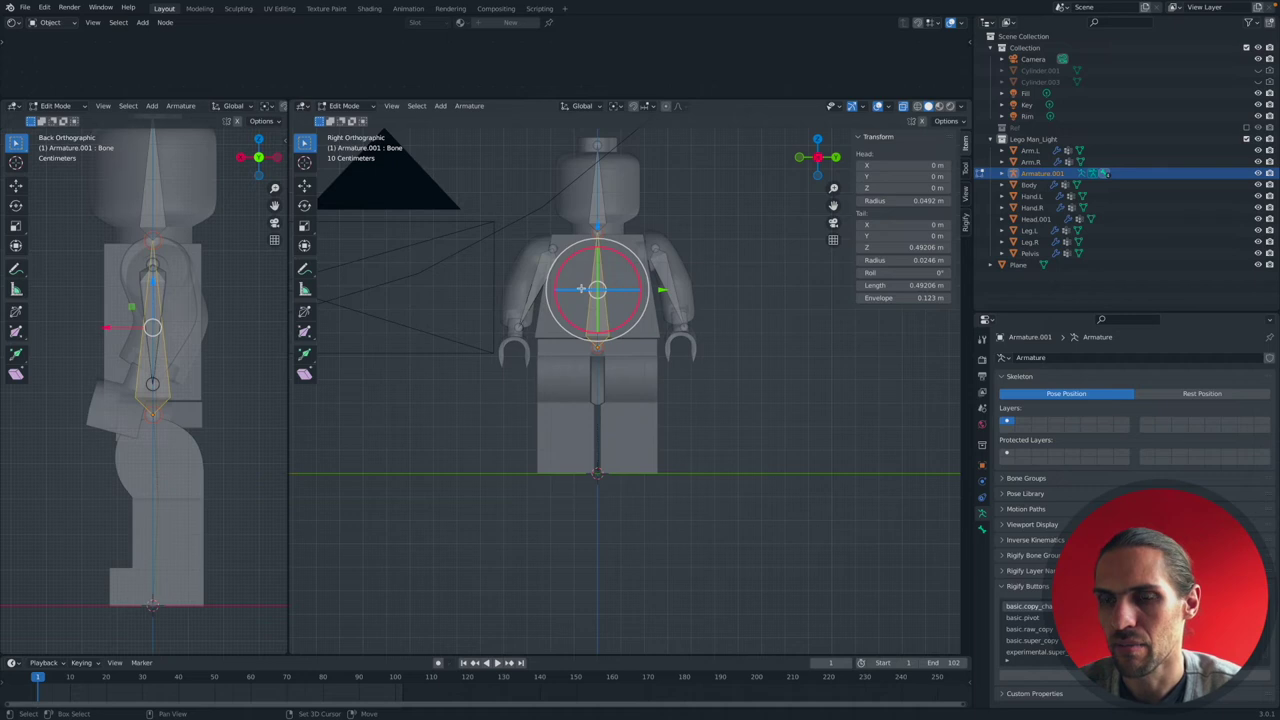
pyautogui.hotkey('shift', 'd')
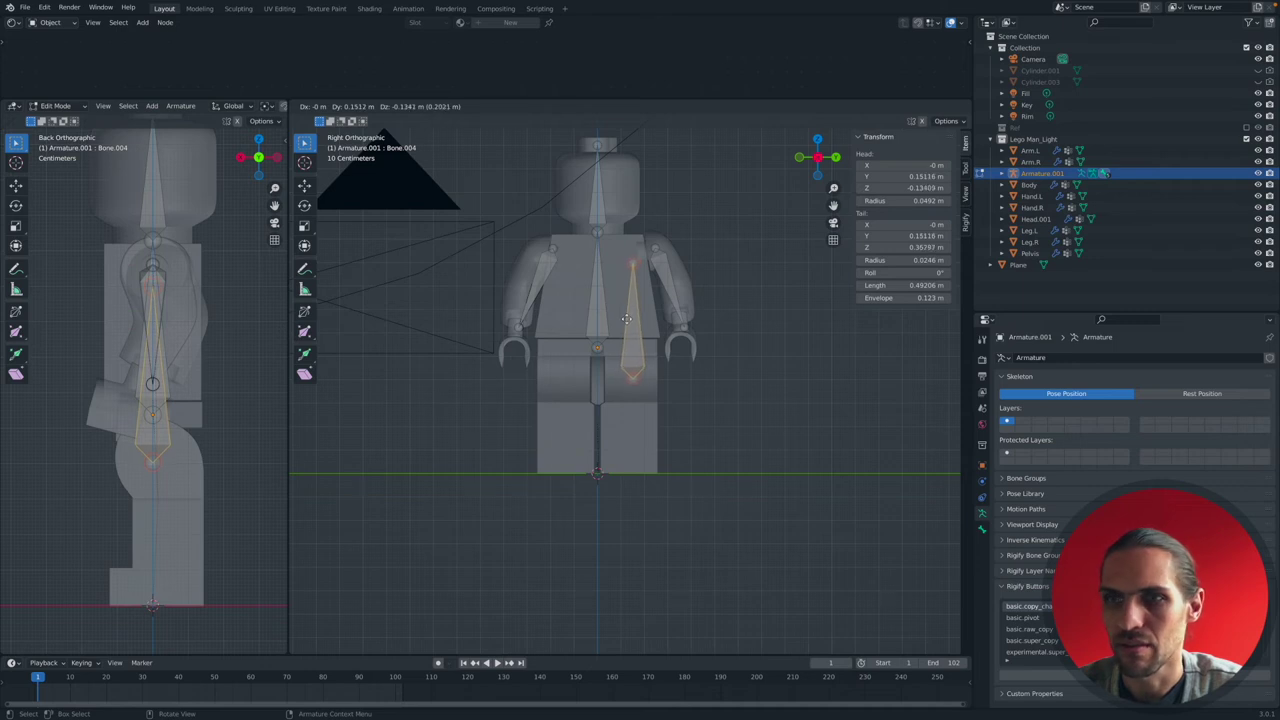
pyautogui.click(626, 318)
# Lower the tail of the +Y leg bone about 0.856 m along Z to the foot.
pyautogui.keyDown('shift'); pyautogui.moveTo(686, 384); pyautogui.dragTo(676, 374, button='middle'); pyautogui.keyUp('shift')
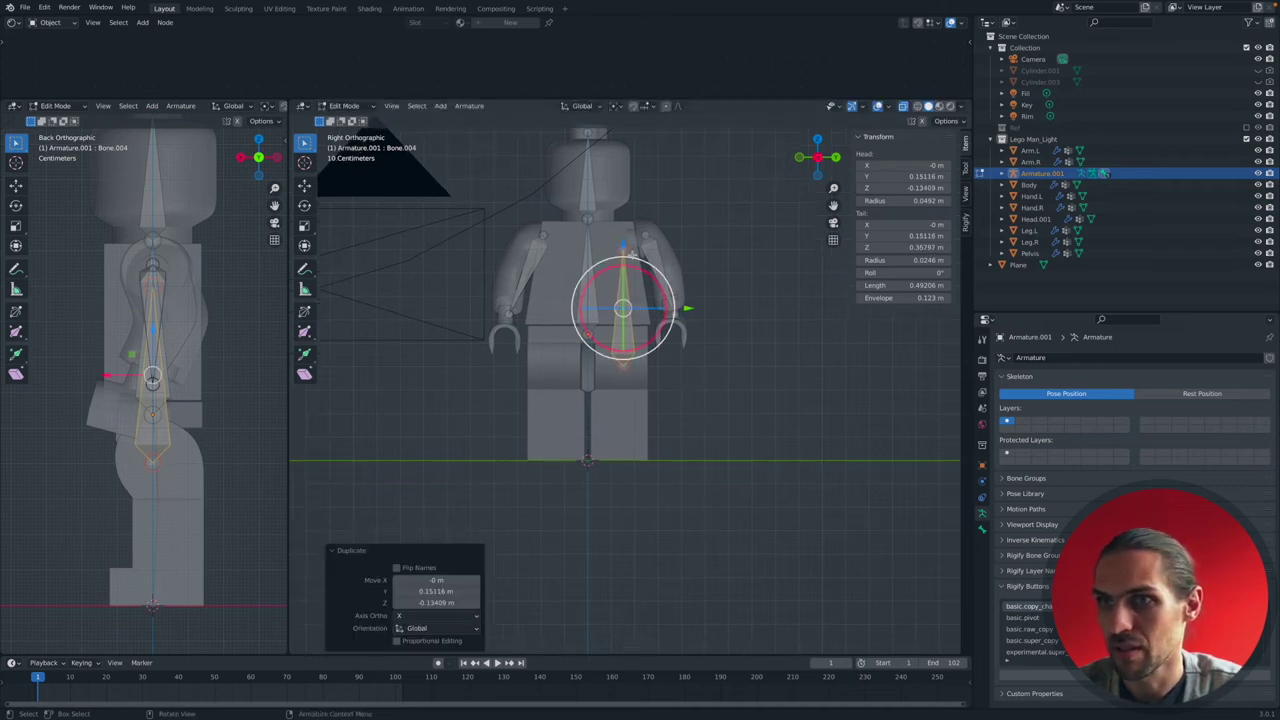
pyautogui.press('g')
pyautogui.press('z')
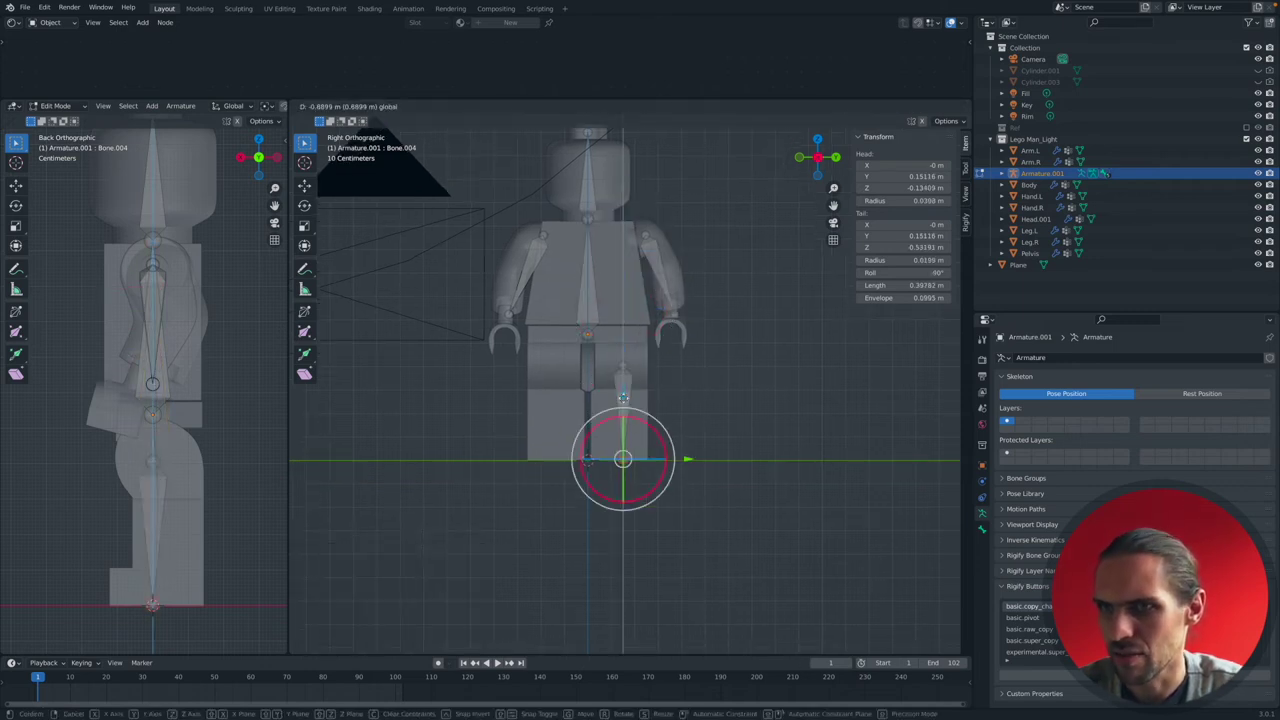
pyautogui.click(688, 451)
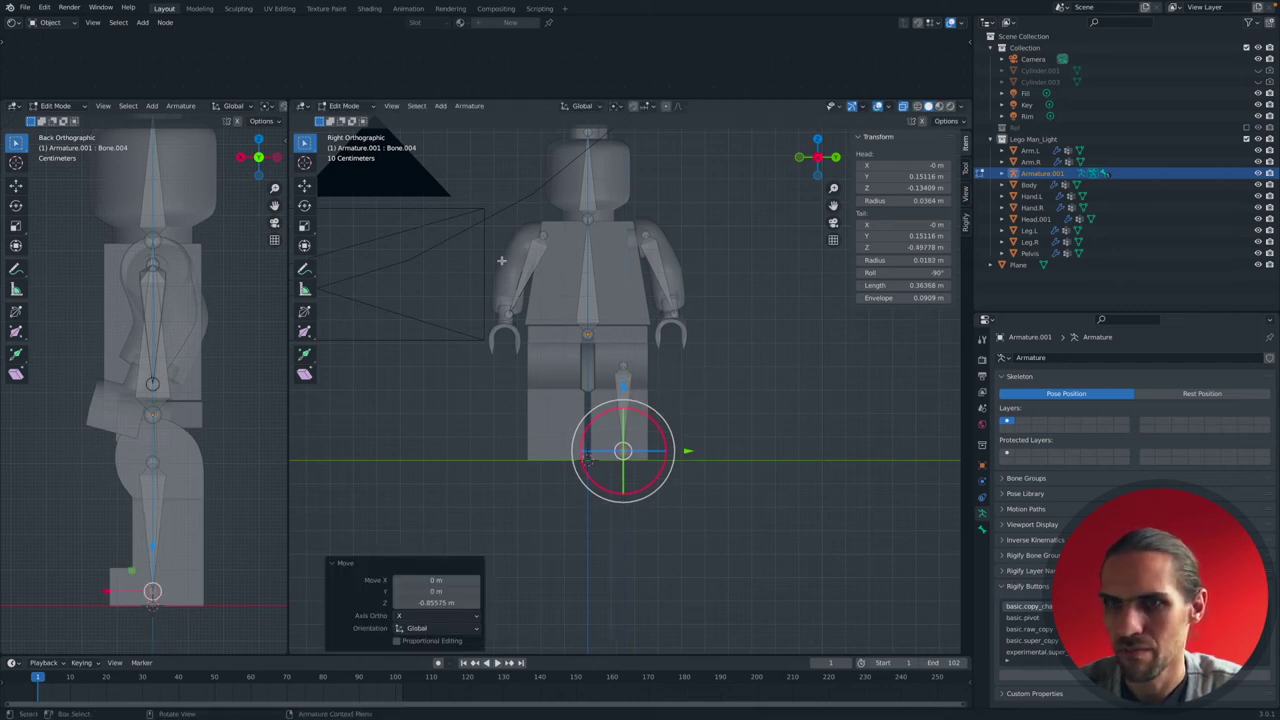
# Test-rotate the +Y leg bone in Pose Mode and clear its rotation.
pyautogui.click(344, 106)
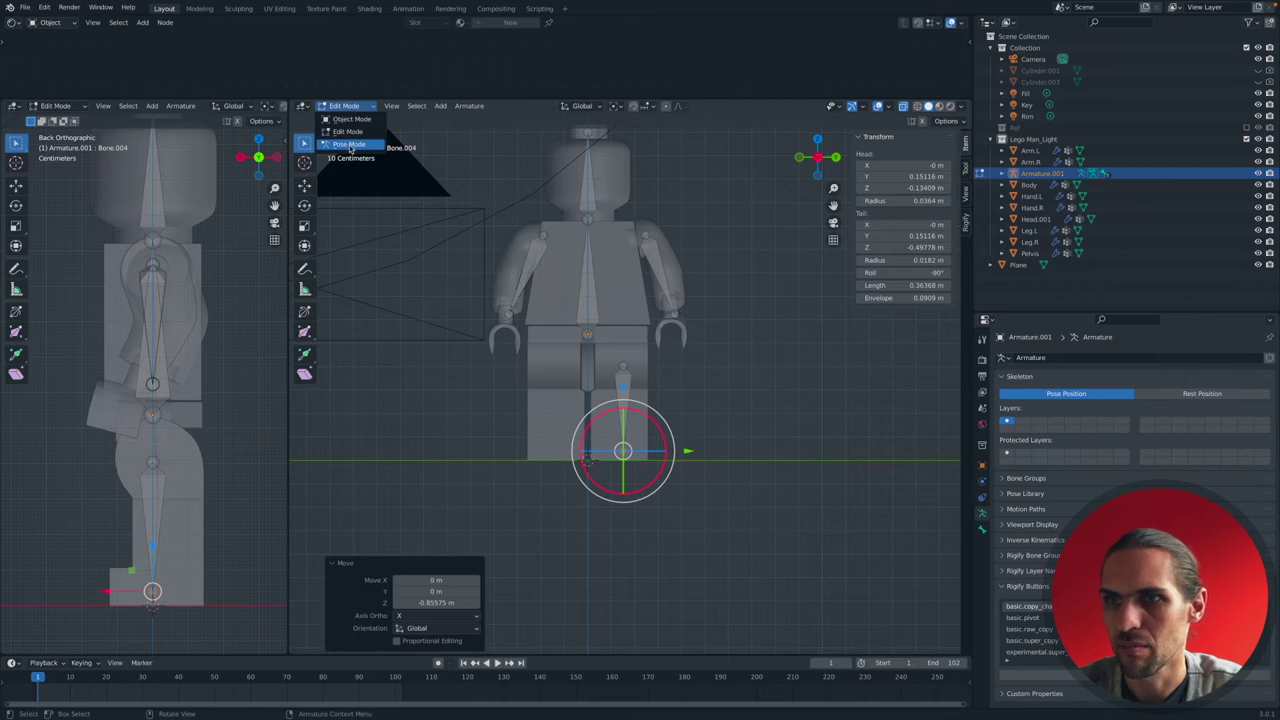
pyautogui.click(349, 145)
pyautogui.moveTo(663, 328); pyautogui.dragTo(590, 405, button='middle')
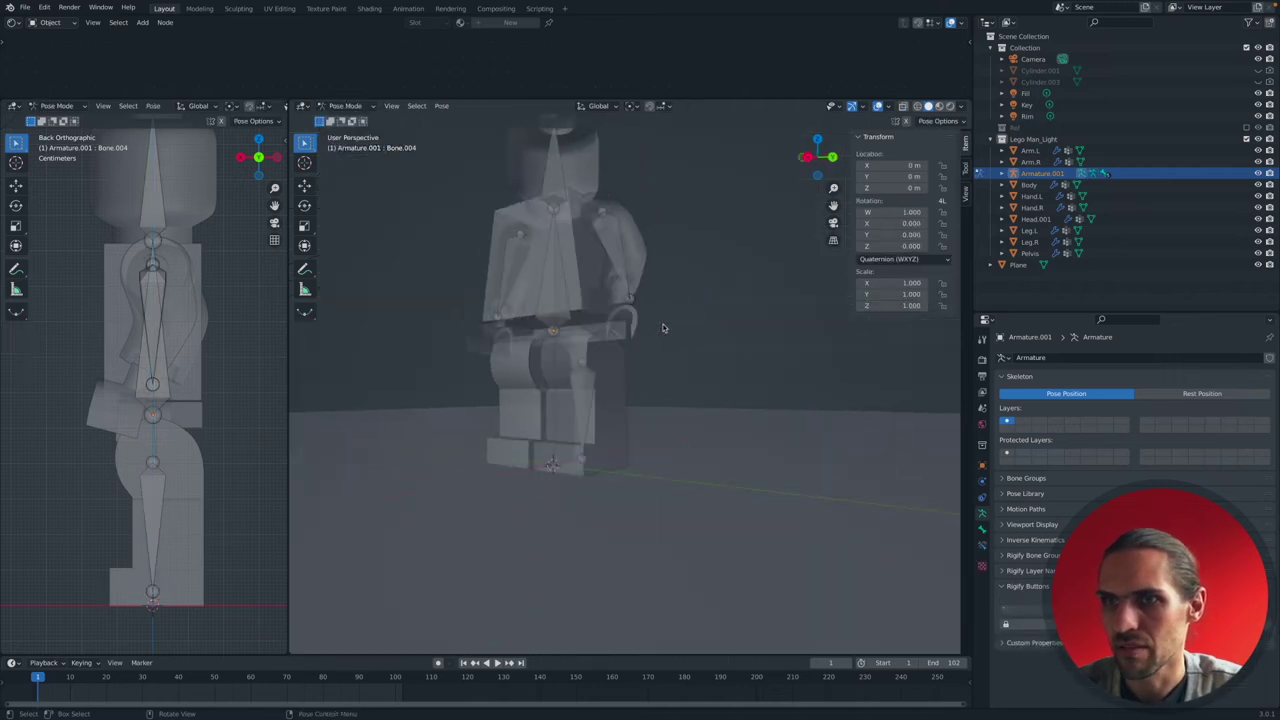
pyautogui.click(584, 398)
pyautogui.moveTo(560, 348); pyautogui.dragTo(573, 320)
pyautogui.hotkey('alt', 'r')
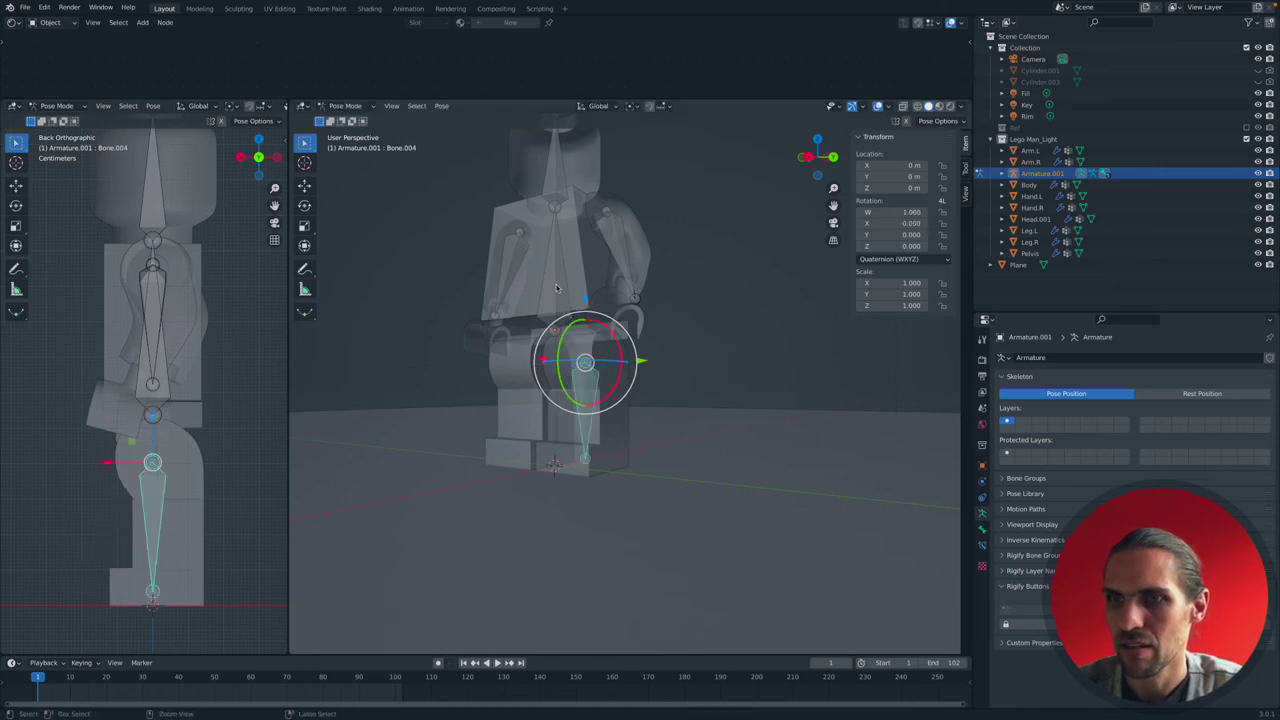
# Test-rotate the torso bone about Y and undo the rotation.
pyautogui.click(557, 288)
pyautogui.moveTo(556, 290); pyautogui.dragTo(614, 314)
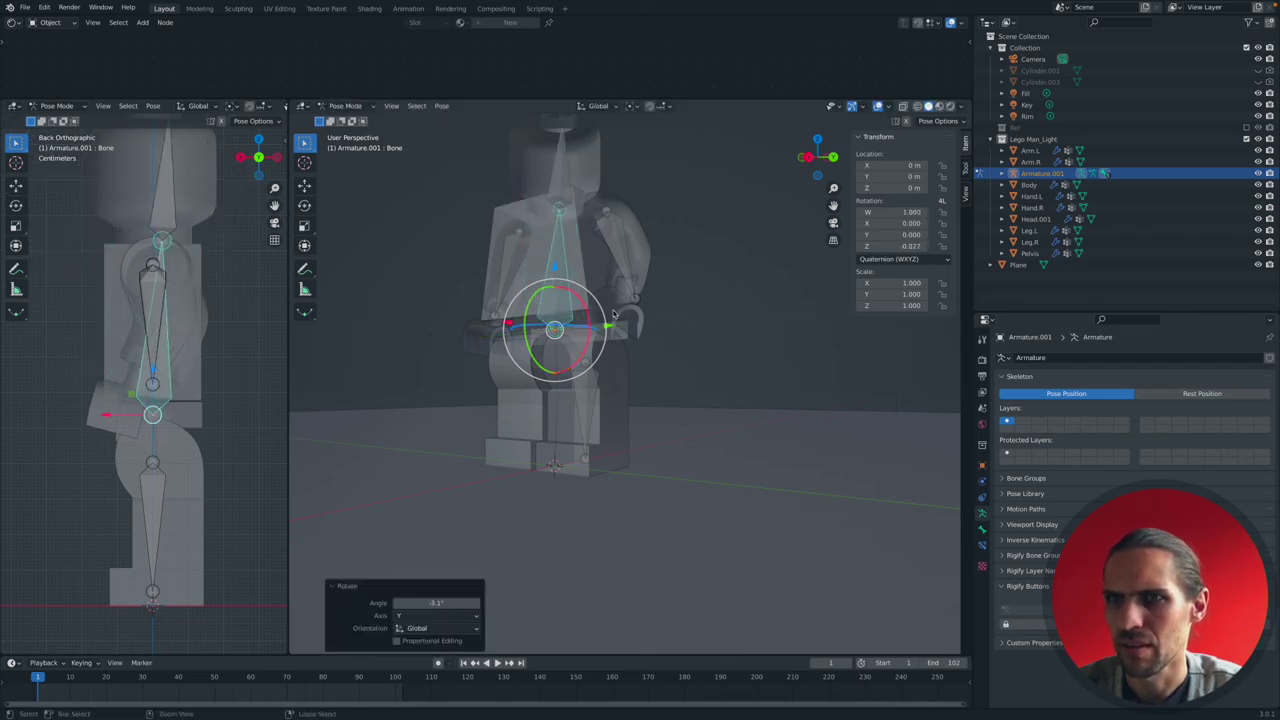
pyautogui.hotkey('ctrl', 'z')
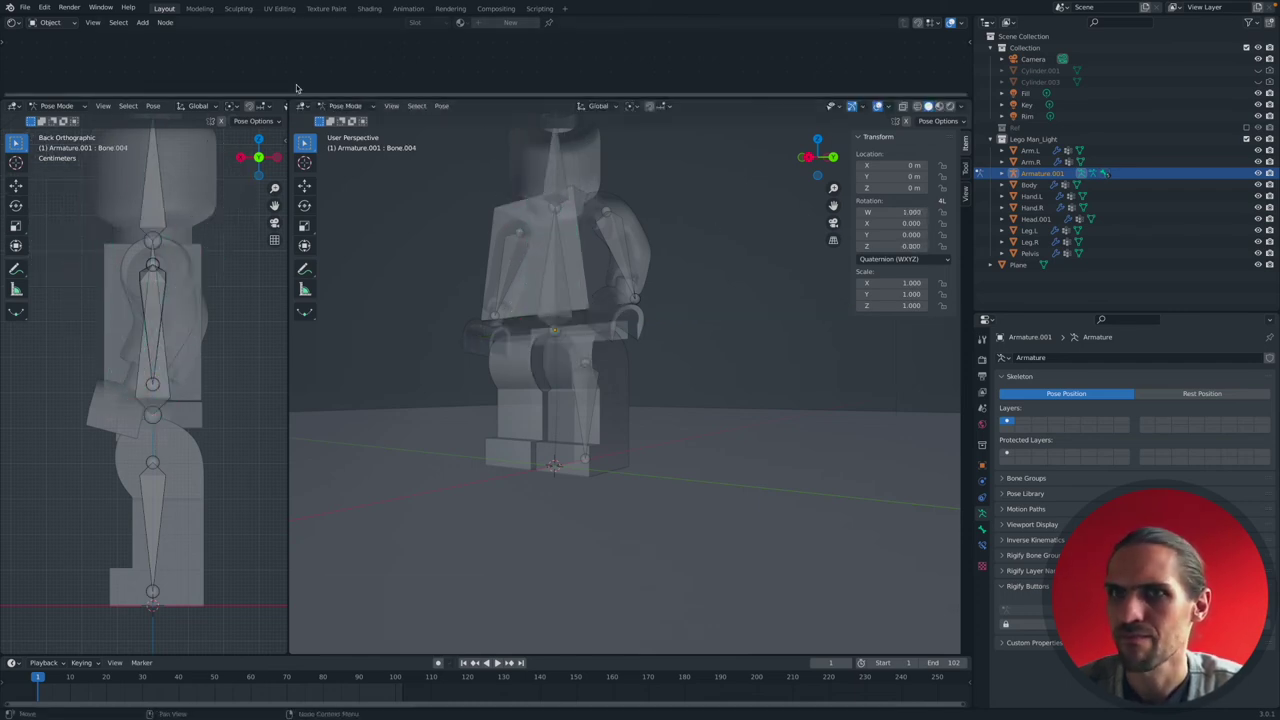
# Return to Edit Mode and duplicate the +Y leg bone along Y, placing the copy in the opposite leg.
pyautogui.click(345, 106)
pyautogui.click(343, 114)
pyautogui.click(345, 106)
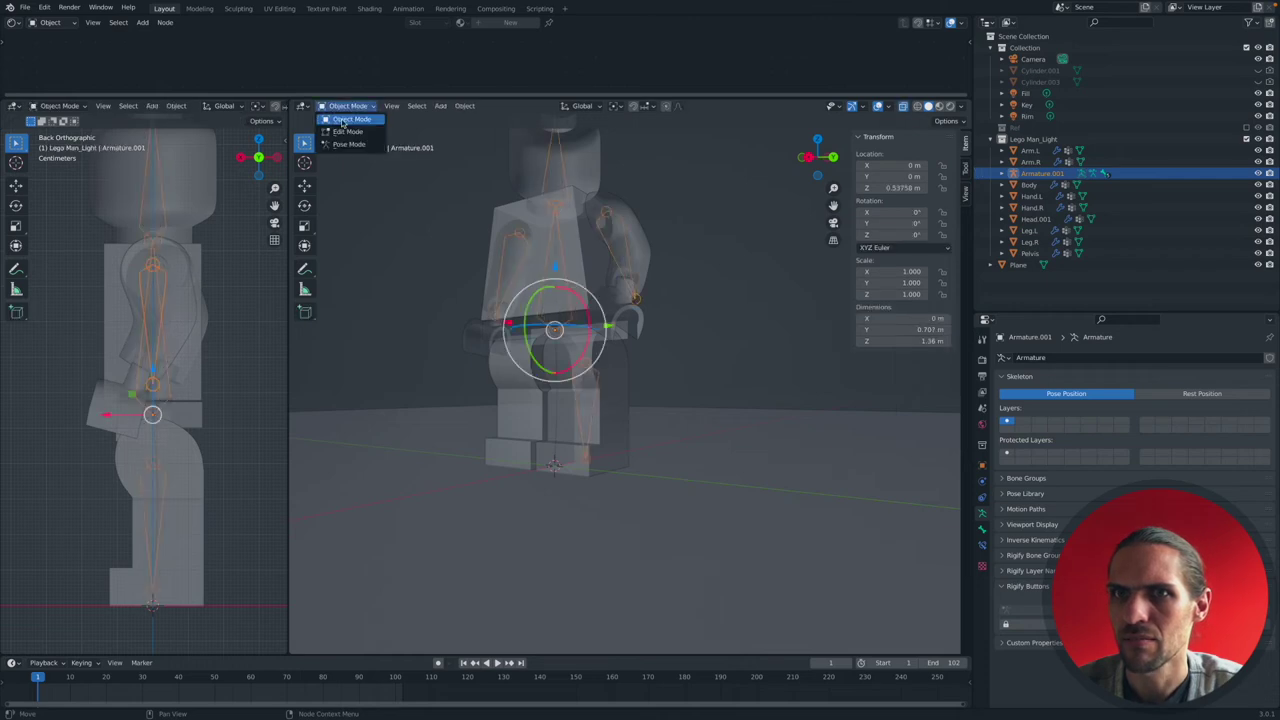
pyautogui.click(343, 127)
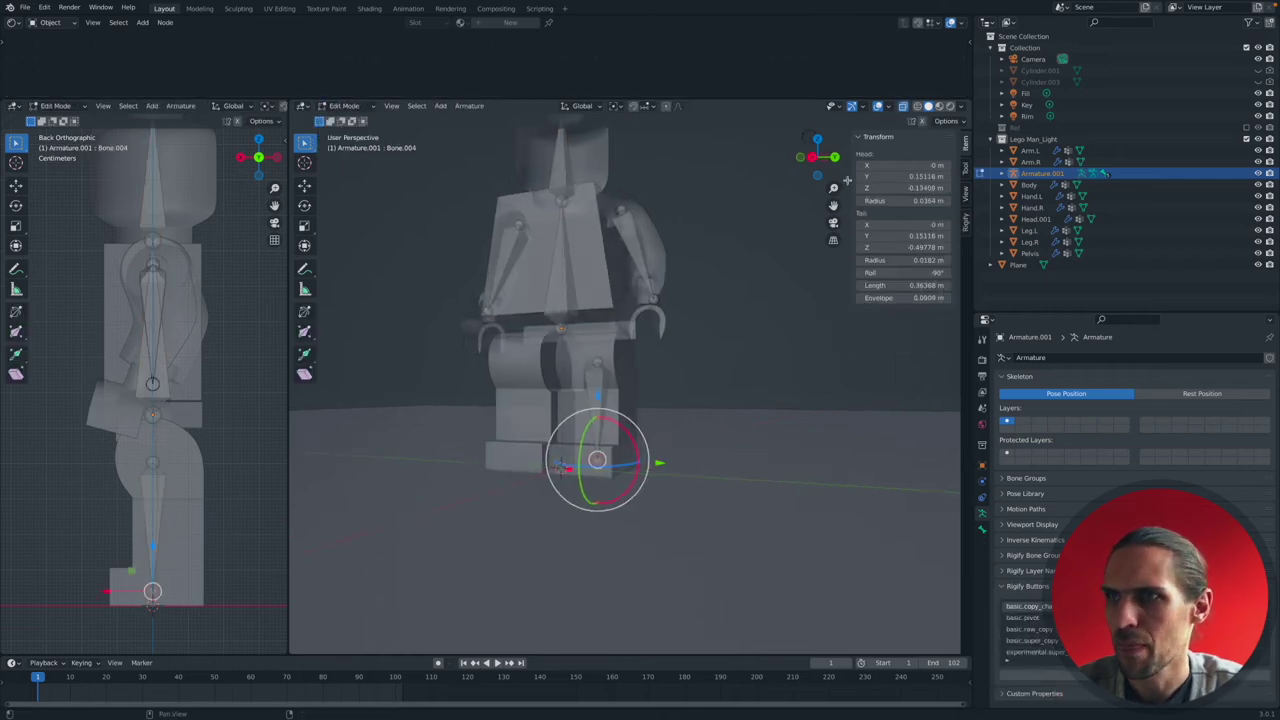
pyautogui.click(800, 157)
pyautogui.click(624, 381)
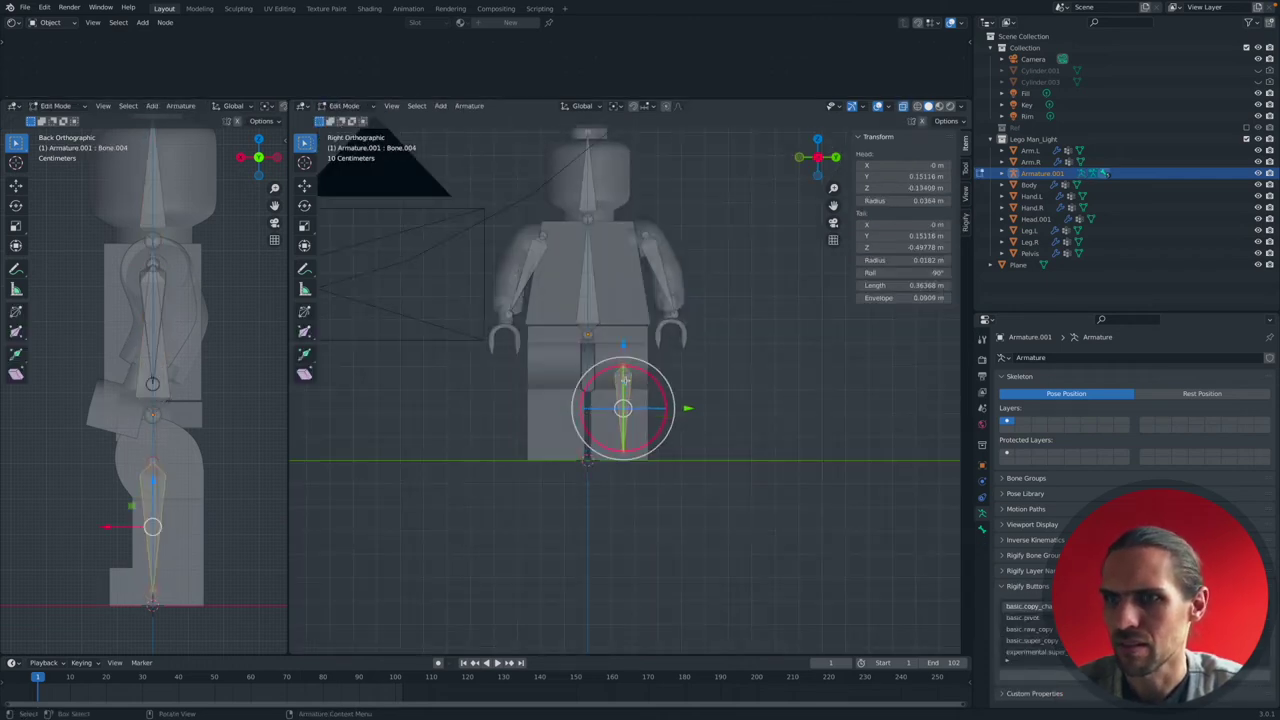
pyautogui.hotkey('shift', 'd')
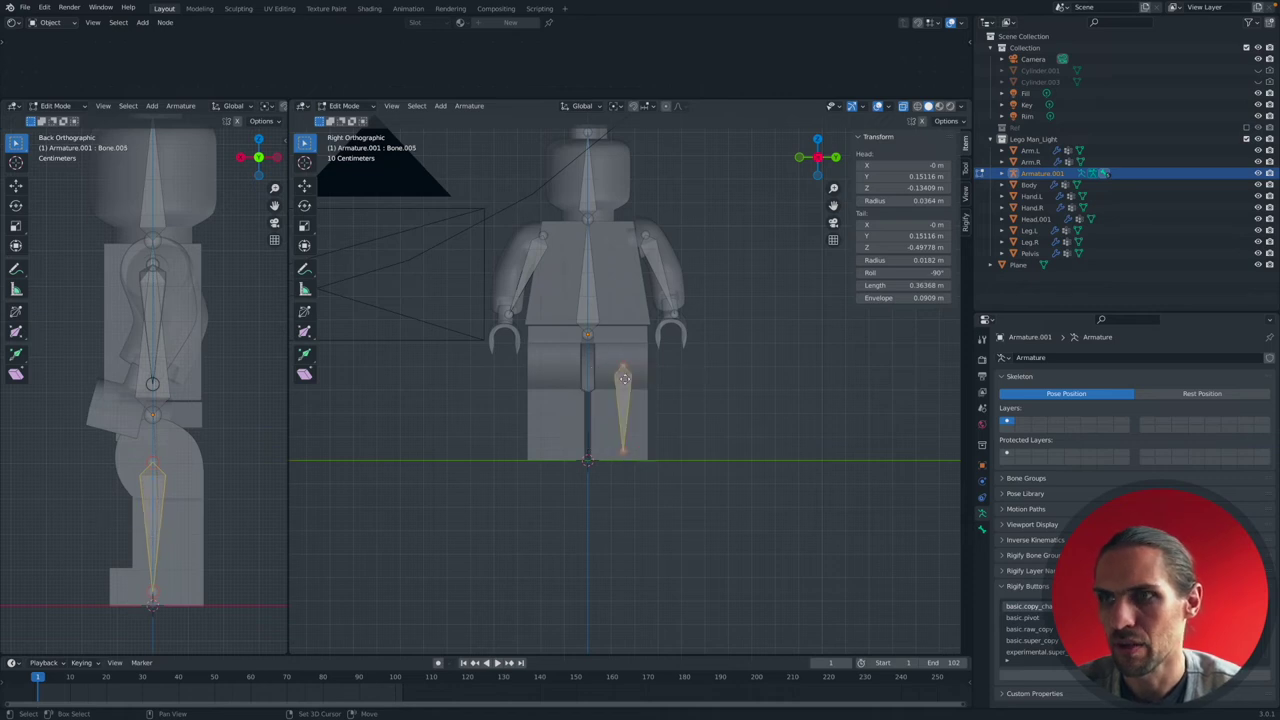
pyautogui.press('y')
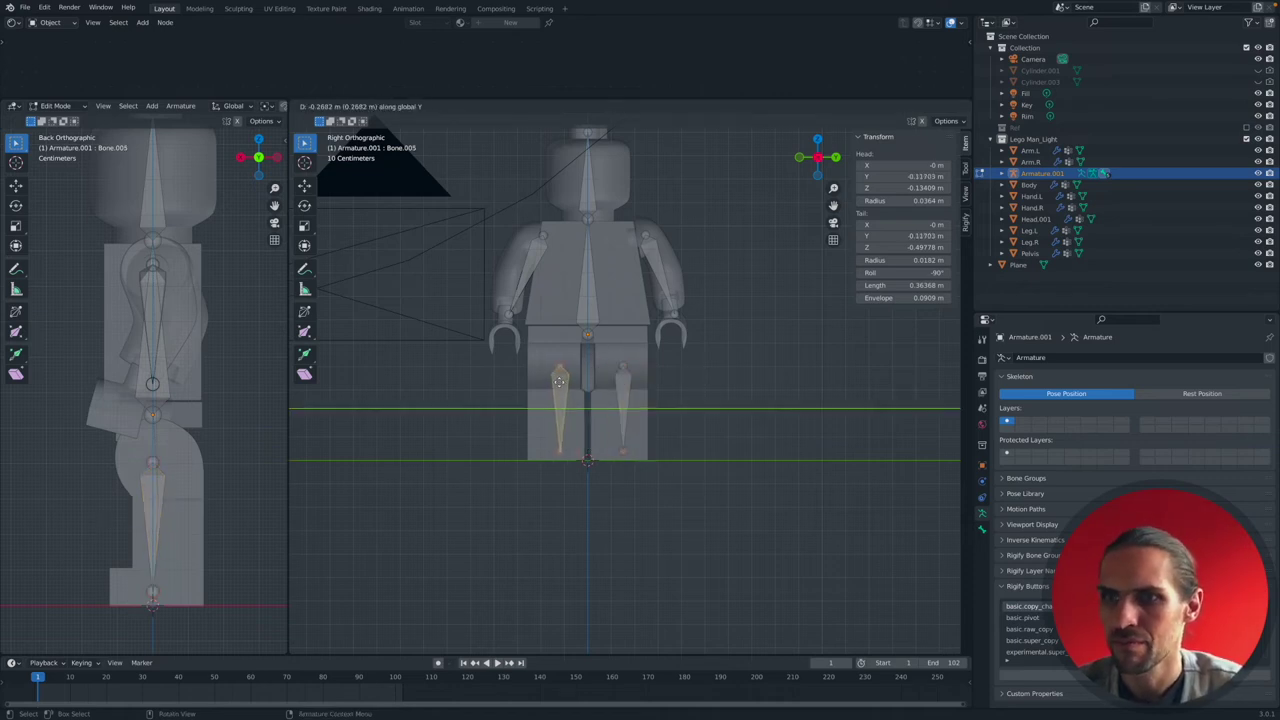
pyautogui.click(557, 381)
# Duplicate the torso bone and place the copy toward the back of the body along negative X.
pyautogui.moveTo(697, 289); pyautogui.dragTo(565, 300, button='middle')
pyautogui.click(565, 300)
pyautogui.moveTo(666, 300); pyautogui.dragTo(760, 200, button='middle')
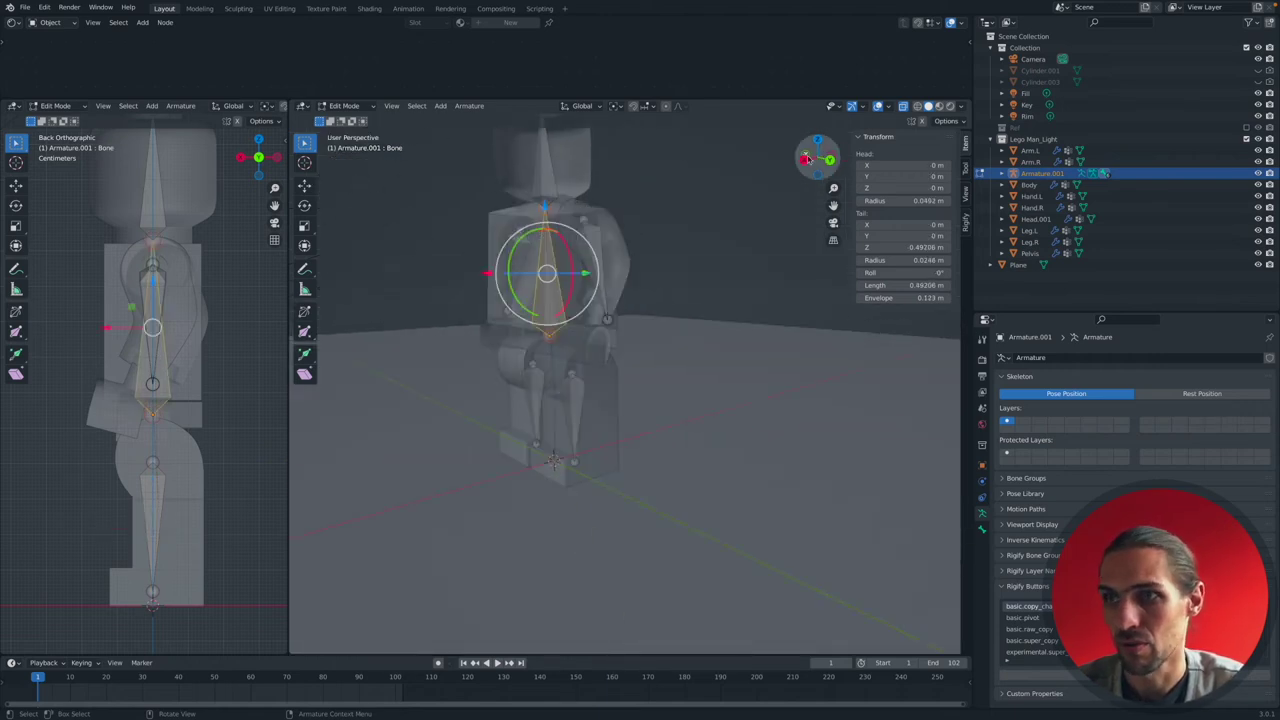
pyautogui.click(803, 160)
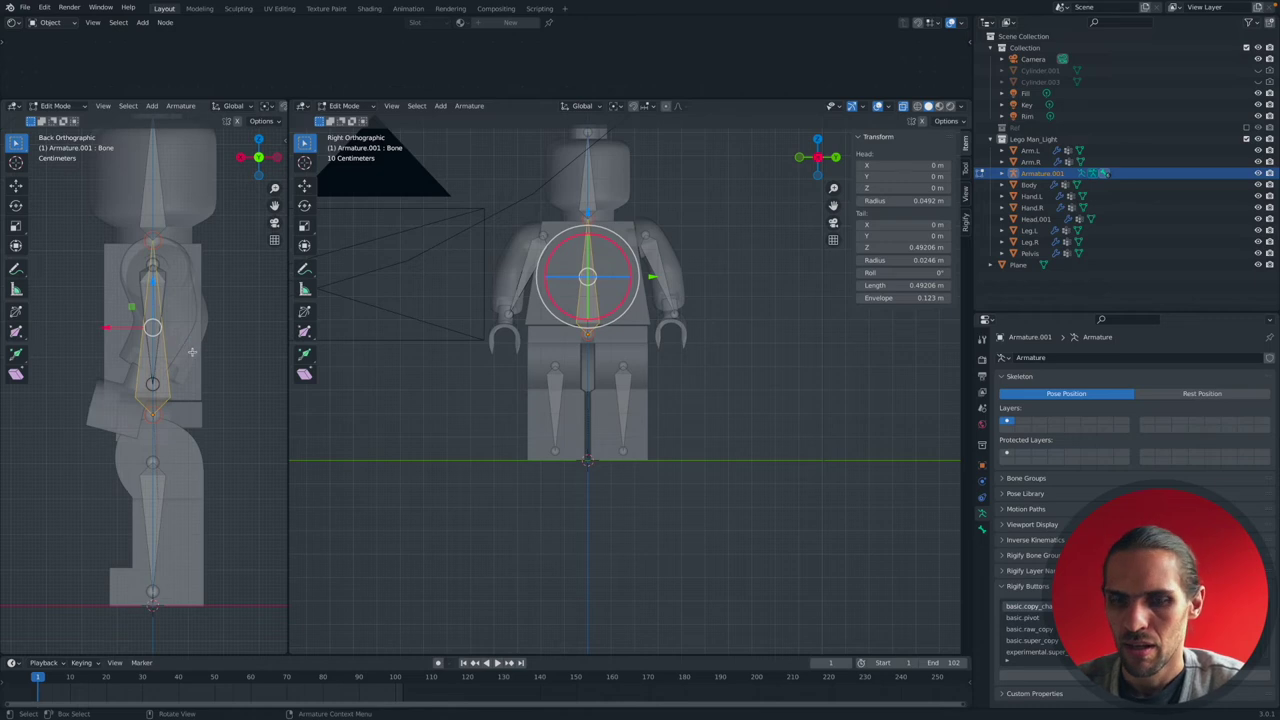
pyautogui.scroll(-3, 192, 352)
pyautogui.hotkey('shift', 'd')
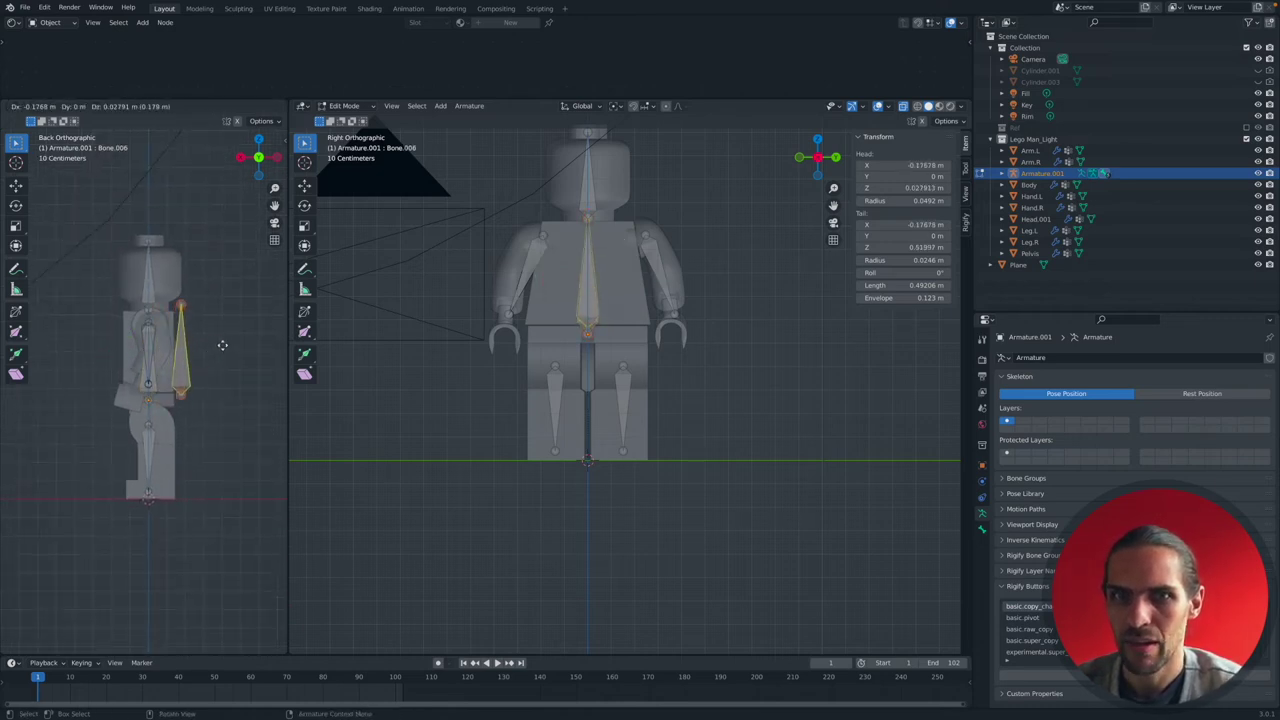
pyautogui.click(217, 342)
# Rotate the duplicated torso bone -90° about Y so it lies horizontally.
pyautogui.press('r')
pyautogui.press('y')
pyautogui.write('-90')
pyautogui.press('Return')
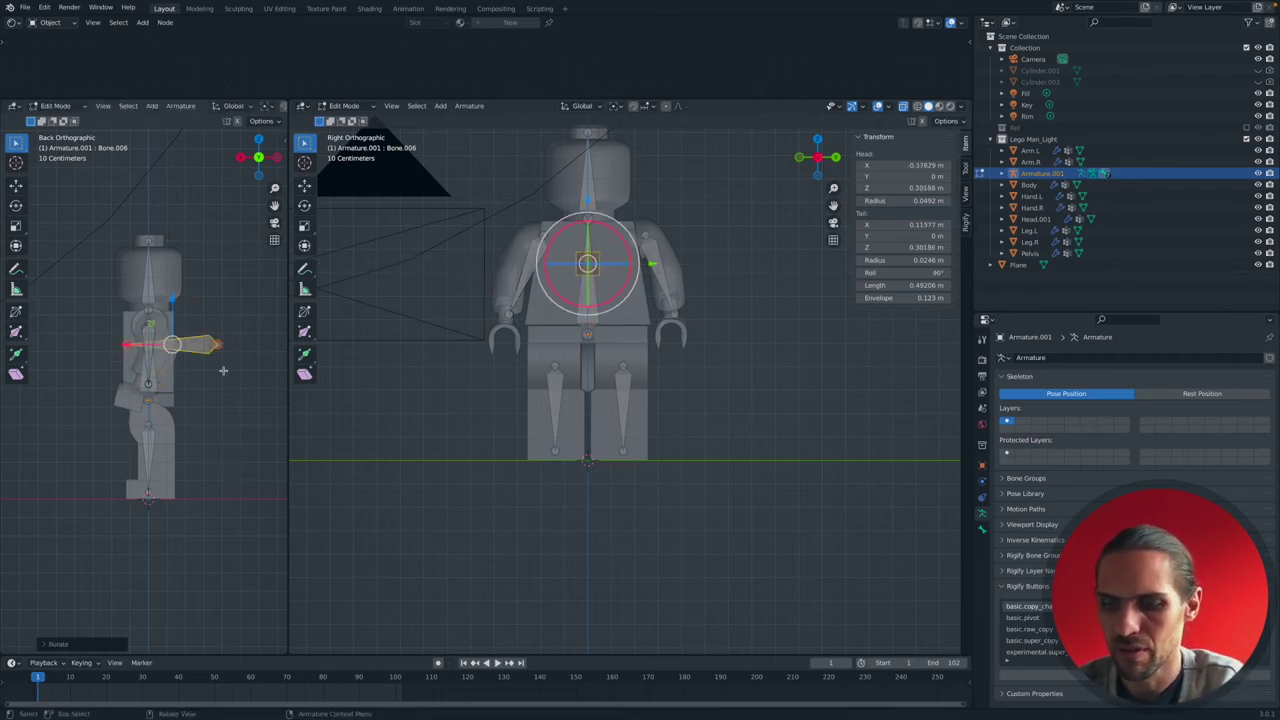
# Move the horizontal bone behind the torso to a Z of about 0.141 m with Y locked, and rotate it 180°.
pyautogui.press('g')
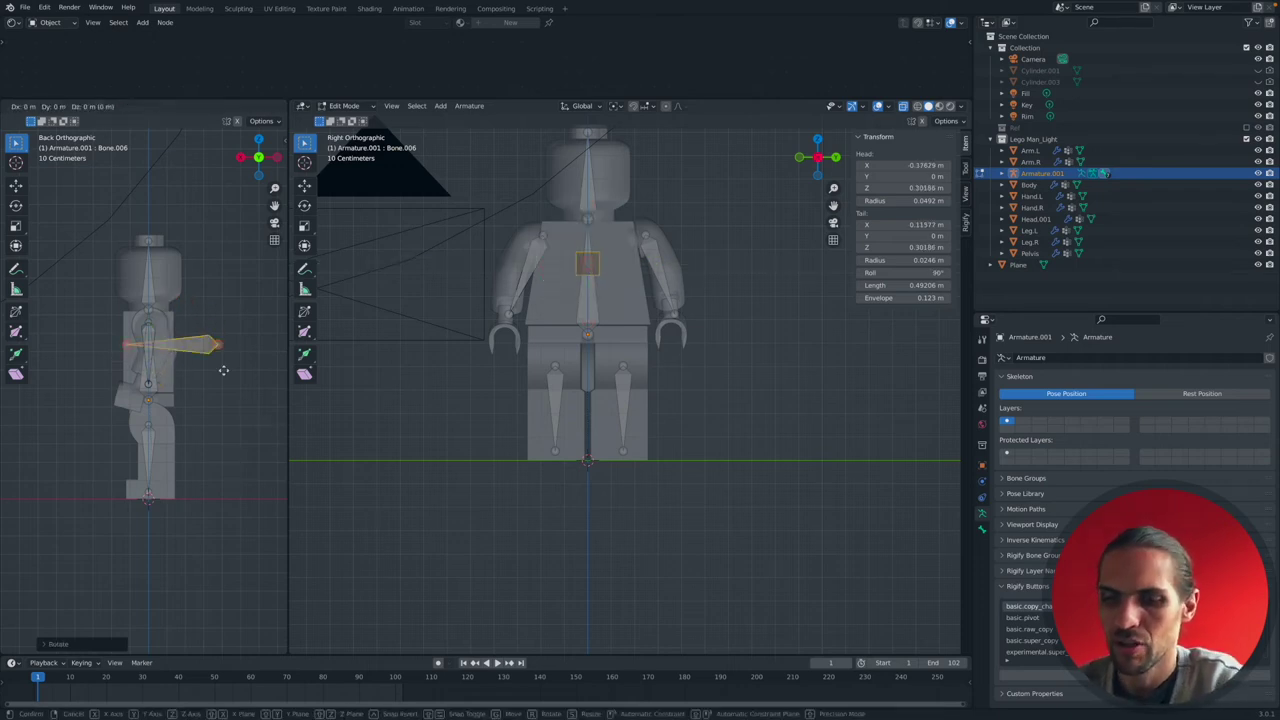
pyautogui.hotkey('shift', 'y')
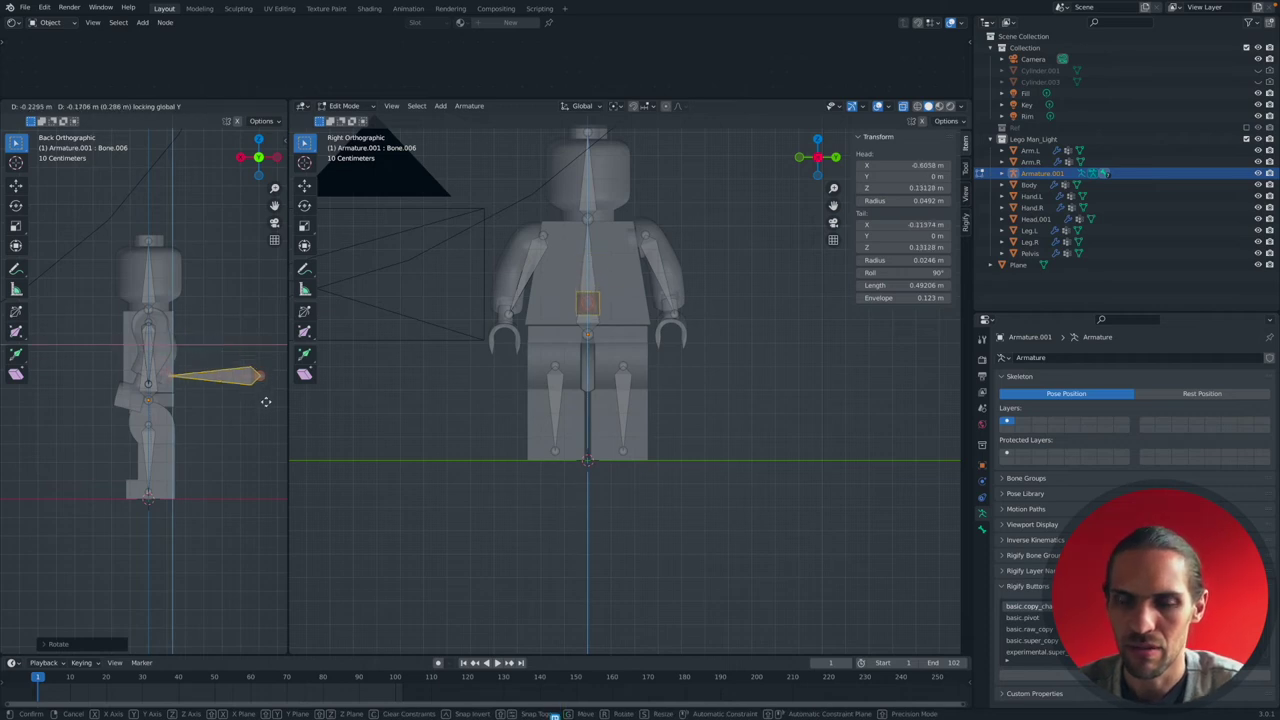
pyautogui.click(265, 400)
pyautogui.write('r')
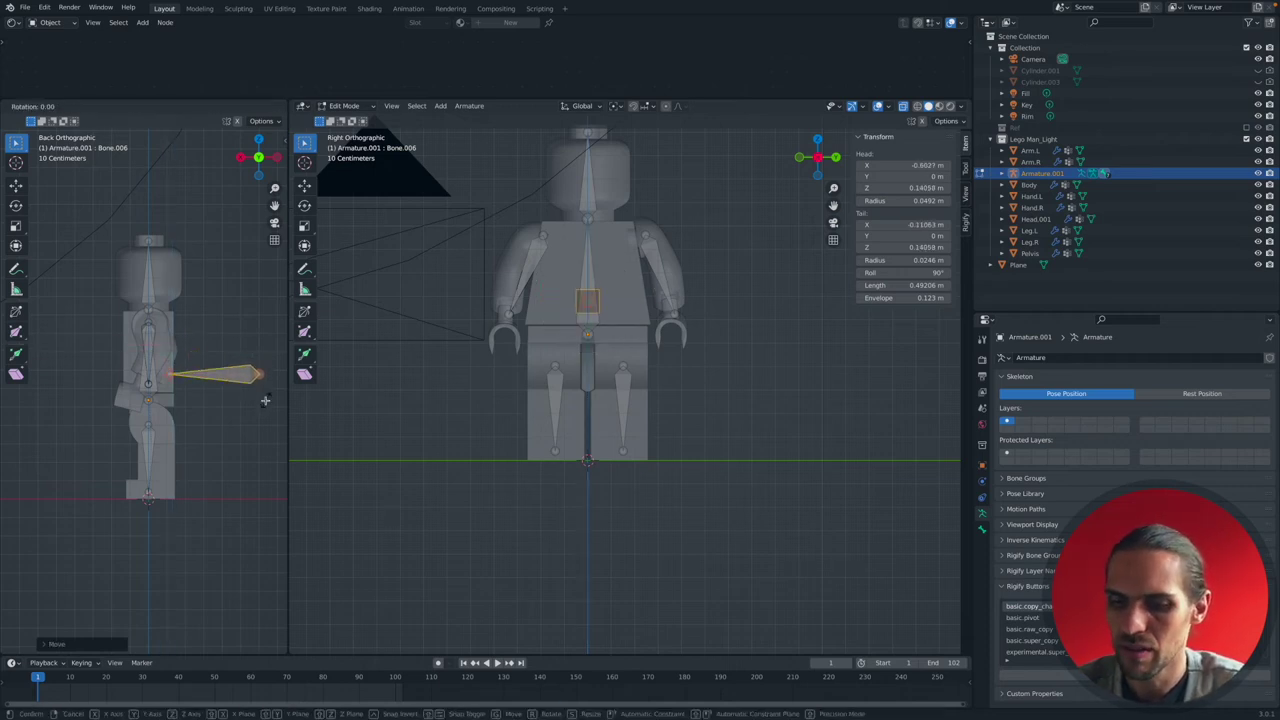
pyautogui.write('180')
pyautogui.press('Return')
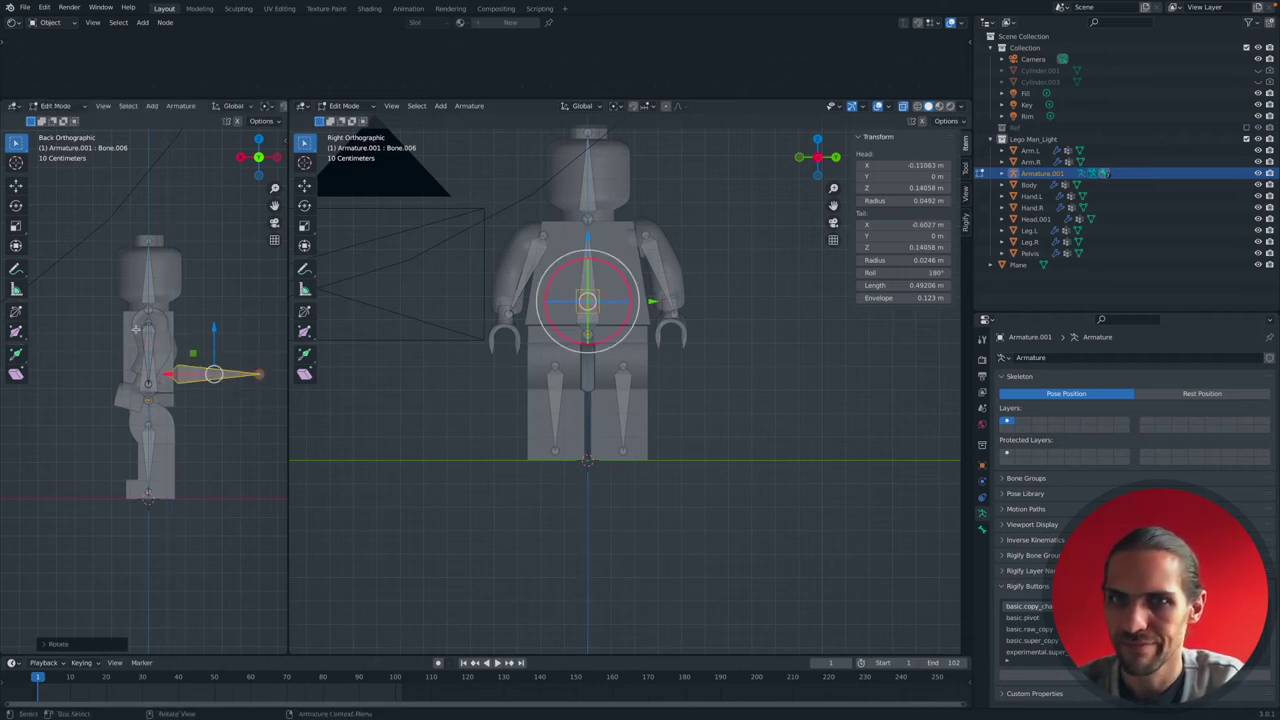
# Switch the armature from Edit Mode to Pose Mode.
pyautogui.moveTo(683, 328); pyautogui.dragTo(630, 316, button='middle')
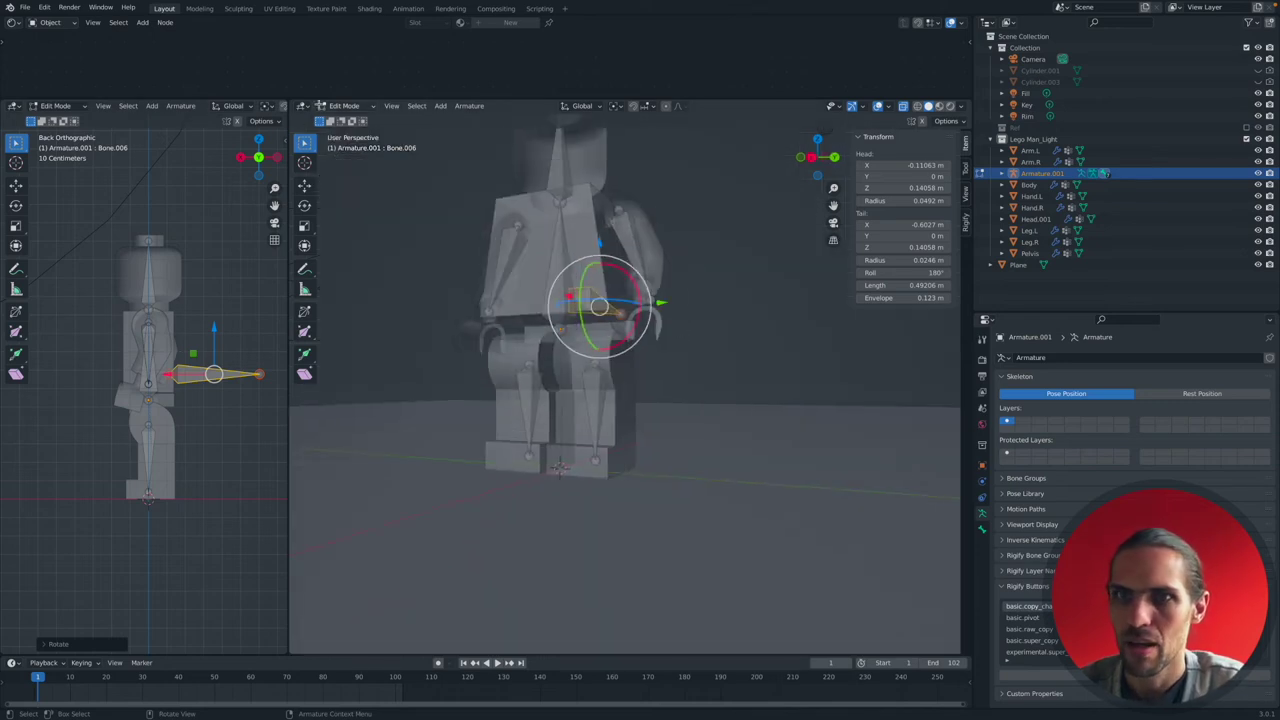
pyautogui.click(343, 105)
pyautogui.click(348, 118)
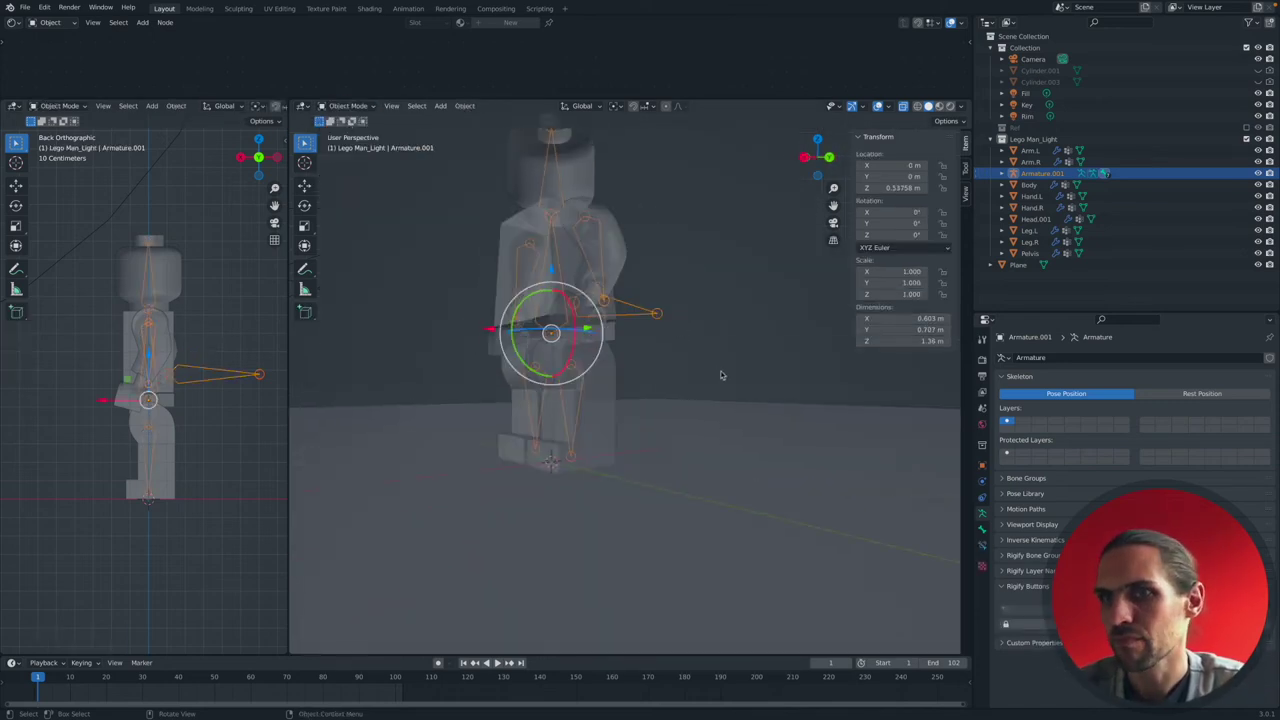
pyautogui.scroll(3, 720, 375)
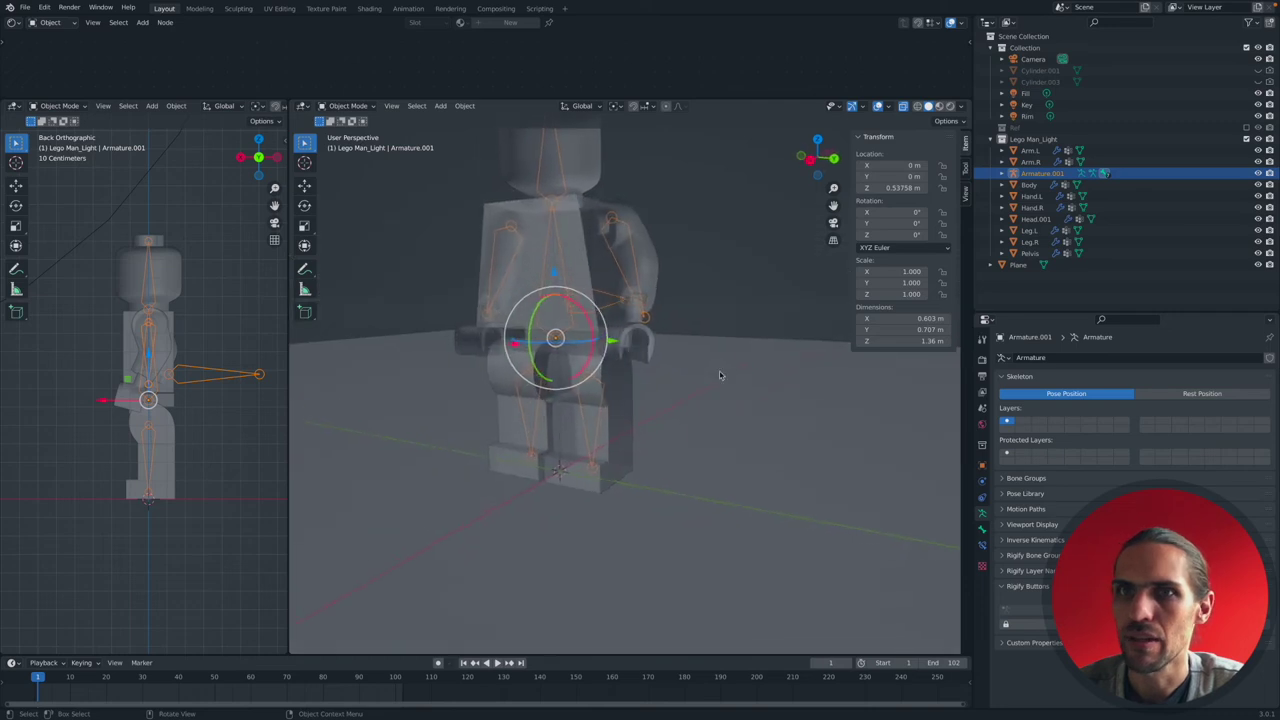
pyautogui.click(343, 105)
pyautogui.click(345, 140)
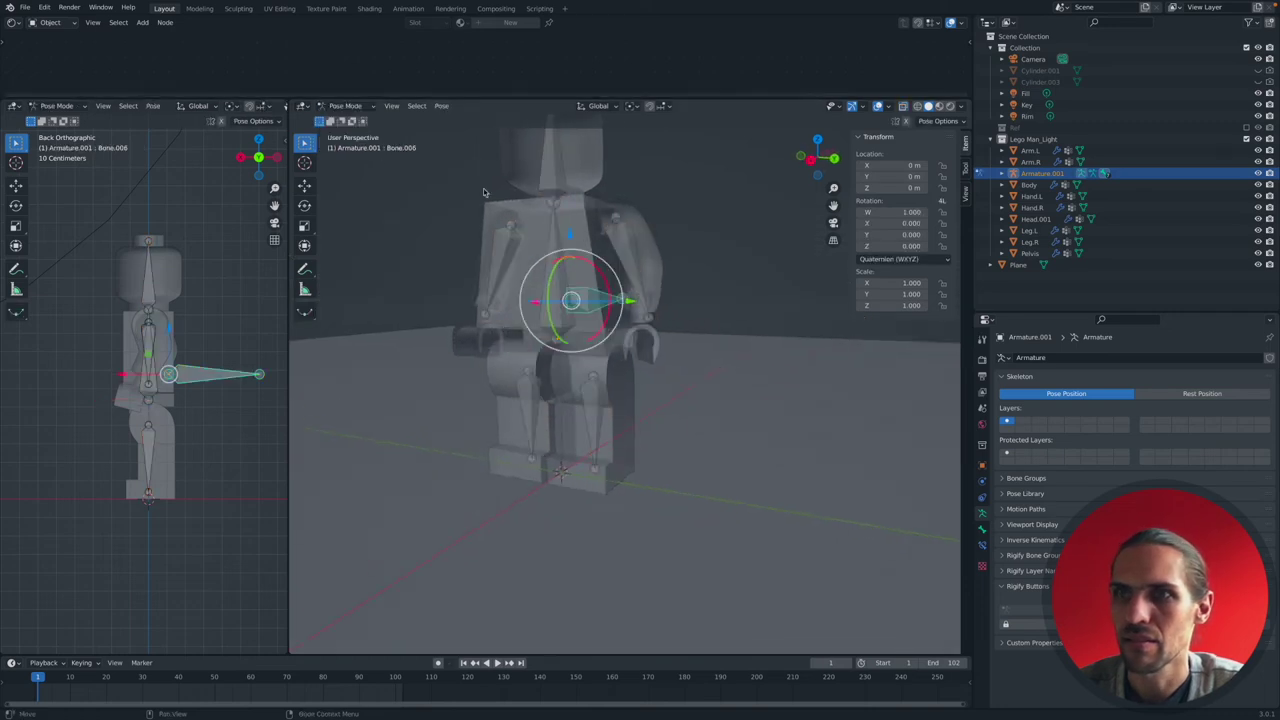
# Test-rotate the head bone about Y and undo the rotation.
pyautogui.scroll(-4, 702, 235)
pyautogui.moveTo(702, 238); pyautogui.dragTo(588, 238, button='middle')
pyautogui.click(574, 243)
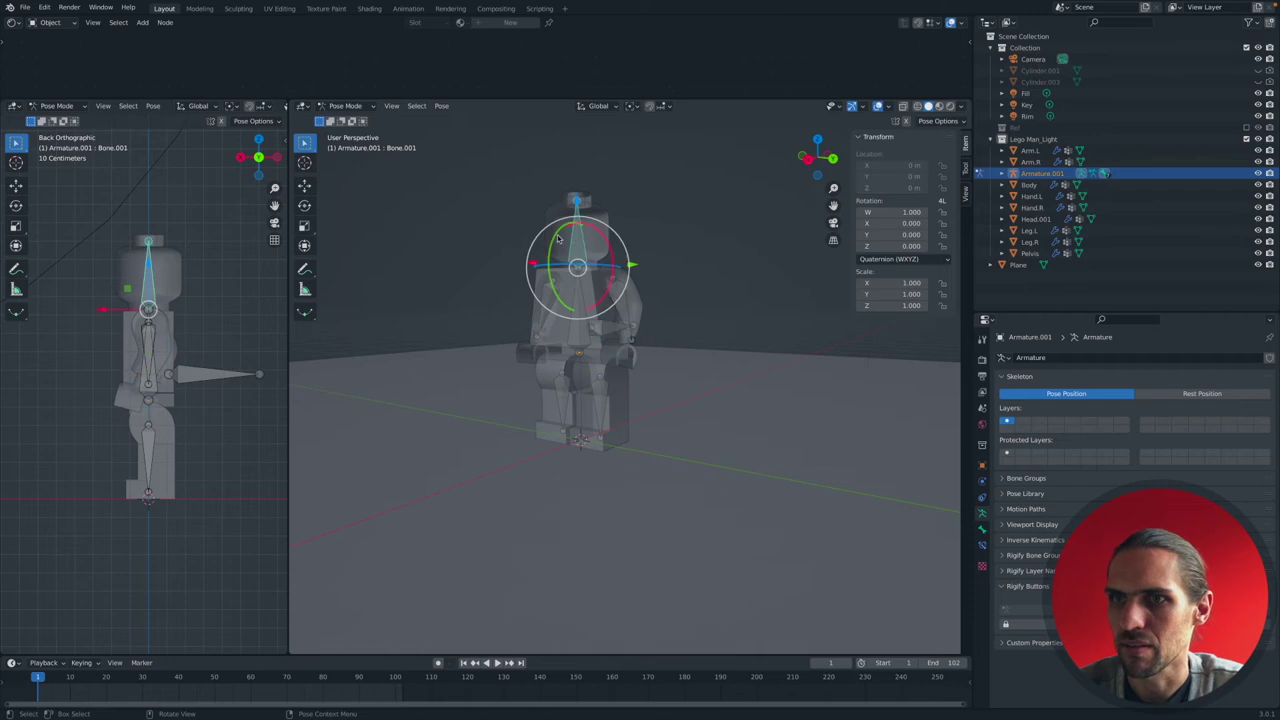
pyautogui.press('r')
pyautogui.press('y')
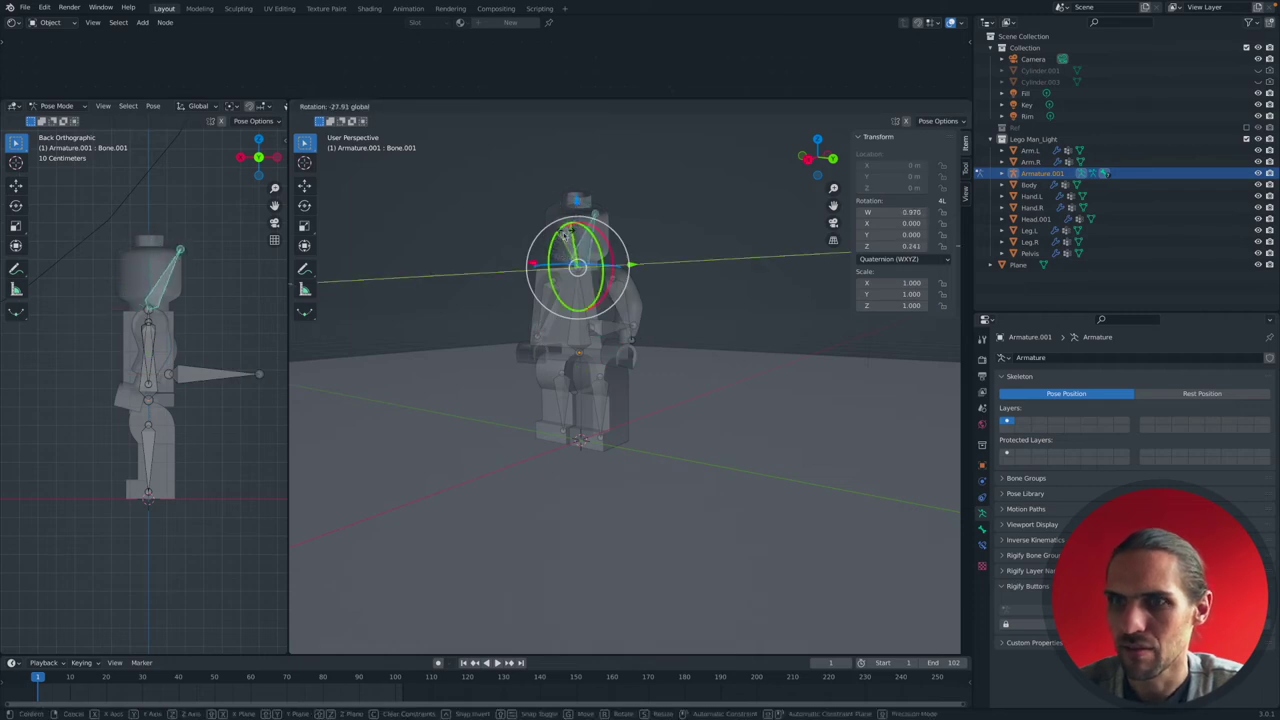
pyautogui.click(582, 305)
pyautogui.hotkey('ctrl', 'z')
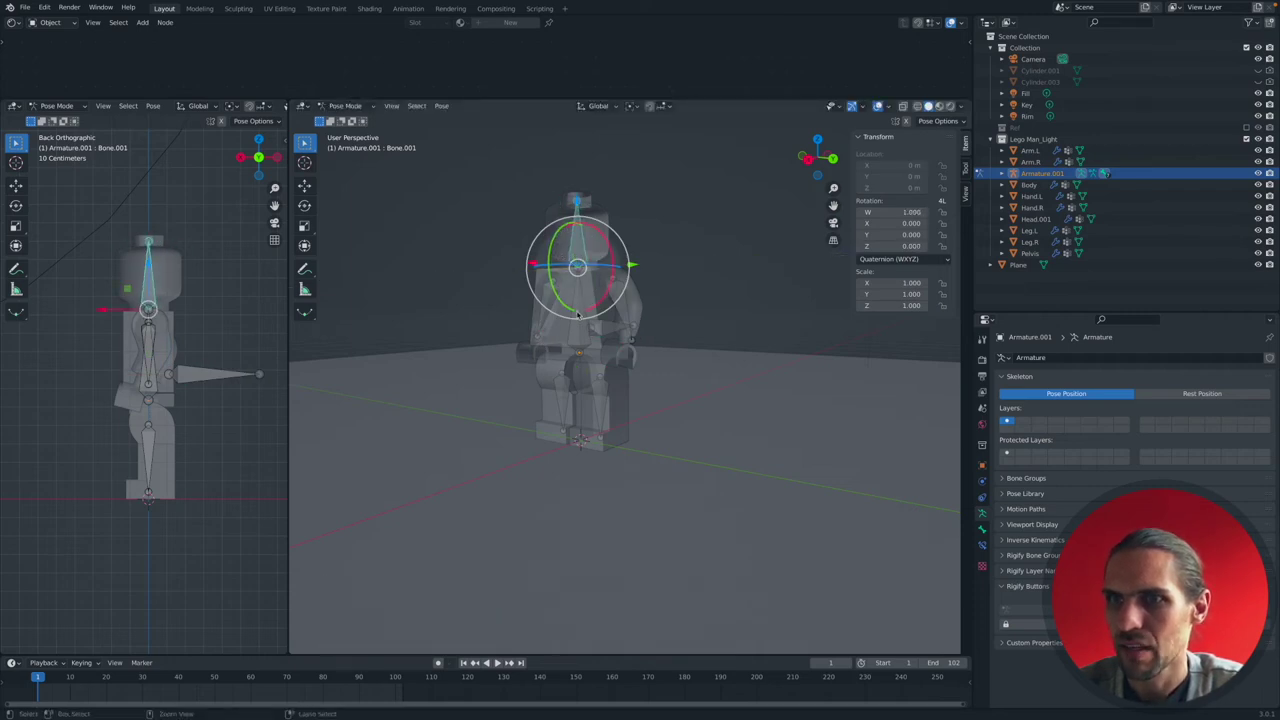
# Test-rotate the torso bone about Y to check which bones follow it, and undo the rotation.
pyautogui.click(573, 345)
pyautogui.press('r')
pyautogui.press('y')
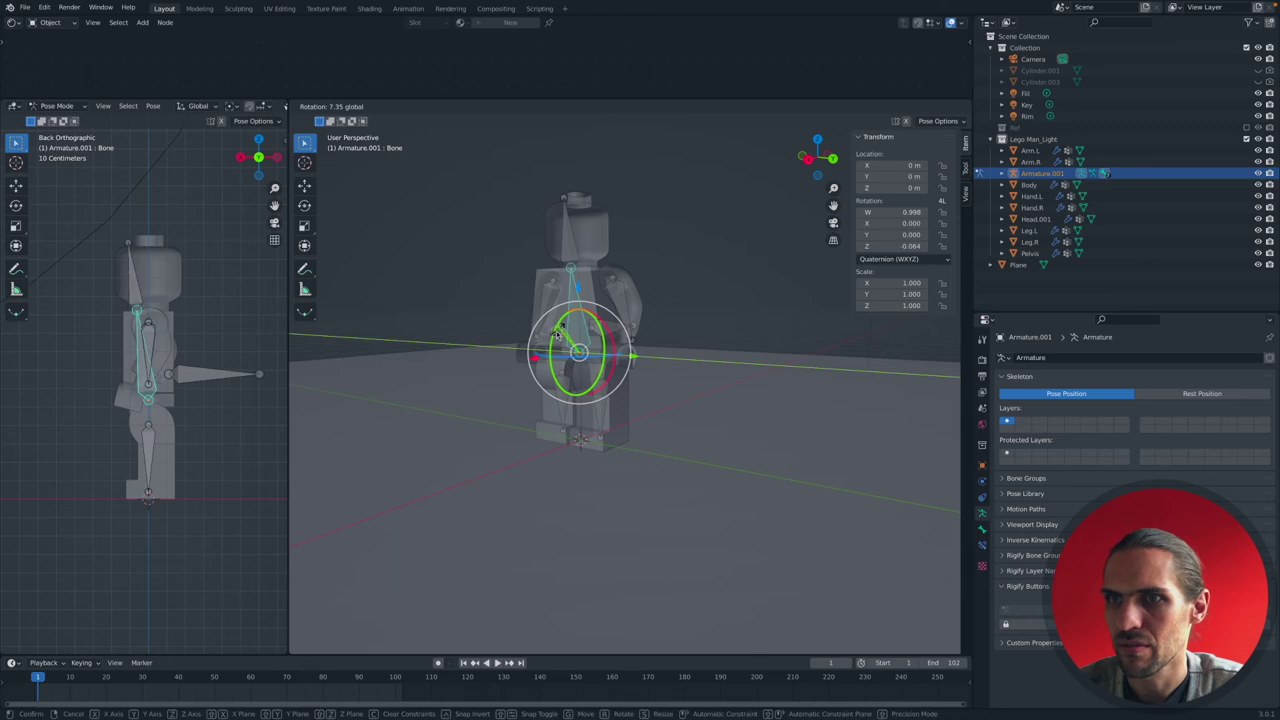
pyautogui.click(640, 292)
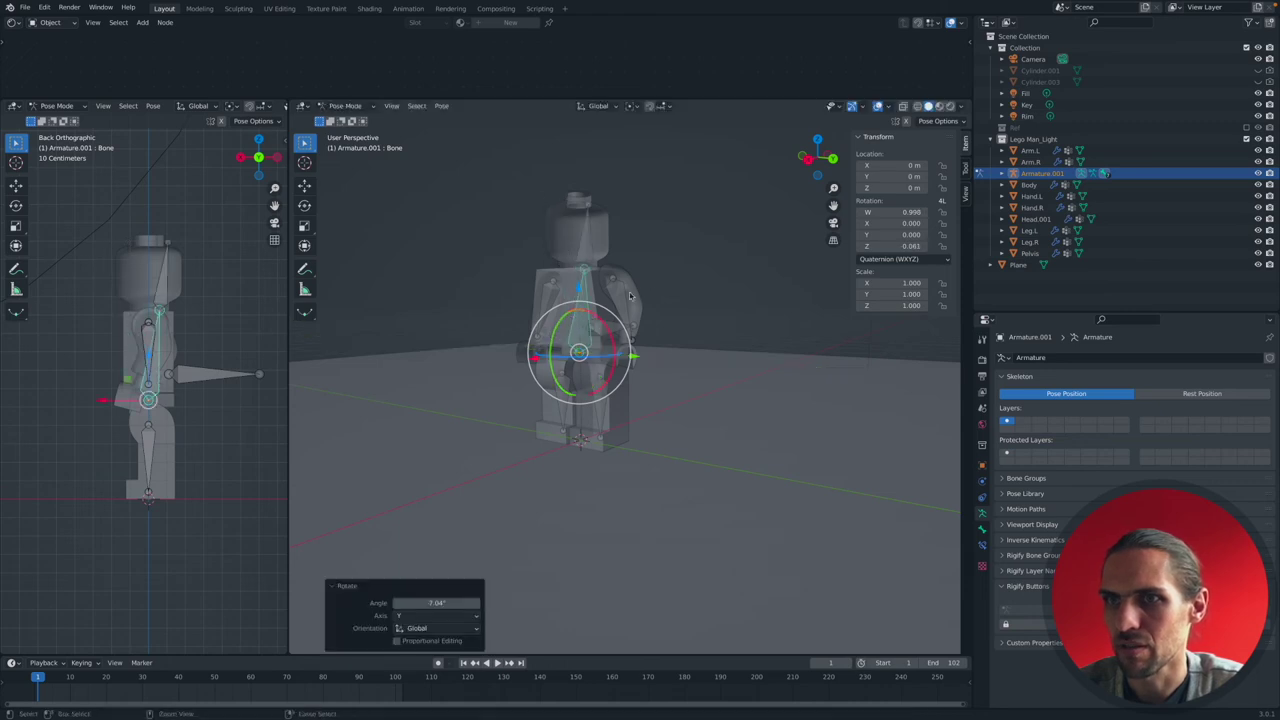
pyautogui.hotkey('ctrl', 'z')
# Select both arm bones together with the torso bone, making the torso bone the active one.
pyautogui.click(622, 295)
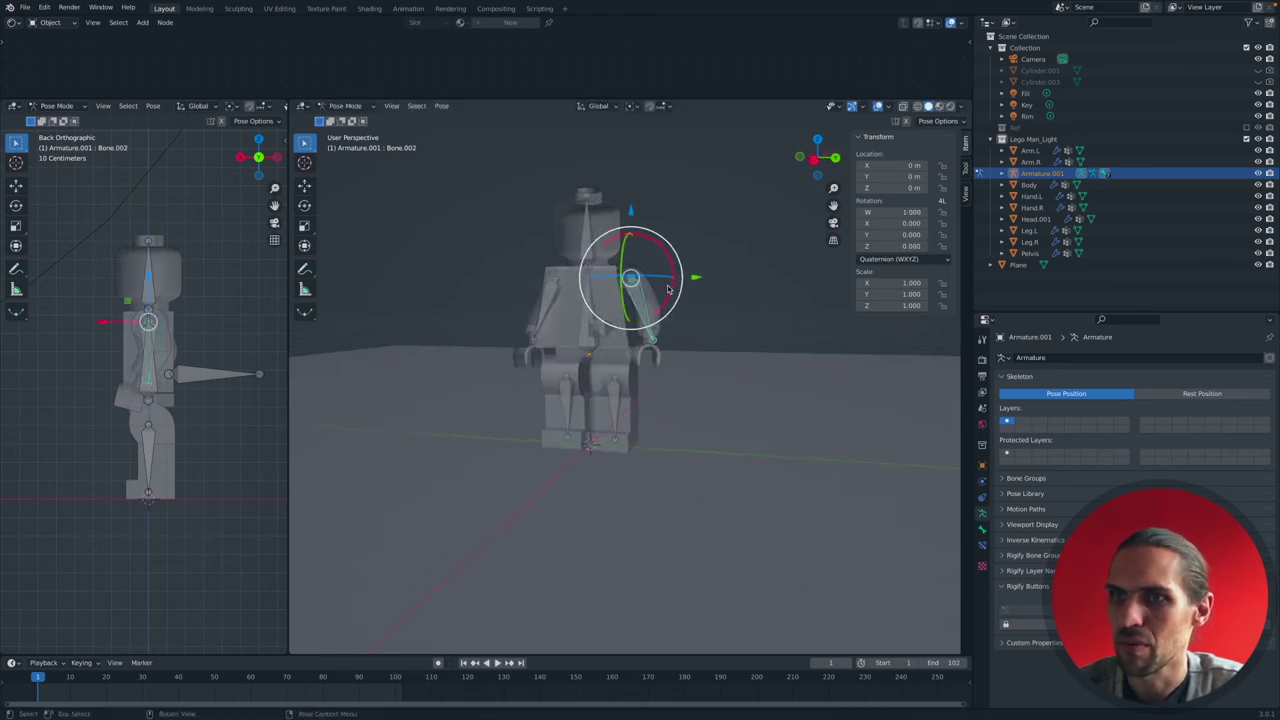
pyautogui.click(551, 310)
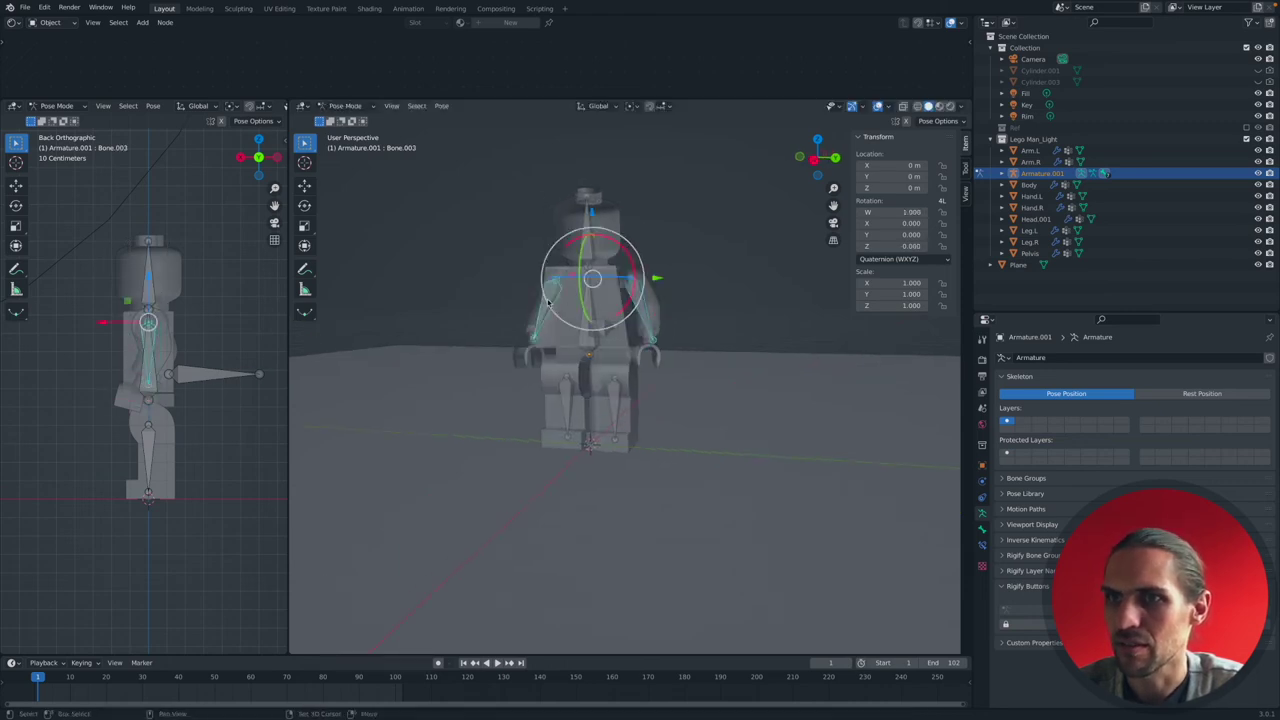
pyautogui.click(581, 342)
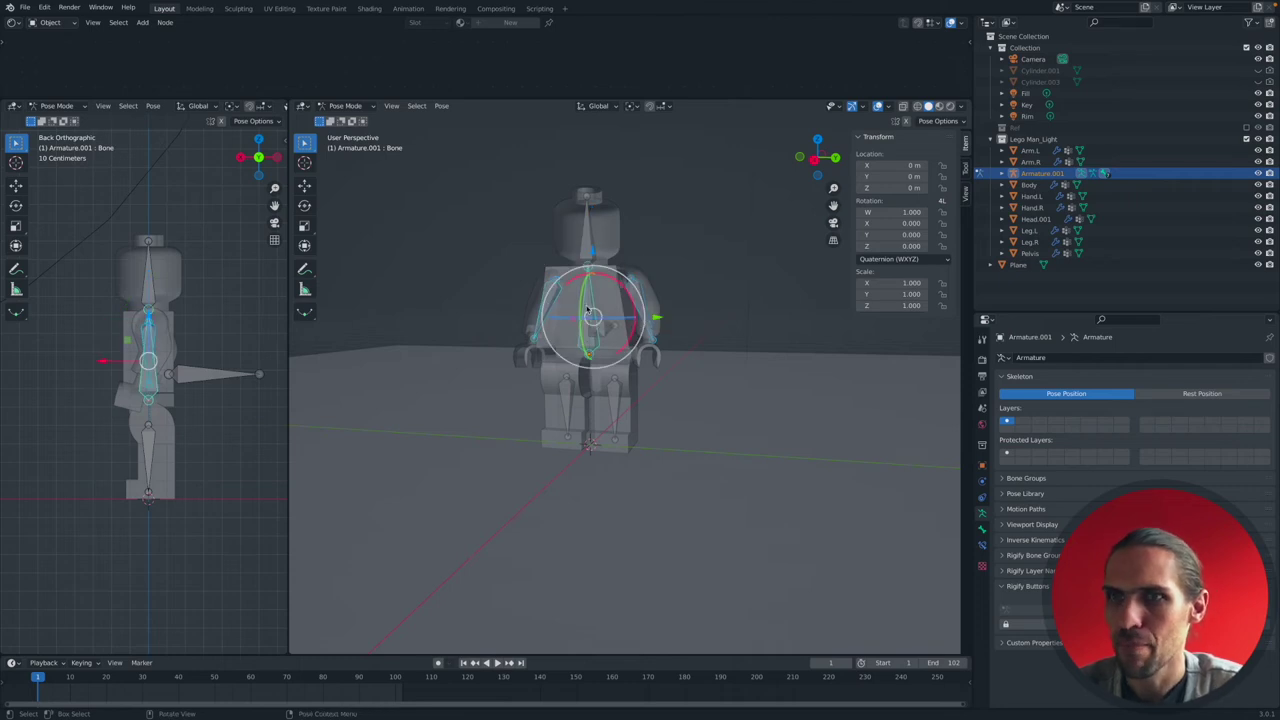
# In Edit Mode, parent both arm bones to the torso bone with Keep Offset.
pyautogui.click(345, 106)
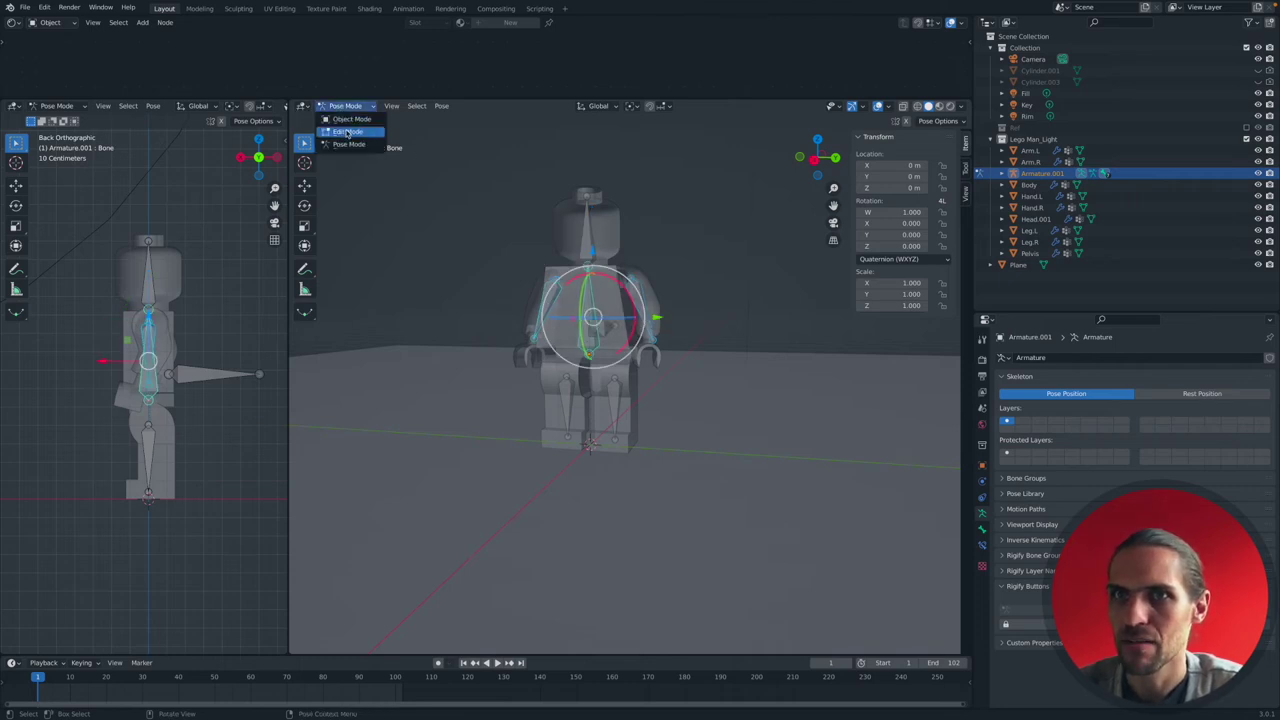
pyautogui.click(342, 129)
pyautogui.rightClick(555, 294)
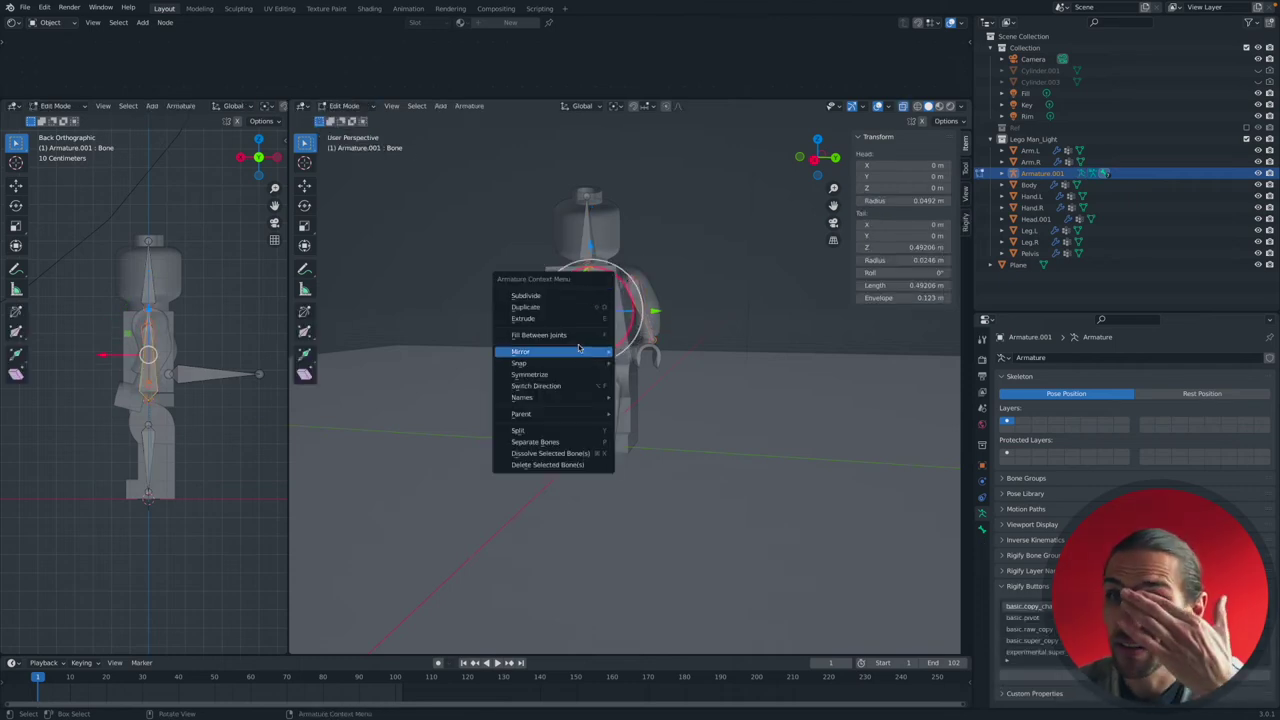
pyautogui.click(636, 414)
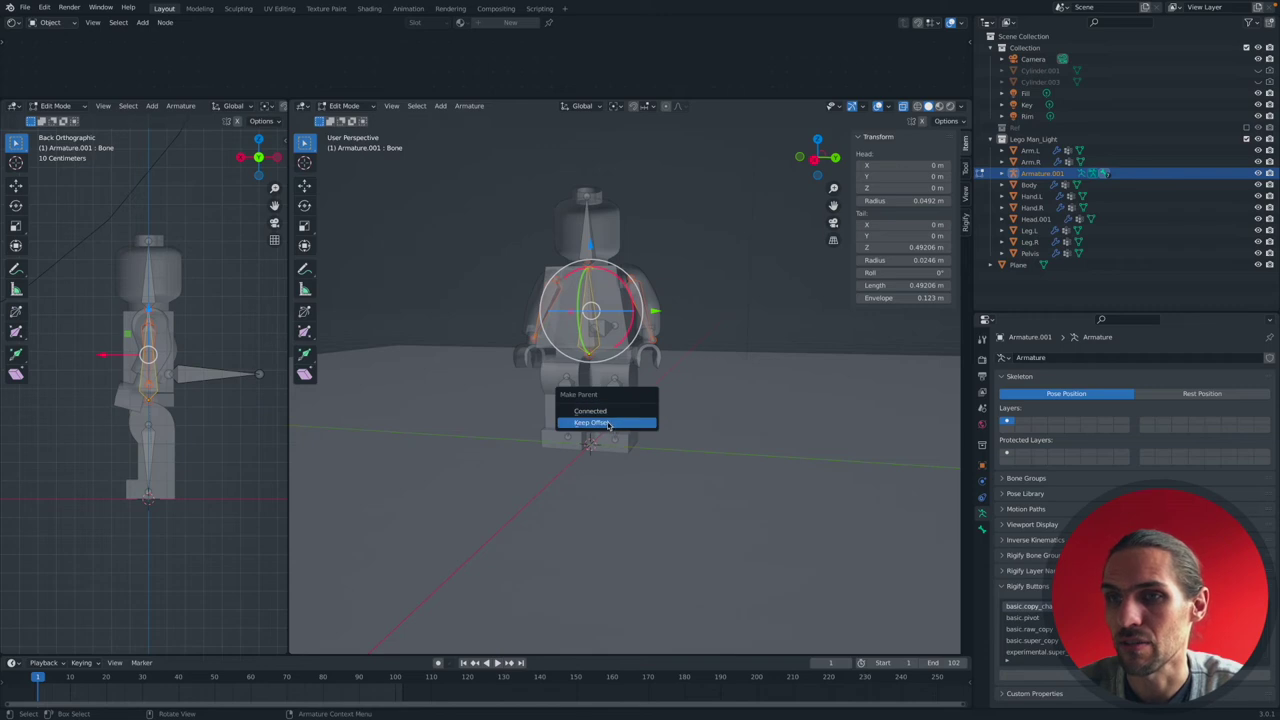
pyautogui.click(607, 425)
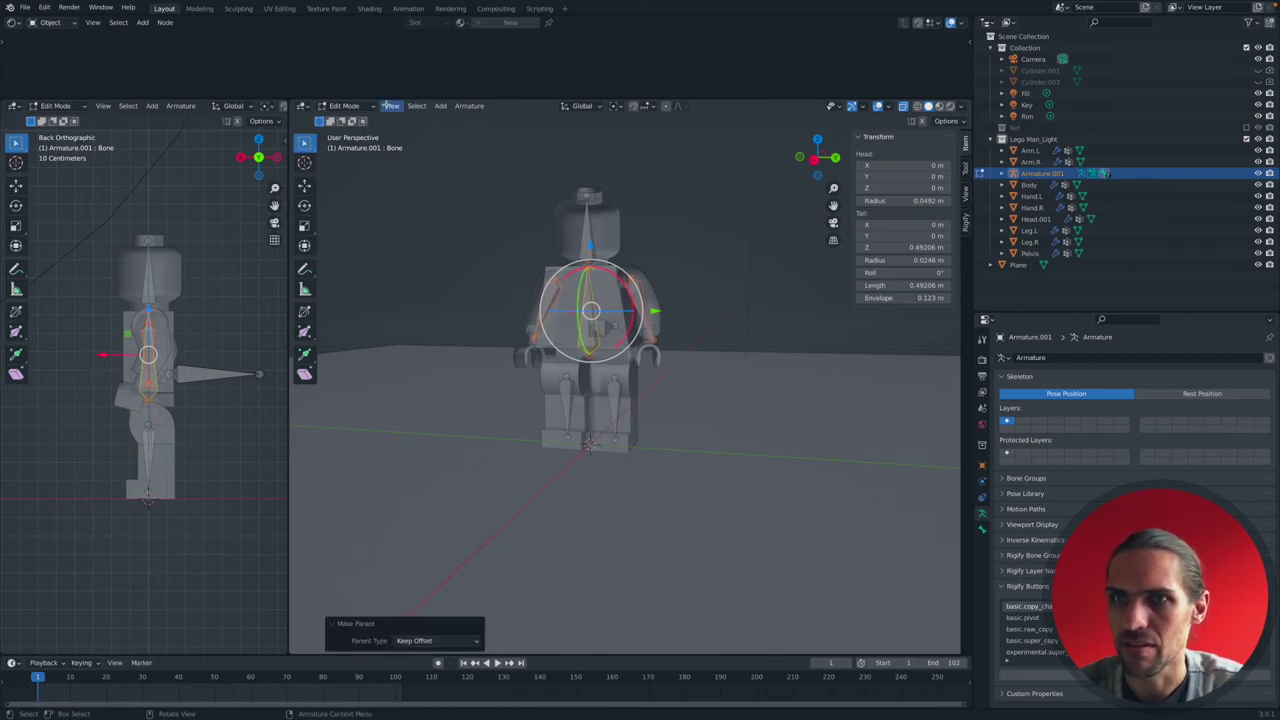
# Switch the armature back to Pose Mode.
pyautogui.click(344, 106)
pyautogui.click(348, 131)
pyautogui.click(342, 105)
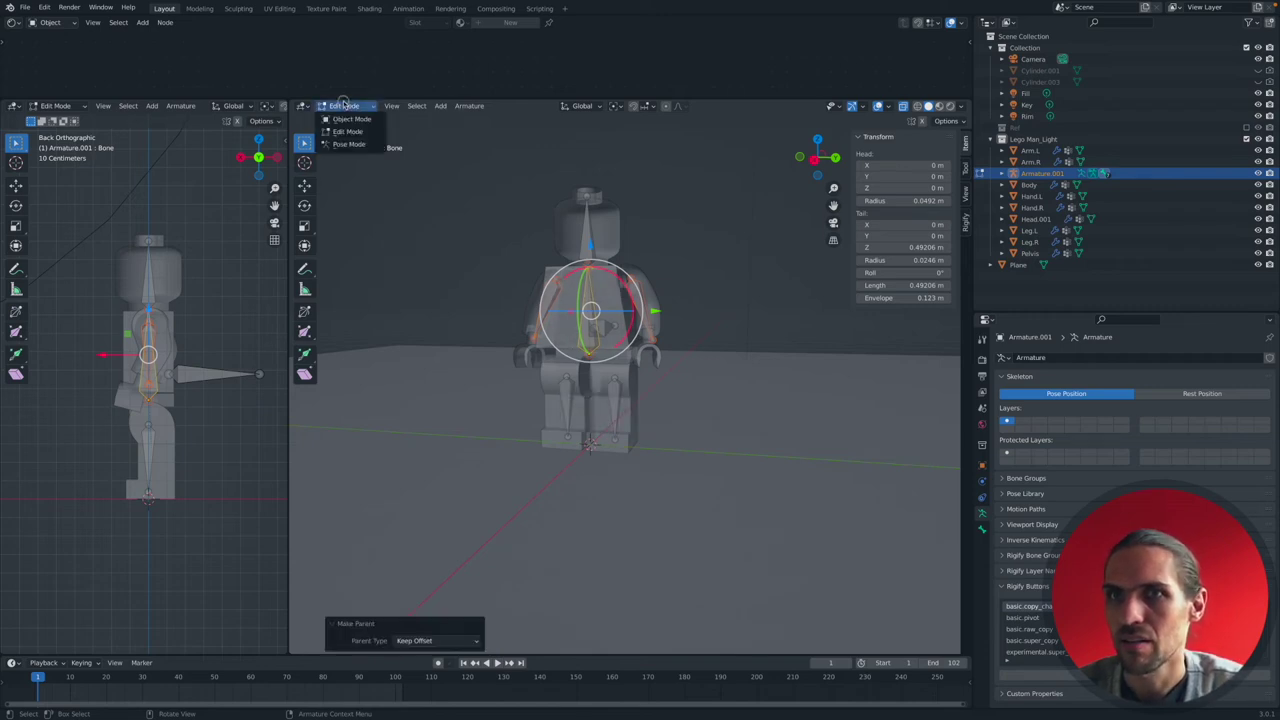
pyautogui.click(348, 144)
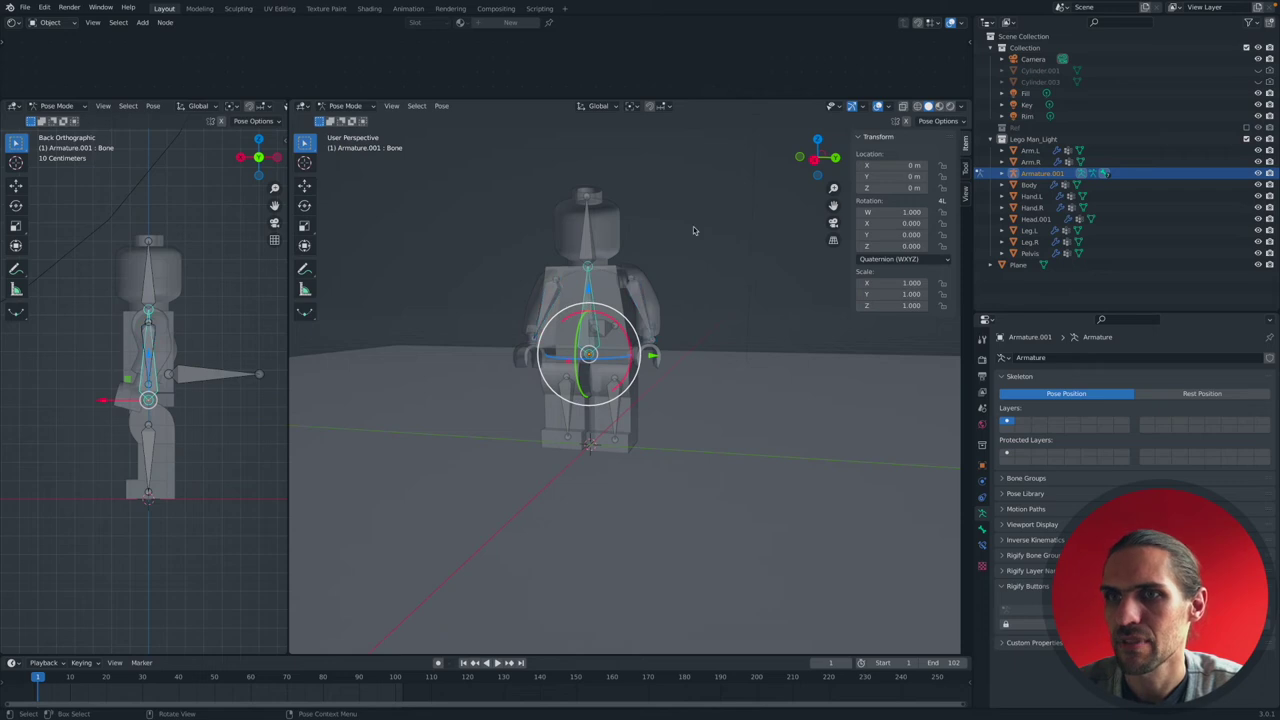
# Test-rotate the torso bone about 39° around Y to check whether the arm bones follow, and undo the rotation.
pyautogui.moveTo(693, 230); pyautogui.dragTo(660, 245, button='middle')
pyautogui.moveTo(556, 324); pyautogui.dragTo(578, 312)
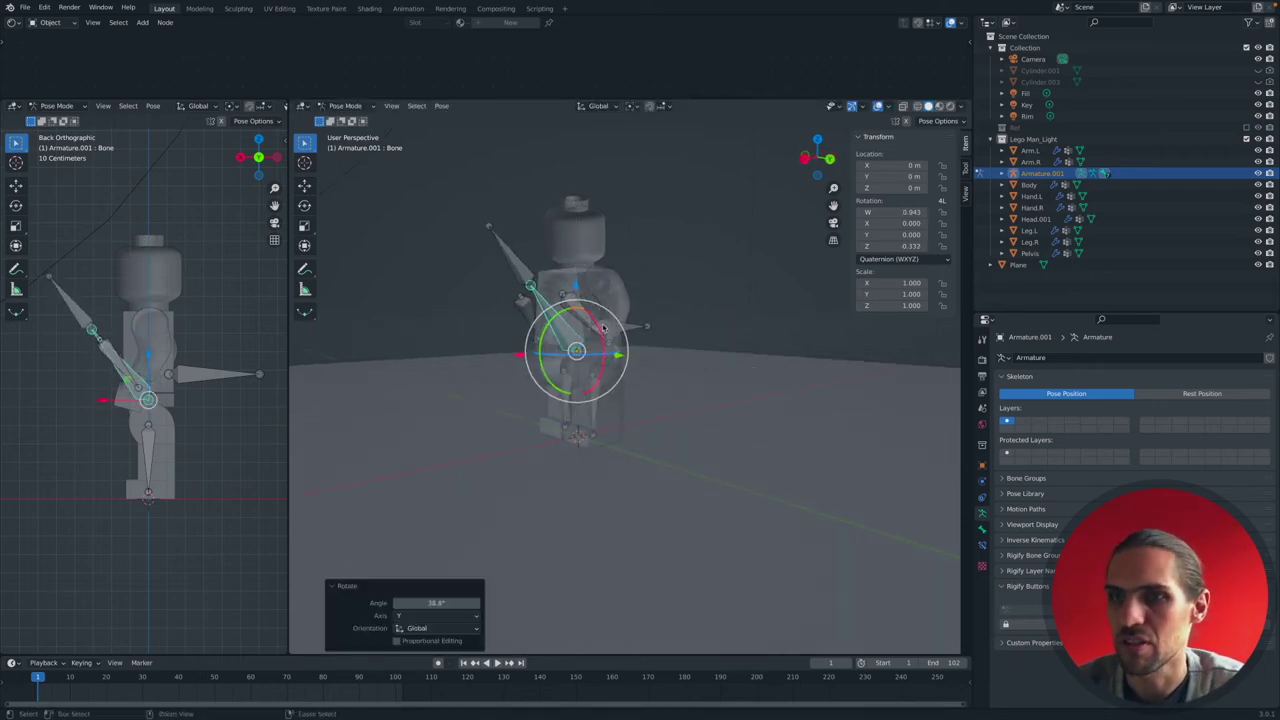
pyautogui.hotkey('alt', 'r')
pyautogui.press('a')
pyautogui.moveTo(523, 277); pyautogui.dragTo(515, 277, button='middle')
pyautogui.hotkey('ctrl', 'z')
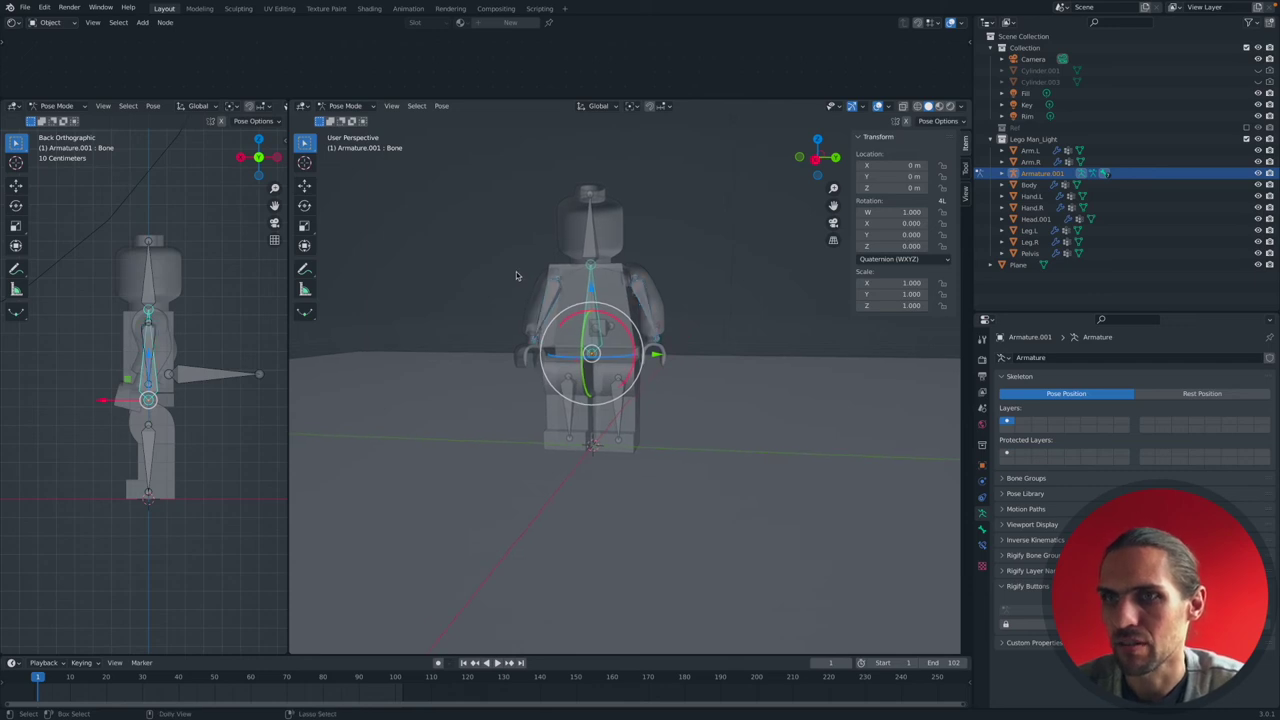
# Test-move the control bone behind the torso about -0.12 m along X, and undo the move.
pyautogui.moveTo(618, 398); pyautogui.dragTo(598, 306, button='middle')
pyautogui.click(650, 326)
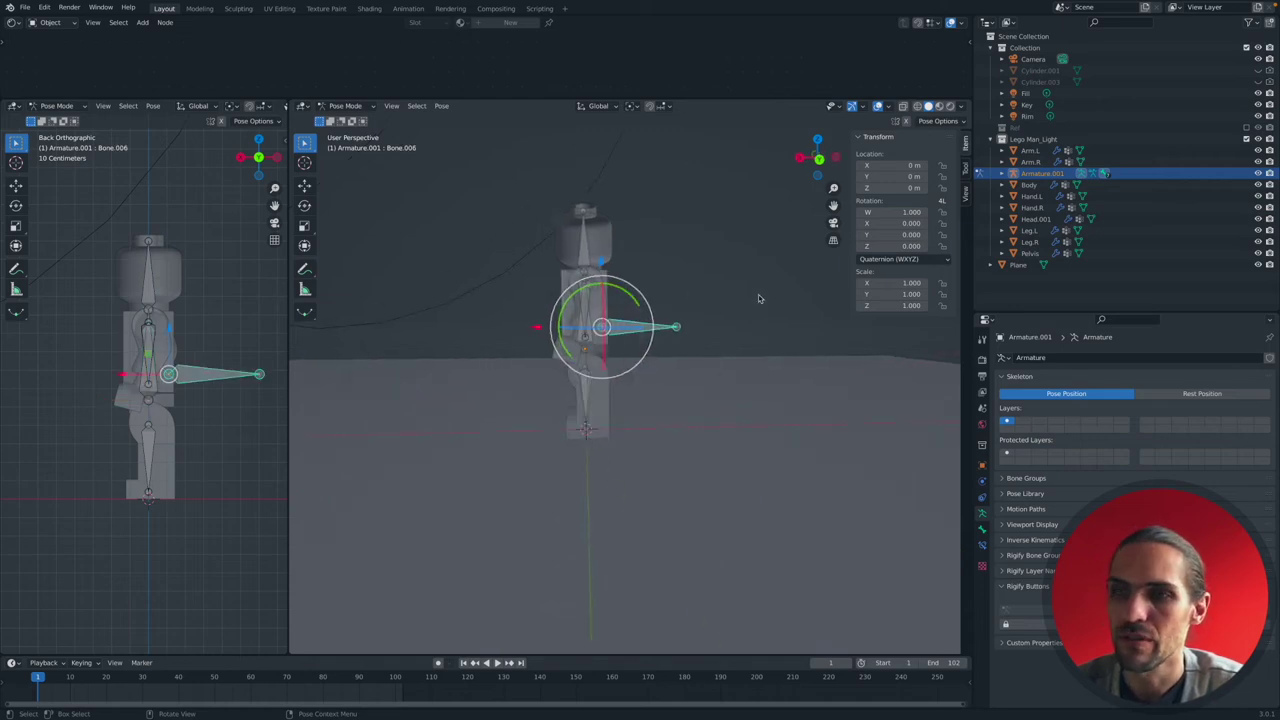
pyautogui.moveTo(543, 330); pyautogui.dragTo(567, 332)
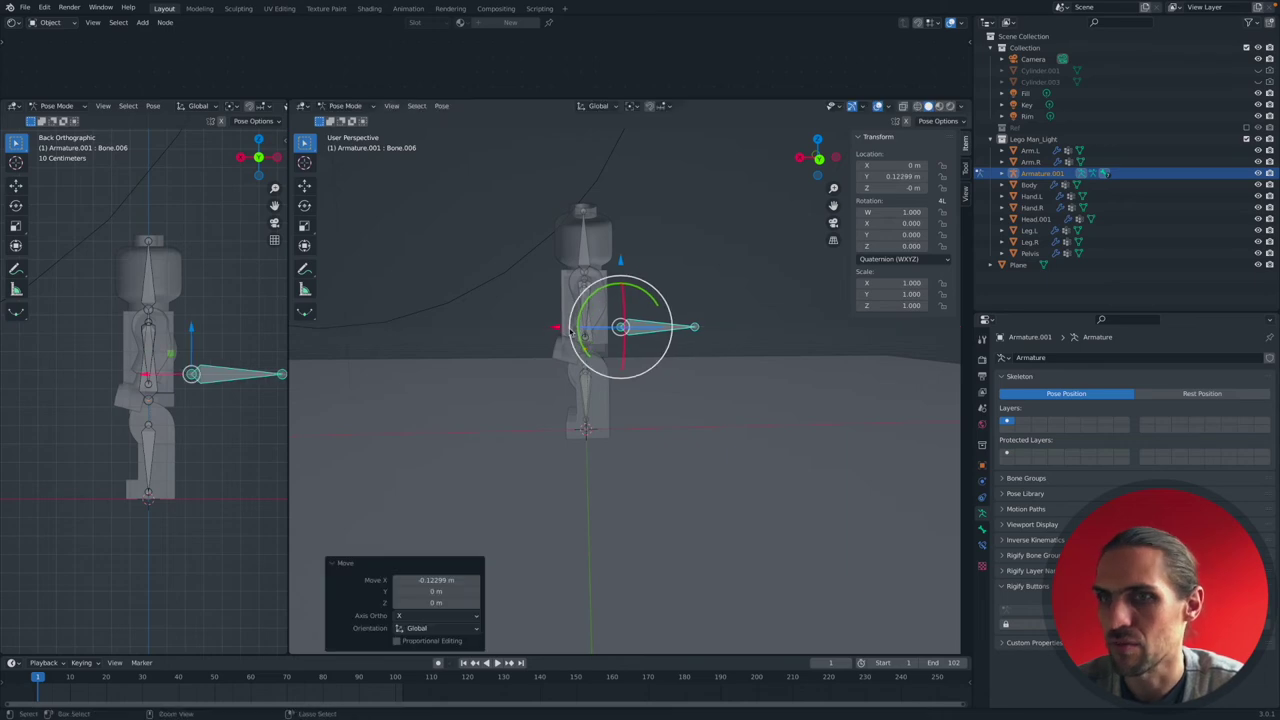
pyautogui.hotkey('ctrl', 'z')
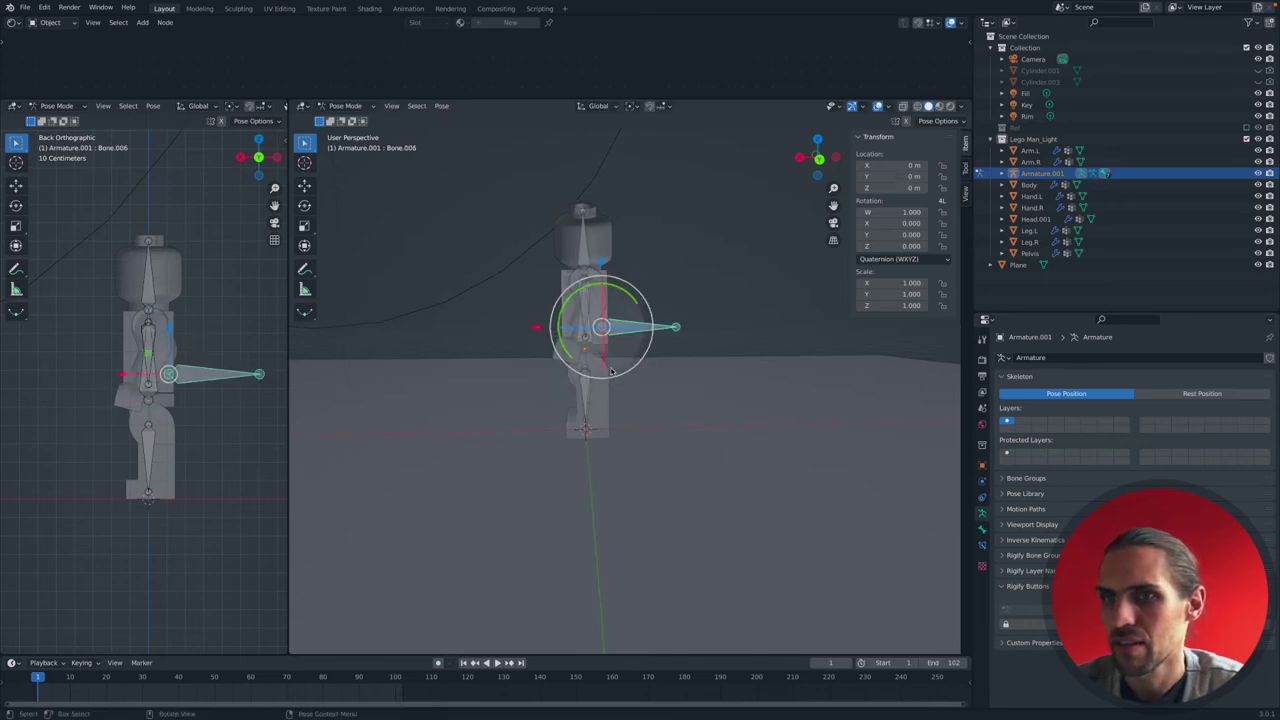
# Expand the armature's pose hierarchy and examine which bones are children of the torso bone and which are separate.
pyautogui.moveTo(598, 362); pyautogui.dragTo(579, 328, button='middle')
pyautogui.click(577, 327)
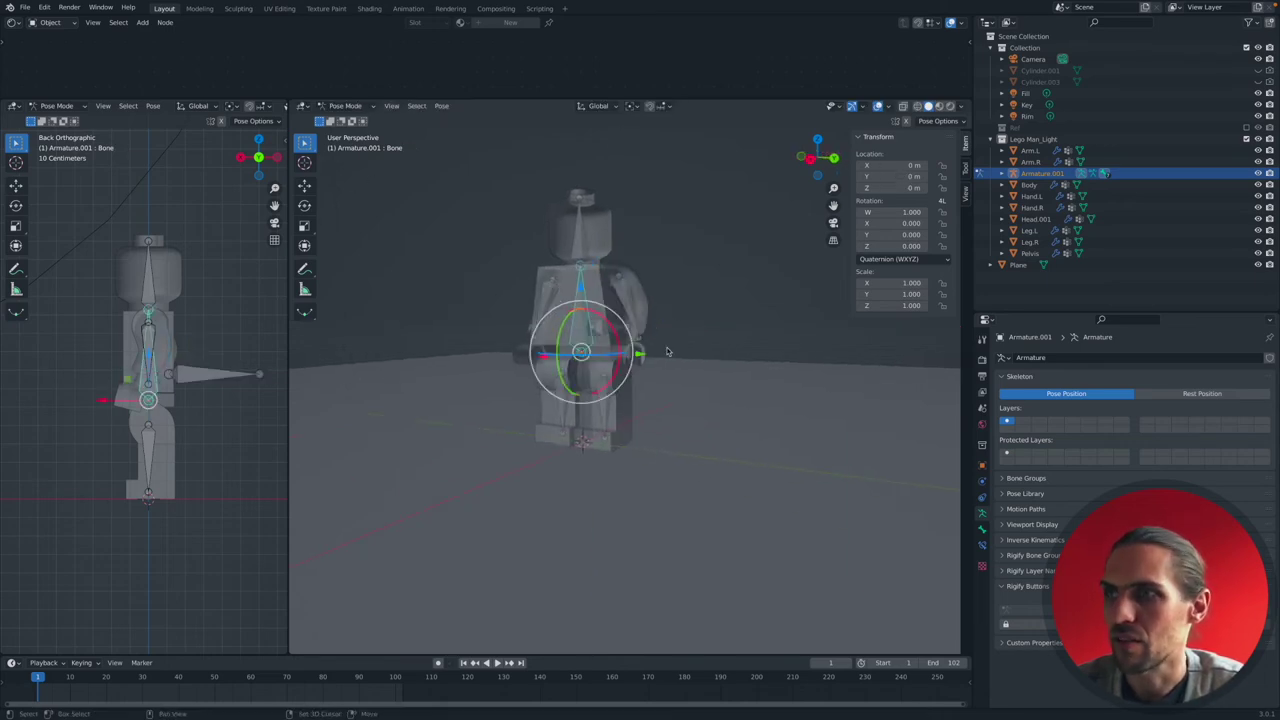
pyautogui.click(1002, 173)
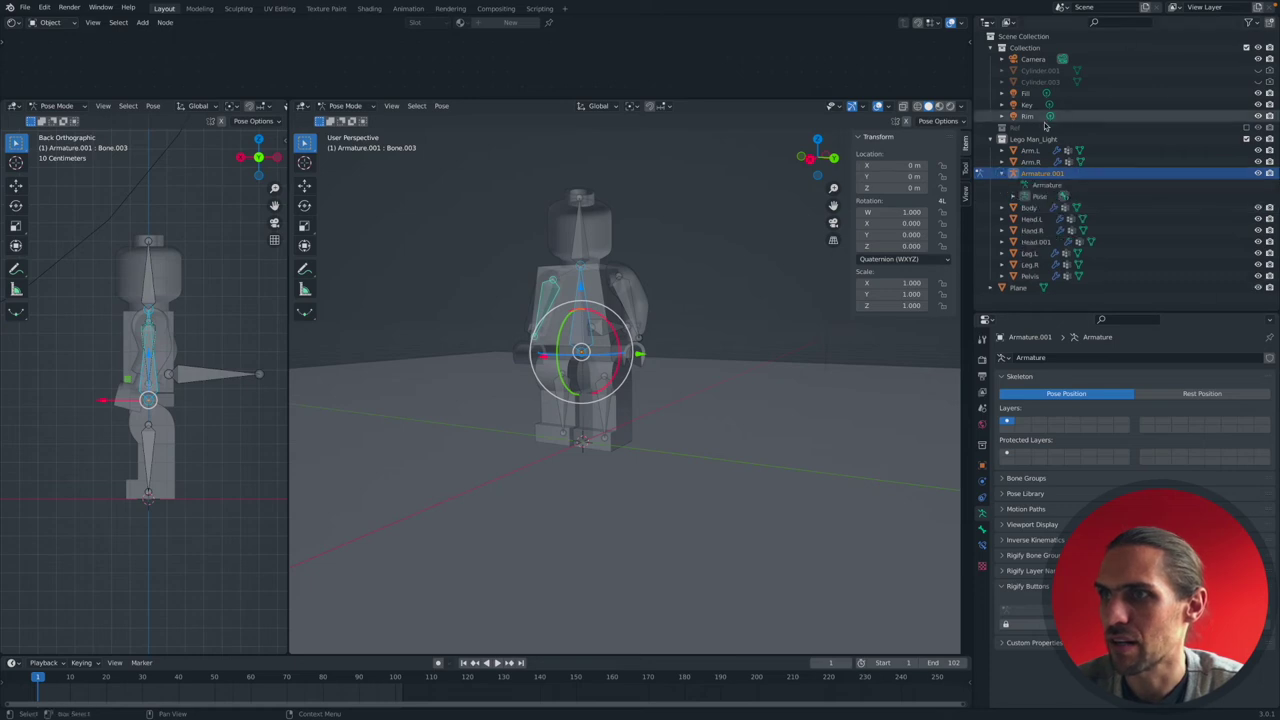
pyautogui.click(1013, 196)
pyautogui.click(1053, 209)
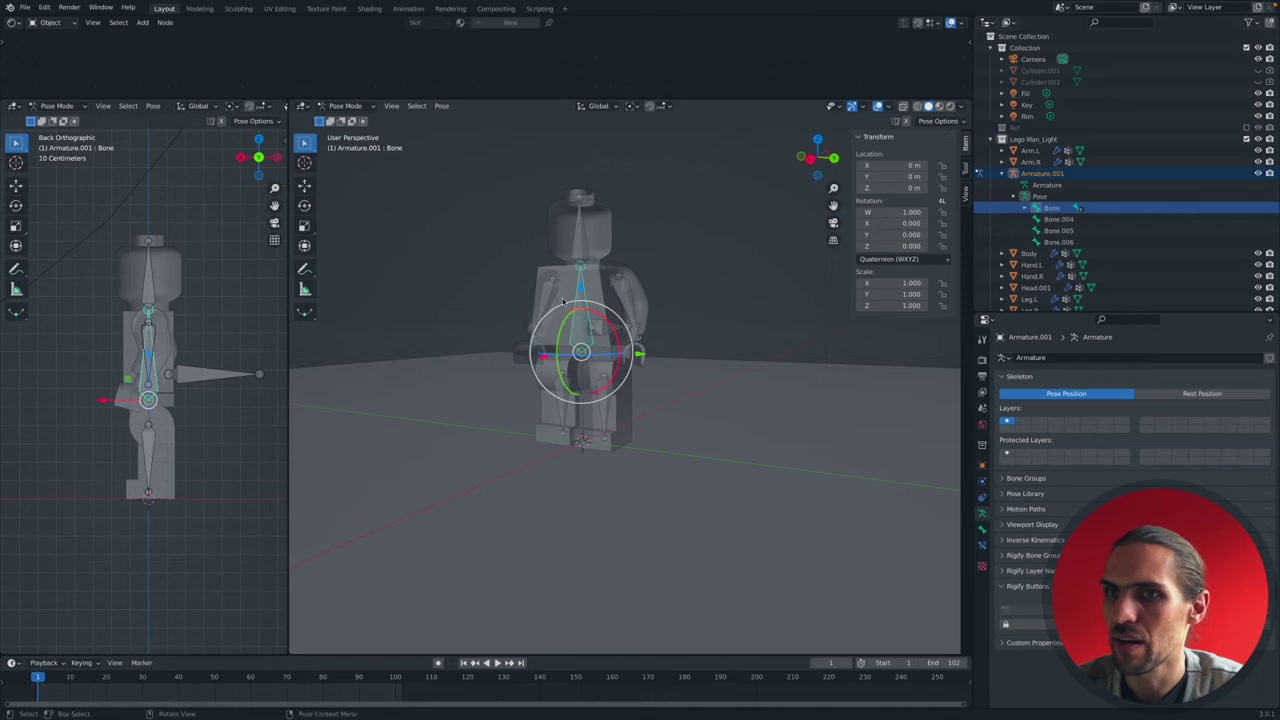
pyautogui.click(1024, 208)
pyautogui.click(1053, 218)
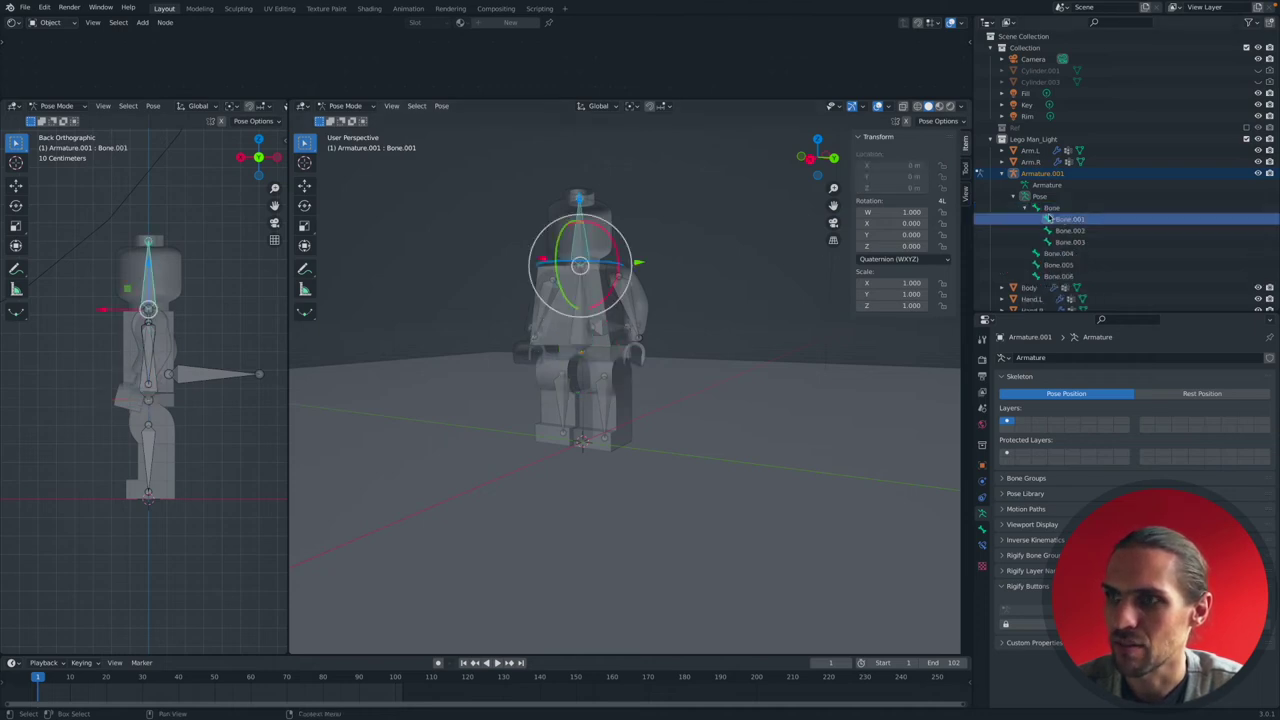
pyautogui.click(1052, 208)
pyautogui.click(1065, 220)
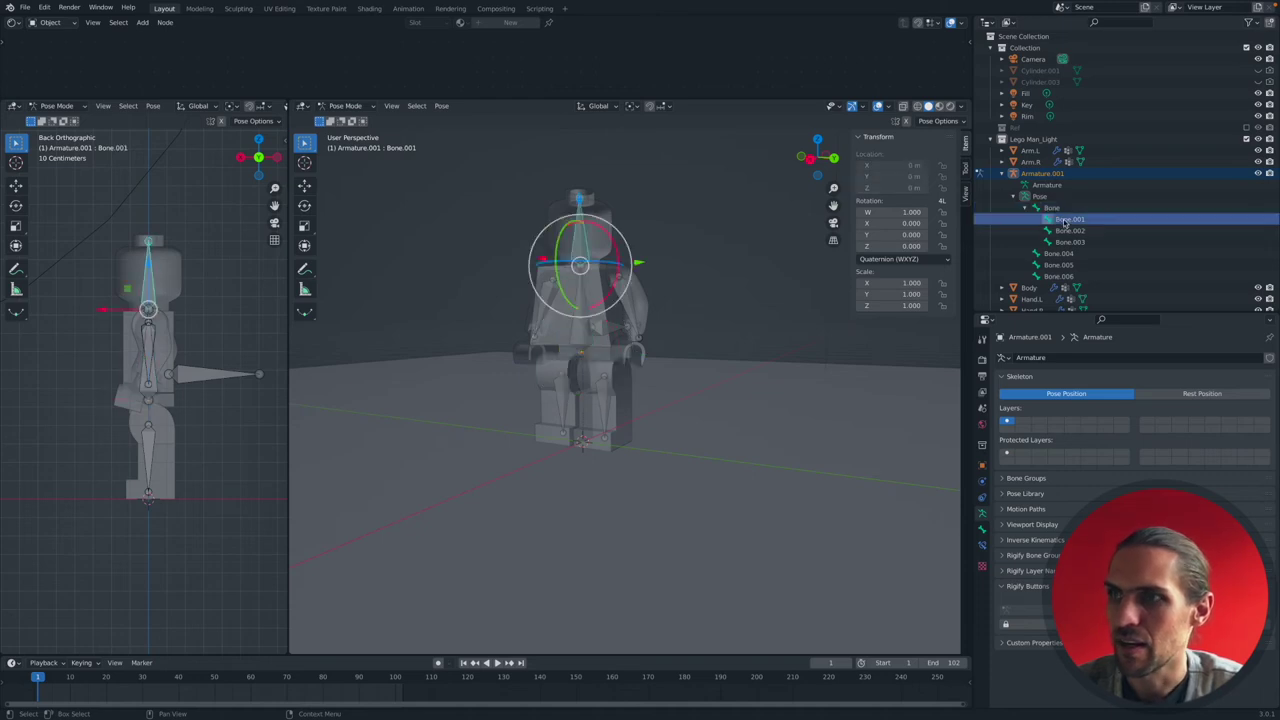
pyautogui.click(1068, 231)
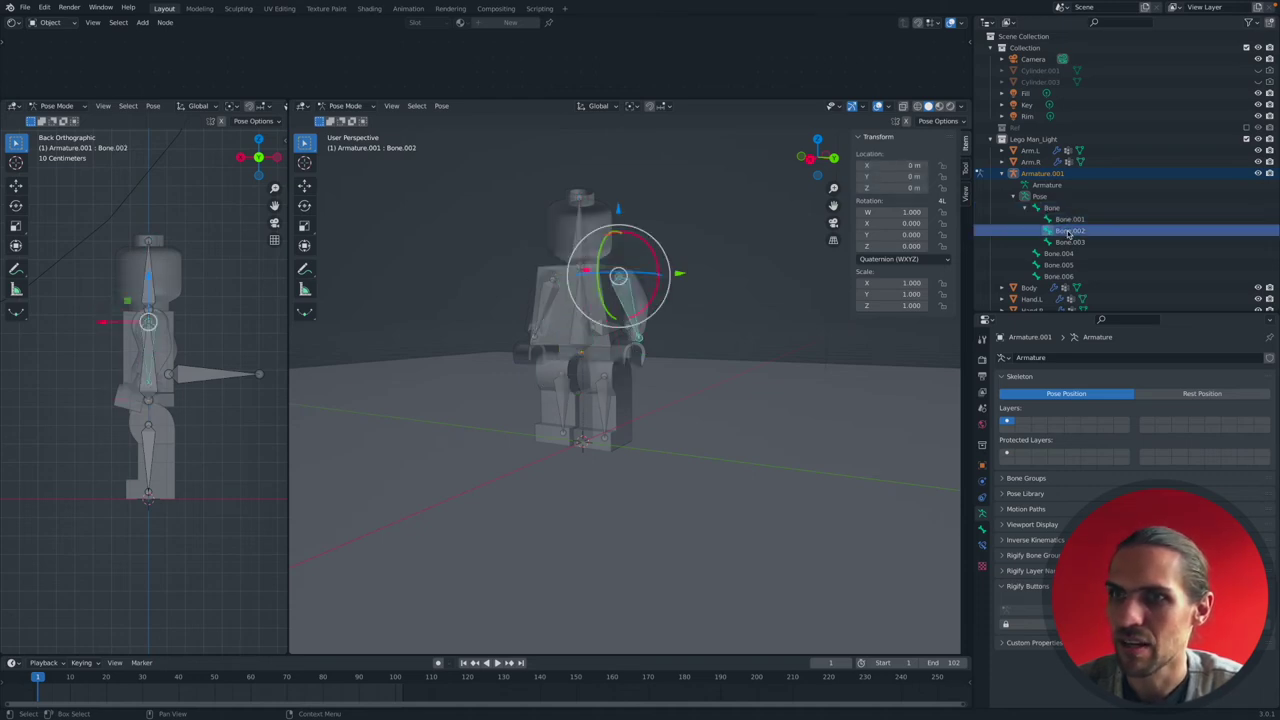
pyautogui.click(1069, 242)
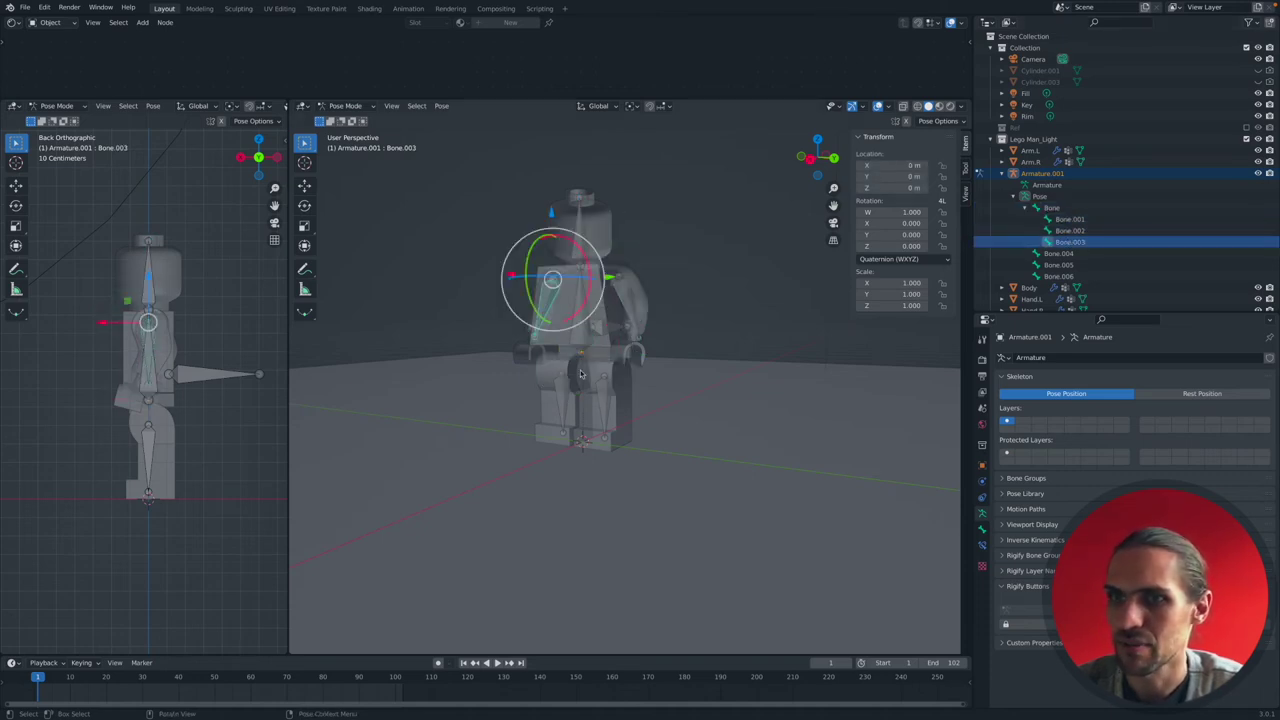
pyautogui.click(605, 397)
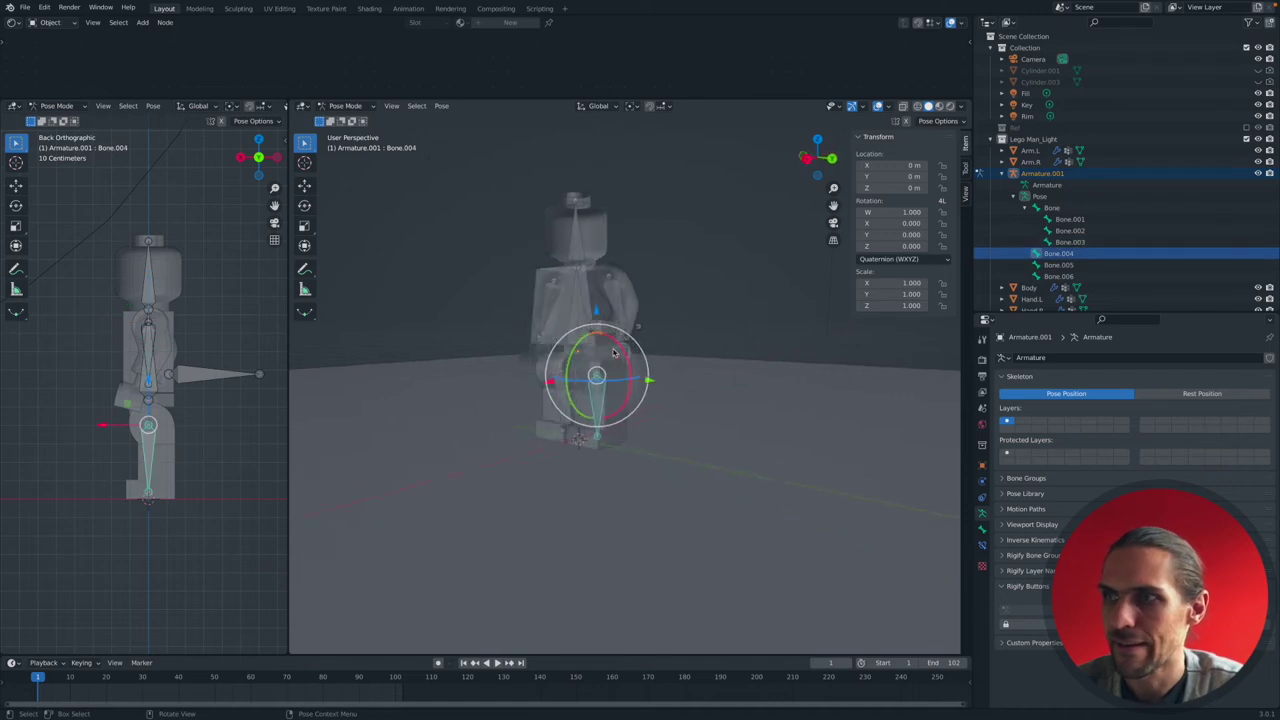
# Rename the torso bone to Spine.
pyautogui.click(1014, 197)
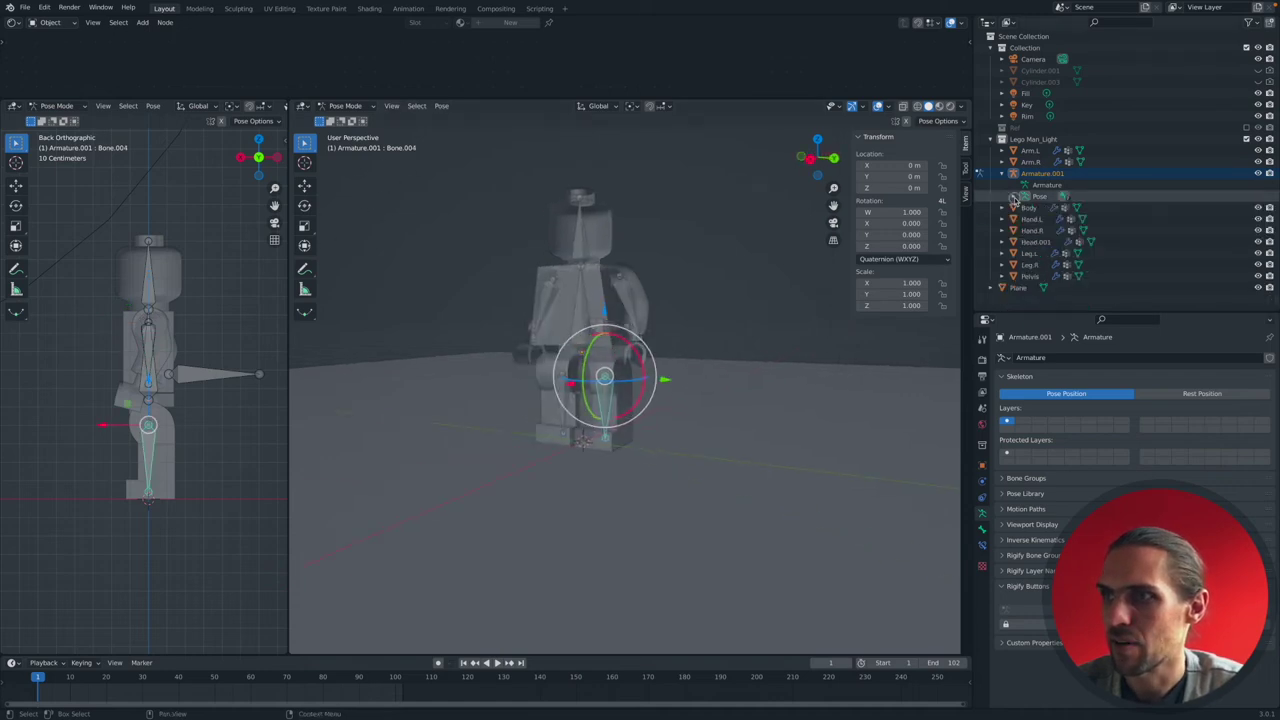
pyautogui.click(1014, 197)
pyautogui.click(1024, 208)
pyautogui.click(1052, 209)
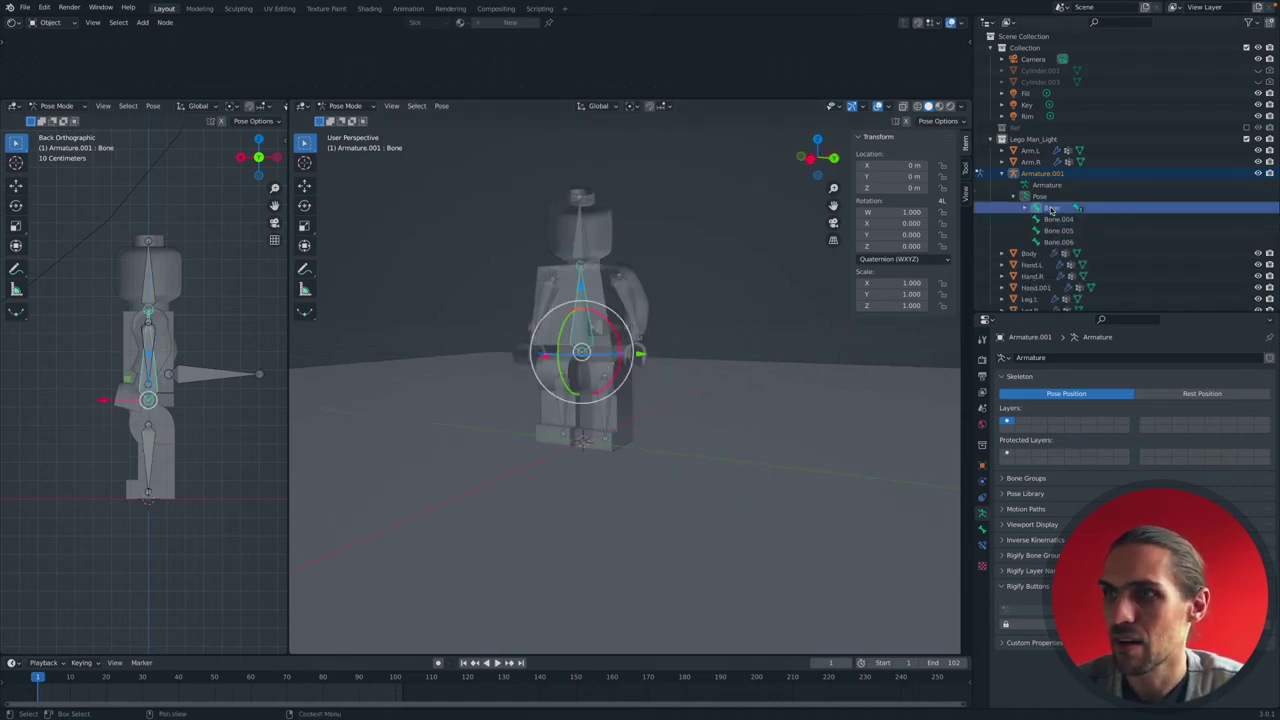
pyautogui.click(983, 529)
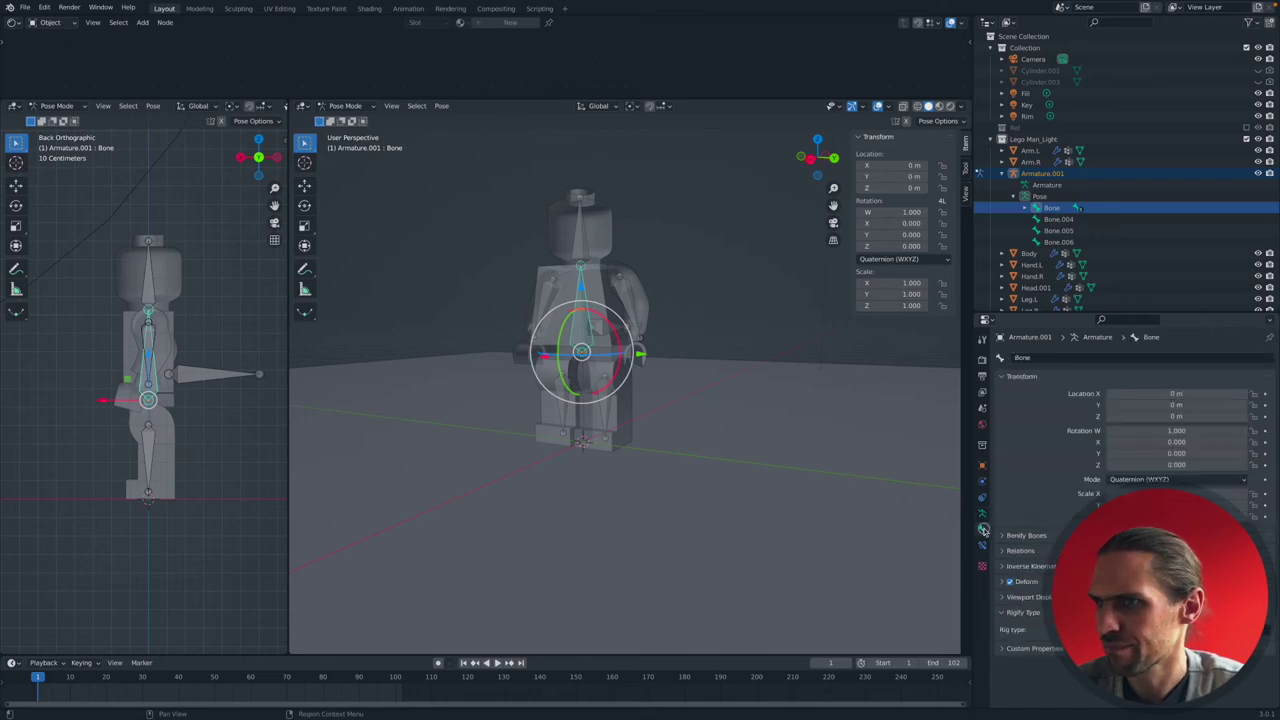
pyautogui.click(1040, 360)
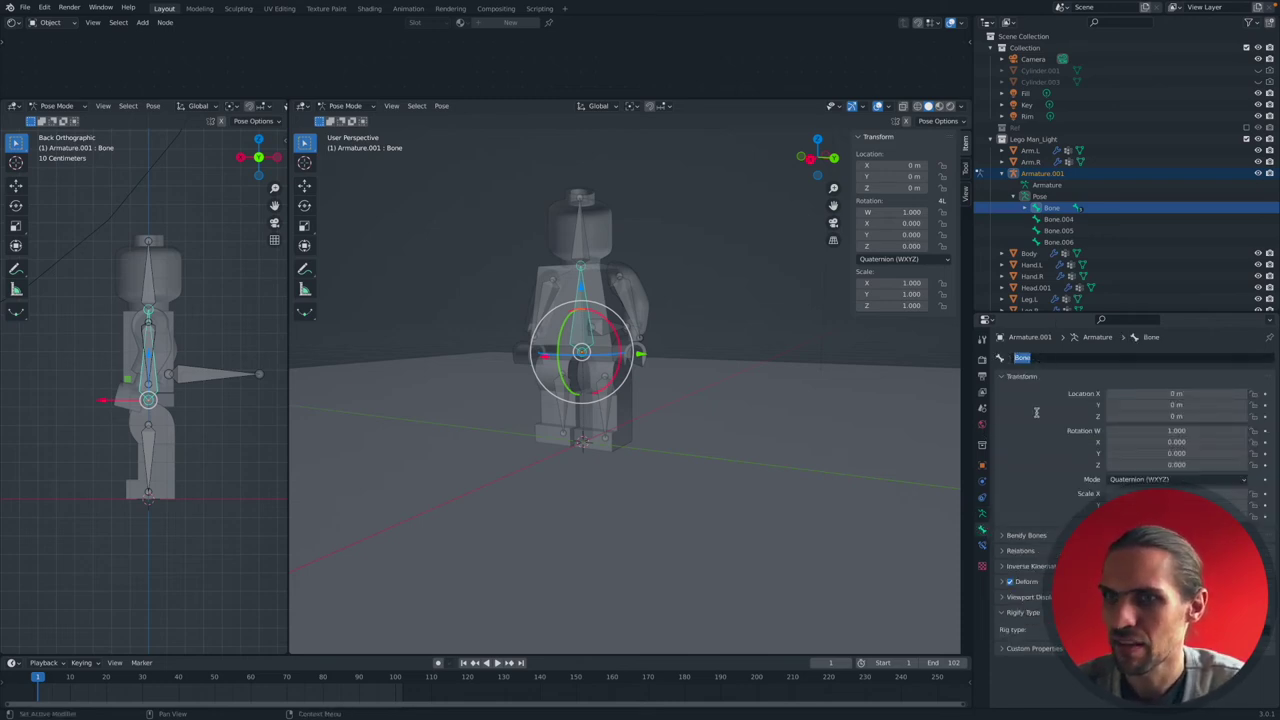
pyautogui.write('Spine')
pyautogui.press('Return')
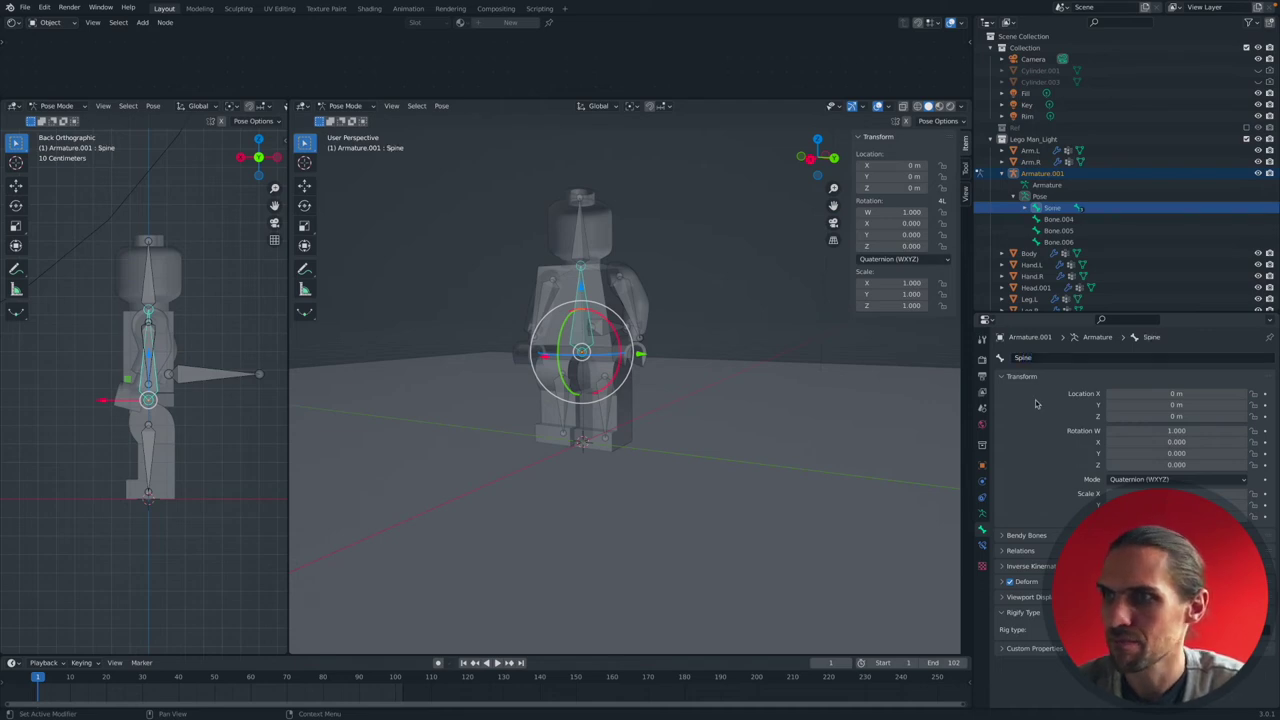
# Rename the head bone, Bone.001, to Head.
pyautogui.click(1032, 210)
pyautogui.click(1068, 219)
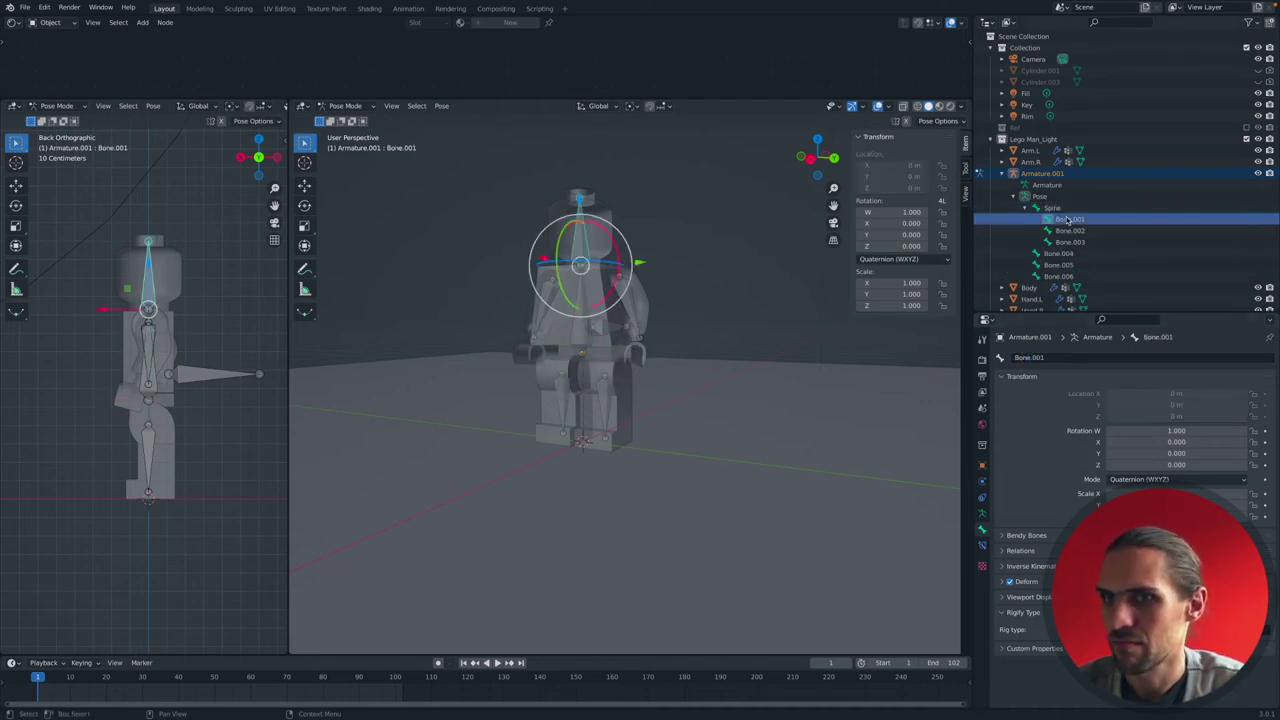
pyautogui.click(1050, 358)
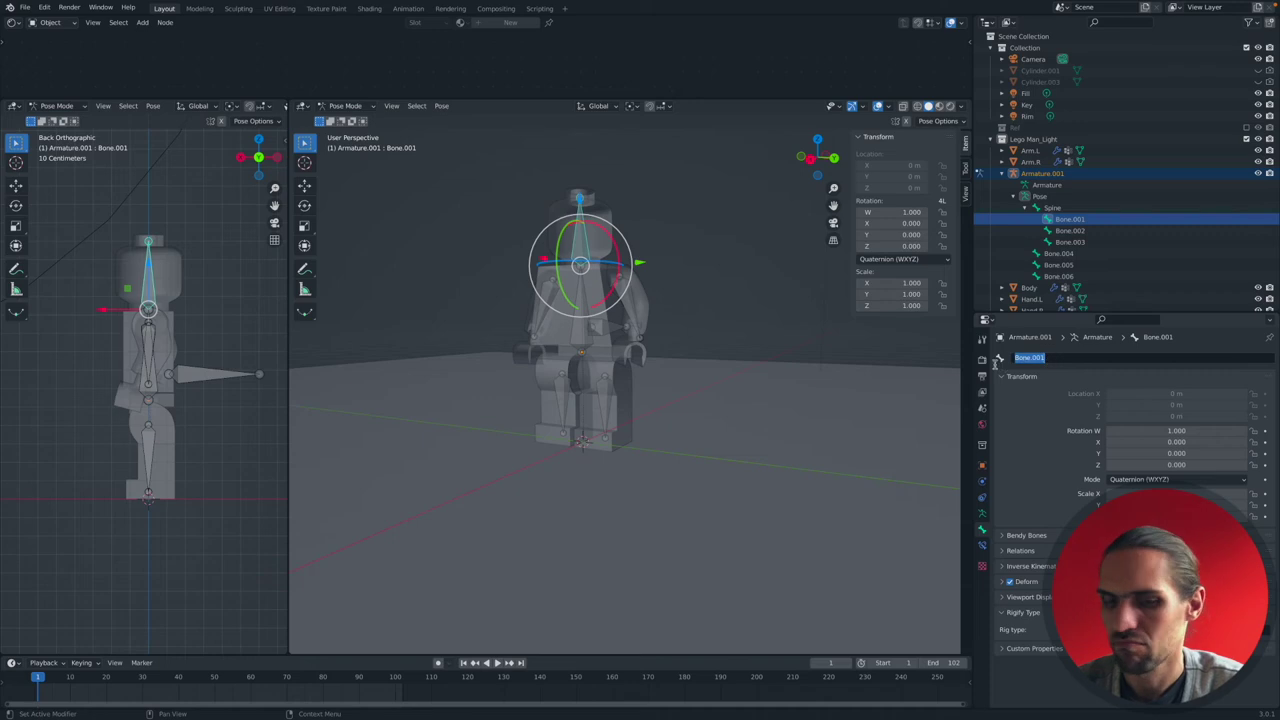
pyautogui.write('He')
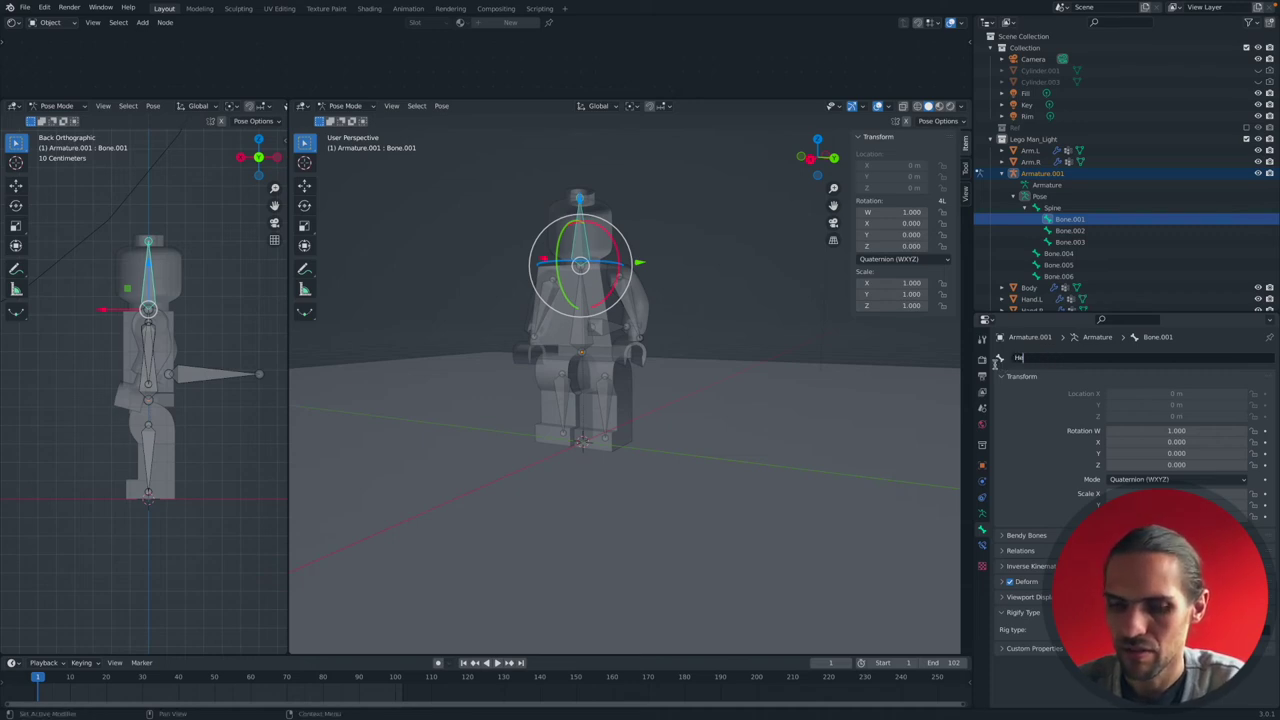
pyautogui.write('ad')
pyautogui.press('Return')
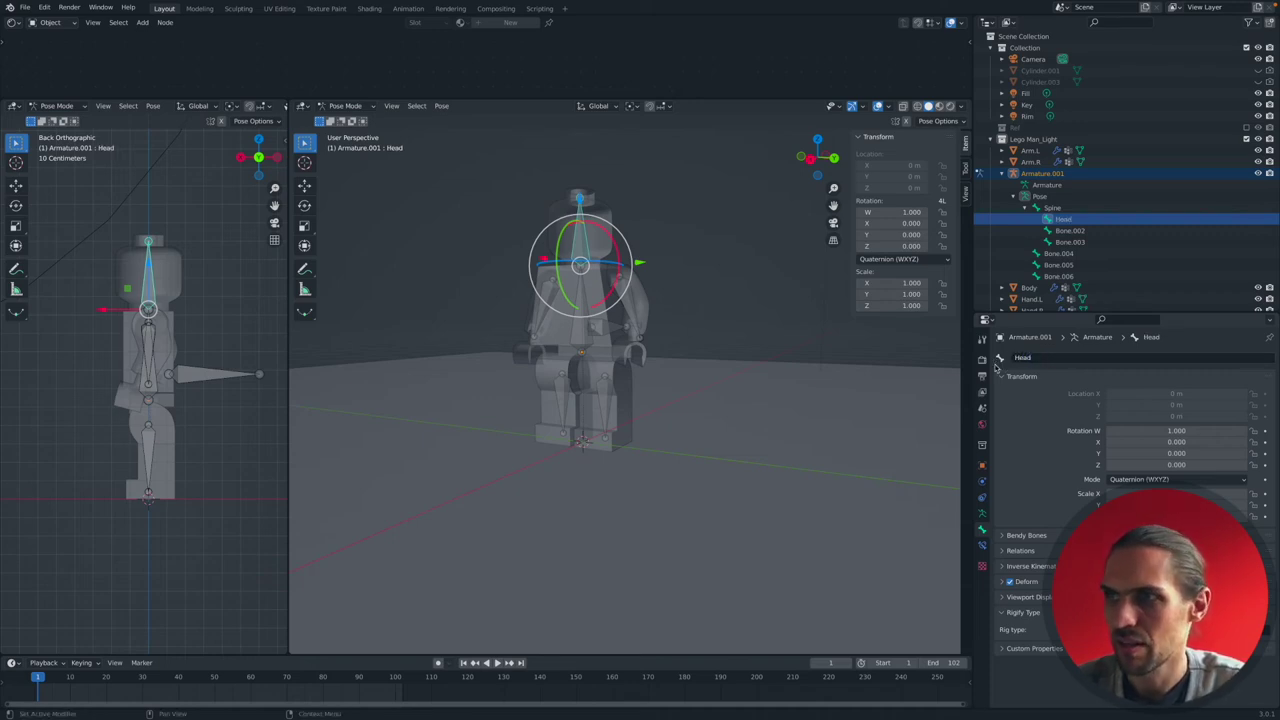
# Rename the left arm bone, Bone.002, to L_Arm.
pyautogui.click(1068, 230)
pyautogui.click(1050, 358)
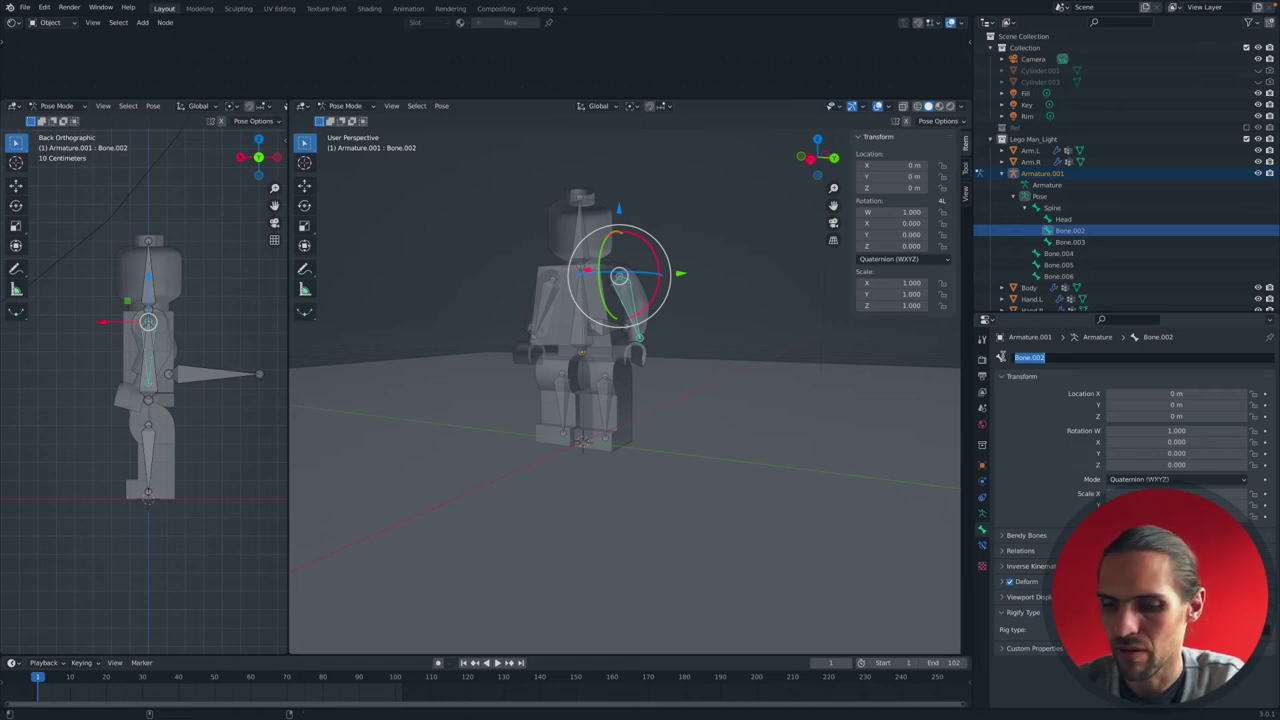
pyautogui.write('L_Arm')
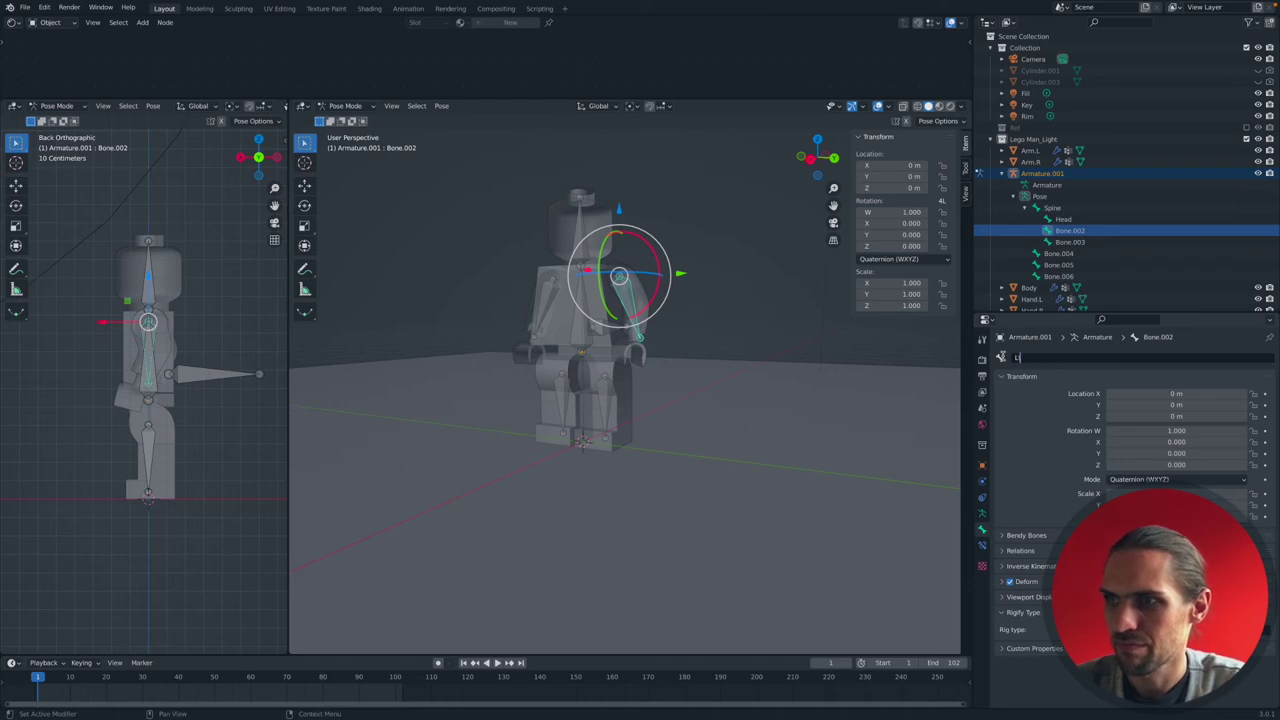
pyautogui.write('_Arm')
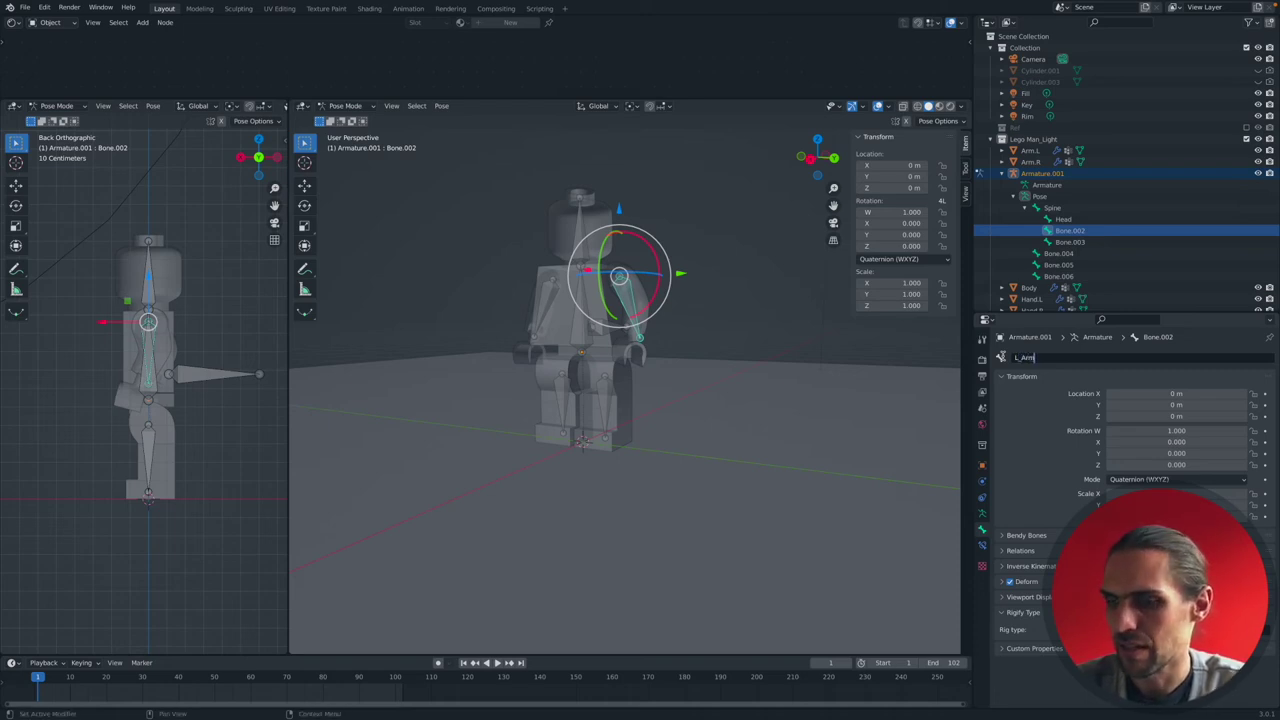
pyautogui.press('Return')
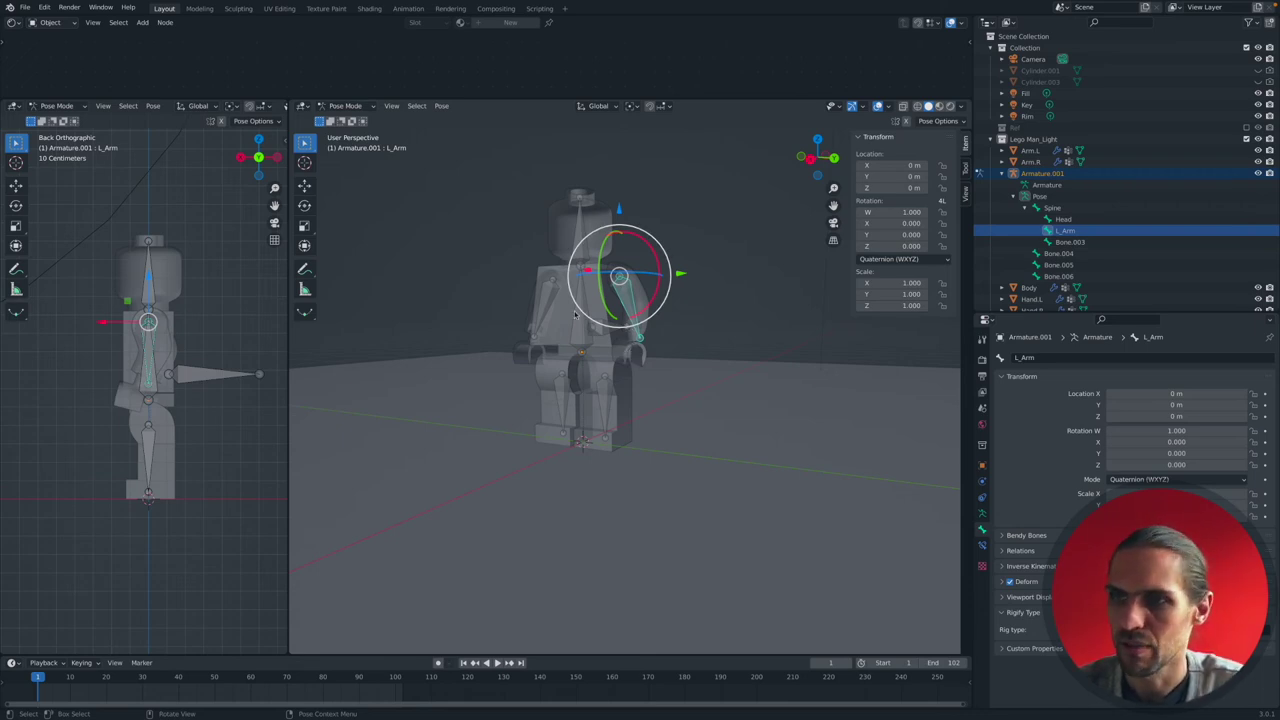
# Rename the right arm bone, Bone.003, to R_Arm.
pyautogui.click(548, 298)
pyautogui.click(1080, 358)
pyautogui.write('R_A')
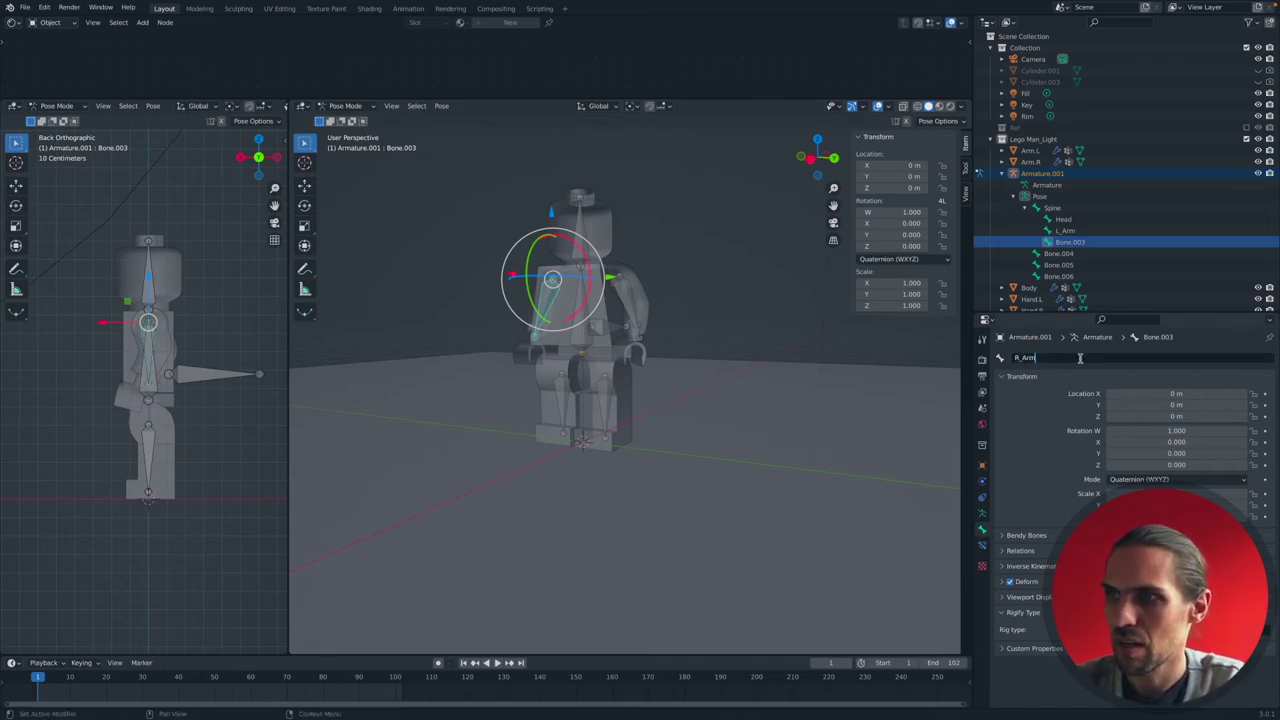
pyautogui.write('rm')
pyautogui.press('Return')
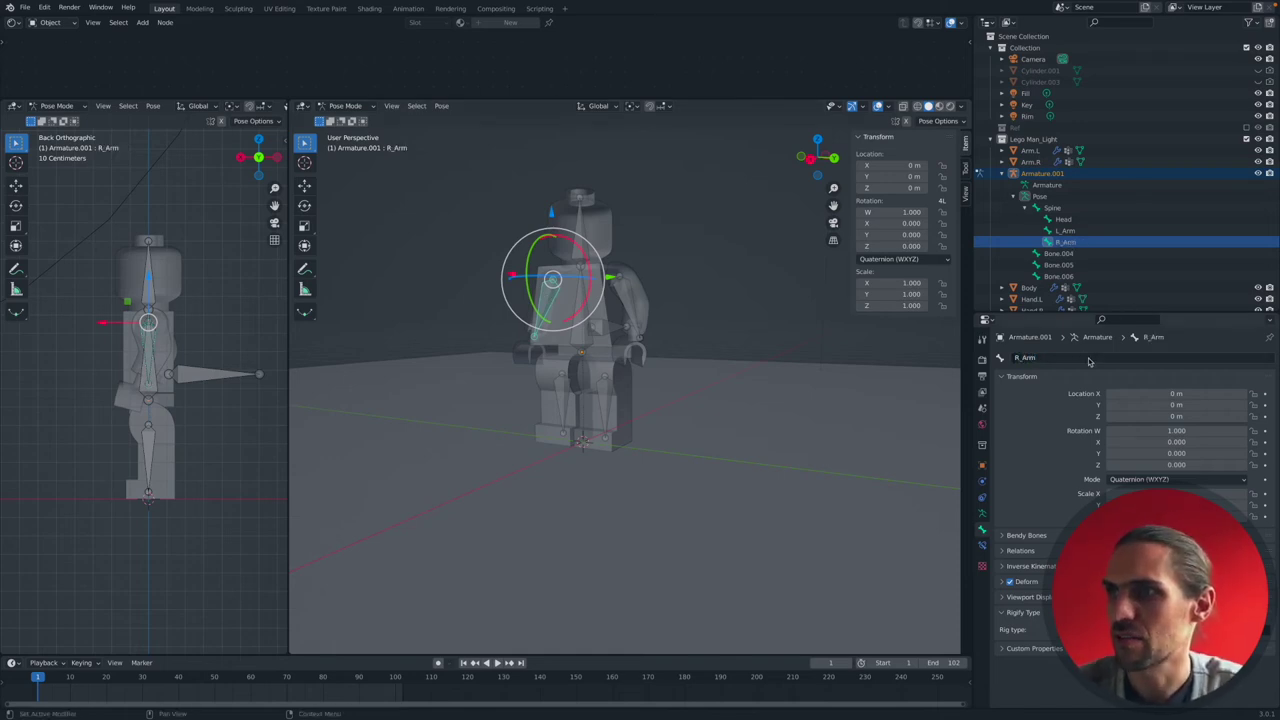
# Rename the left leg bone, Bone.004, to L_Leg.
pyautogui.click(1056, 254)
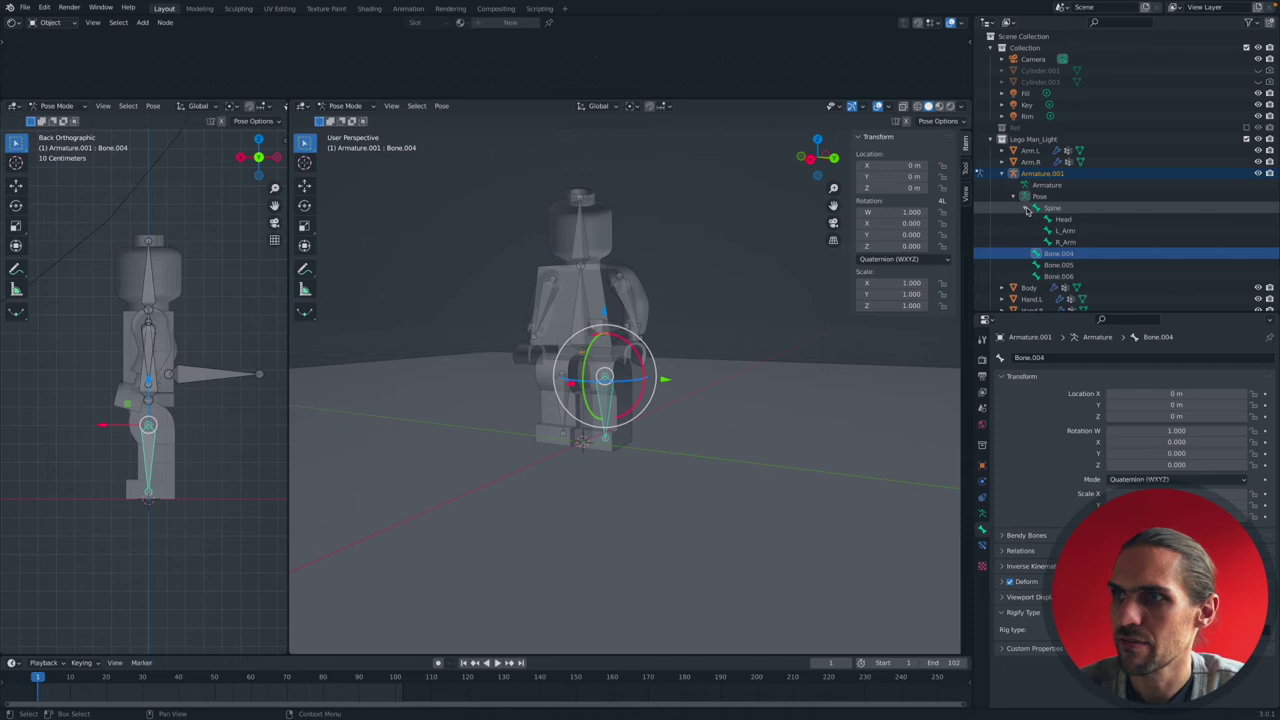
pyautogui.click(1063, 357)
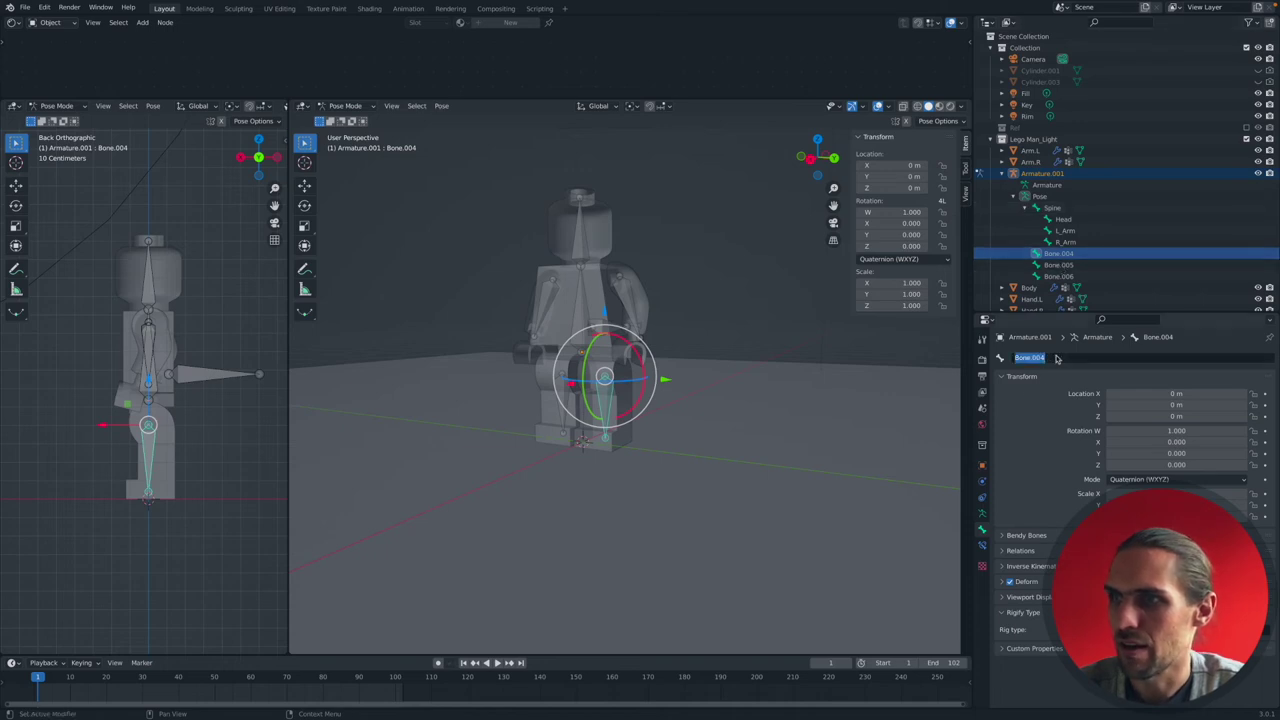
pyautogui.write('L_Le')
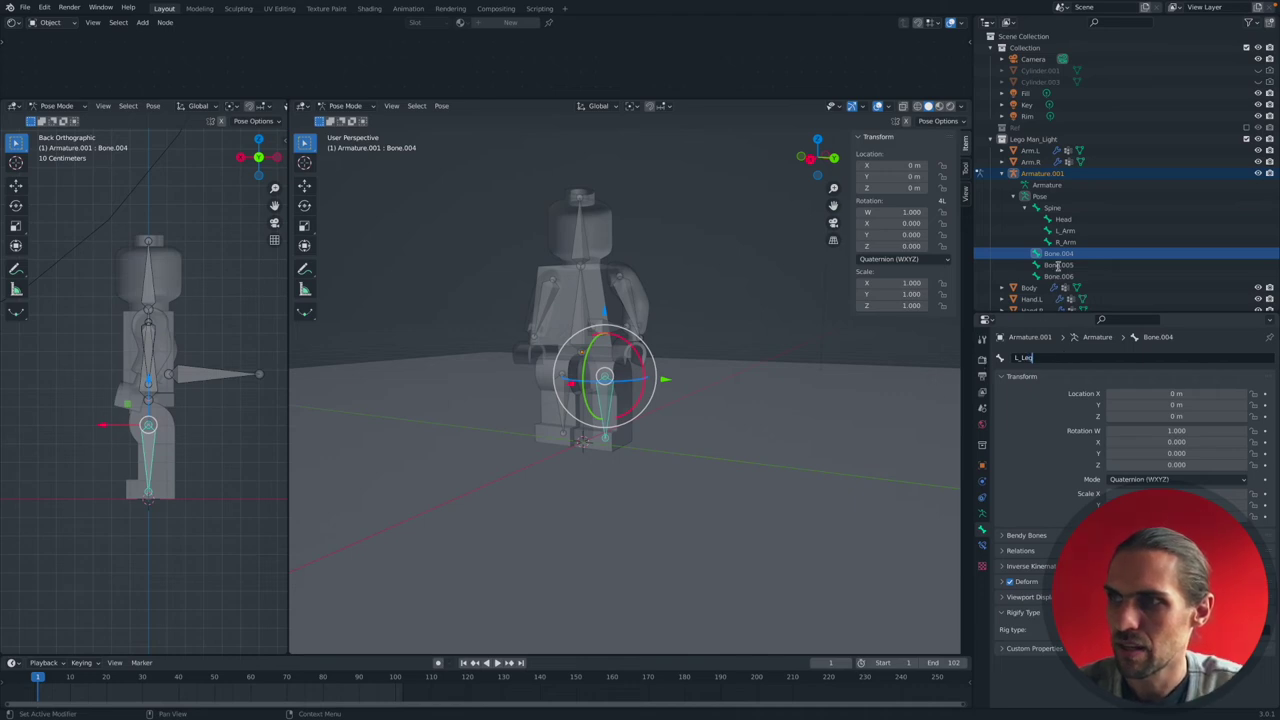
pyautogui.write('g')
pyautogui.press('Return')
# Rename the right leg bone, Bone.005, to R_Leg.
pyautogui.click(1052, 266)
pyautogui.click(1069, 357)
pyautogui.write('R')
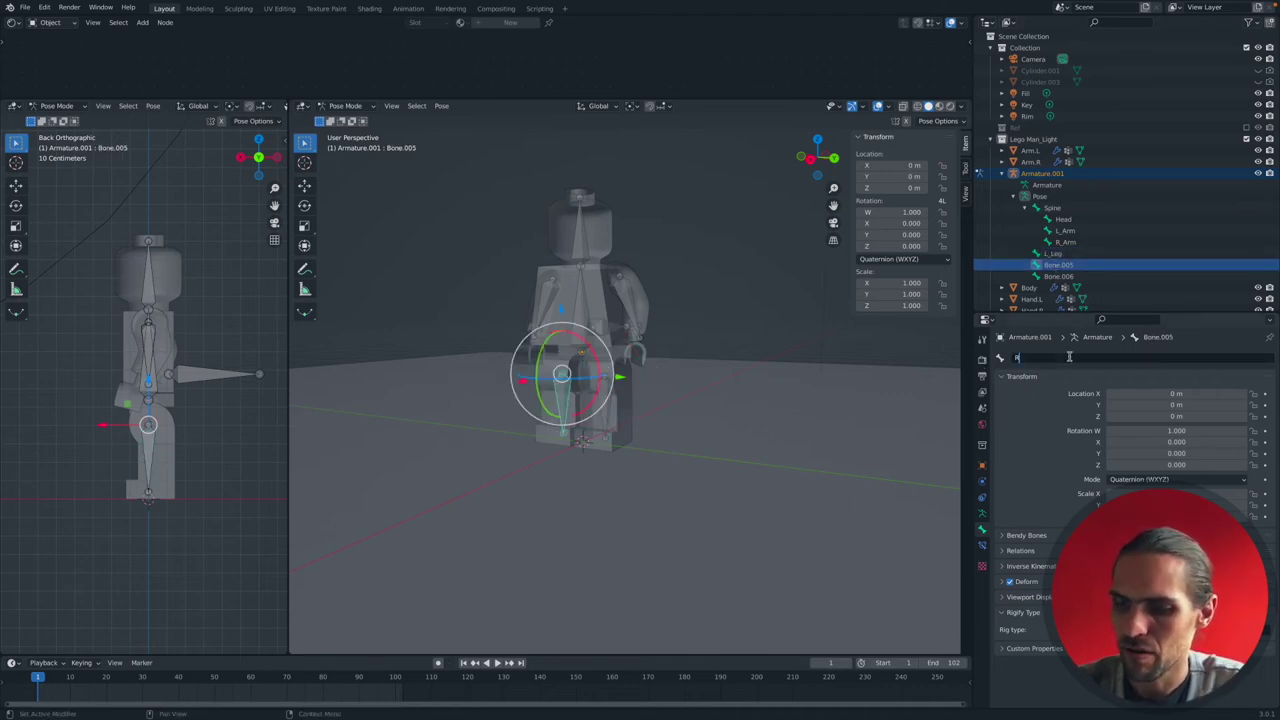
pyautogui.write('_Leg')
pyautogui.press('Return')
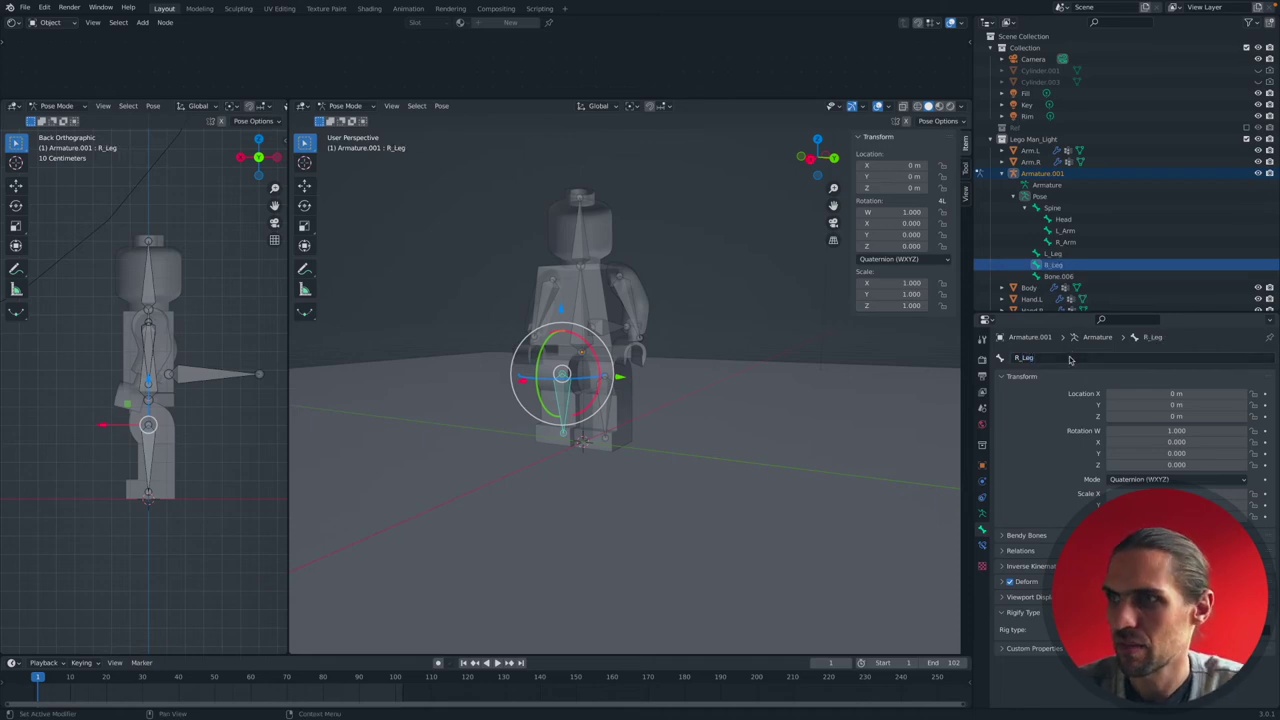
# Rename the horizontal bone behind the back, Bone.006, to Main_Bone.
pyautogui.click(1062, 276)
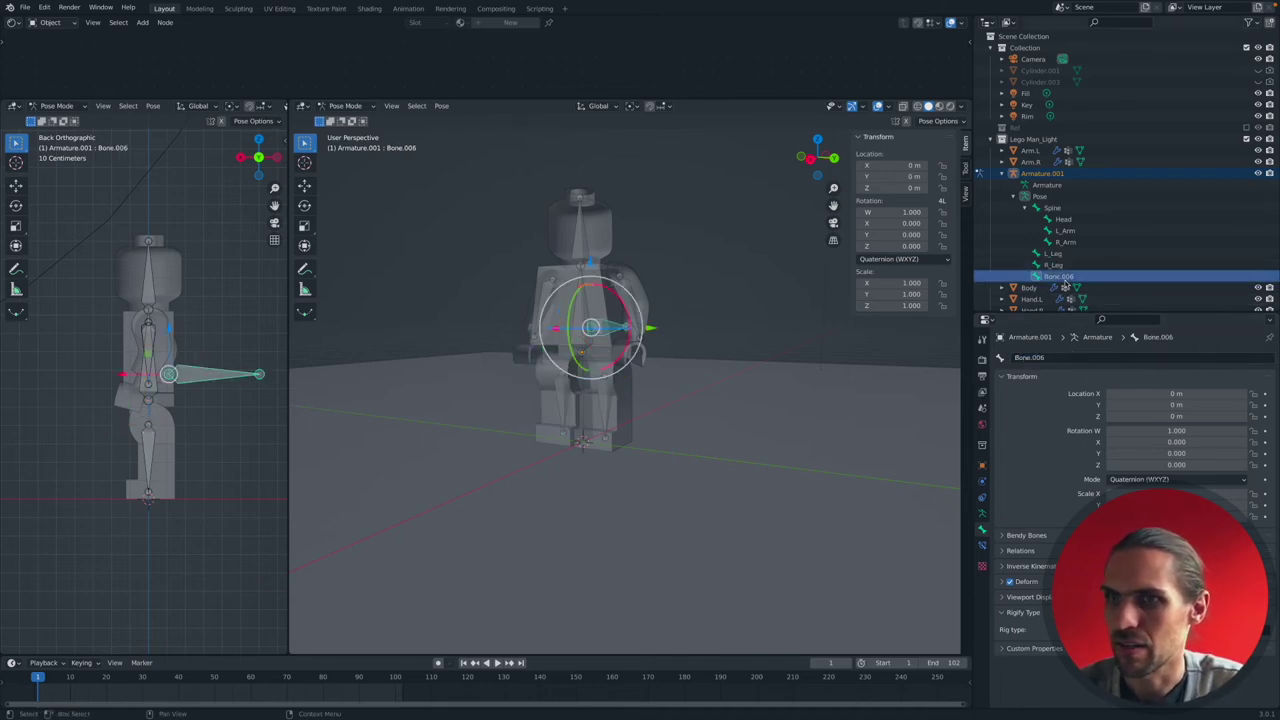
pyautogui.moveTo(737, 314); pyautogui.dragTo(769, 309, button='middle')
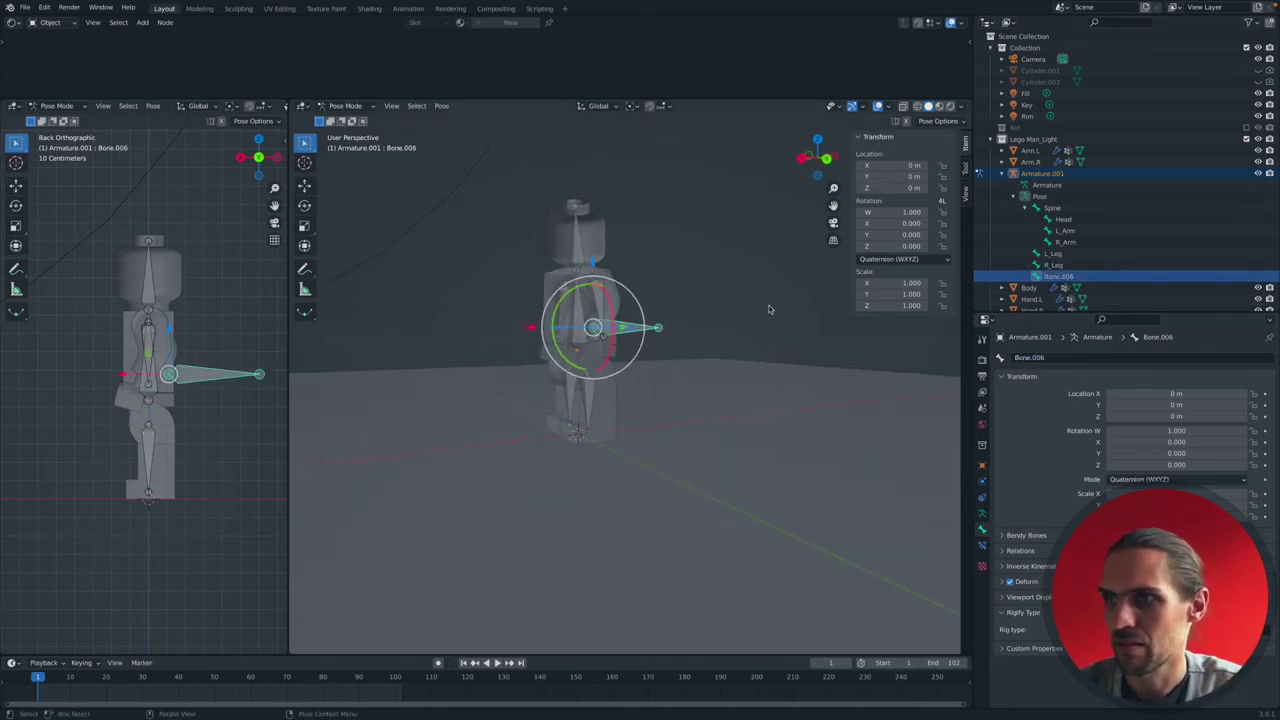
pyautogui.click(1053, 359)
pyautogui.write('Main_Bone')
pyautogui.press('Return')
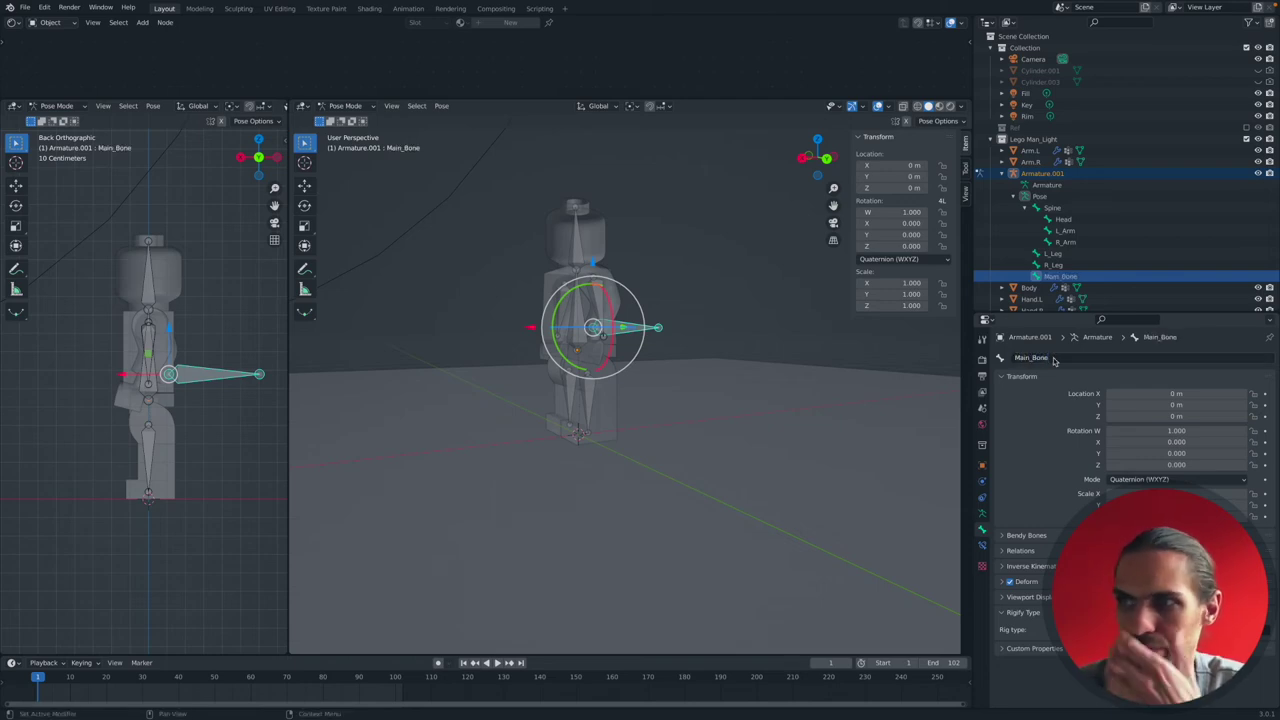
# Select the Spine, L_Leg and R_Leg bones together, adding Main_Bone last as the active bone.
pyautogui.moveTo(538, 308); pyautogui.dragTo(560, 300, button='middle')
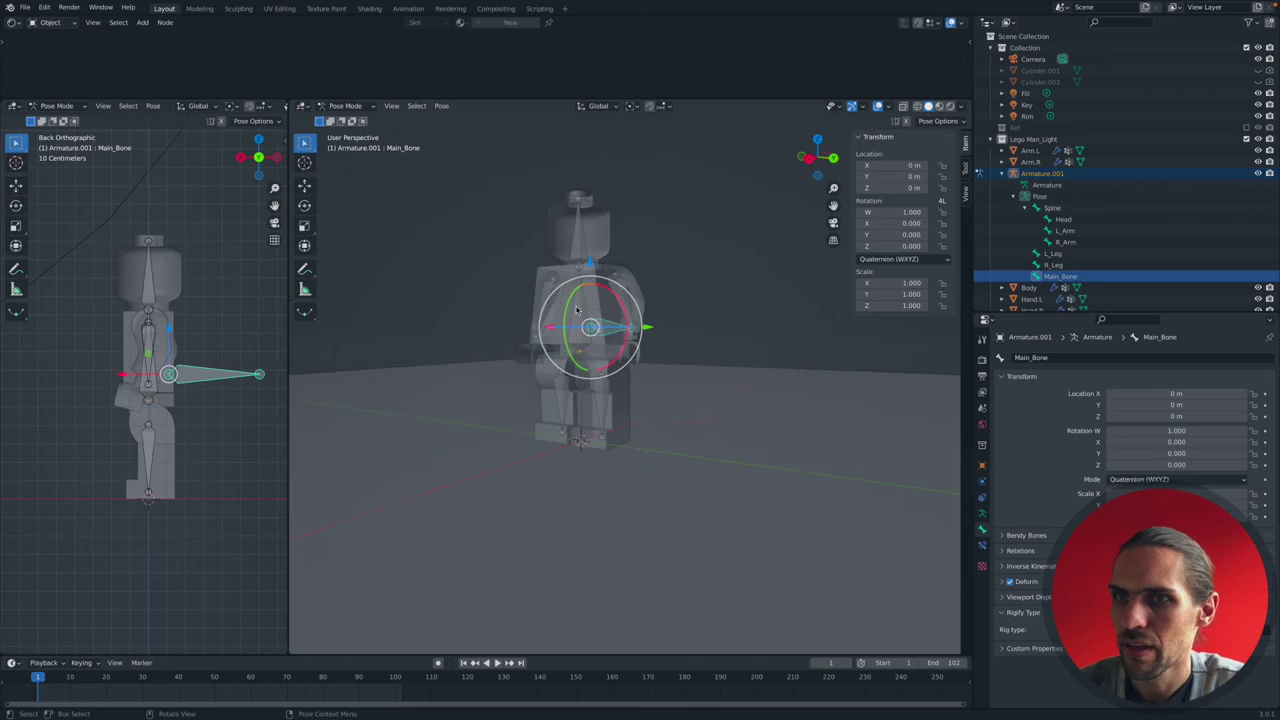
pyautogui.click(545, 305)
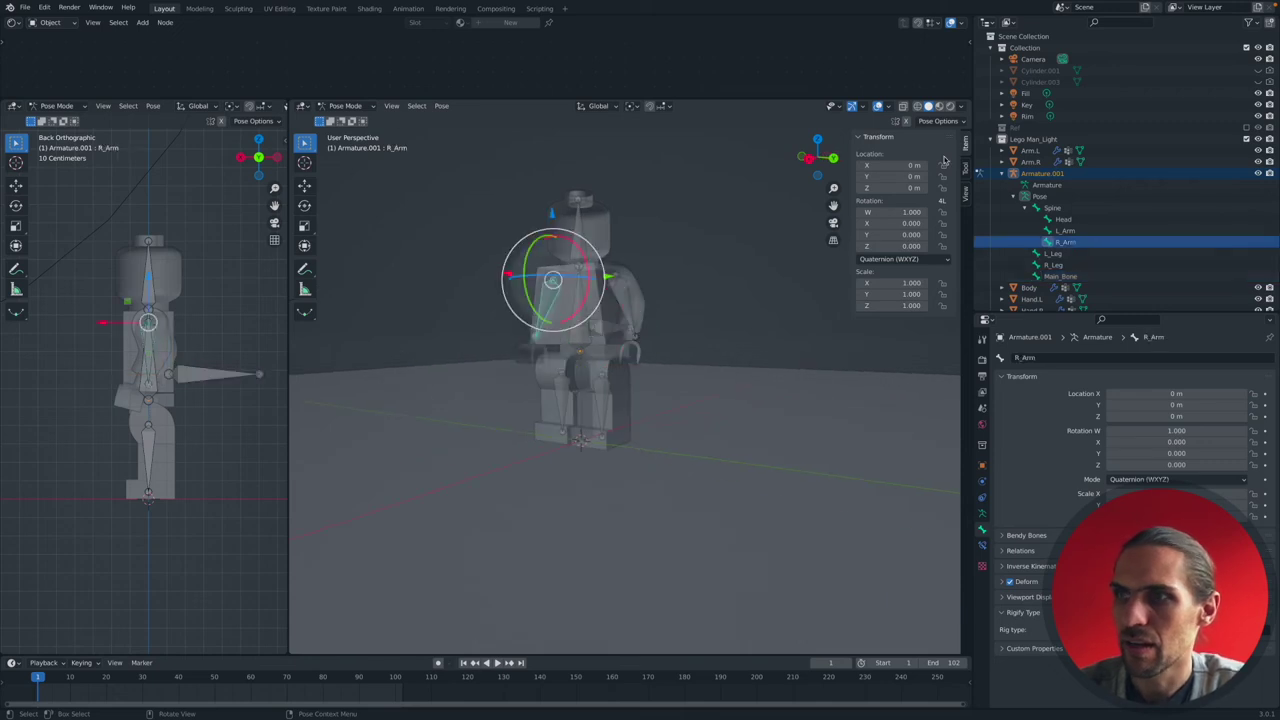
pyautogui.click(1025, 209)
pyautogui.click(1042, 208)
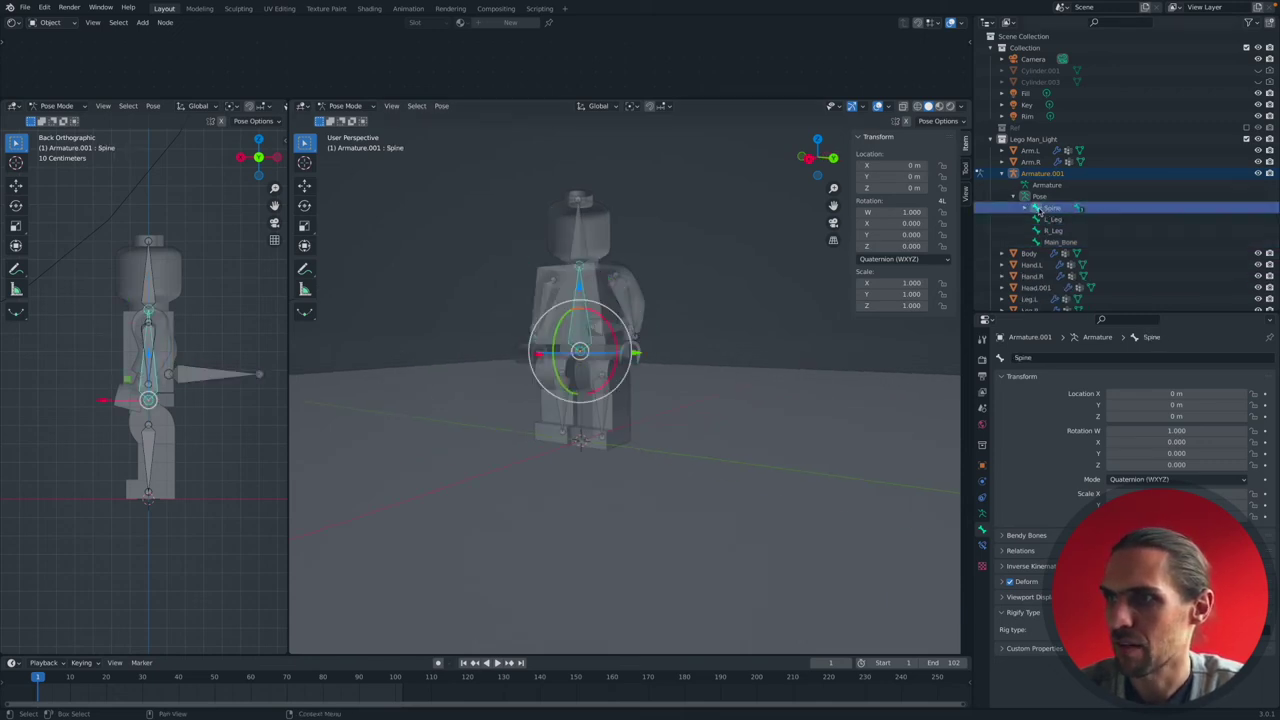
pyautogui.click(1027, 209)
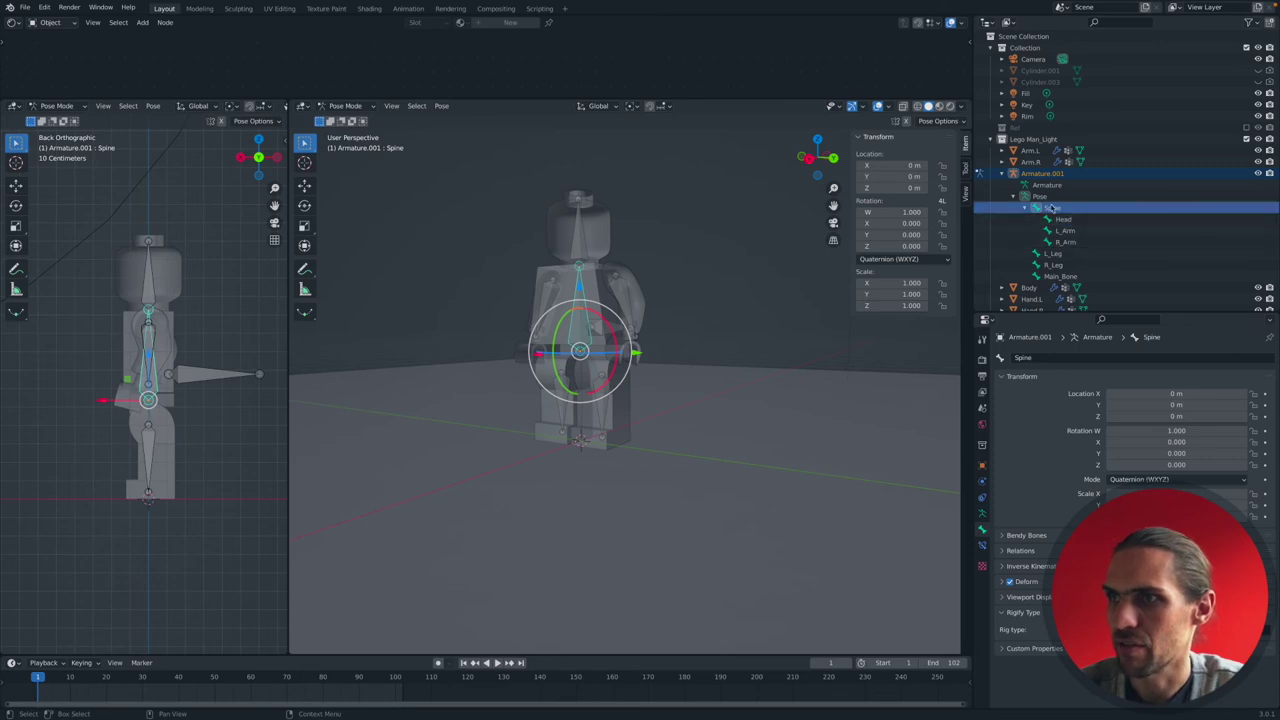
pyautogui.click(1036, 209)
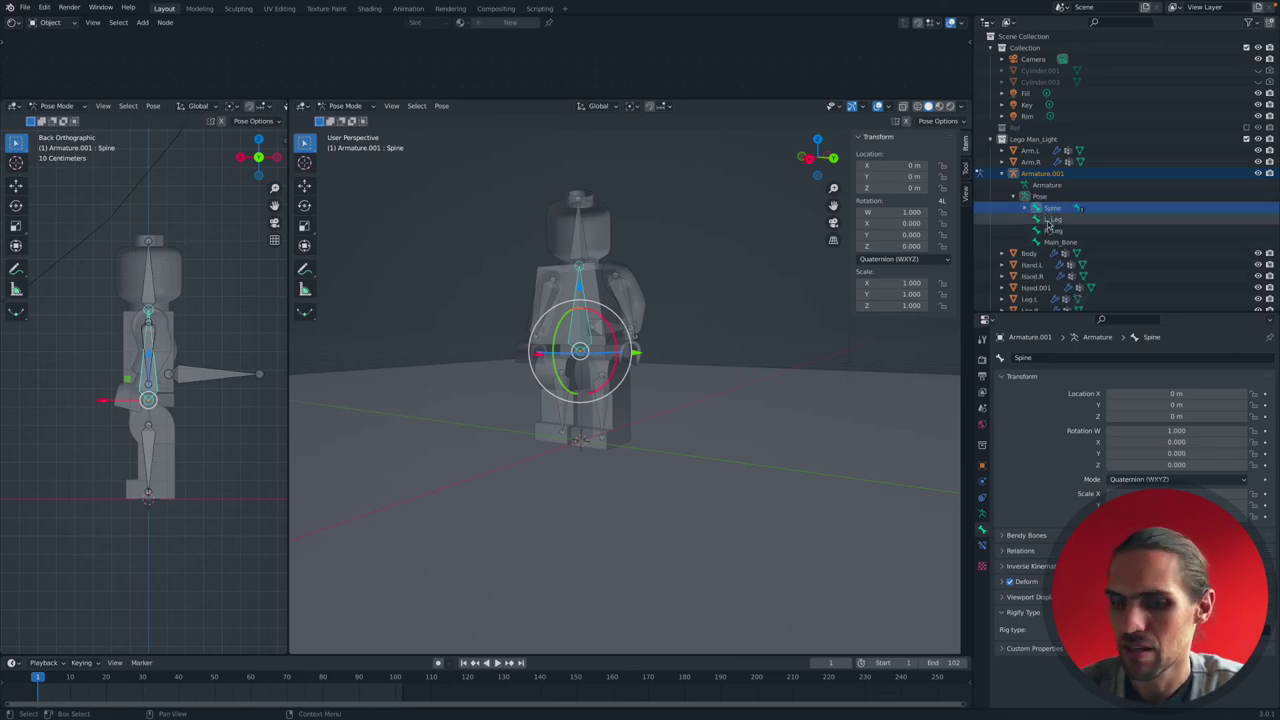
pyautogui.keyDown('ctrl'); pyautogui.click(1051, 221); pyautogui.keyUp('ctrl')
pyautogui.keyDown('ctrl'); pyautogui.click(1052, 231); pyautogui.keyUp('ctrl')
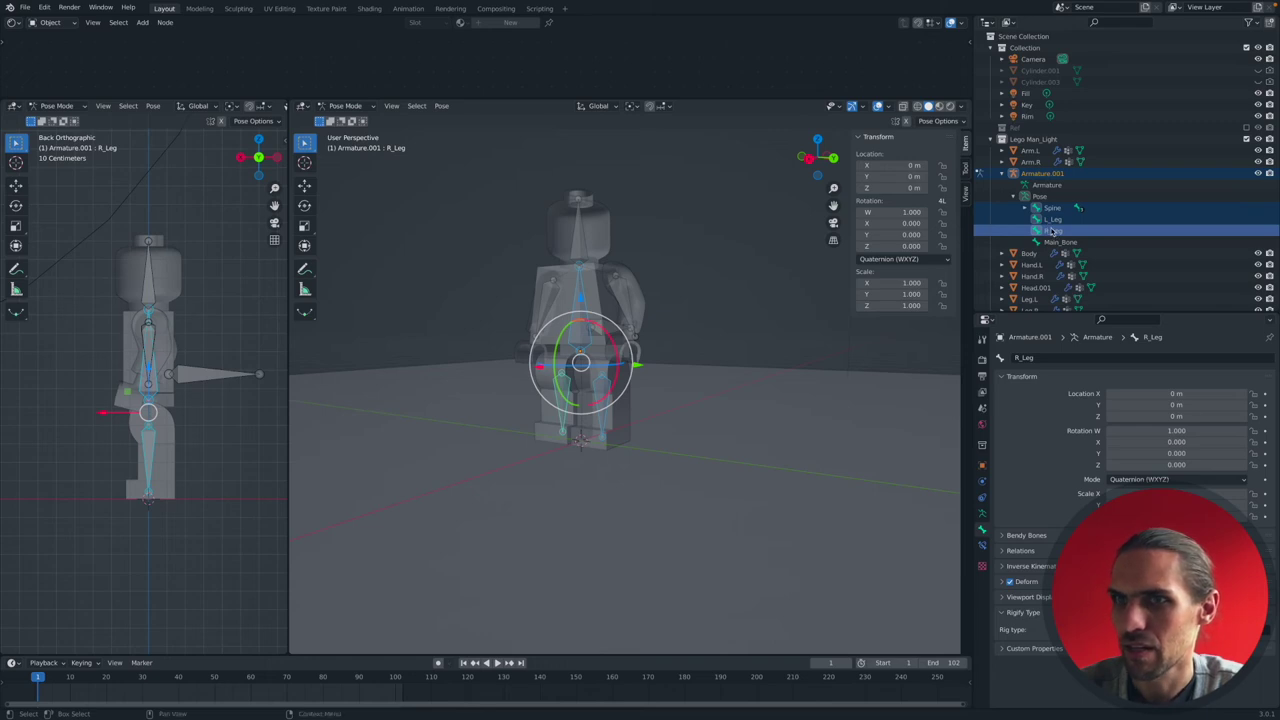
pyautogui.moveTo(722, 241); pyautogui.dragTo(700, 243, button='middle')
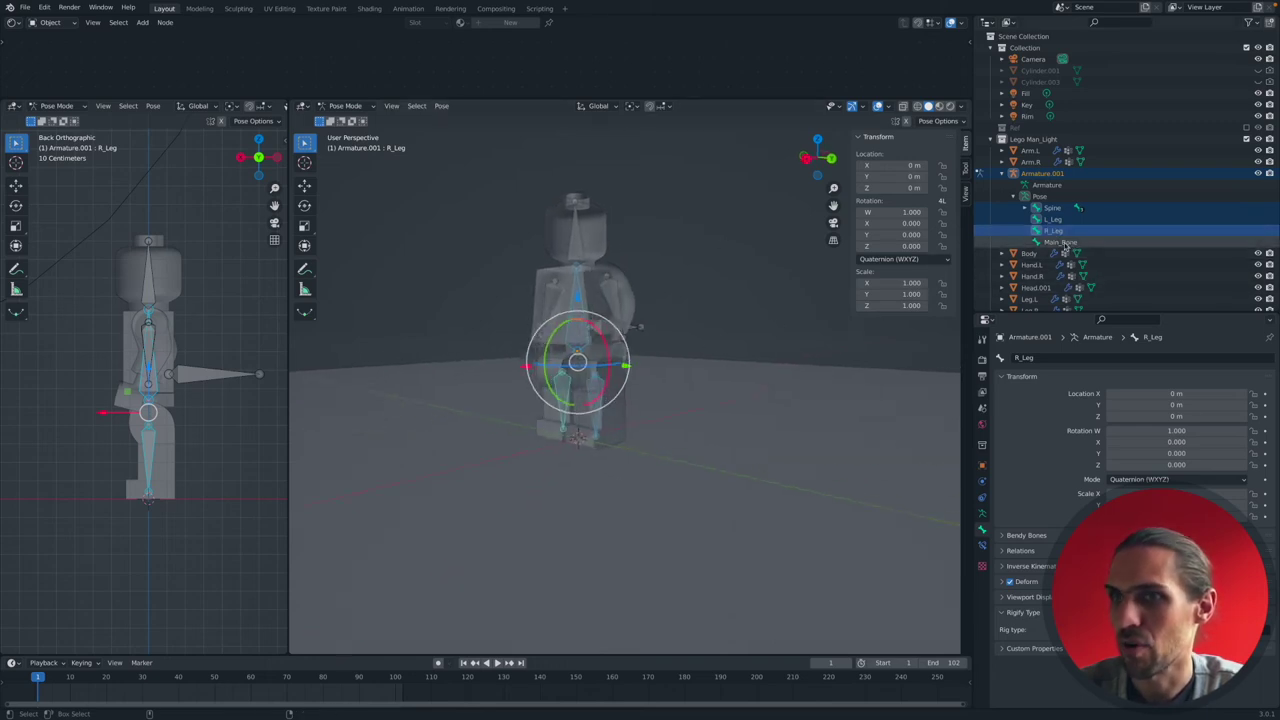
pyautogui.keyDown('ctrl'); pyautogui.click(1062, 242); pyautogui.keyUp('ctrl')
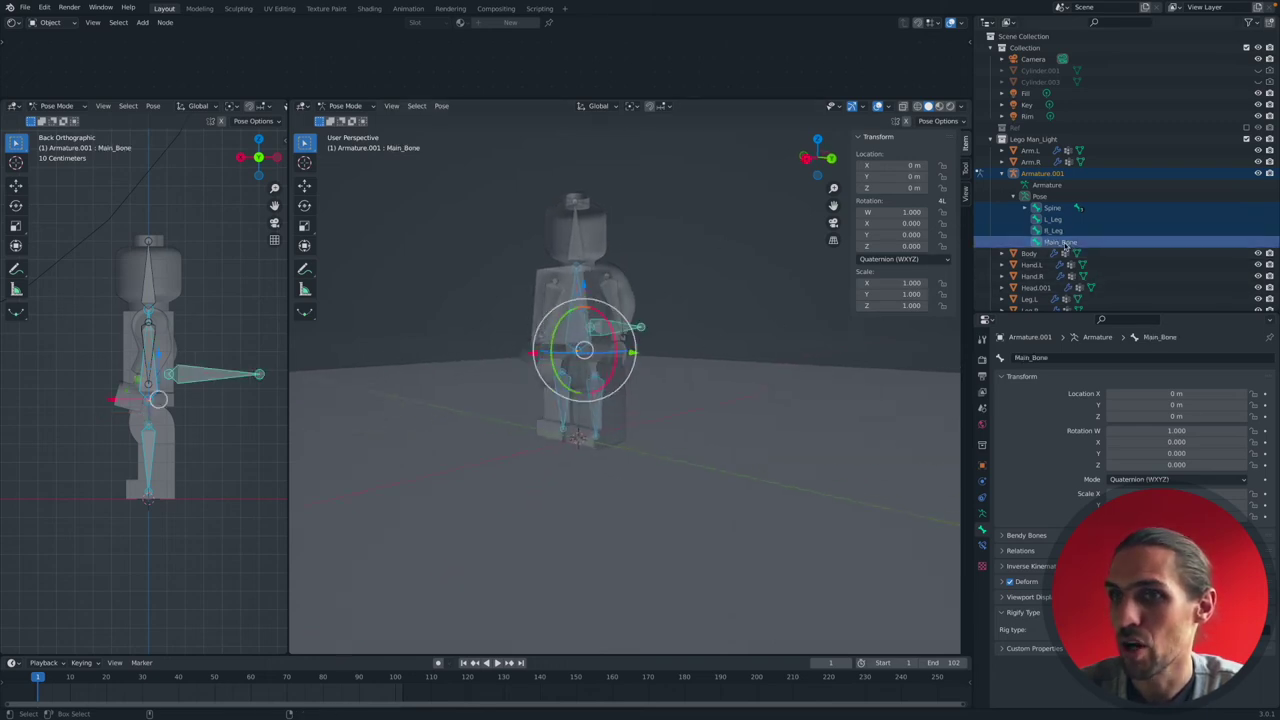
pyautogui.rightClick(581, 318)
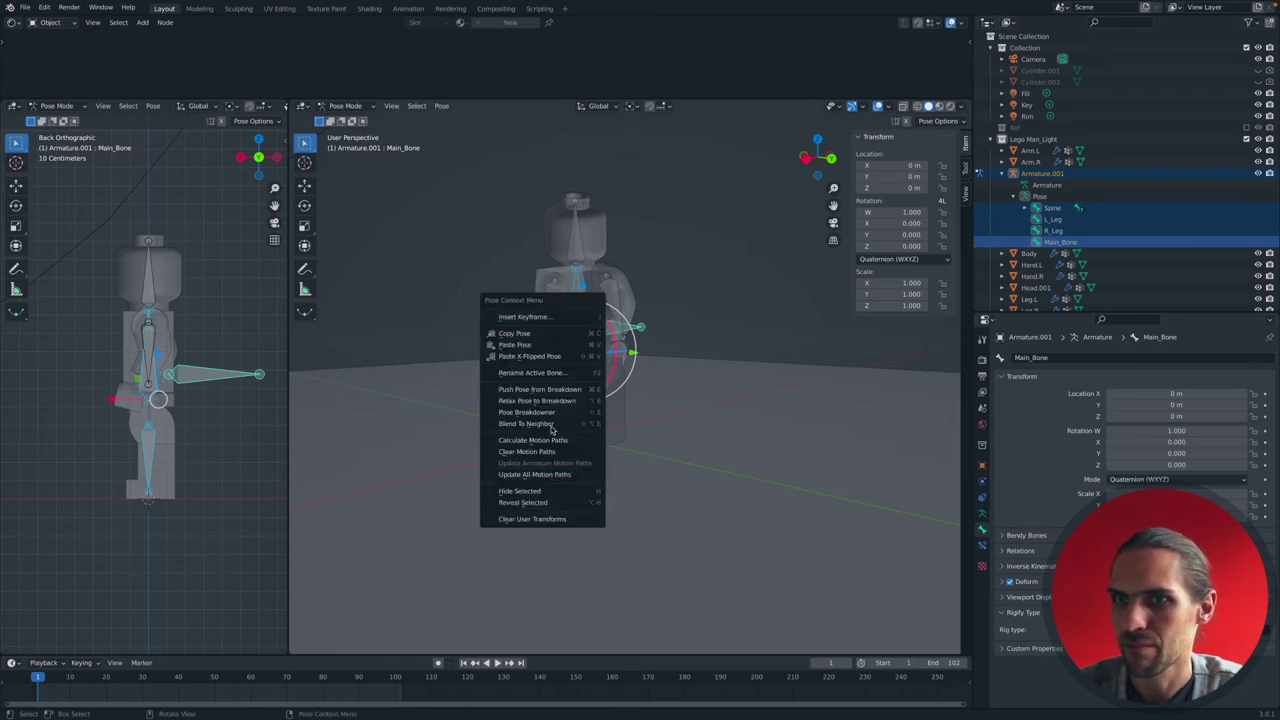
pyautogui.click(441, 105)
pyautogui.click(441, 105)
# In Edit Mode, parent the selected Spine and leg bones to Main_Bone with the Keep Offset option.
pyautogui.click(345, 106)
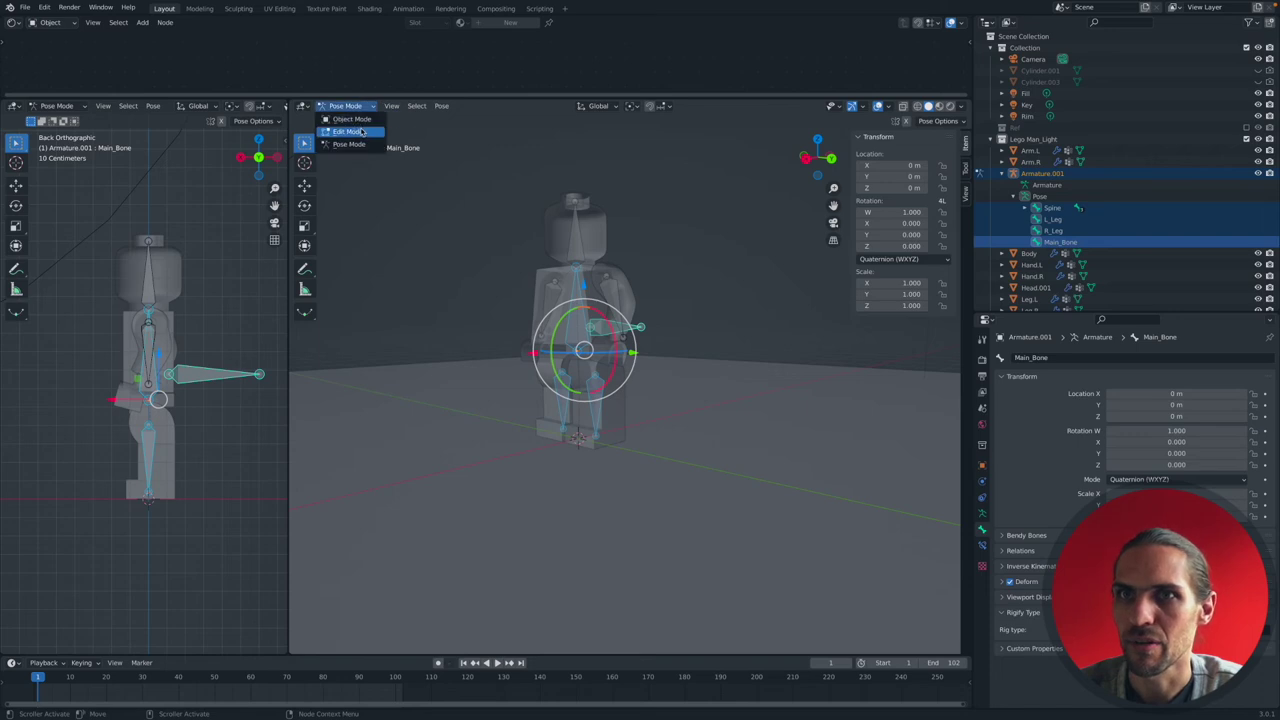
pyautogui.click(348, 128)
pyautogui.rightClick(578, 304)
pyautogui.moveTo(578, 304)
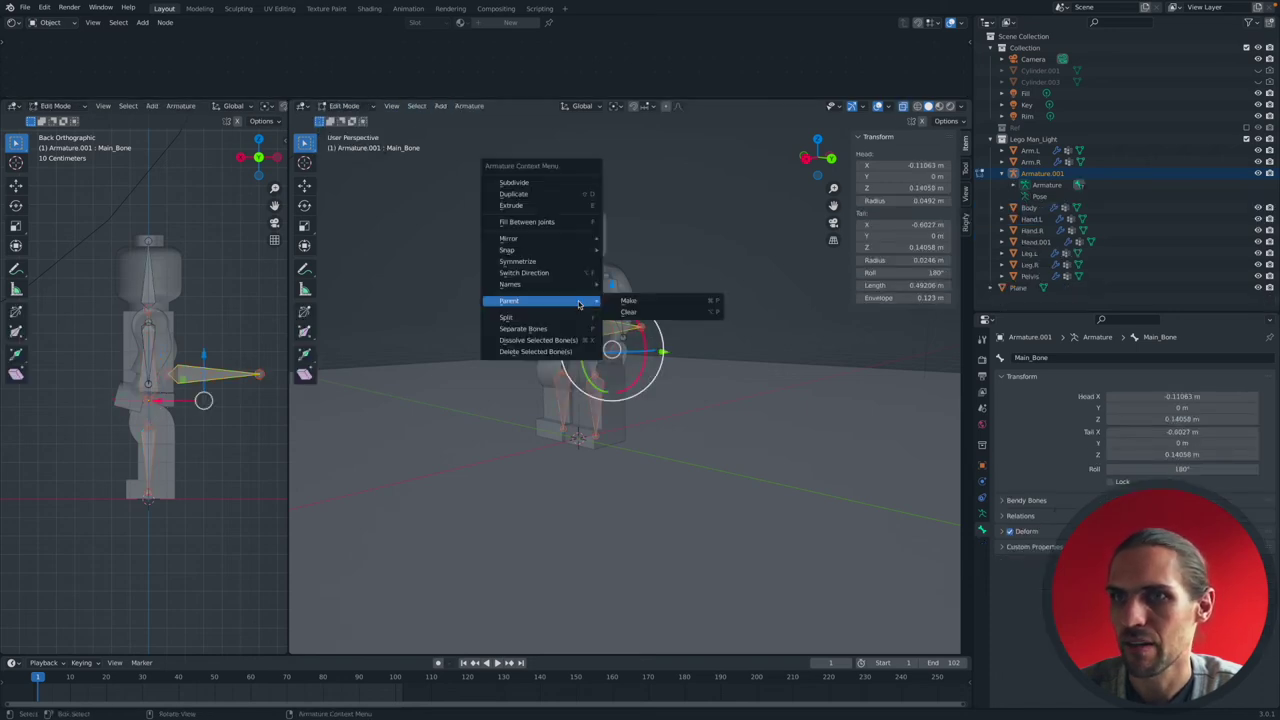
pyautogui.click(628, 301)
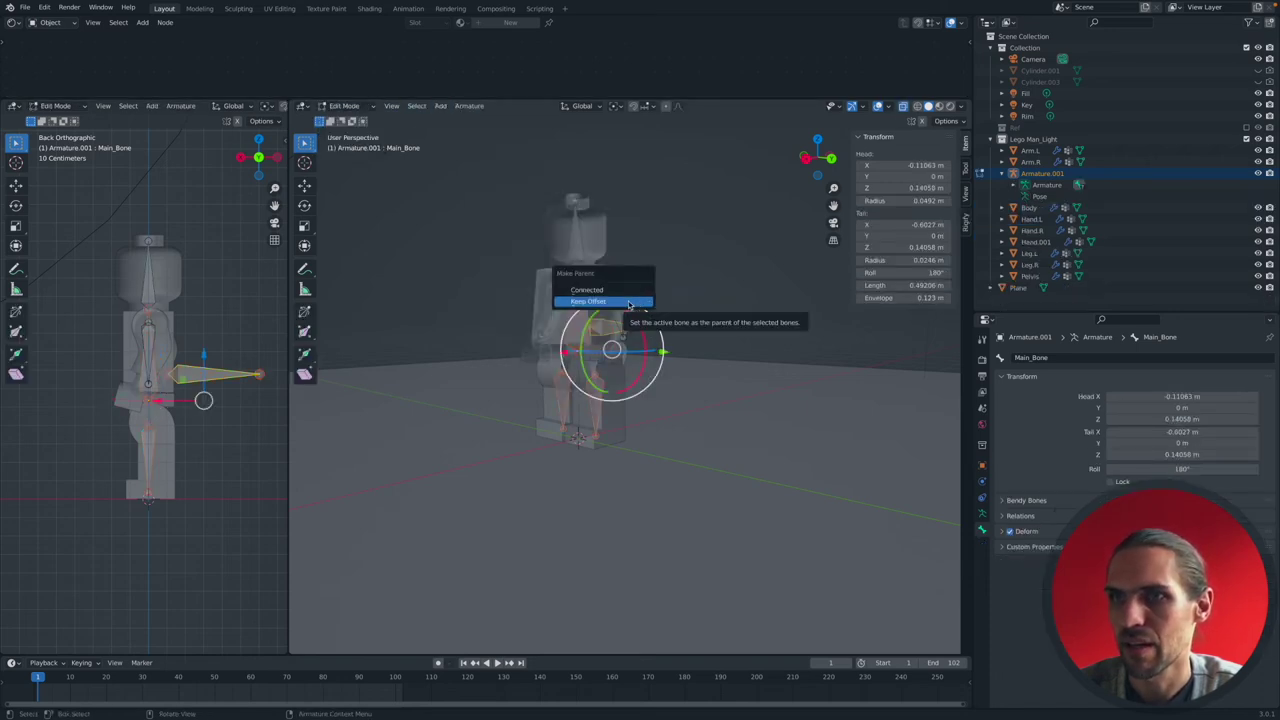
pyautogui.click(616, 302)
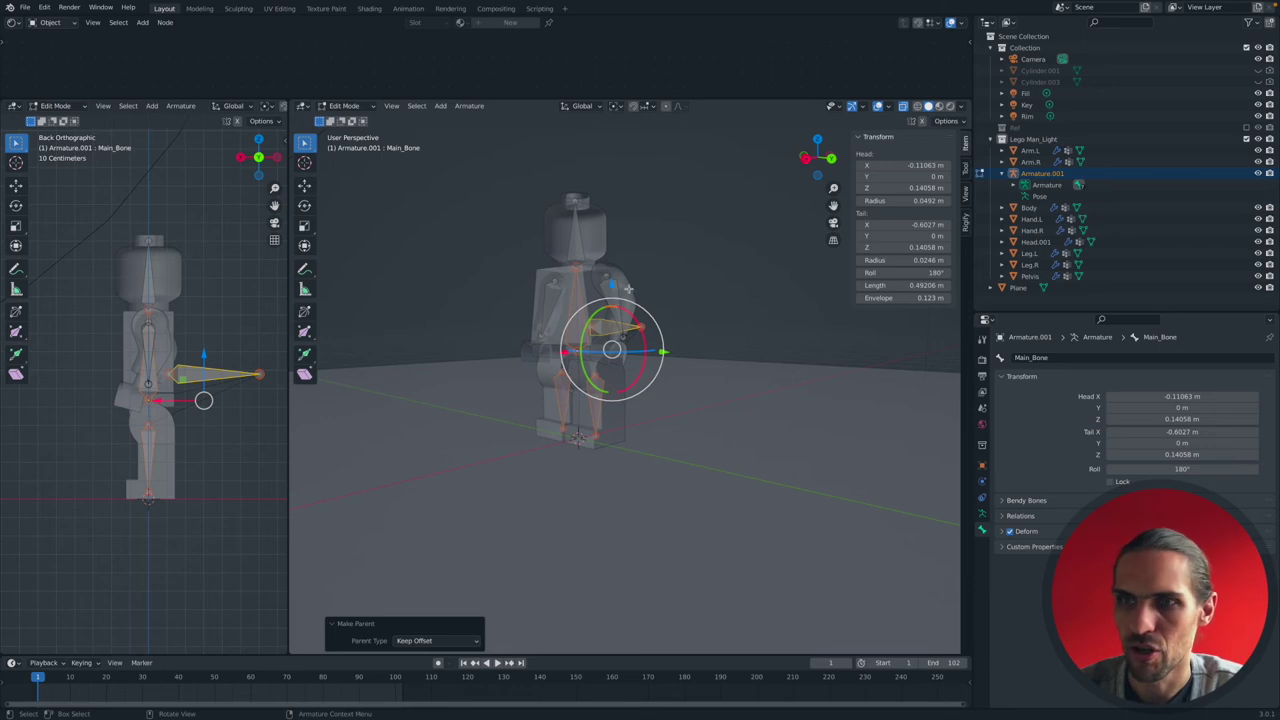
pyautogui.hotkey('ctrl', 'z')
# Switch the armature back to Pose Mode, test-pose the Spine bone and undo the change.
pyautogui.click(350, 106)
pyautogui.click(345, 146)
pyautogui.moveTo(663, 283); pyautogui.dragTo(580, 315, button='middle')
pyautogui.click(572, 316)
pyautogui.moveTo(560, 322); pyautogui.dragTo(522, 362)
pyautogui.moveTo(666, 277); pyautogui.dragTo(671, 283, button='middle')
pyautogui.hotkey('ctrl', 'z')
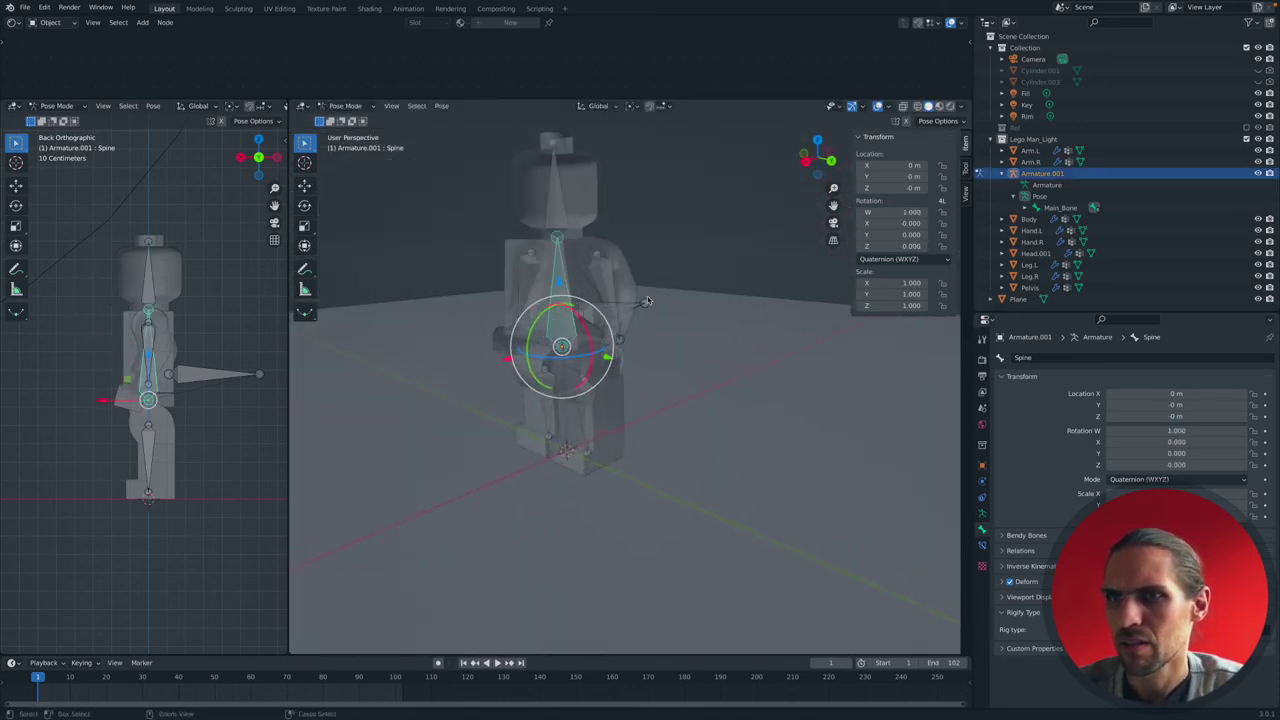
# Test-rotate the L_Arm bone by about -10° and the L_Leg bone by about -36° around global Y, undoing each rotation.
pyautogui.click(607, 286)
pyautogui.moveTo(646, 268); pyautogui.dragTo(655, 302)
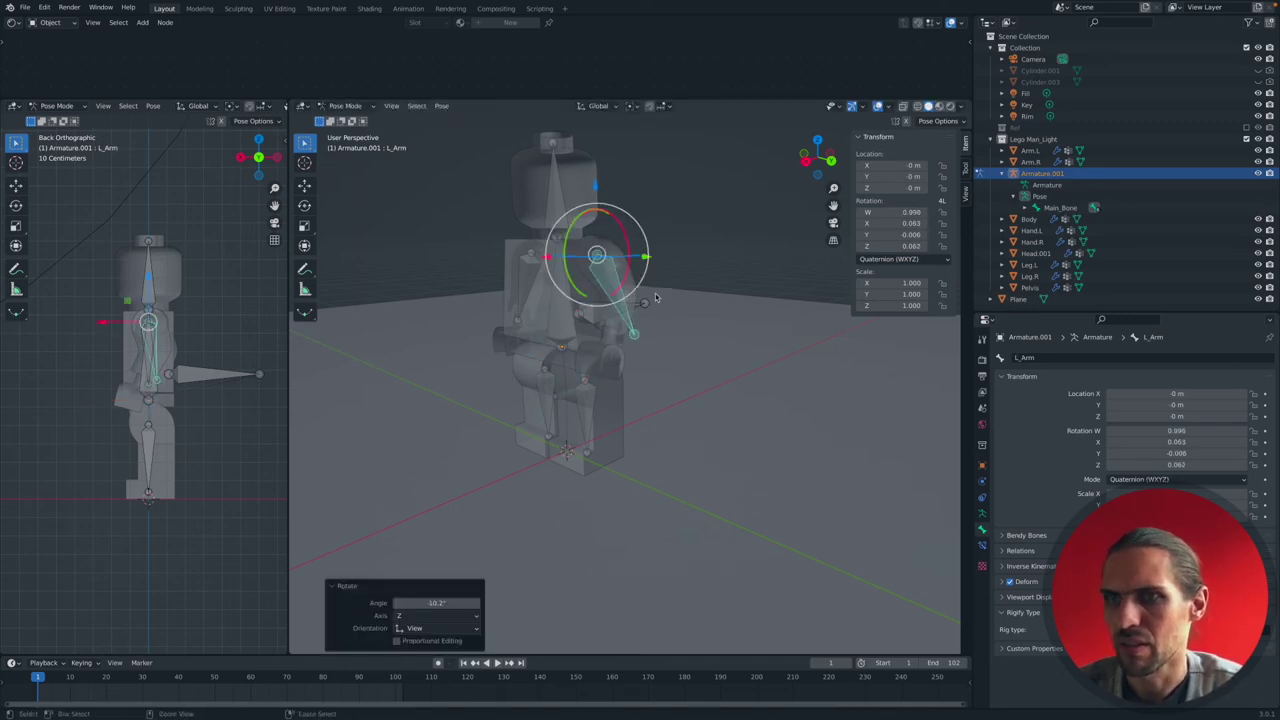
pyautogui.hotkey('ctrl', 'z')
pyautogui.click(586, 400)
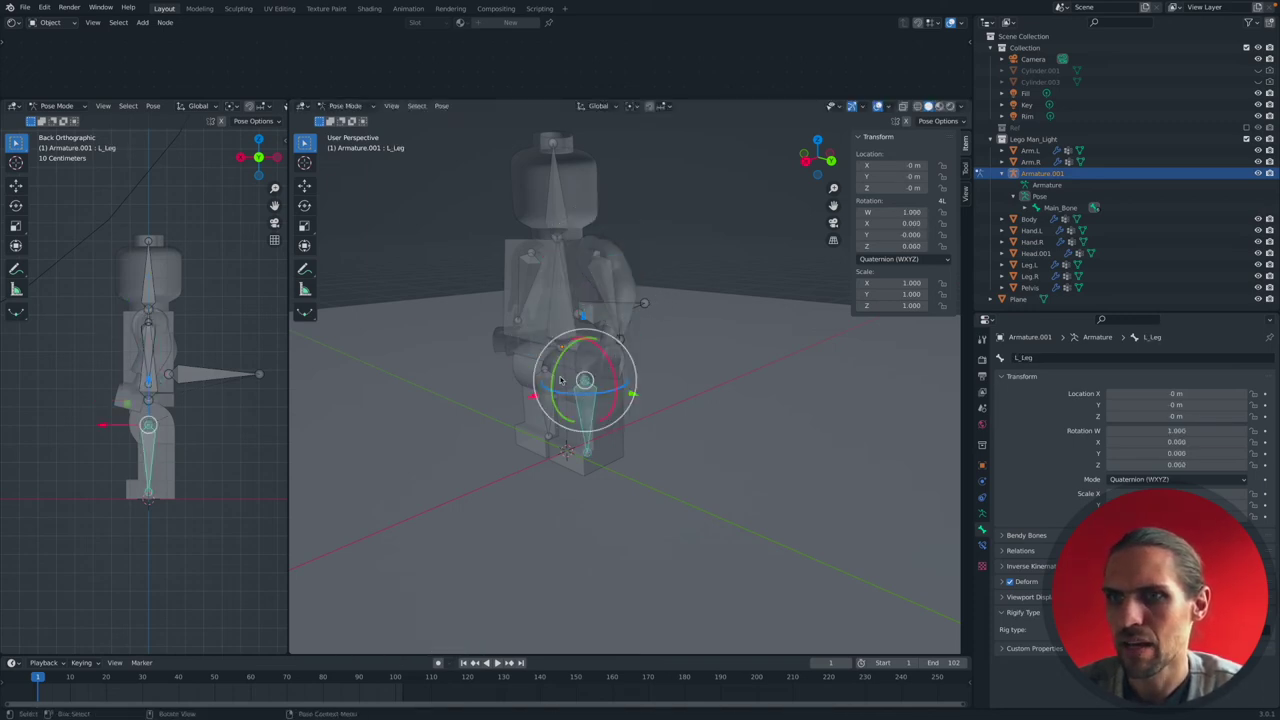
pyautogui.moveTo(562, 376); pyautogui.dragTo(573, 343)
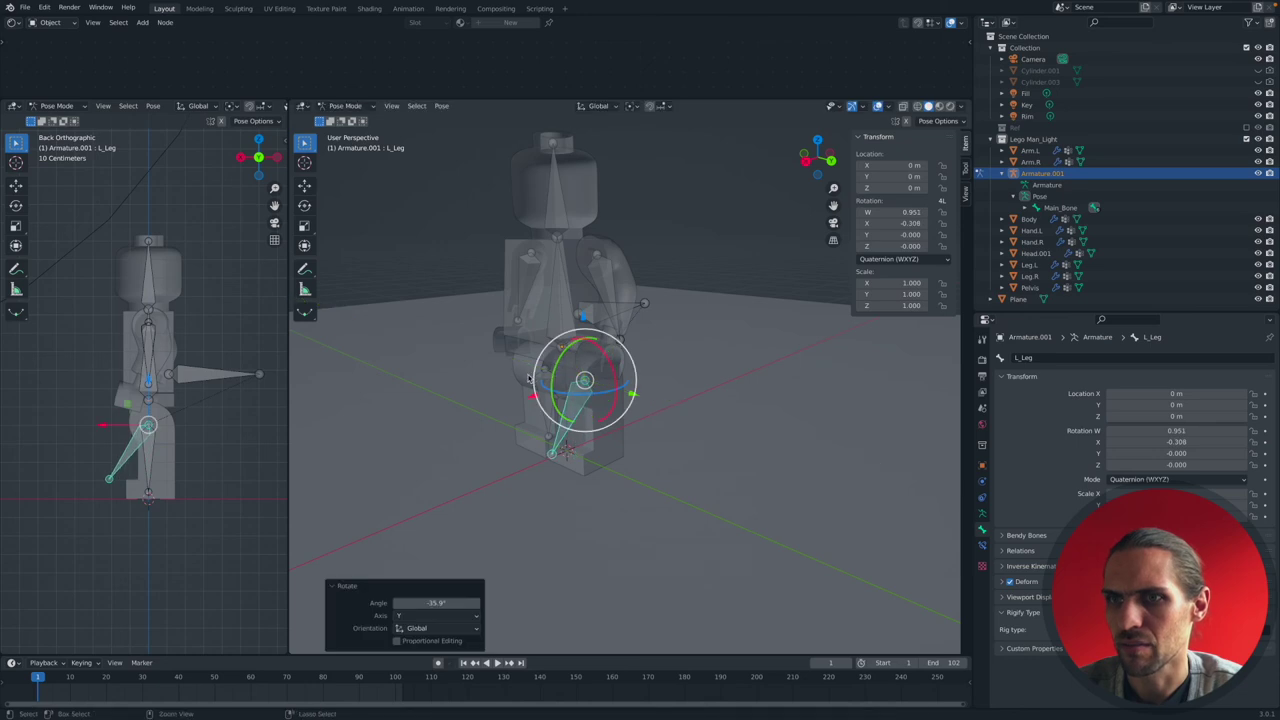
pyautogui.hotkey('ctrl', 'z')
pyautogui.scroll(2, 527, 385)
pyautogui.scroll(-3, 527, 385)
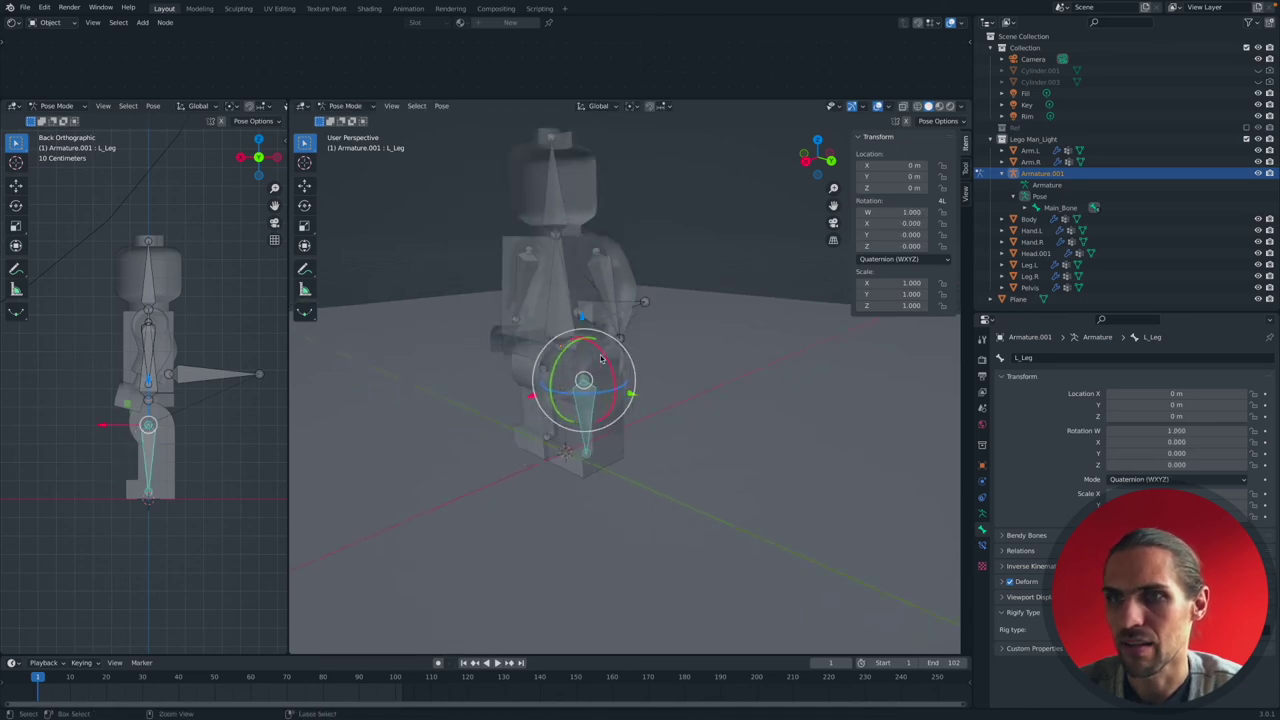
# Test the Head bone with a free trackball rotation and undo it.
pyautogui.click(569, 242)
pyautogui.press('r')
pyautogui.press('r')
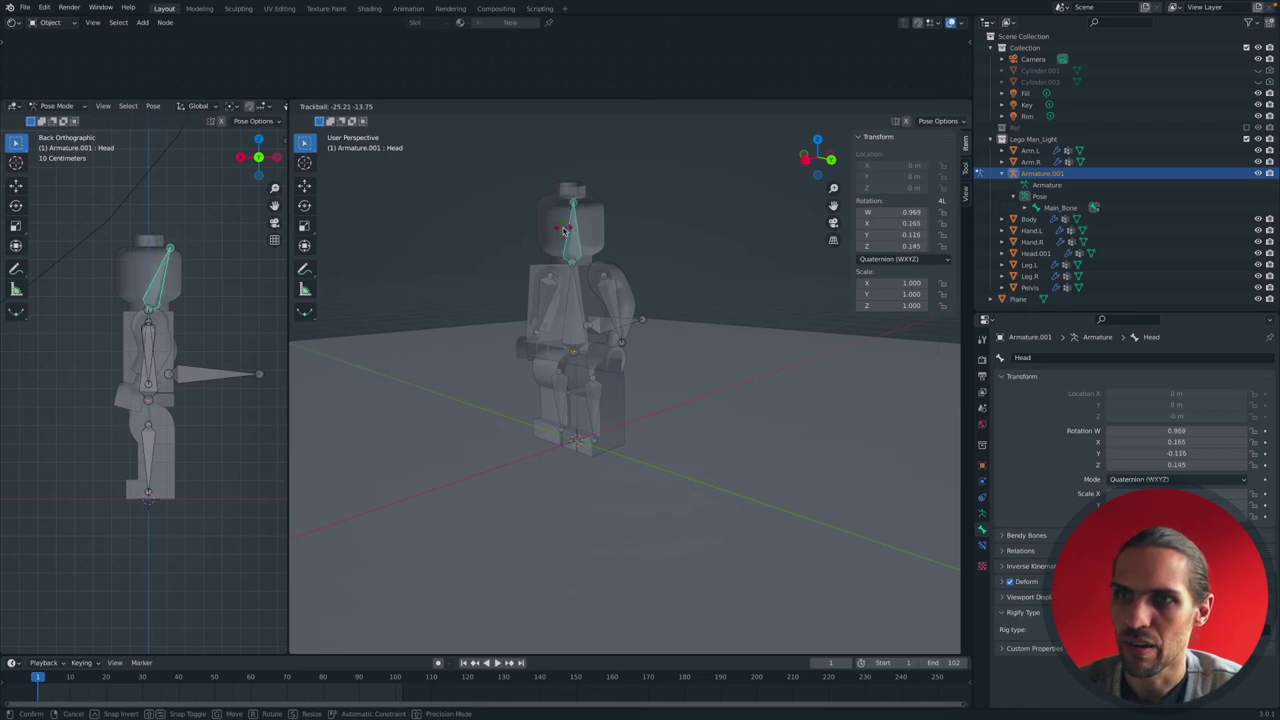
pyautogui.click(580, 240)
pyautogui.hotkey('ctrl', 'z')
# Test-move Main_Bone about 1.03 m along the global X axis and undo the move.
pyautogui.moveTo(755, 301); pyautogui.dragTo(755, 301, button='middle')
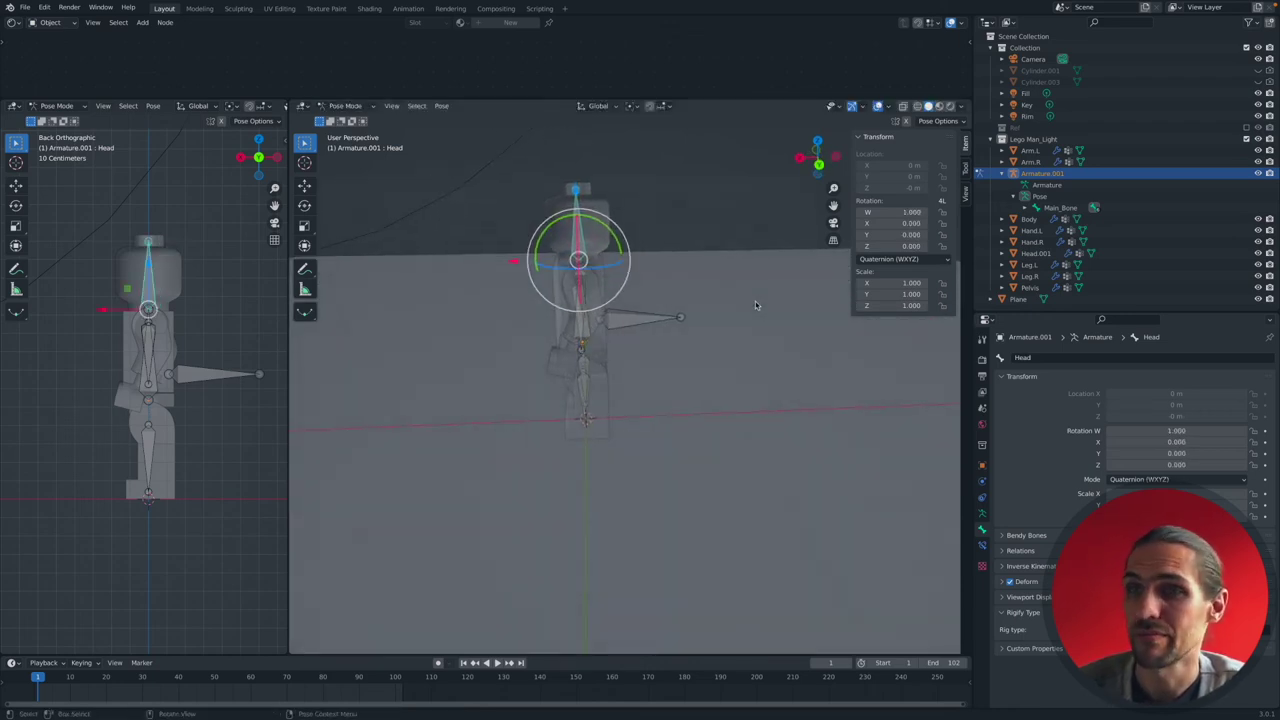
pyautogui.click(660, 321)
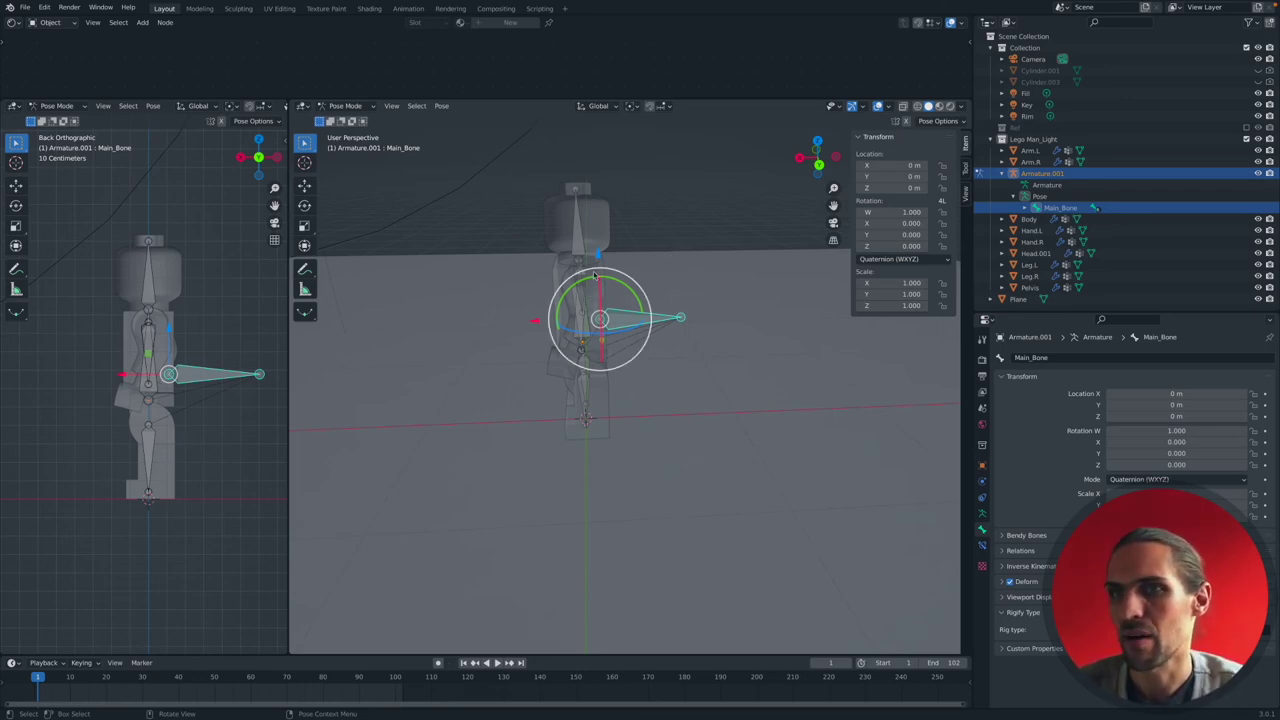
pyautogui.press('g')
pyautogui.press('x')
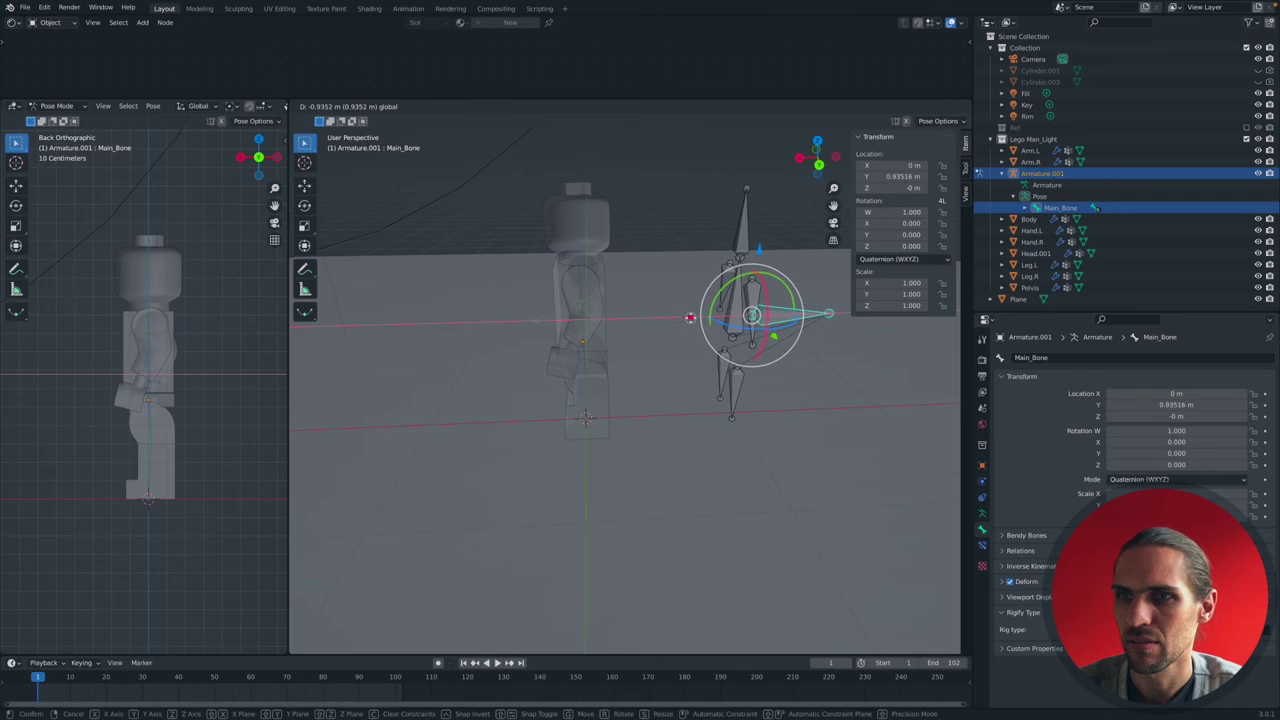
pyautogui.click(361, 311)
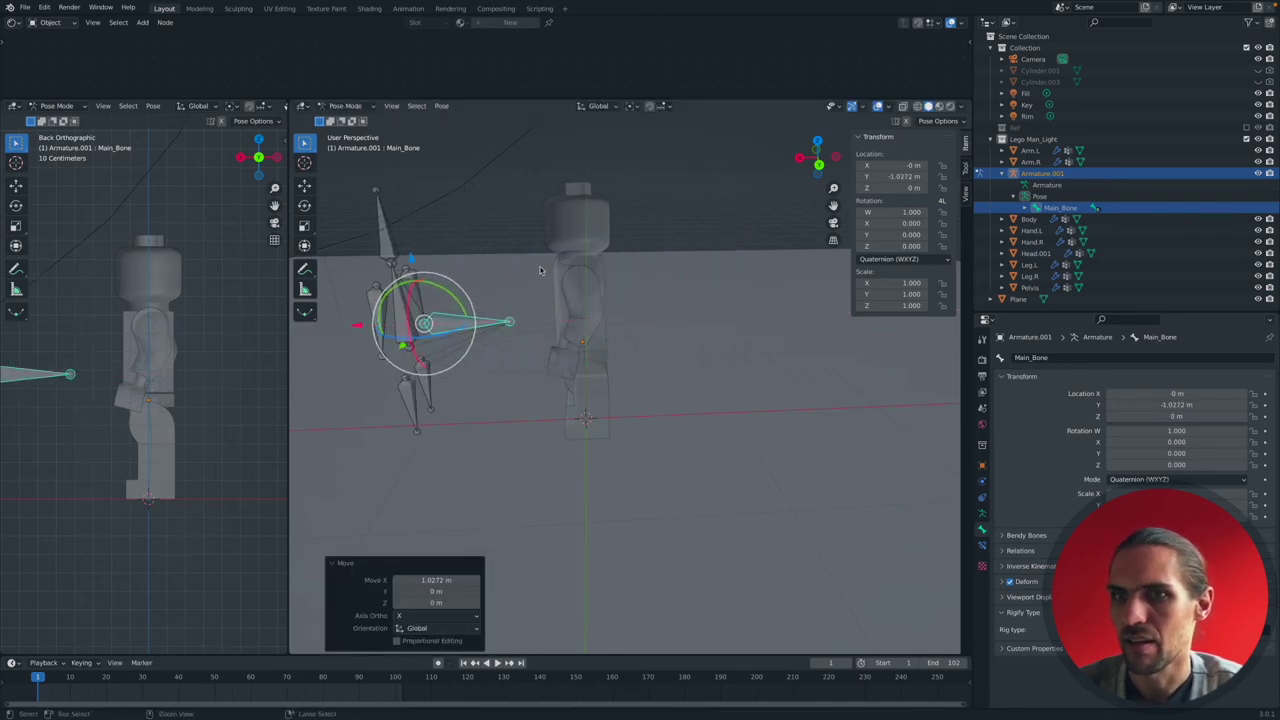
pyautogui.hotkey('ctrl', 'z')
# Select the Head bone and switch the armature from Pose Mode to Object Mode.
pyautogui.moveTo(540, 285)
pyautogui.mouseDown(button='middle')
pyautogui.moveTo(525, 285)
pyautogui.moveTo(549, 284)
pyautogui.mouseUp(button='middle')
pyautogui.click(575, 241)
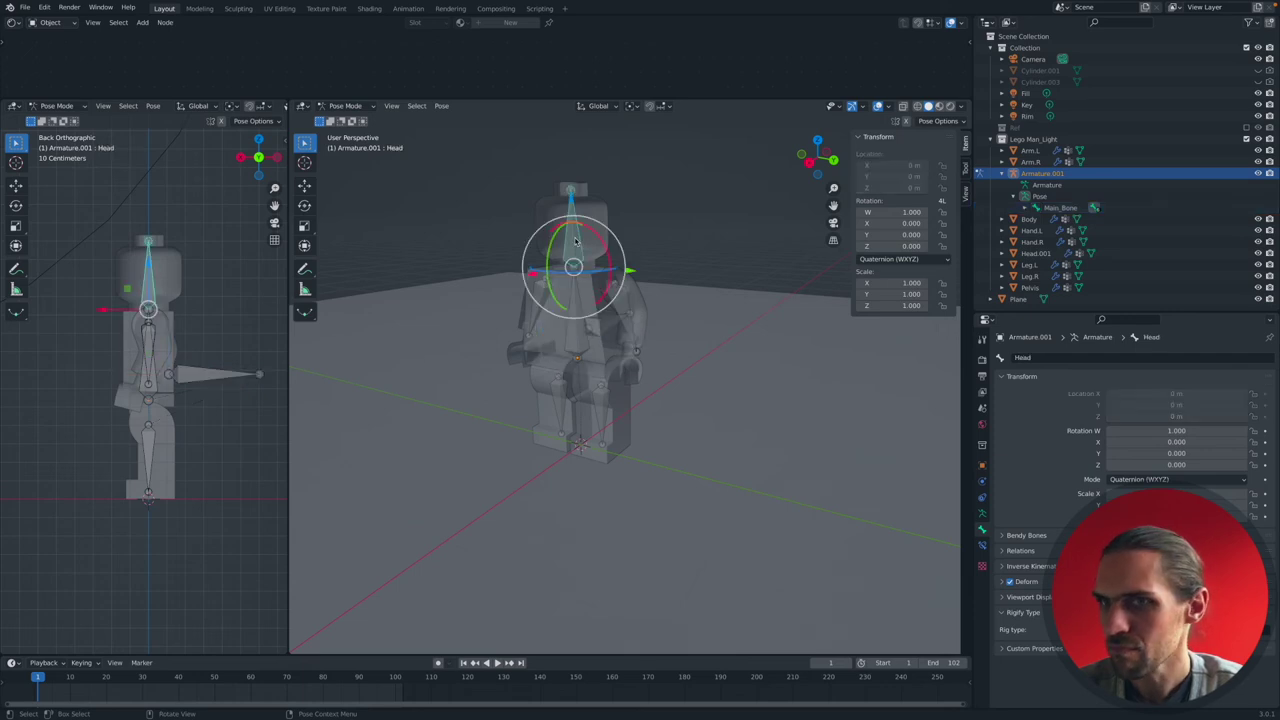
pyautogui.click(344, 106)
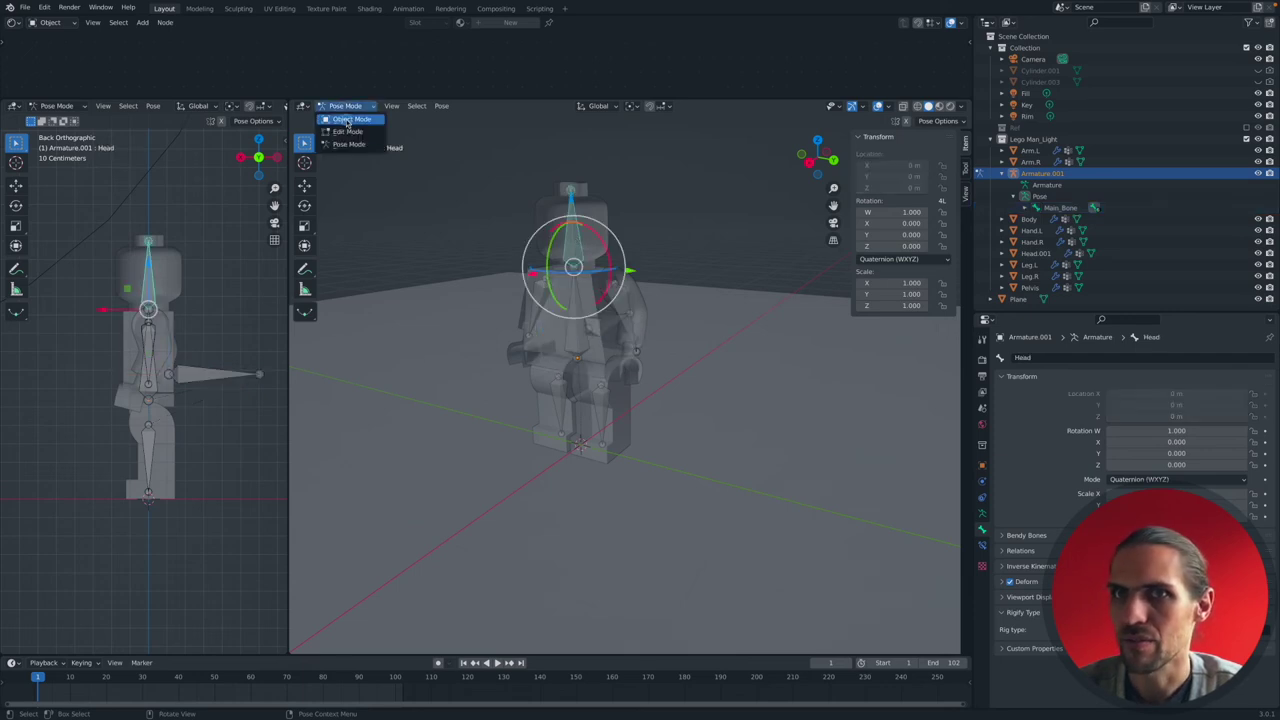
pyautogui.click(347, 120)
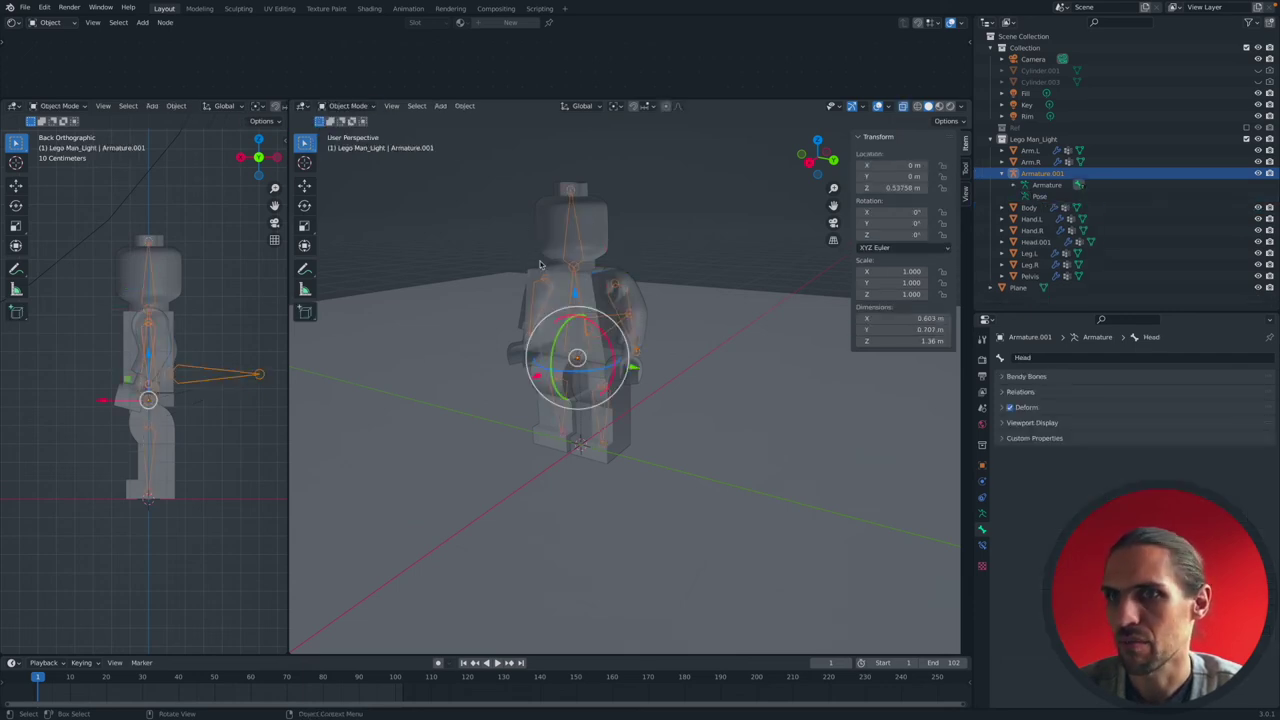
# Select the Body, Hand.L, Hand.R, Head.001, Leg.L, Leg.R and Pelvis meshes together.
pyautogui.click(589, 213)
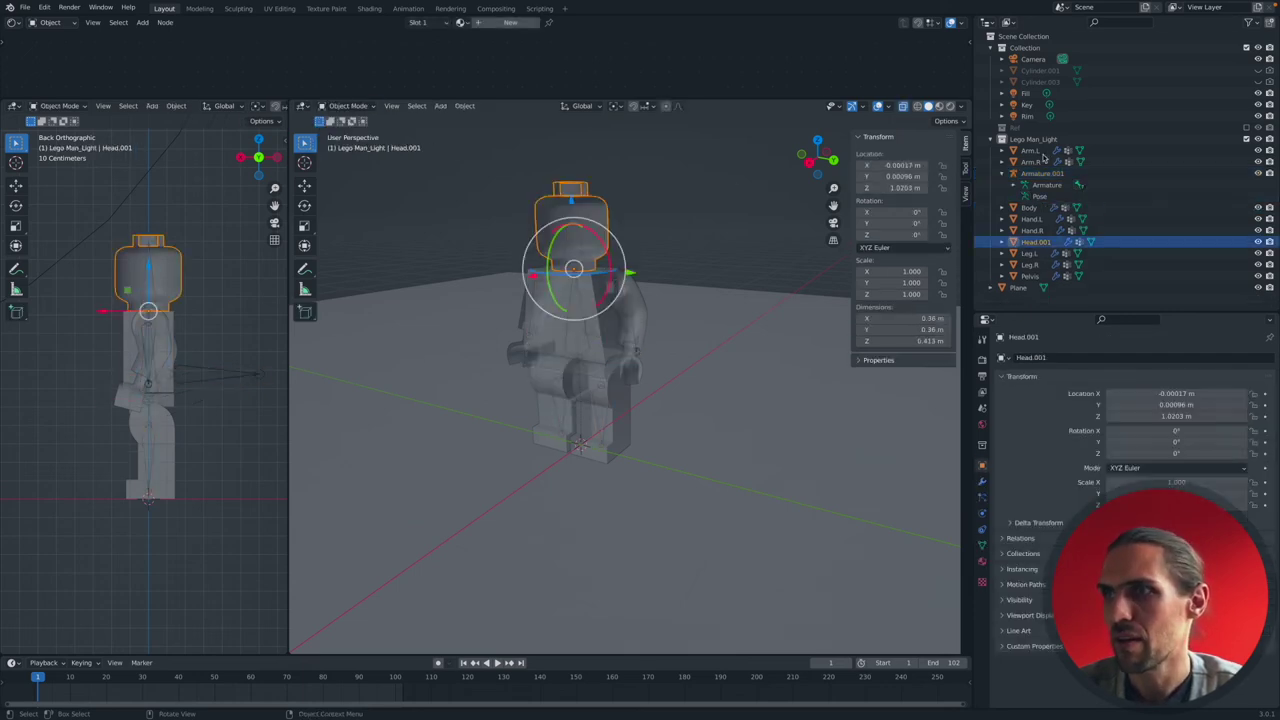
pyautogui.click(1029, 208)
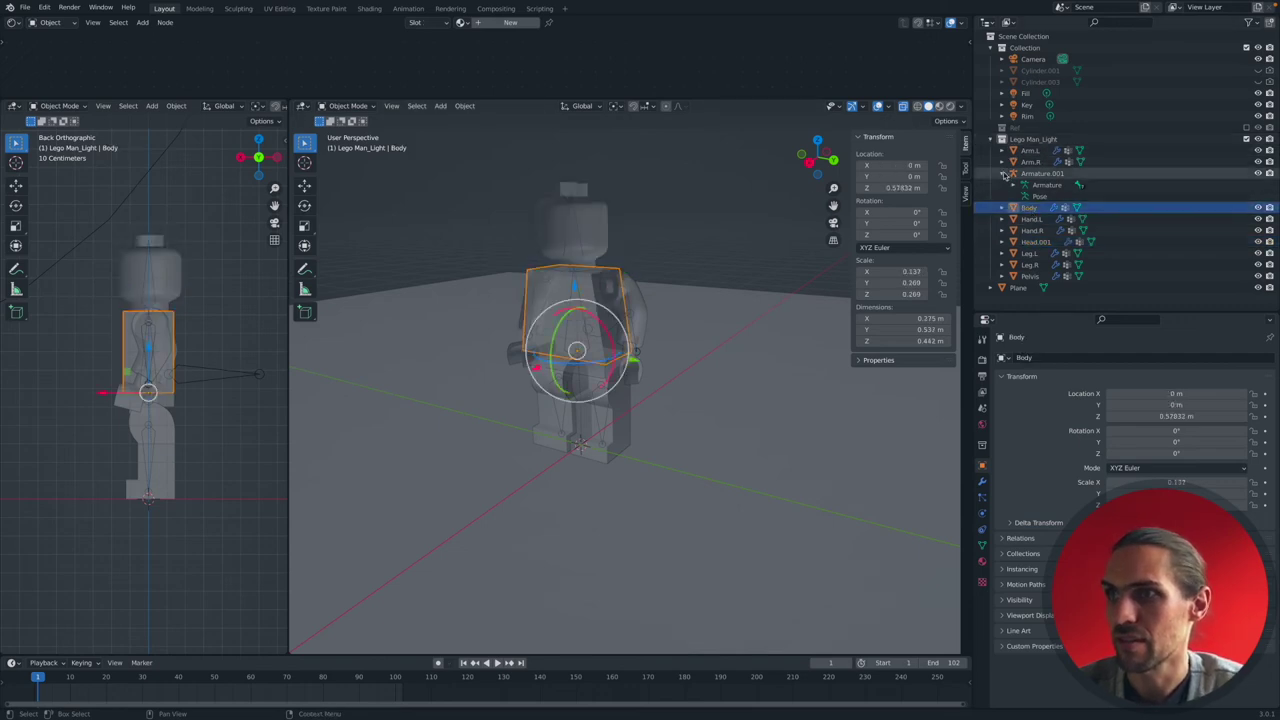
pyautogui.click(1005, 174)
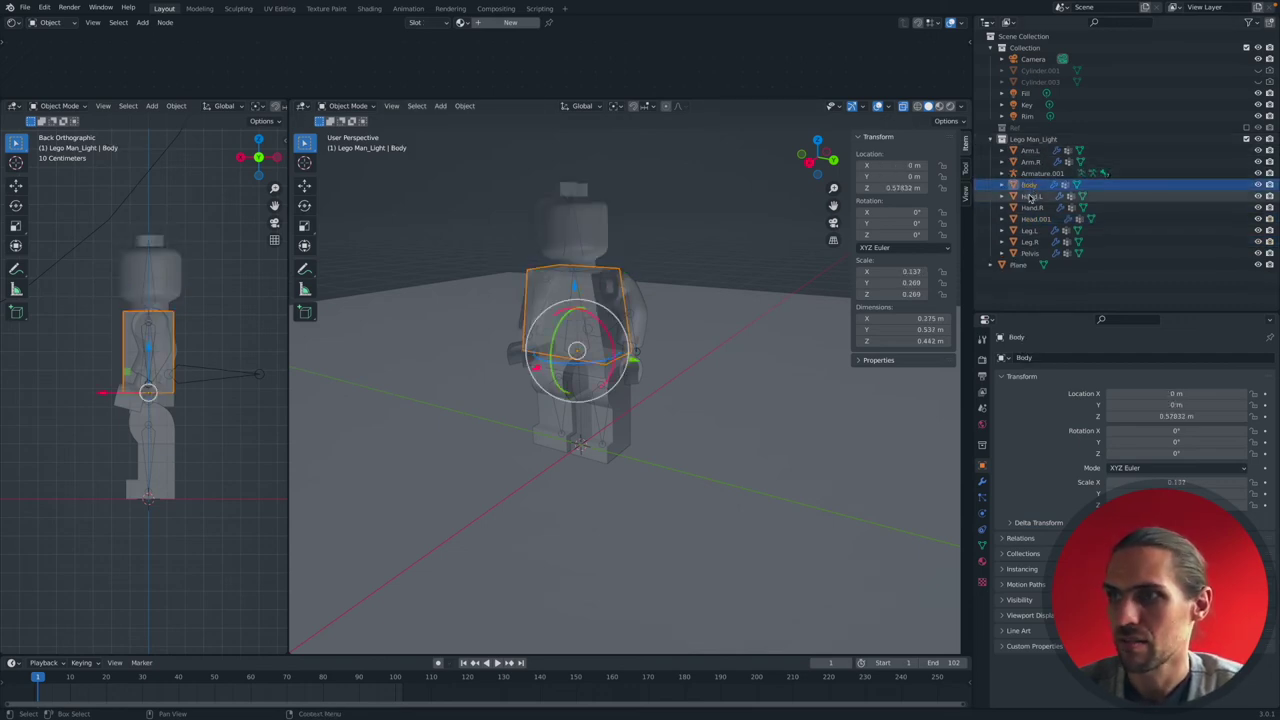
pyautogui.keyDown('ctrl'); pyautogui.click(1030, 197); pyautogui.keyUp('ctrl')
pyautogui.keyDown('ctrl'); pyautogui.click(1031, 208); pyautogui.keyUp('ctrl')
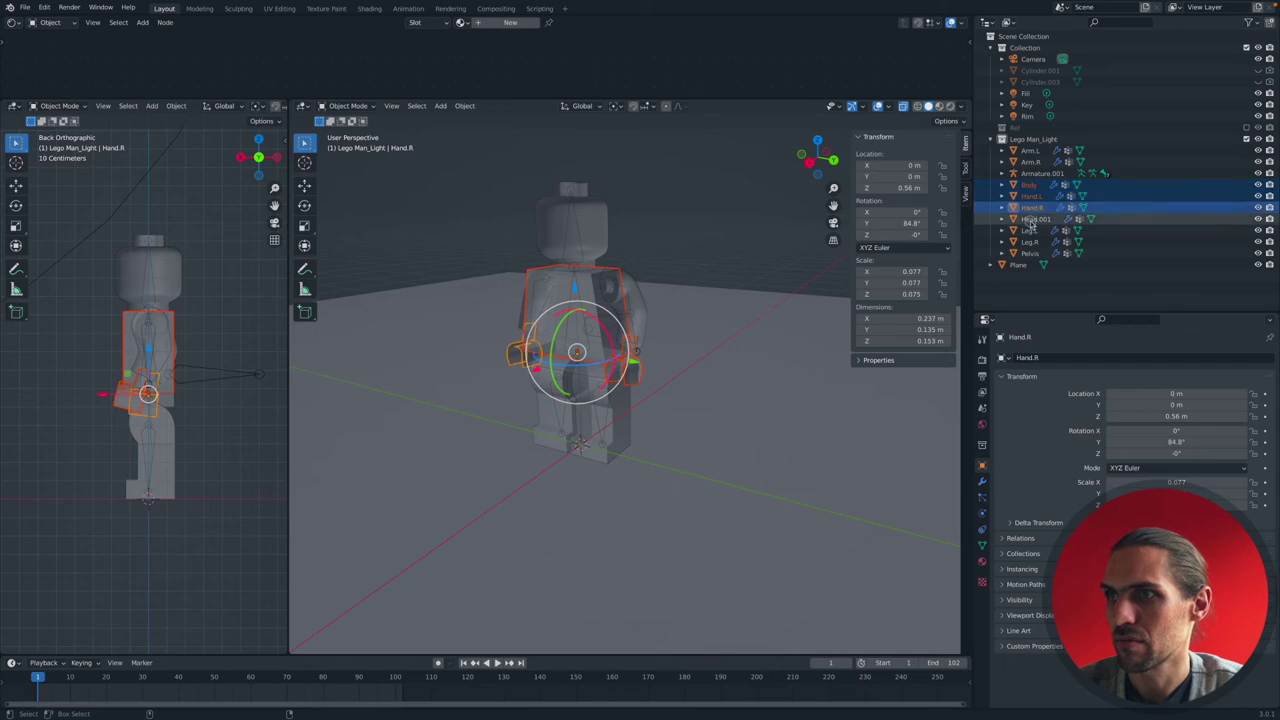
pyautogui.keyDown('ctrl'); pyautogui.click(1031, 219); pyautogui.keyUp('ctrl')
pyautogui.keyDown('ctrl'); pyautogui.click(1030, 230); pyautogui.keyUp('ctrl')
pyautogui.keyDown('ctrl'); pyautogui.click(1030, 242); pyautogui.keyUp('ctrl')
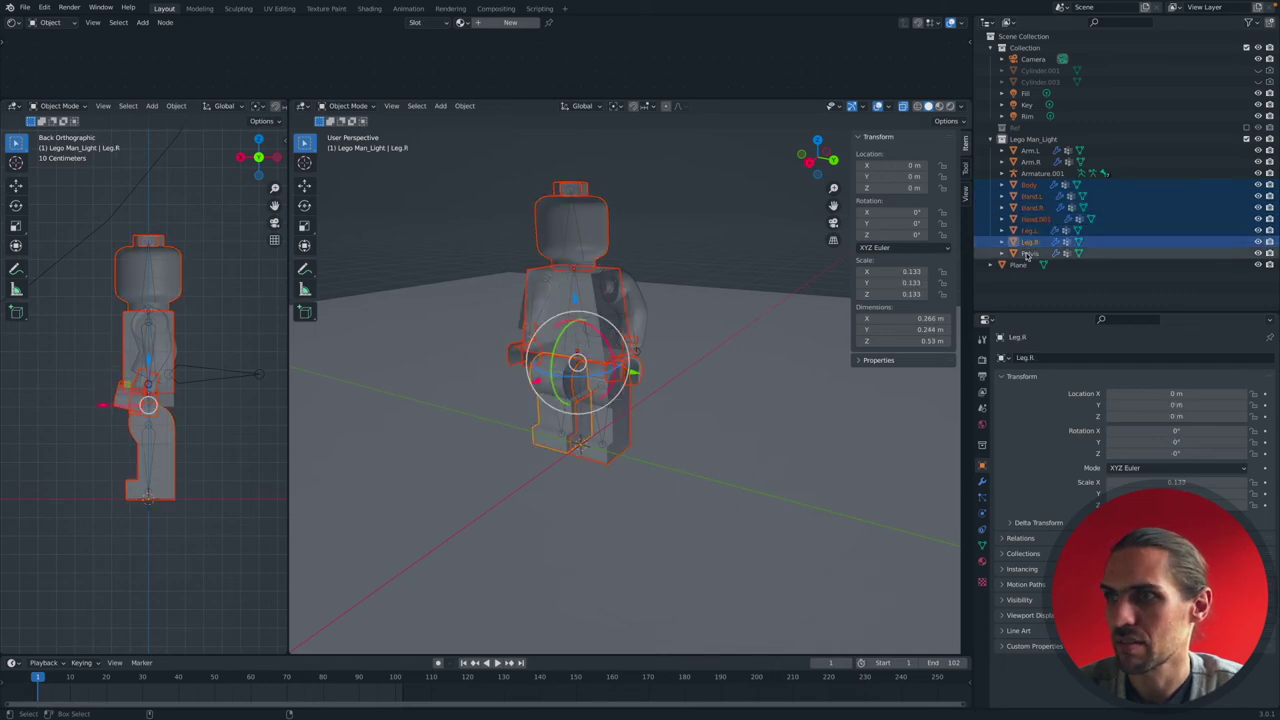
pyautogui.keyDown('ctrl'); pyautogui.click(1032, 254); pyautogui.keyUp('ctrl')
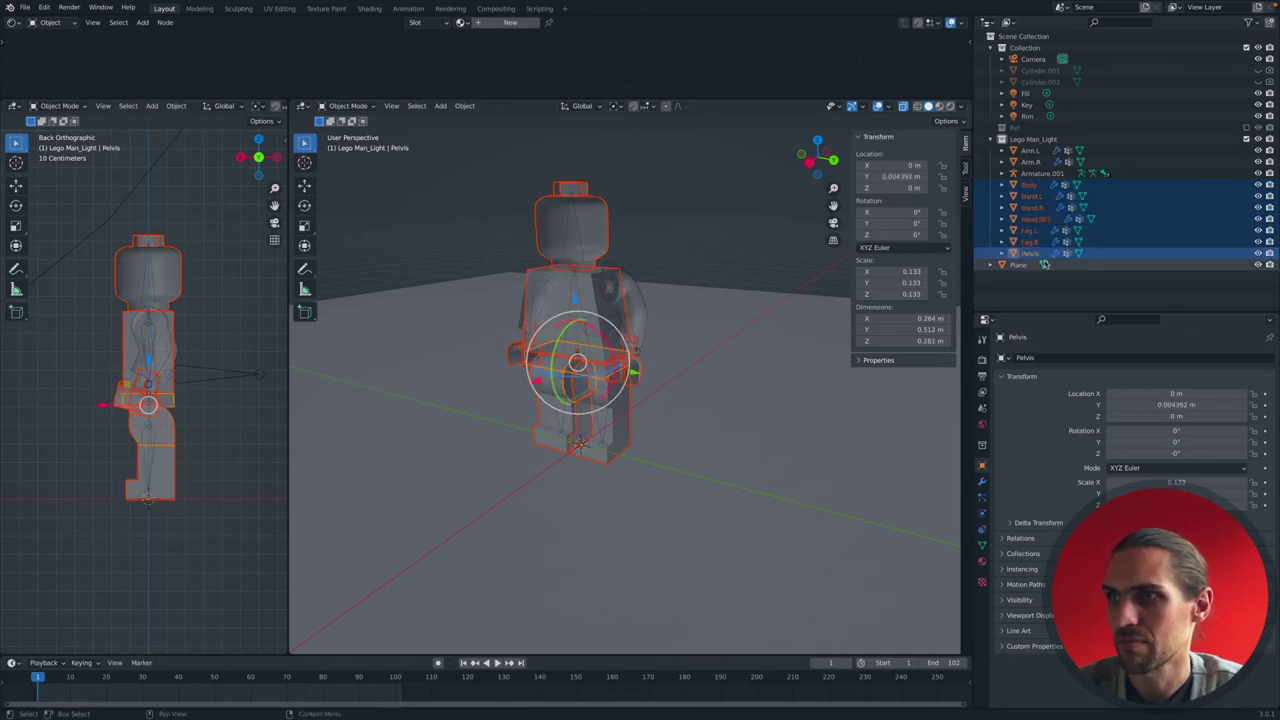
# Add the armature to the selection as the active object and parent the selected meshes to it using Armature Deform With Empty Groups.
pyautogui.click(1002, 173)
pyautogui.click(1014, 186)
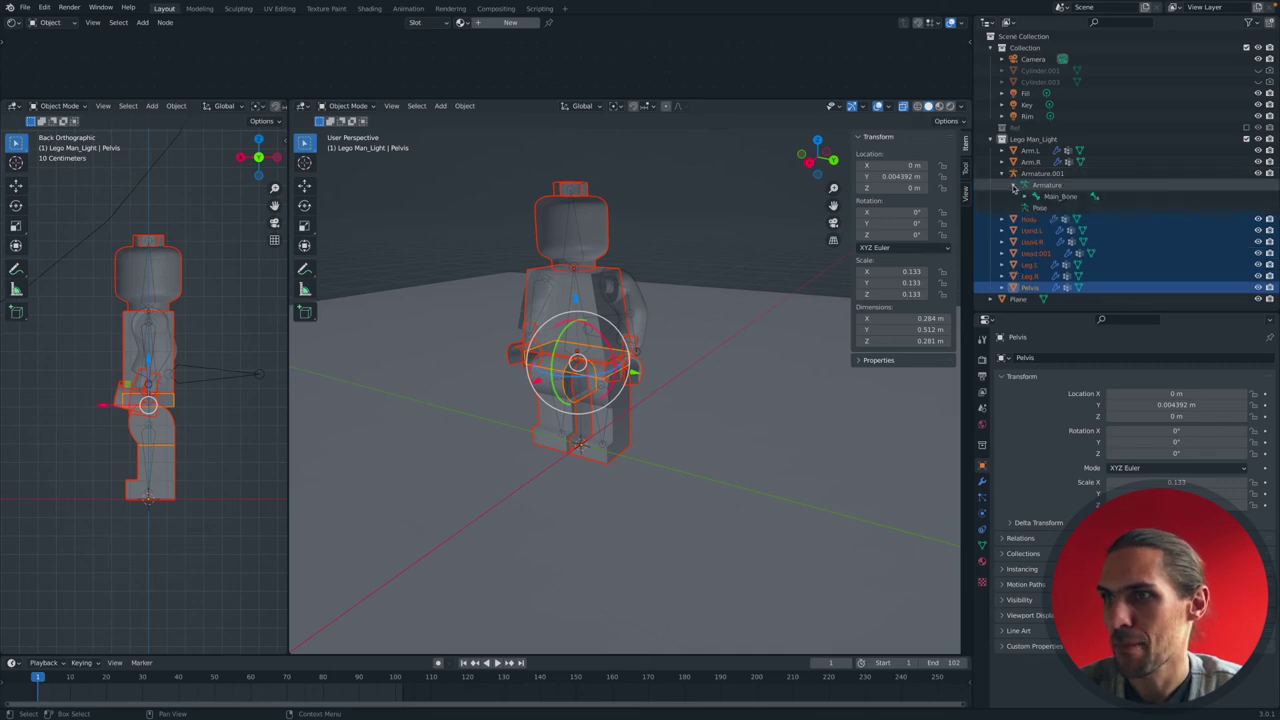
pyautogui.click(1030, 196)
pyautogui.click(1046, 186)
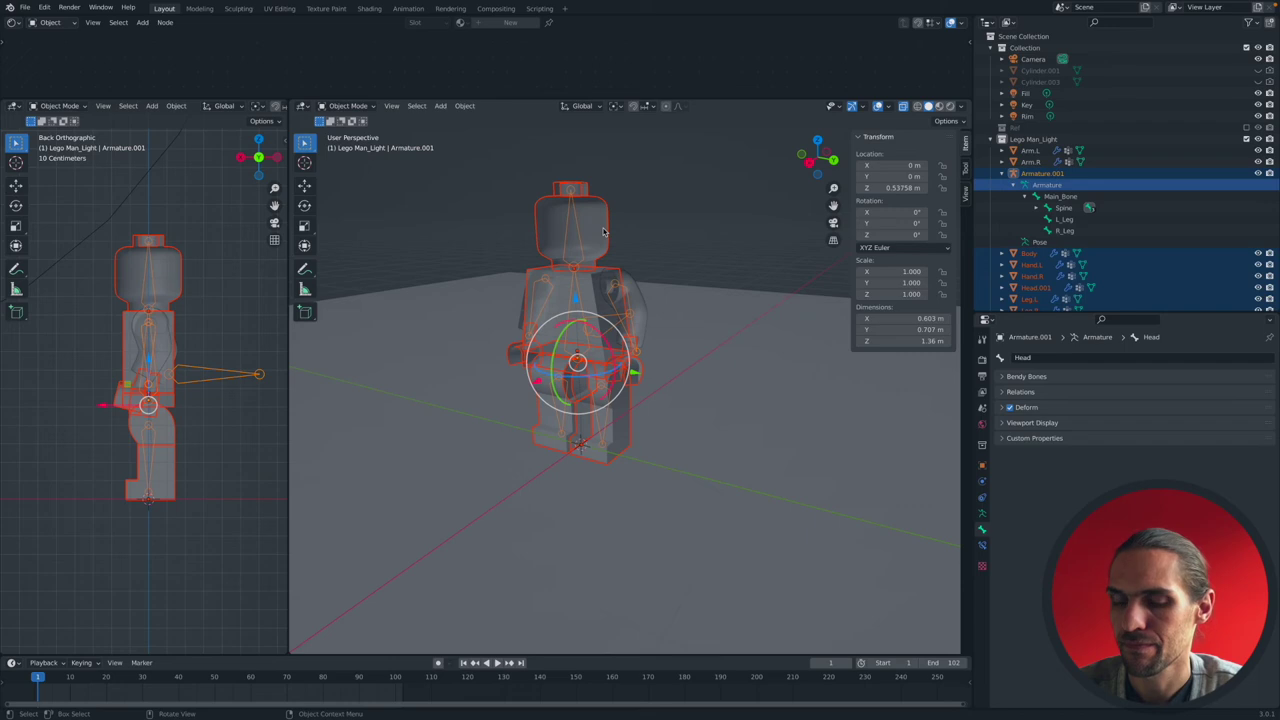
pyautogui.hotkey('ctrl', 'p')
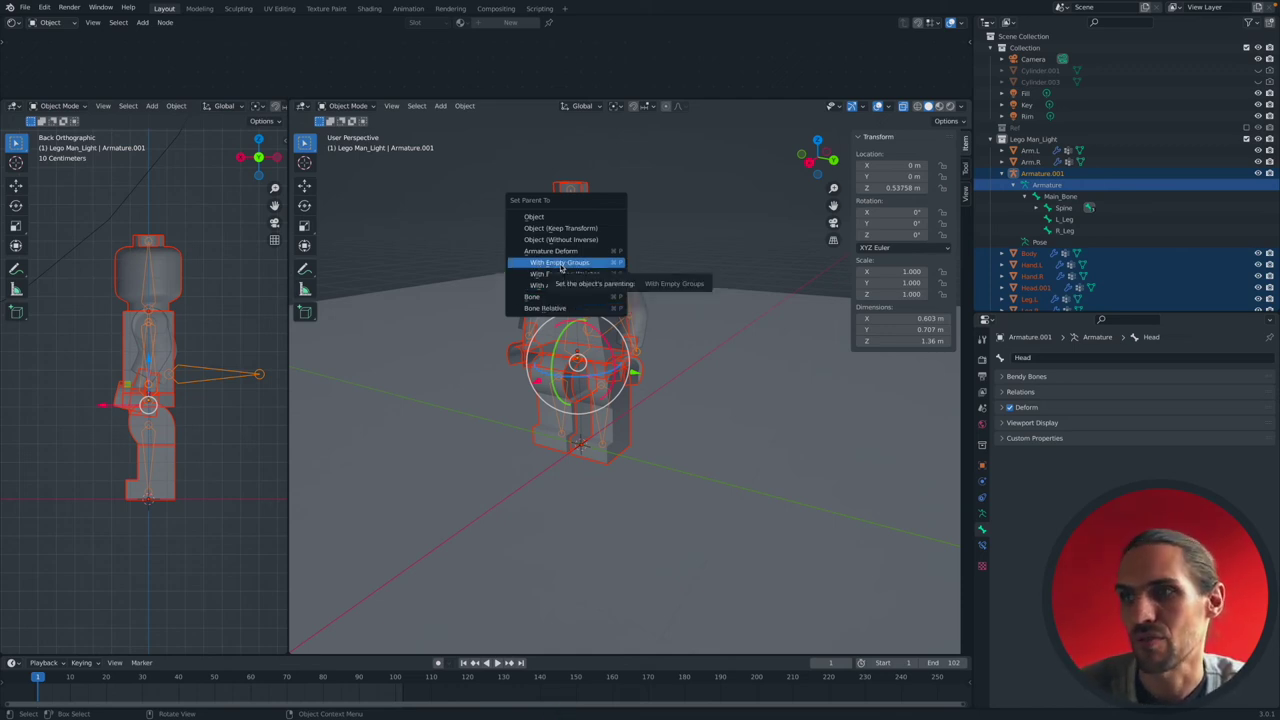
pyautogui.click(562, 264)
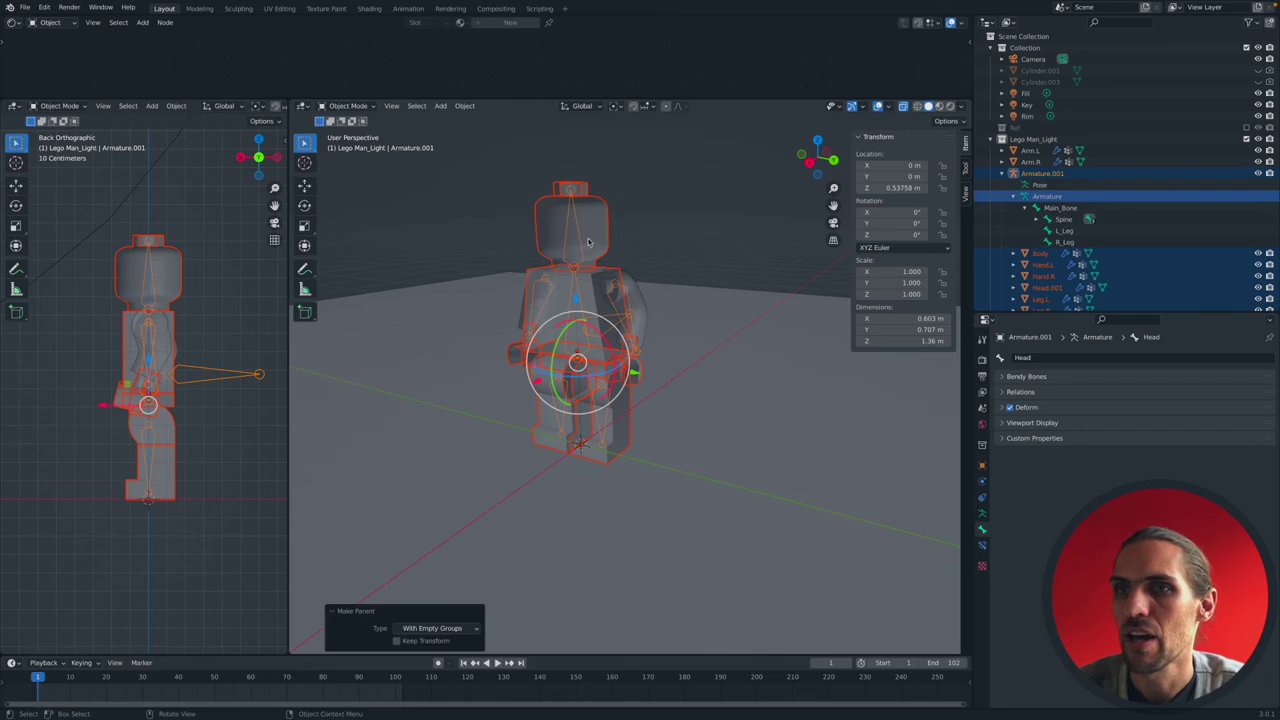
pyautogui.moveTo(643, 264); pyautogui.dragTo(643, 264, button='middle')
pyautogui.click(673, 313)
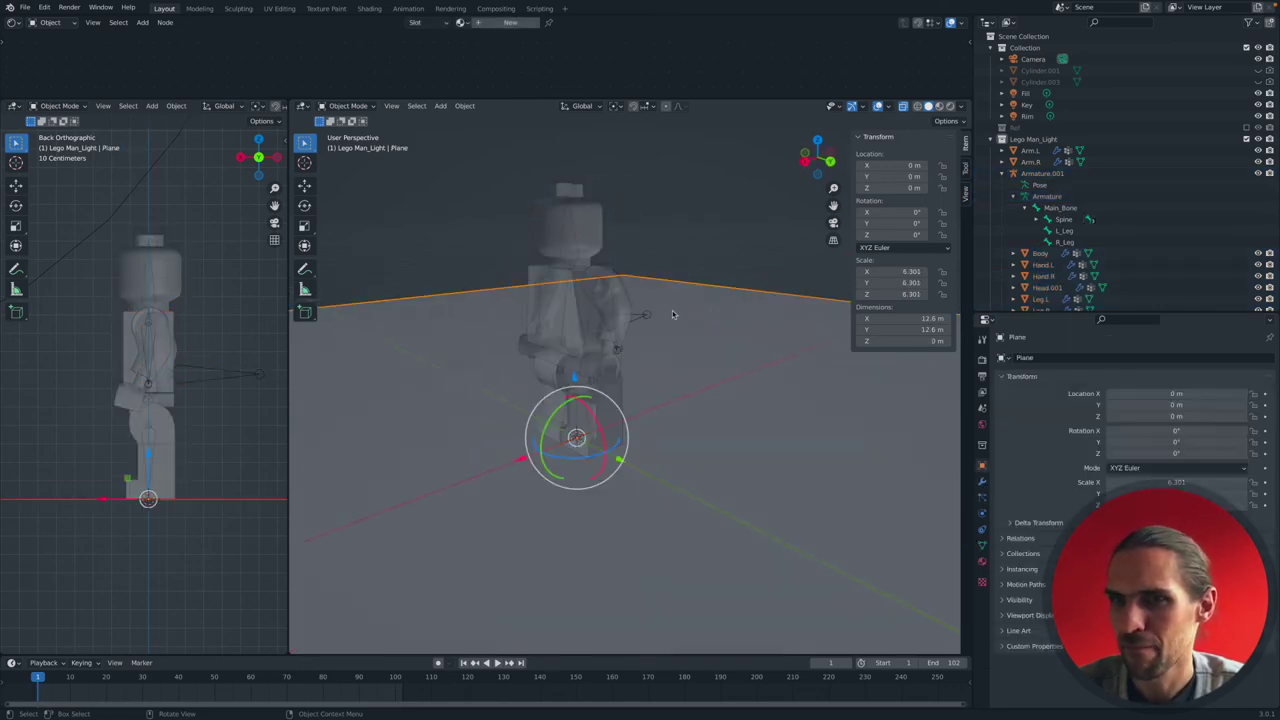
pyautogui.click(608, 318)
pyautogui.moveTo(712, 292); pyautogui.dragTo(712, 292, button='middle')
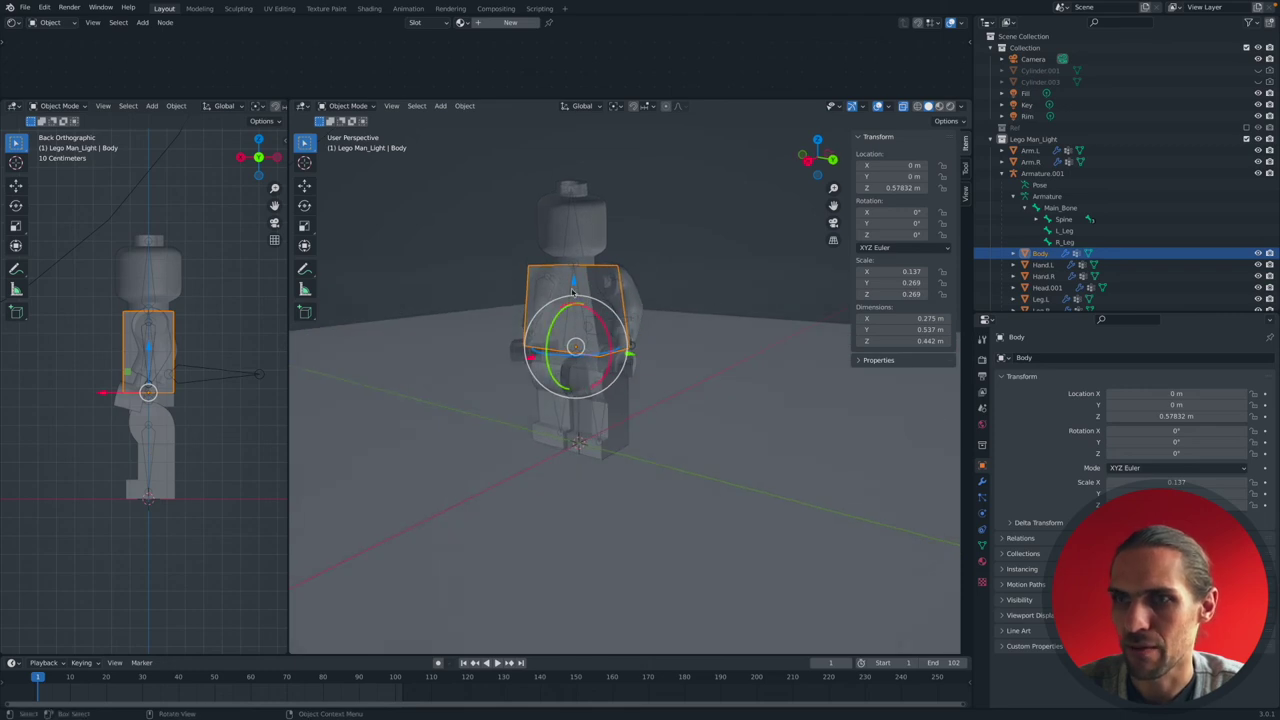
pyautogui.click(1060, 218)
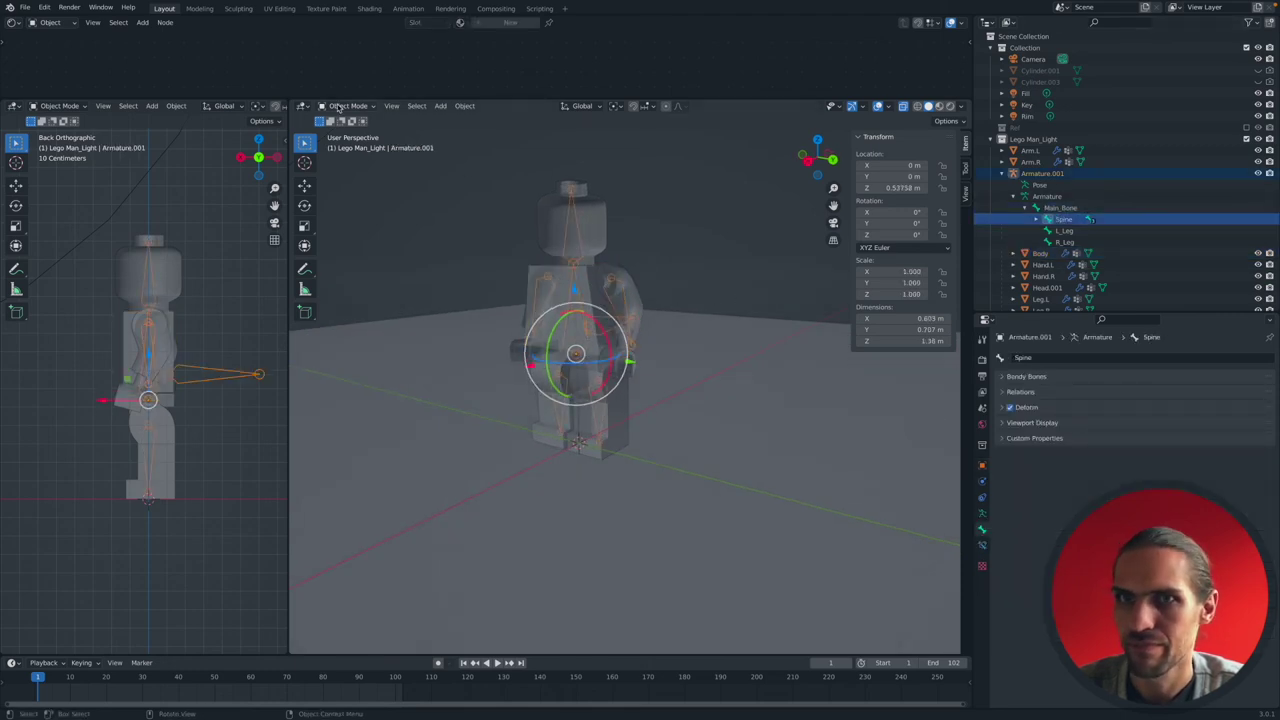
pyautogui.click(338, 106)
pyautogui.click(343, 134)
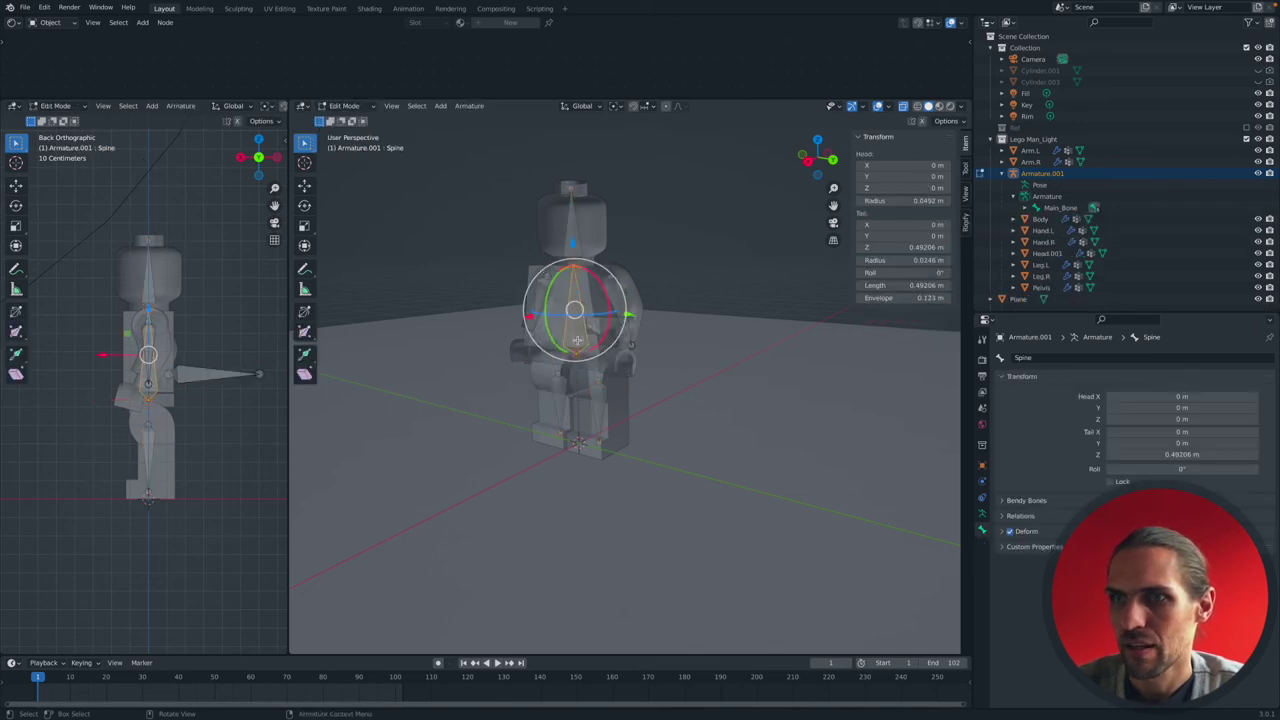
pyautogui.keyDown('ctrl'); pyautogui.moveTo(681, 324); pyautogui.dragTo(687, 260, button='middle'); pyautogui.keyUp('ctrl')
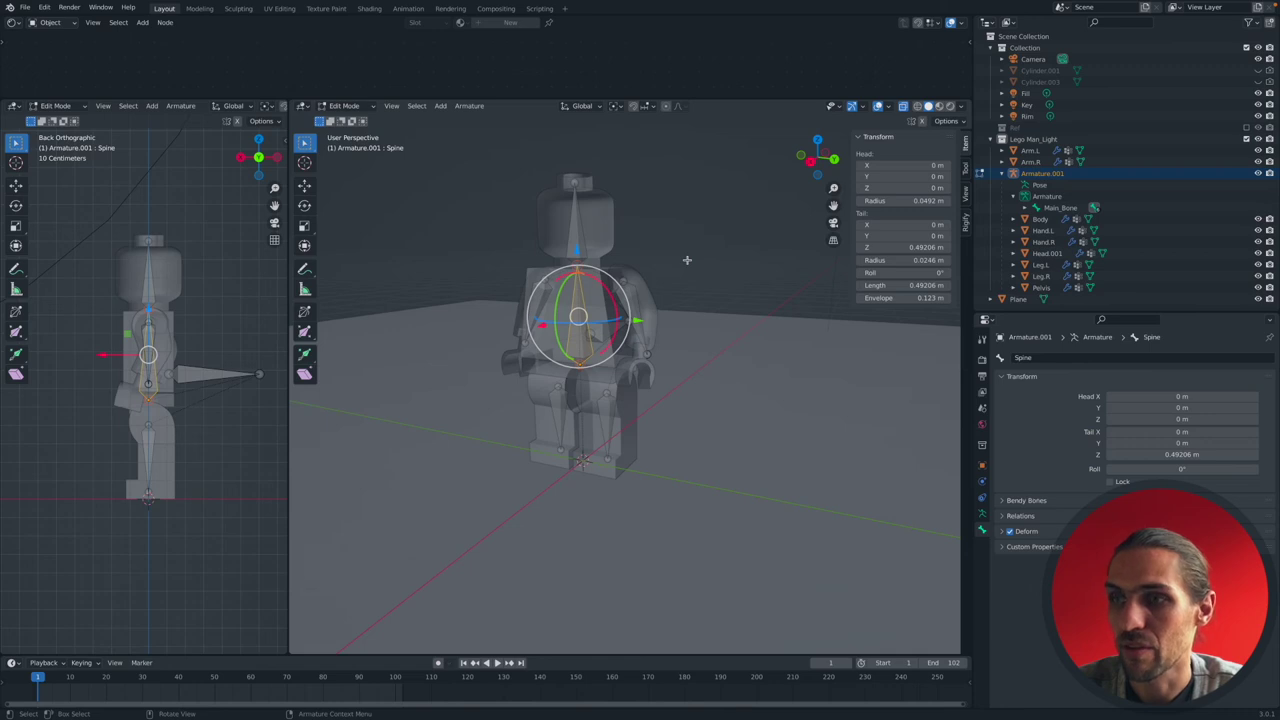
pyautogui.click(350, 107)
pyautogui.click(350, 107)
pyautogui.click(348, 107)
pyautogui.click(345, 121)
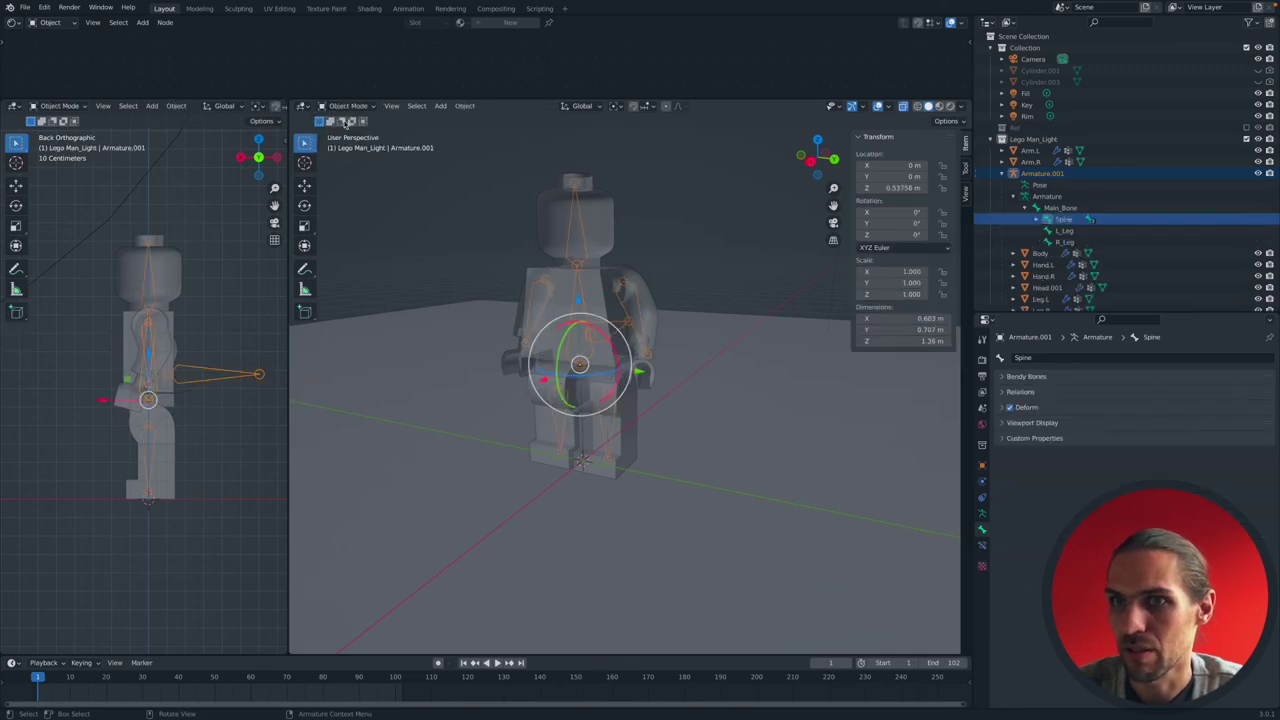
# Examine the vertex groups of the Head.001 mesh in Weight Paint mode, returning to Object Mode when done.
pyautogui.click(590, 202)
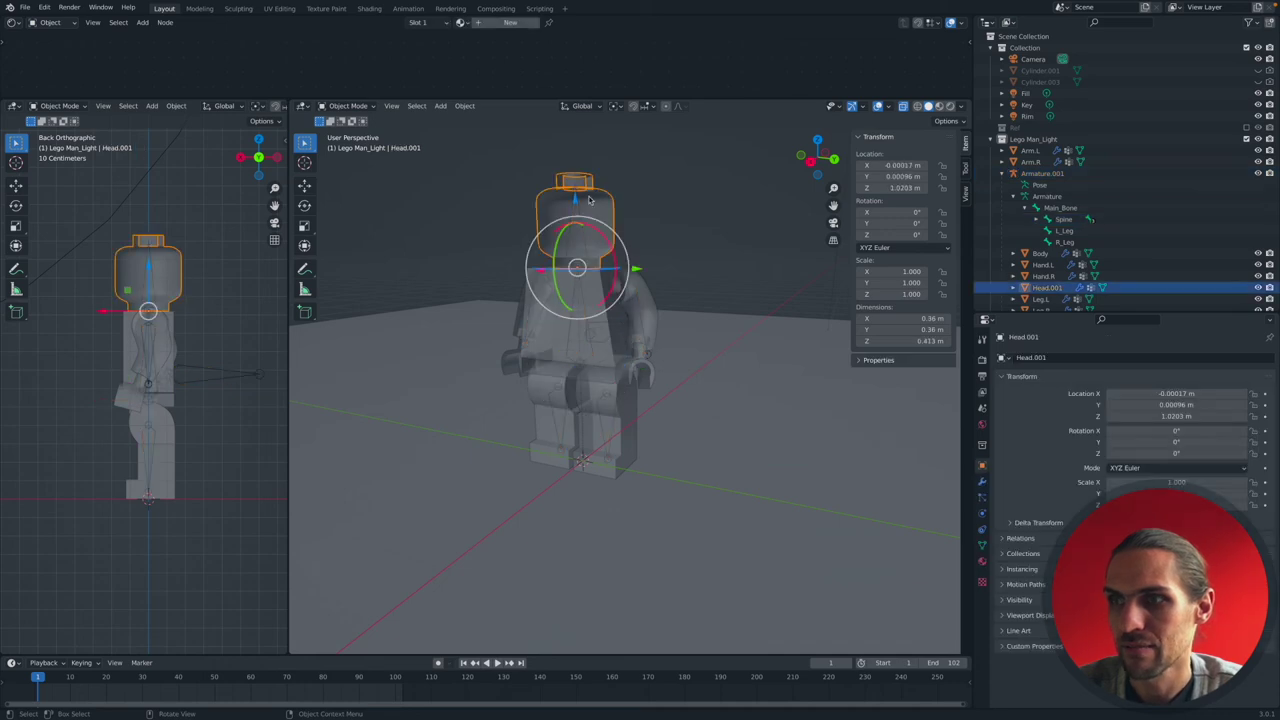
pyautogui.click(346, 106)
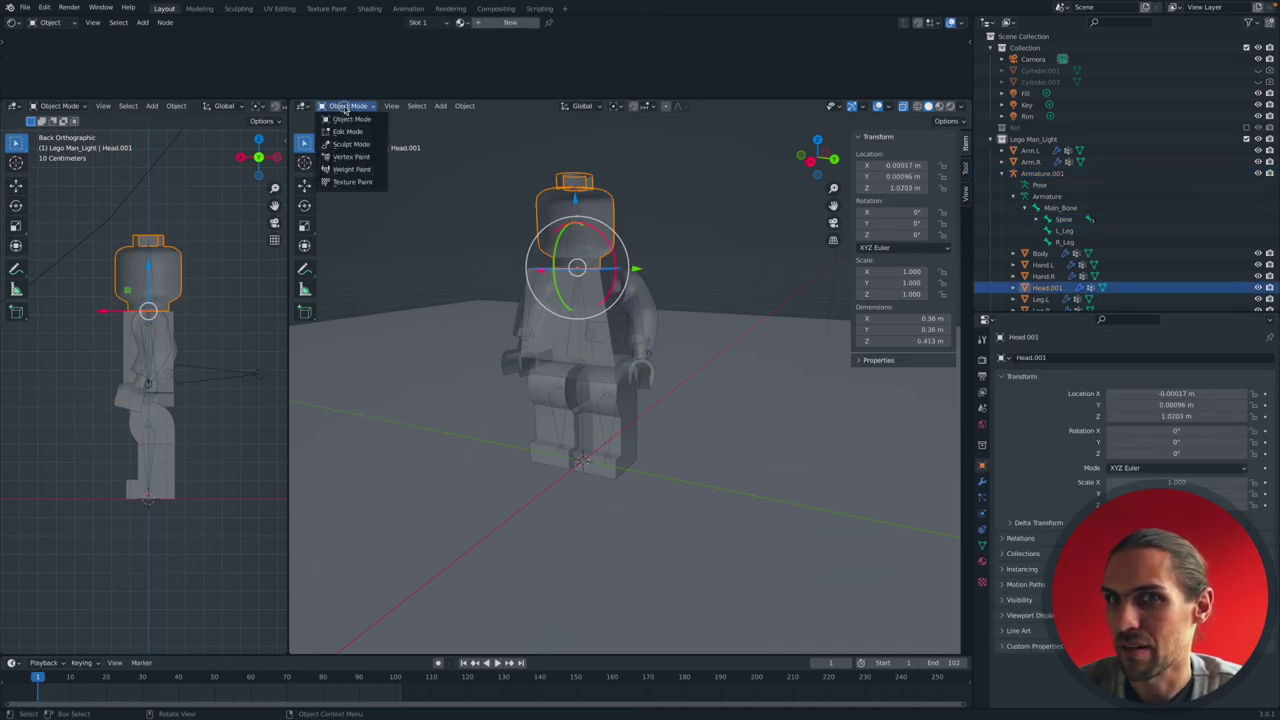
pyautogui.click(338, 170)
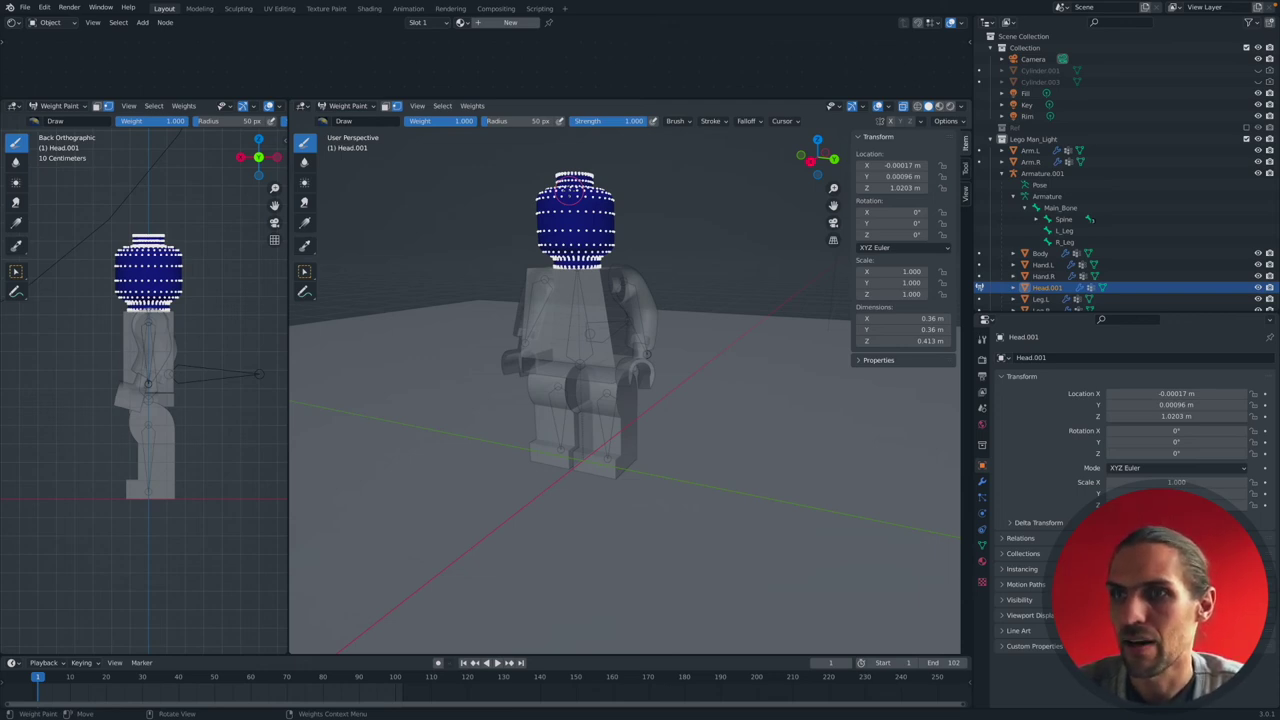
pyautogui.click(982, 545)
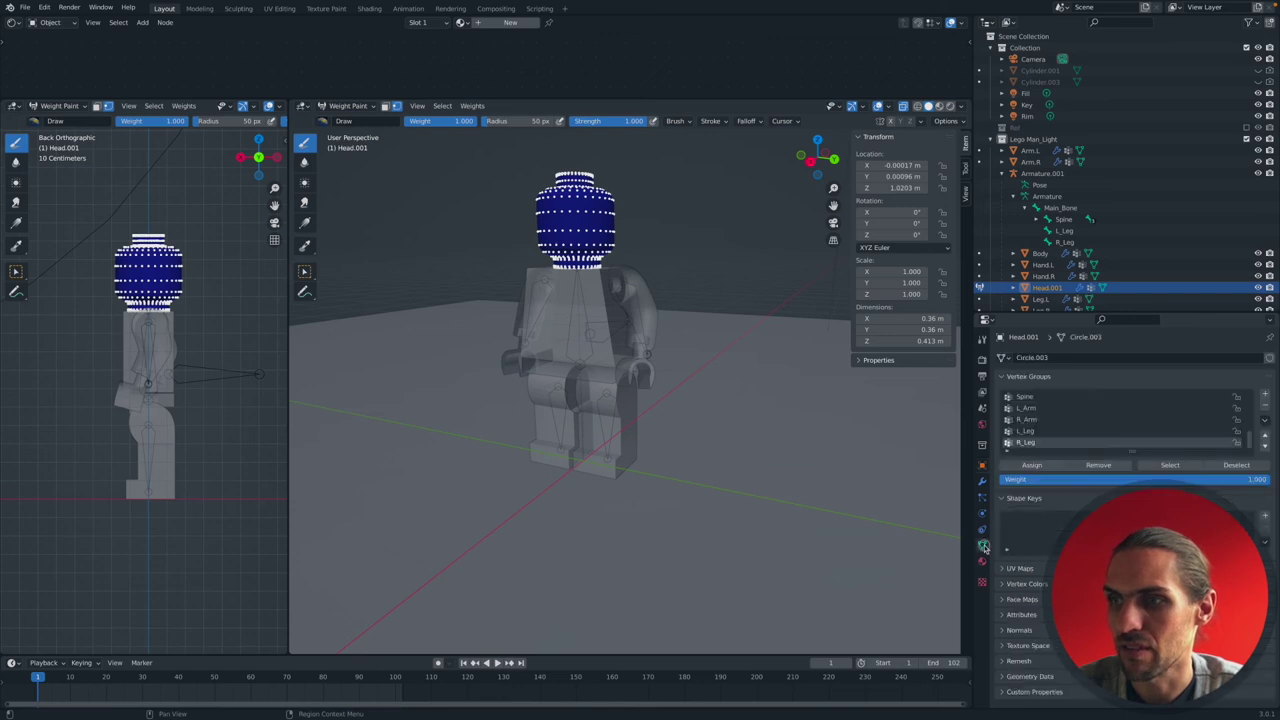
pyautogui.scroll(5, 1034, 404)
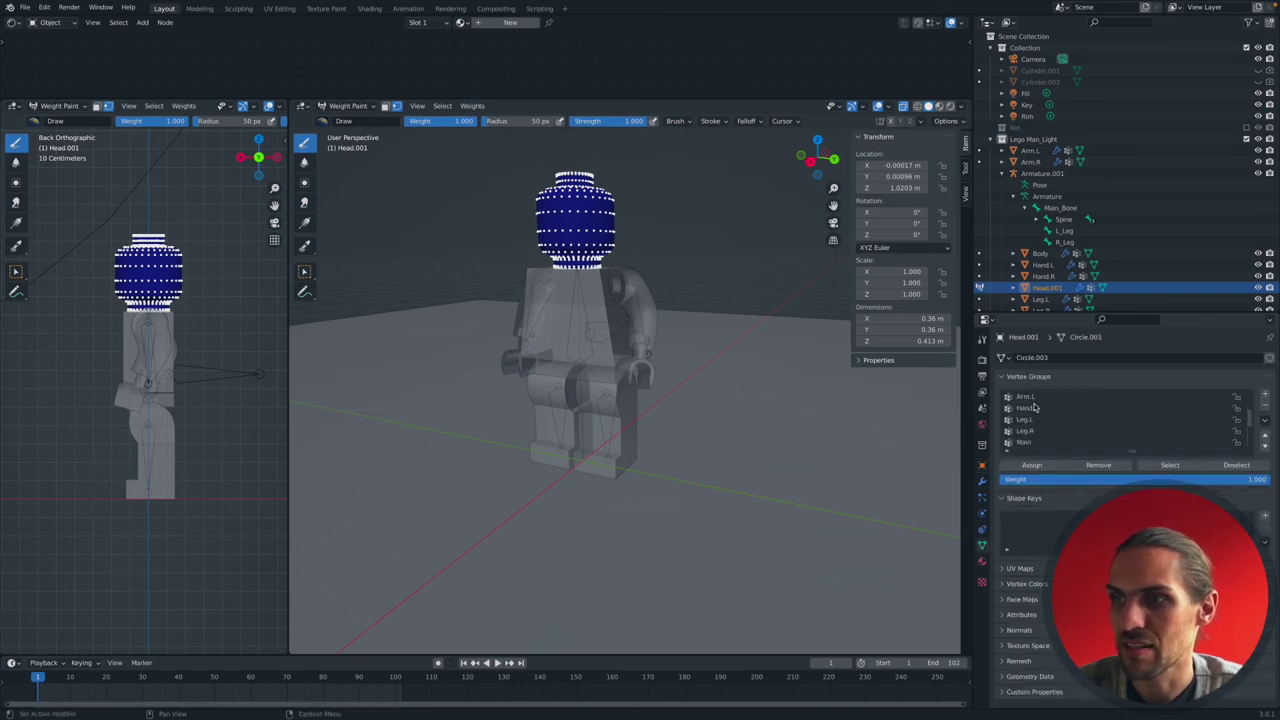
pyautogui.scroll(-5, 1056, 410)
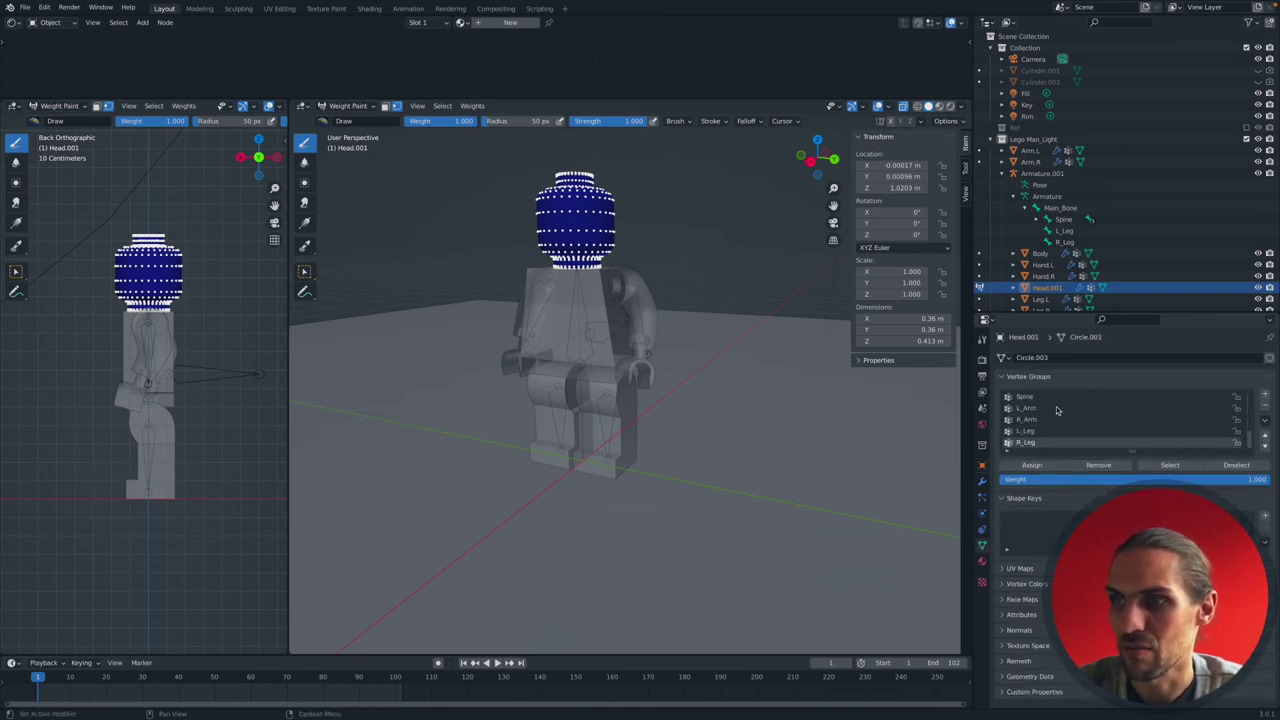
pyautogui.scroll(5, 1056, 410)
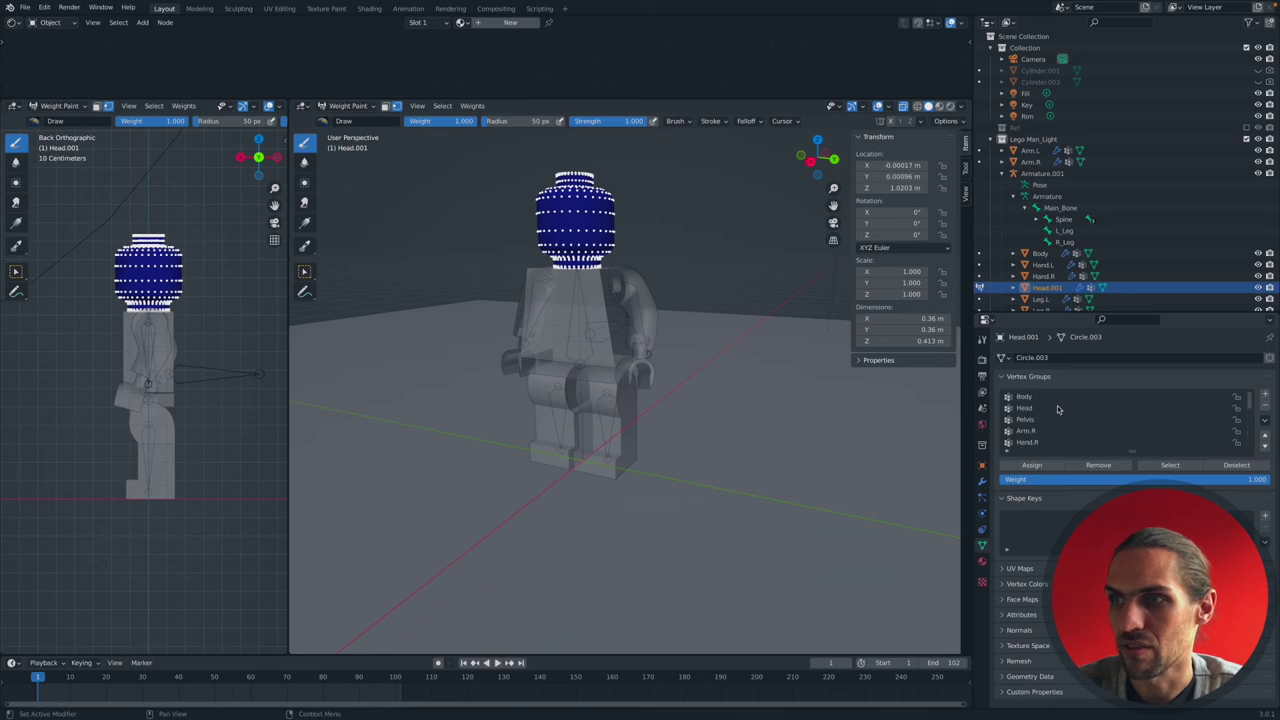
pyautogui.scroll(-5, 1058, 409)
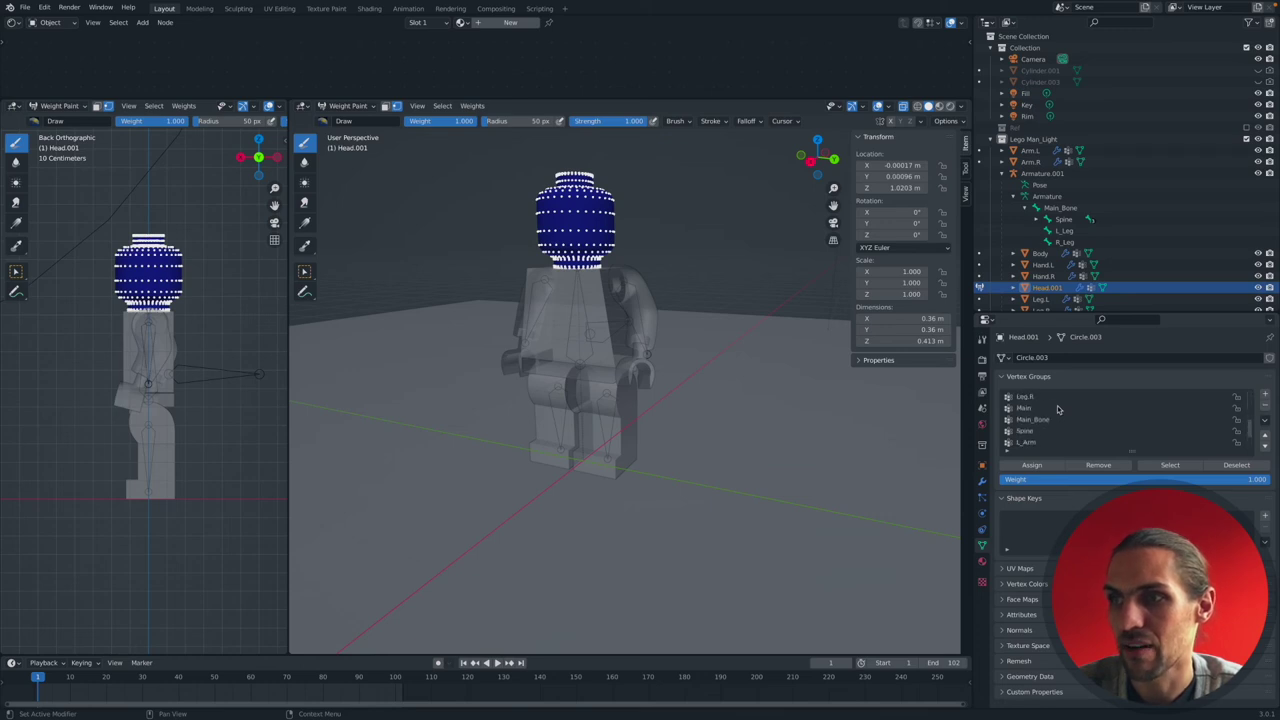
pyautogui.hotkey('ctrl', 'Tab')
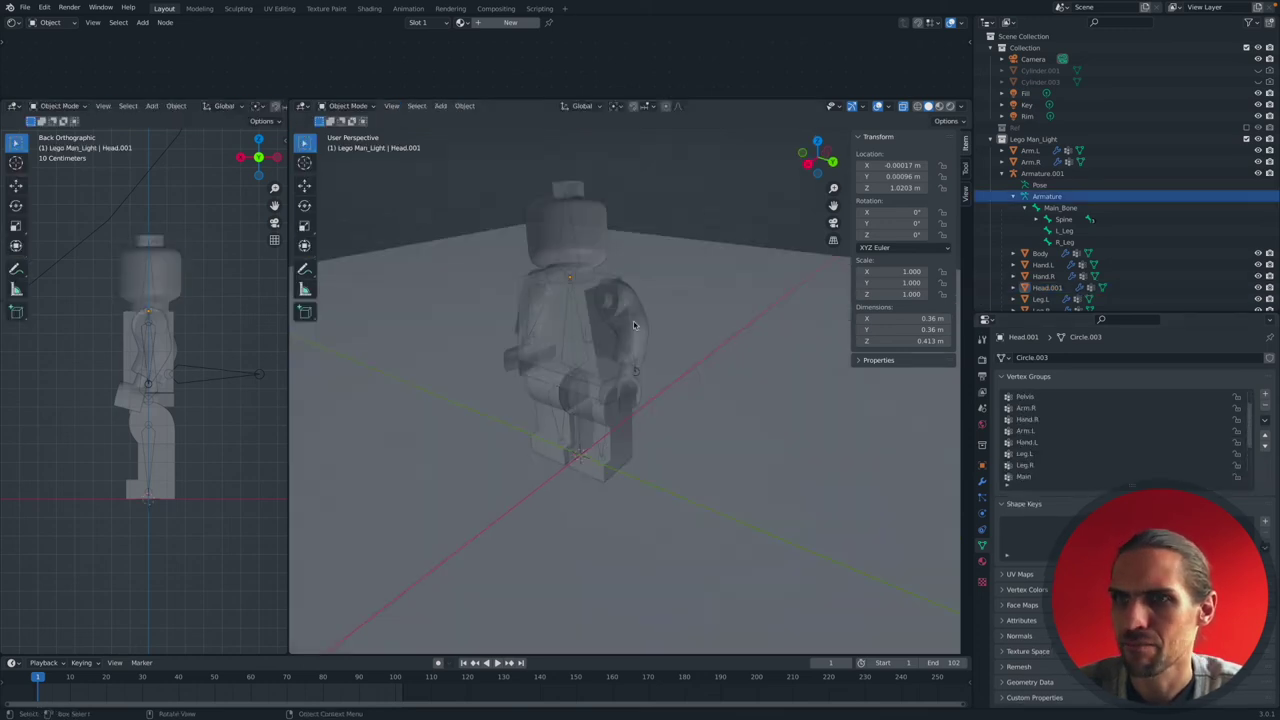
# Select the Leg.L mesh and switch it to Weight Paint mode.
pyautogui.click(602, 424)
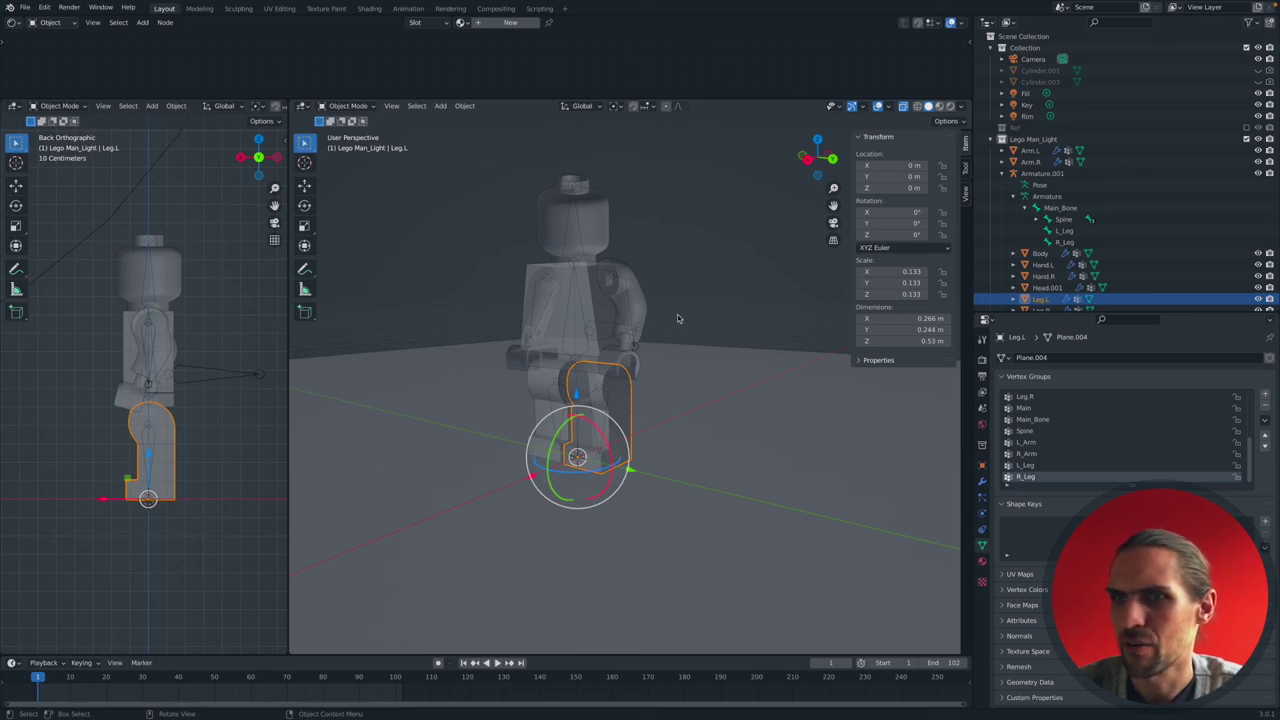
pyautogui.scroll(1, 648, 394)
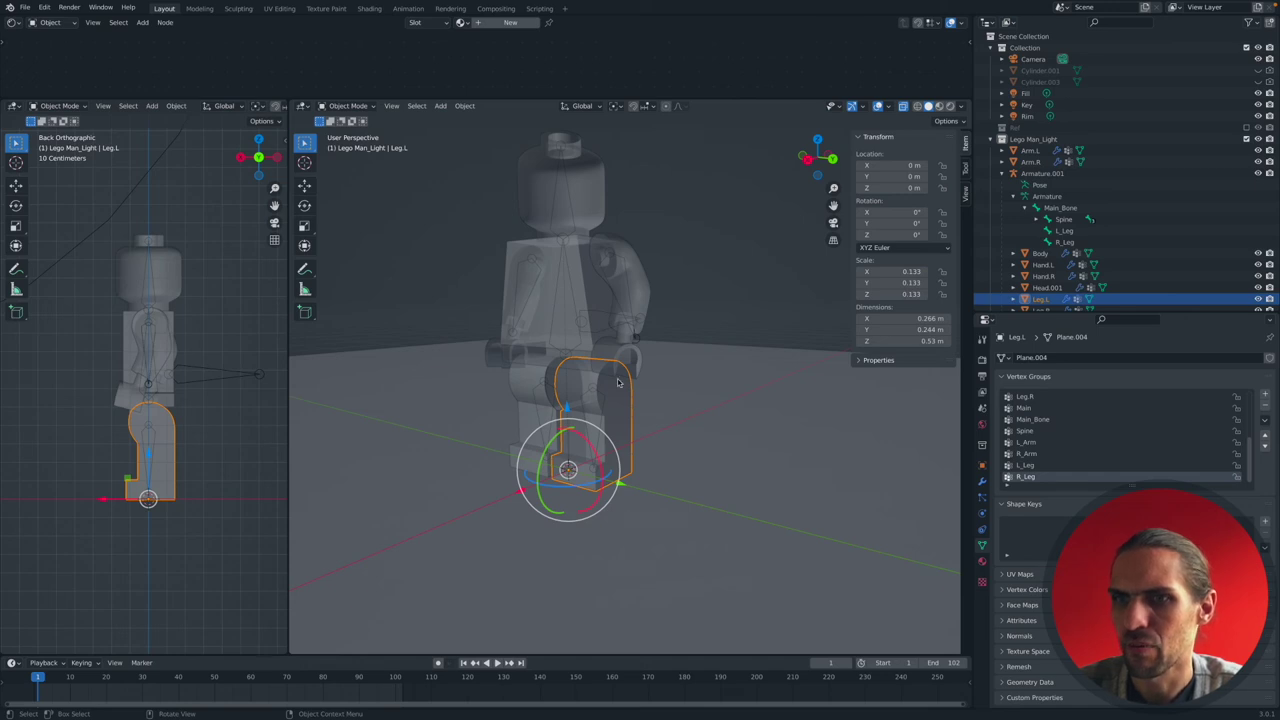
pyautogui.moveTo(605, 390); pyautogui.dragTo(607, 390, button='middle')
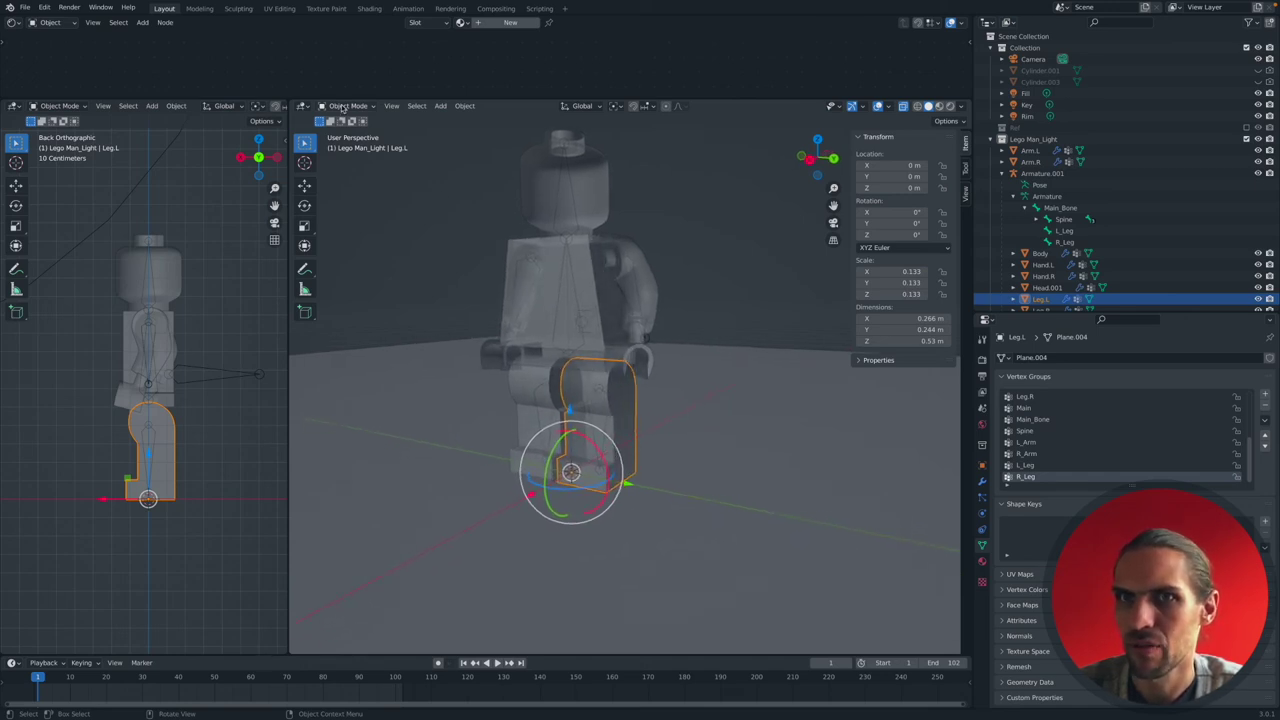
pyautogui.click(343, 108)
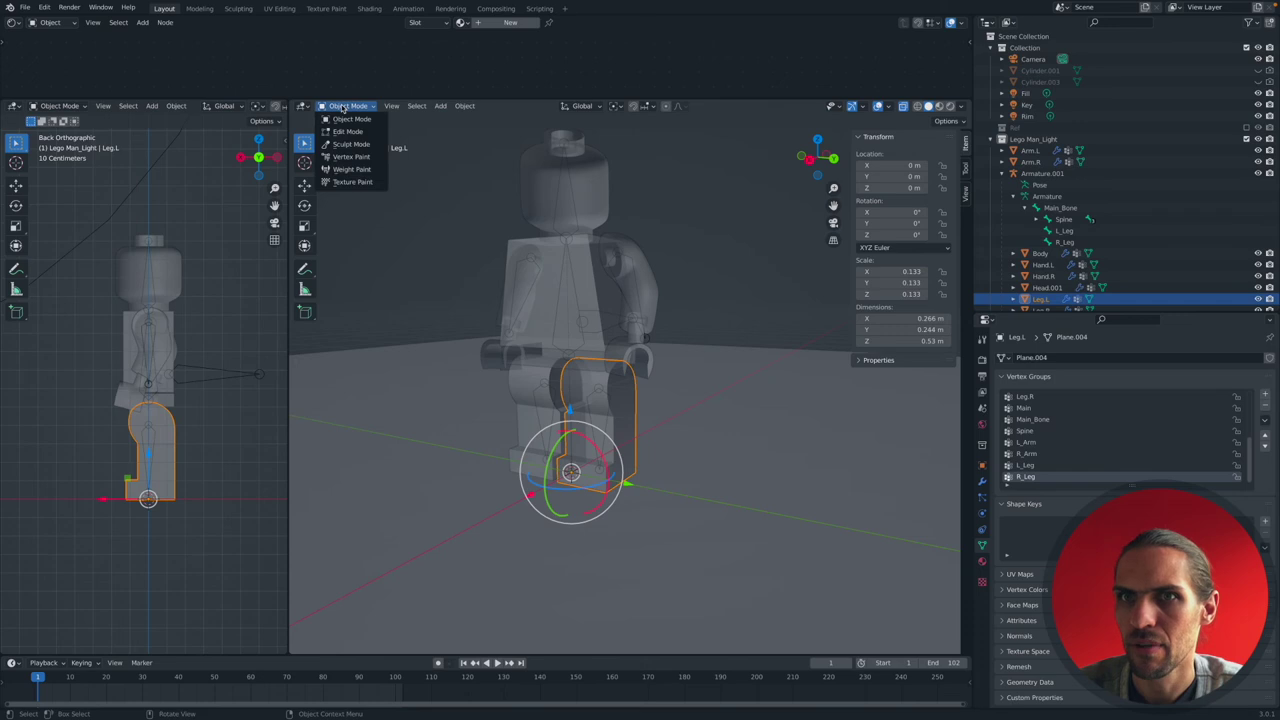
pyautogui.click(355, 170)
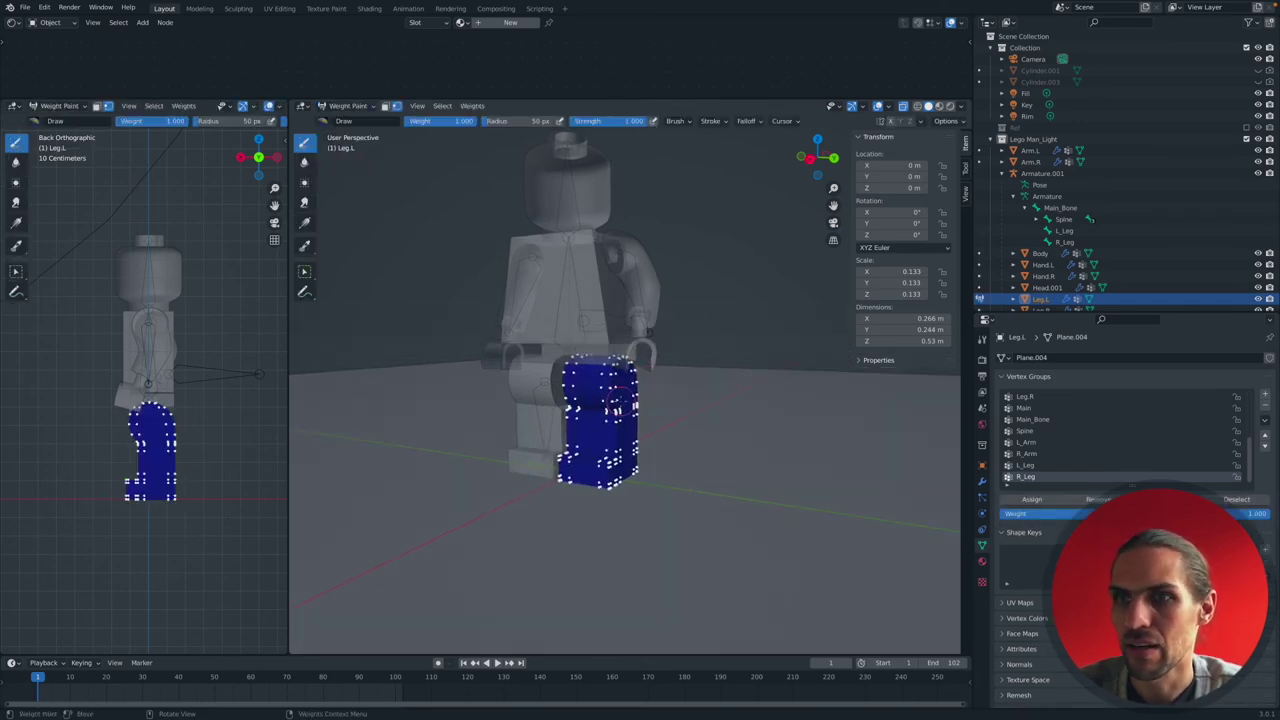
pyautogui.moveTo(625, 372); pyautogui.dragTo(614, 376, button='middle')
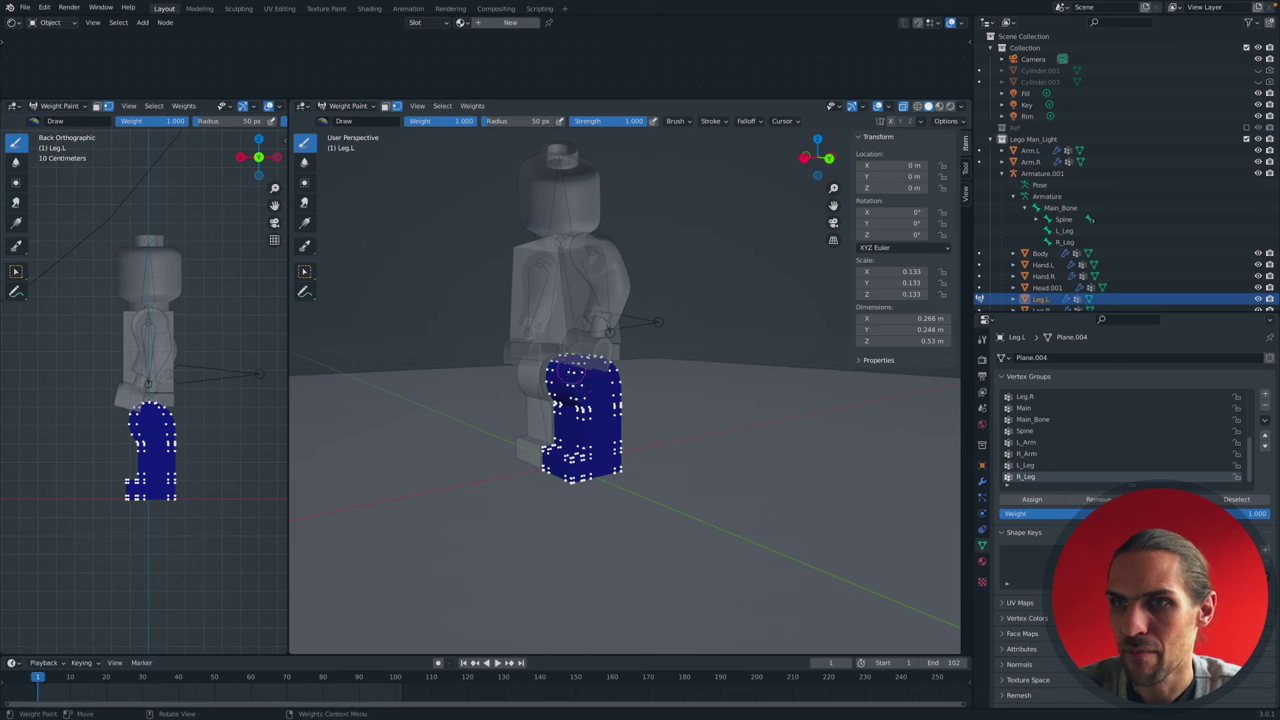
pyautogui.moveTo(578, 376)
pyautogui.mouseDown()
pyautogui.moveTo(582, 426)
pyautogui.moveTo(598, 444)
pyautogui.mouseUp()
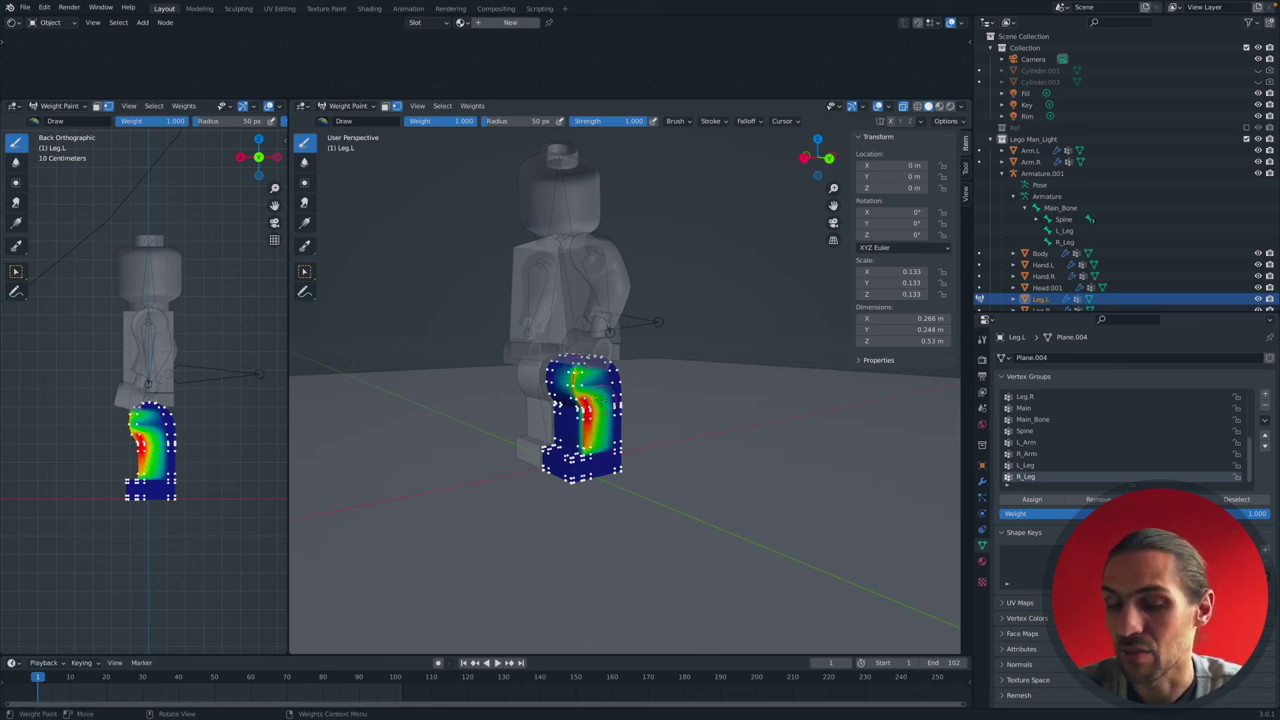
pyautogui.hotkey('ctrl', 'z')
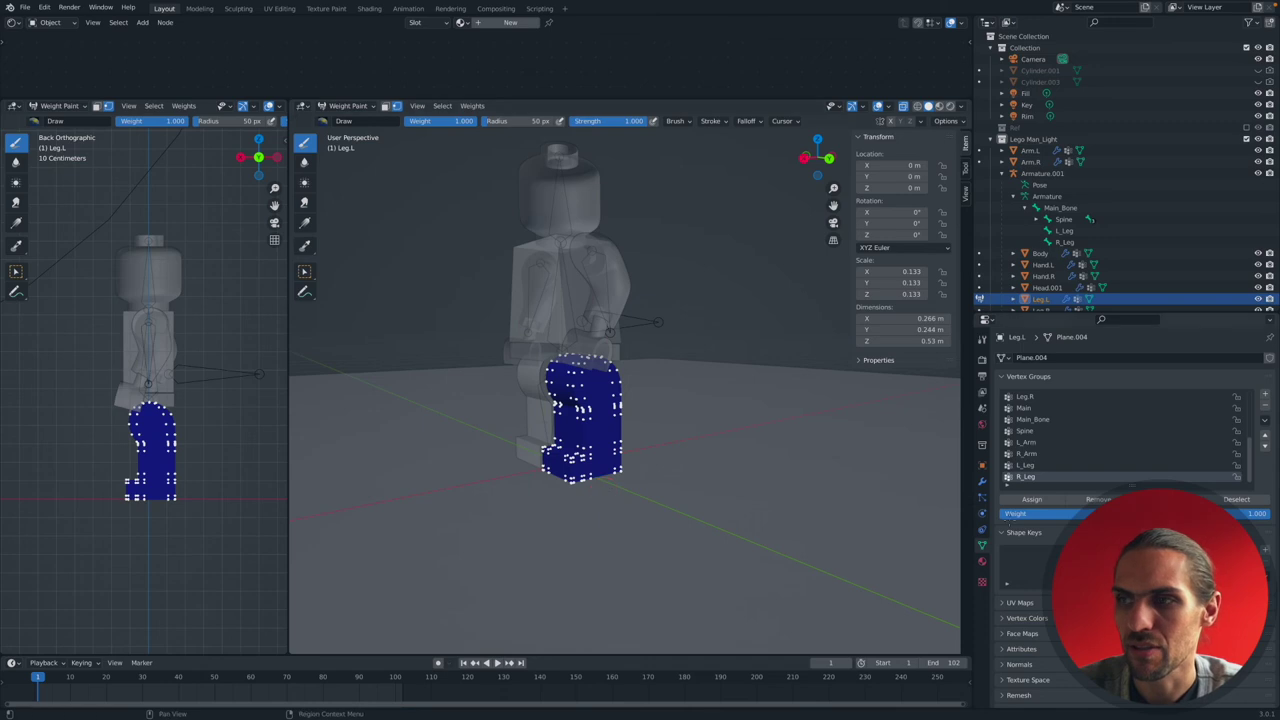
# Make L_Leg the active vertex group of Leg.L and keep vertex selection masking switched on.
pyautogui.scroll(9, 1057, 458)
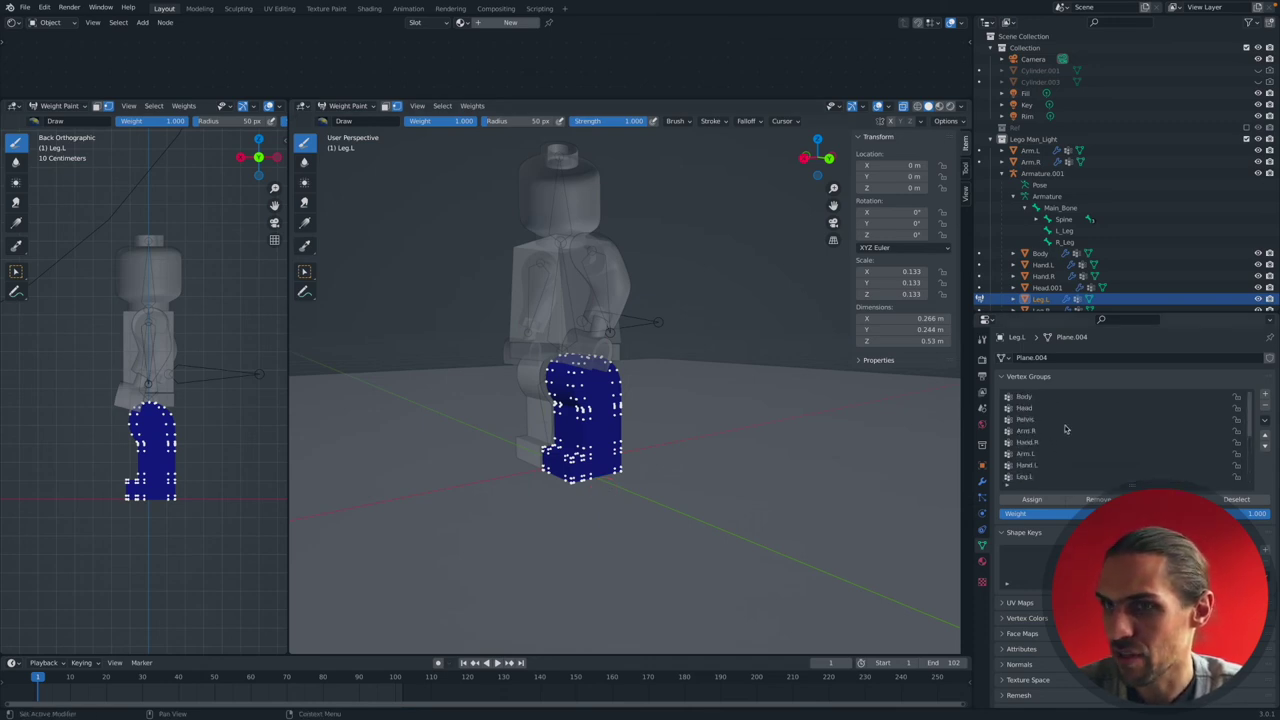
pyautogui.scroll(-8, 1065, 428)
pyautogui.moveTo(646, 338); pyautogui.dragTo(530, 112, button='middle')
pyautogui.click(396, 106)
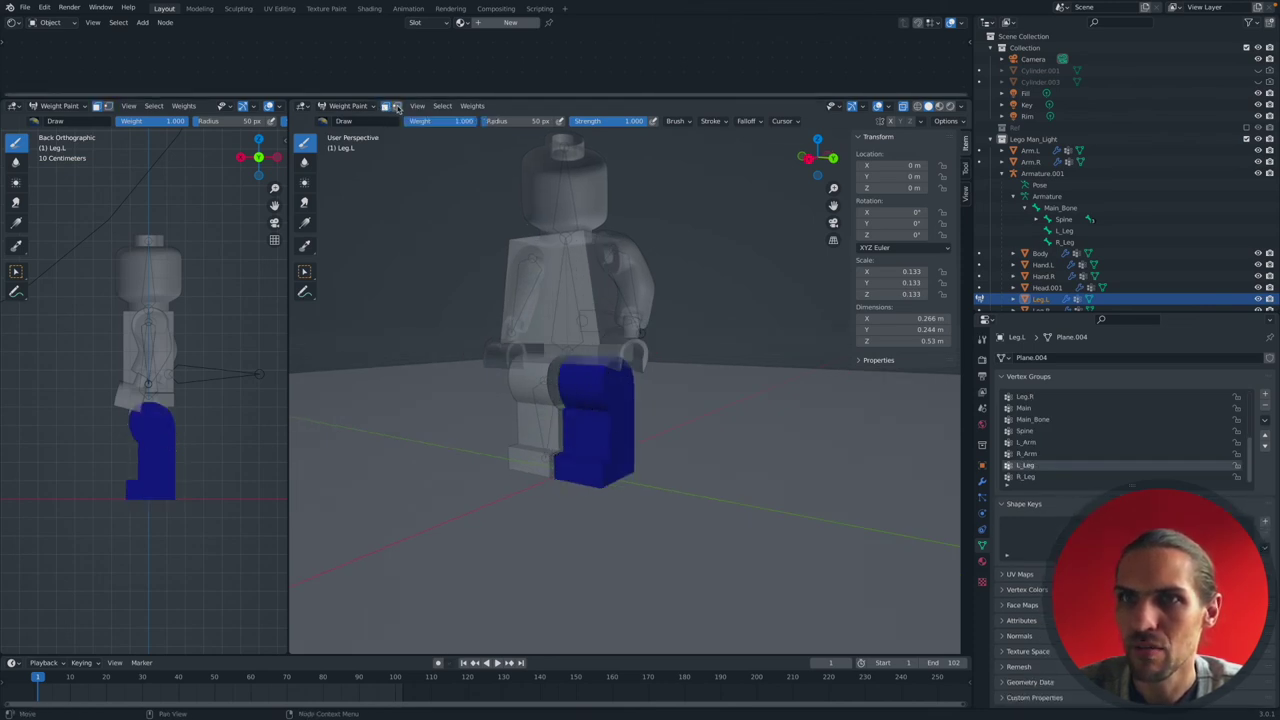
pyautogui.click(396, 107)
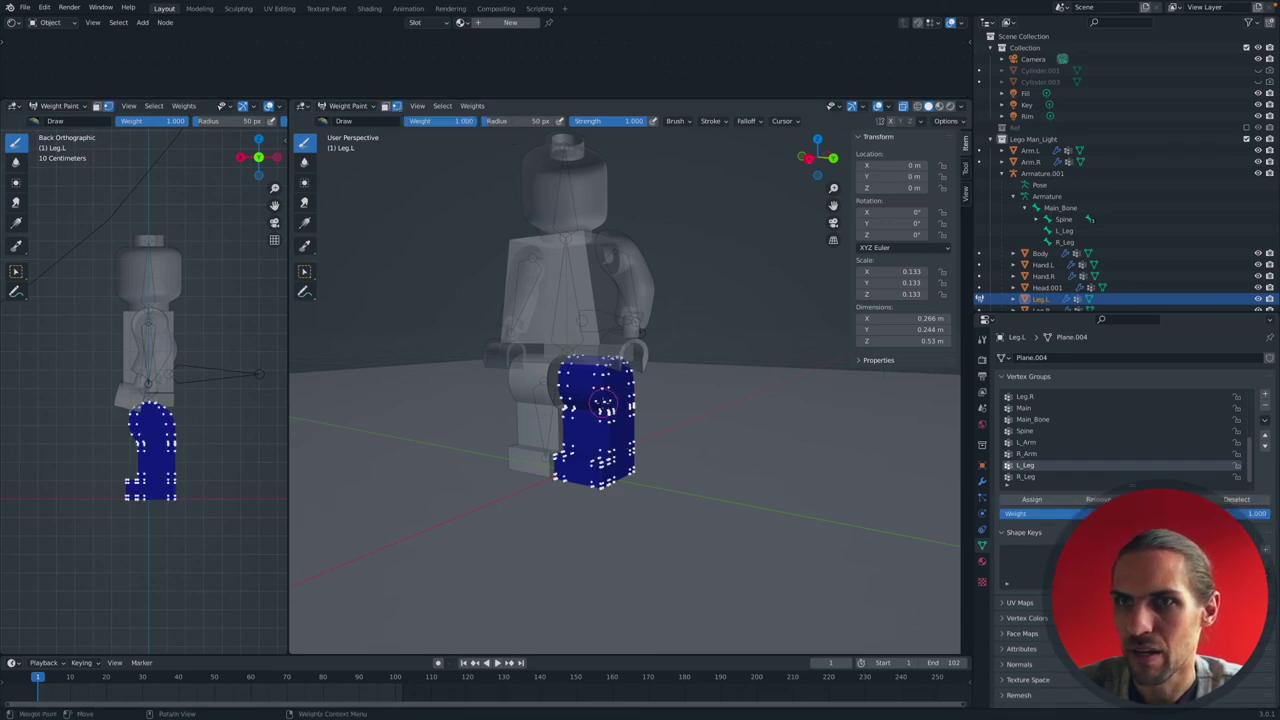
# Select all vertices of Leg.L and assign them to the L_Leg vertex group with weight 1.000.
pyautogui.click(442, 106)
pyautogui.click(447, 121)
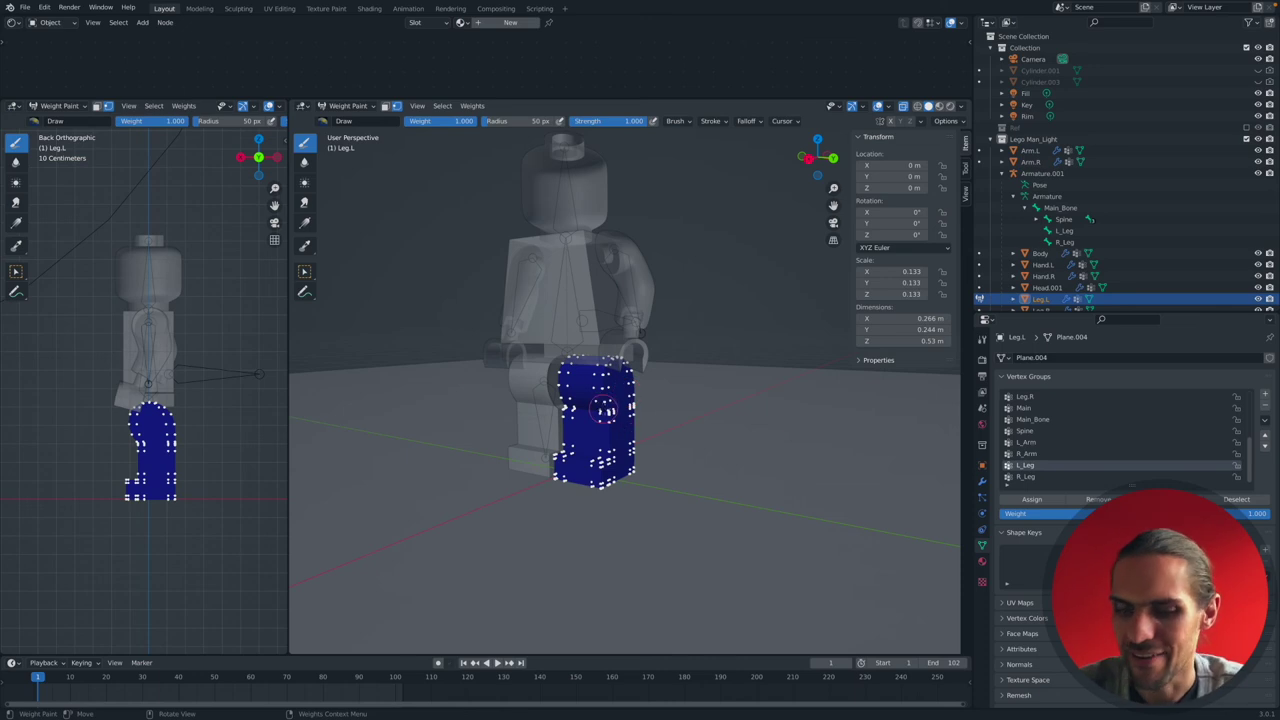
pyautogui.keyDown('alt'); pyautogui.middleClick(603, 410); pyautogui.keyUp('alt')
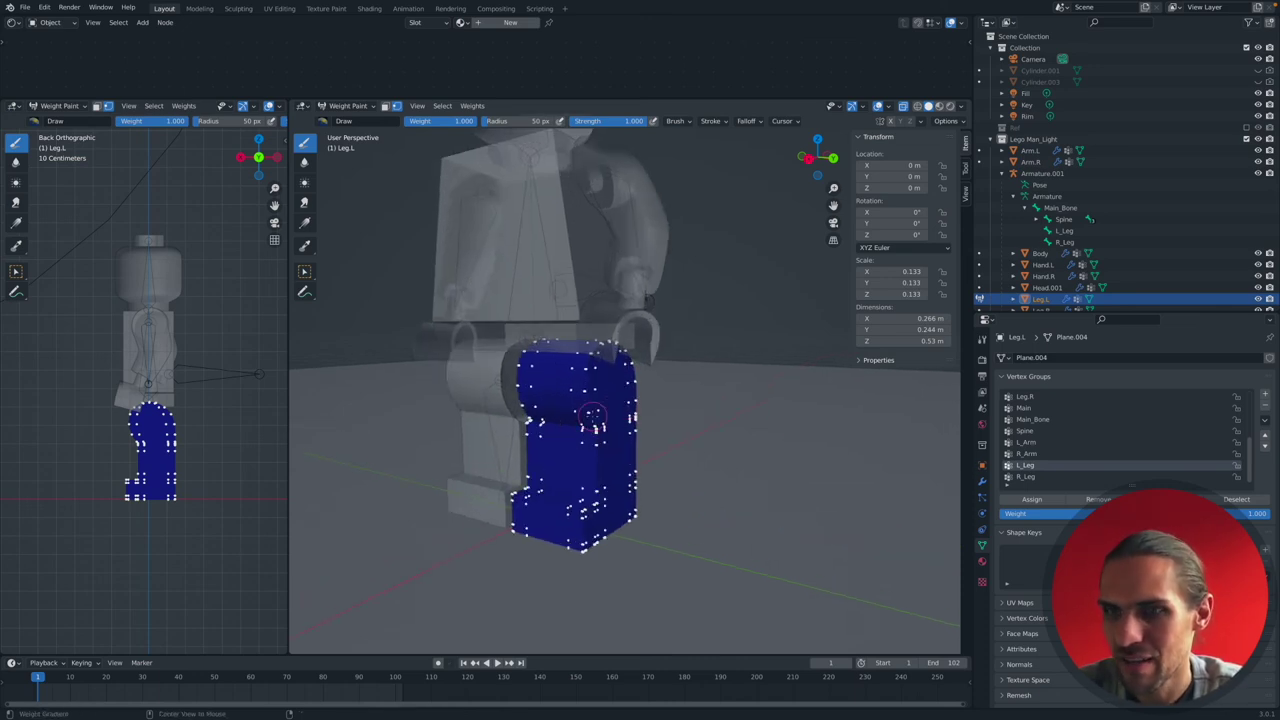
pyautogui.hotkey('alt', 'a')
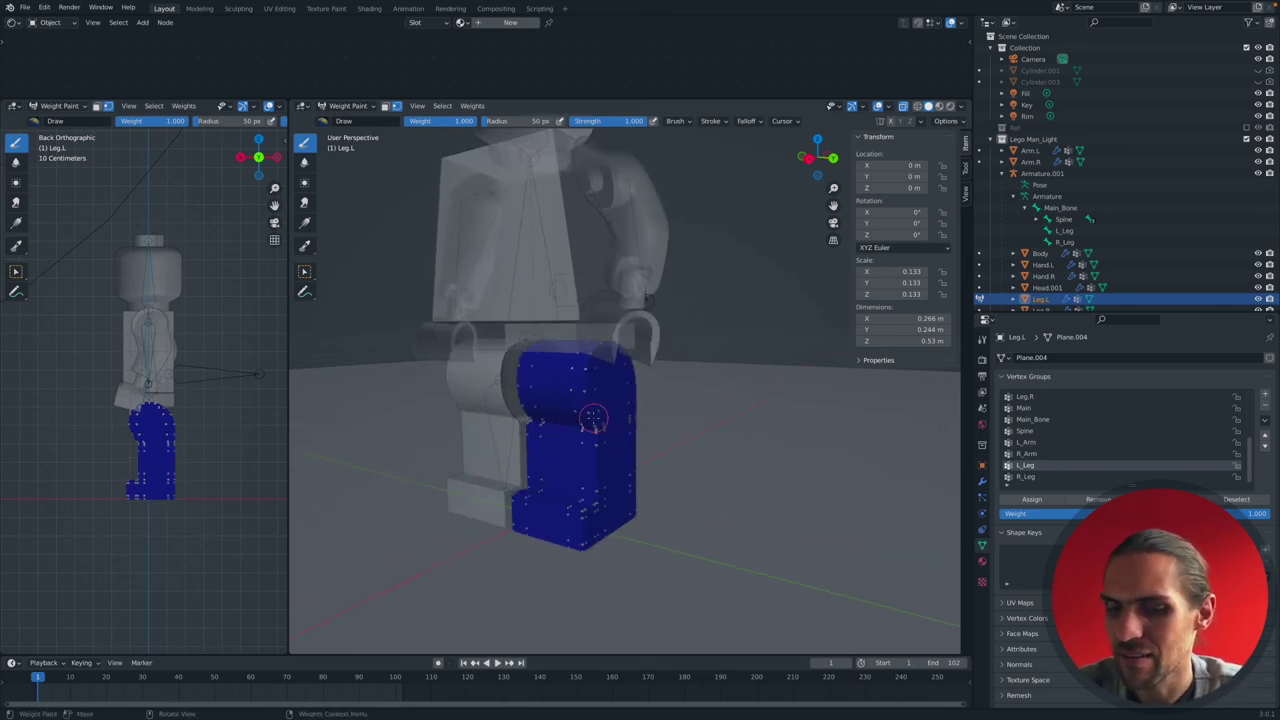
pyautogui.press('a')
pyautogui.moveTo(593, 418); pyautogui.dragTo(560, 410, button='middle')
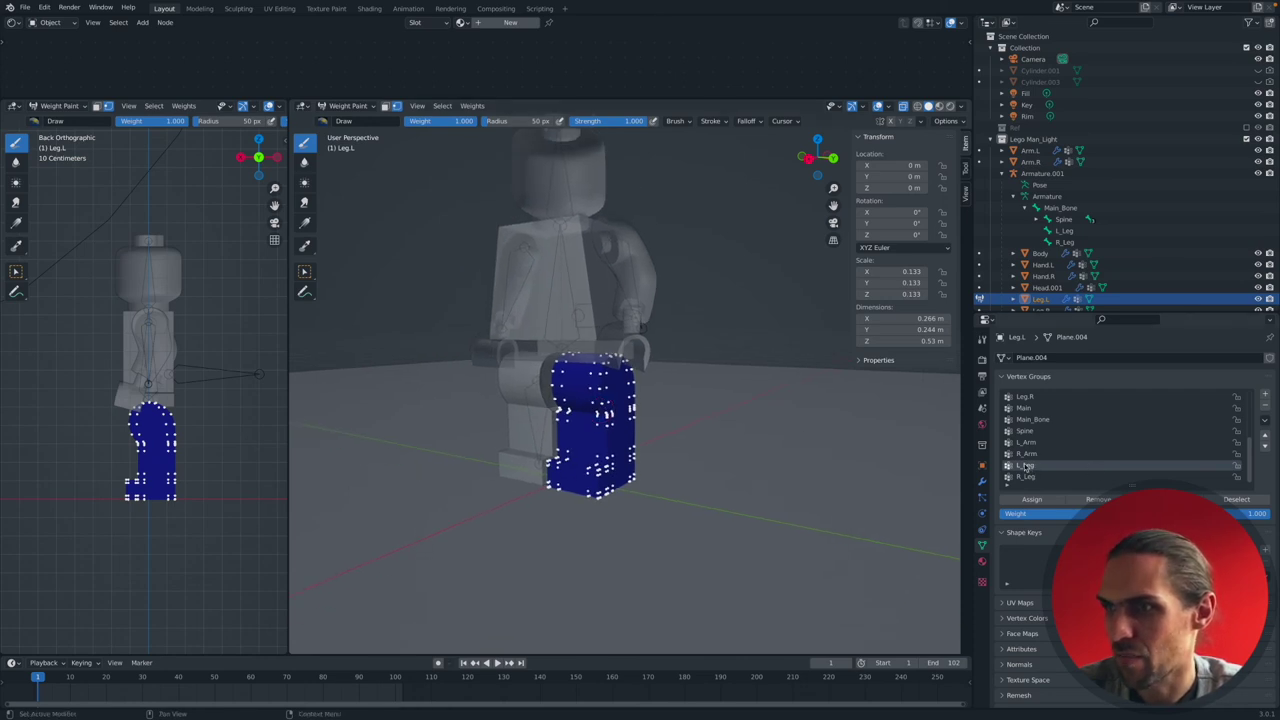
pyautogui.click(1035, 498)
pyautogui.click(1036, 498)
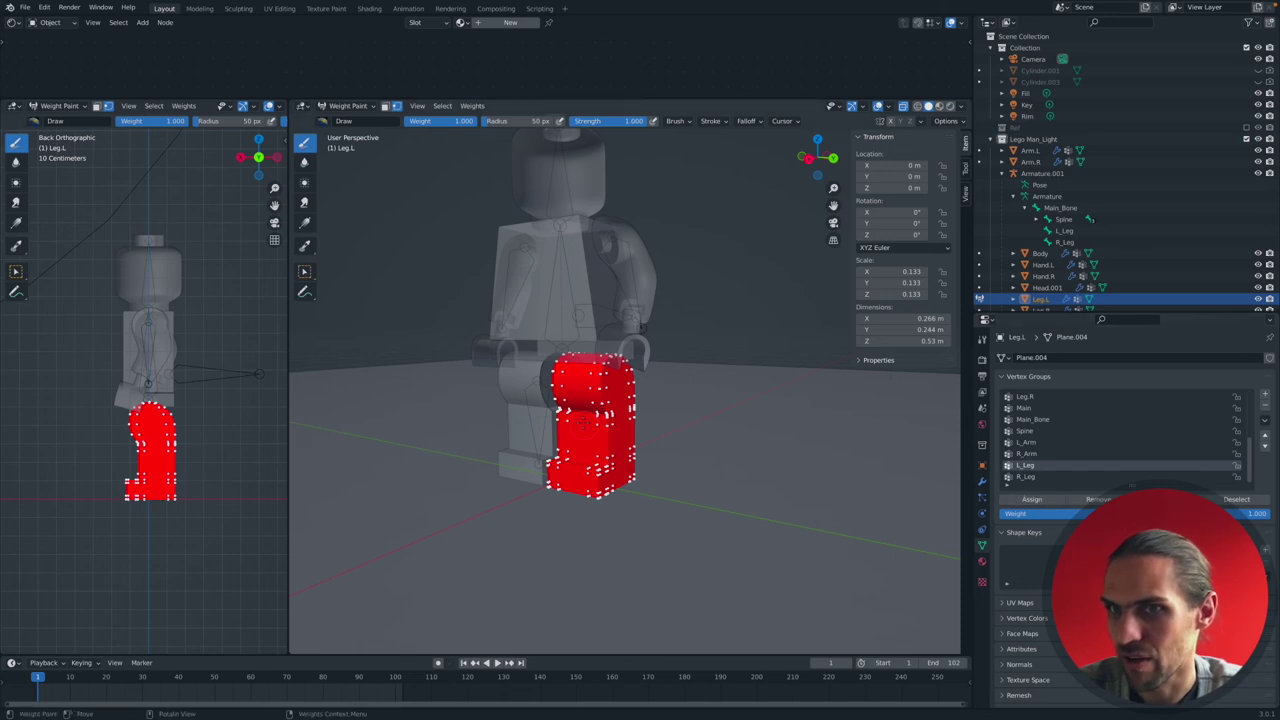
# Return to Object Mode, select the armature and switch it to Pose Mode.
pyautogui.click(347, 105)
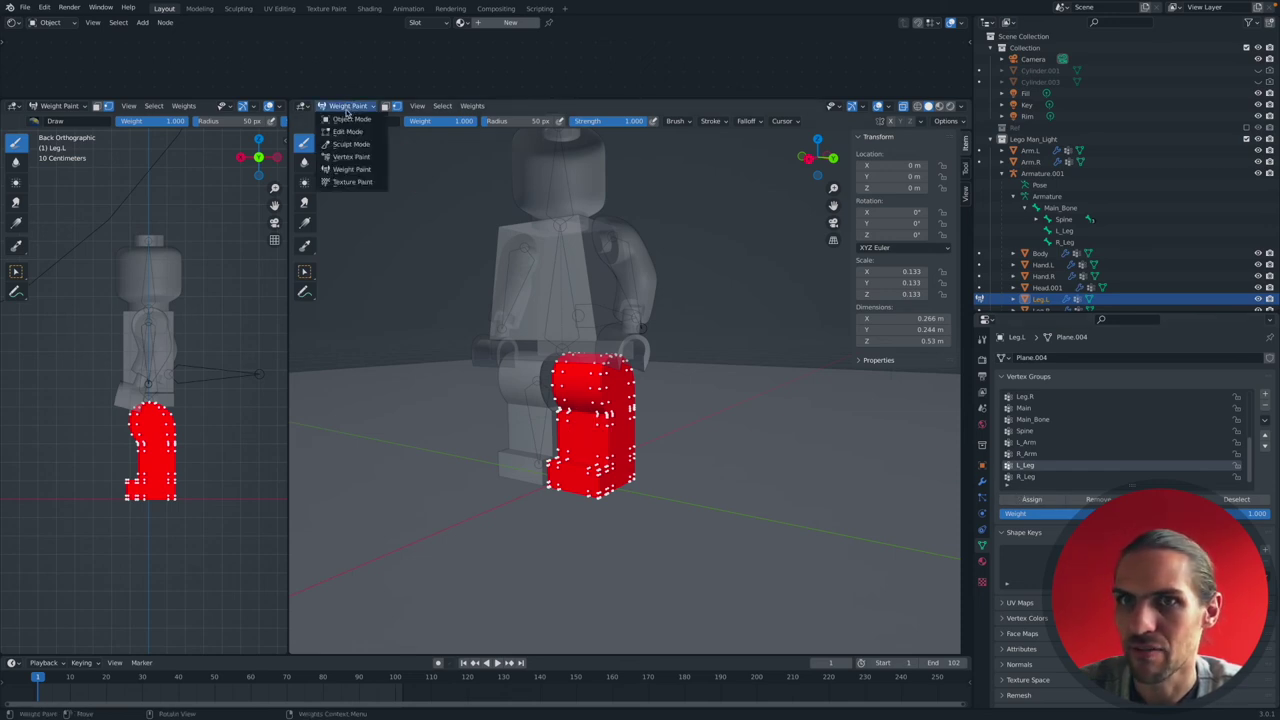
pyautogui.click(350, 119)
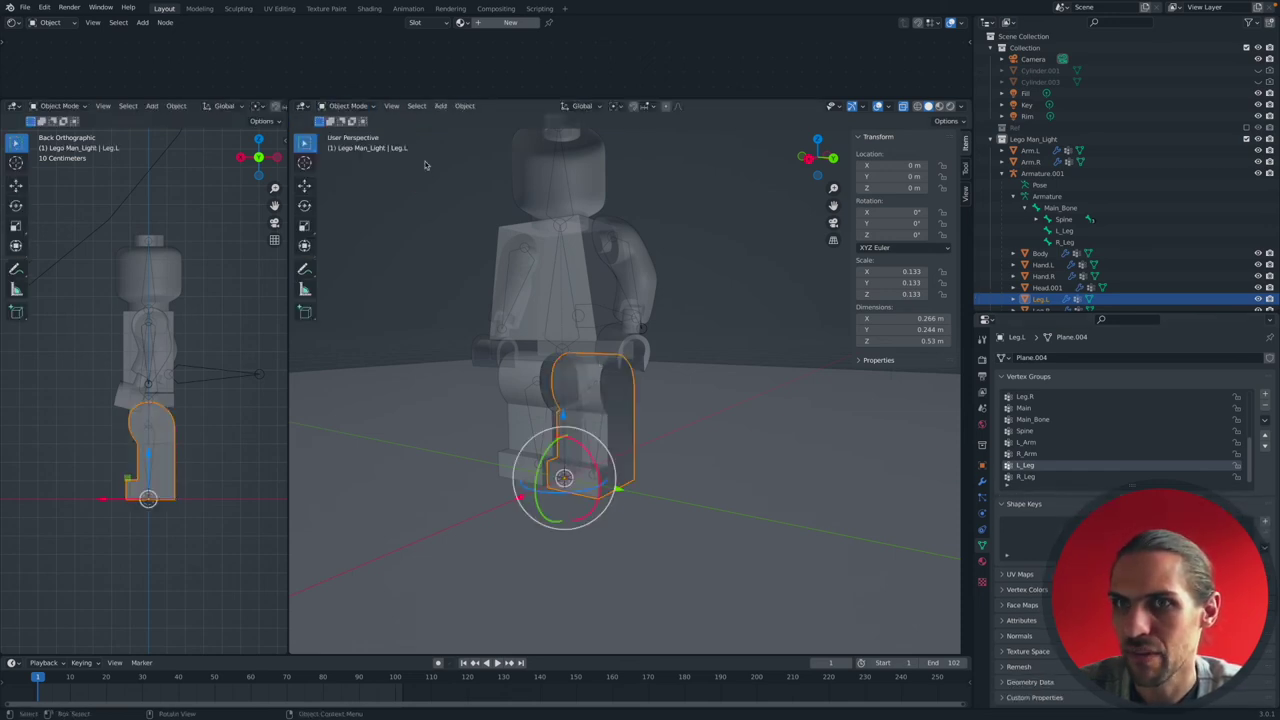
pyautogui.click(1046, 197)
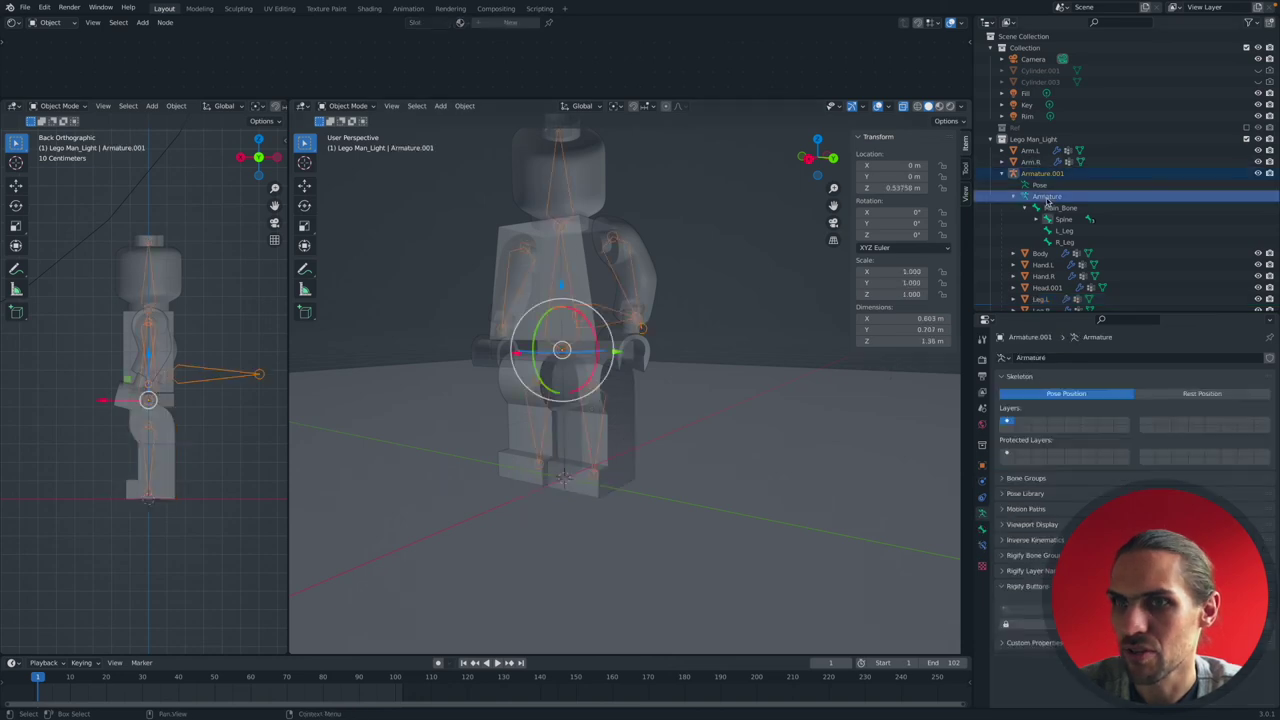
pyautogui.click(347, 105)
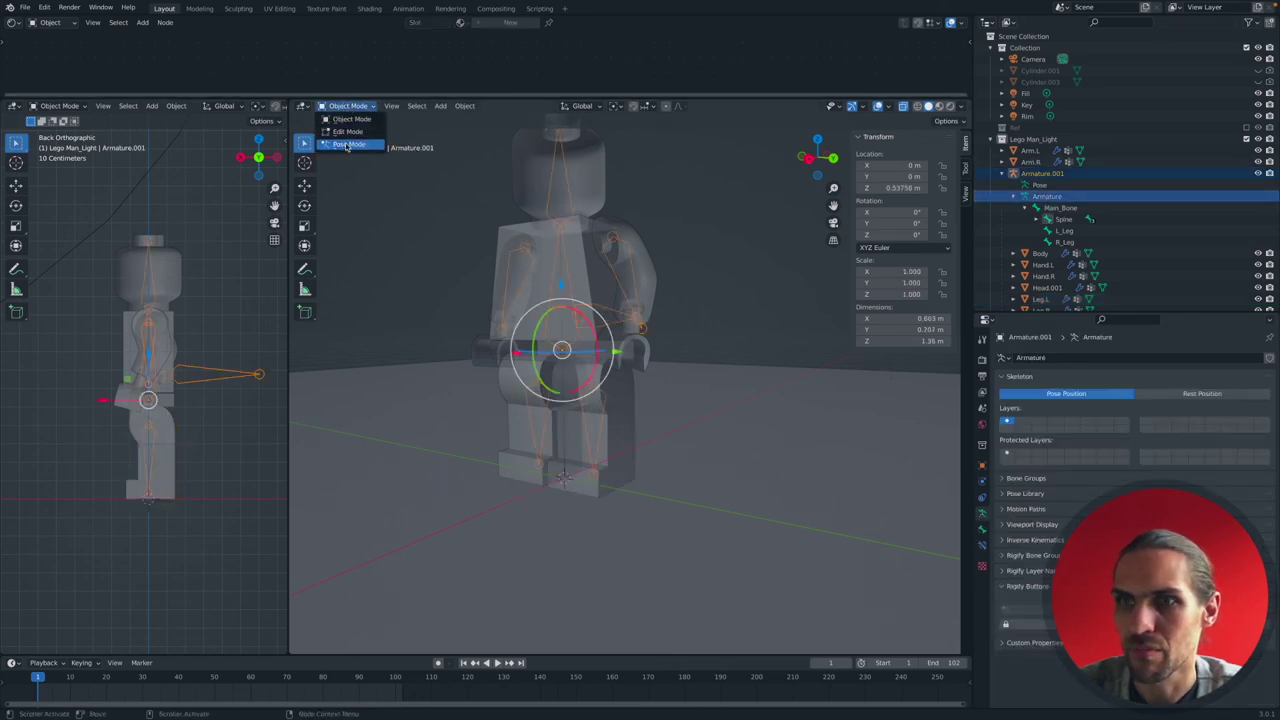
pyautogui.click(345, 141)
# Rotate the L_Leg bone about -62° around the global Y axis to swing the left leg forward.
pyautogui.click(604, 410)
pyautogui.moveTo(604, 410); pyautogui.dragTo(545, 356, button='middle')
pyautogui.moveTo(545, 356); pyautogui.dragTo(586, 344)
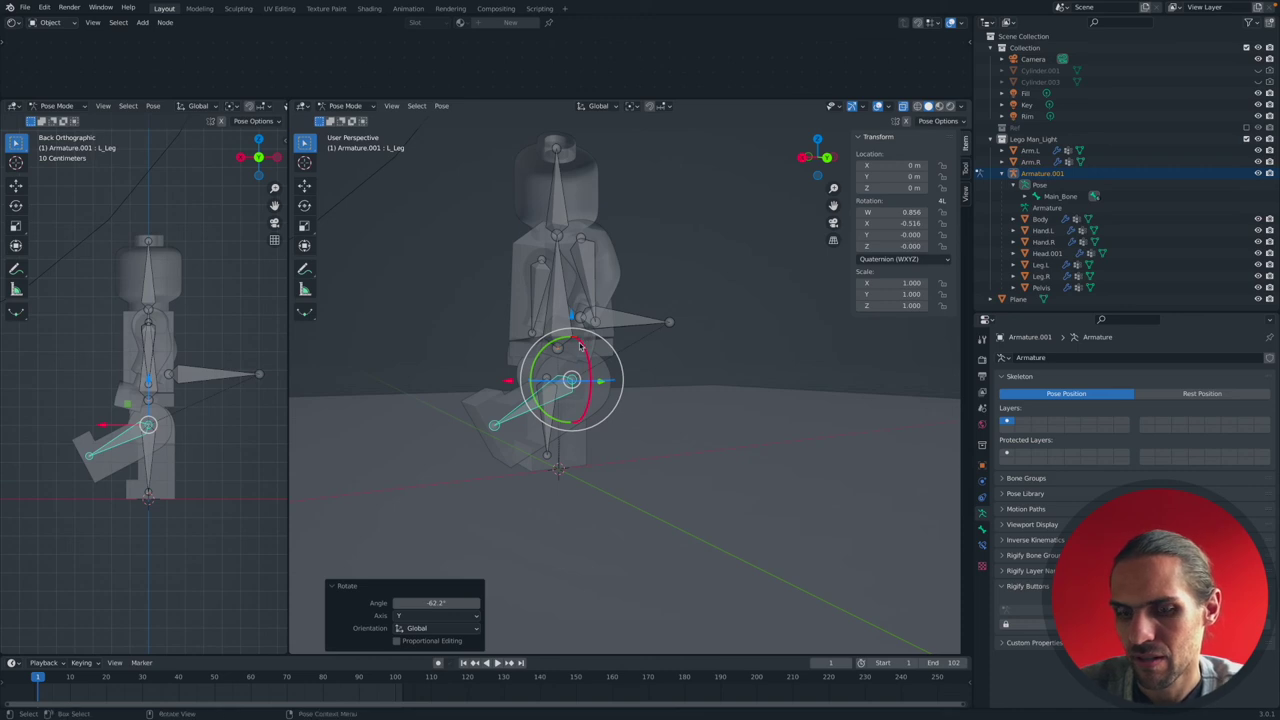
# Leave Pose Mode for Object Mode and turn off X-ray display in the main viewport.
pyautogui.click(345, 105)
pyautogui.click(350, 116)
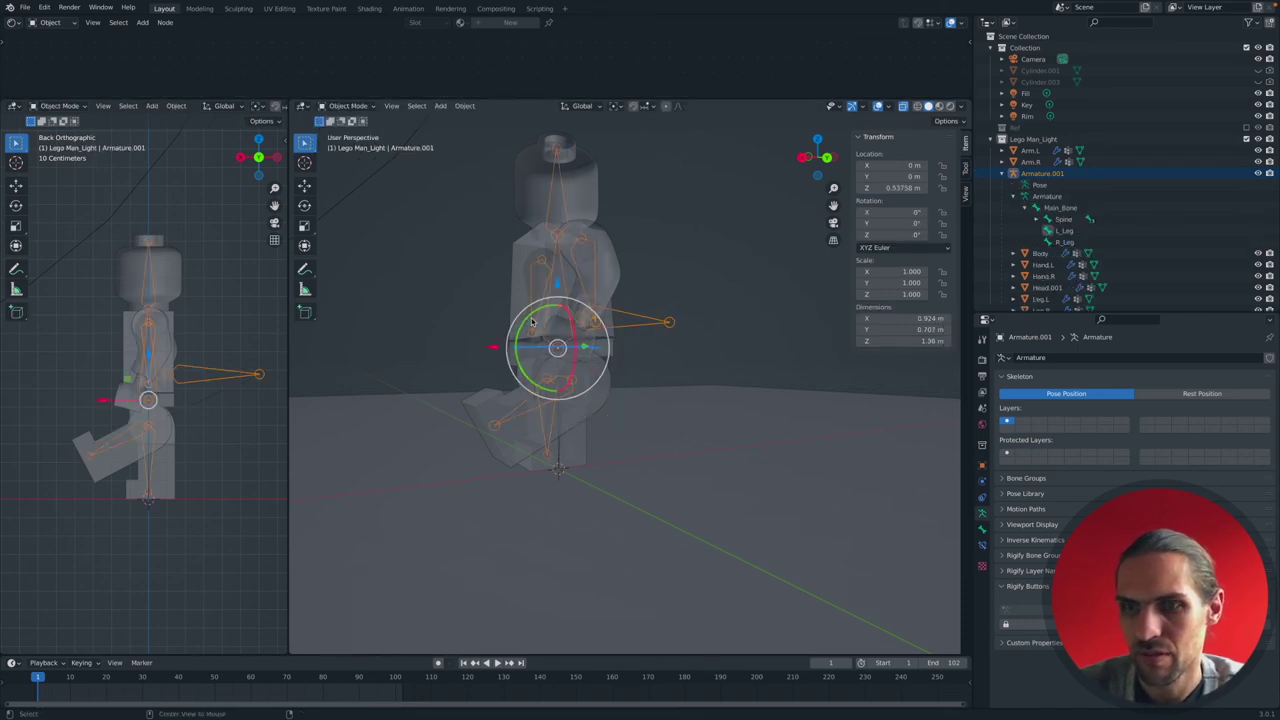
pyautogui.hotkey('alt', 'z')
pyautogui.moveTo(645, 370)
pyautogui.mouseDown(button='middle')
pyautogui.moveTo(540, 374)
pyautogui.moveTo(646, 370)
pyautogui.mouseUp(button='middle')
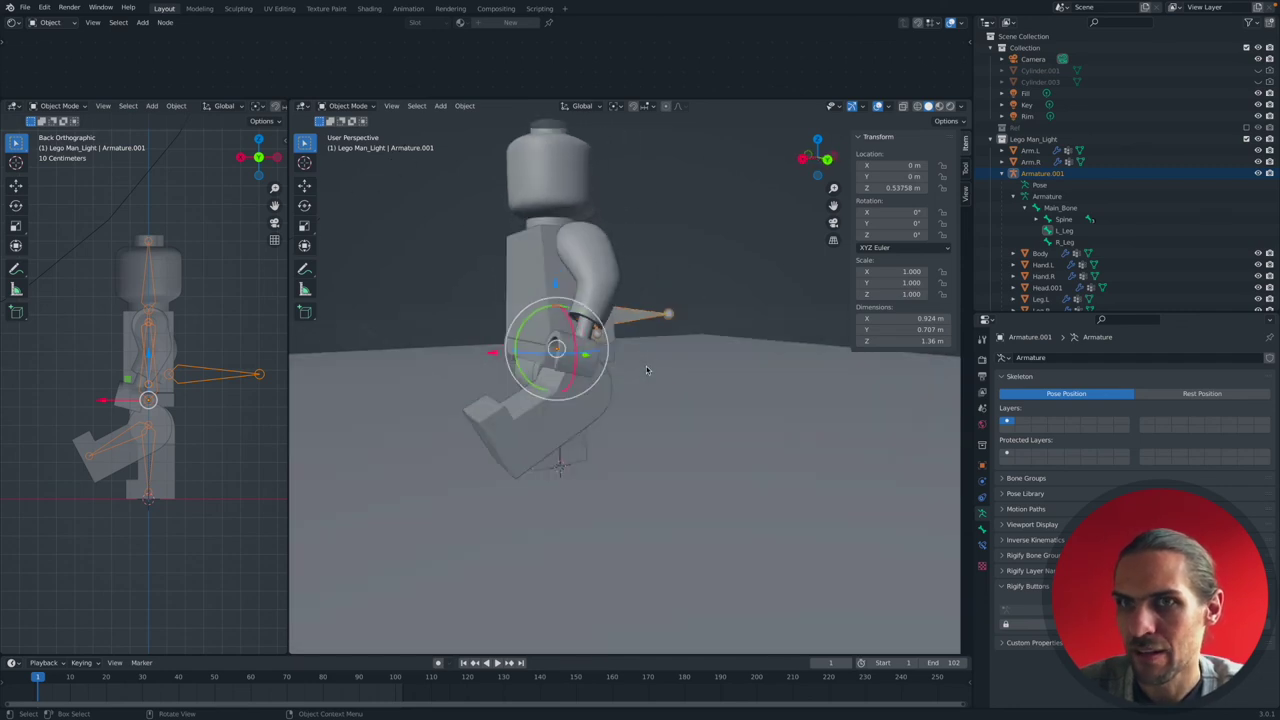
# Examine the posed left leg with the armature in Pose Mode, returning to Object Mode when done.
pyautogui.click(345, 106)
pyautogui.click(338, 145)
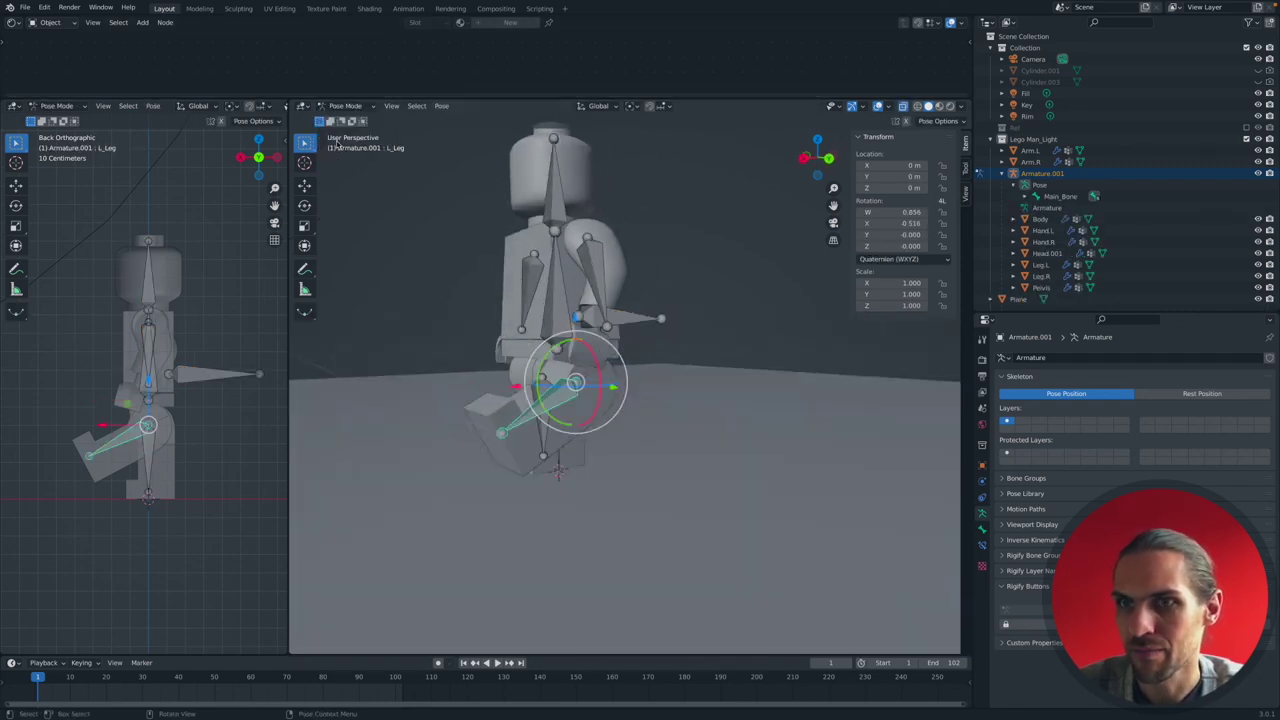
pyautogui.moveTo(560, 385)
pyautogui.mouseDown(button='middle')
pyautogui.moveTo(597, 388)
pyautogui.moveTo(550, 391)
pyautogui.moveTo(597, 388)
pyautogui.moveTo(580, 386)
pyautogui.mouseUp(button='middle')
pyautogui.click(360, 106)
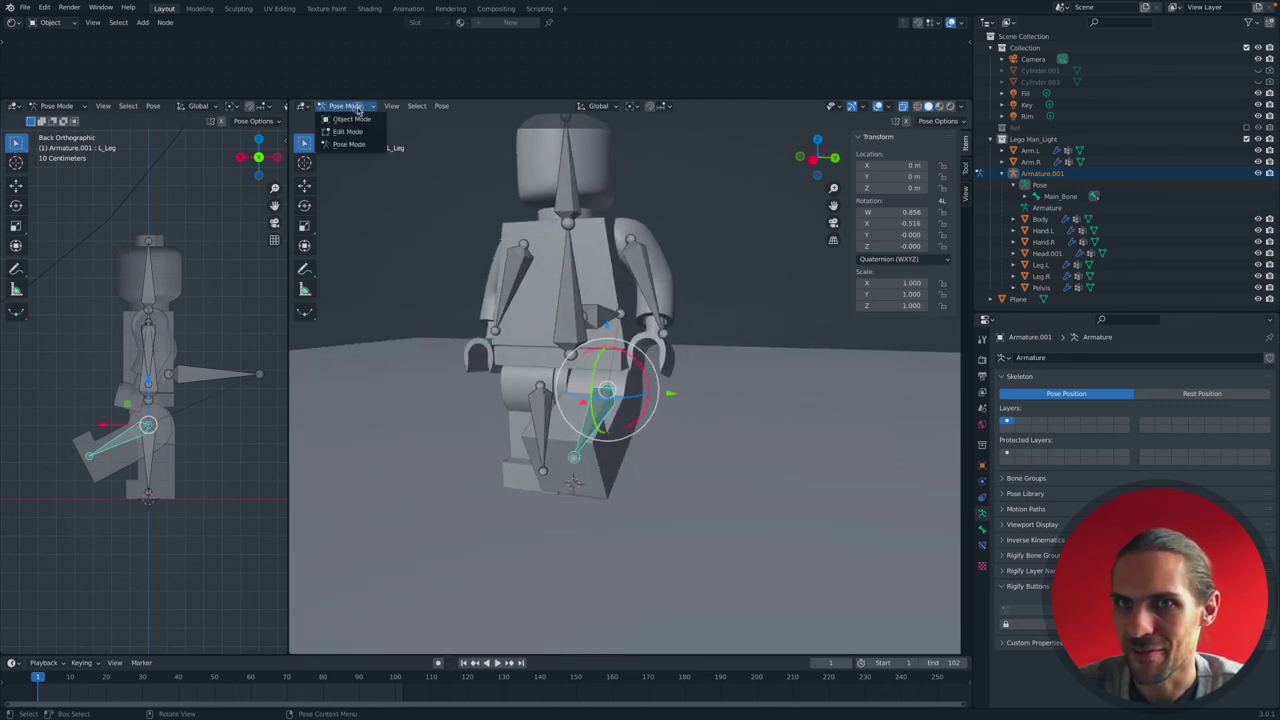
pyautogui.click(350, 118)
# Select the Leg.R mesh and switch it to Weight Paint mode.
pyautogui.click(525, 389)
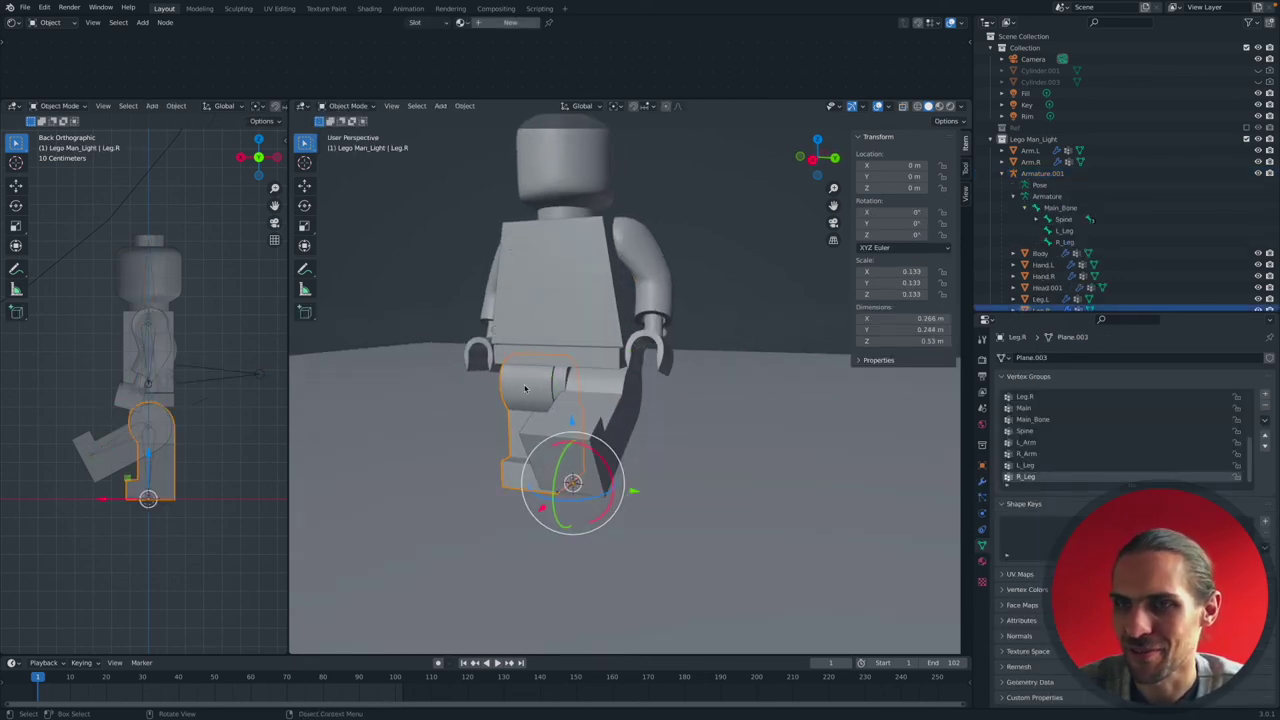
pyautogui.hscroll(-10, 521, 386)
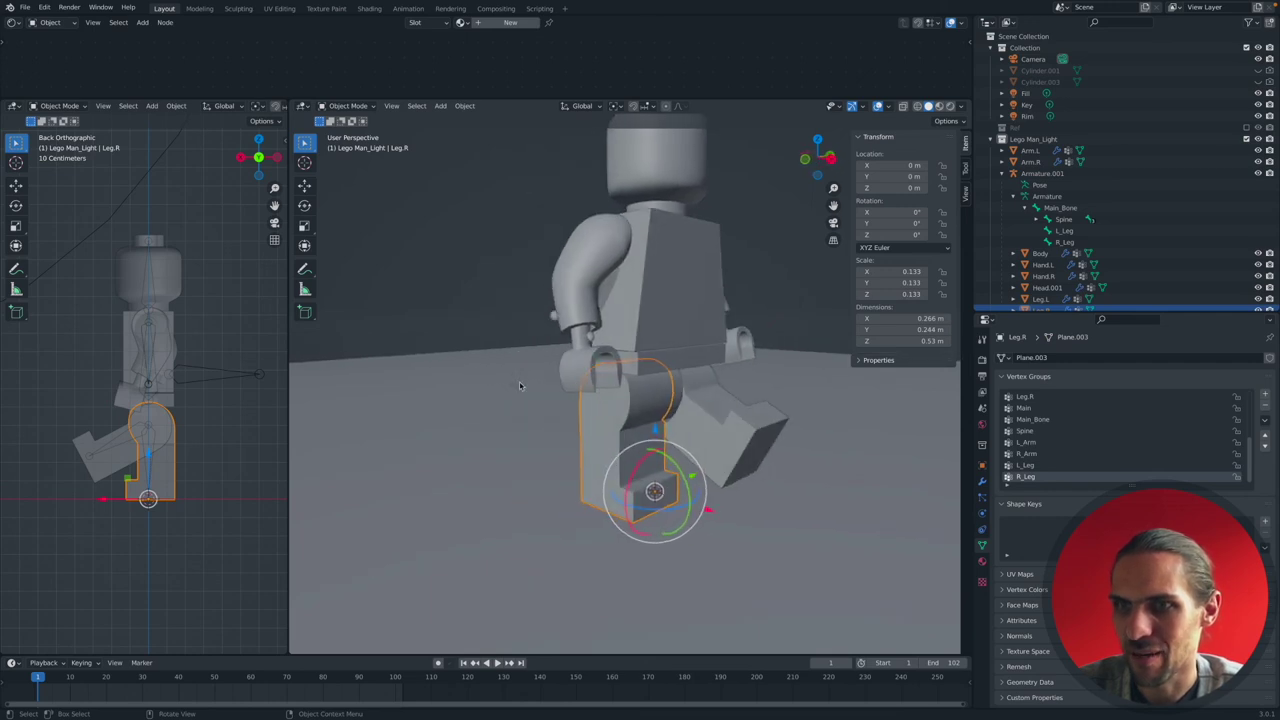
pyautogui.hscroll(-8, 521, 384)
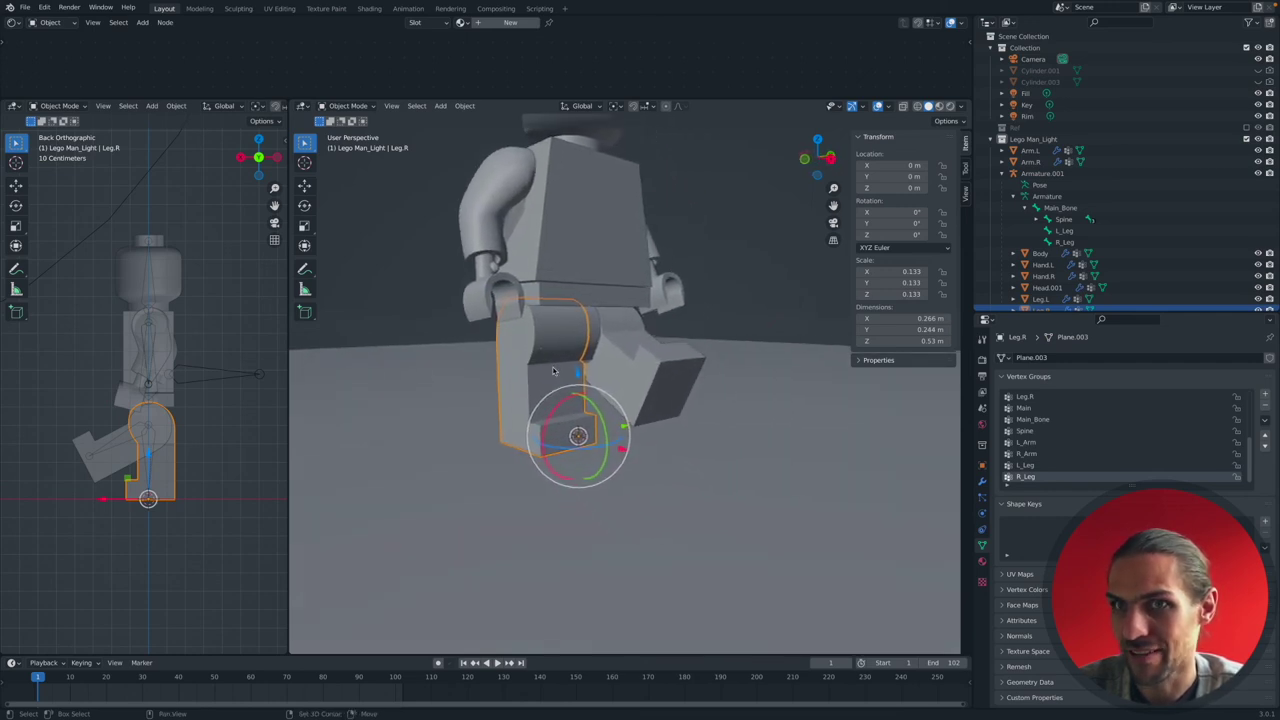
pyautogui.hscroll(-4, 530, 373)
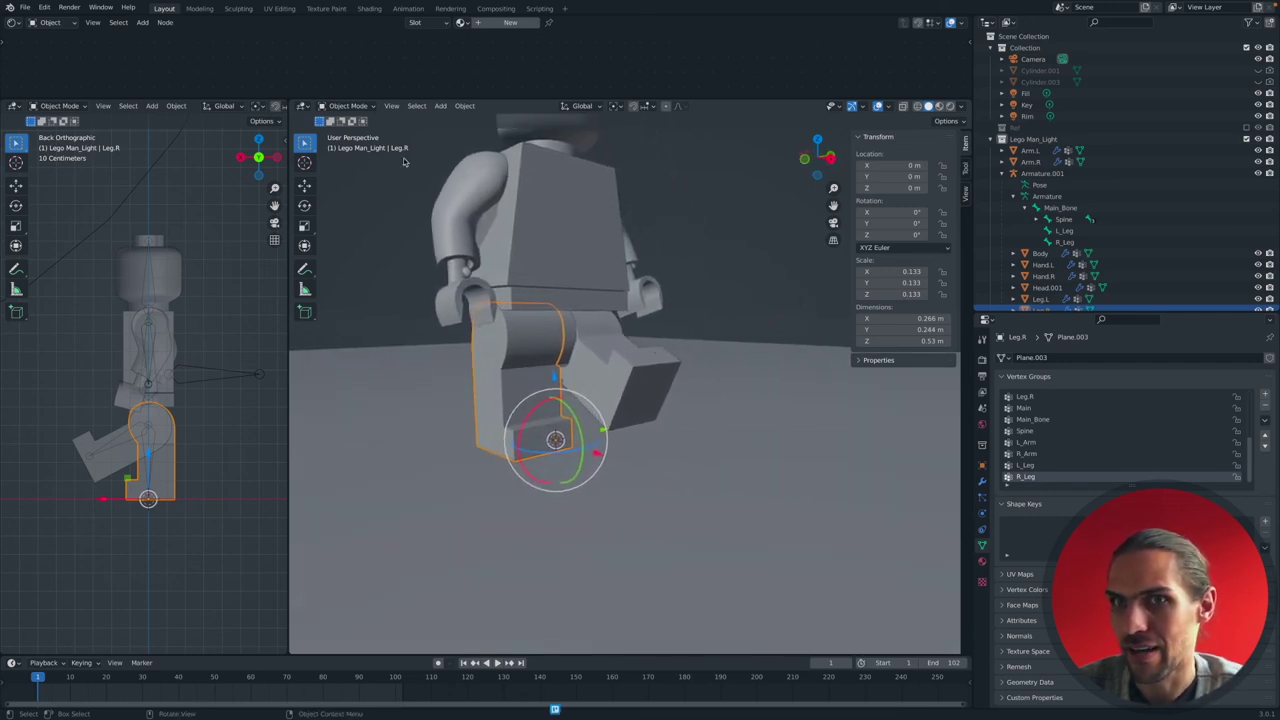
pyautogui.click(348, 106)
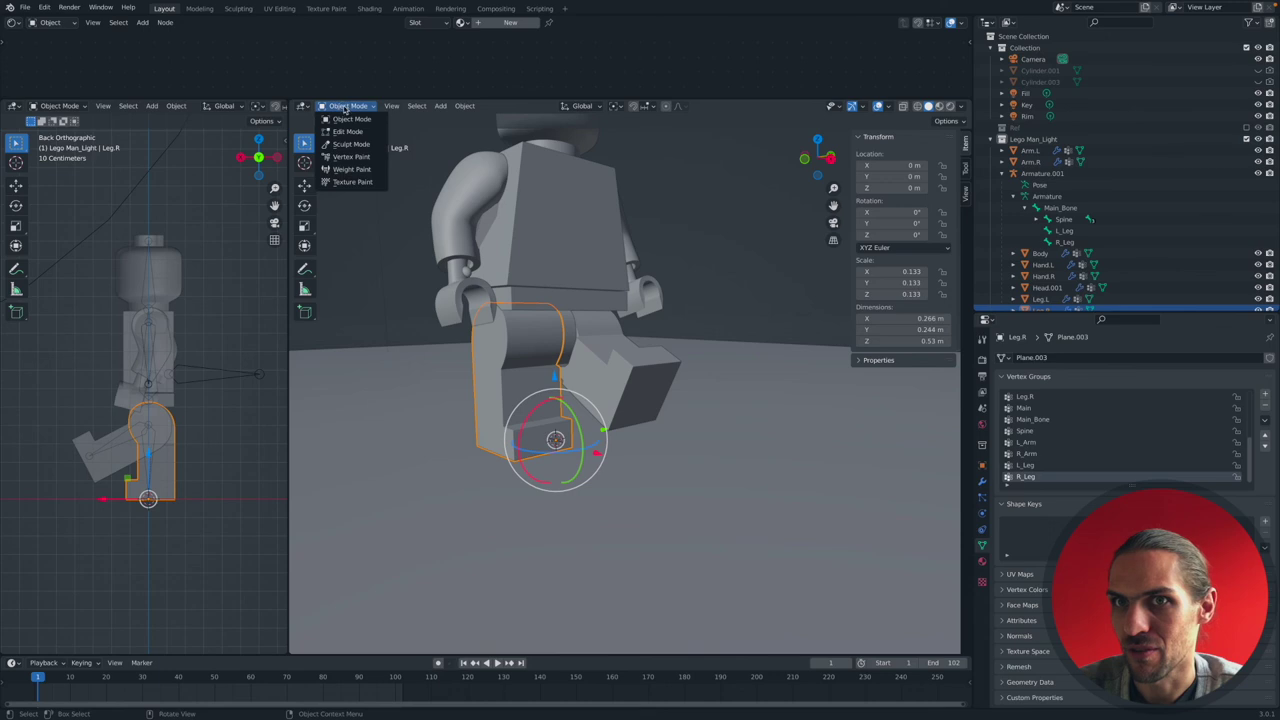
pyautogui.click(335, 168)
pyautogui.click(348, 106)
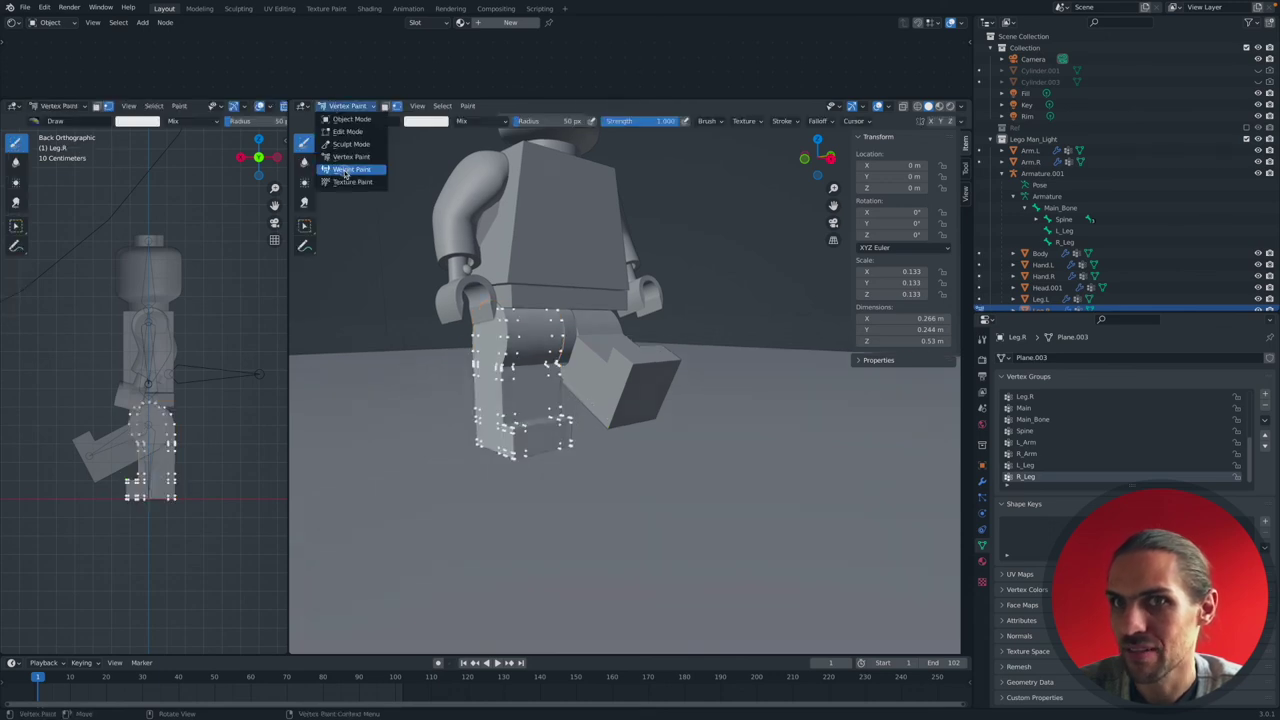
pyautogui.click(344, 174)
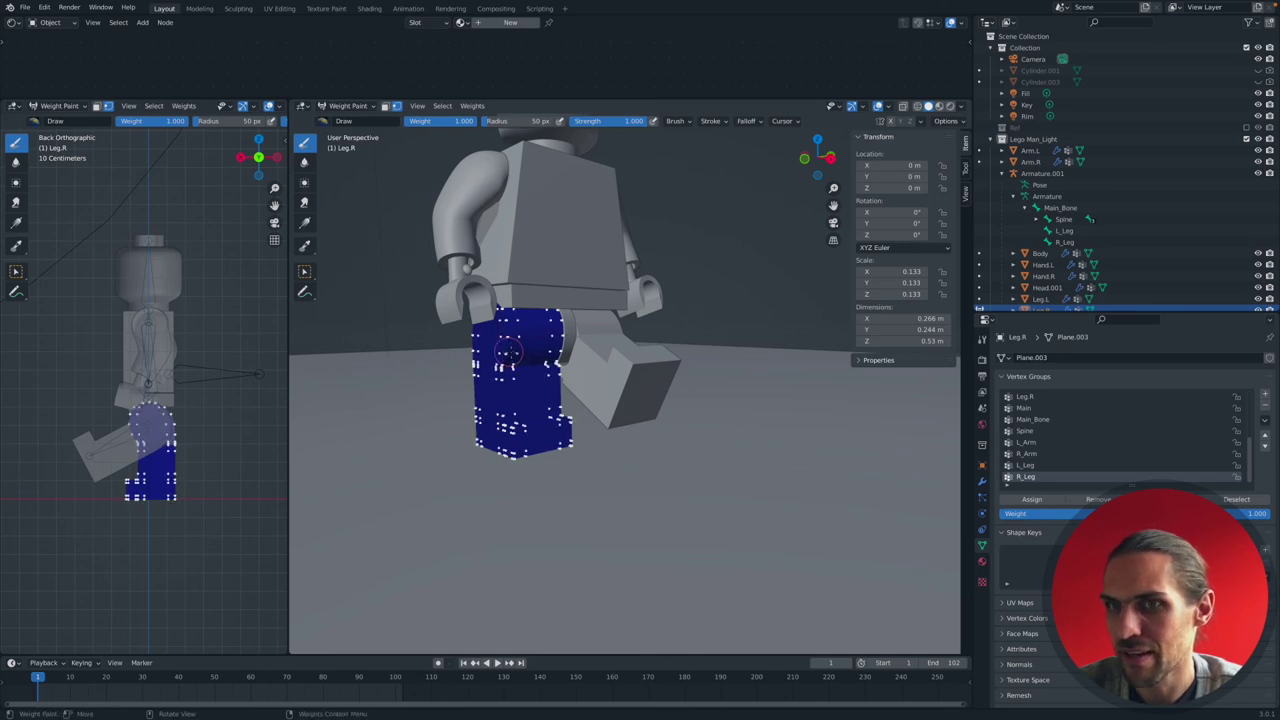
# Assign all vertices of Leg.R to the R_Leg vertex group with weight 1.000 and return to Object Mode.
pyautogui.moveTo(670, 367)
pyautogui.mouseDown(button='middle')
pyautogui.moveTo(560, 366)
pyautogui.moveTo(707, 370)
pyautogui.mouseUp(button='middle')
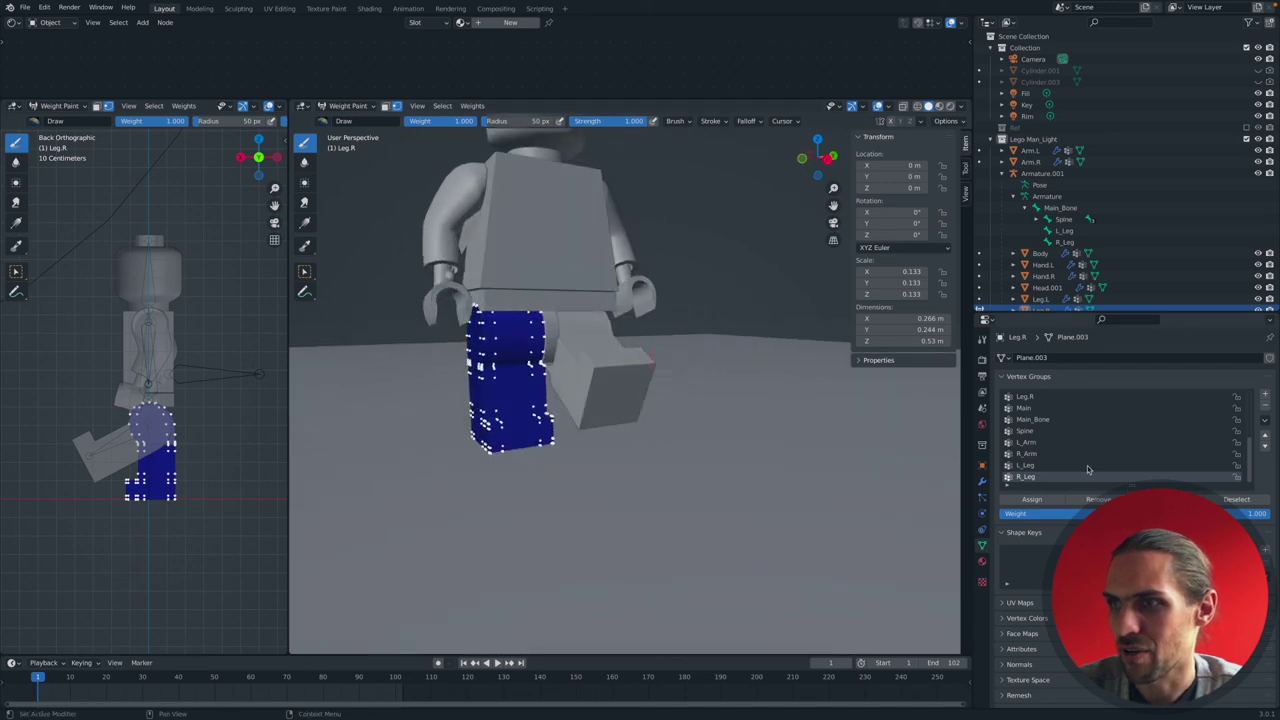
pyautogui.click(1030, 499)
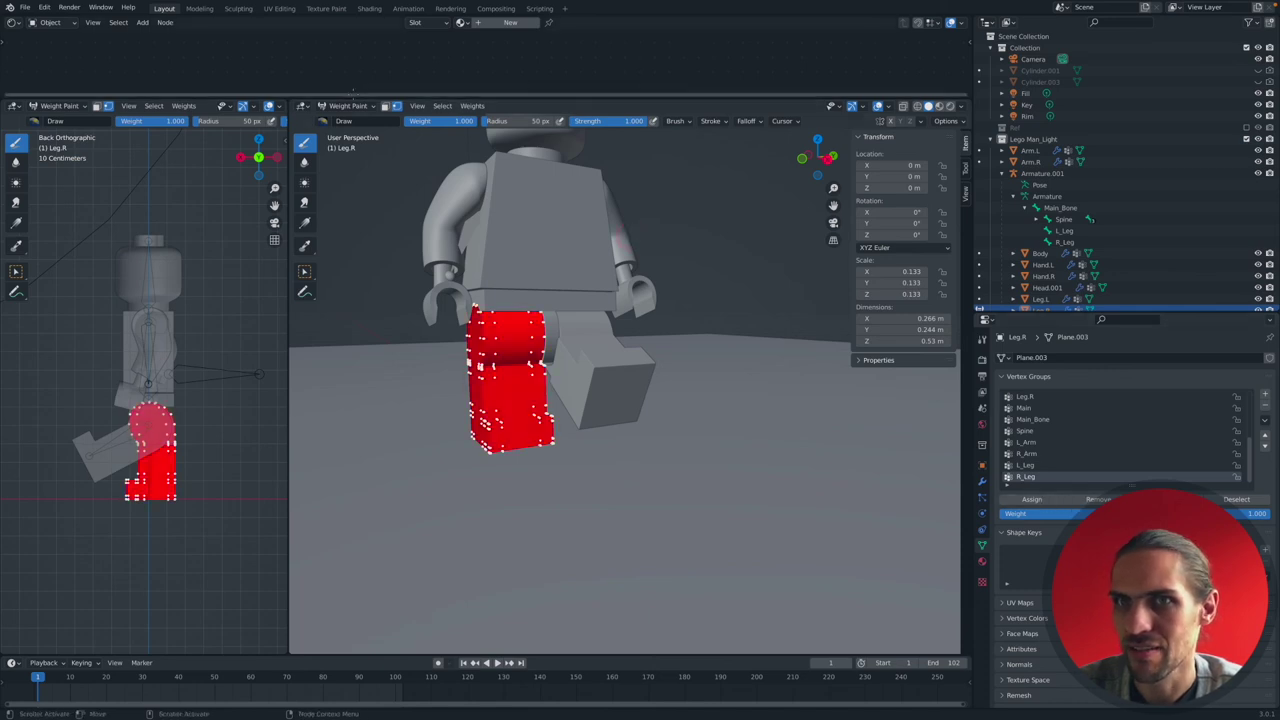
pyautogui.click(350, 106)
pyautogui.click(352, 121)
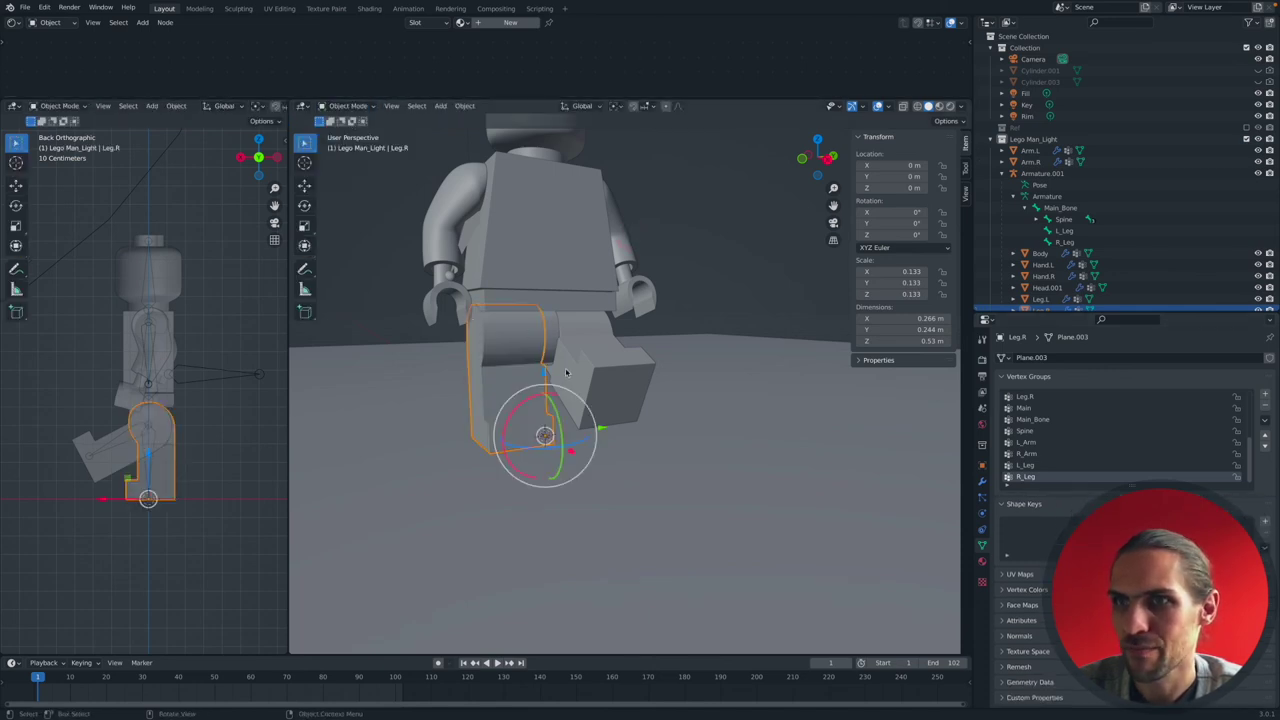
# Put the armature in Pose Mode and rotate the R_Leg bone about -20° around the global Y axis.
pyautogui.click(1042, 174)
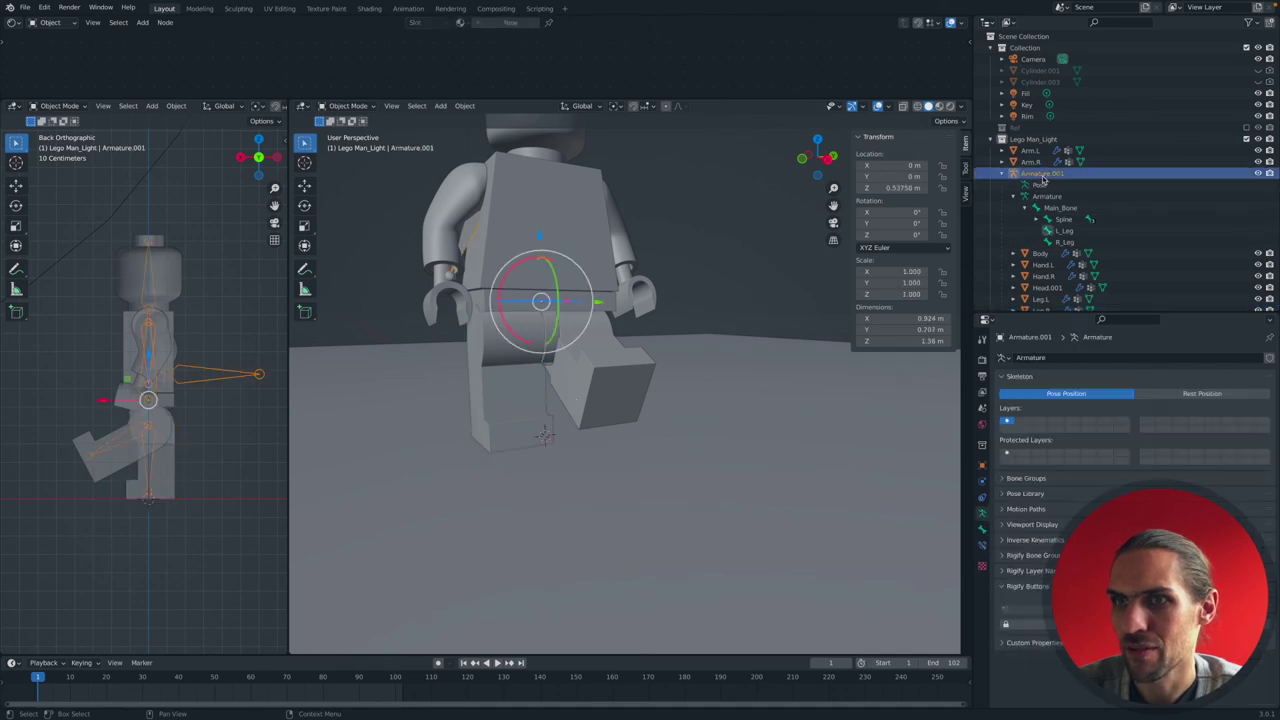
pyautogui.click(352, 106)
pyautogui.click(351, 146)
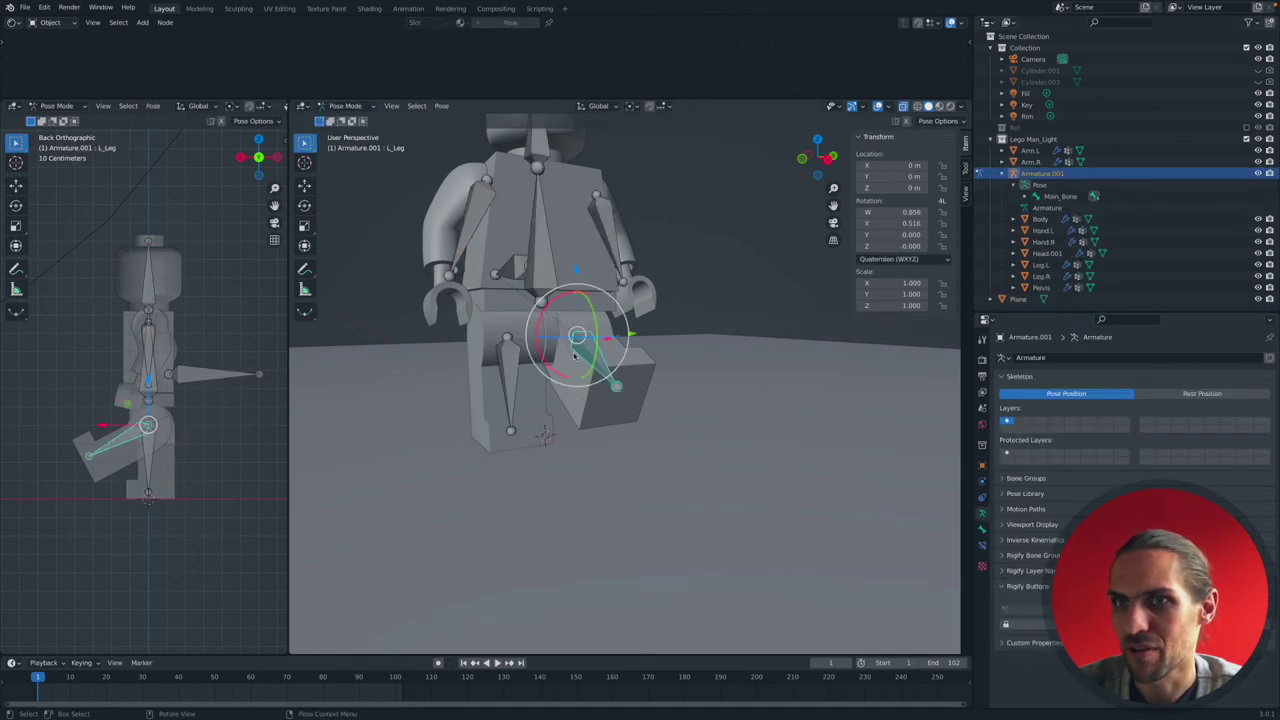
pyautogui.click(511, 369)
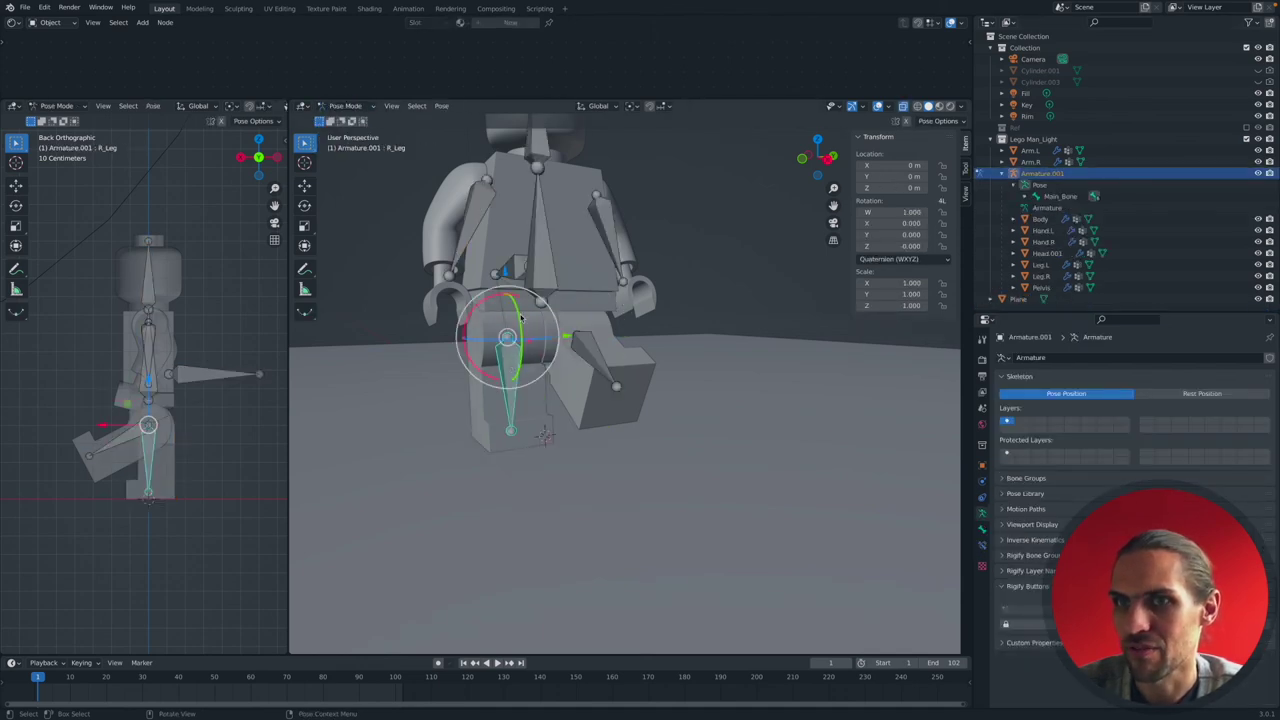
pyautogui.moveTo(520, 318); pyautogui.dragTo(517, 275)
pyautogui.moveTo(606, 274); pyautogui.dragTo(600, 278, button='middle')
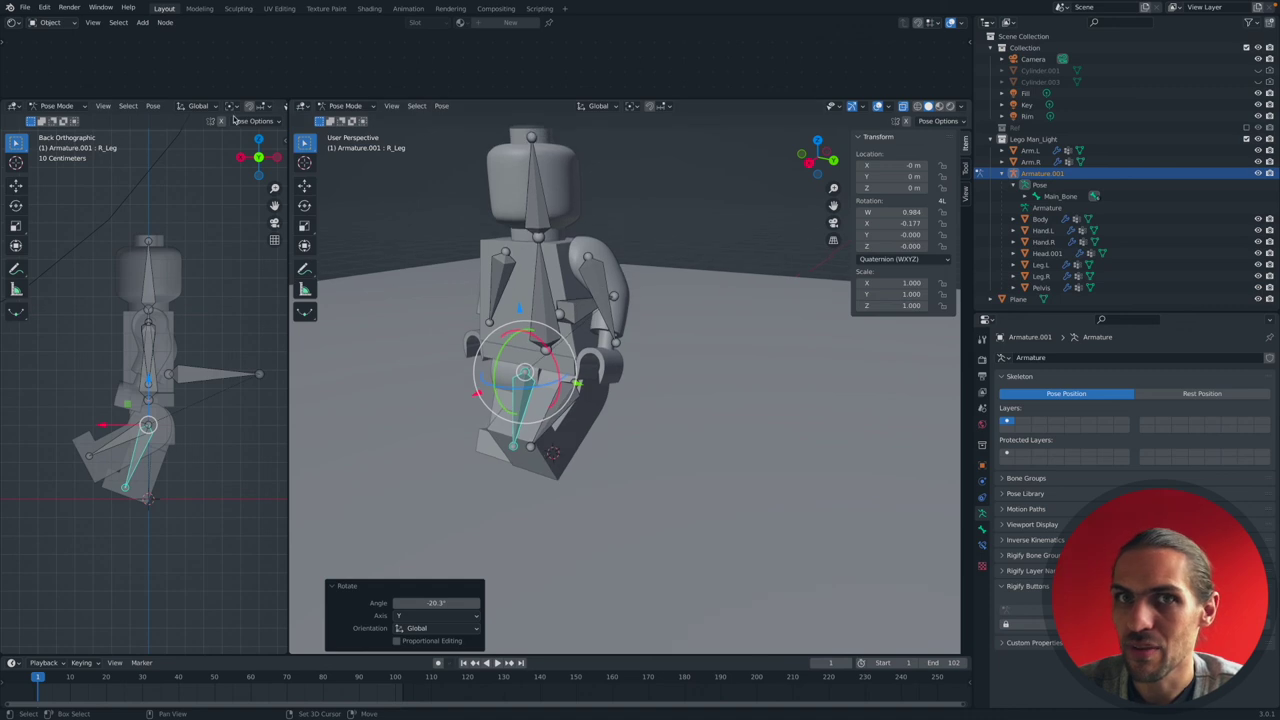
pyautogui.click(24, 7)
pyautogui.moveTo(52, 45)
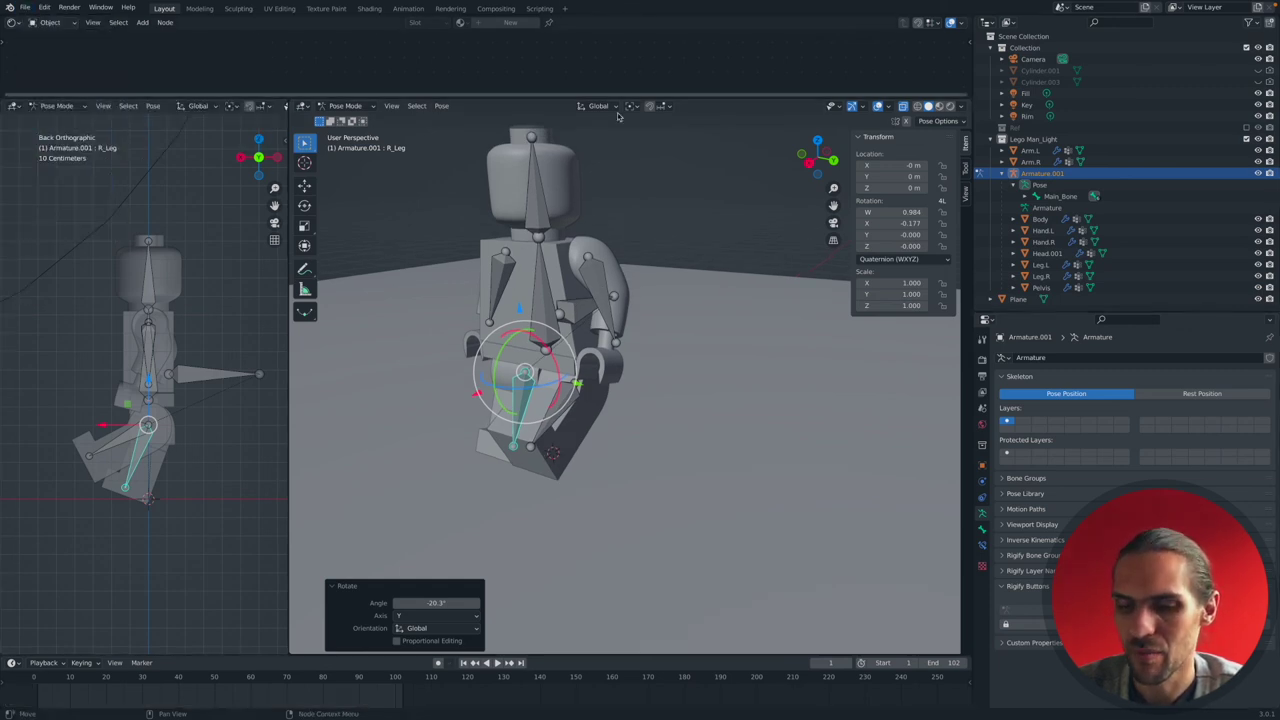
# Save the current file and open the recent file Lego_Man Activities.blend.
pyautogui.hotkey('ctrl', 's')
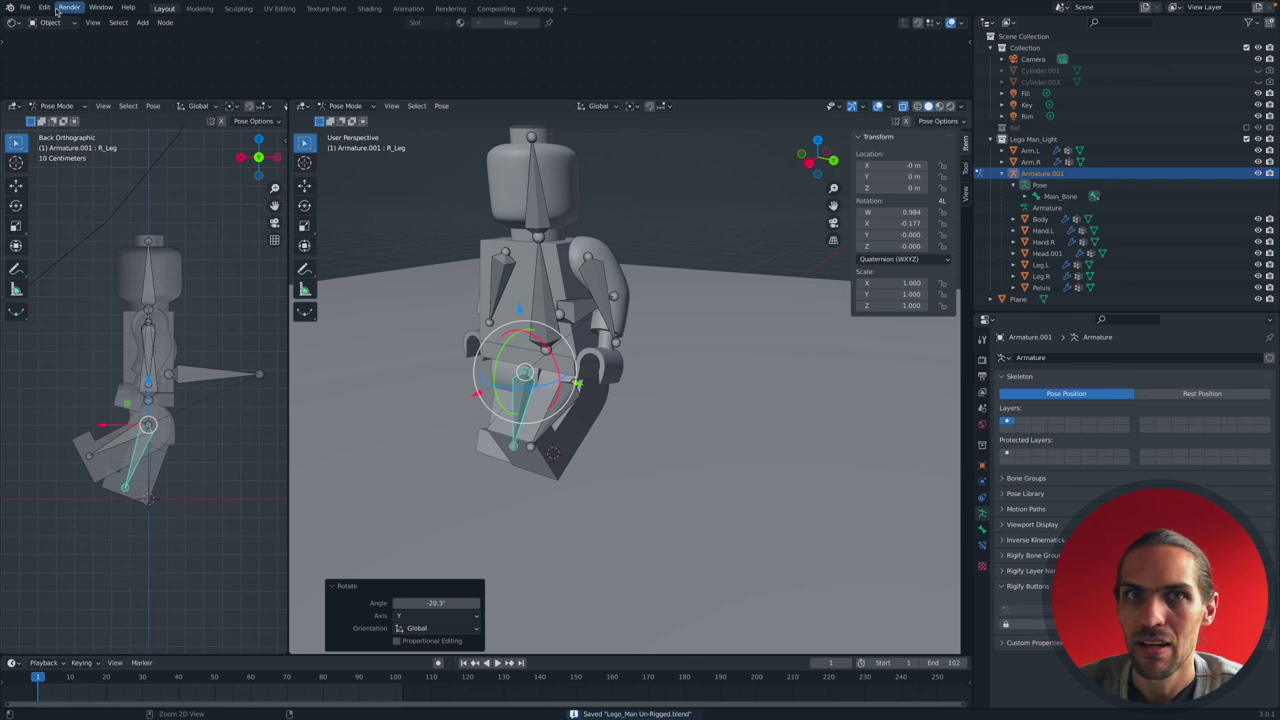
pyautogui.click(24, 7)
pyautogui.moveTo(55, 43)
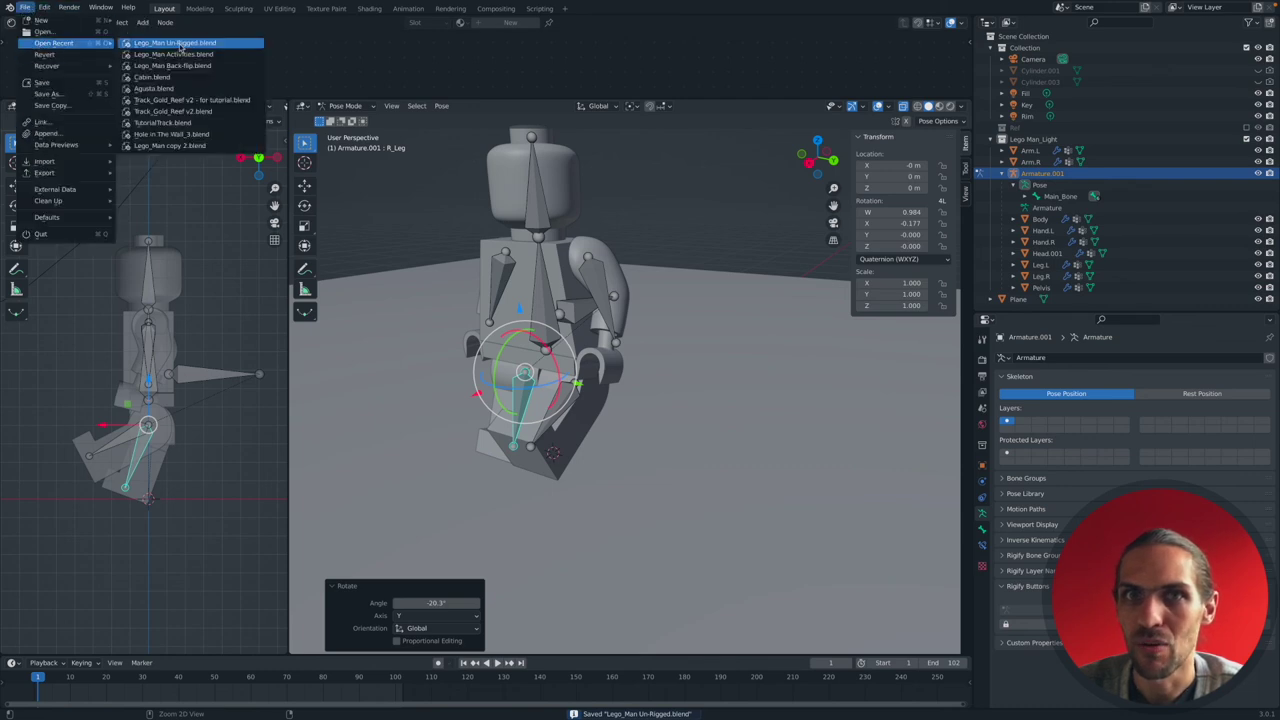
pyautogui.click(190, 55)
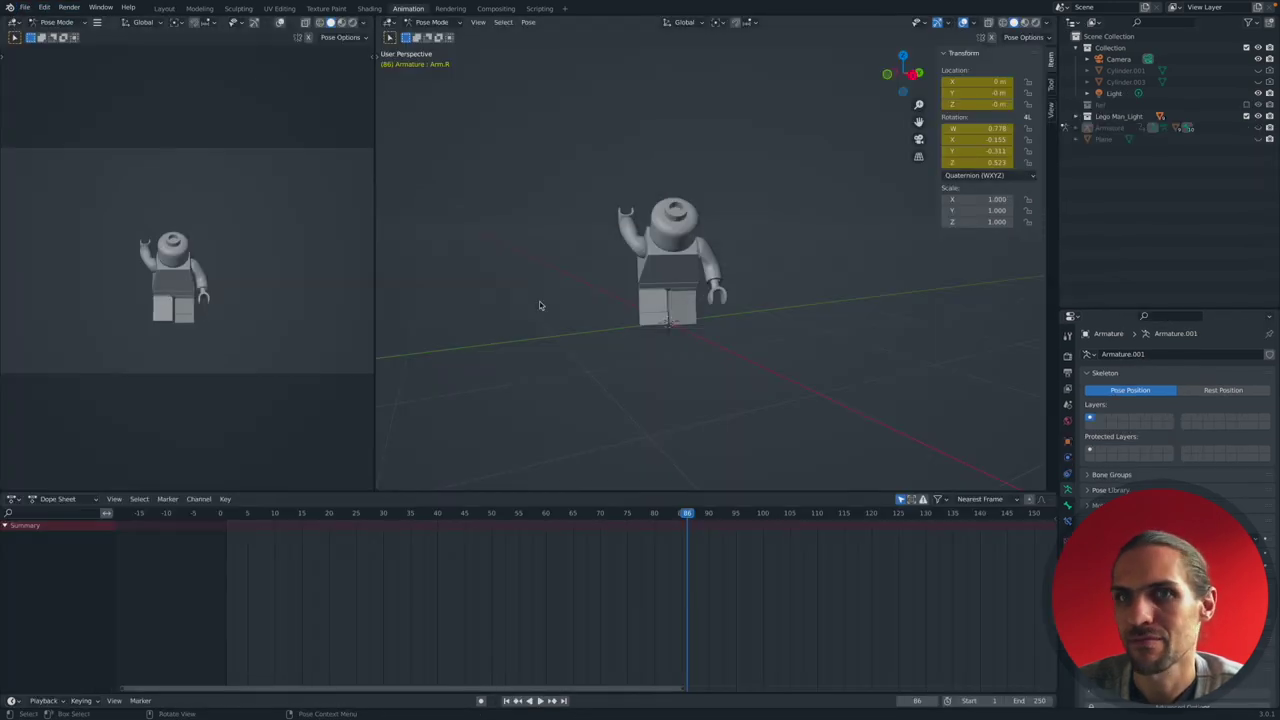
# View the animated Lego man from the front, move the playhead to frame 11 and briefly play the animation.
pyautogui.moveTo(666, 278); pyautogui.dragTo(688, 541, button='middle')
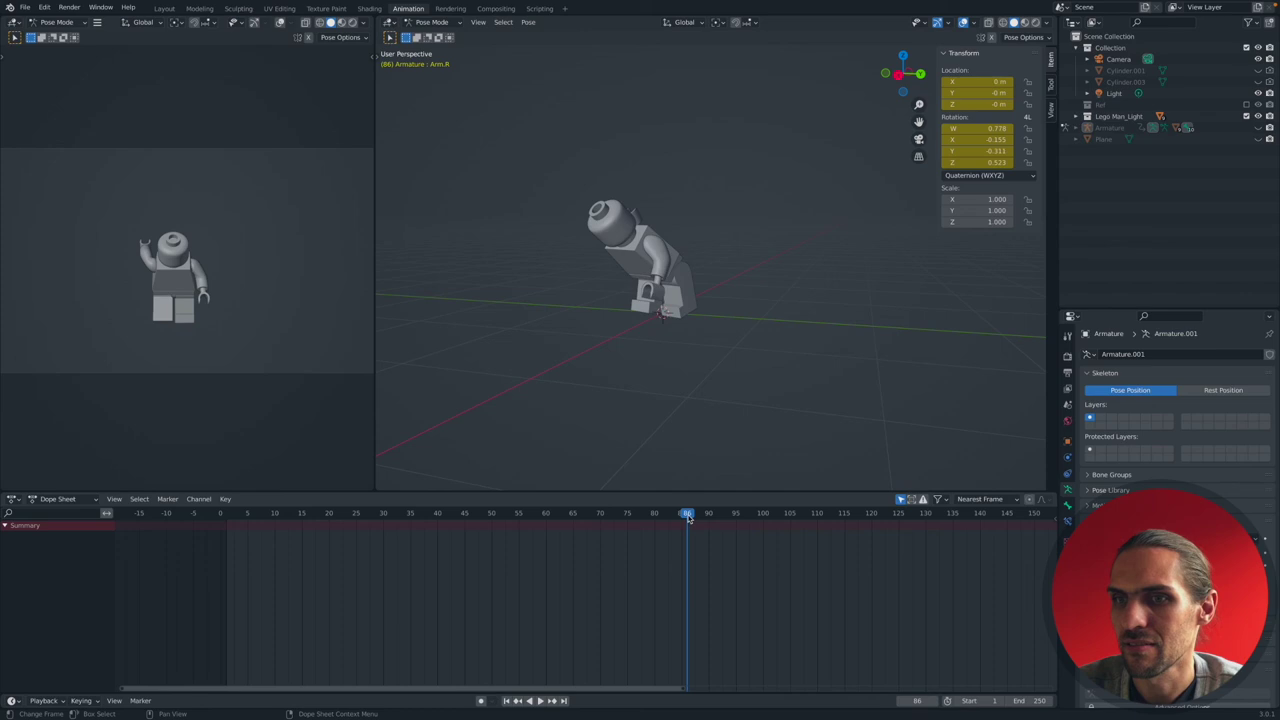
pyautogui.click(280, 515)
pyautogui.press('space')
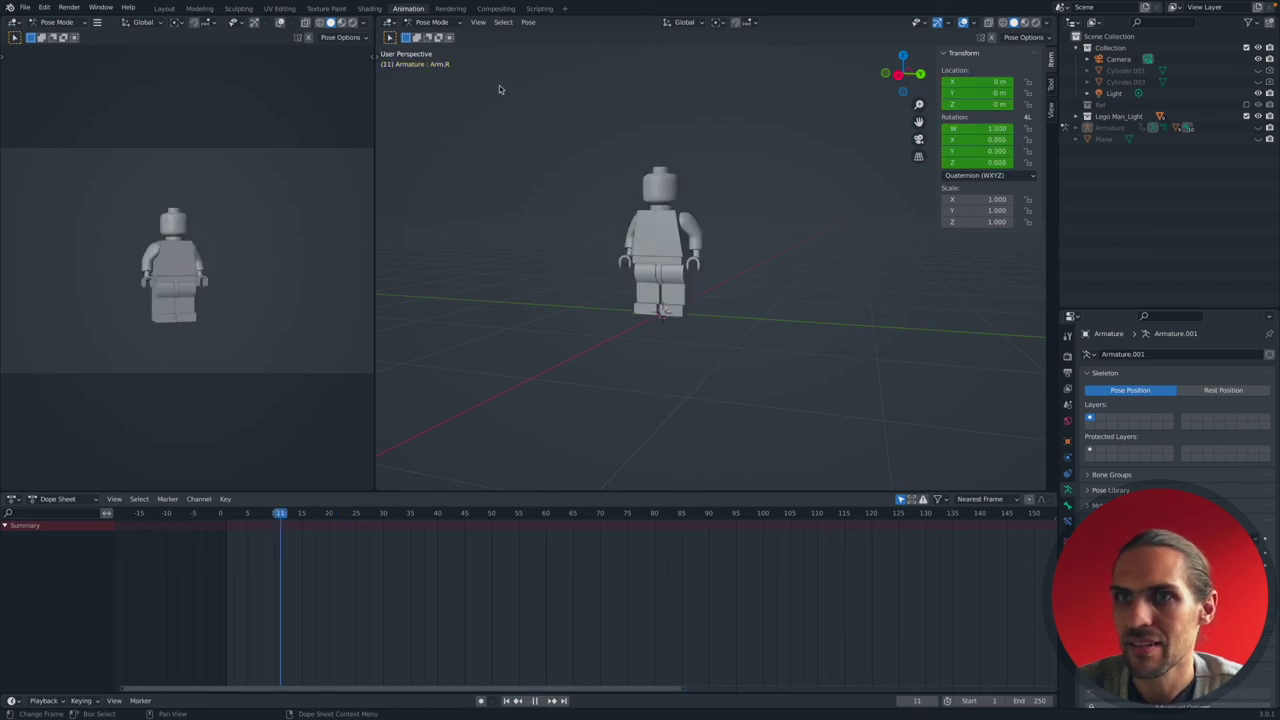
pyautogui.press('Escape')
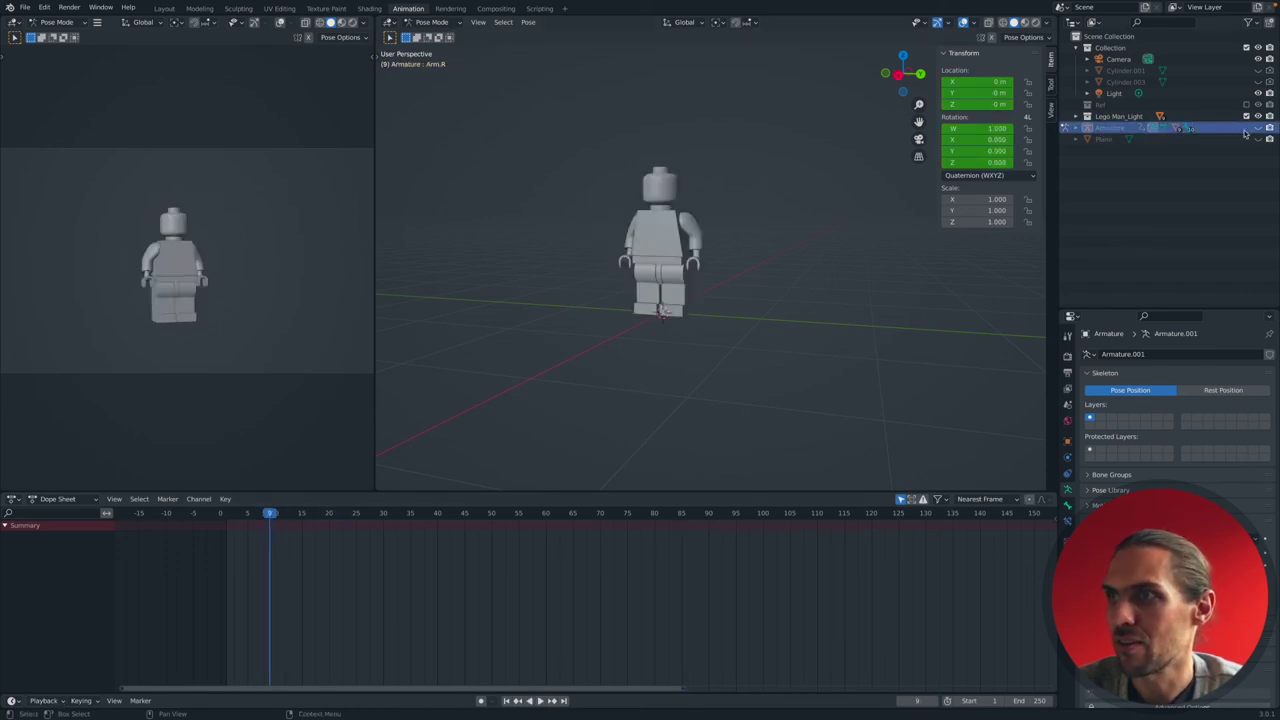
# Unhide the Armature and clear the bone selection, viewing the full rig up close.
pyautogui.click(1258, 128)
pyautogui.scroll(4, 751, 255)
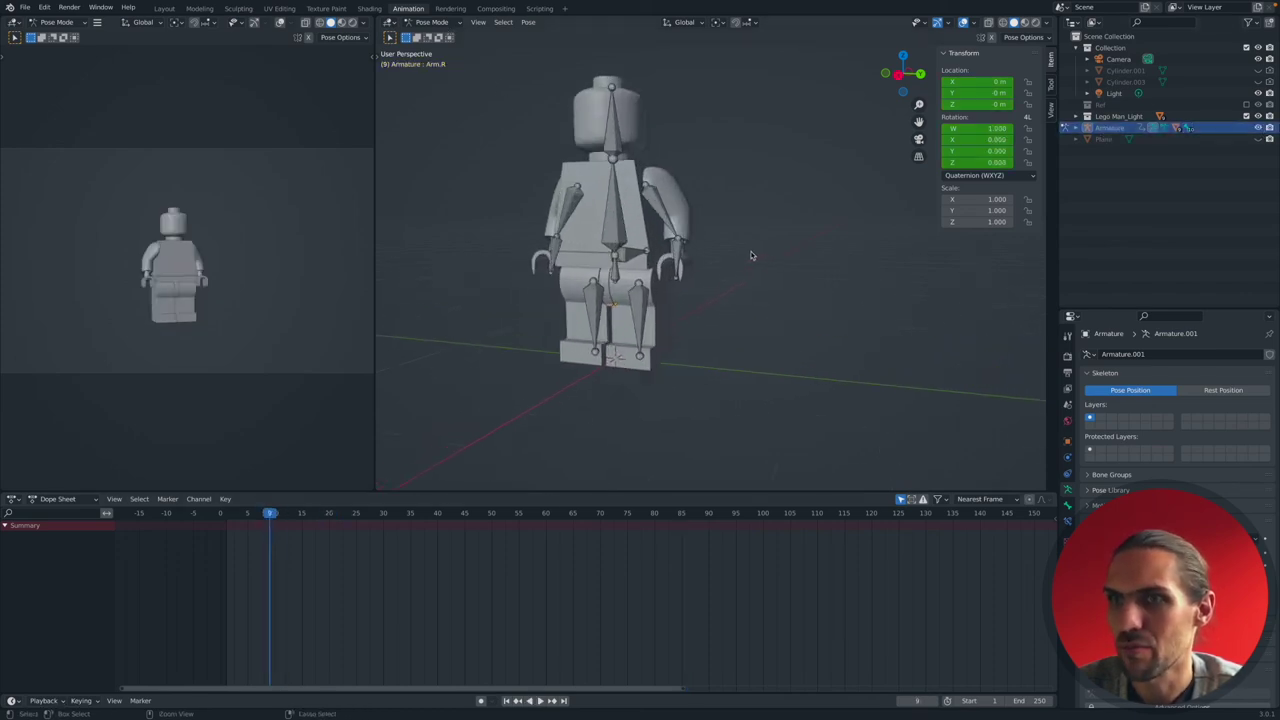
pyautogui.click(620, 225)
pyautogui.moveTo(688, 196); pyautogui.dragTo(741, 341, button='middle')
pyautogui.scroll(2, 687, 196)
pyautogui.hotkey('alt', 'a')
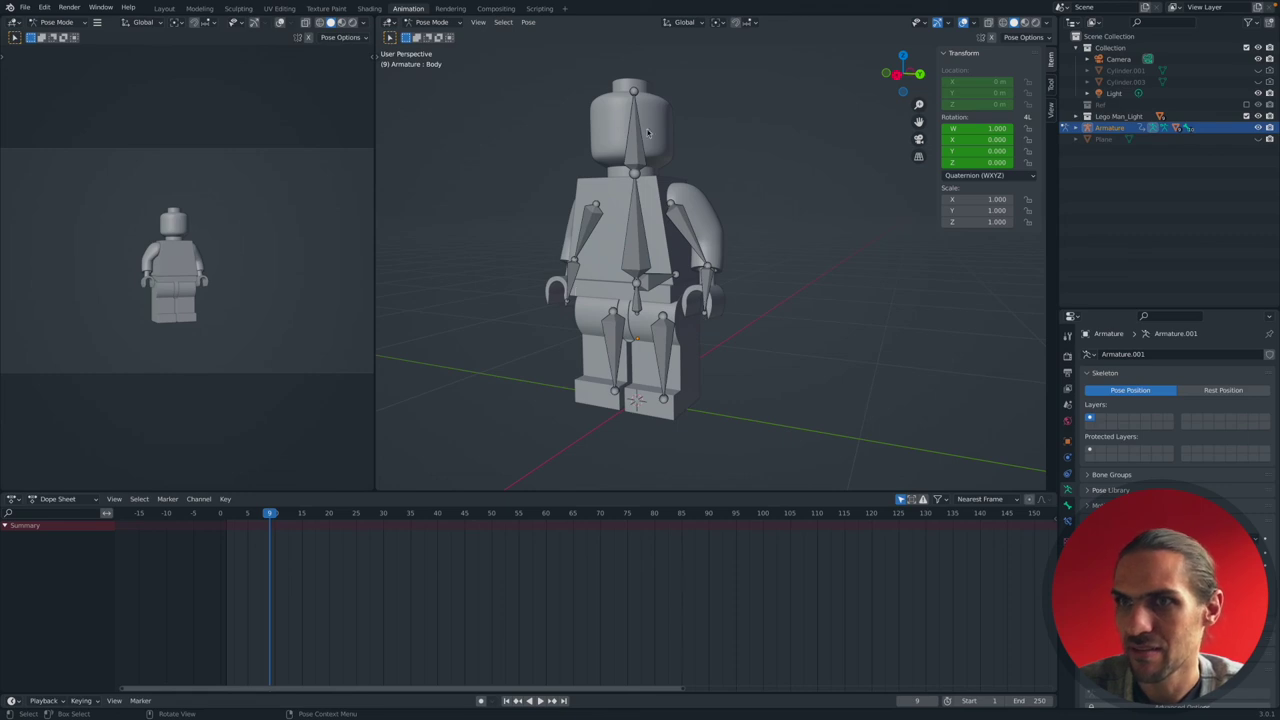
pyautogui.moveTo(649, 322); pyautogui.dragTo(650, 309, button='middle')
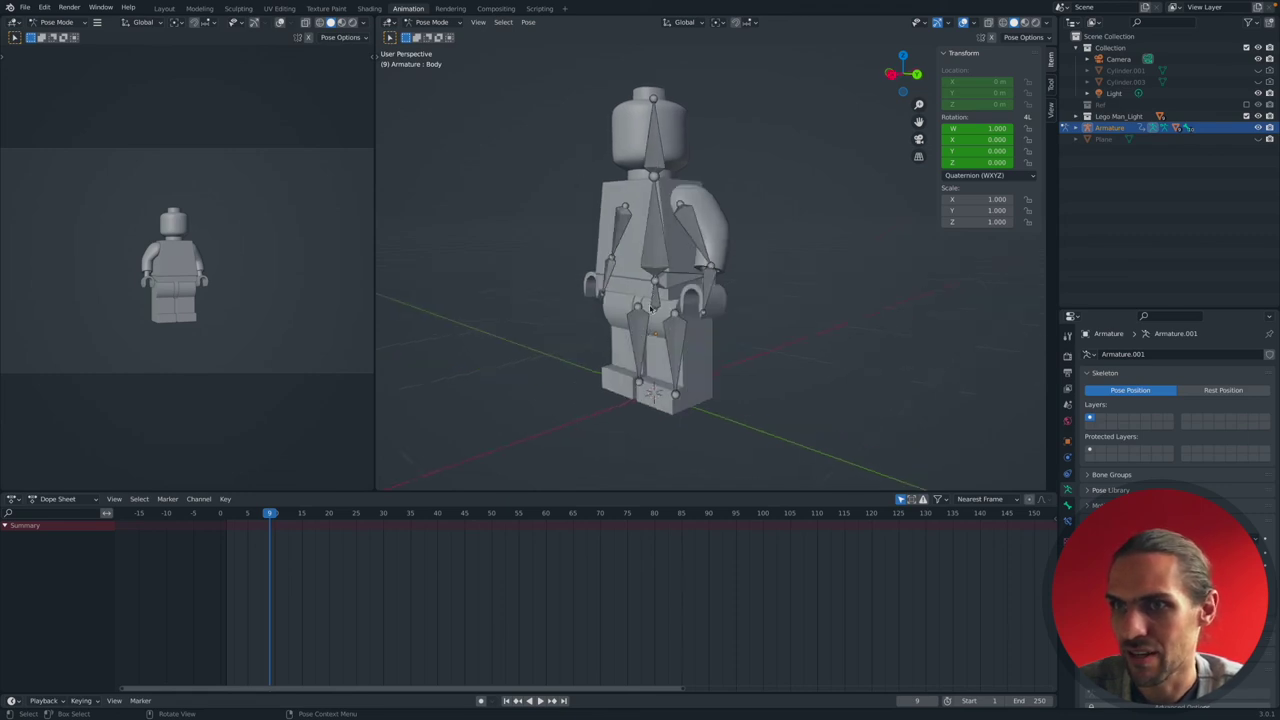
# Test the rig by tilting the Body bone sideways and rotating the Arm.L bone to raise the arm.
pyautogui.click(657, 245)
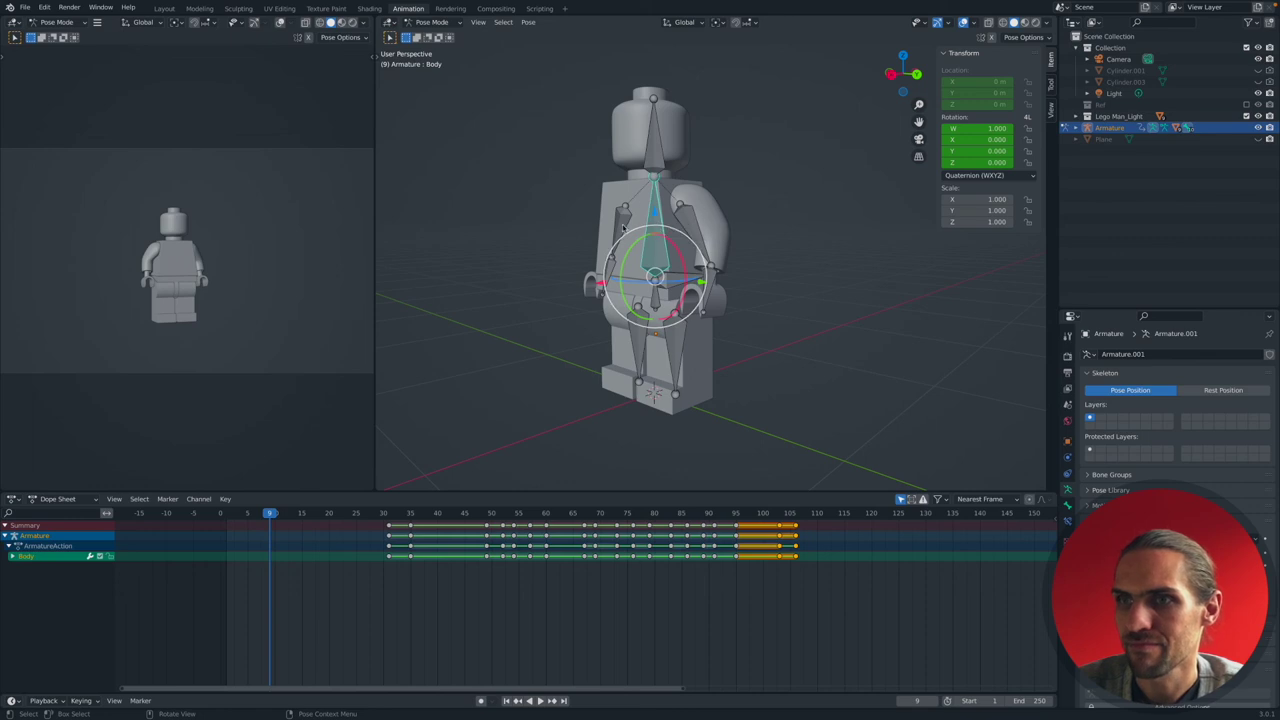
pyautogui.moveTo(621, 262); pyautogui.dragTo(674, 225)
pyautogui.click(674, 225)
pyautogui.press('r')
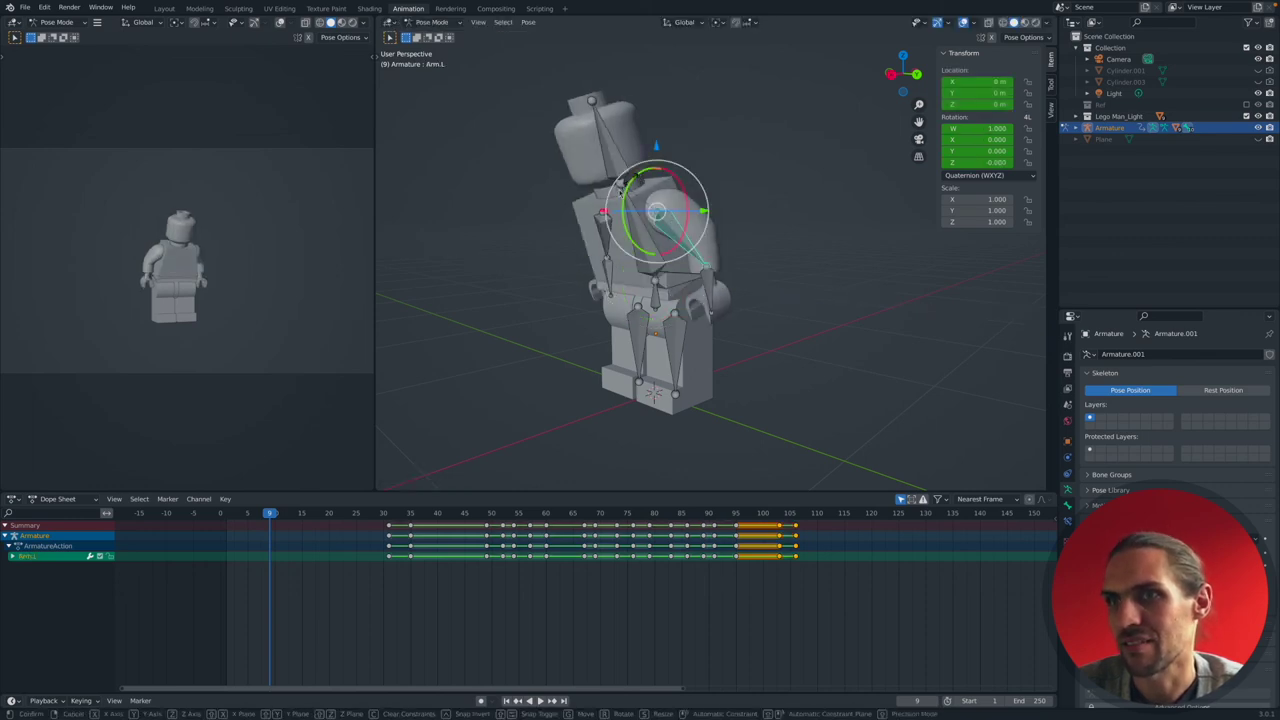
pyautogui.click(680, 200)
# Select the Head bone, then test the Leg.R bone by rotating it about the global Y axis.
pyautogui.click(605, 140)
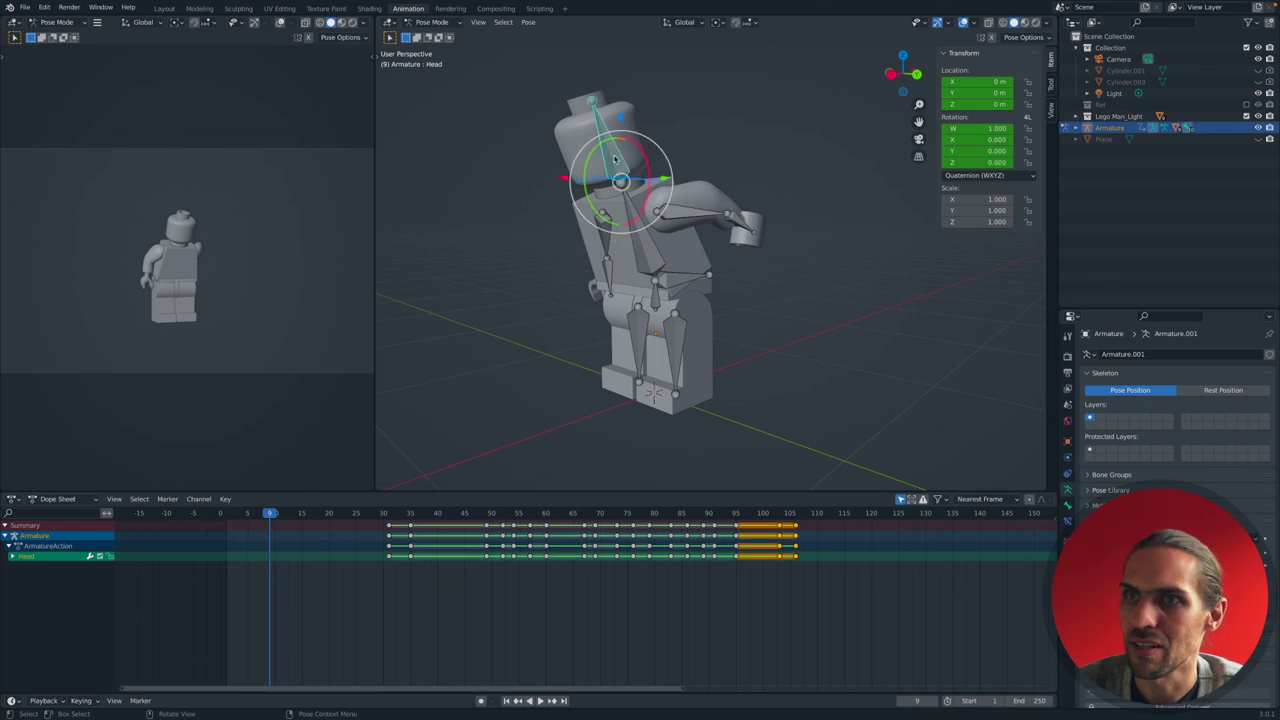
pyautogui.moveTo(670, 205); pyautogui.dragTo(642, 293, button='middle')
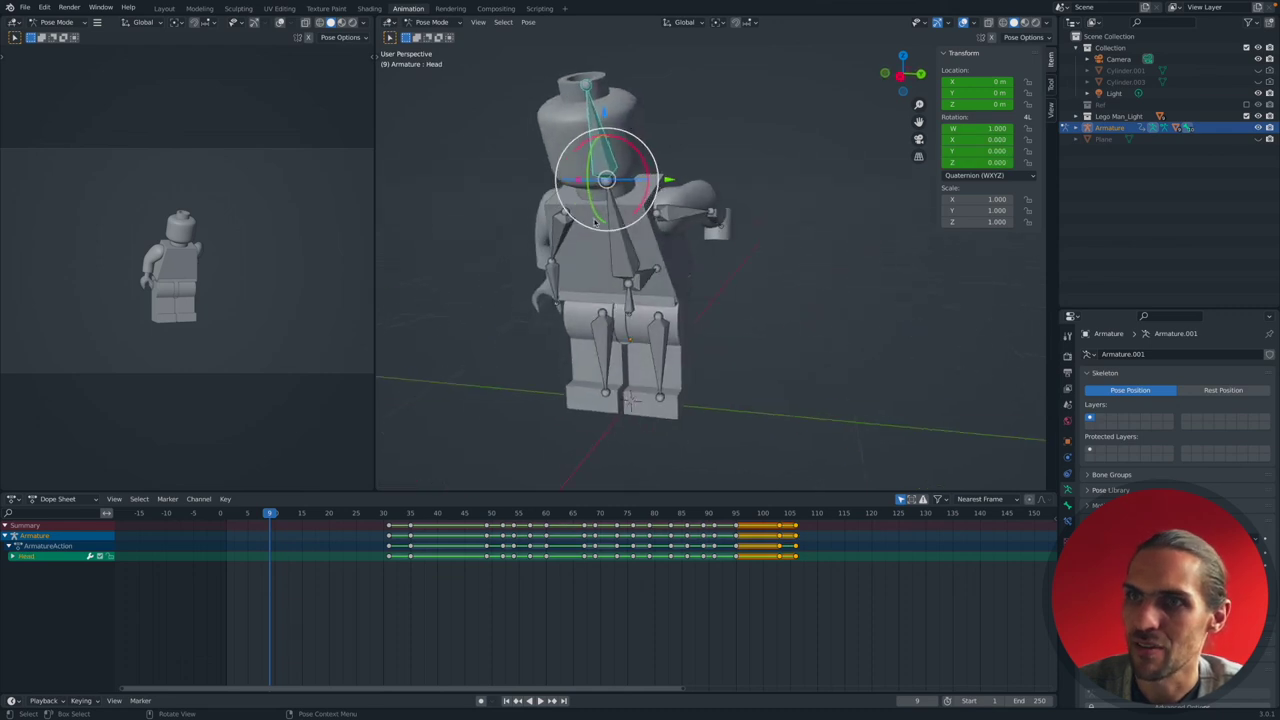
pyautogui.click(577, 321)
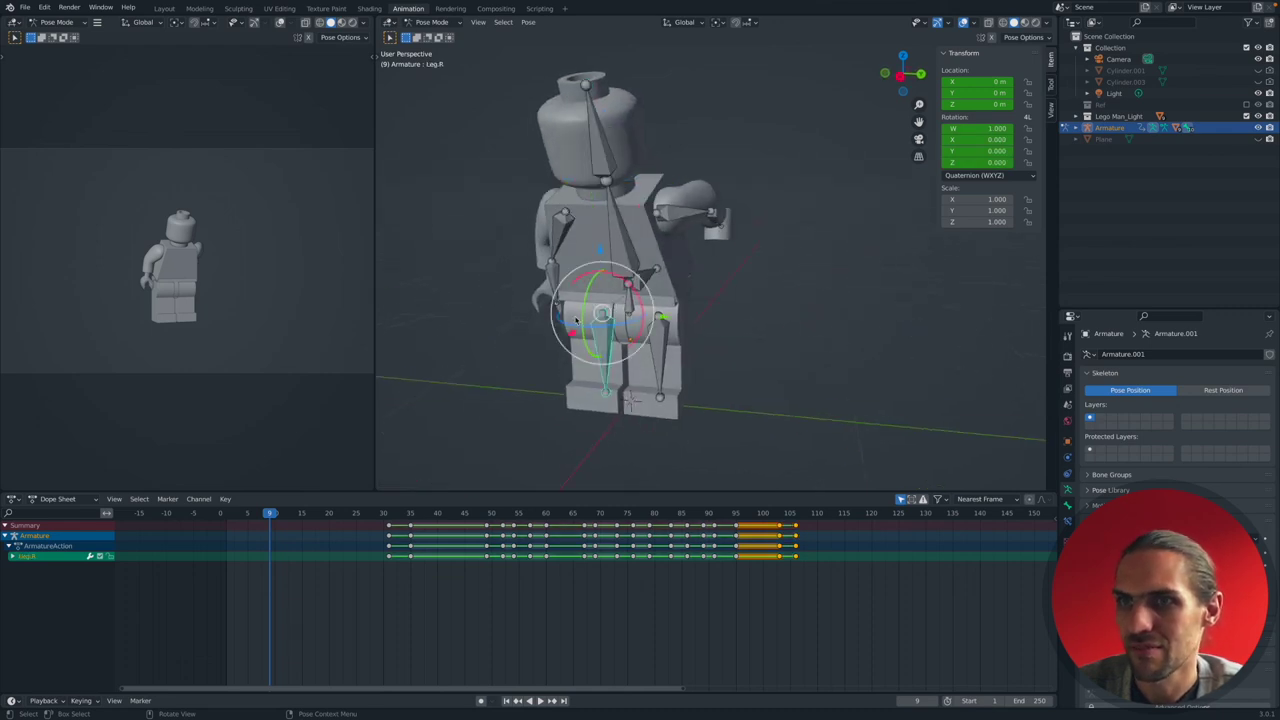
pyautogui.press('r')
pyautogui.press('y')
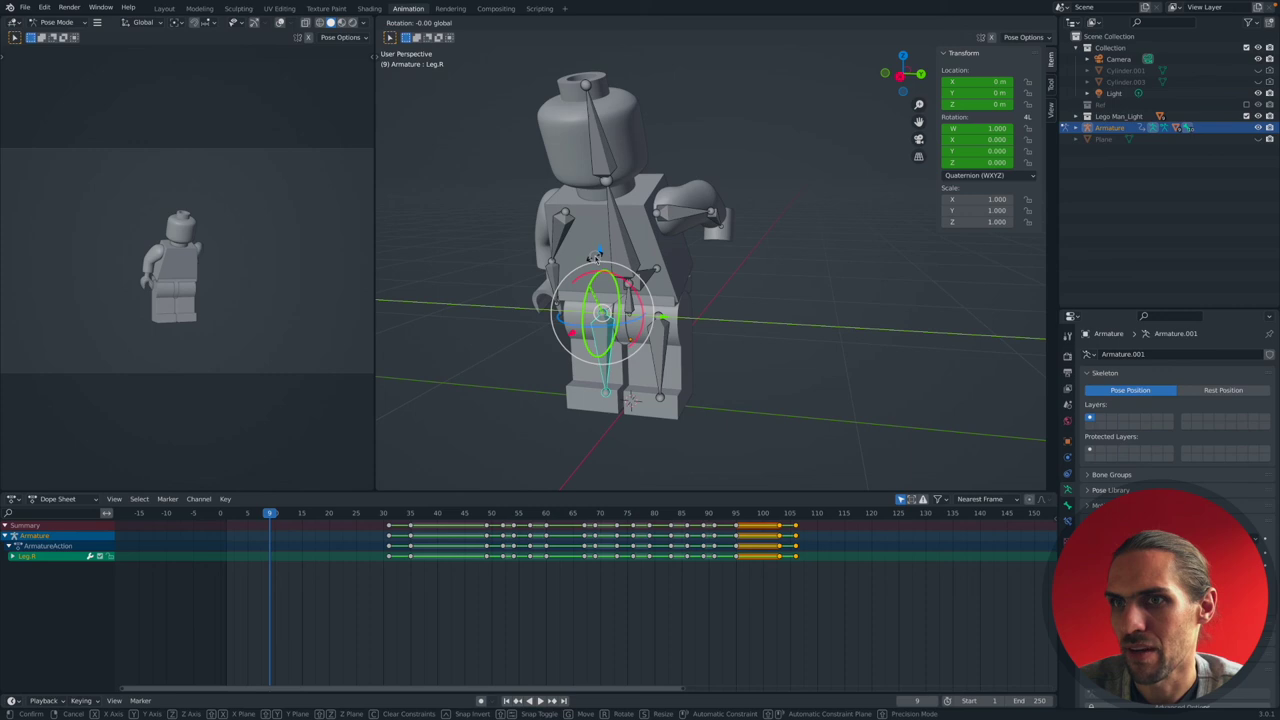
pyautogui.click(557, 339)
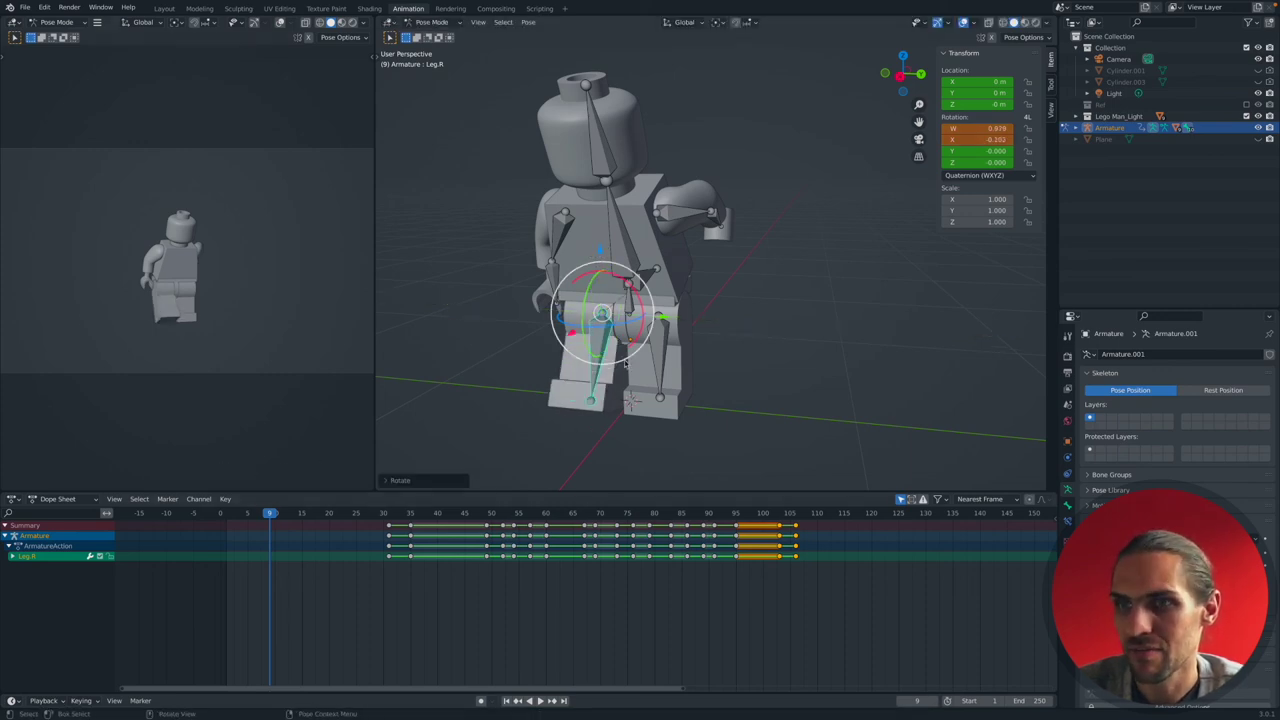
# Dismiss the pose options and move the playhead to frame 22 to restore the animated pose.
pyautogui.rightClick(600, 338)
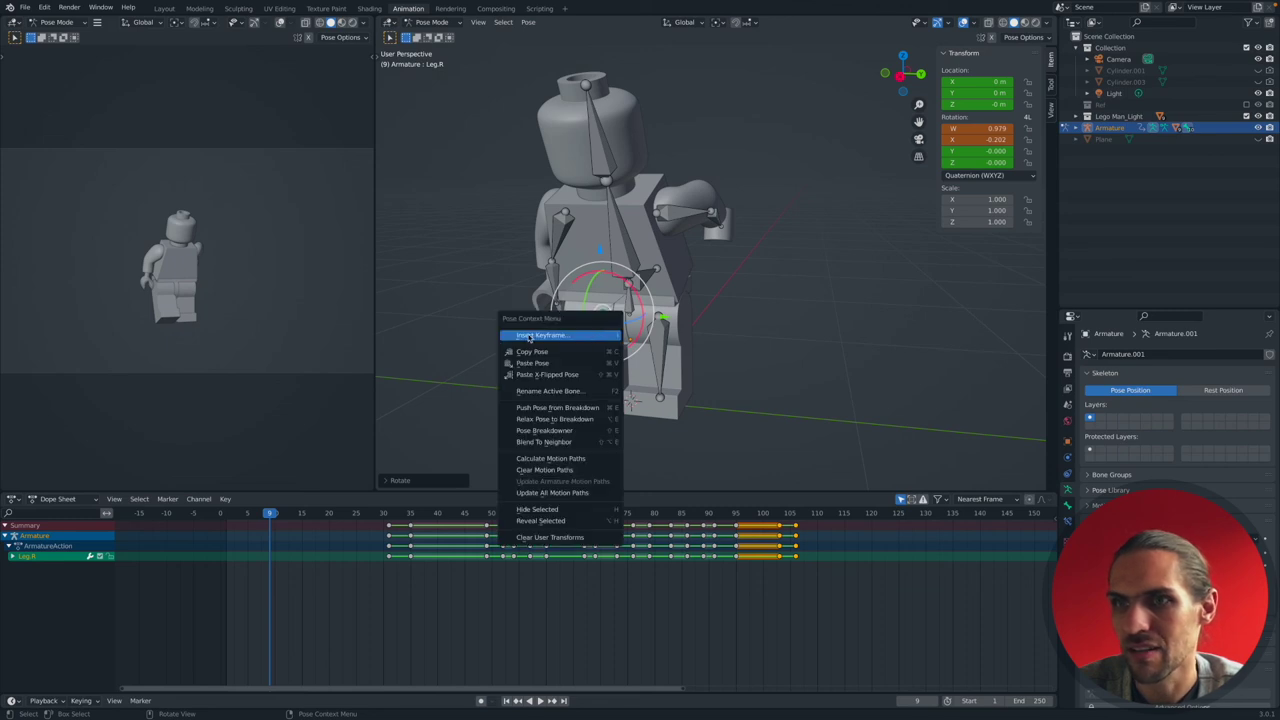
pyautogui.press('space')
pyautogui.click(321, 516)
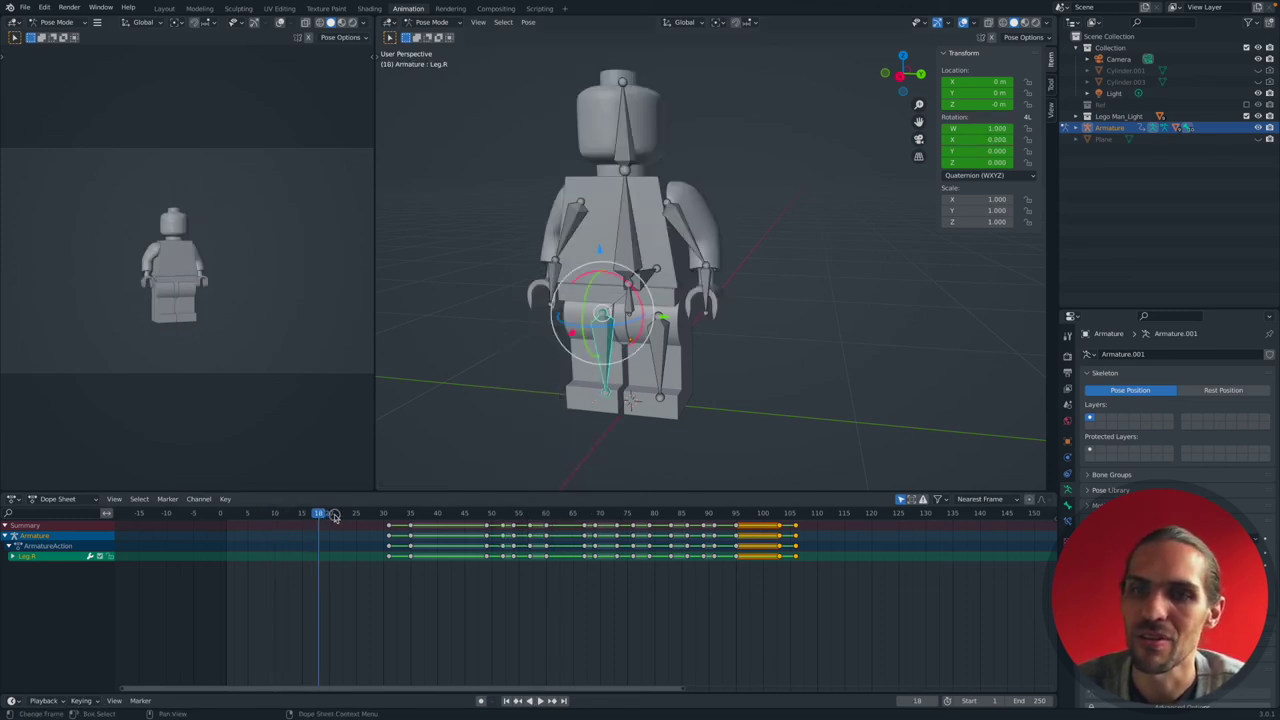
pyautogui.click(341, 516)
pyautogui.press('space')
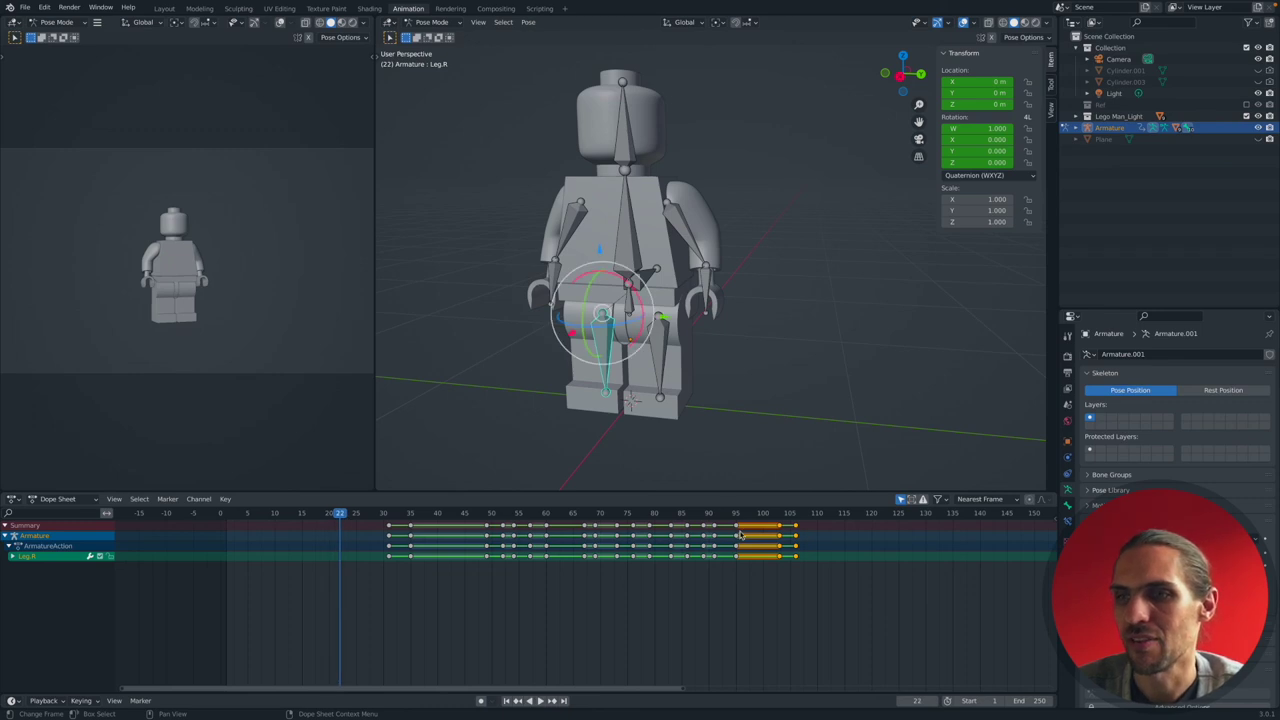
# Scrub through the keyframed animation to frame 52, then advance to frame 54 to examine the running pose.
pyautogui.press('space')
pyautogui.click(389, 514)
pyautogui.moveTo(389, 516); pyautogui.dragTo(503, 519)
pyautogui.press('r')
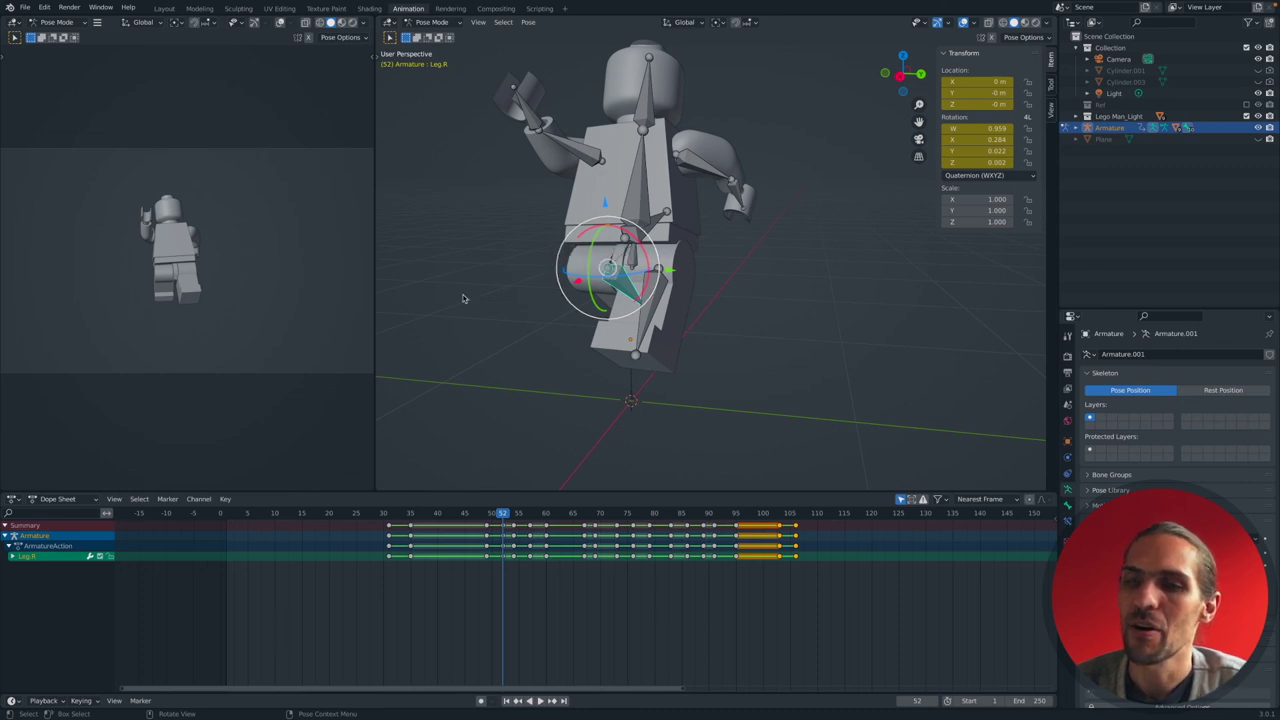
pyautogui.press('space')
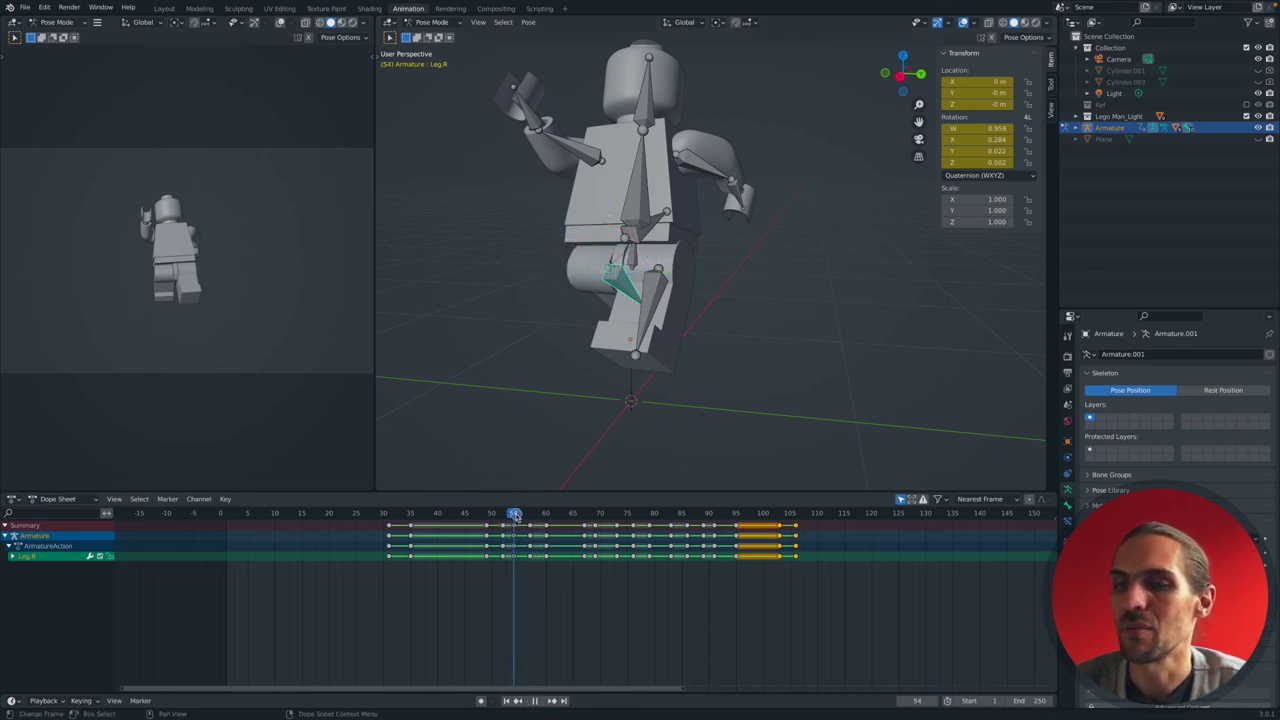
pyautogui.press('space')
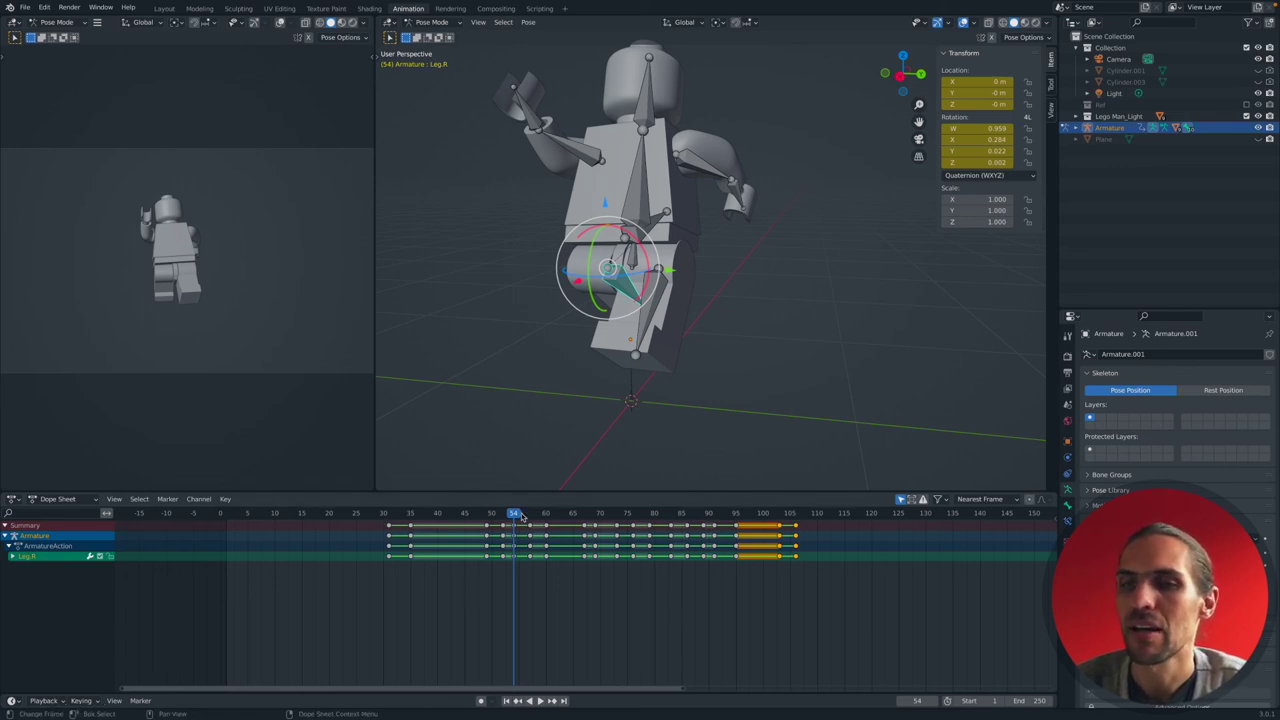
# Return the playhead to frame 1 for playback of the animation from the start.
pyautogui.press('space')
pyautogui.click(285, 517)
pyautogui.moveTo(237, 518); pyautogui.dragTo(228, 518)
pyautogui.press('space')
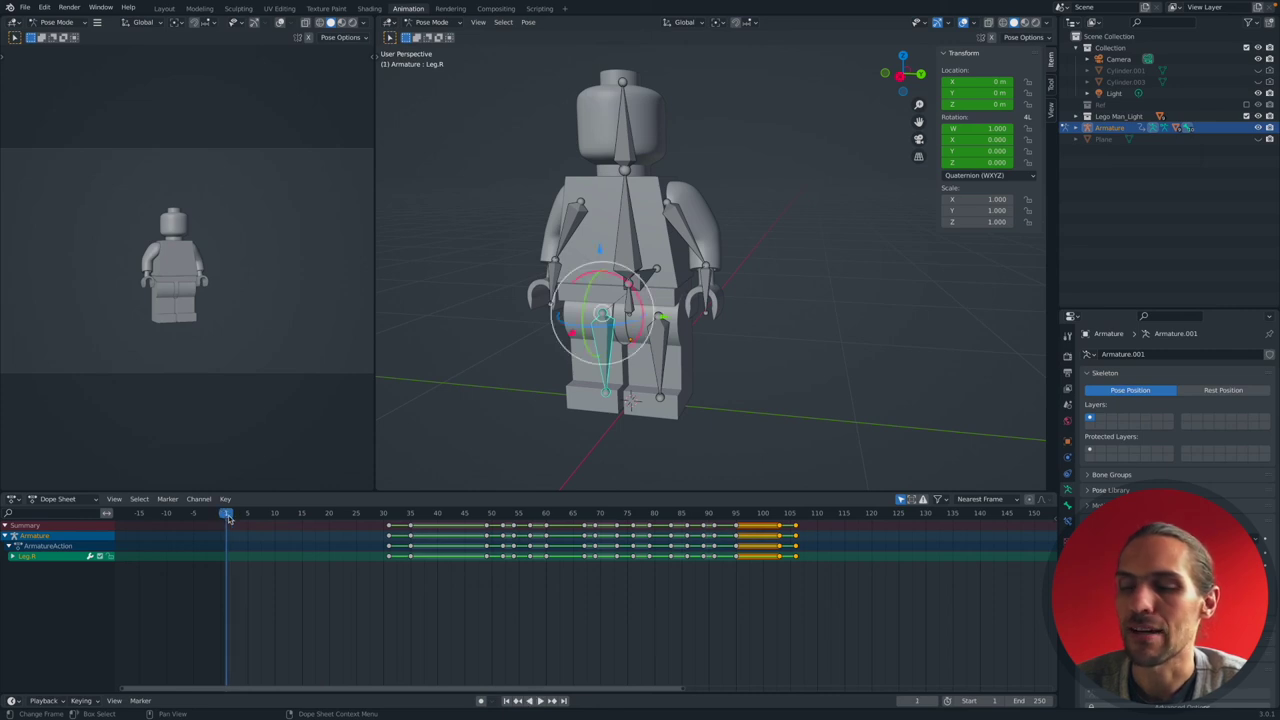